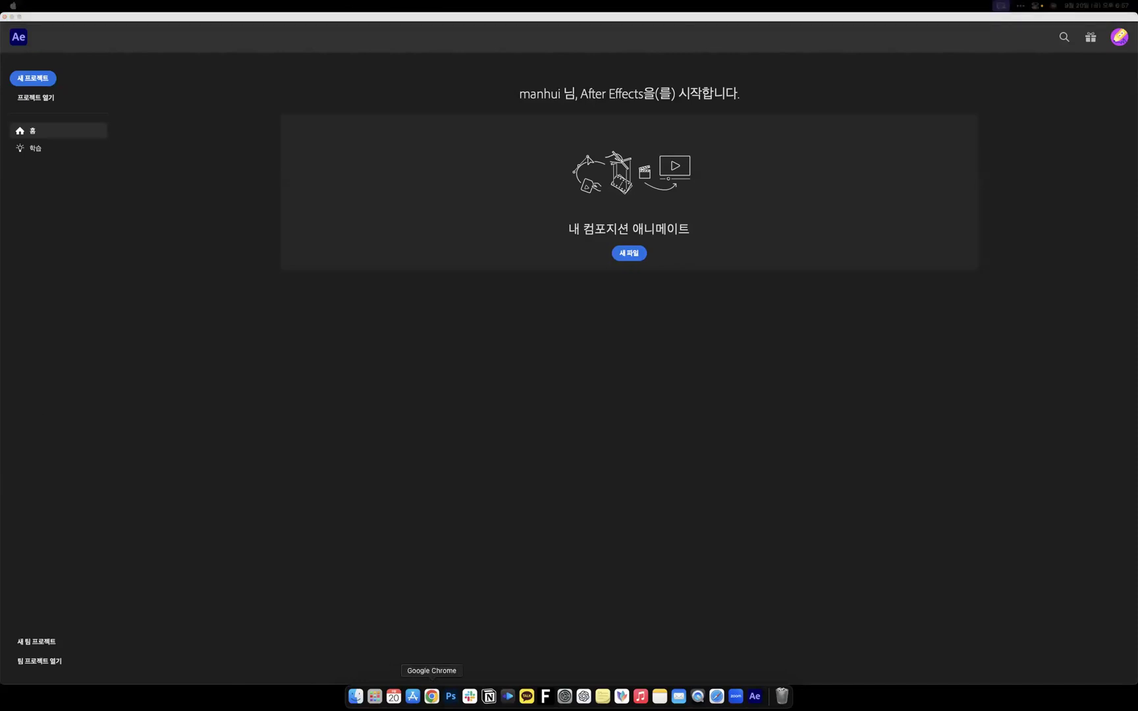
pyautogui.click(431, 696)
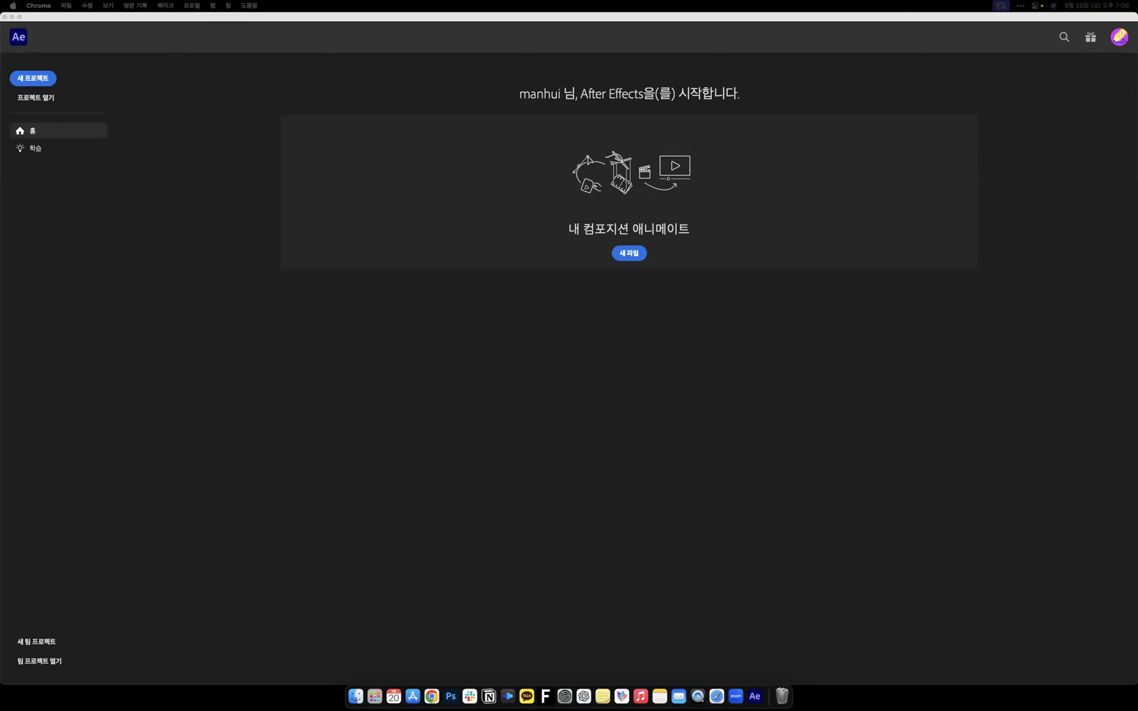
pyautogui.click(432, 411)
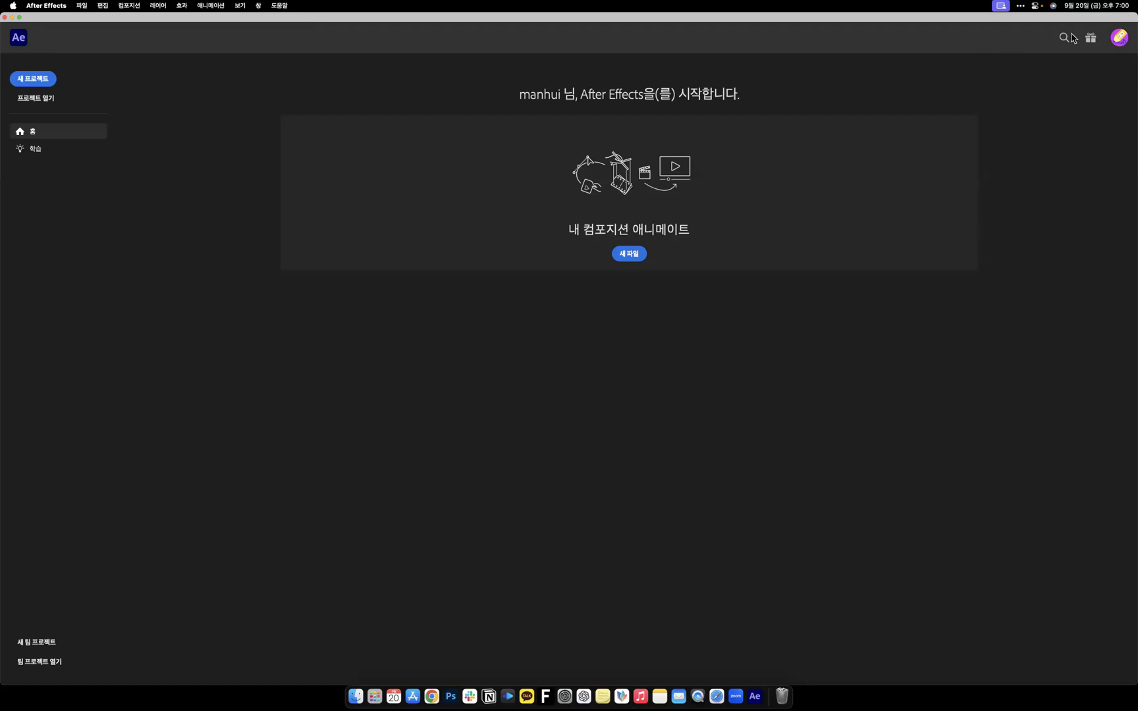
# Start a new project and create a composition named "0920_애프터이펙트 실습".
pyautogui.moveTo(860, 8)
pyautogui.click(40, 79)
pyautogui.click(490, 241)
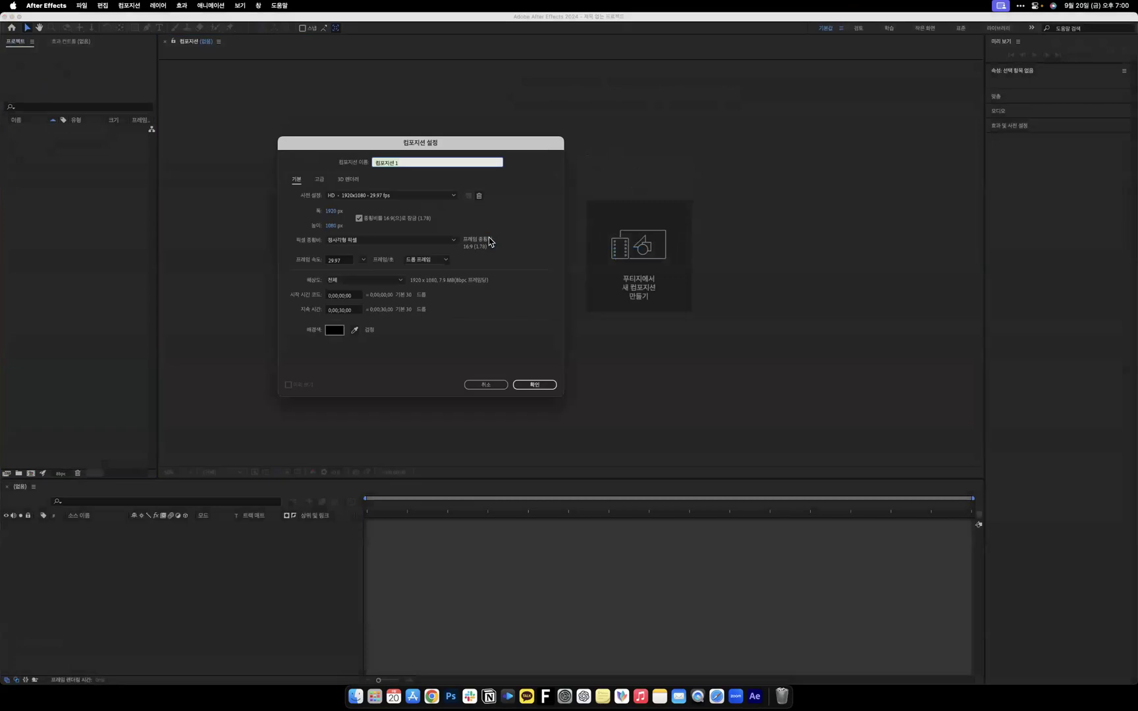
pyautogui.press('BackSpace')
pyautogui.write('0920_ㅇ')
pyautogui.press('BackSpace')
pyautogui.press('BackSpace')
pyautogui.press('BackSpace')
pyautogui.write('0_애프터이펙트 실습')
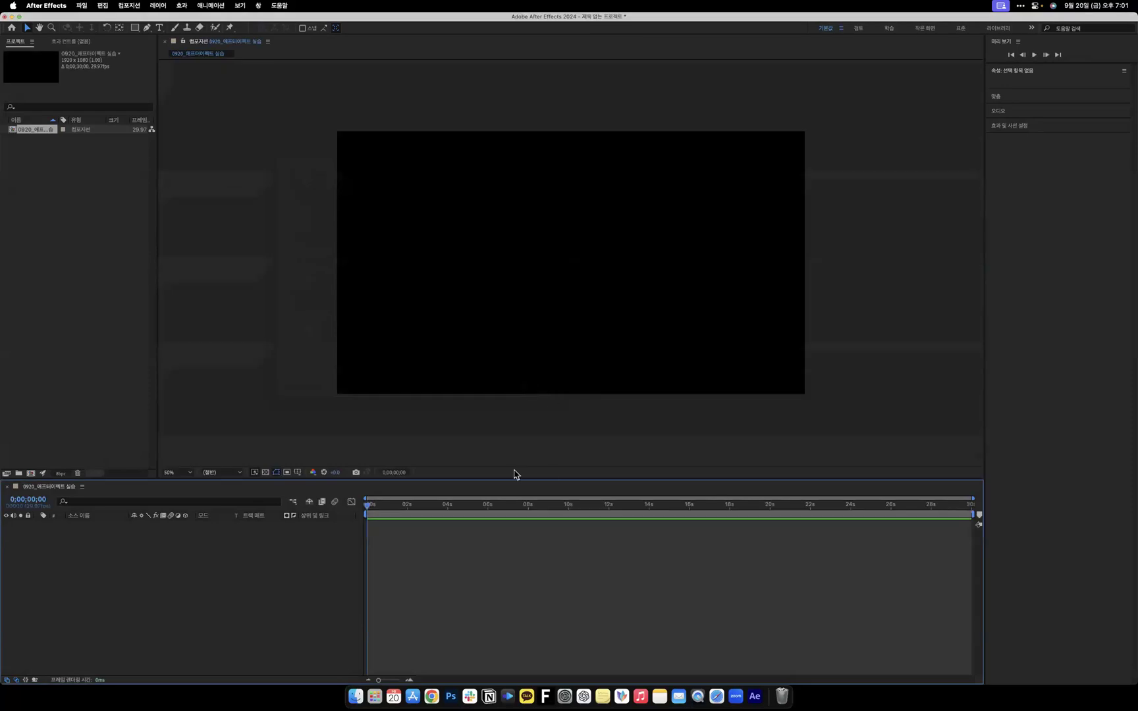
# Add a text layer reading "안녕" to the composition.
pyautogui.click(448, 365)
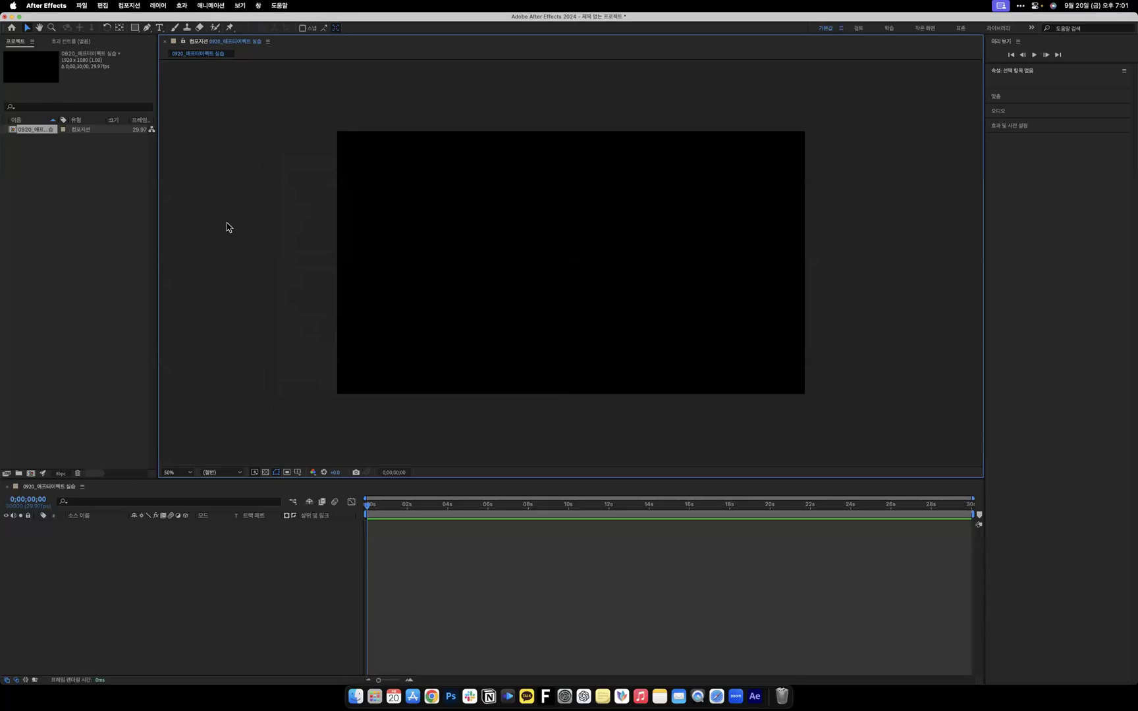
pyautogui.click(255, 548)
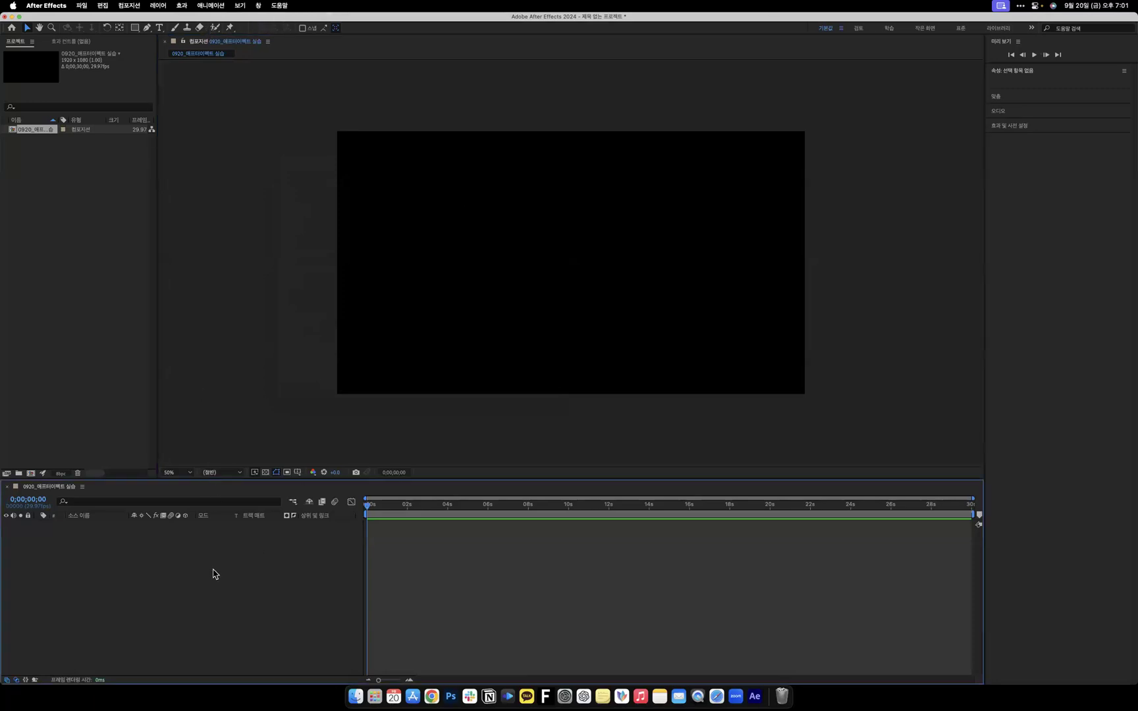
pyautogui.click(160, 29)
pyautogui.click(477, 230)
pyautogui.write('언')
pyautogui.write('녕')
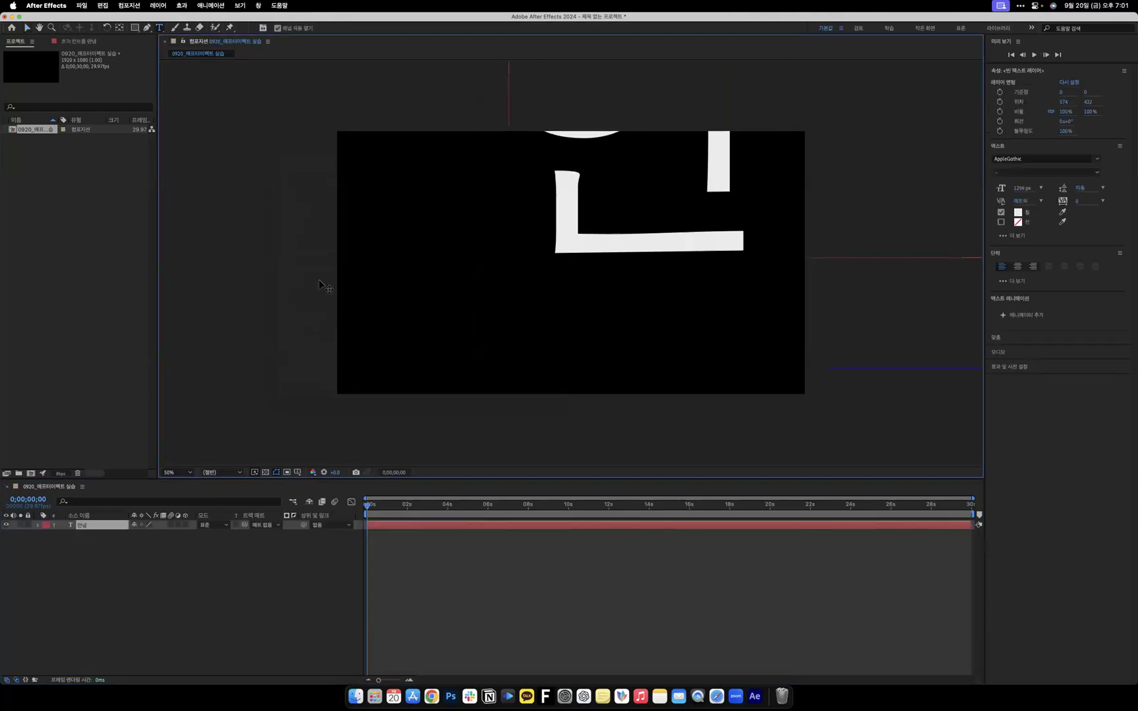
# Reduce the text's font size to about 530 px and move it near the centre of the frame.
pyautogui.click(27, 28)
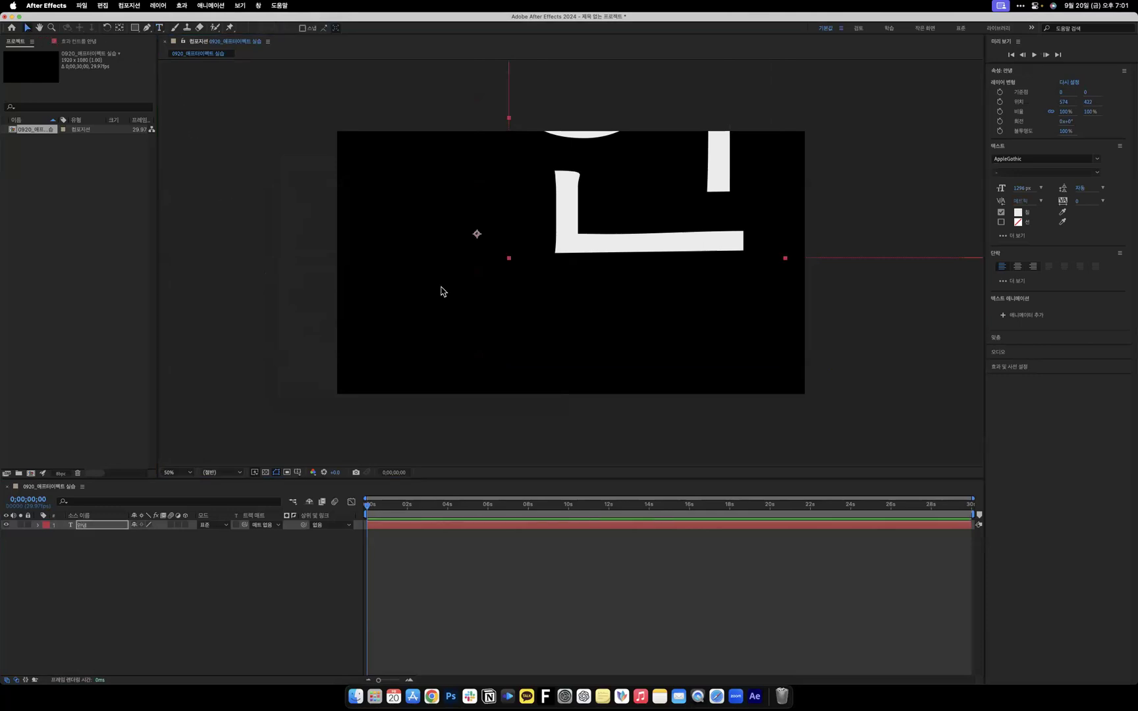
pyautogui.moveTo(683, 242); pyautogui.dragTo(469, 384)
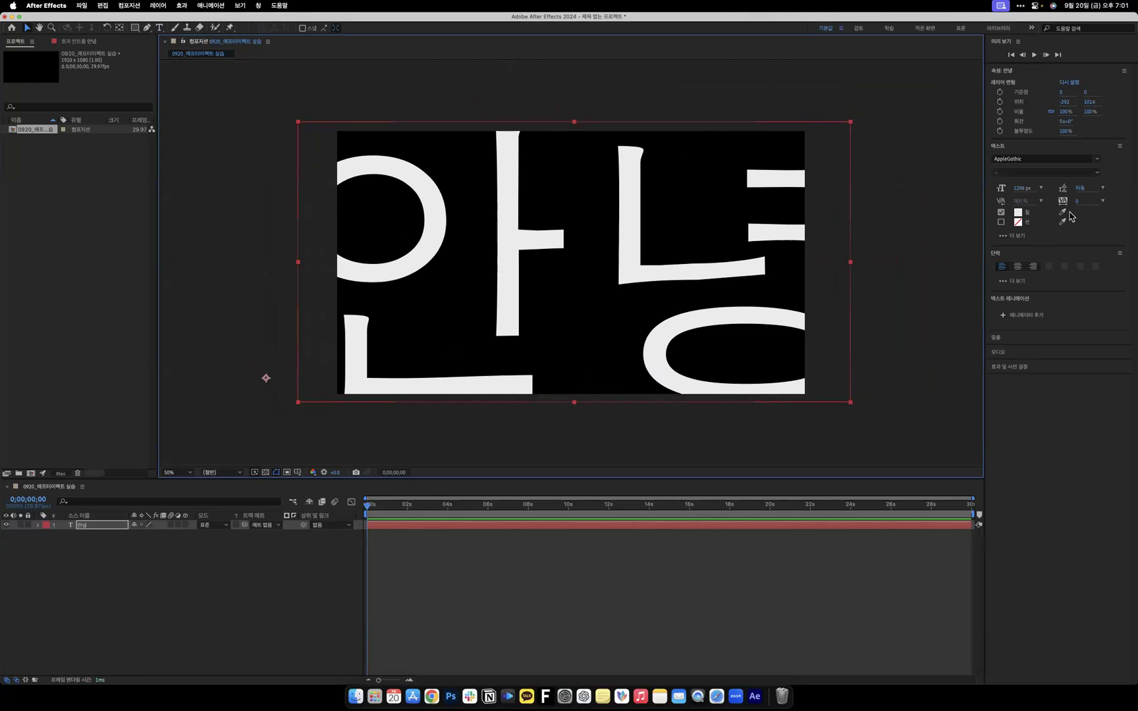
pyautogui.moveTo(1023, 192); pyautogui.dragTo(664, 207)
pyautogui.moveTo(391, 351); pyautogui.dragTo(574, 279)
pyautogui.click(903, 300)
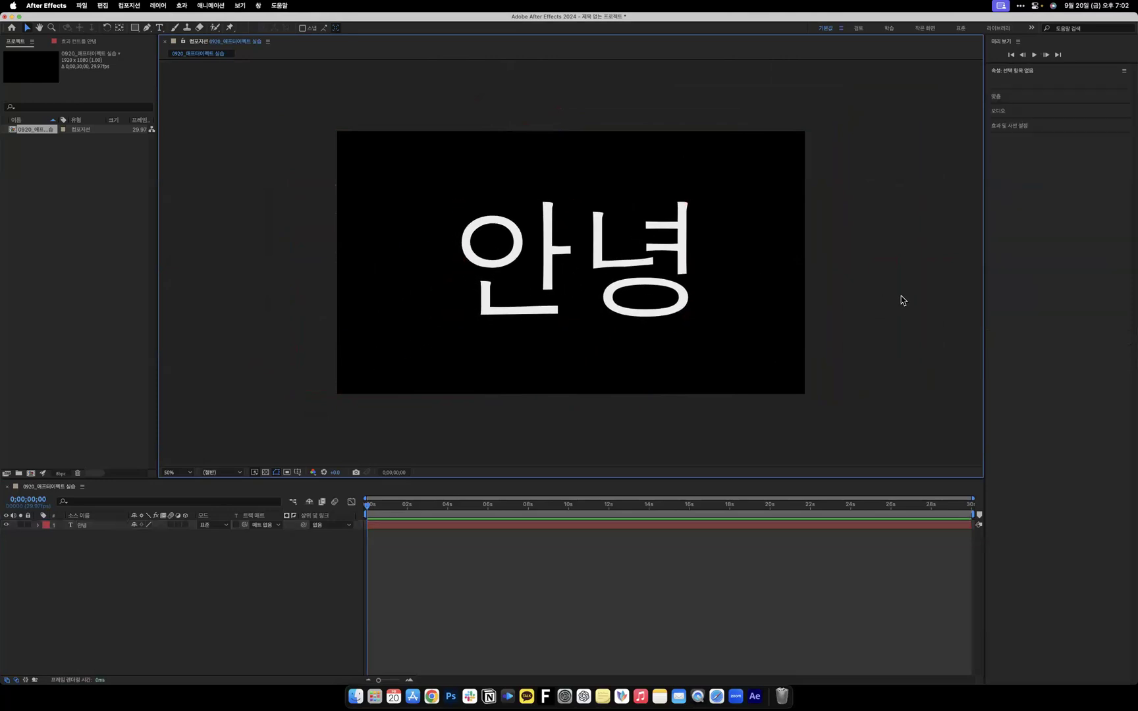
# Expand the text layer's Transform properties in the timeline.
pyautogui.click(663, 266)
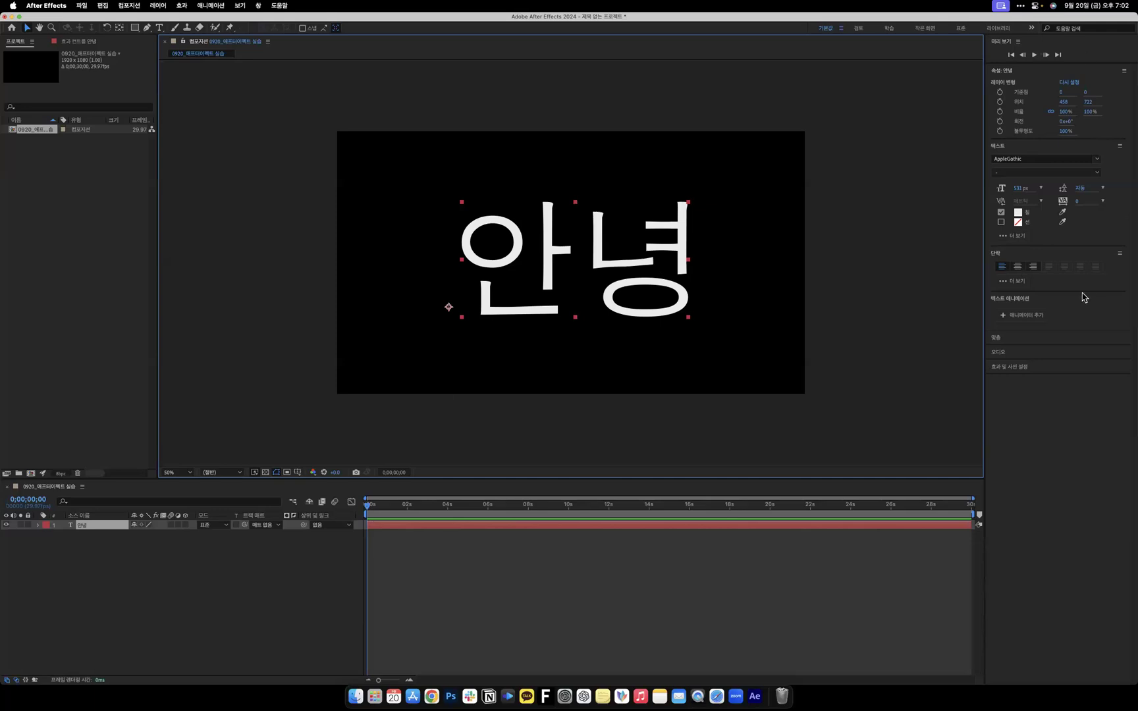
pyautogui.click(310, 600)
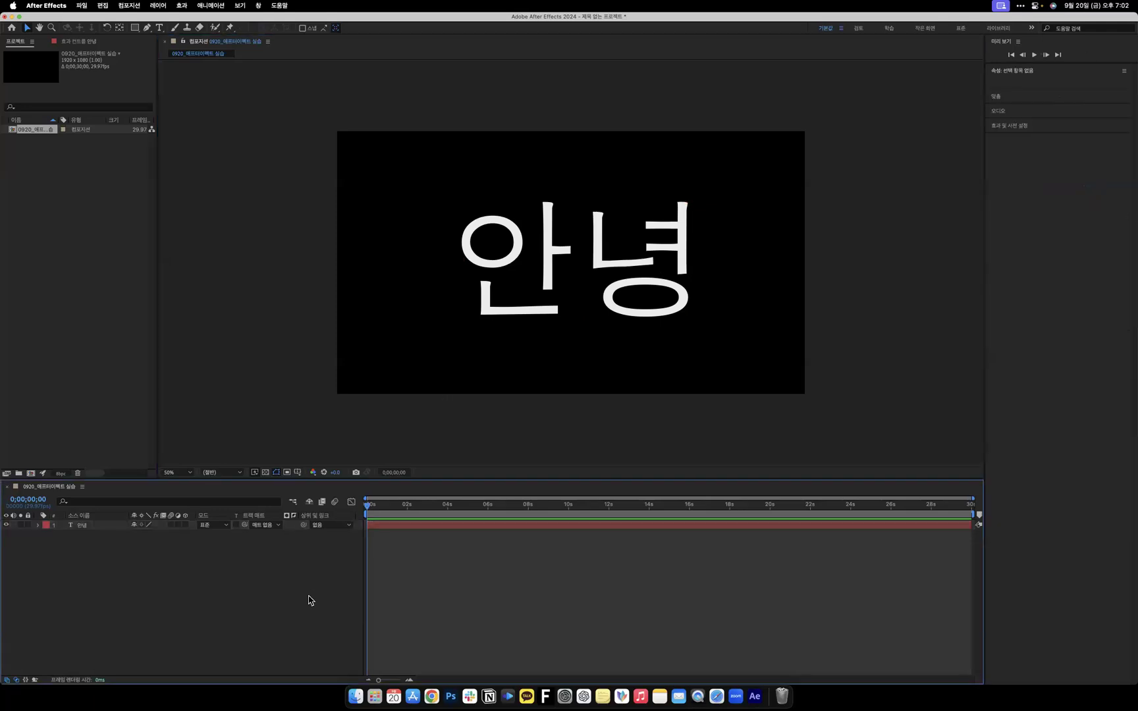
pyautogui.click(39, 526)
pyautogui.click(48, 545)
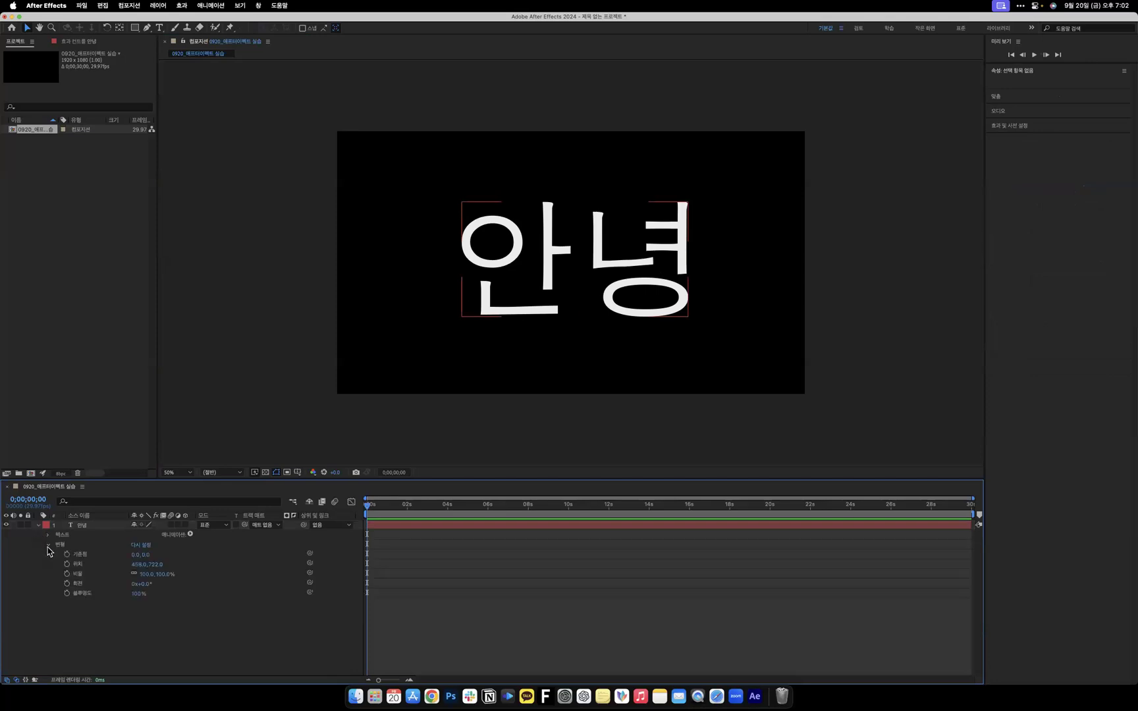
# Examine the text layer's Anchor Point, Position, Scale and Rotation properties one after another.
pyautogui.click(95, 564)
pyautogui.click(98, 573)
pyautogui.click(99, 583)
pyautogui.click(98, 573)
pyautogui.click(99, 564)
pyautogui.click(99, 554)
pyautogui.click(99, 564)
pyautogui.click(99, 574)
pyautogui.click(99, 583)
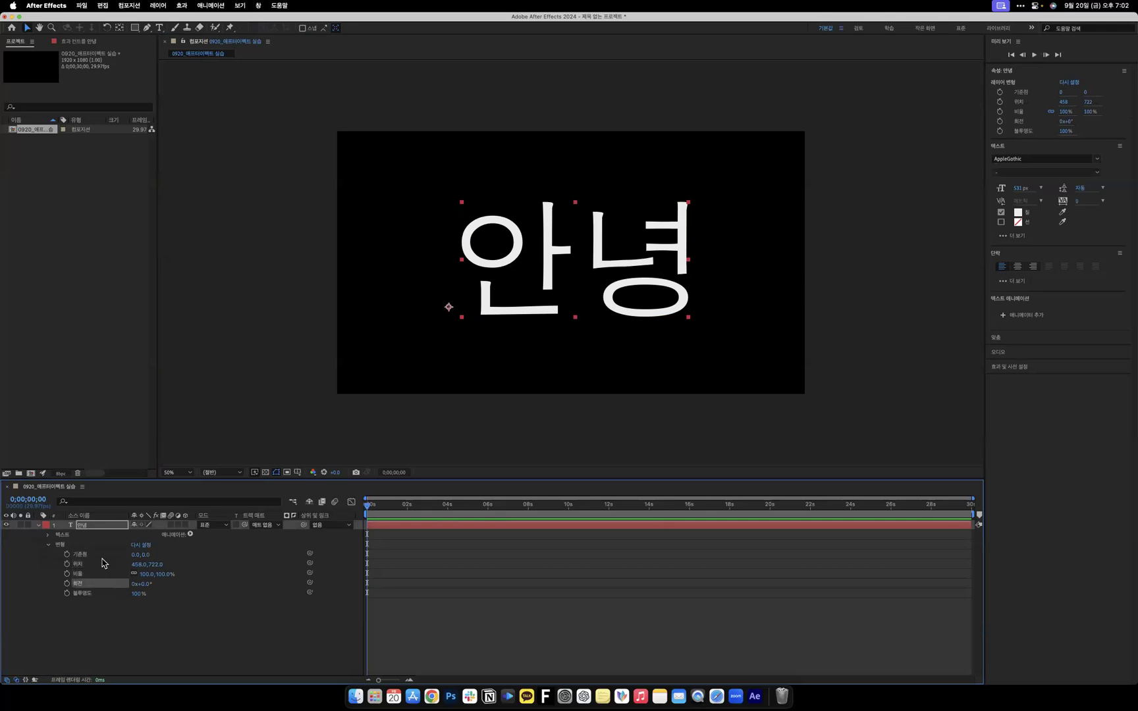
pyautogui.click(99, 555)
pyautogui.click(99, 564)
pyautogui.click(99, 554)
# Examine the timeline at several times up to 0;00;03;26, both at frame level and over its full length.
pyautogui.click(408, 519)
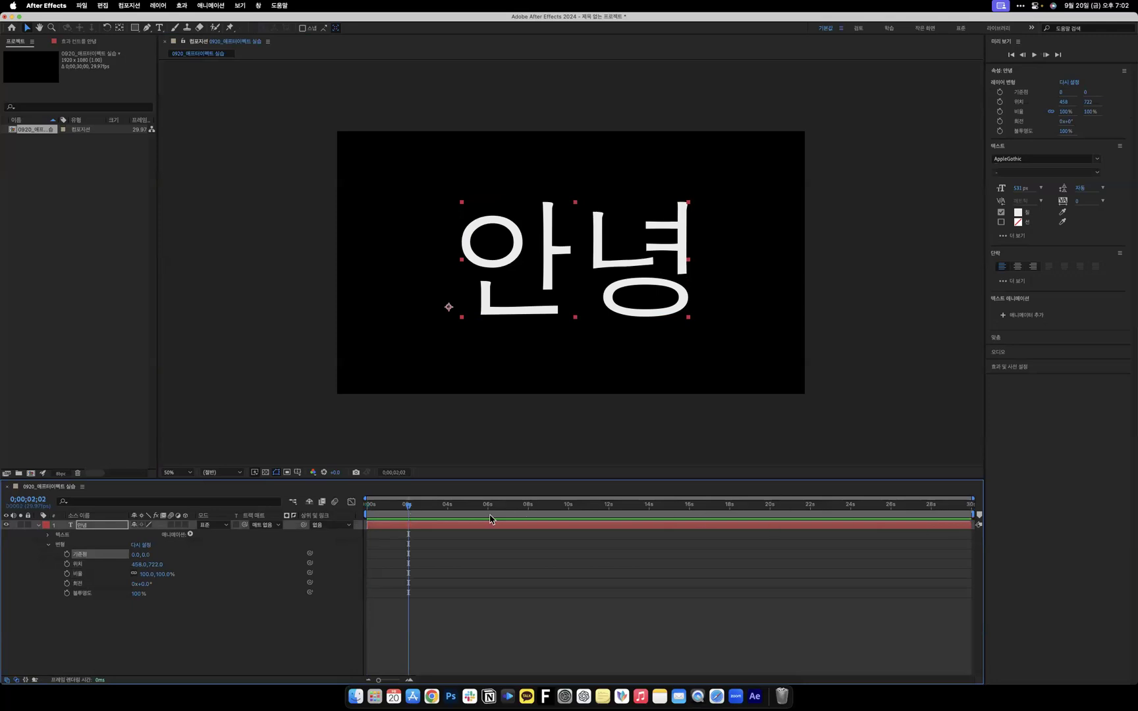
pyautogui.click(374, 512)
pyautogui.click(409, 513)
pyautogui.click(445, 514)
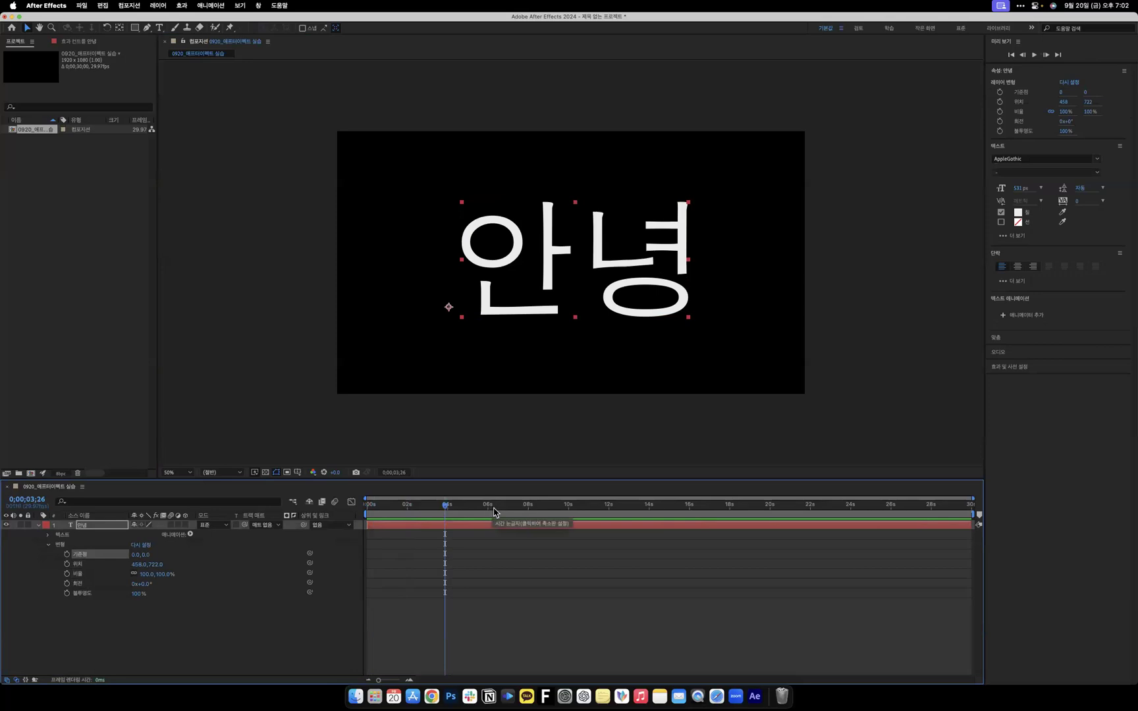
pyautogui.press(';')
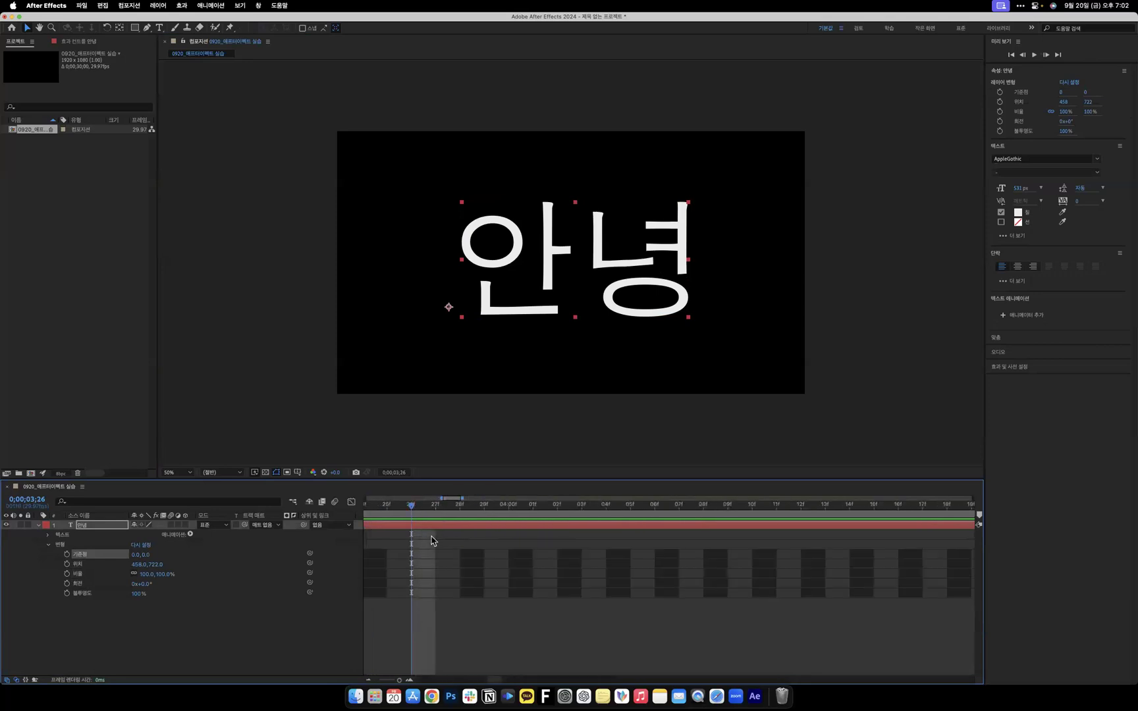
pyautogui.press('-')
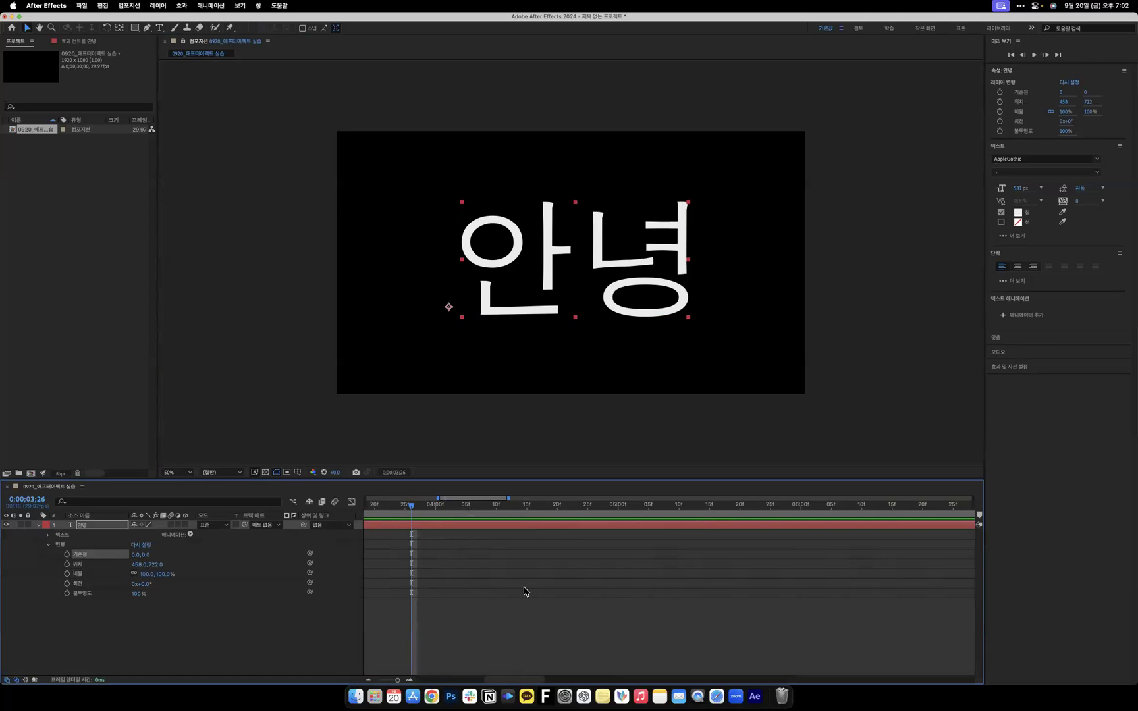
pyautogui.press(';')
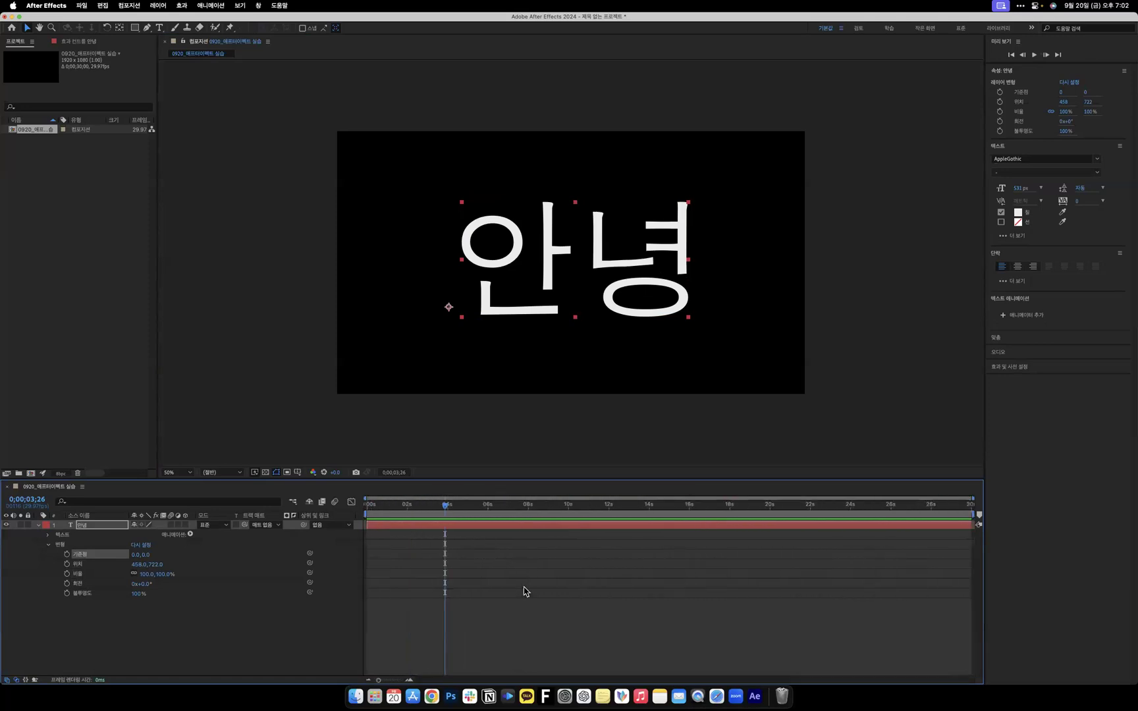
# Nudge the text up to a Y position of 720 and return the current time to 0;00;00;00.
pyautogui.press('Up')
pyautogui.press('Up')
pyautogui.moveTo(452, 521); pyautogui.dragTo(337, 520)
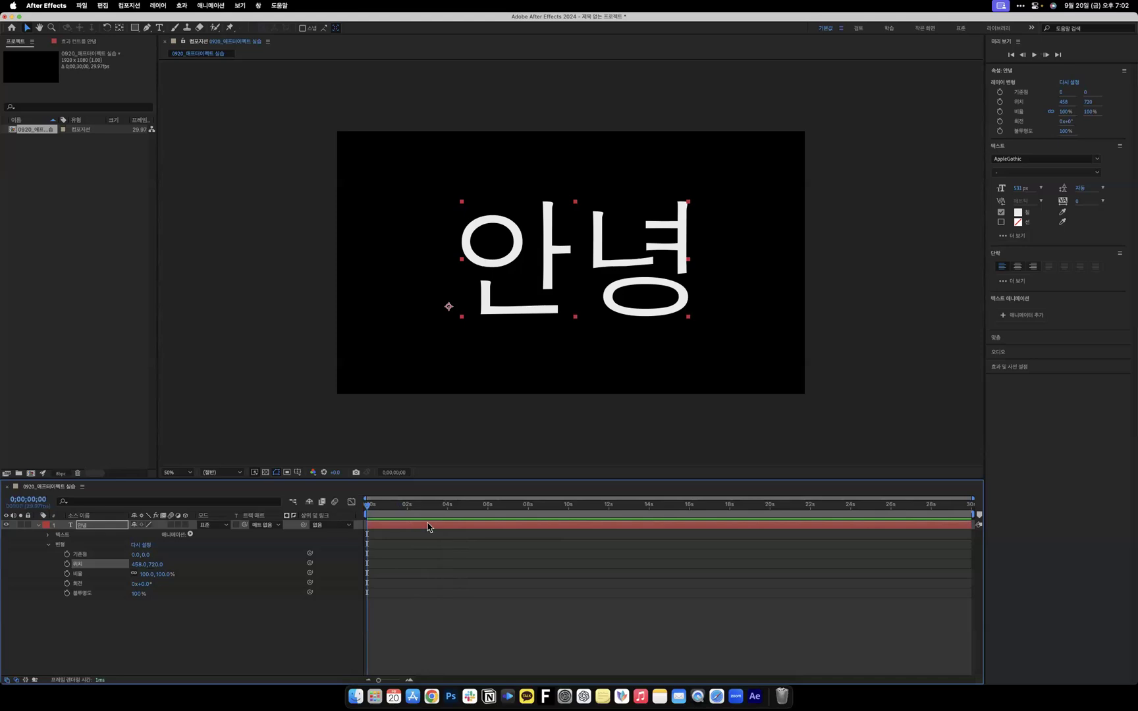
pyautogui.click(570, 553)
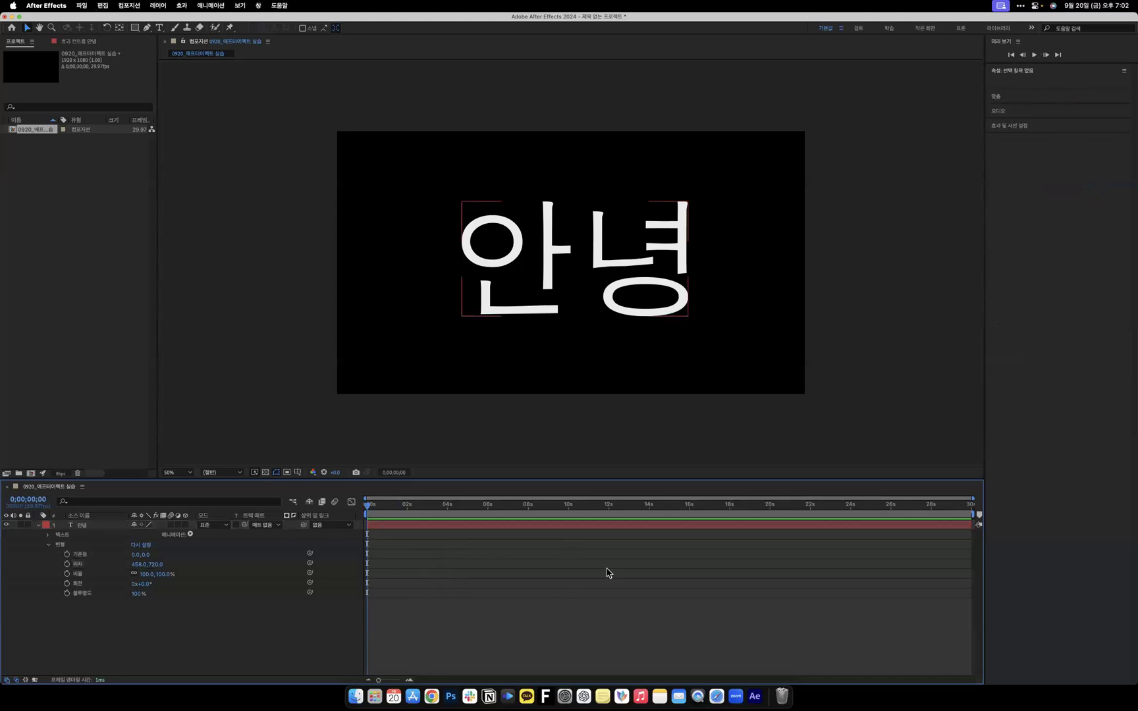
pyautogui.moveTo(831, 544); pyautogui.dragTo(354, 546)
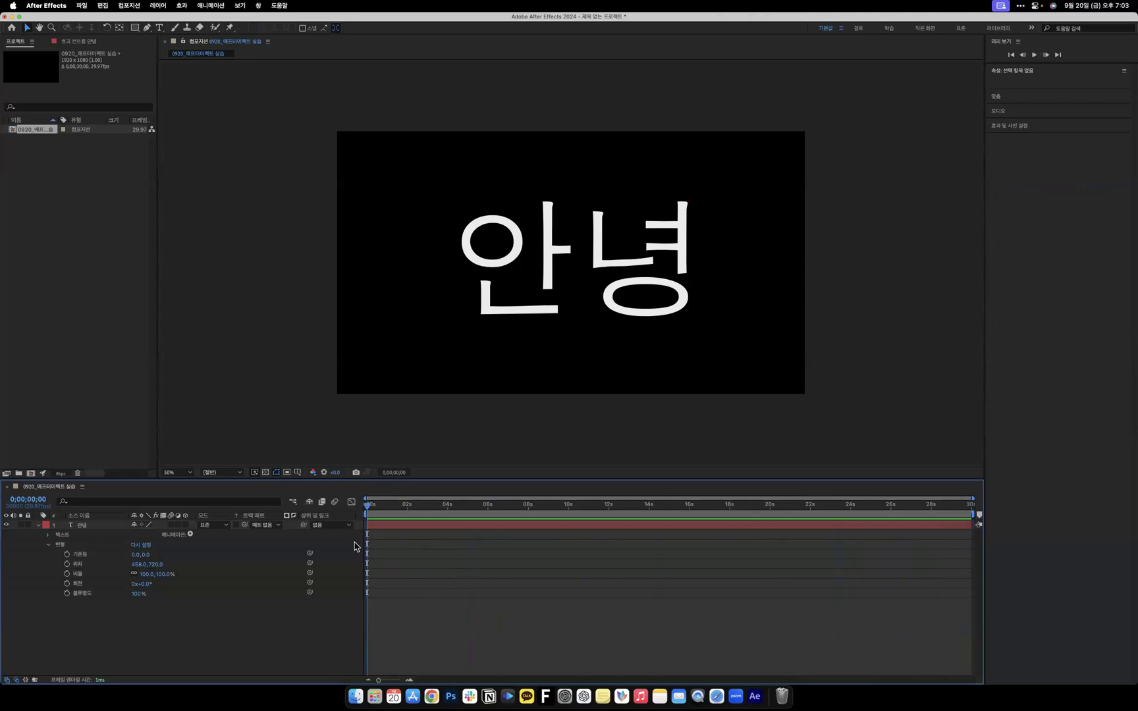
pyautogui.click(356, 547)
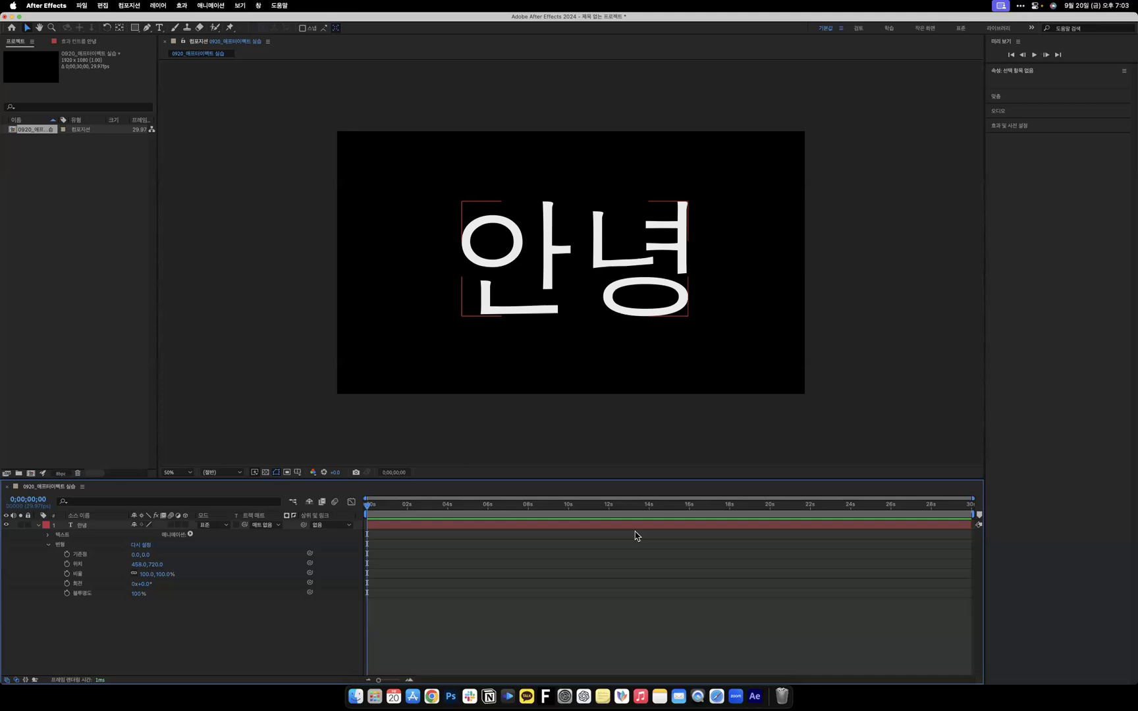
pyautogui.click(636, 535)
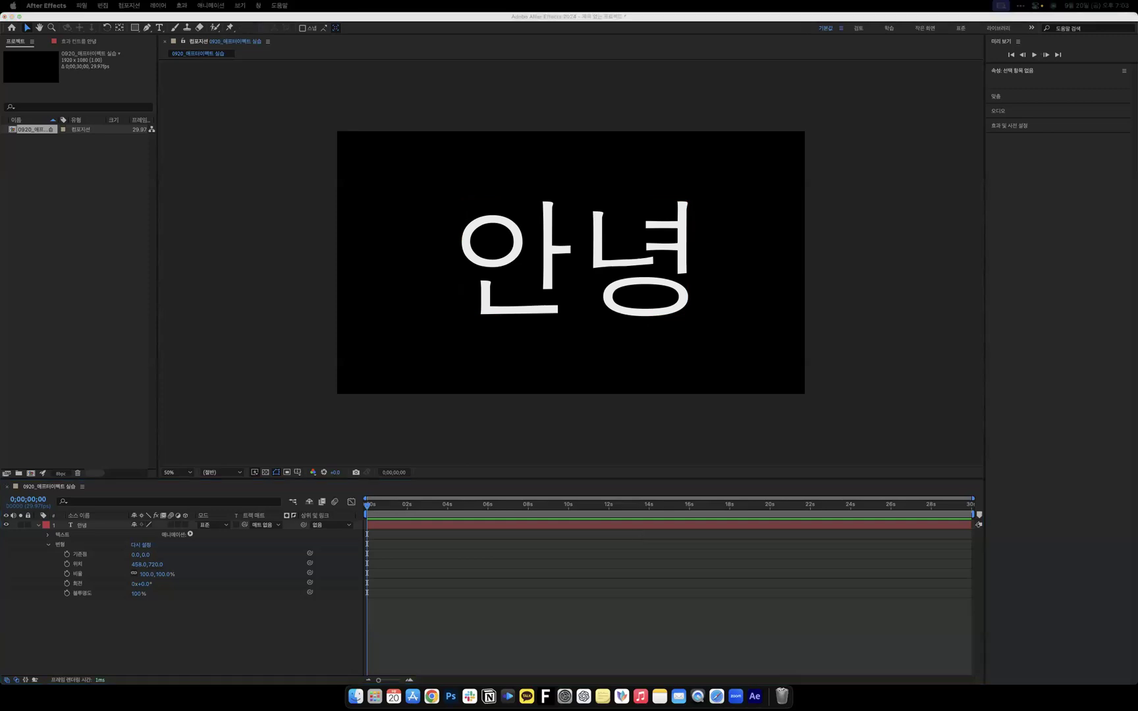
# Switch to YouTube in Chrome and search for "전타이틀".
pyautogui.moveTo(0, 173); pyautogui.dragTo(469, 123)
pyautogui.hotkey('ctrl', 'alt', 'Return')
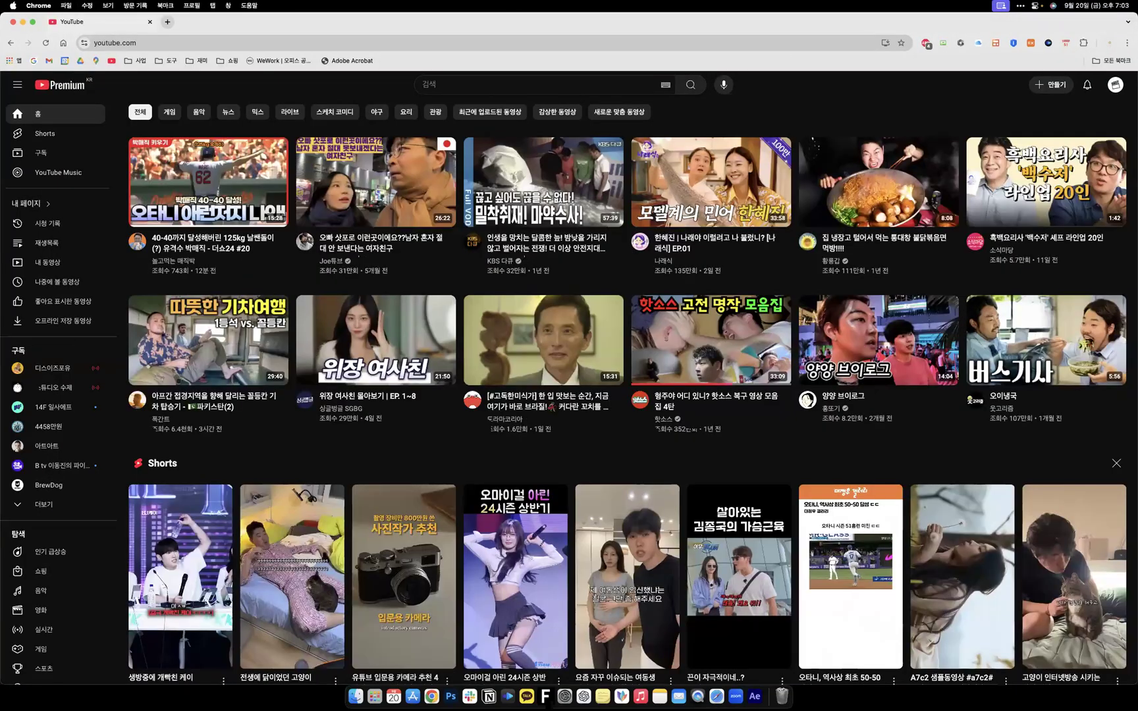
pyautogui.click(491, 86)
pyautogui.write('전타이틀')
pyautogui.press('Return')
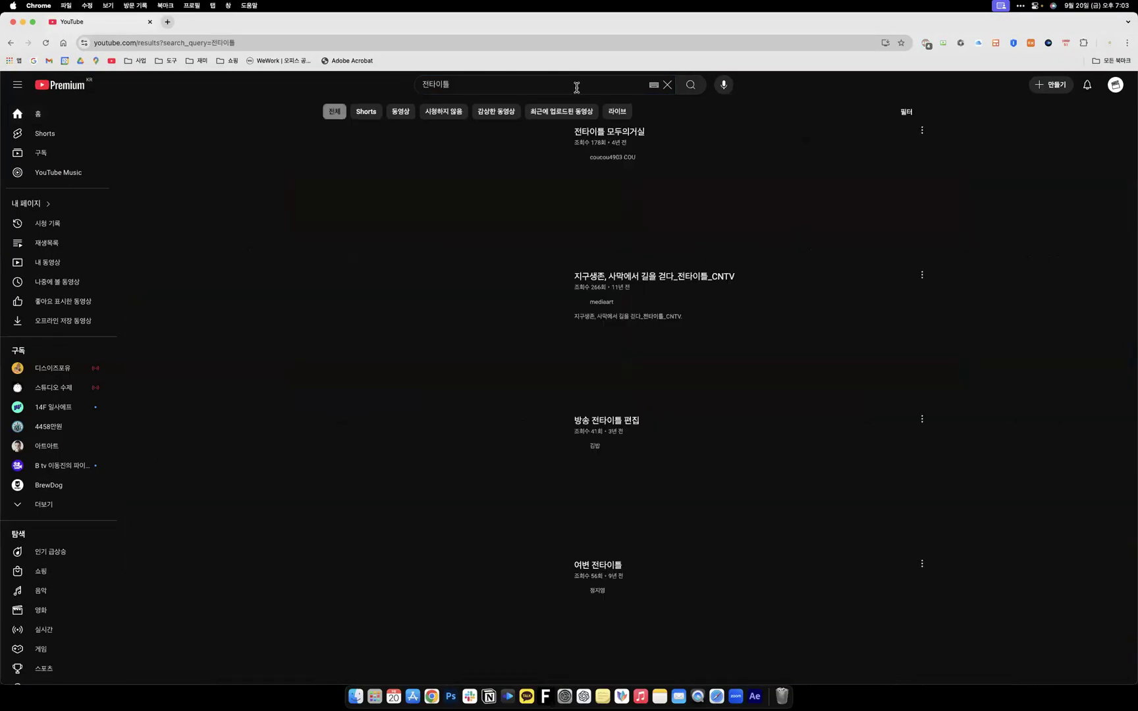
# Watch the "전타이틀 모두의거실" video, browse the other title-sequence results, and return to After Effects.
pyautogui.click(453, 191)
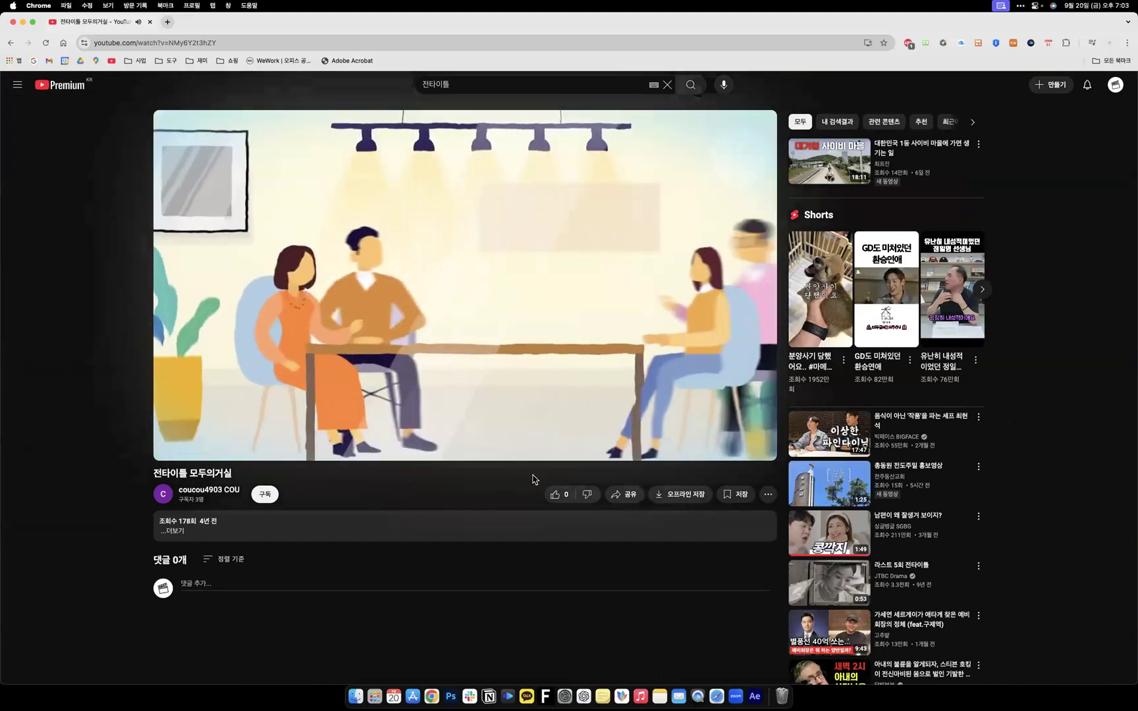
pyautogui.moveTo(534, 461)
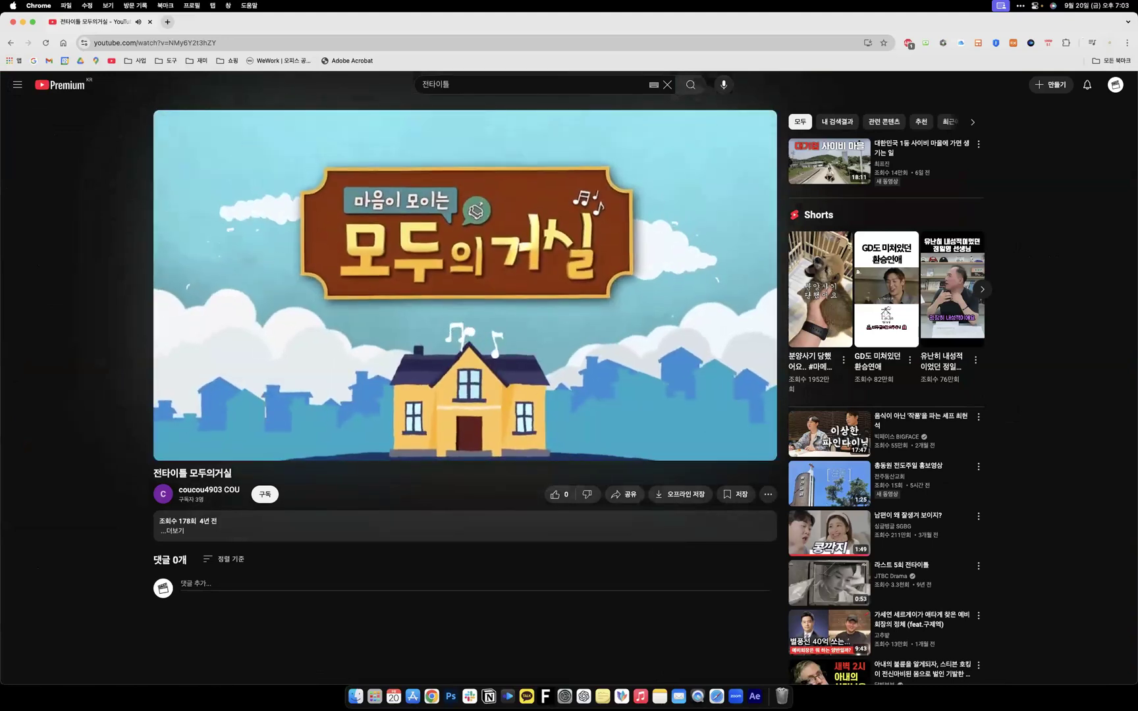
pyautogui.click(11, 44)
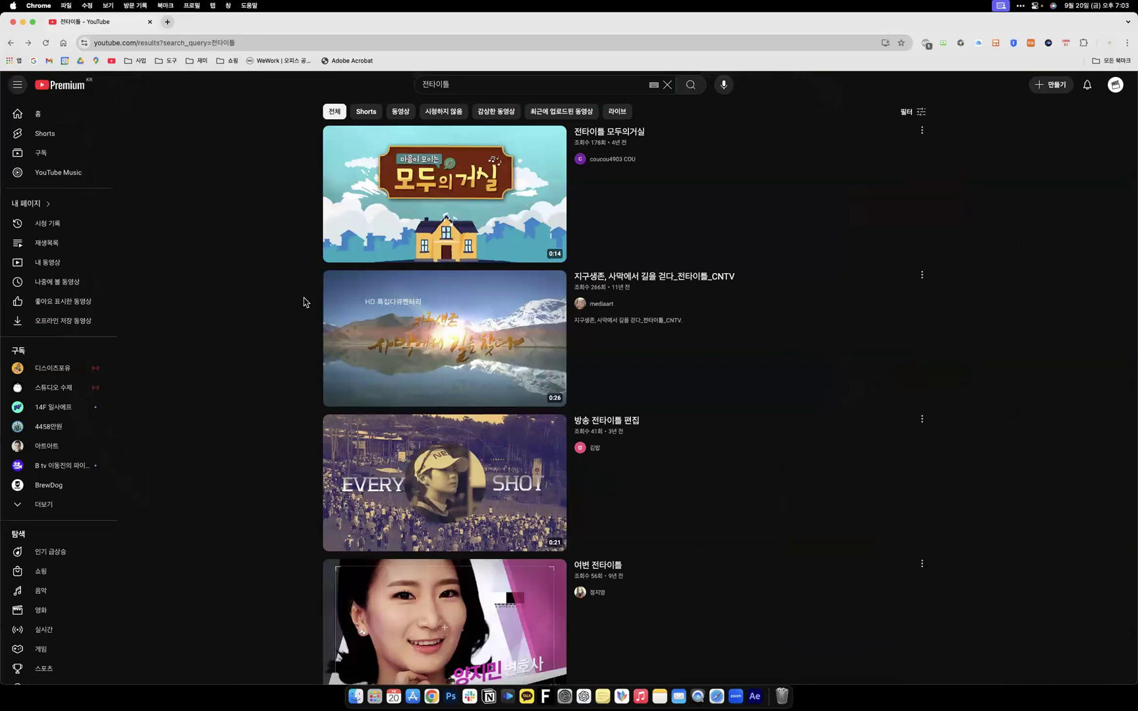
pyautogui.scroll(-8, 516, 447)
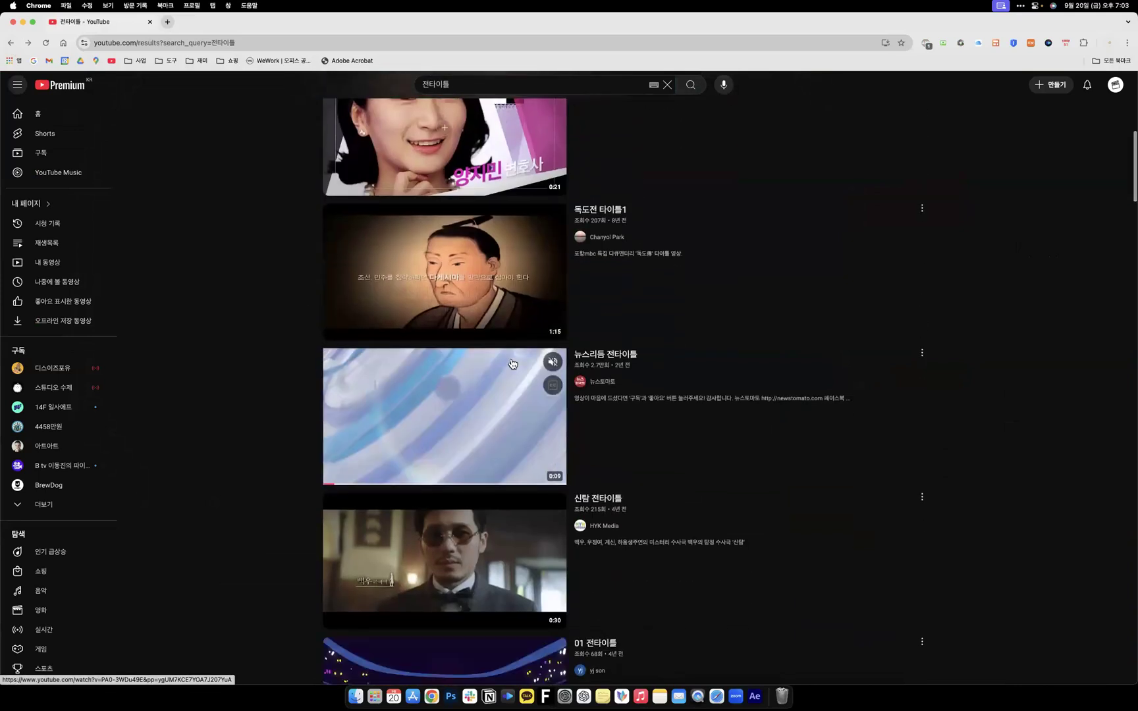
pyautogui.doubleClick(298, 26)
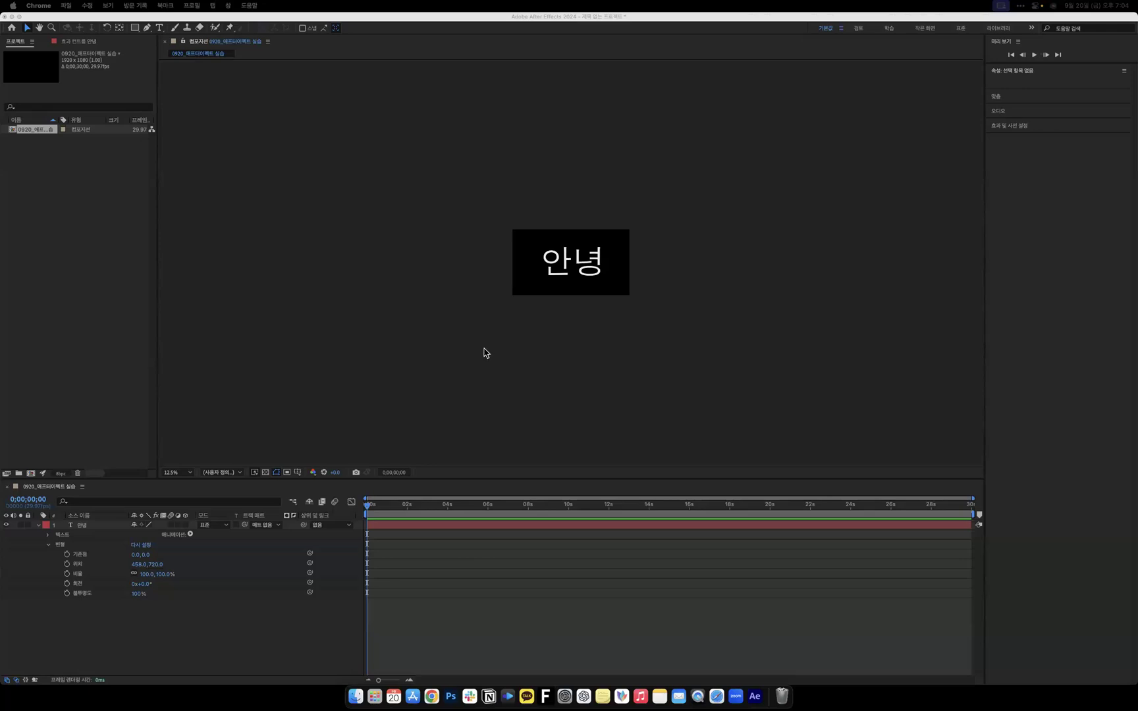
# Set the composition view magnification to 50% and select the text layer's Position property.
pyautogui.click(531, 320)
pyautogui.press(';')
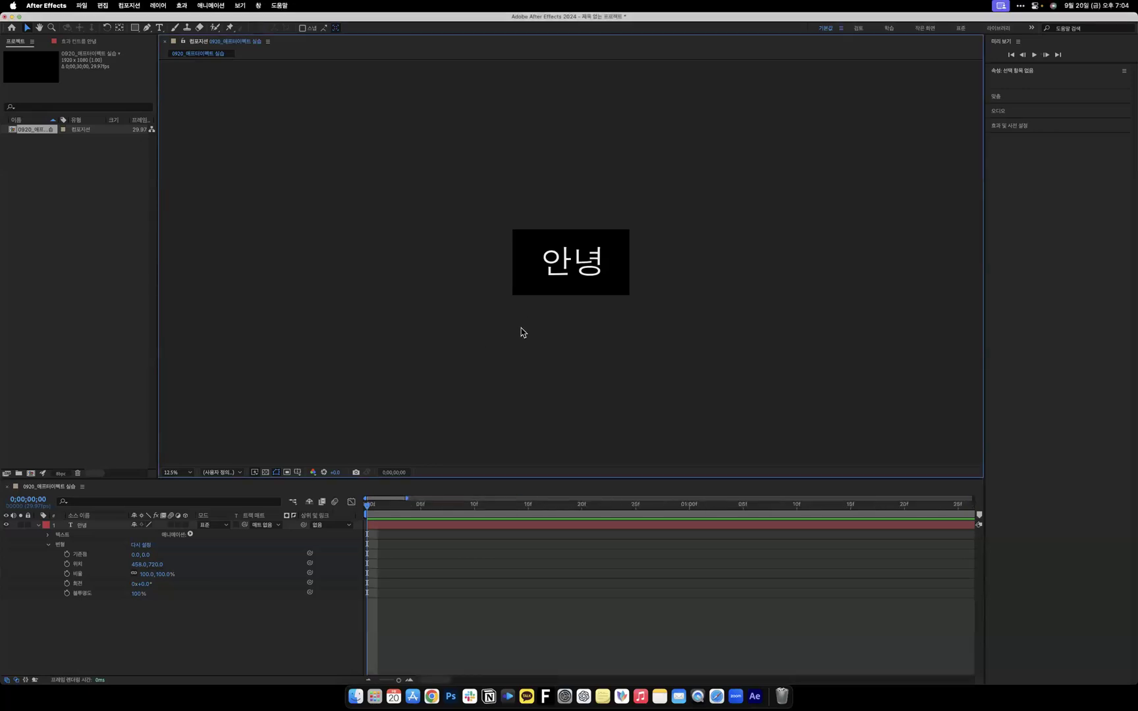
pyautogui.press('.')
pyautogui.press('.')
pyautogui.press('.')
pyautogui.press('.')
pyautogui.press('.')
pyautogui.press(',')
pyautogui.click(406, 524)
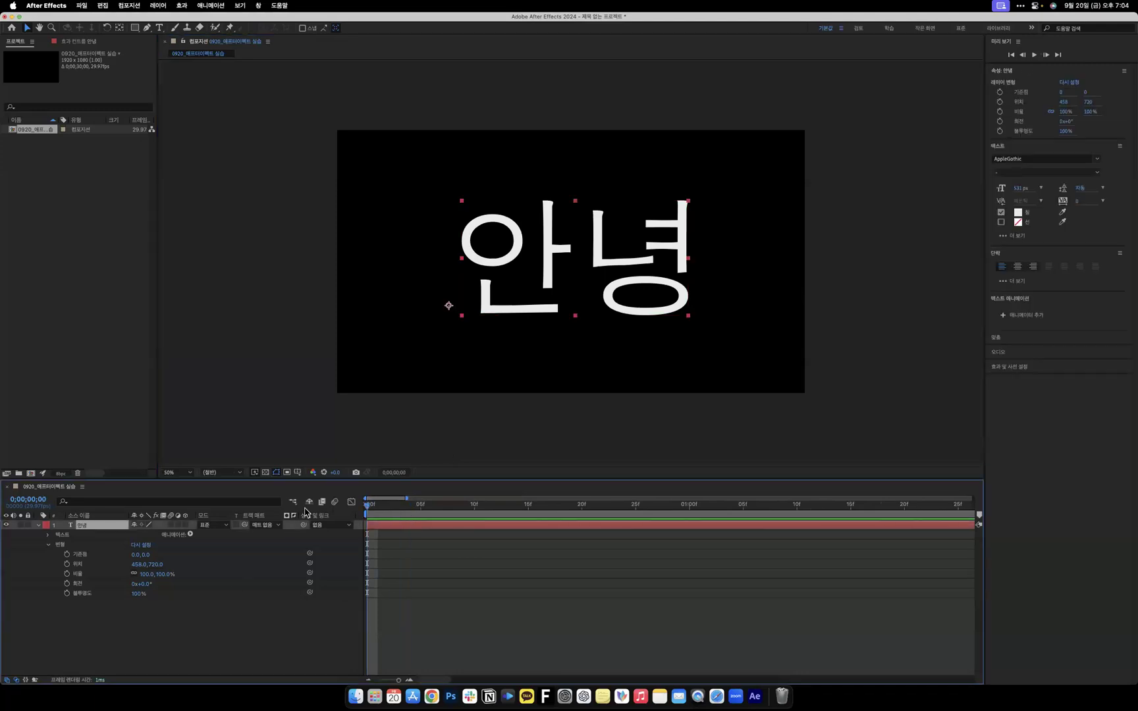
pyautogui.click(82, 564)
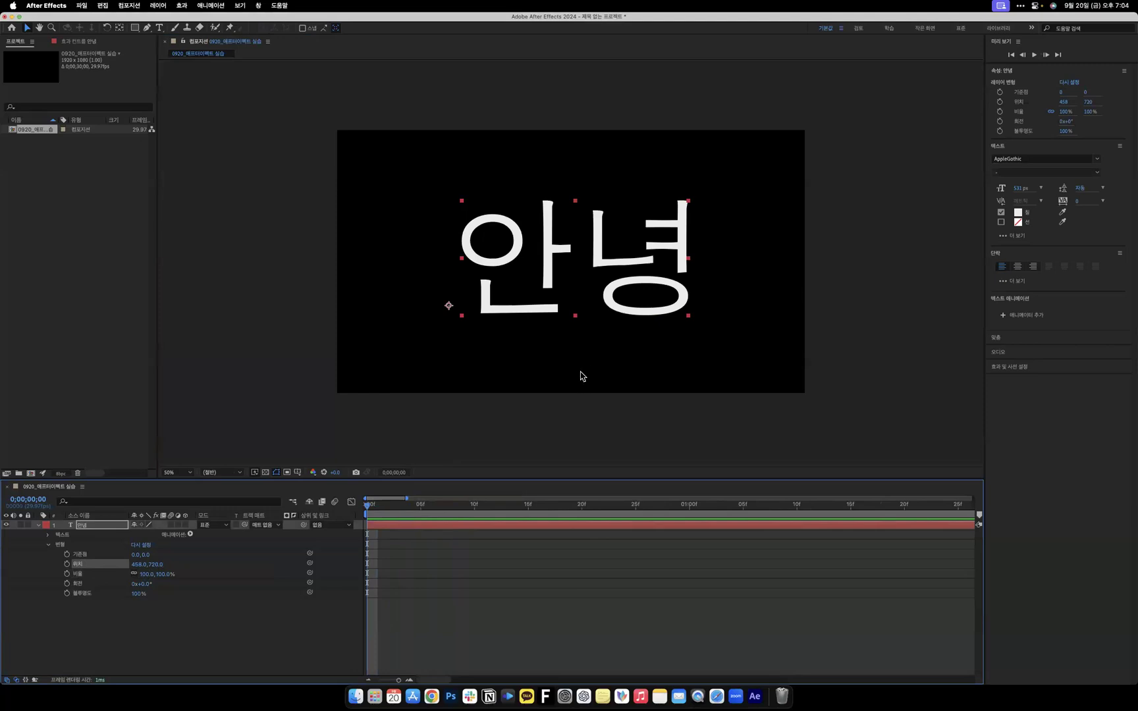
# Move the "안녕" text slightly left to an X position of about 436, with the current time at 0;00;00;00.
pyautogui.click(565, 279)
pyautogui.moveTo(624, 250)
pyautogui.mouseDown()
pyautogui.moveTo(627, 432)
pyautogui.moveTo(623, 187)
pyautogui.moveTo(630, 417)
pyautogui.moveTo(620, 258)
pyautogui.mouseUp()
pyautogui.moveTo(429, 512); pyautogui.dragTo(315, 516)
pyautogui.scroll(3, 364, 523)
pyautogui.scroll(-5, 364, 523)
pyautogui.moveTo(417, 510); pyautogui.dragTo(327, 510)
pyautogui.scroll(-3, 399, 514)
pyautogui.moveTo(666, 260); pyautogui.dragTo(628, 261)
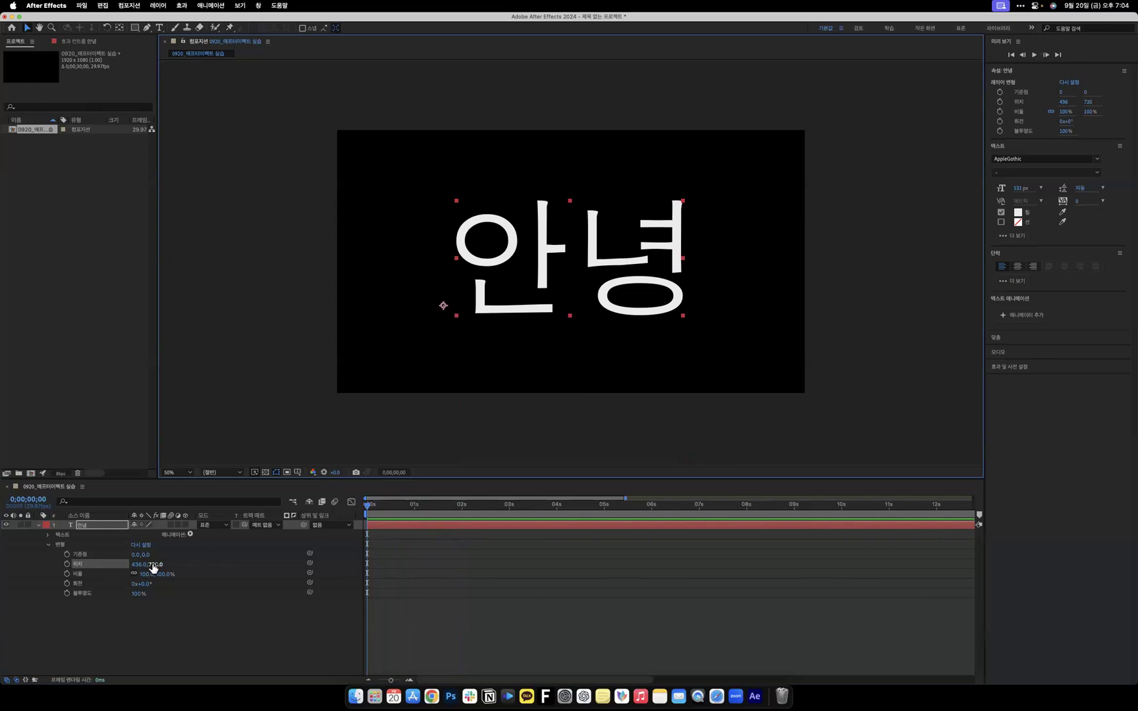
# Keyframe the "안녕" text's Position to rise from Y 1540, below the frame, at 0 seconds to about Y 716 at 2 seconds.
pyautogui.click(66, 564)
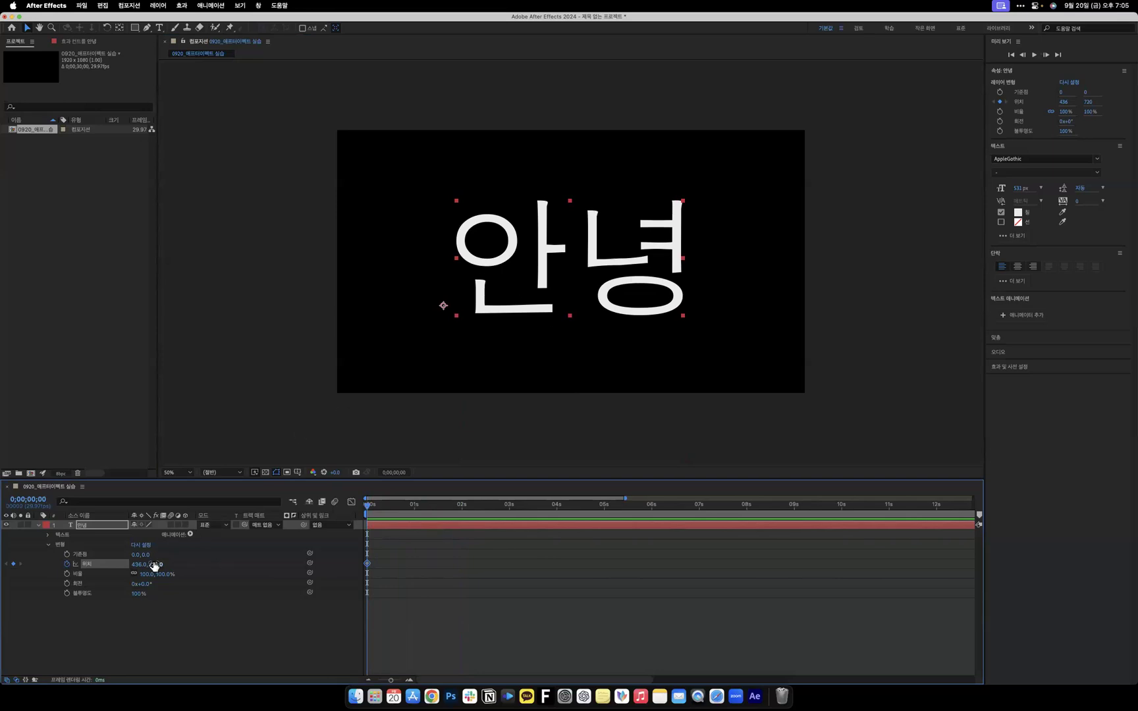
pyautogui.moveTo(151, 564); pyautogui.dragTo(510, 607)
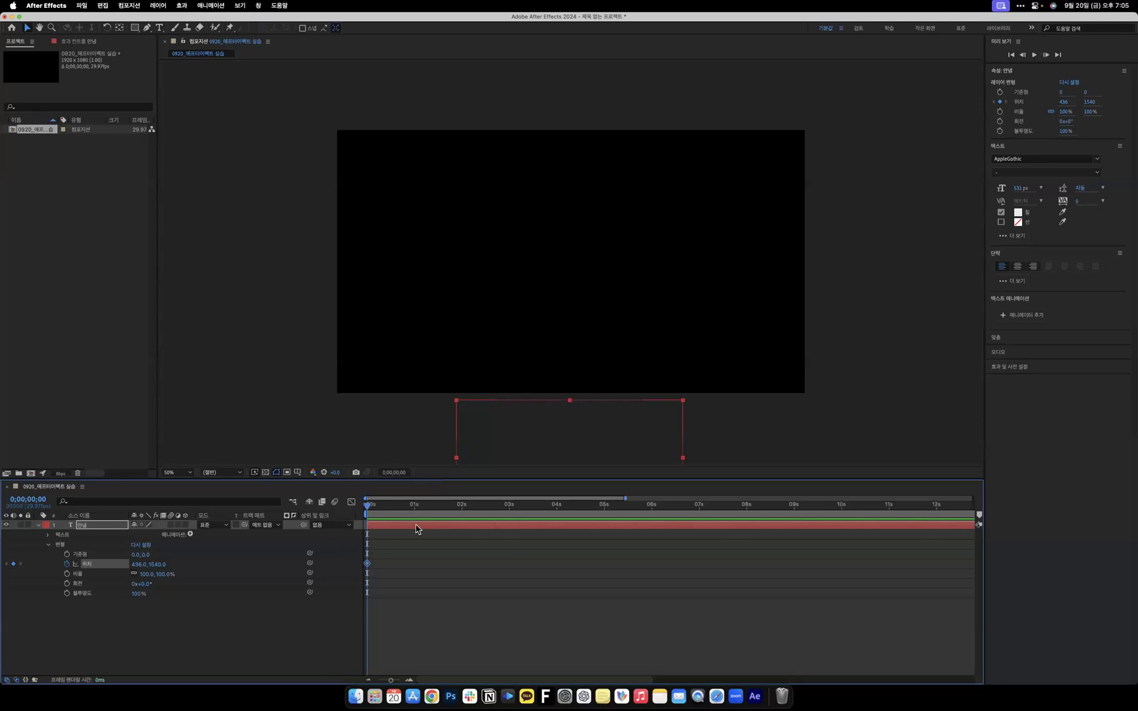
pyautogui.click(463, 514)
pyautogui.moveTo(156, 564); pyautogui.dragTo(7, 526)
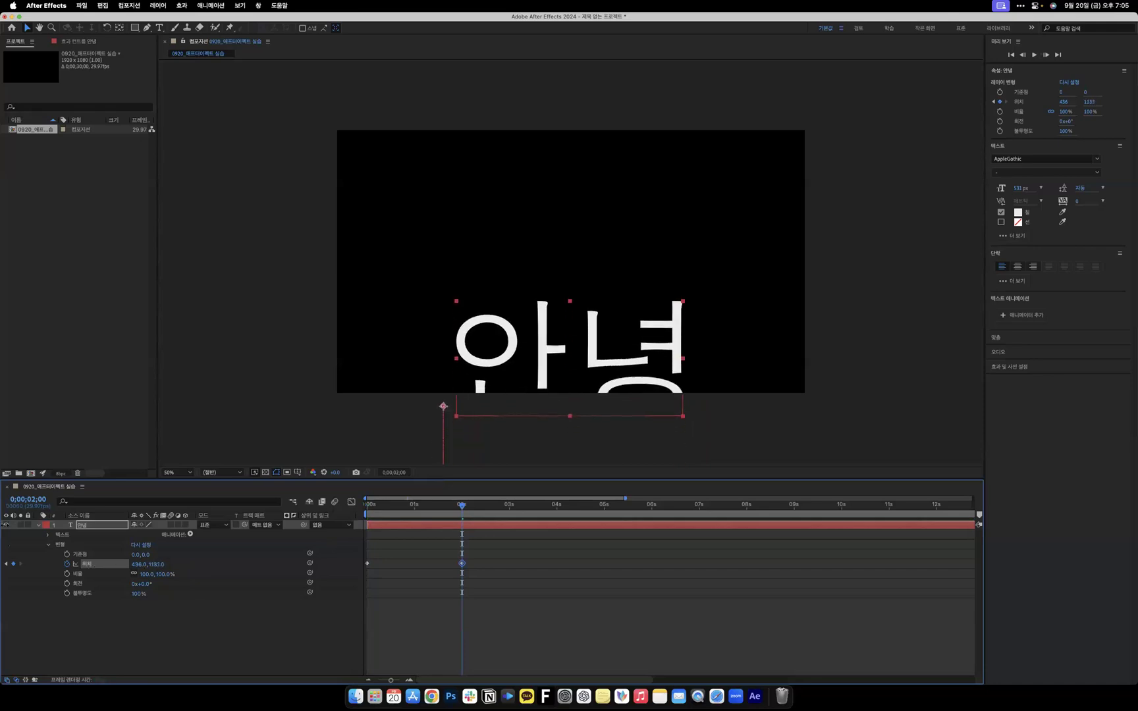
pyautogui.click(158, 564)
pyautogui.write('746')
pyautogui.press('Return')
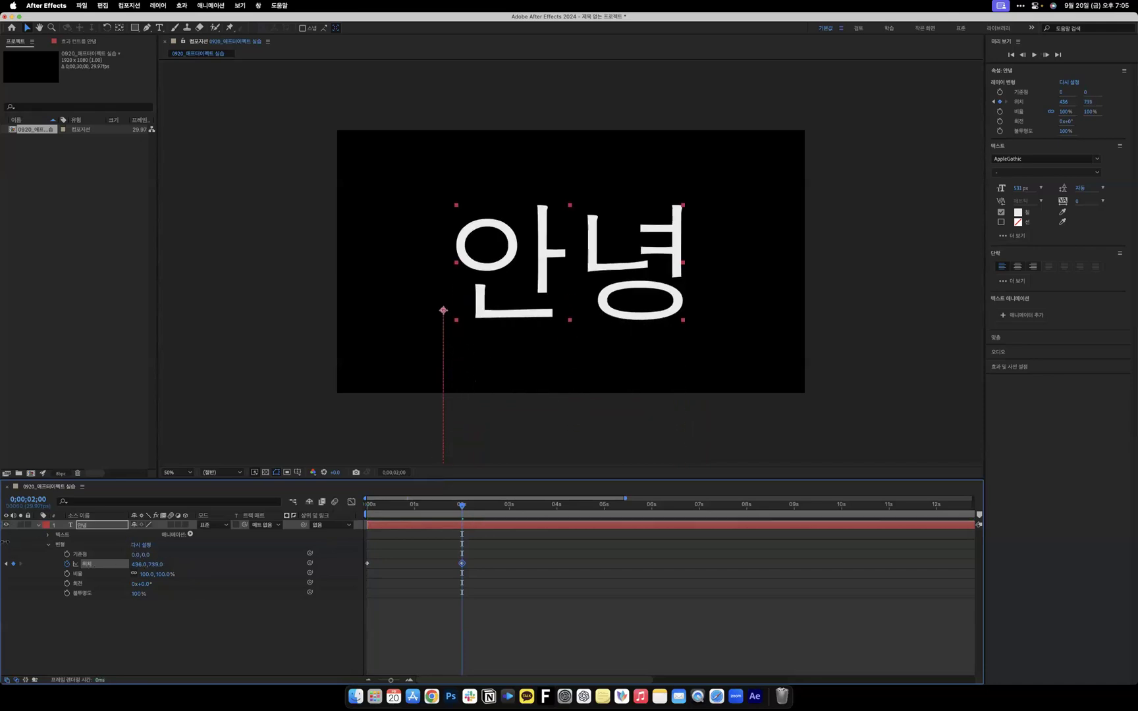
pyautogui.moveTo(165, 567); pyautogui.dragTo(145, 571)
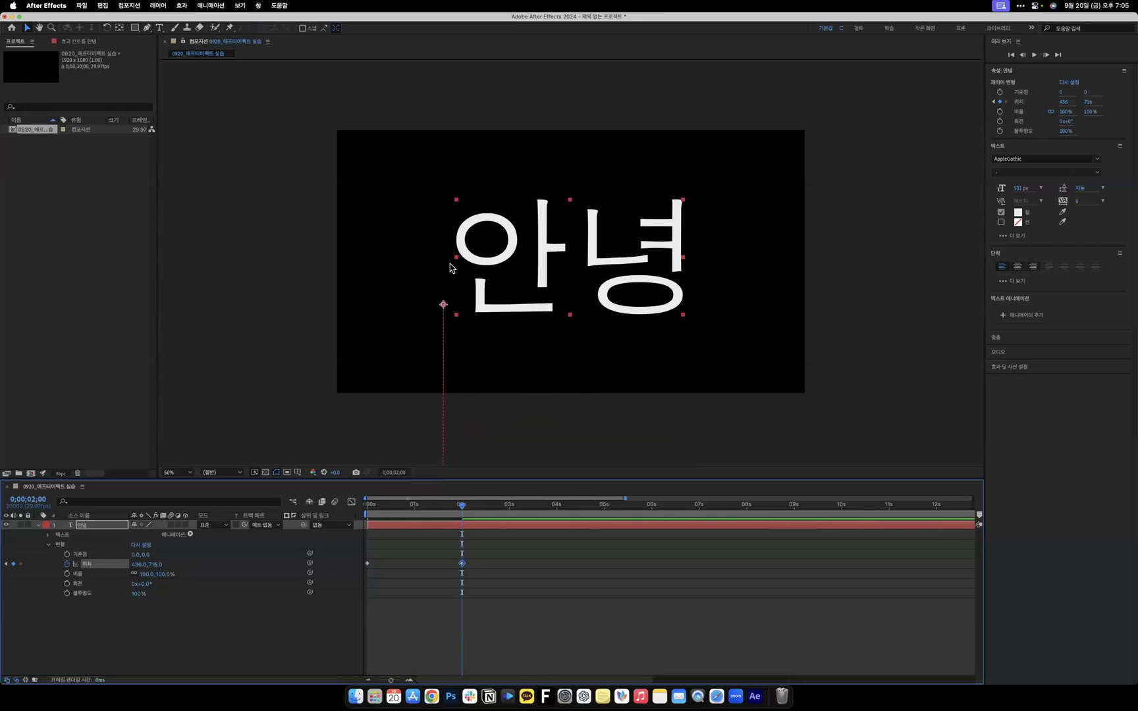
# Preview the text's rising animation from the start of the timeline and return to the first frame.
pyautogui.moveTo(454, 506); pyautogui.dragTo(354, 518)
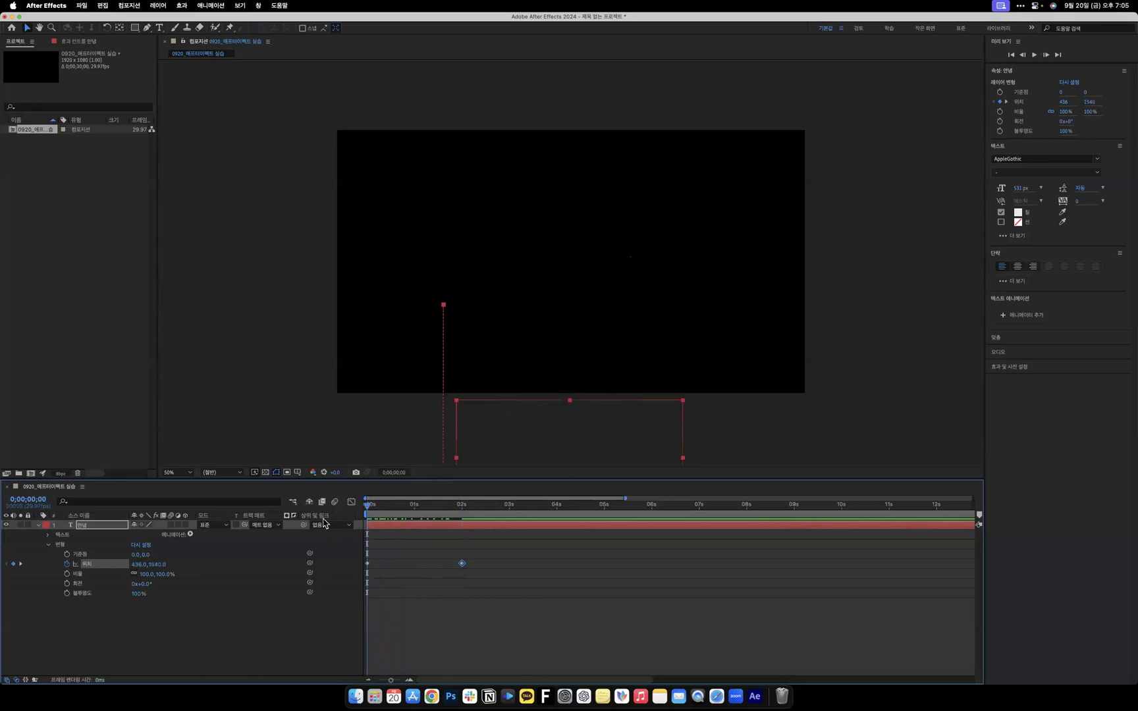
pyautogui.click(334, 637)
pyautogui.press('space')
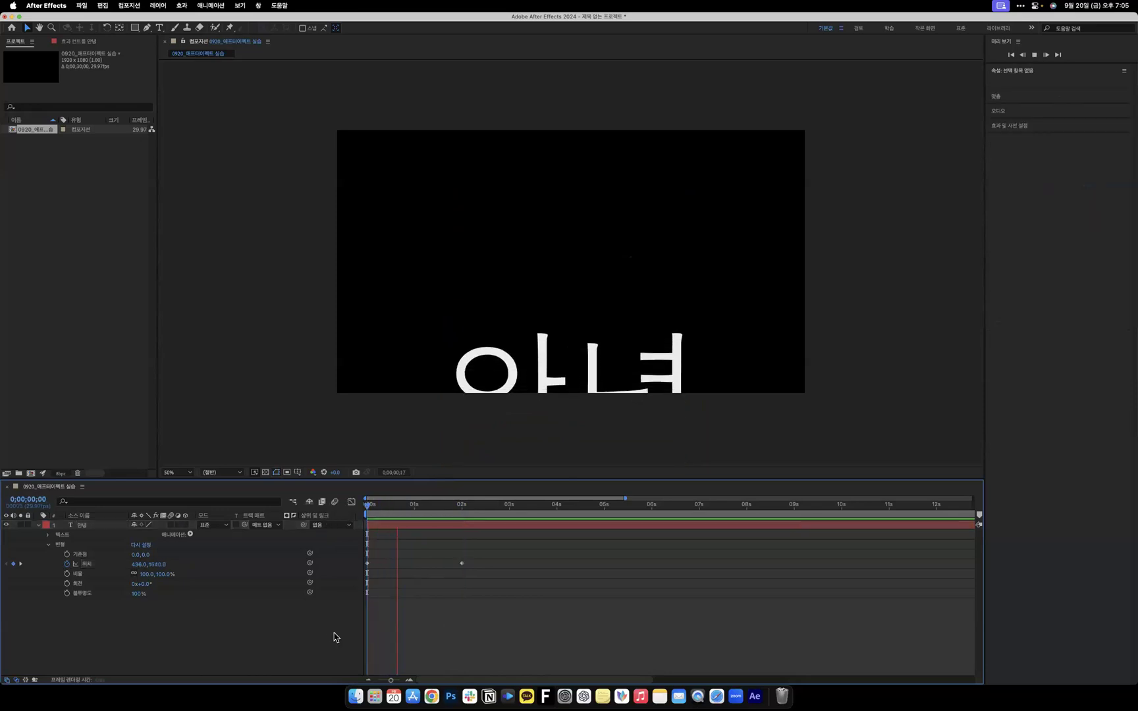
pyautogui.press('space')
pyautogui.click(626, 252)
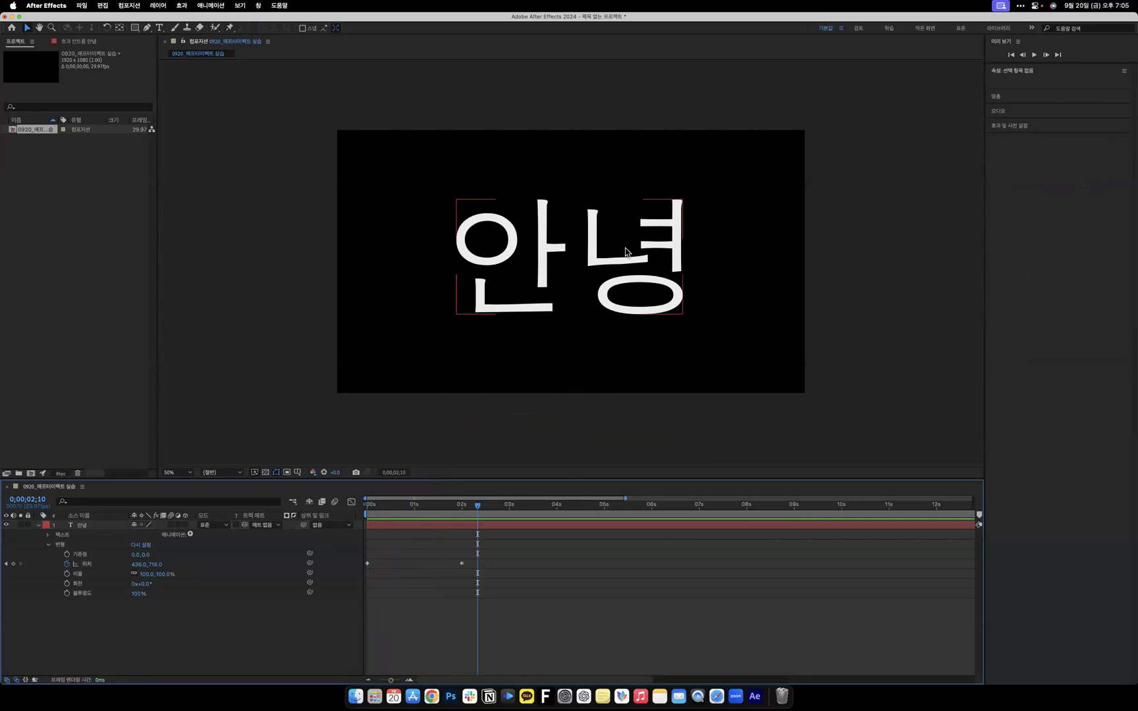
pyautogui.press('Home')
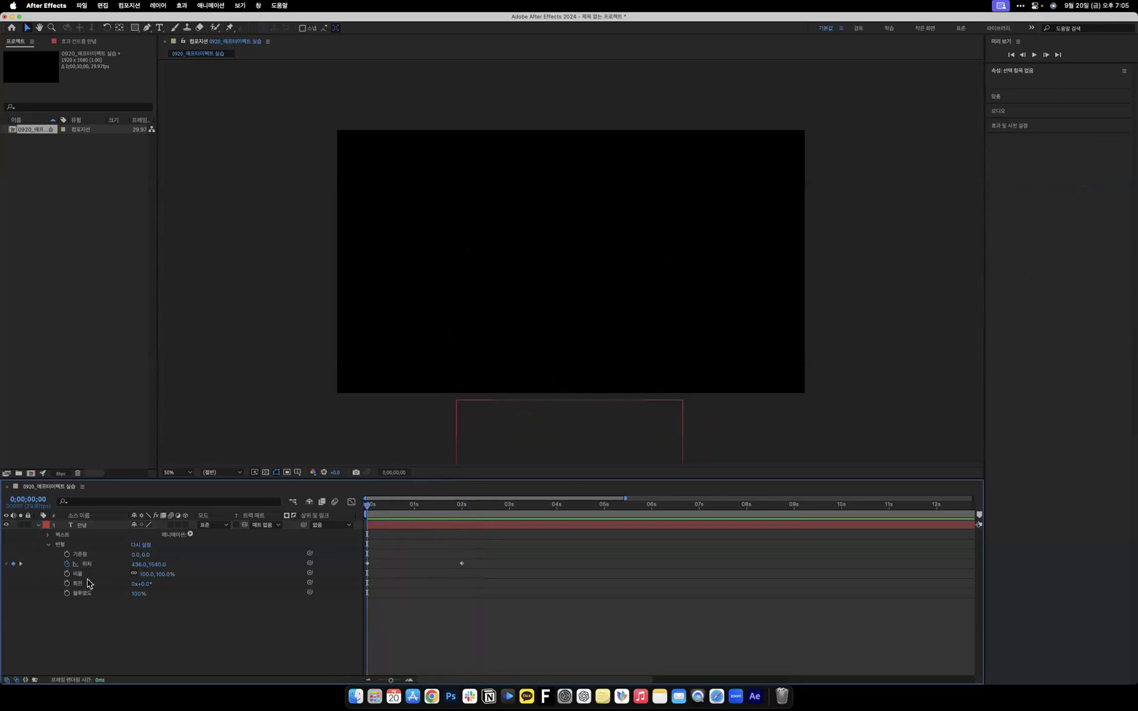
# Keyframe the text's Scale from 100% at 0 seconds to 131% at 2 seconds and preview the combined animation.
pyautogui.click(67, 573)
pyautogui.press('space')
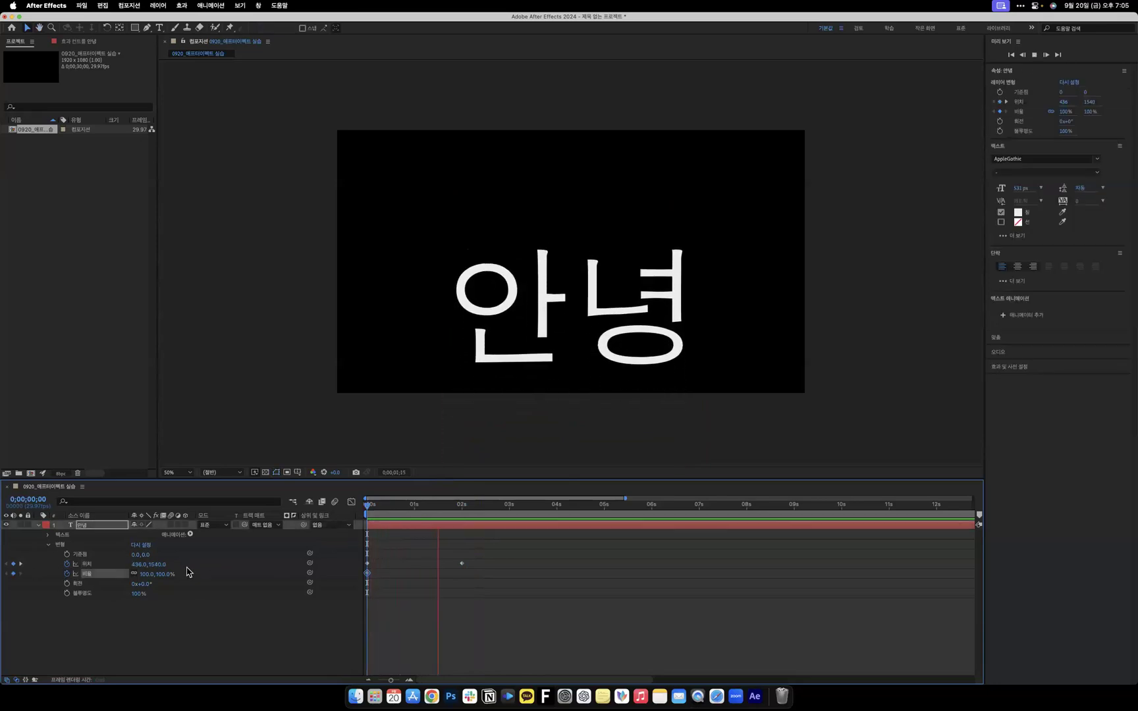
pyautogui.press('space')
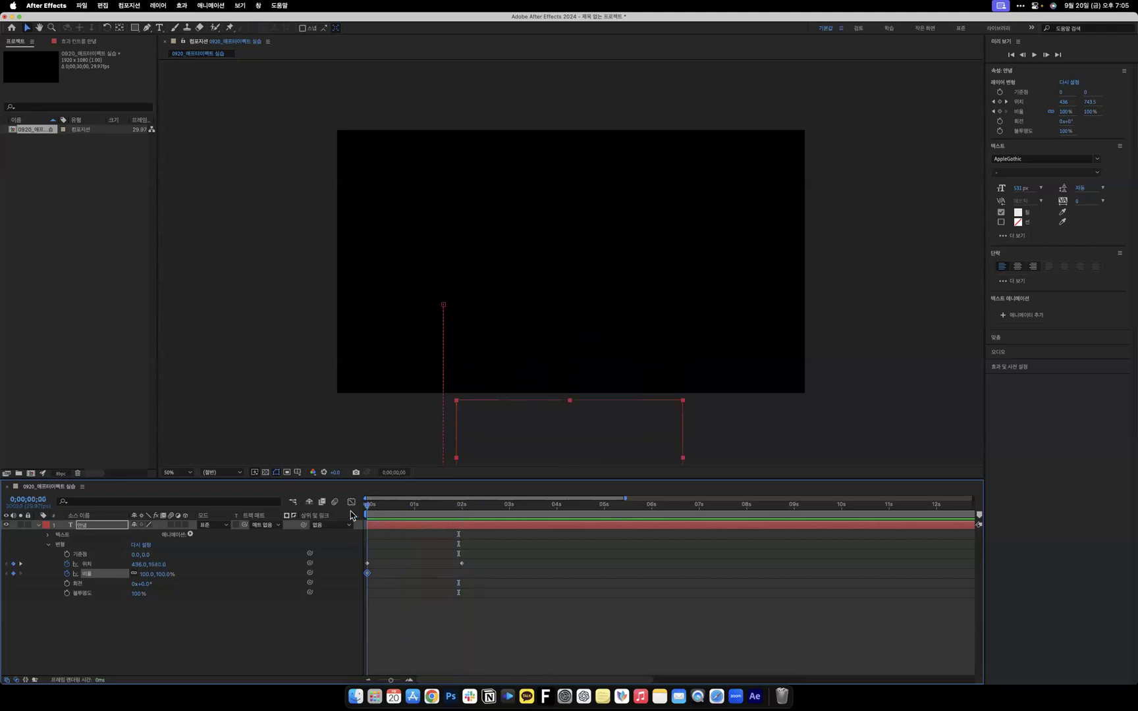
pyautogui.click(463, 514)
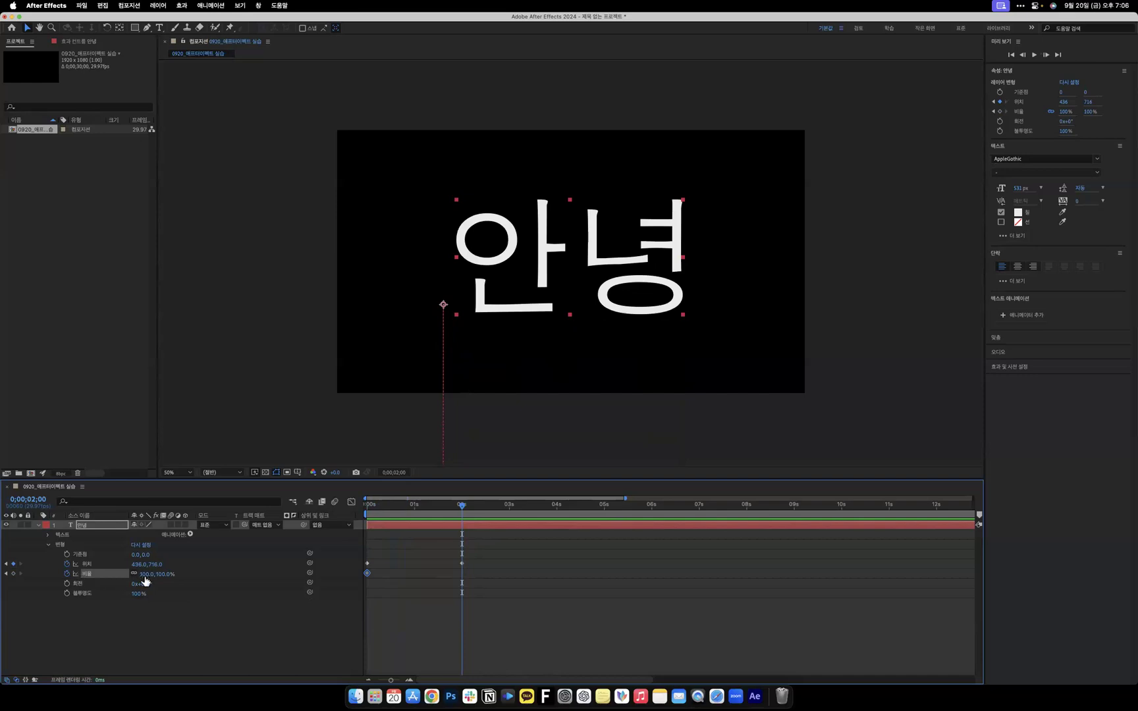
pyautogui.moveTo(146, 574)
pyautogui.mouseDown()
pyautogui.moveTo(185, 579)
pyautogui.moveTo(165, 575)
pyautogui.mouseUp()
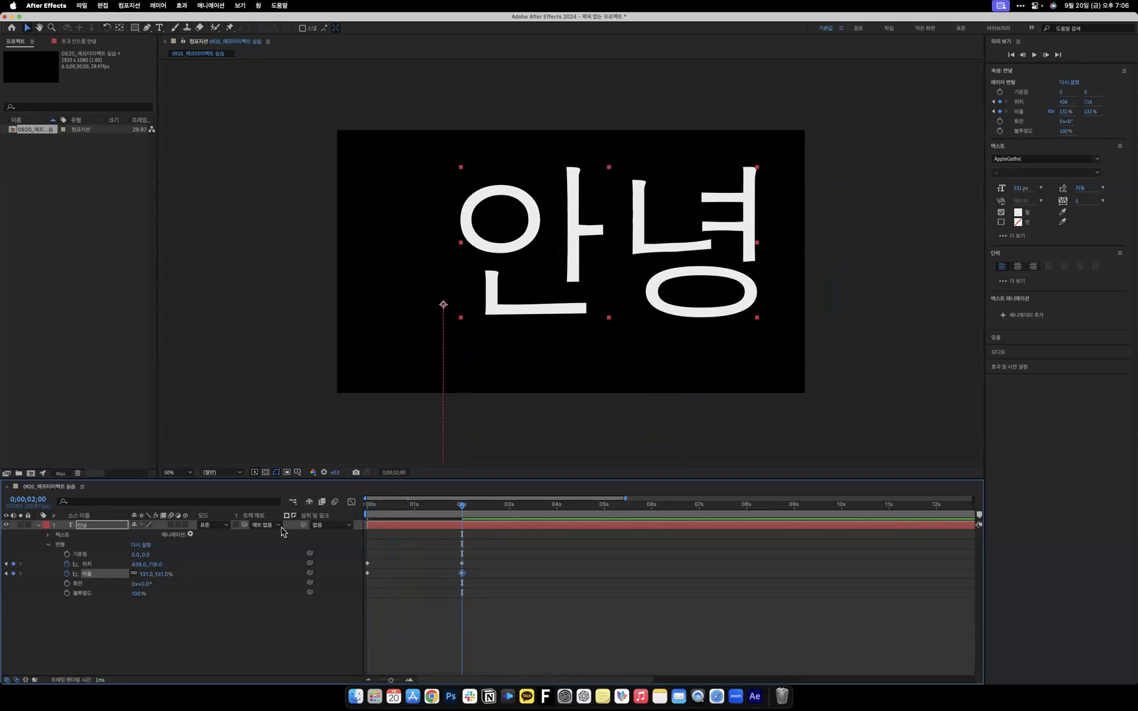
pyautogui.press('space')
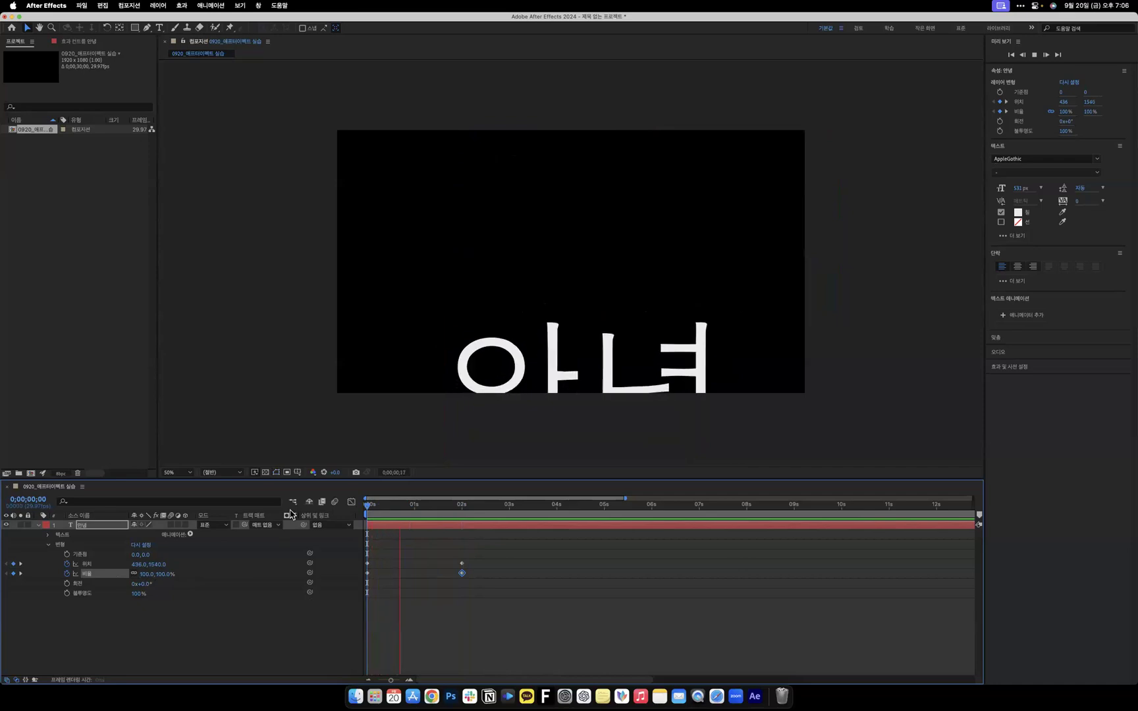
pyautogui.press('space')
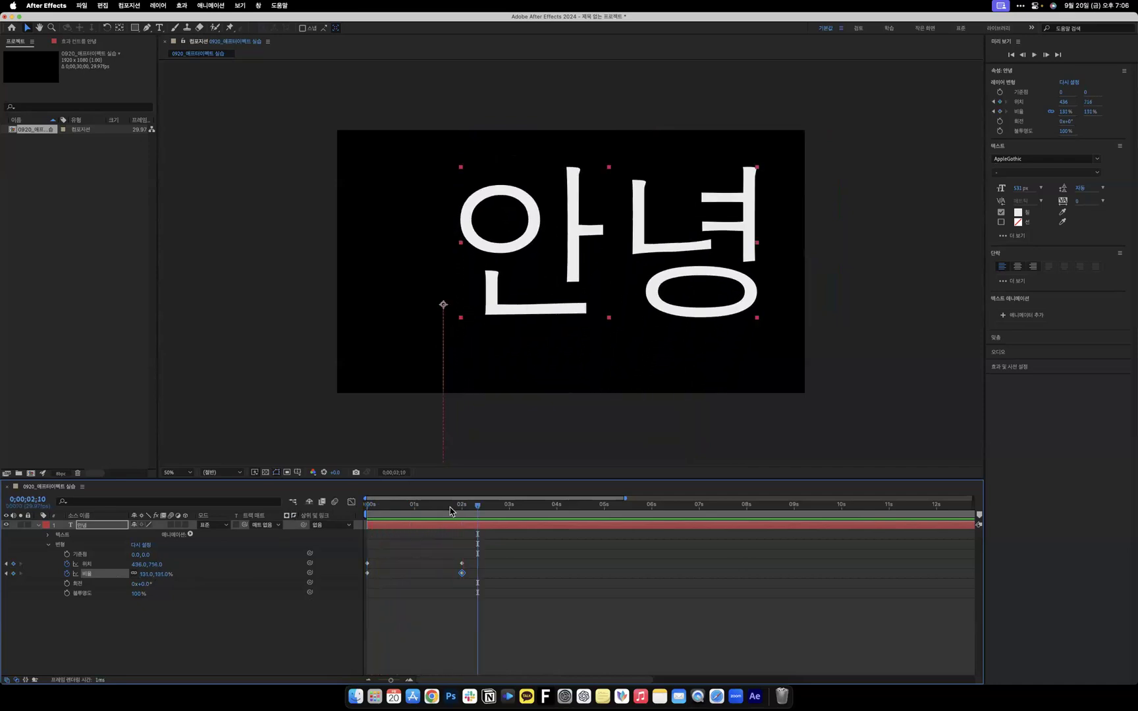
# Unlink the text's Scale proportions at 0 seconds, set the vertical scale to about 232%, and preview the stretching animation.
pyautogui.moveTo(478, 505); pyautogui.dragTo(280, 500)
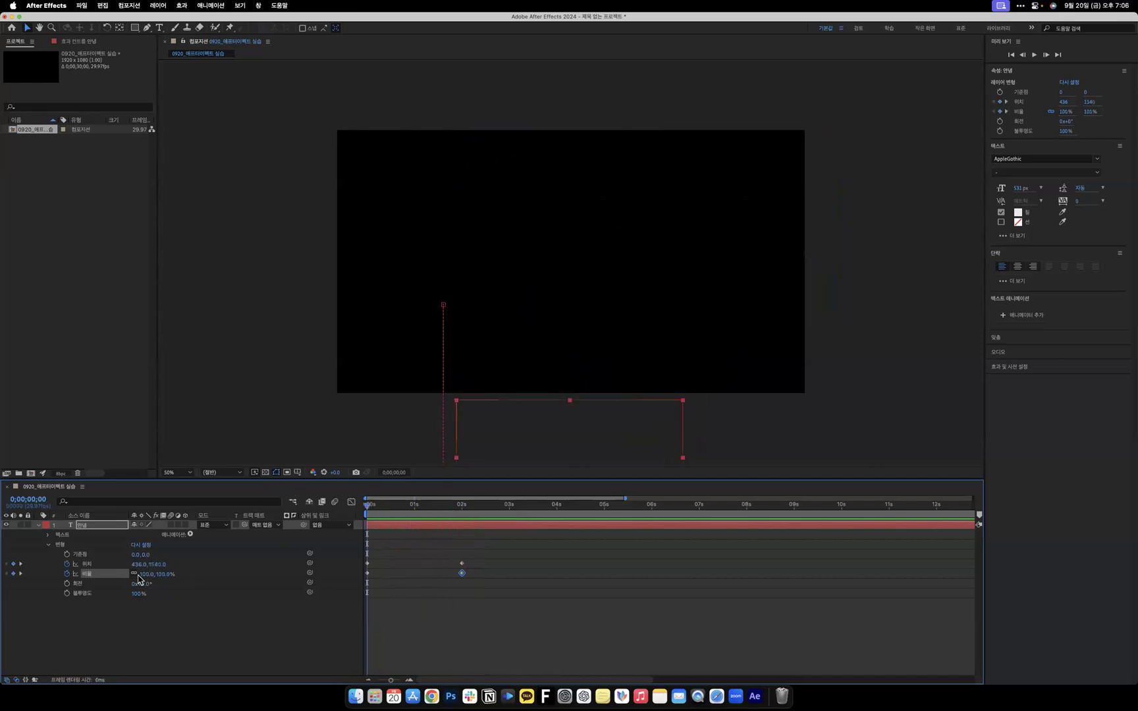
pyautogui.press('F2')
pyautogui.moveTo(161, 574); pyautogui.dragTo(224, 581)
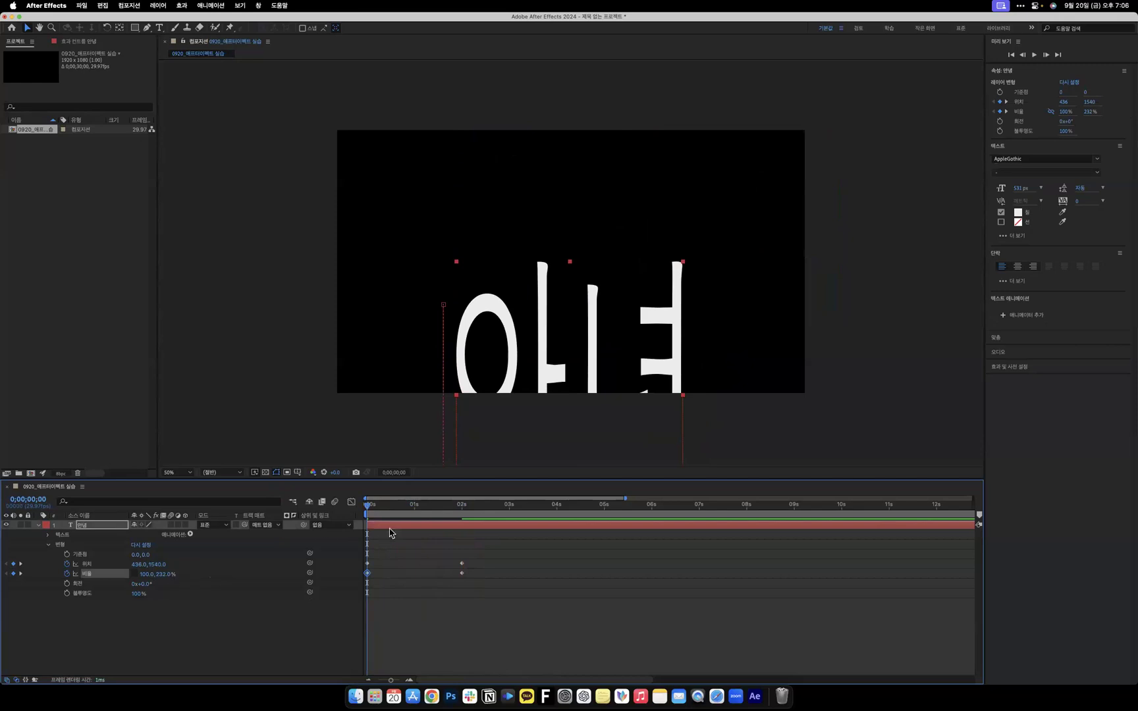
pyautogui.press('space')
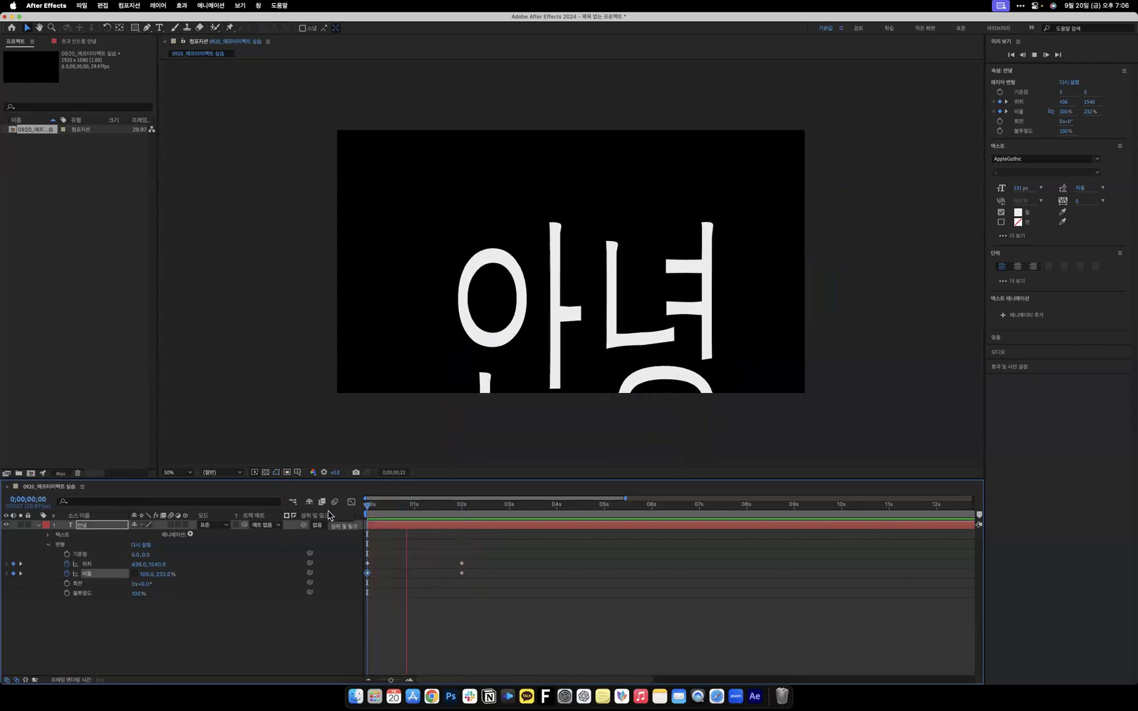
pyautogui.press('space')
pyautogui.moveTo(434, 509); pyautogui.dragTo(465, 511)
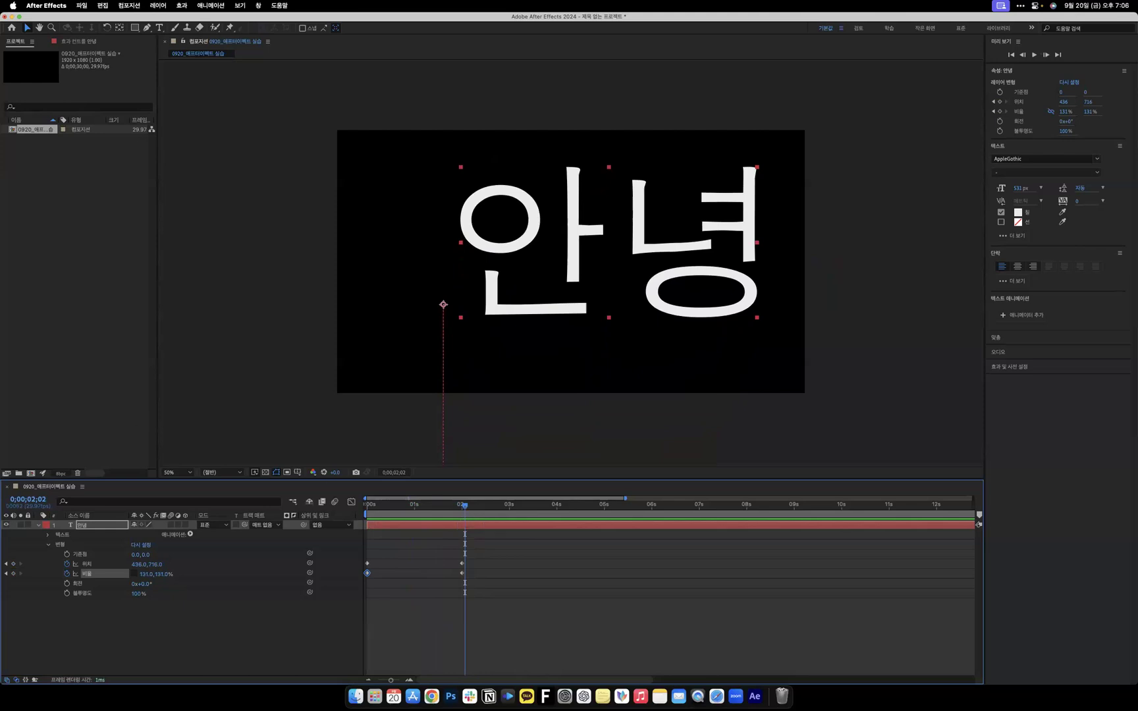
# Delete the "안녕" text layer from the composition.
pyautogui.moveTo(551, 649); pyautogui.dragTo(204, 454)
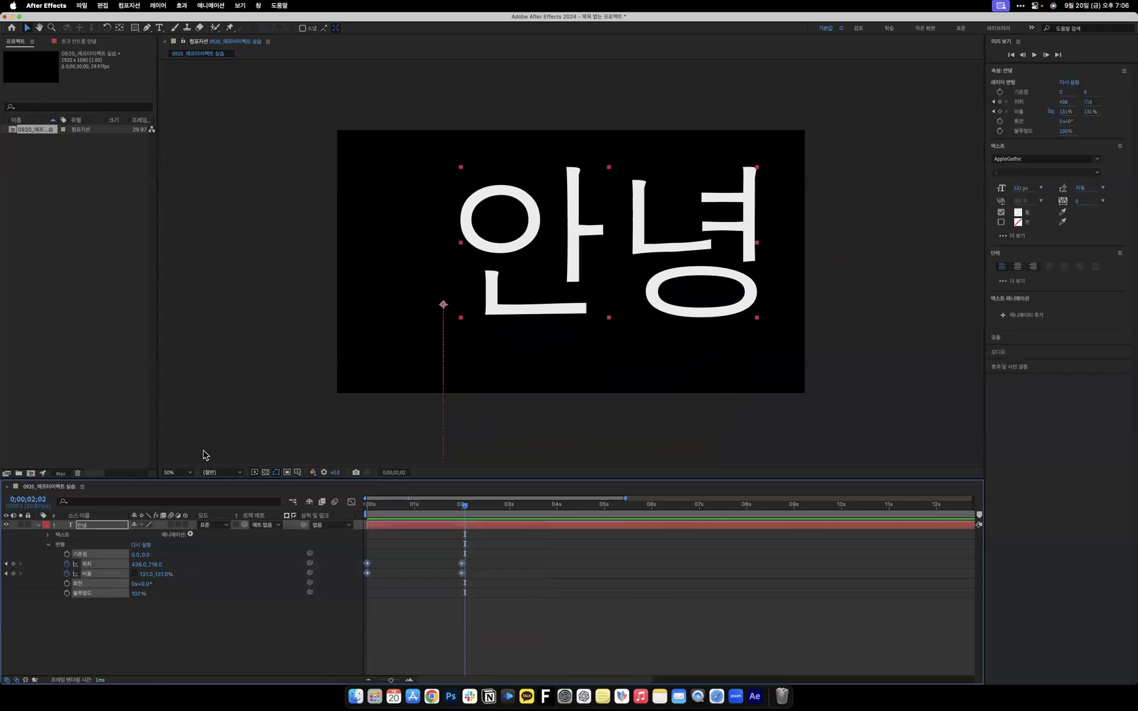
pyautogui.moveTo(526, 619); pyautogui.dragTo(297, 548)
pyautogui.press('Delete')
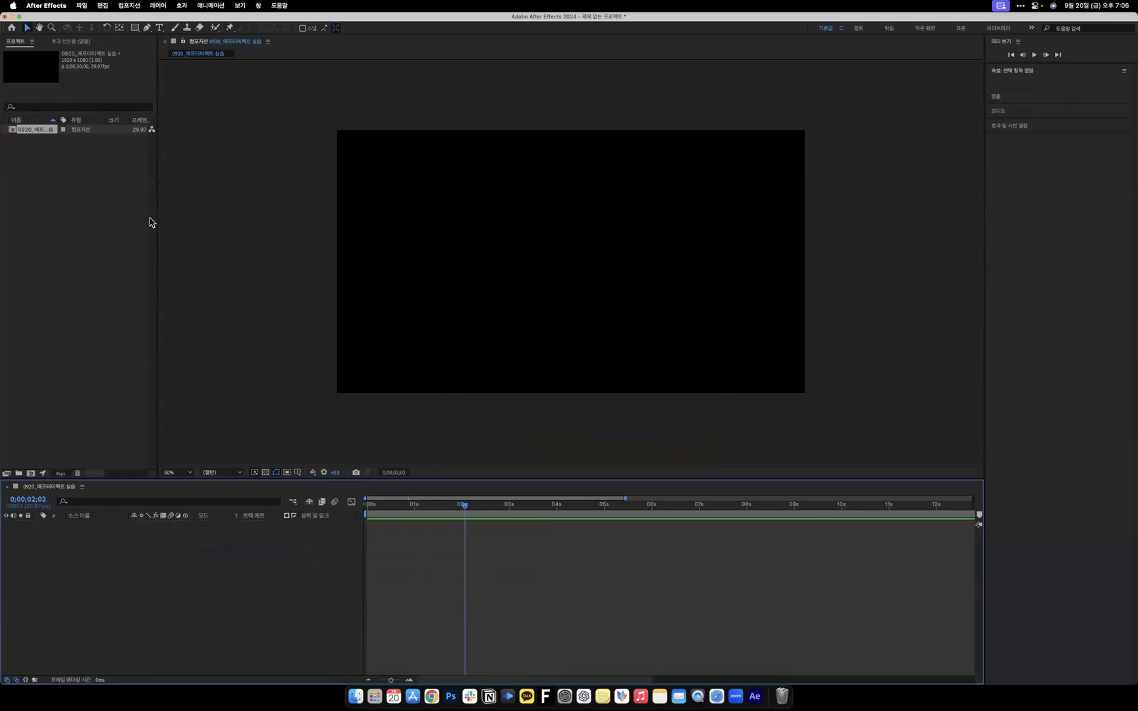
pyautogui.click(92, 411)
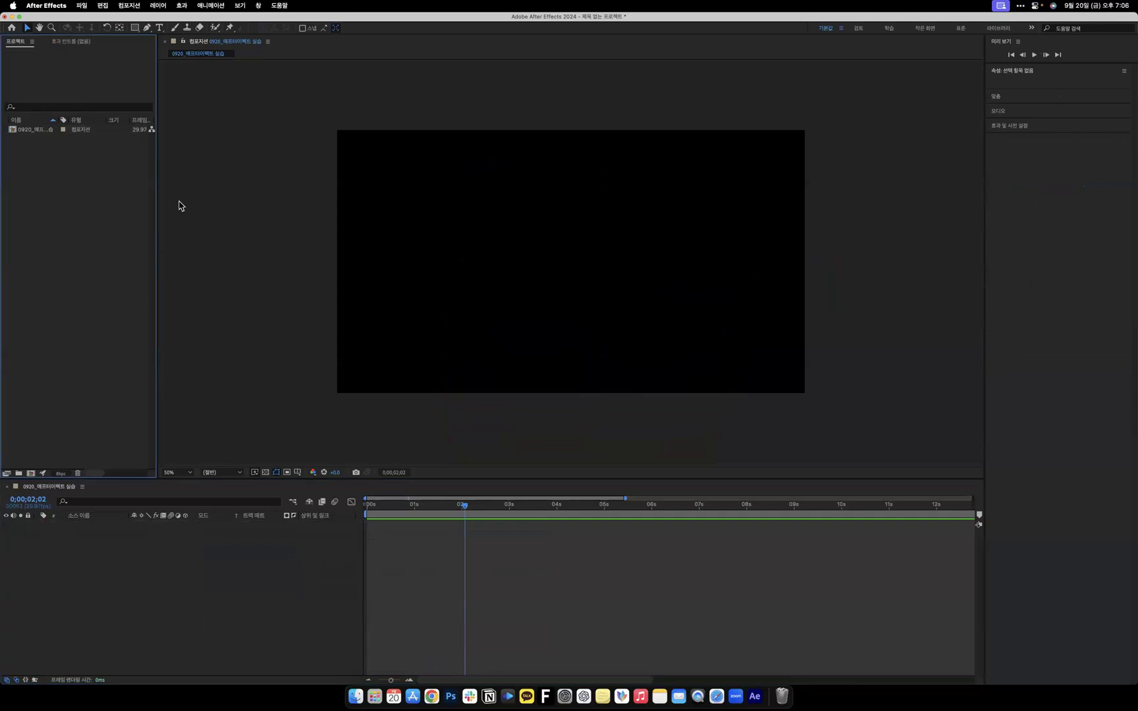
pyautogui.press('super+i')
pyautogui.click(701, 330)
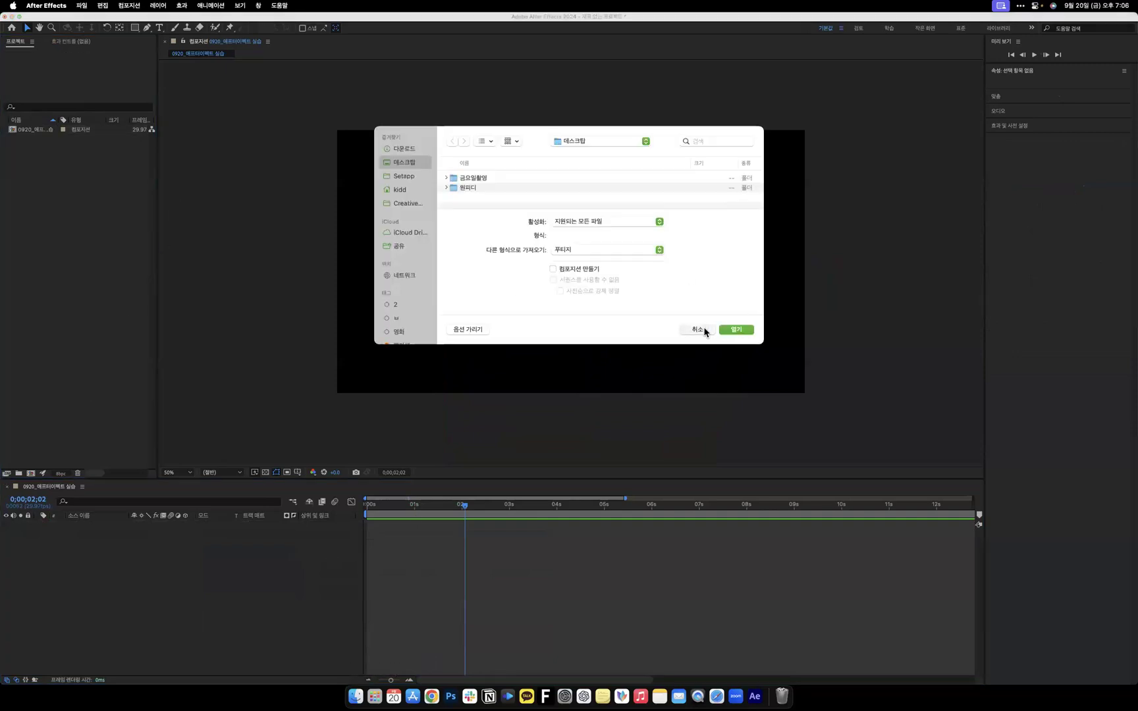
# Import the video file 3번.mp4 into the project from Finder and add it to the composition's timeline.
pyautogui.click(356, 696)
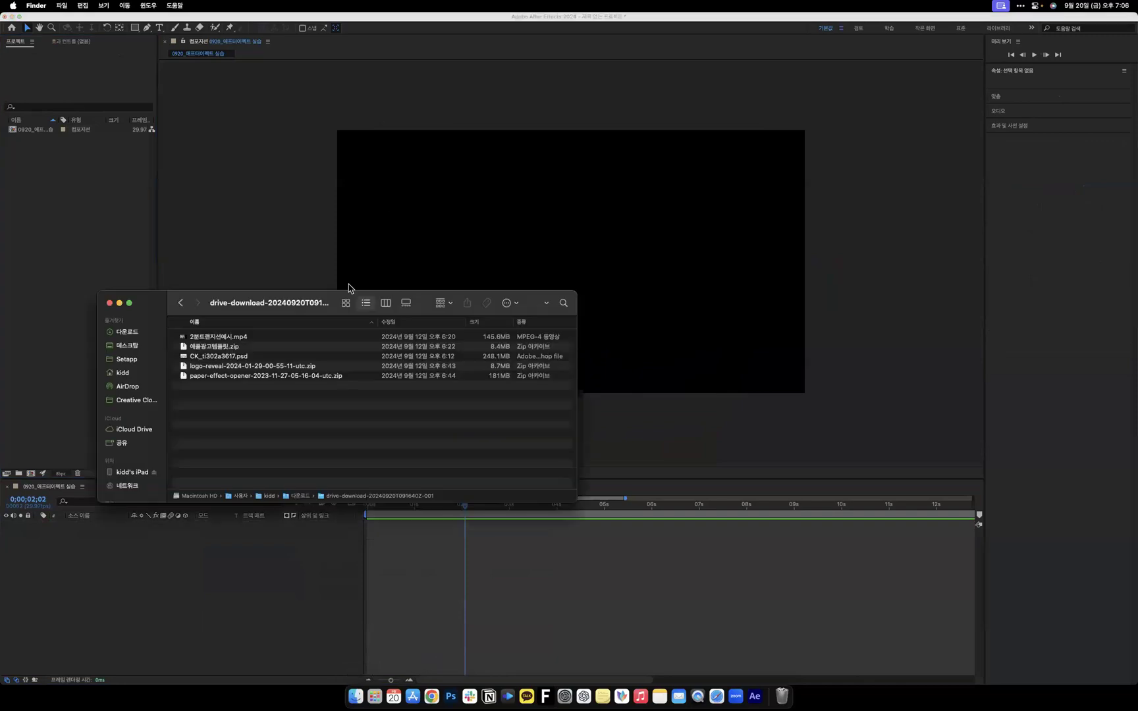
pyautogui.press('super+w')
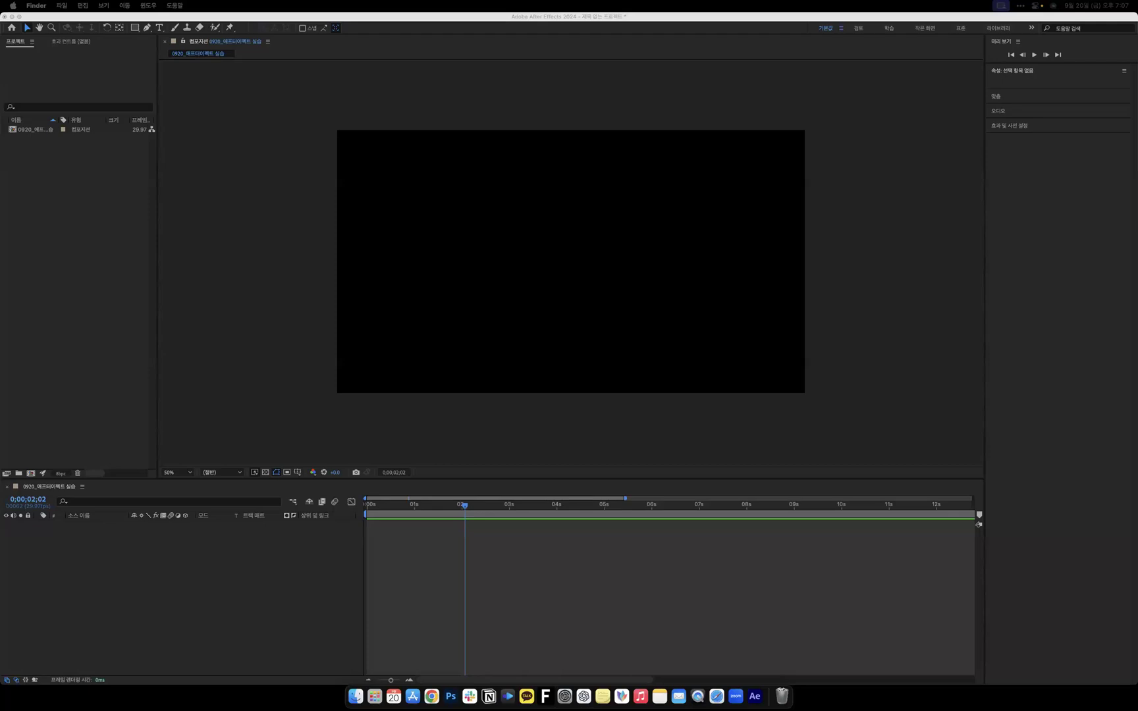
pyautogui.moveTo(197, 520); pyautogui.dragTo(97, 318)
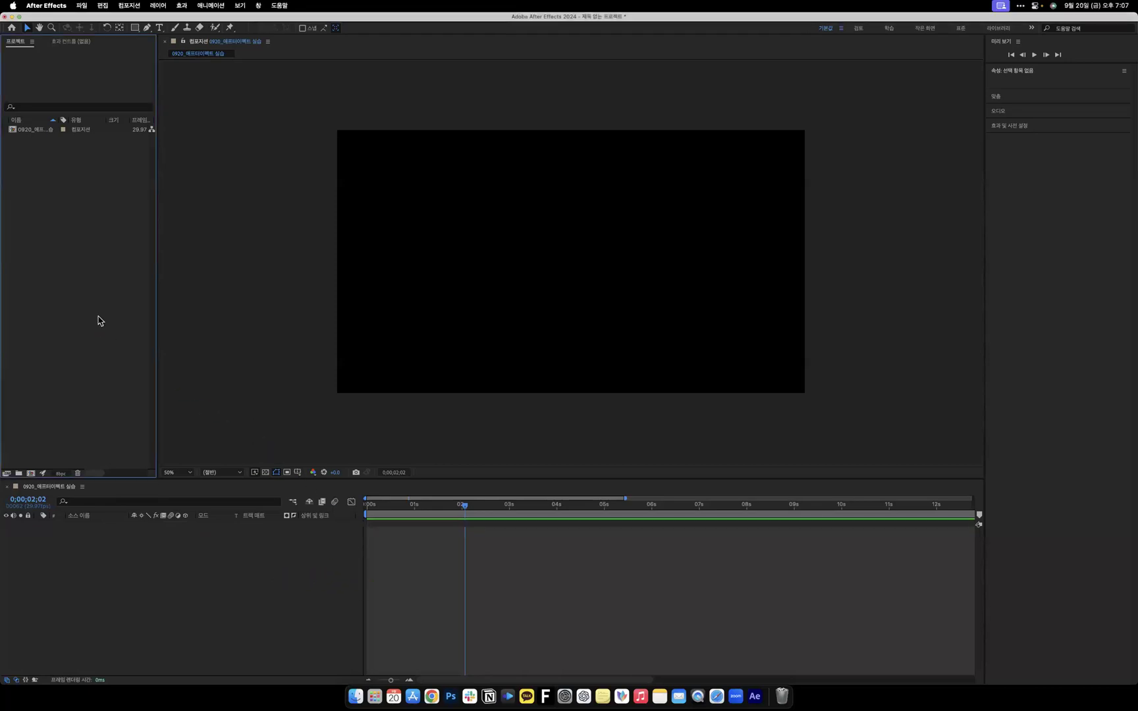
pyautogui.click(115, 251)
pyautogui.click(38, 134)
pyautogui.moveTo(38, 136); pyautogui.dragTo(140, 570)
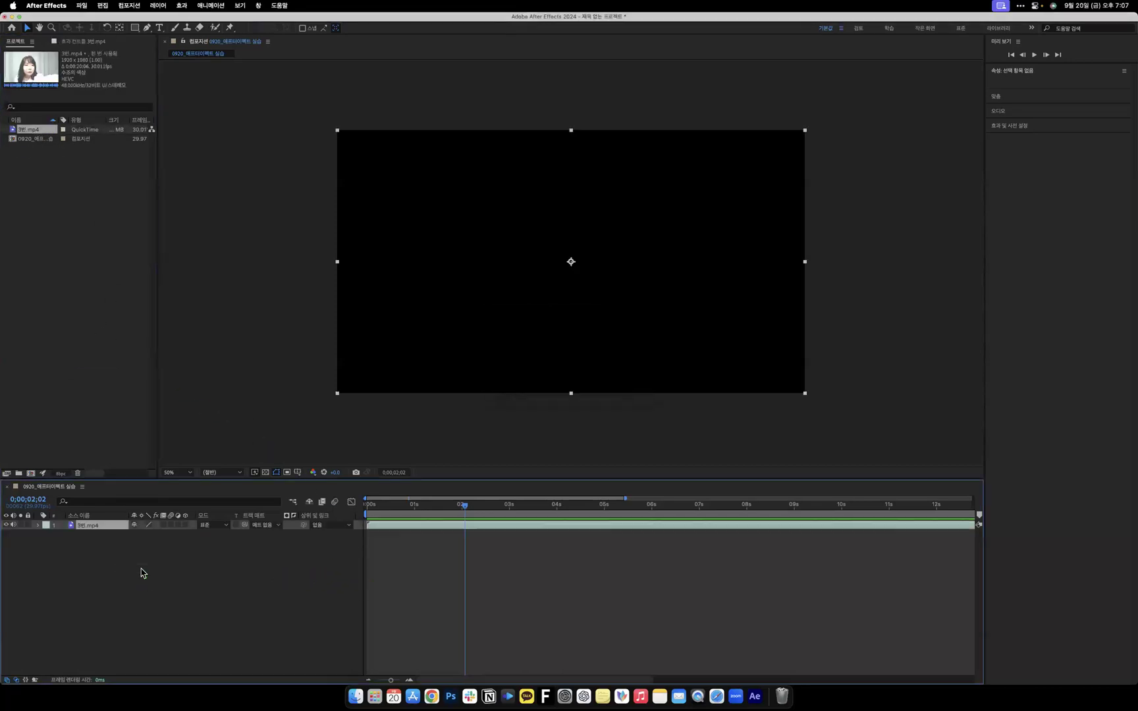
# Preview the 3번.mp4 clip from the start of the composition.
pyautogui.click(427, 587)
pyautogui.moveTo(465, 518); pyautogui.dragTo(347, 513)
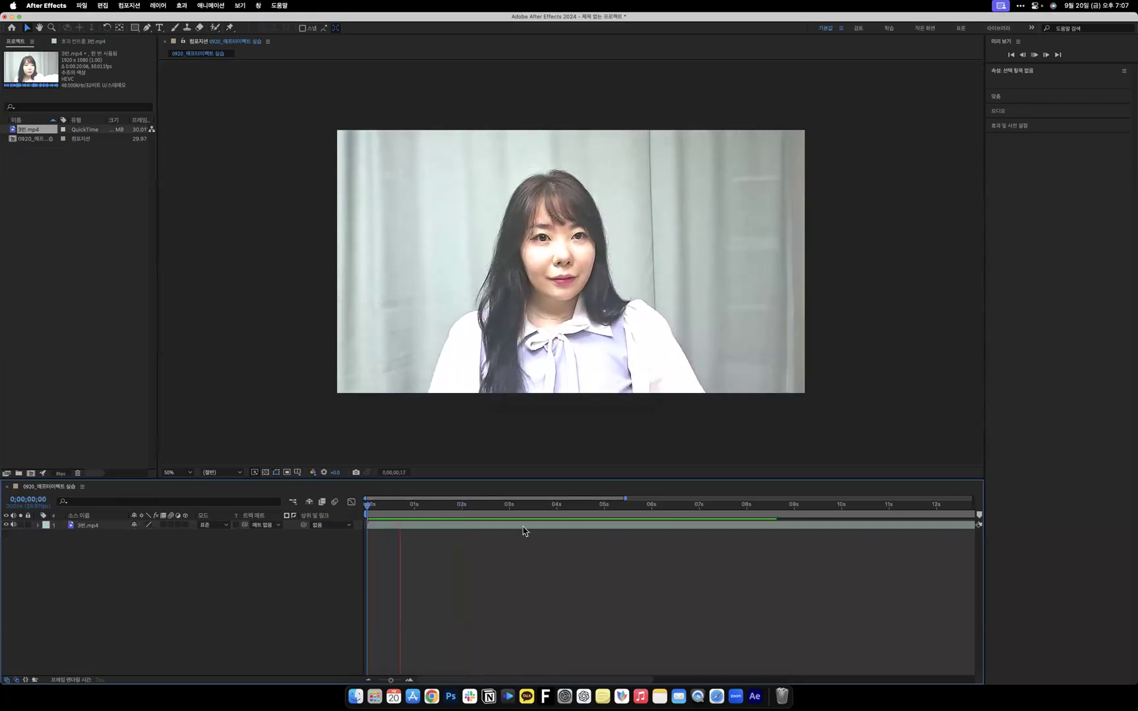
pyautogui.press('space')
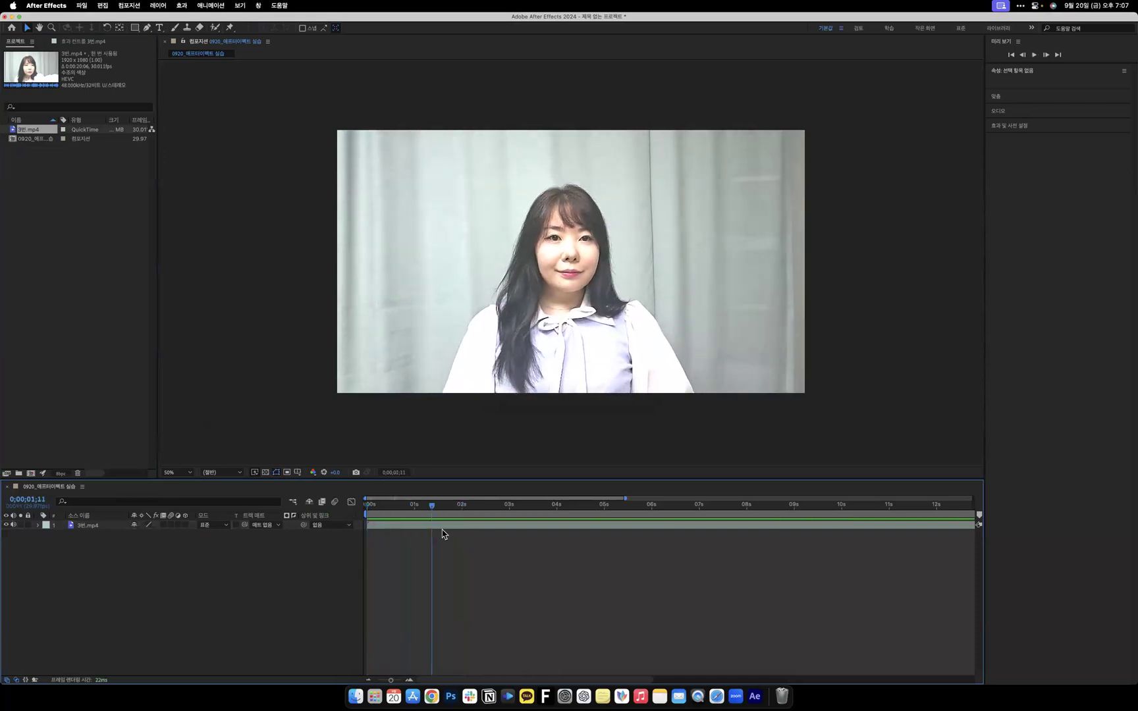
pyautogui.press('space')
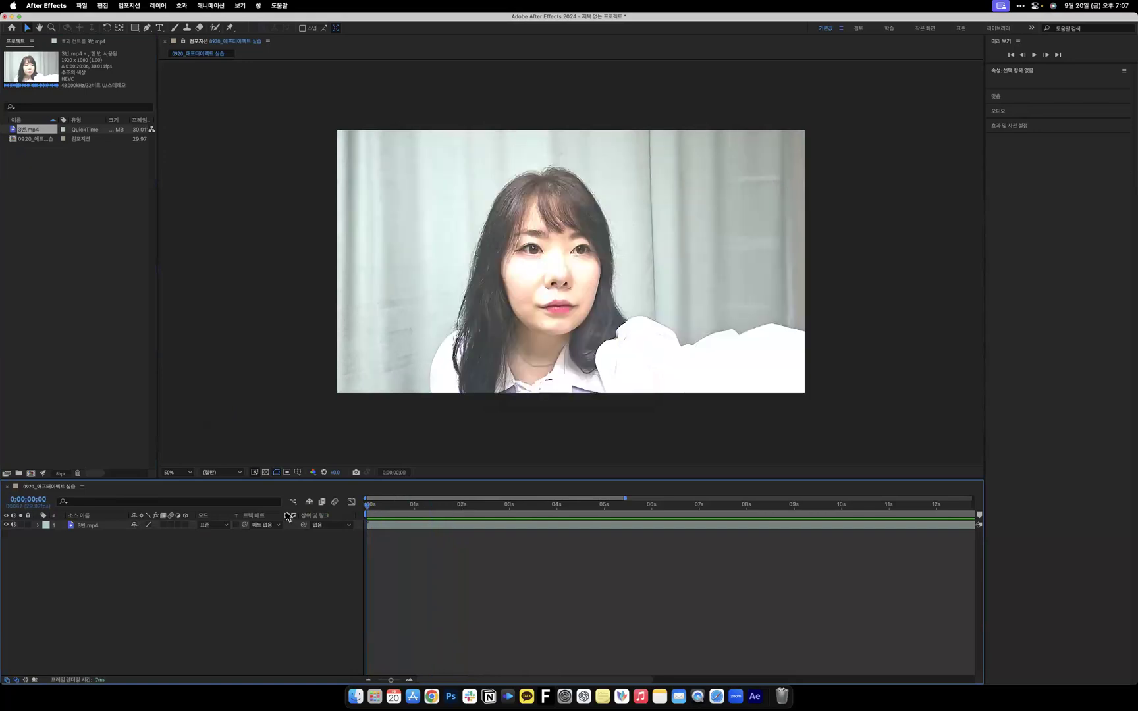
# Expand the 3번.mp4 layer's Transform properties and select its Position property at the first frame.
pyautogui.click(38, 526)
pyautogui.click(48, 536)
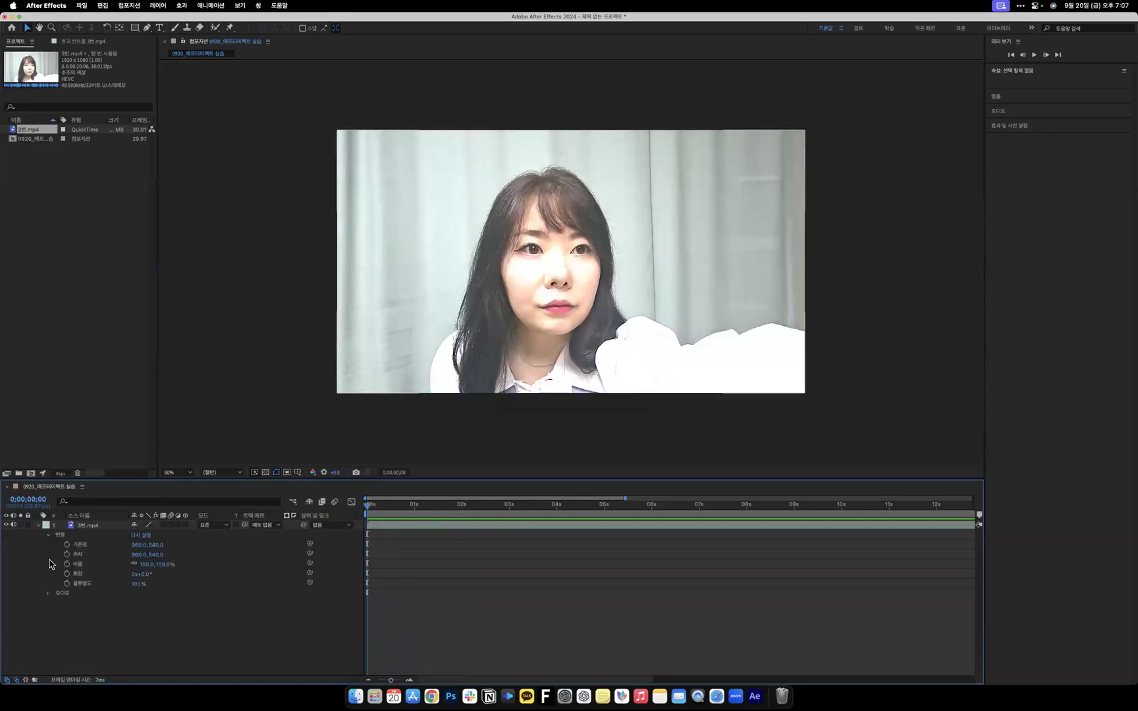
pyautogui.click(96, 546)
pyautogui.click(96, 573)
pyautogui.click(97, 551)
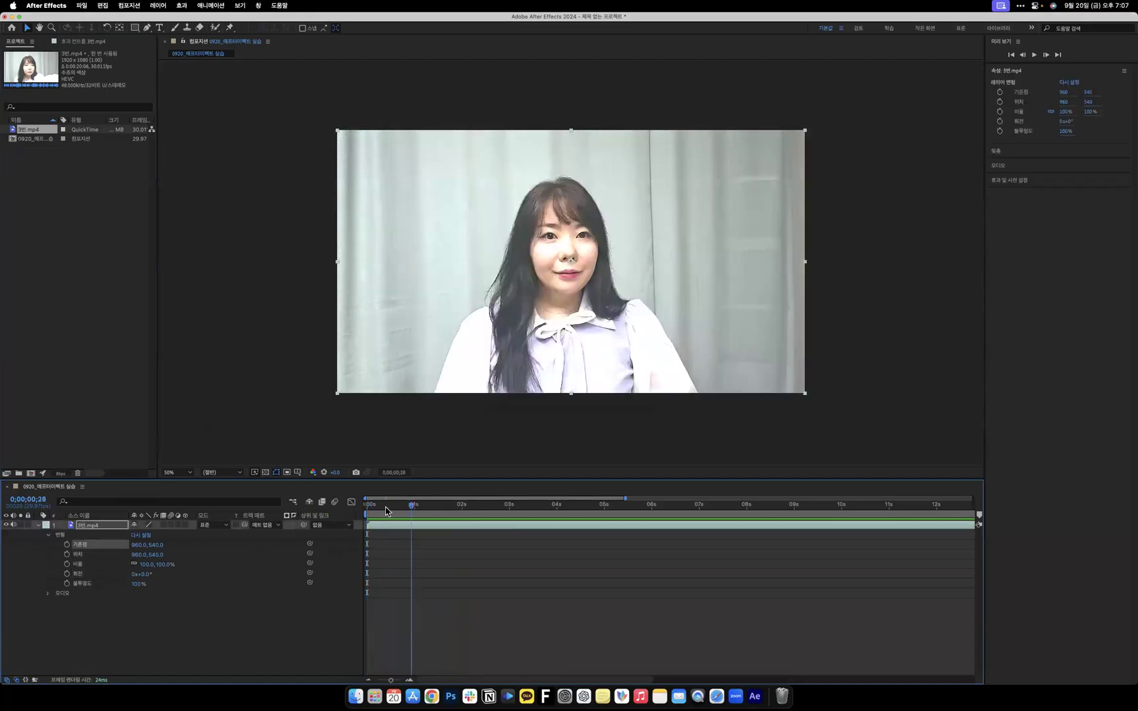
pyautogui.click(90, 555)
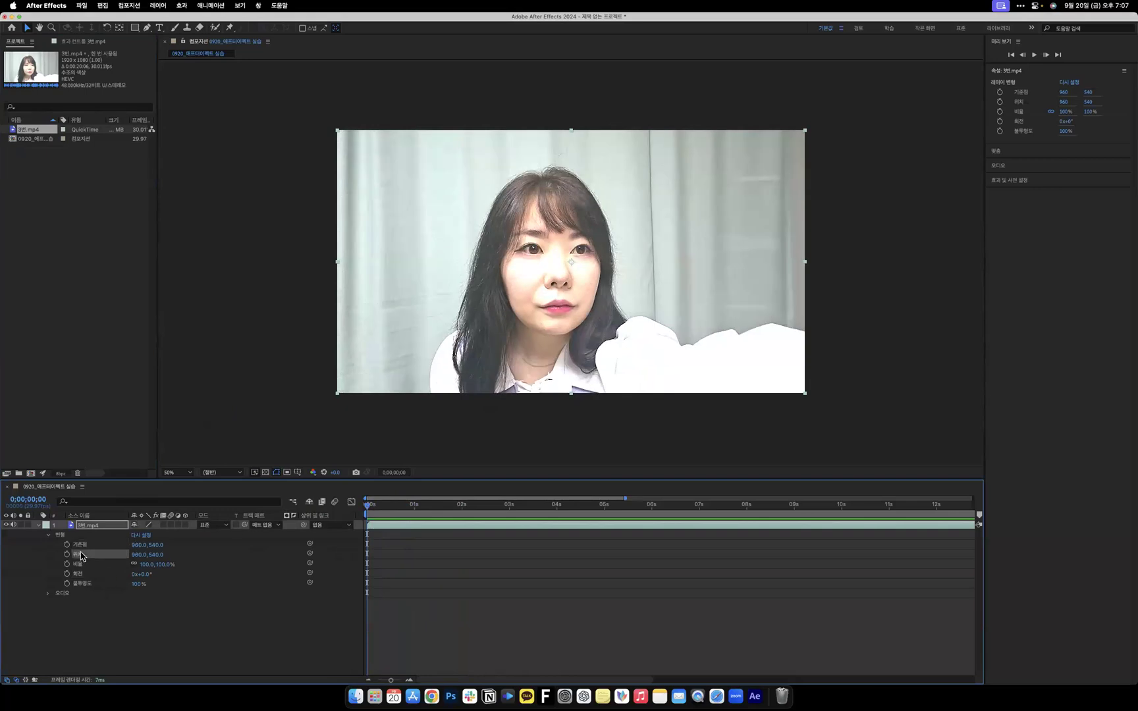
# Set a Position keyframe for 3번.mp4 at 0 seconds and shift the clip left to an X value of about -224.
pyautogui.click(68, 554)
pyautogui.moveTo(141, 553); pyautogui.dragTo(6, 555)
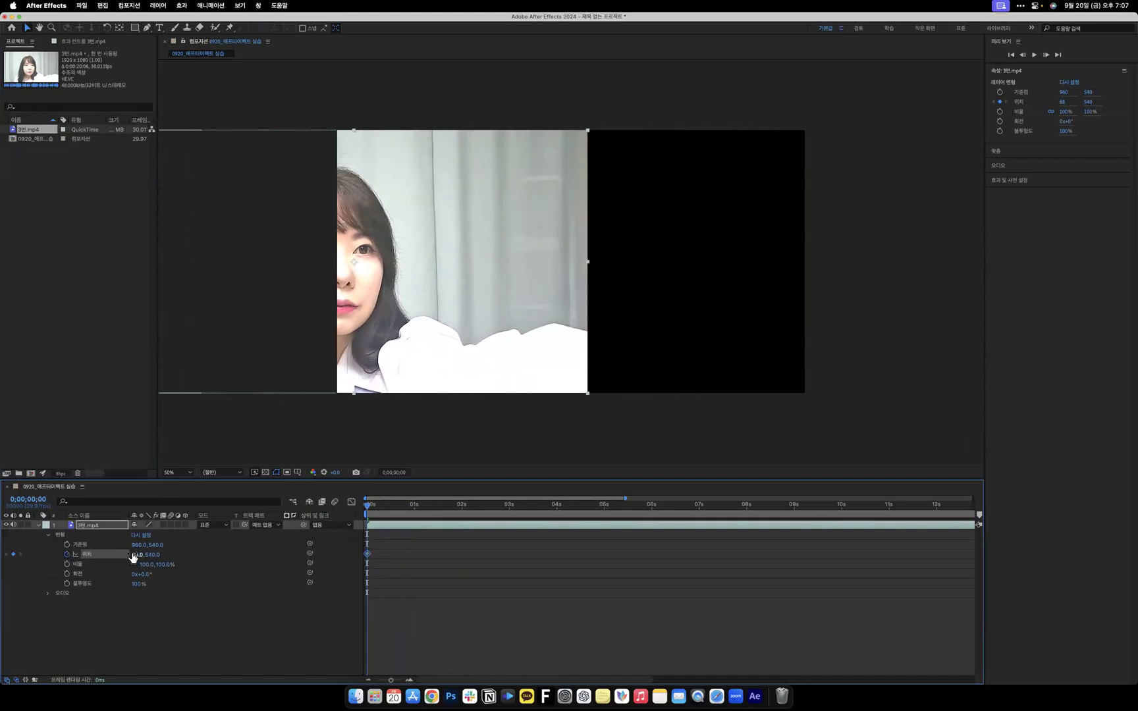
pyautogui.moveTo(136, 555); pyautogui.dragTo(6, 556)
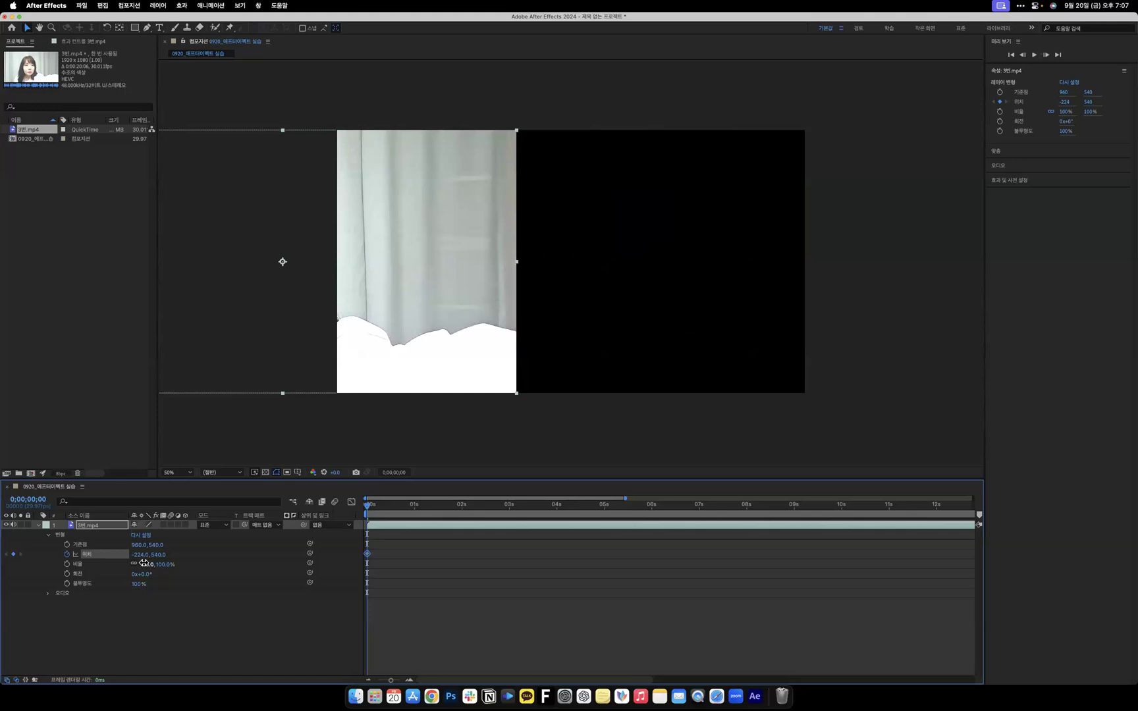
# Move the 3번.mp4 clip fully off the frame's left side at 0 seconds, with an X position of -1085.
pyautogui.moveTo(127, 556); pyautogui.dragTo(77, 561)
pyautogui.moveTo(146, 559); pyautogui.dragTo(19, 559)
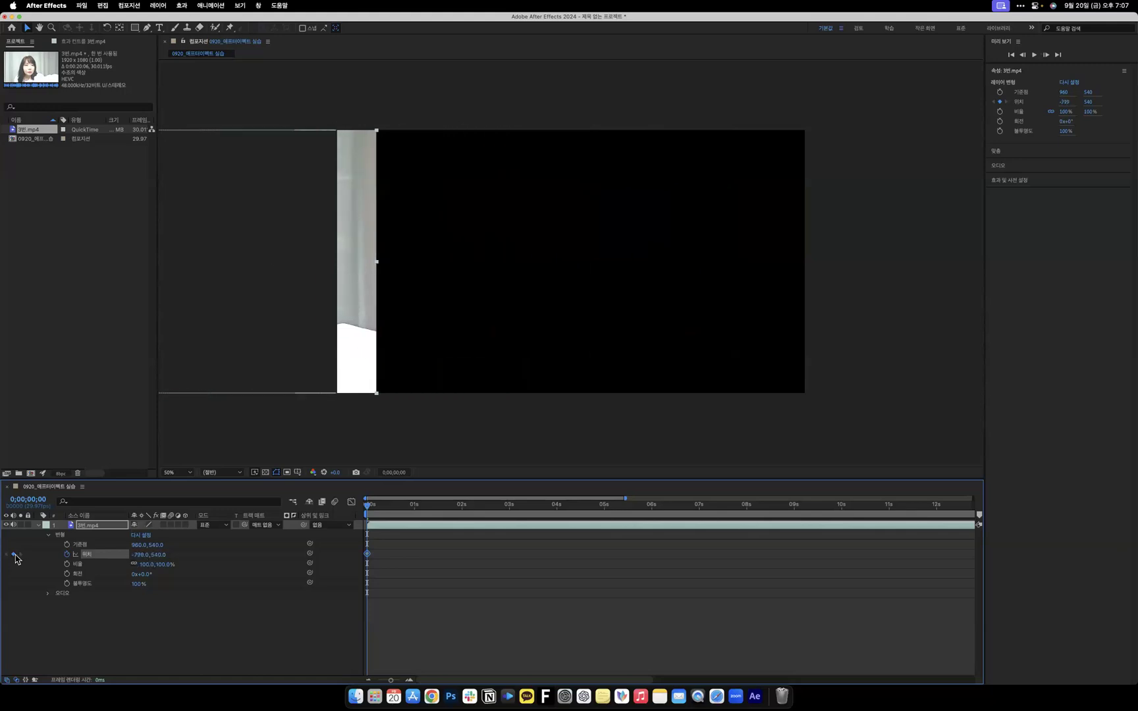
pyautogui.moveTo(131, 555); pyautogui.dragTo(7, 553)
# Add a Position keyframe at 0;00;01;01 that brings the clip back into frame at an X value of about 966.
pyautogui.moveTo(421, 507); pyautogui.dragTo(417, 514)
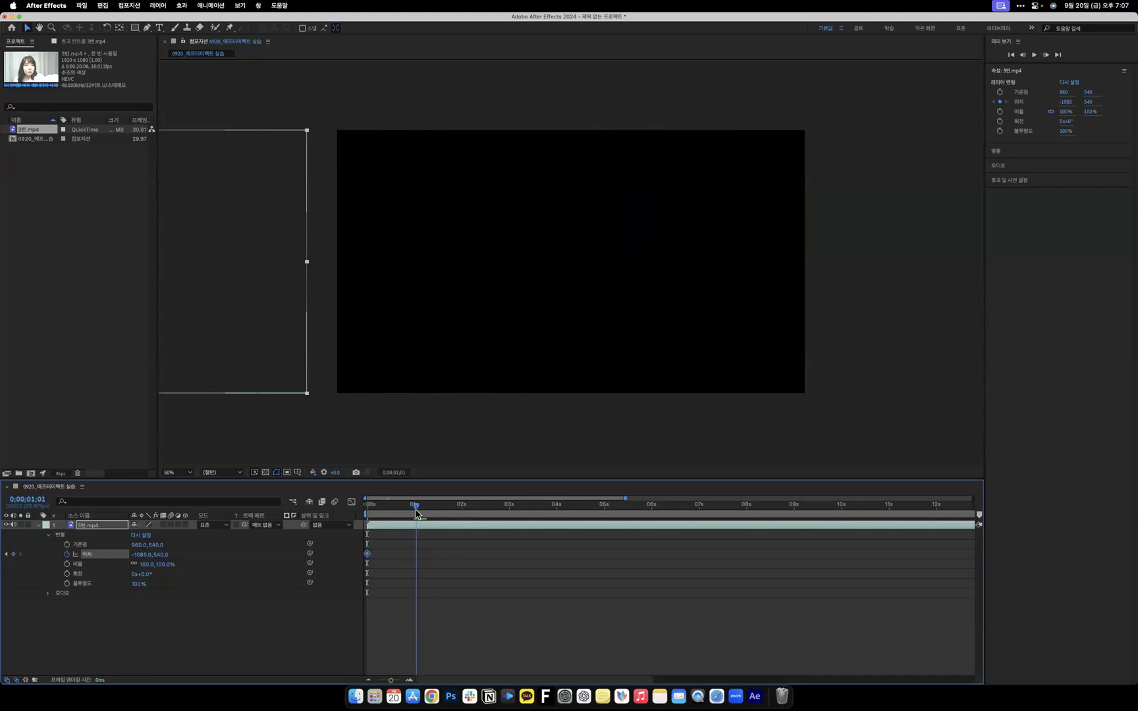
pyautogui.moveTo(140, 555); pyautogui.dragTo(1121, 617)
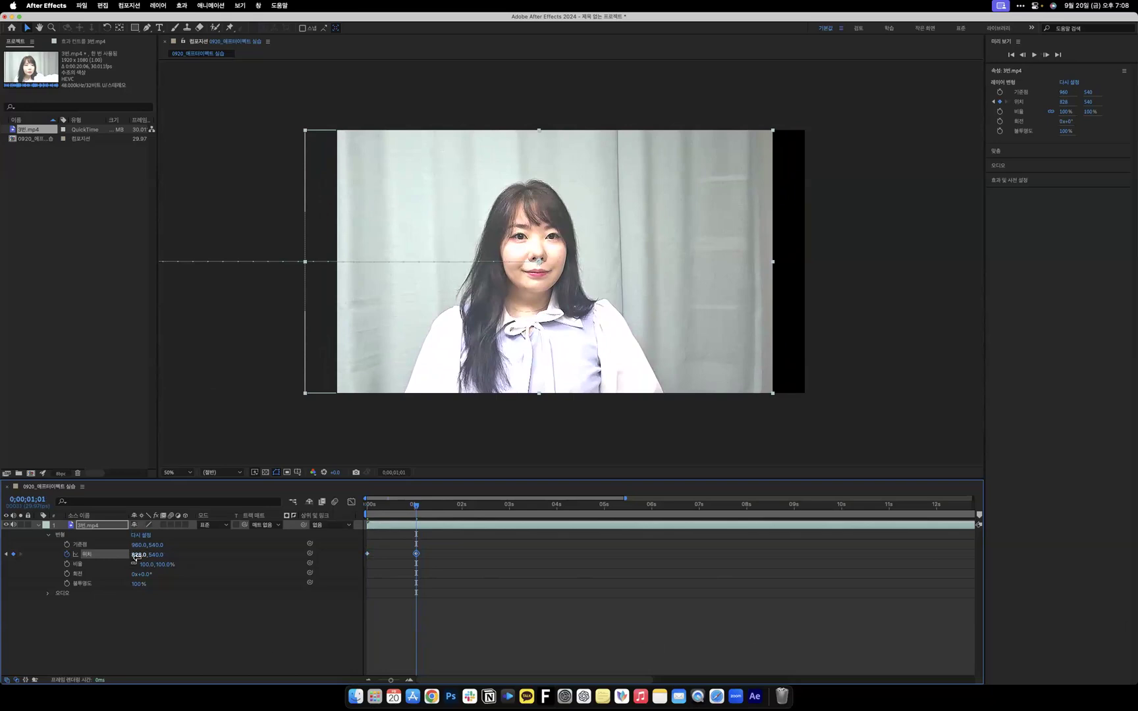
pyautogui.moveTo(148, 555); pyautogui.dragTo(206, 555)
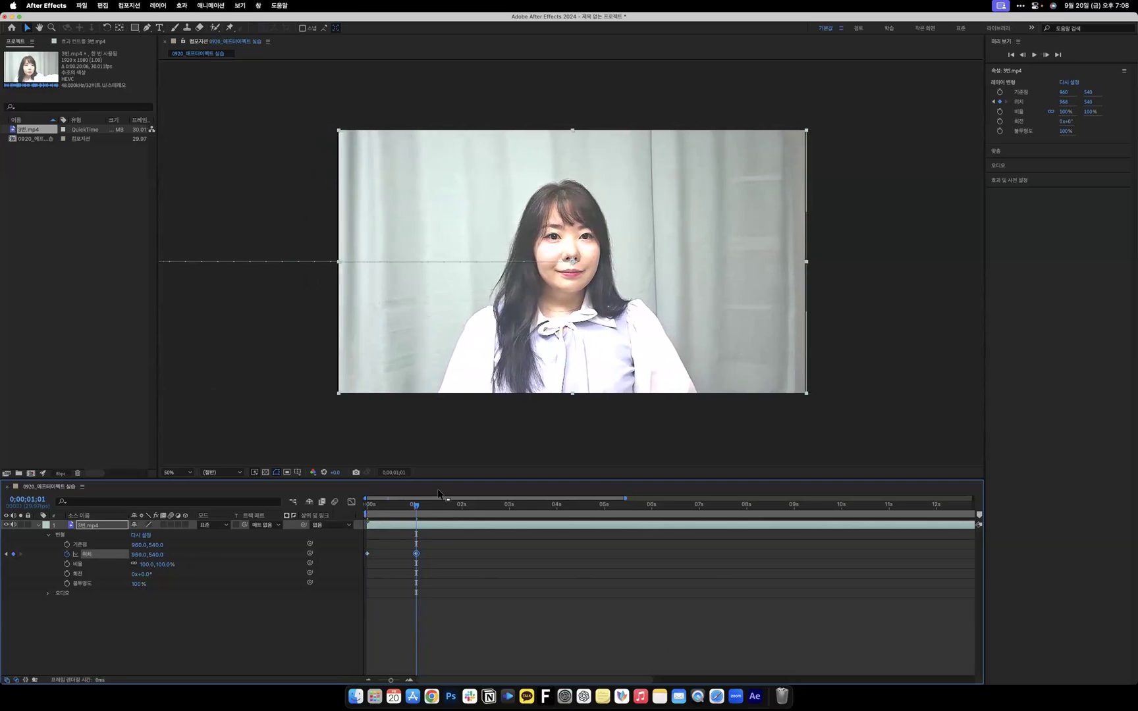
# Preview the clip's slide-in animation from the start of the composition.
pyautogui.click(98, 554)
pyautogui.click(97, 564)
pyautogui.click(98, 574)
pyautogui.click(97, 583)
pyautogui.moveTo(390, 514); pyautogui.dragTo(318, 515)
pyautogui.press('space')
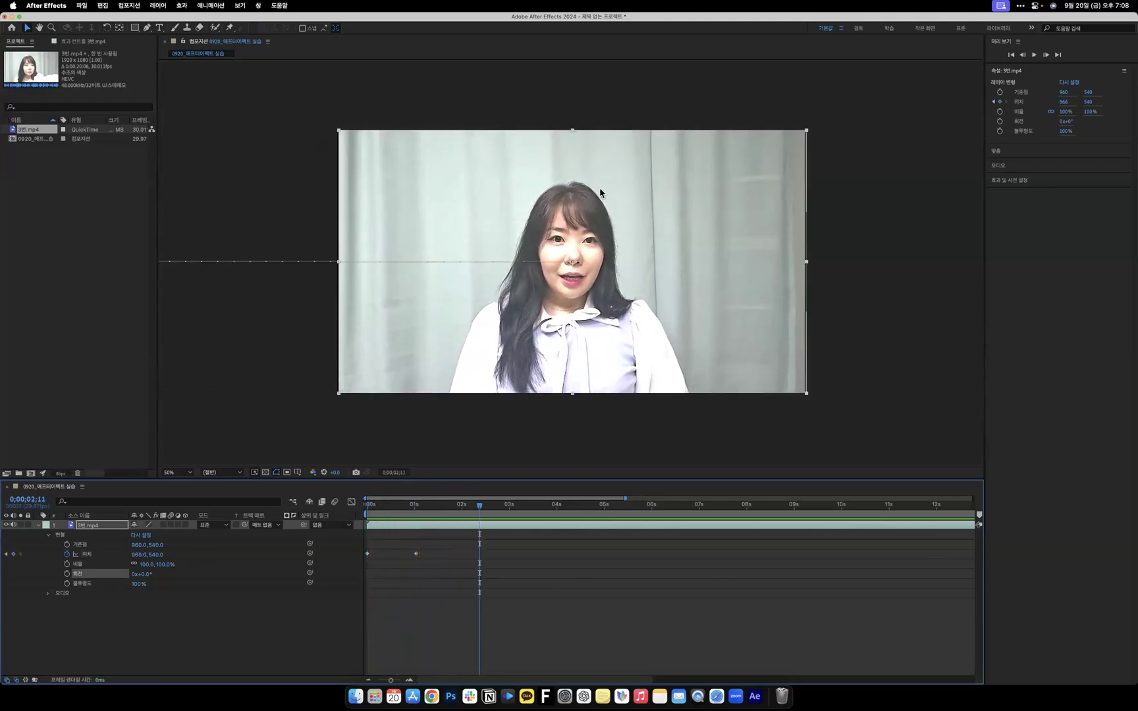
pyautogui.press('space')
# Keyframe the clip's Rotation from 0° at 0 seconds to 3x+326° at about 1 second.
pyautogui.press('Home')
pyautogui.click(67, 574)
pyautogui.press('space')
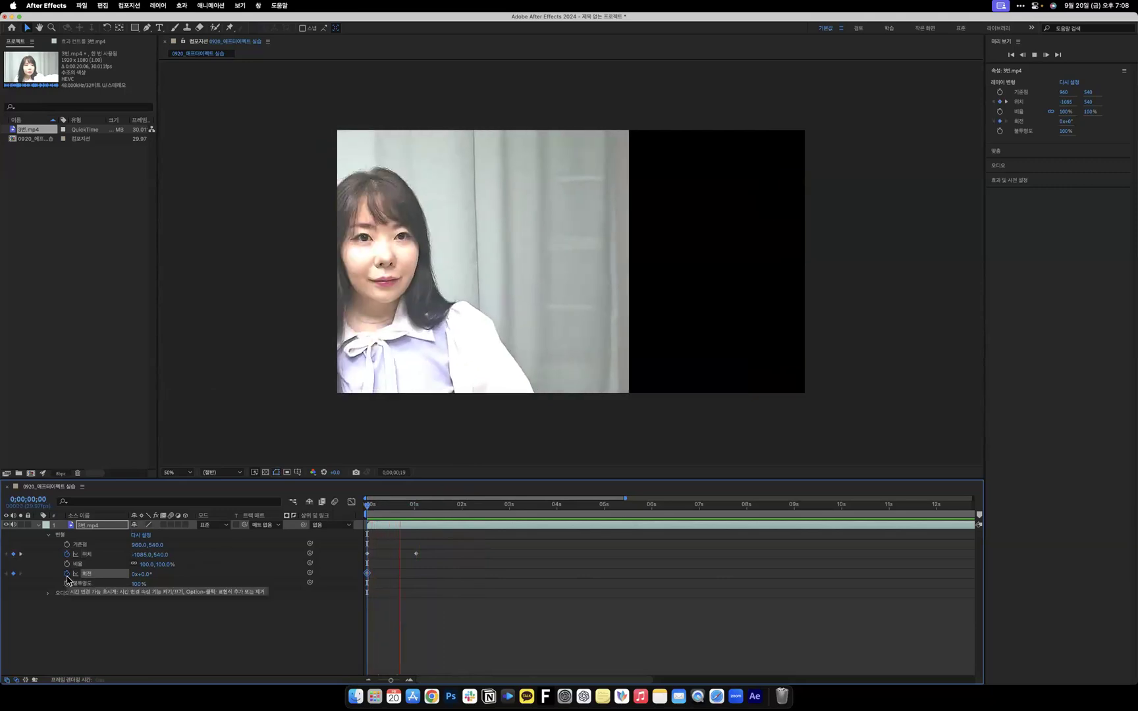
pyautogui.moveTo(422, 510); pyautogui.dragTo(417, 511)
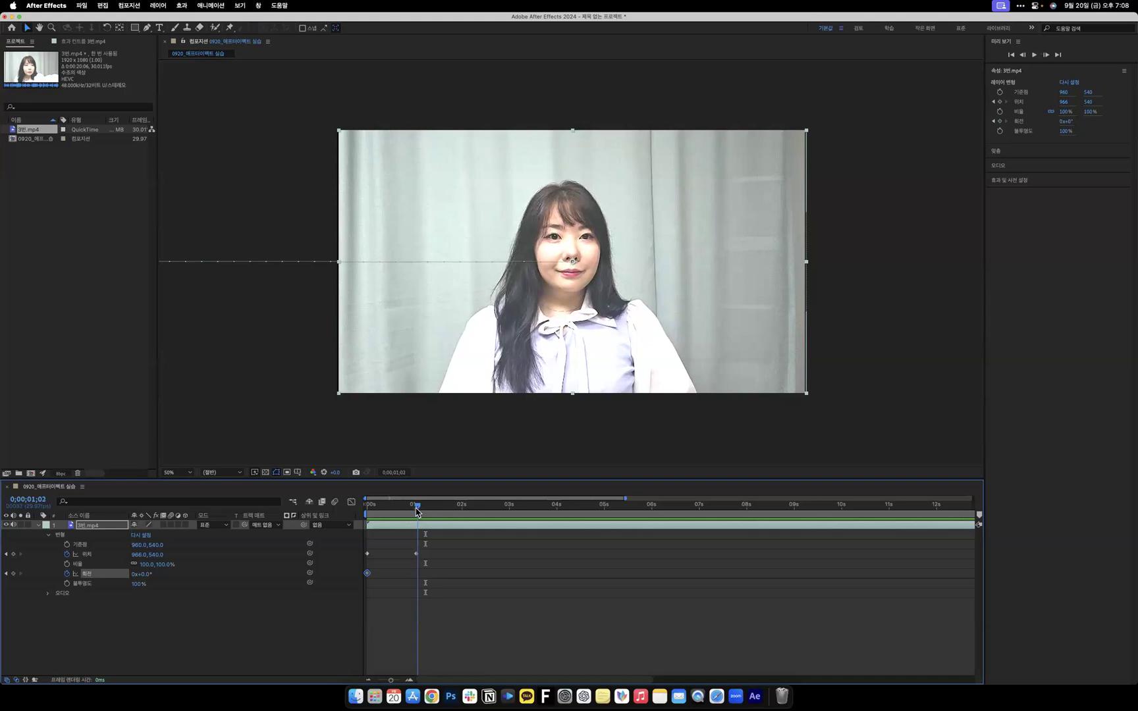
pyautogui.click(415, 511)
pyautogui.moveTo(141, 574); pyautogui.dragTo(838, 617)
# Preview the combined Position and Rotation animation from the first frame, playing it twice.
pyautogui.moveTo(416, 507); pyautogui.dragTo(290, 513)
pyautogui.press('space')
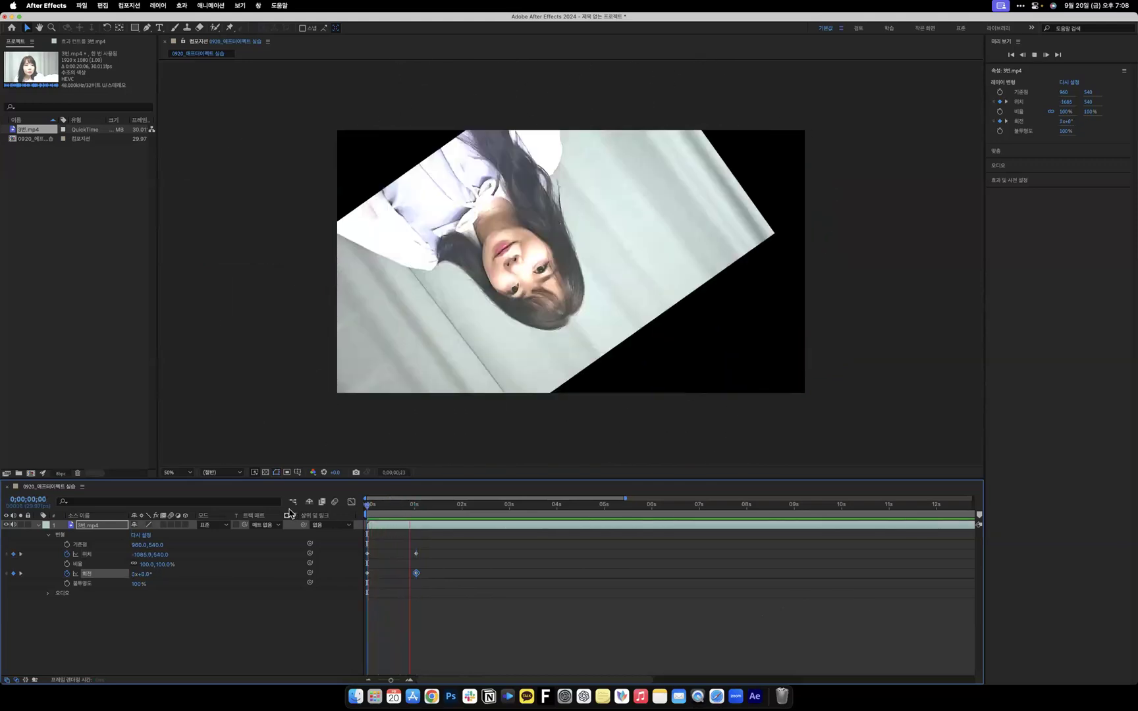
pyautogui.press('space')
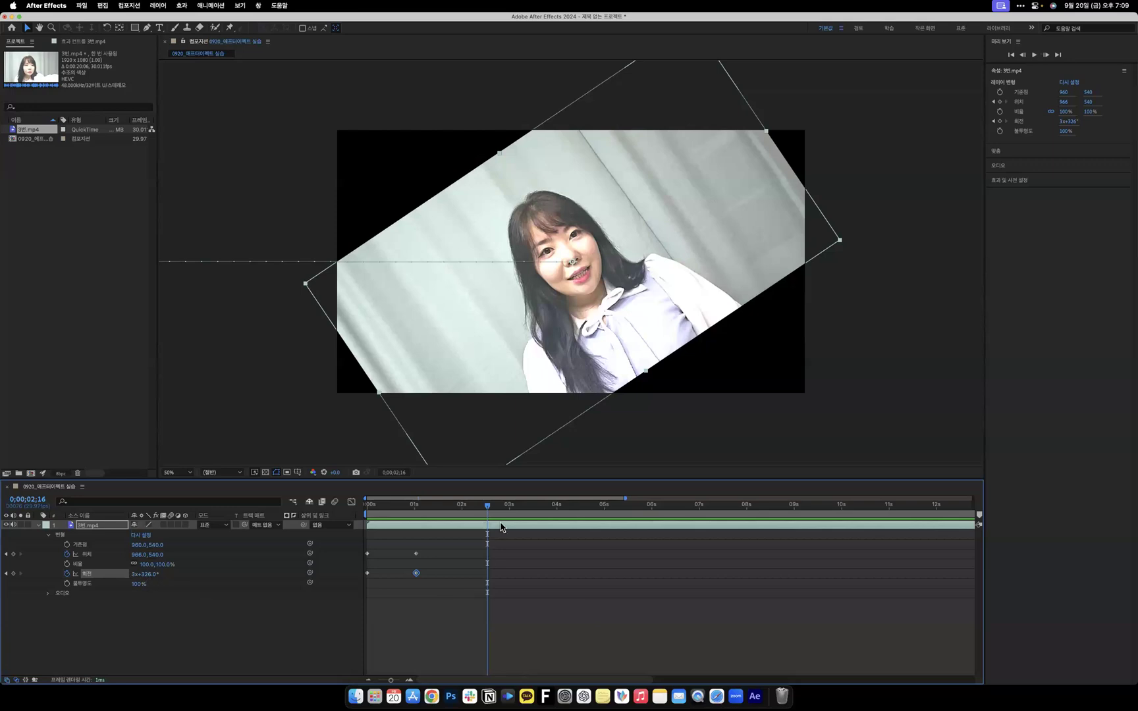
pyautogui.press('j')
pyautogui.press('space')
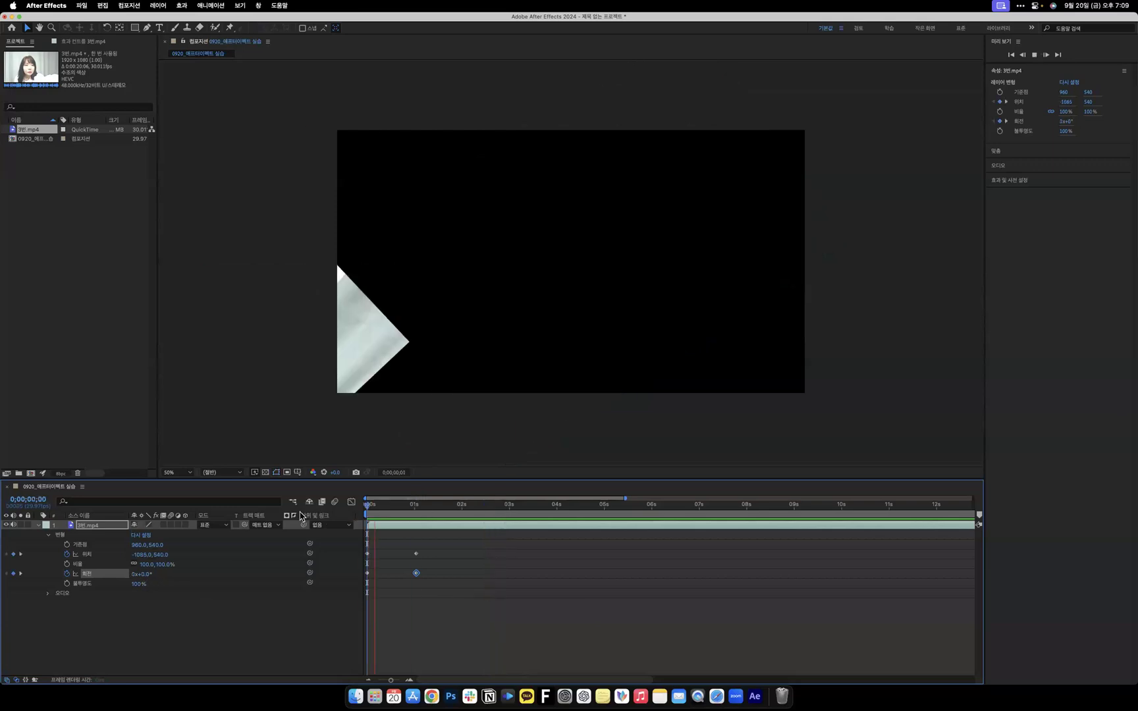
pyautogui.press('space')
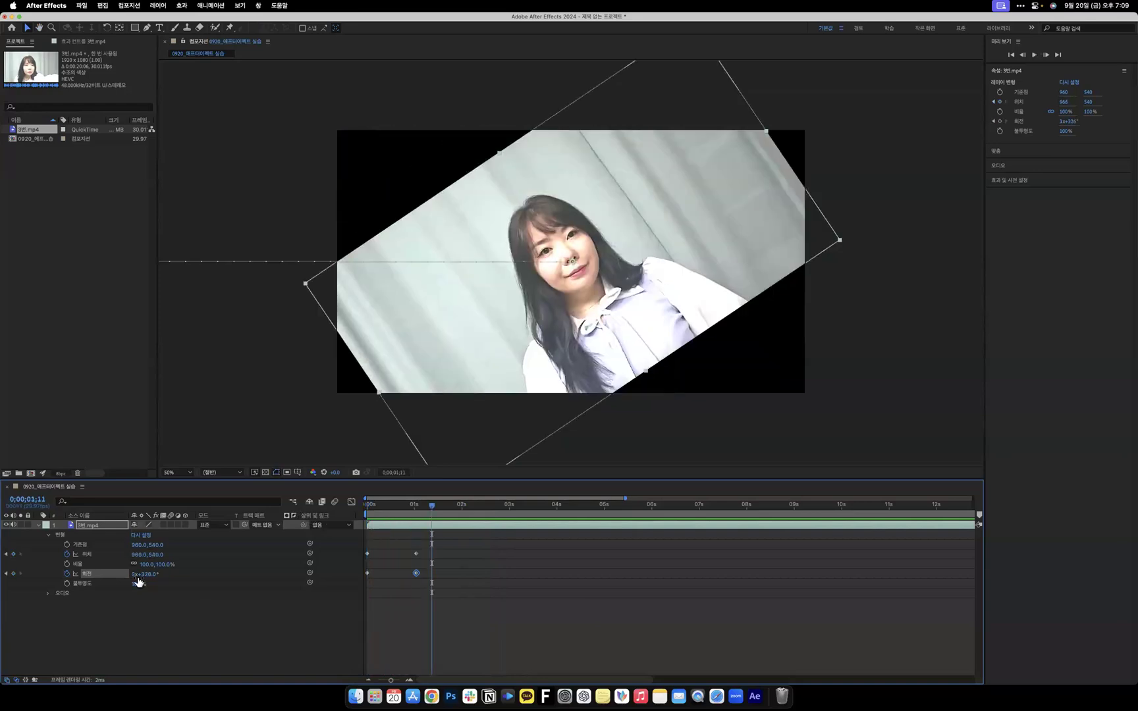
# Delete the 3번.mp4 layer from the composition and remove its footage from the project.
pyautogui.click(39, 525)
pyautogui.click(132, 568)
pyautogui.click(96, 528)
pyautogui.press('Delete')
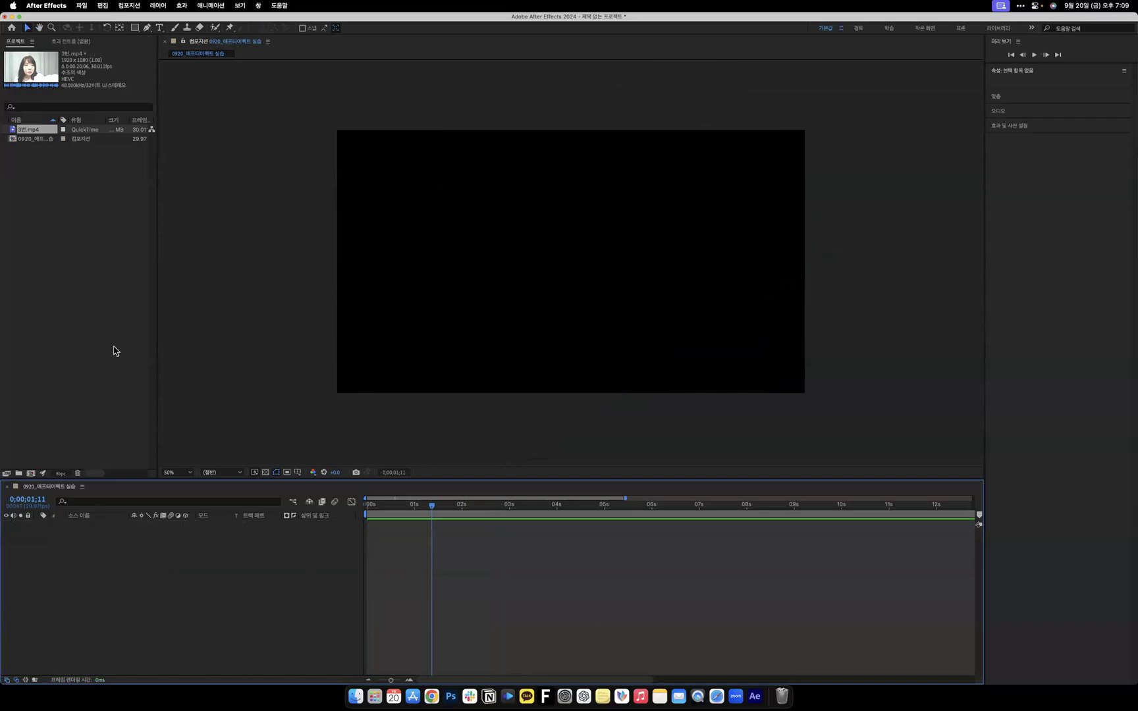
pyautogui.click(28, 131)
pyautogui.press('Delete')
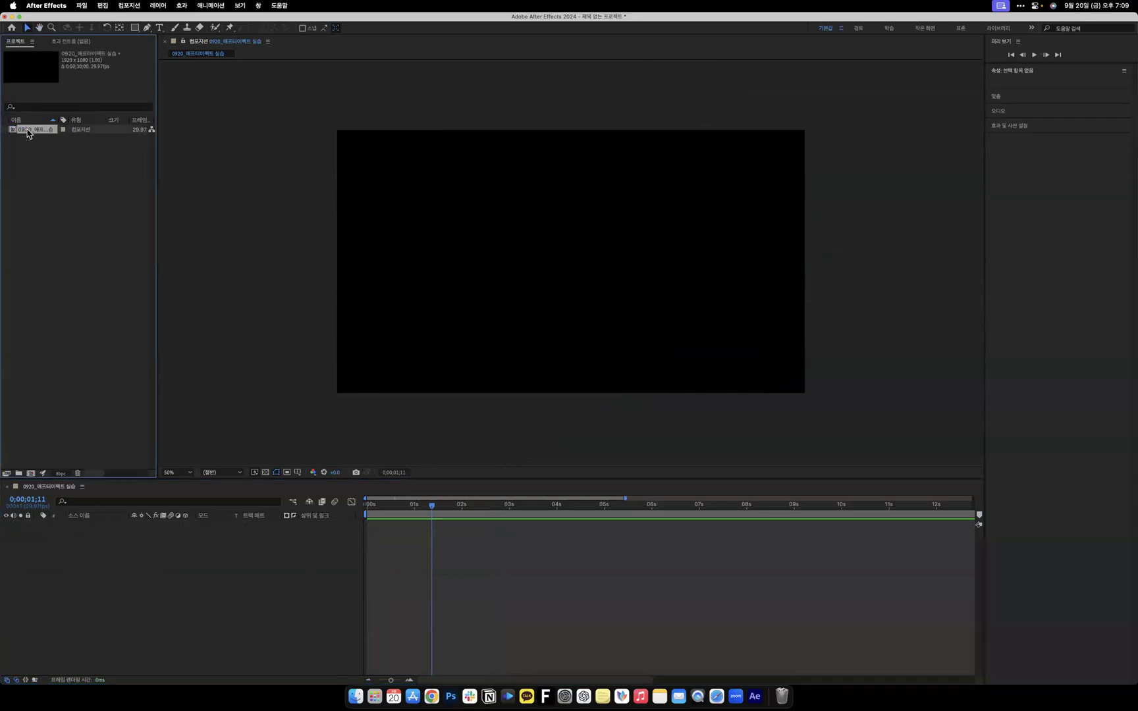
pyautogui.click(37, 198)
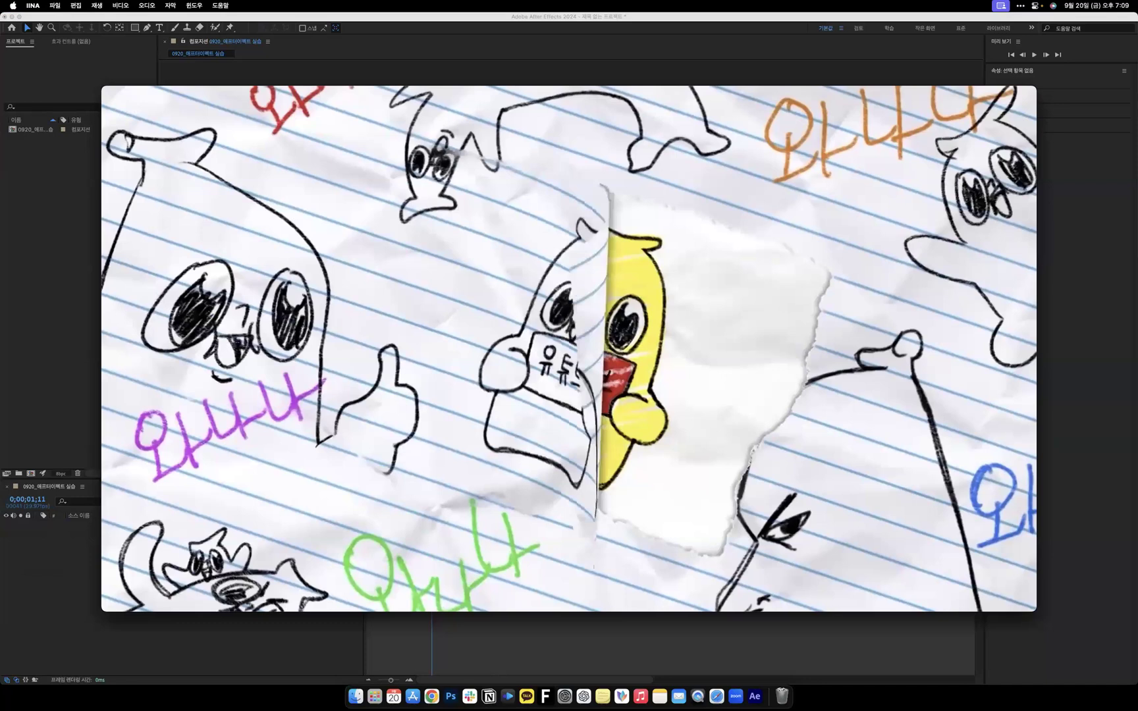
# In the IINA player, jump the transition example video to about 1:57 and play through the banana character transition.
pyautogui.moveTo(564, 309)
pyautogui.moveTo(556, 112)
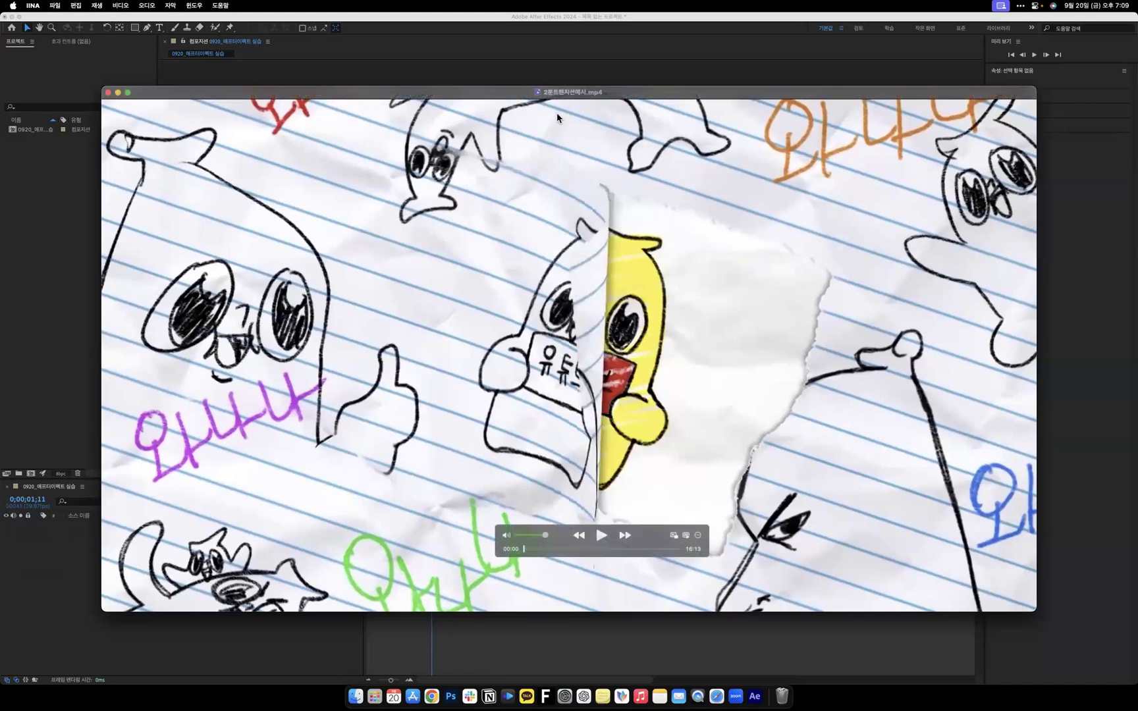
pyautogui.click(544, 549)
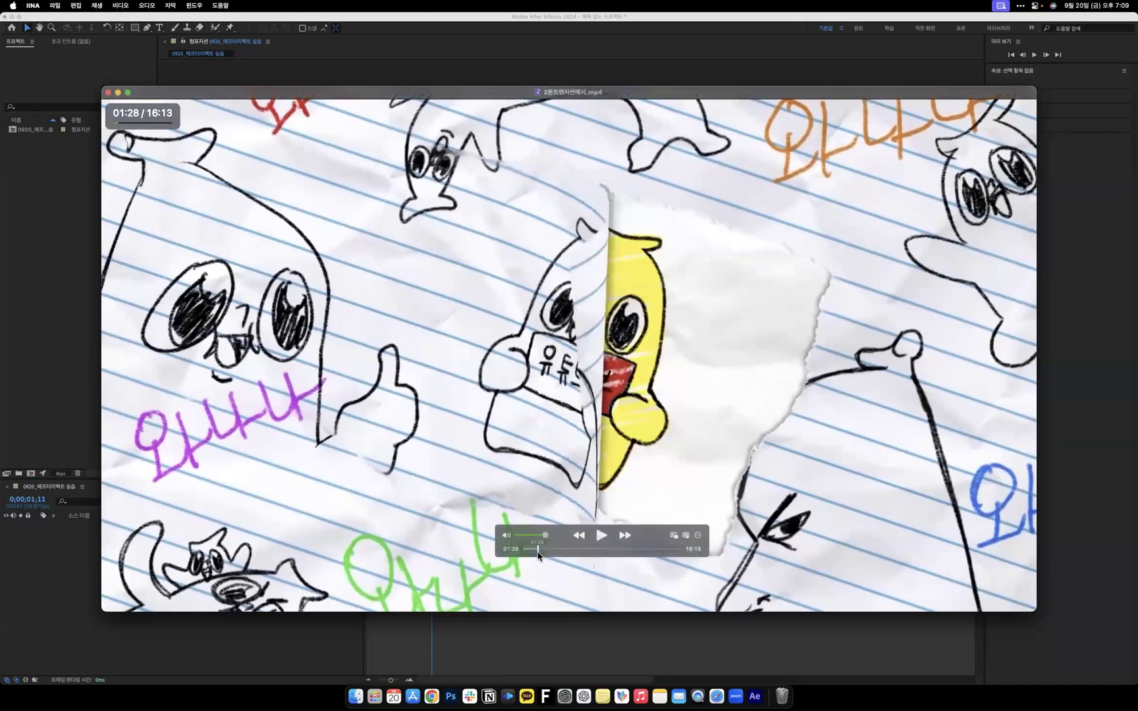
pyautogui.moveTo(545, 552); pyautogui.dragTo(542, 551)
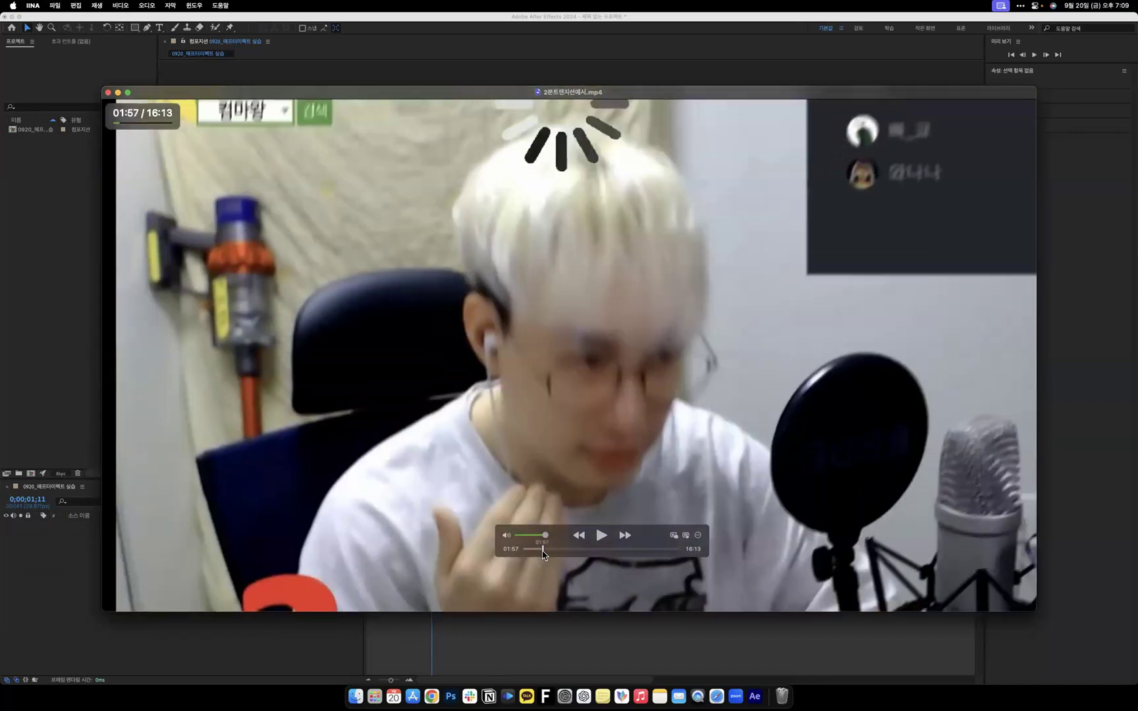
pyautogui.press('space')
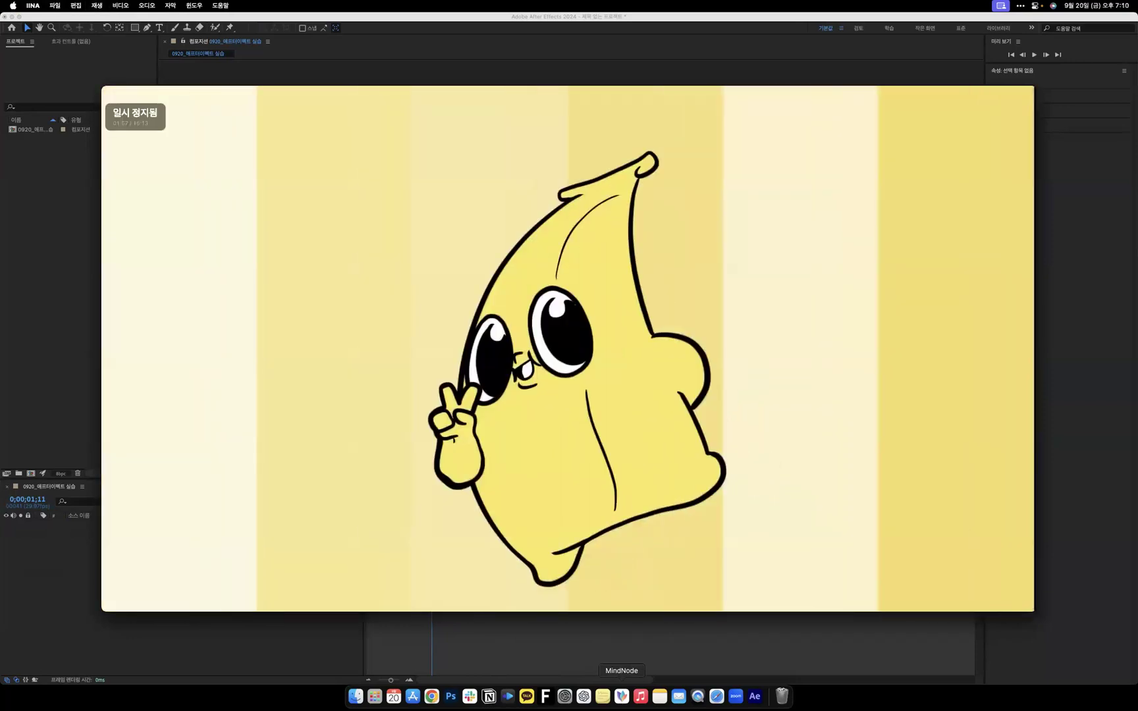
pyautogui.click(353, 342)
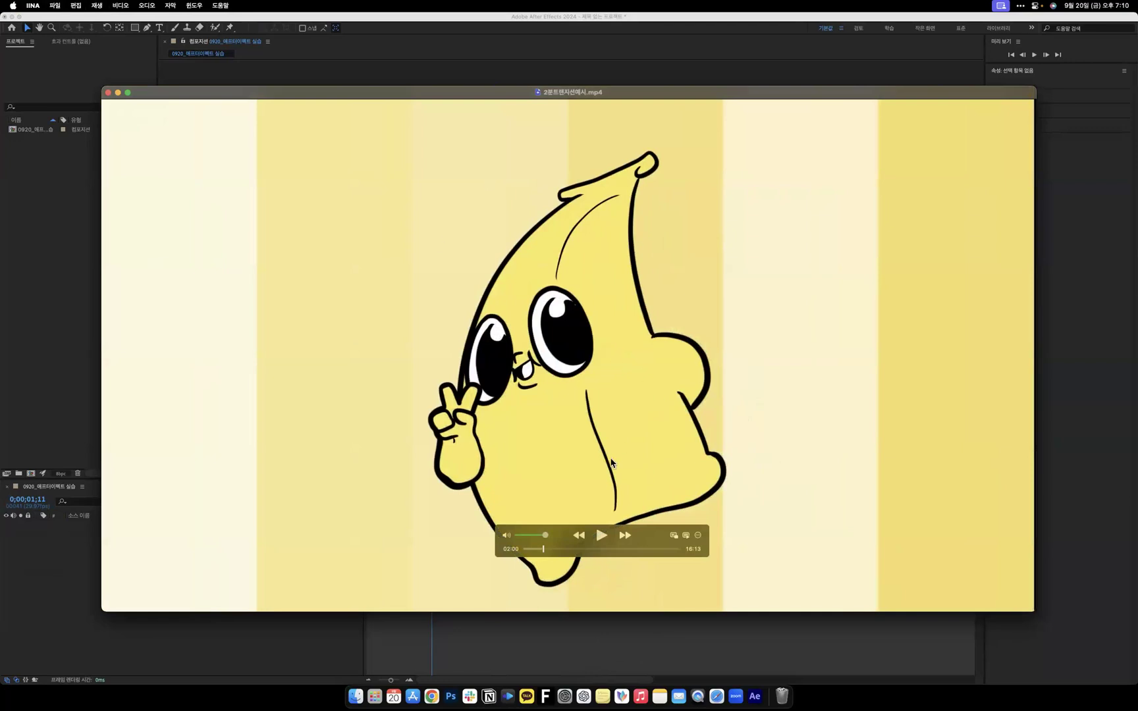
pyautogui.press('space')
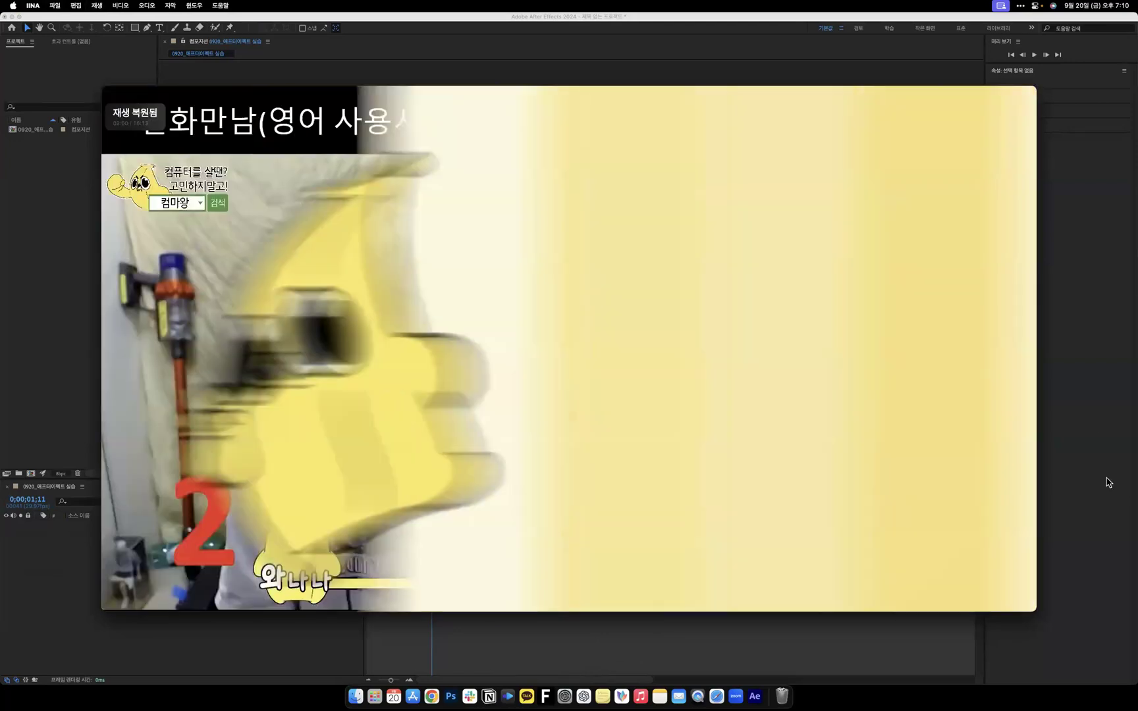
pyautogui.press('space')
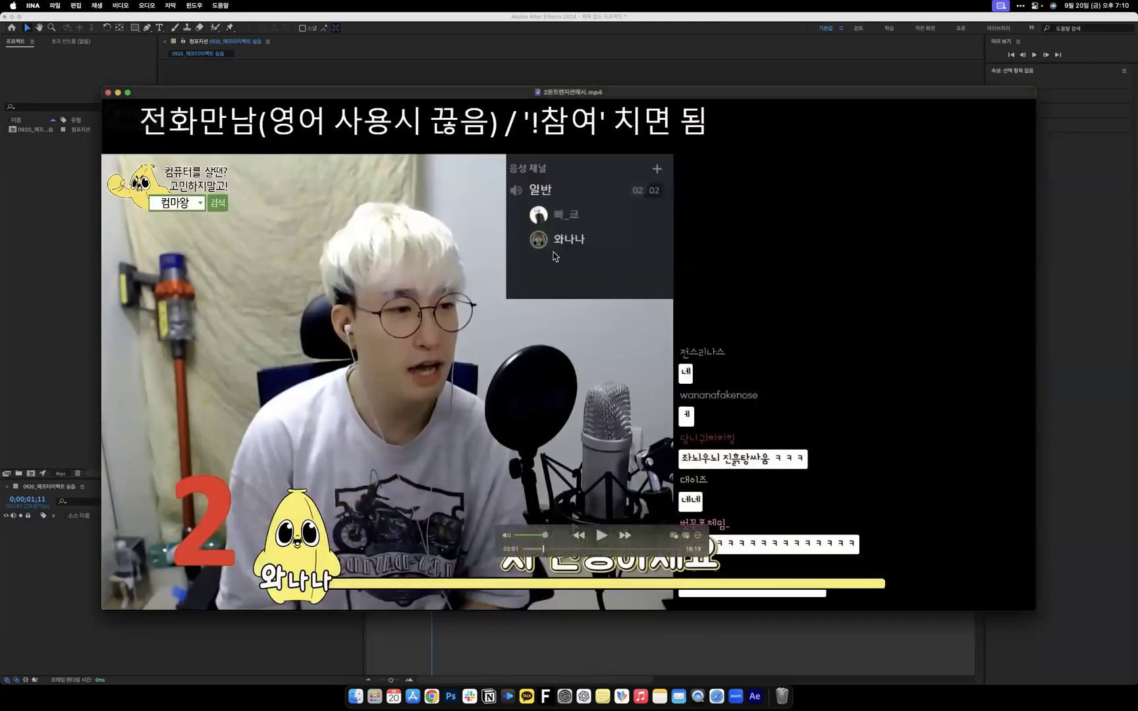
# Step backward frame by frame from about 2:00 to the frame before the banana transition enters.
pyautogui.moveTo(471, 226)
pyautogui.press('space')
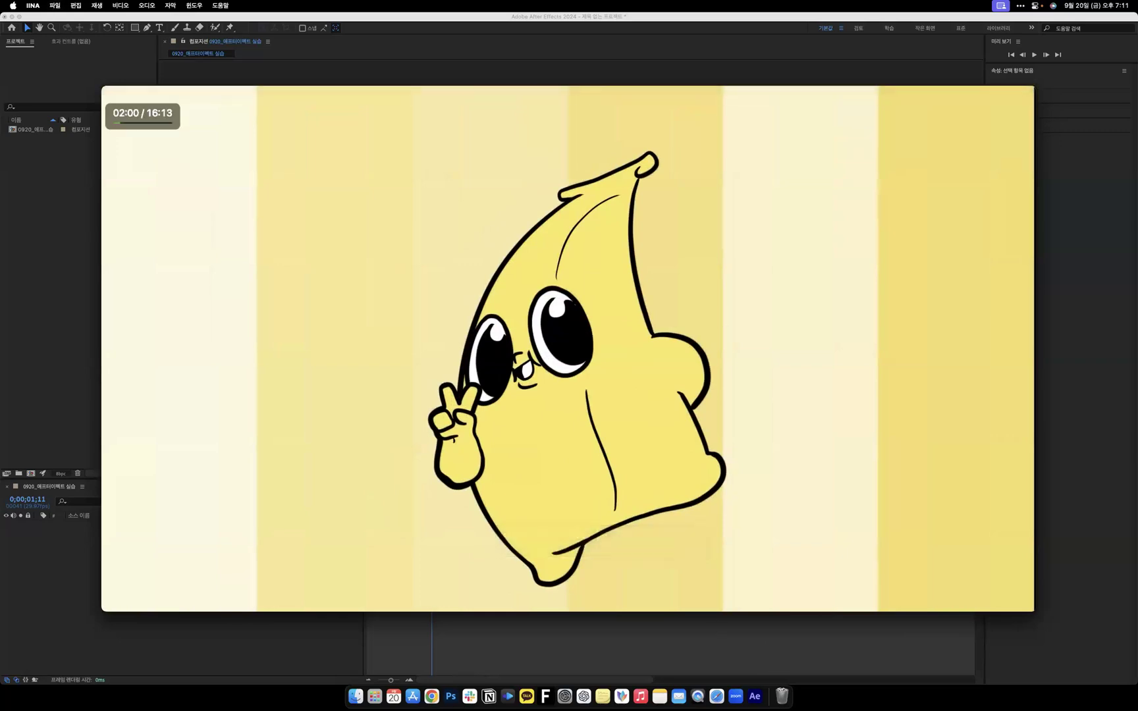
pyautogui.press(',')
pyautogui.press(',')
pyautogui.press(',')
pyautogui.press(',')
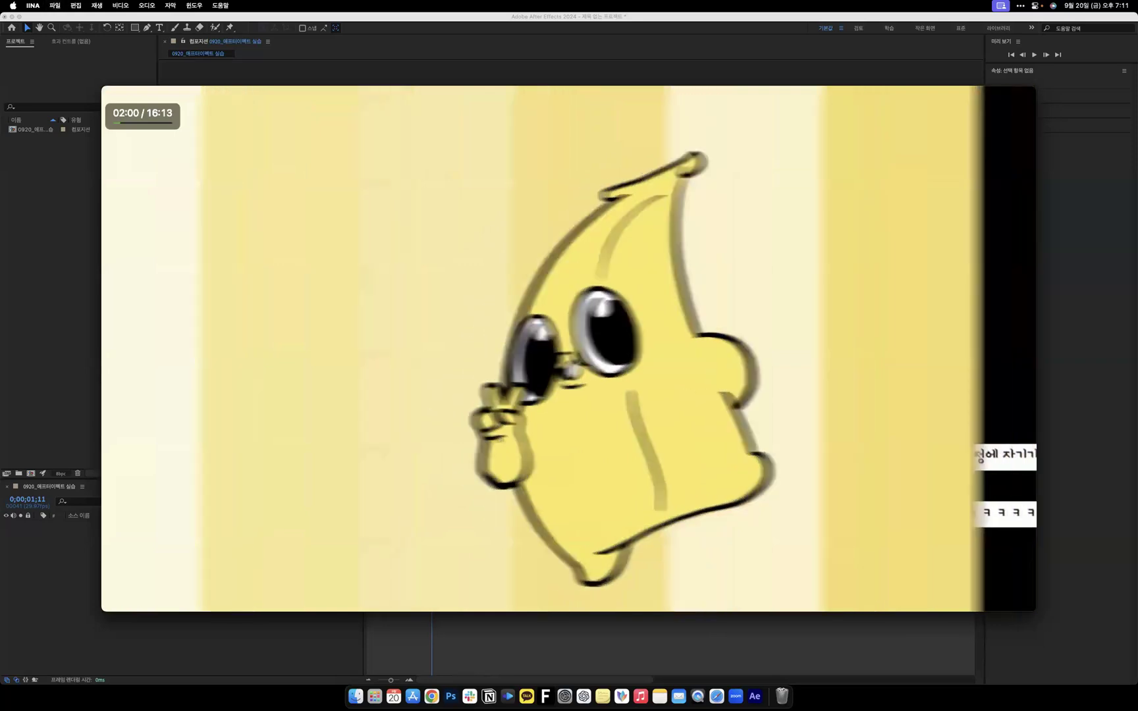
pyautogui.press(',')
pyautogui.press(',')
pyautogui.press(',')
pyautogui.press(',')
pyautogui.press(',')
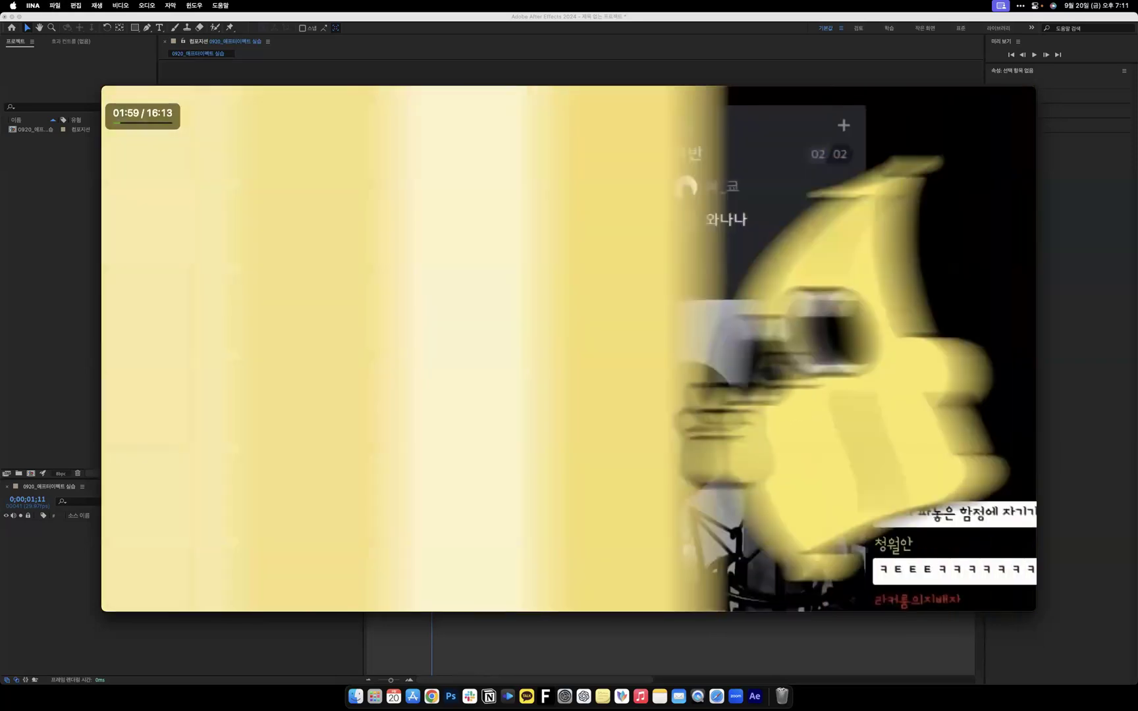
pyautogui.press(',')
pyautogui.press(',')
pyautogui.press(',')
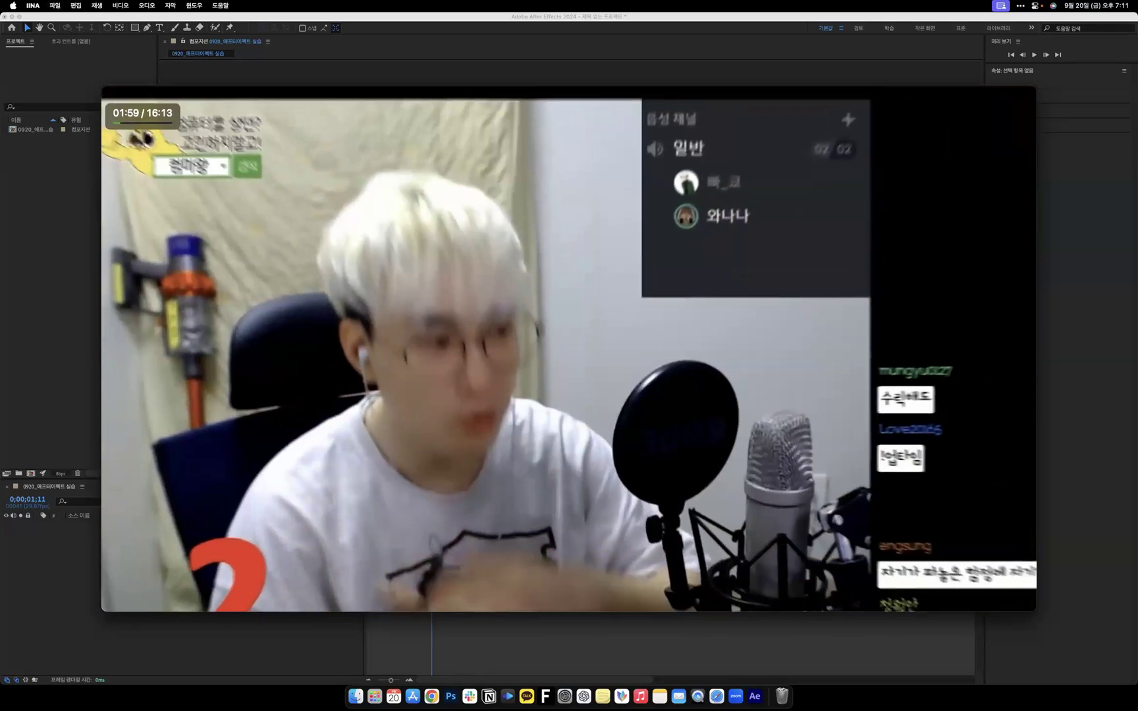
pyautogui.press(',')
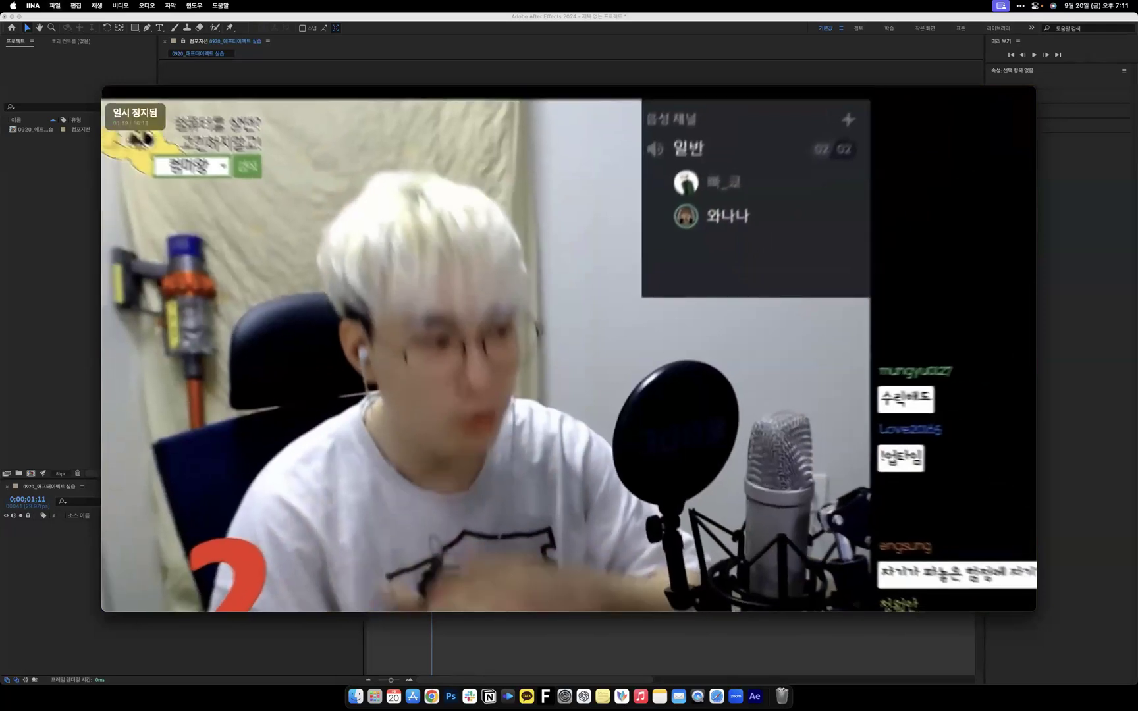
# Step forward frame by frame through the banana transition until the character fills the frame.
pyautogui.moveTo(293, 173)
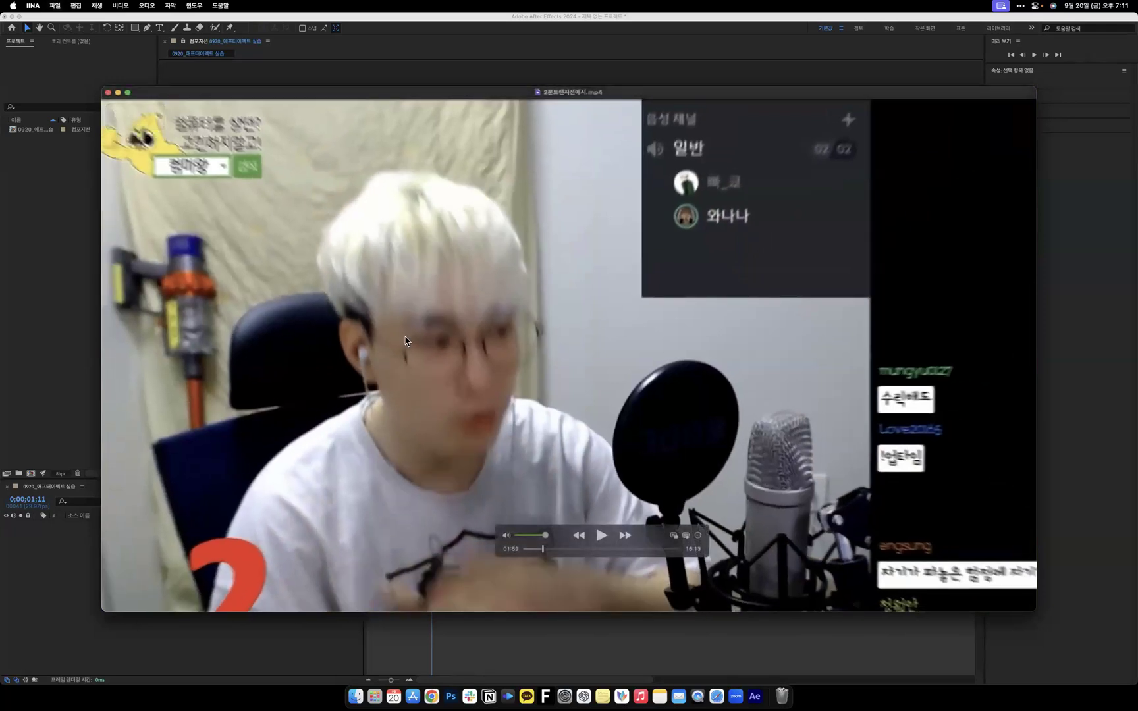
pyautogui.press('.')
pyautogui.press('.')
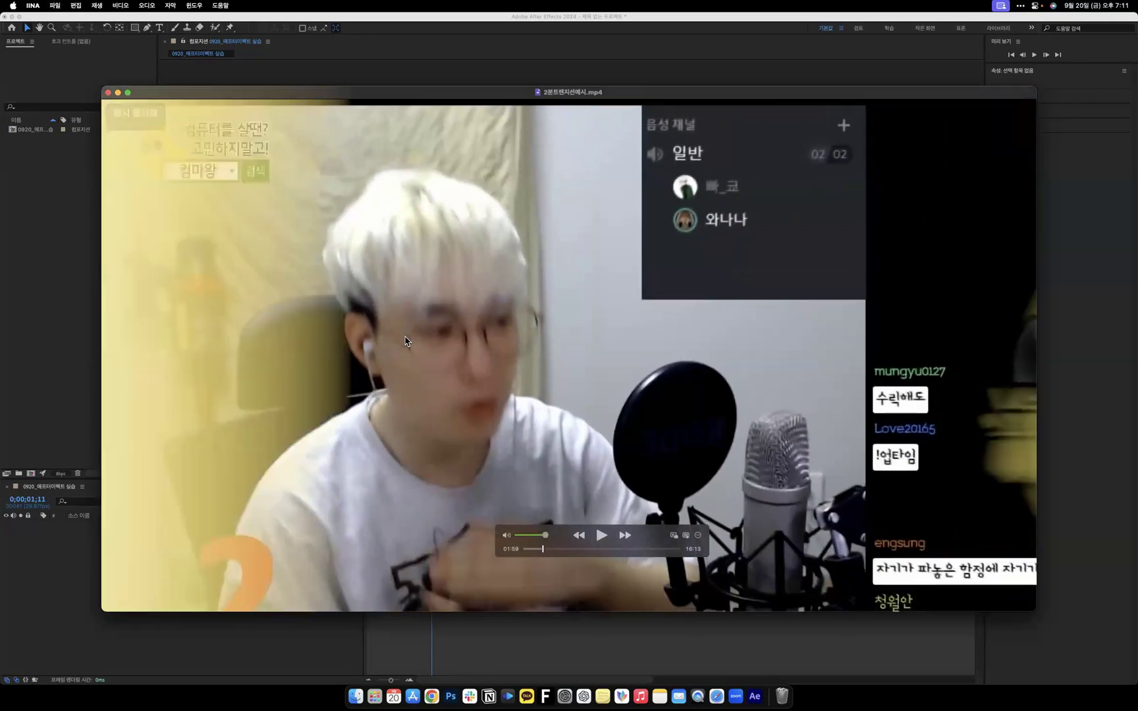
pyautogui.press(',')
pyautogui.press('space')
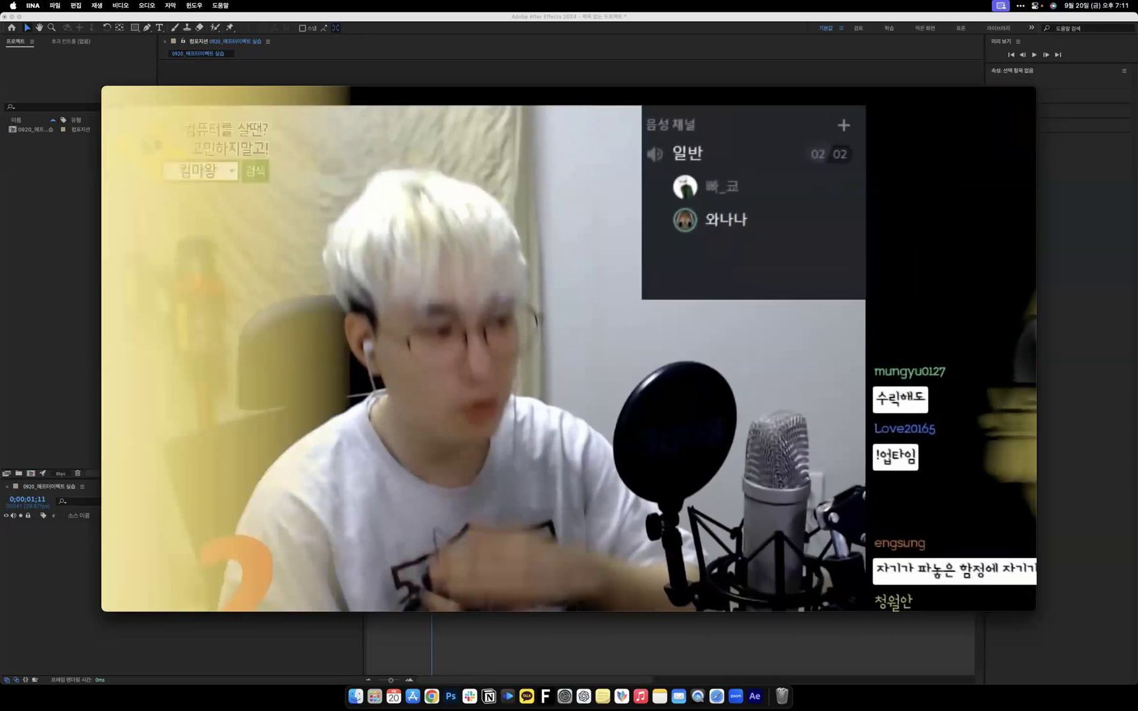
pyautogui.press('.')
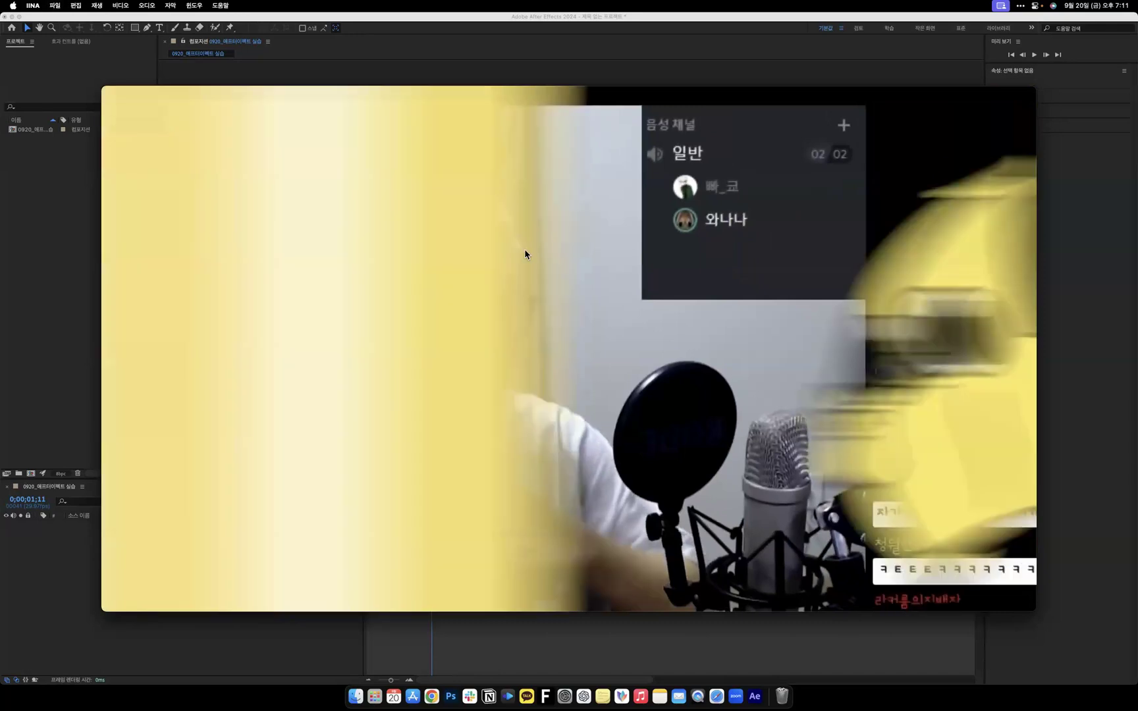
pyautogui.moveTo(868, 412)
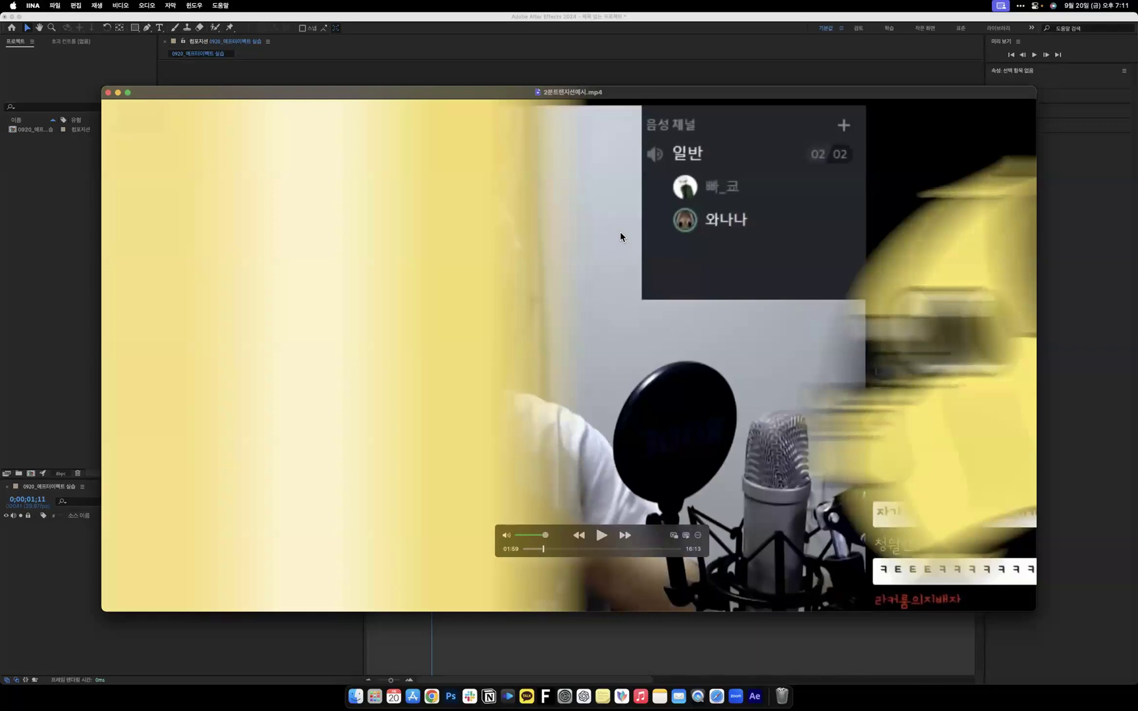
pyautogui.press('.')
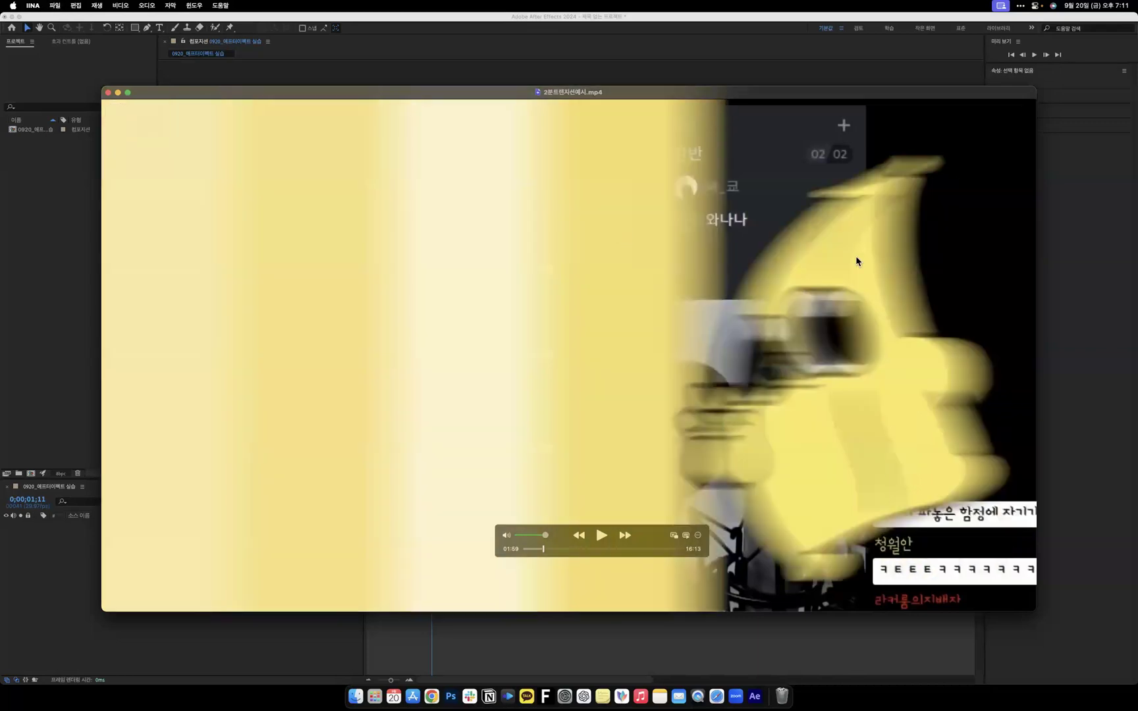
pyautogui.press('.')
pyautogui.press('.')
pyautogui.press('.')
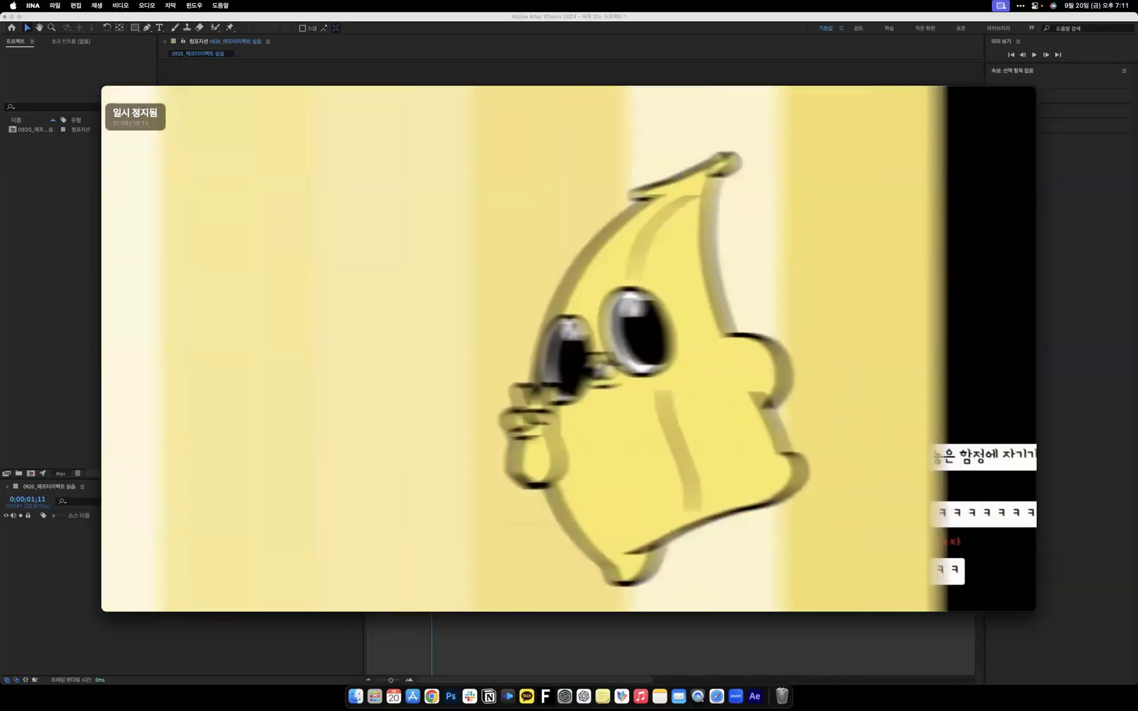
pyautogui.press('.')
pyautogui.press('.')
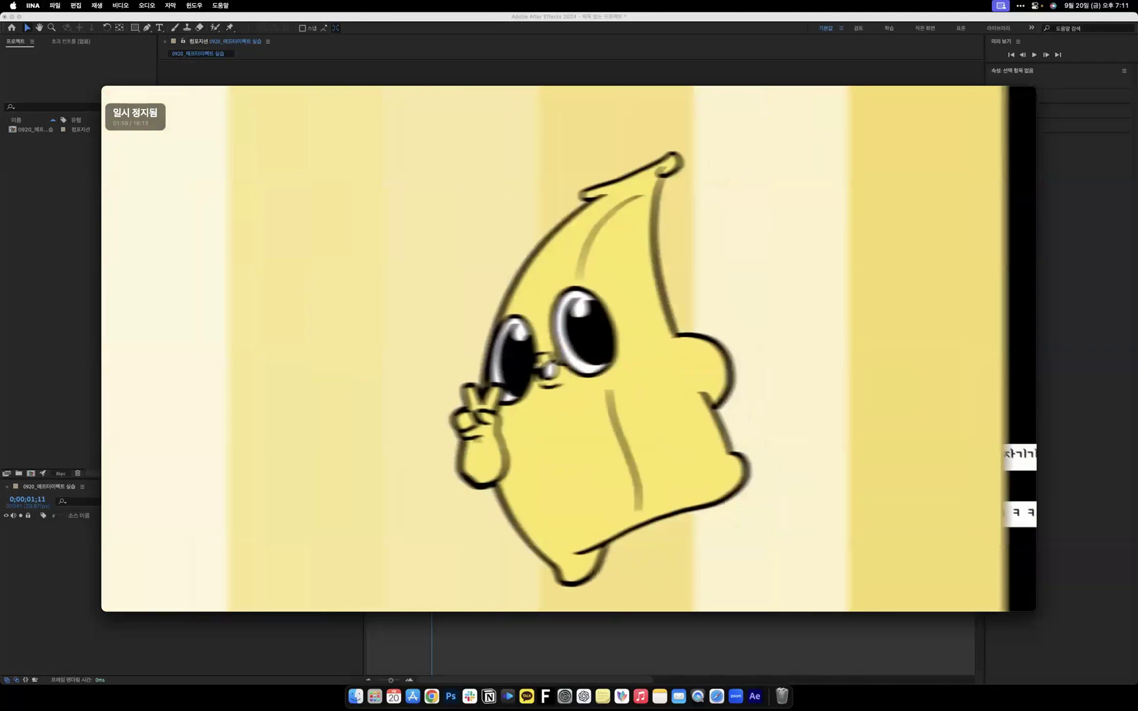
pyautogui.press('.')
pyautogui.press('.')
pyautogui.press('.')
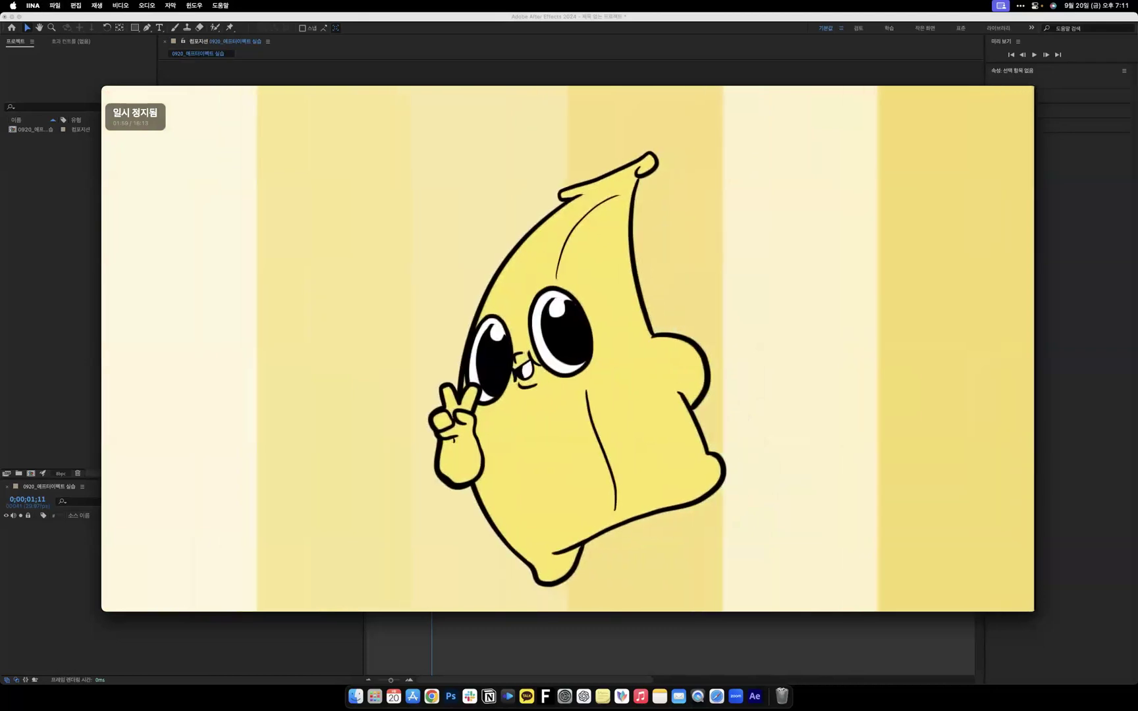
# Step frame by frame through the held banana pose around 2:00 to examine the frame where it begins moving out.
pyautogui.moveTo(589, 151)
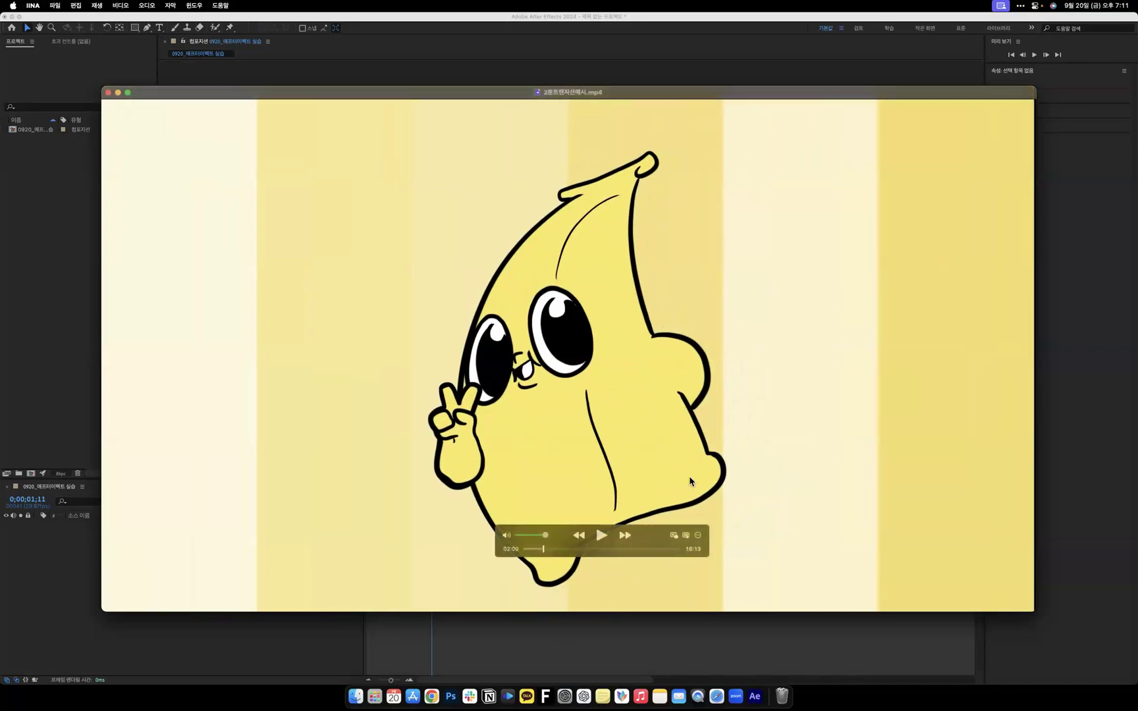
pyautogui.press('.')
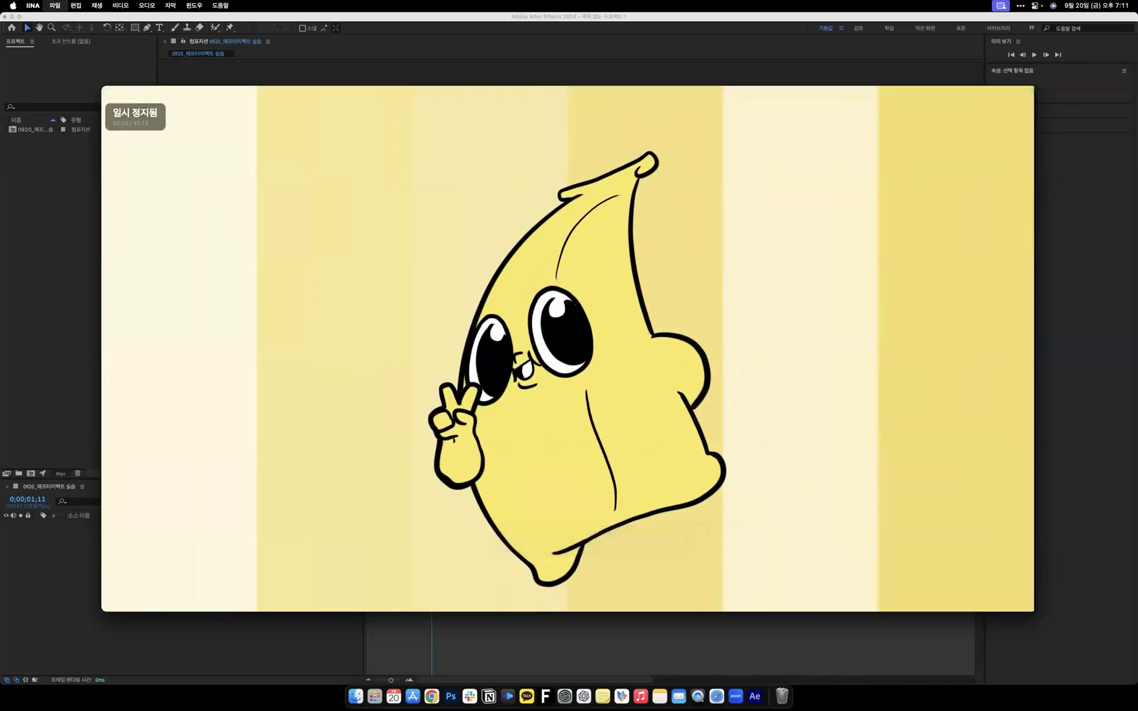
pyautogui.press('.')
pyautogui.press('.')
pyautogui.press('.')
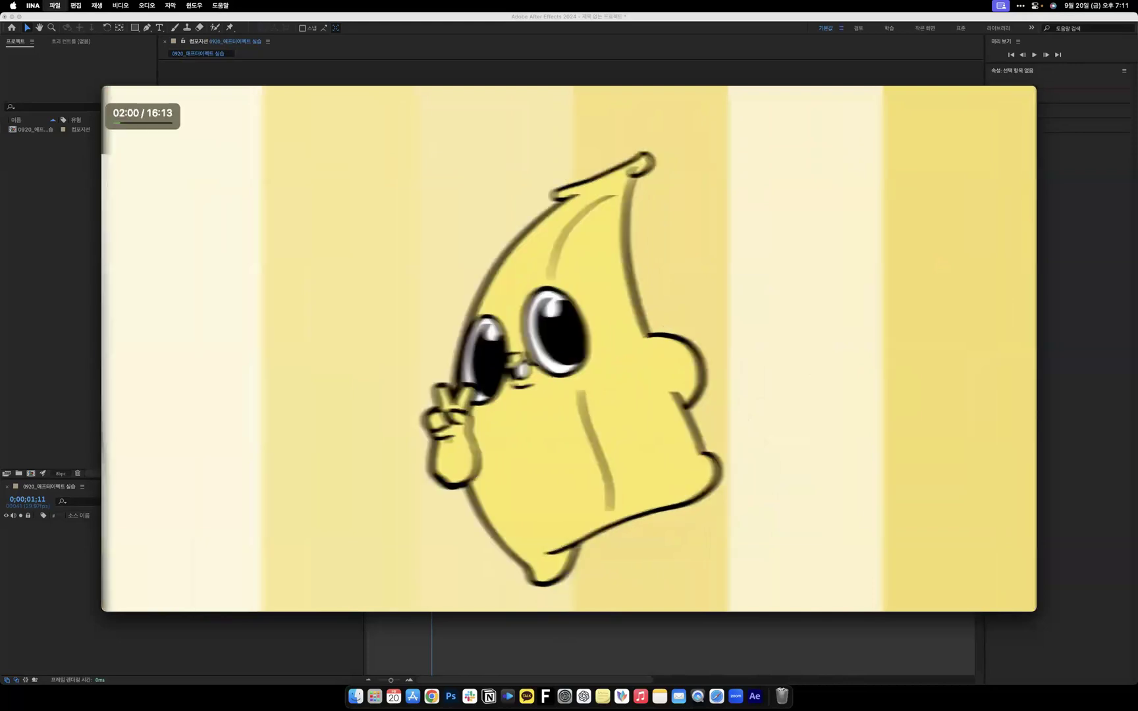
pyautogui.press(',')
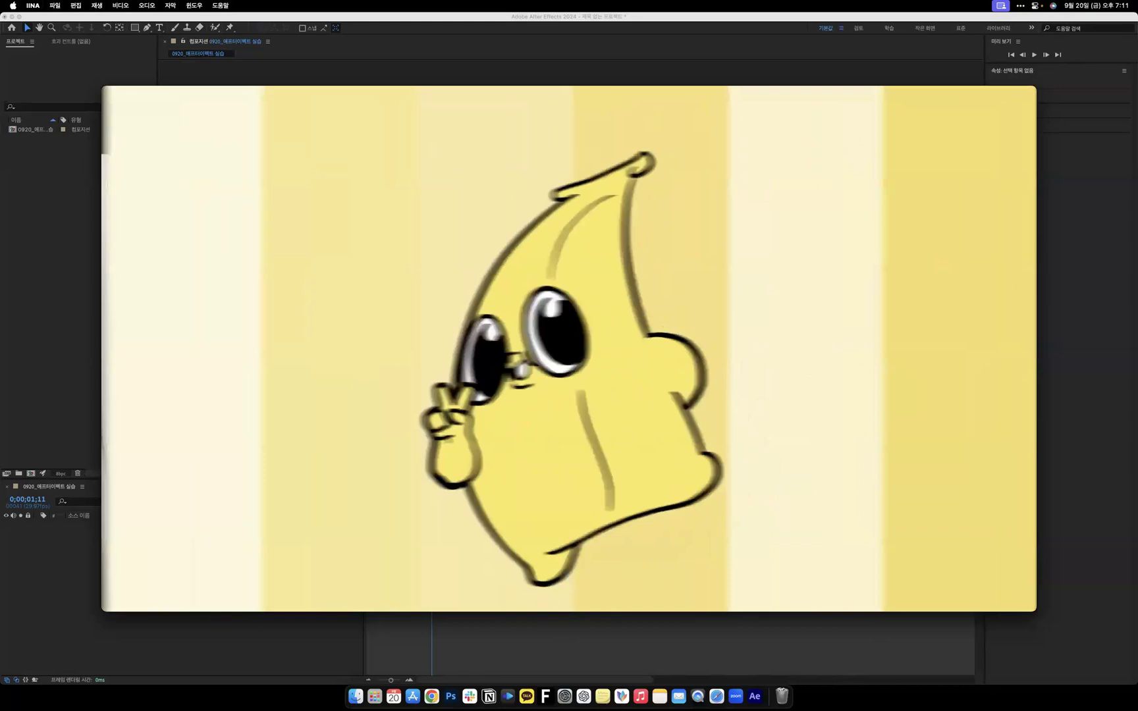
pyautogui.moveTo(689, 352)
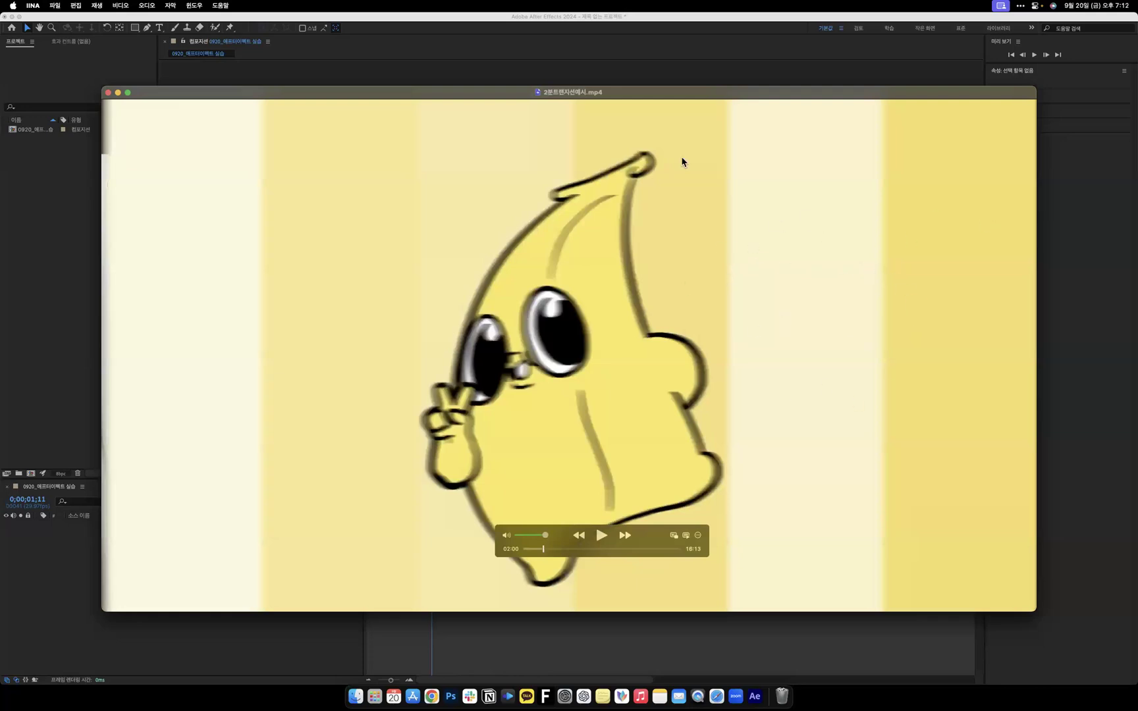
# Step forward frame by frame through the banana's exit until the next scene is fully uncovered.
pyautogui.press('.')
pyautogui.press('.')
pyautogui.press('.')
pyautogui.press('.')
pyautogui.press('.')
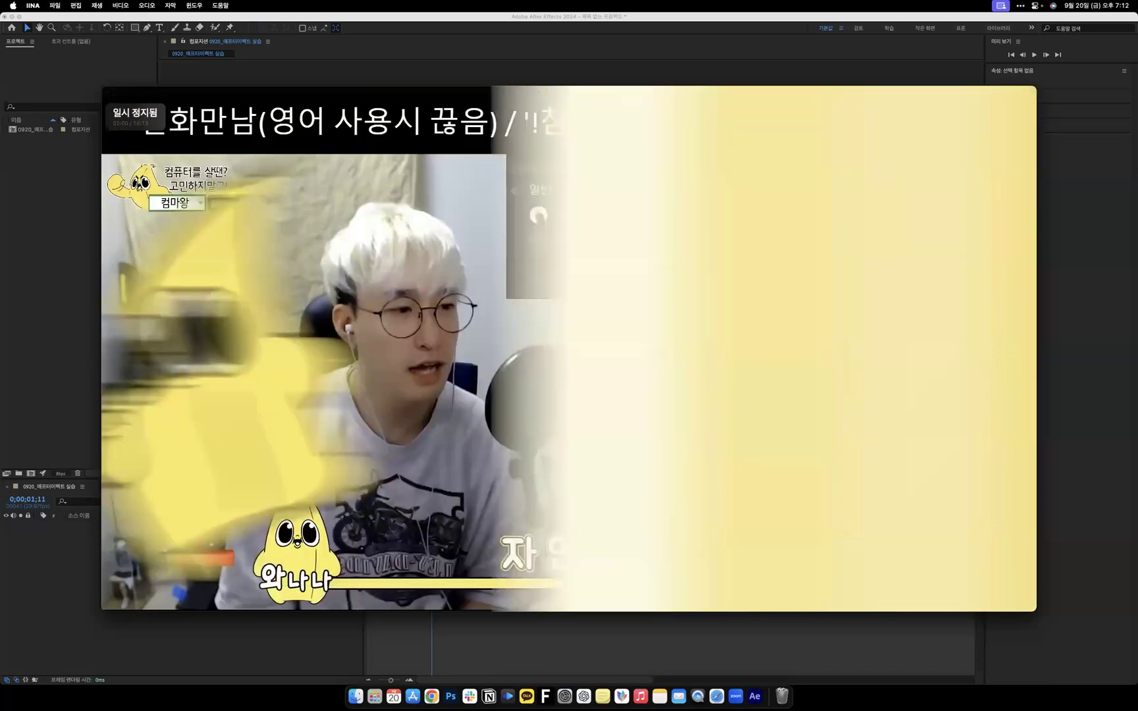
pyautogui.press('.')
pyautogui.press('.')
pyautogui.press('.')
pyautogui.press('.')
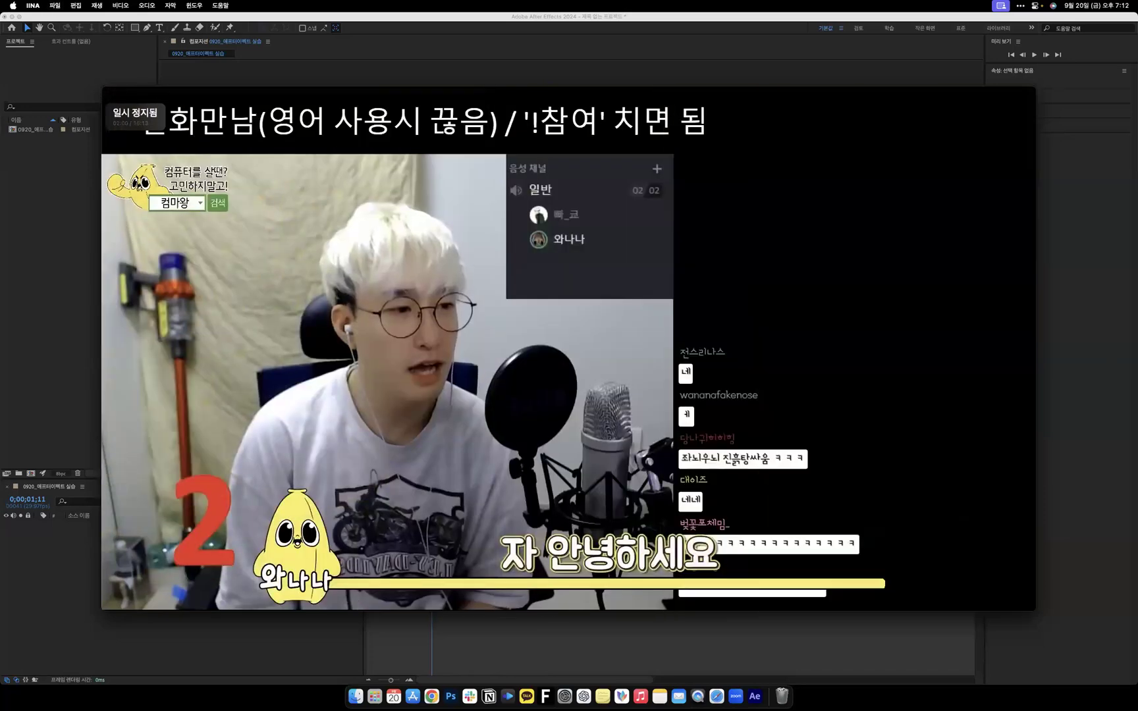
pyautogui.press('.')
pyautogui.press('.')
pyautogui.press('.')
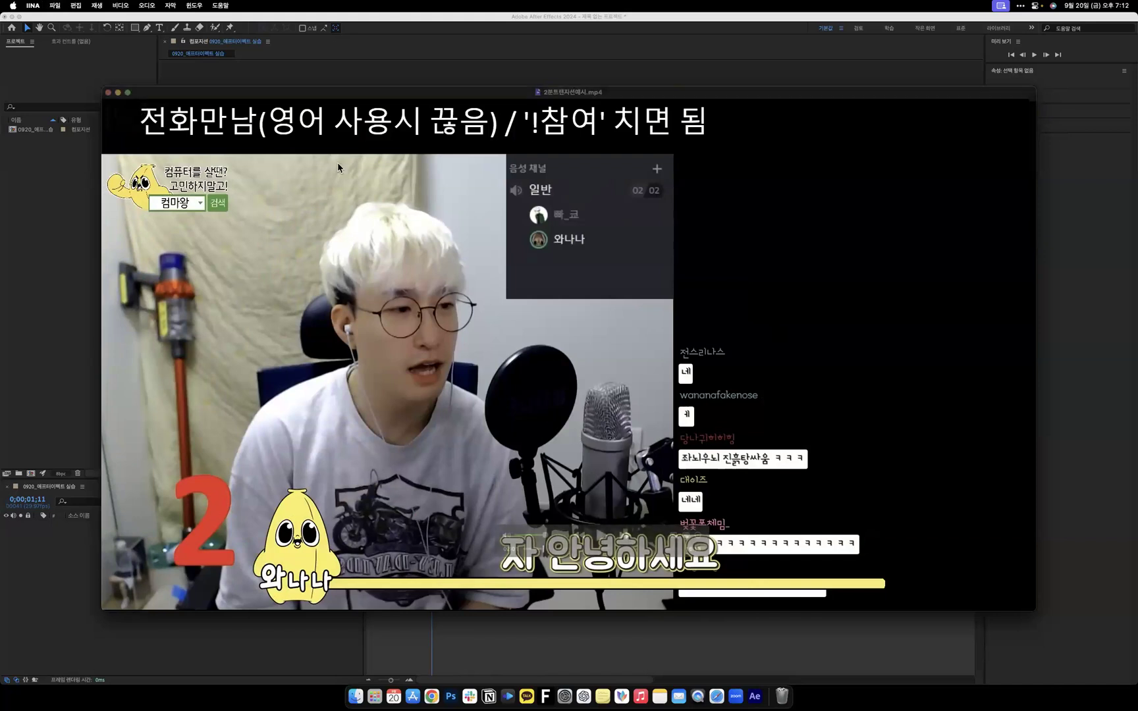
# Switch back to After Effects with the empty 0920 practice composition.
pyautogui.click(270, 23)
pyautogui.click(315, 304)
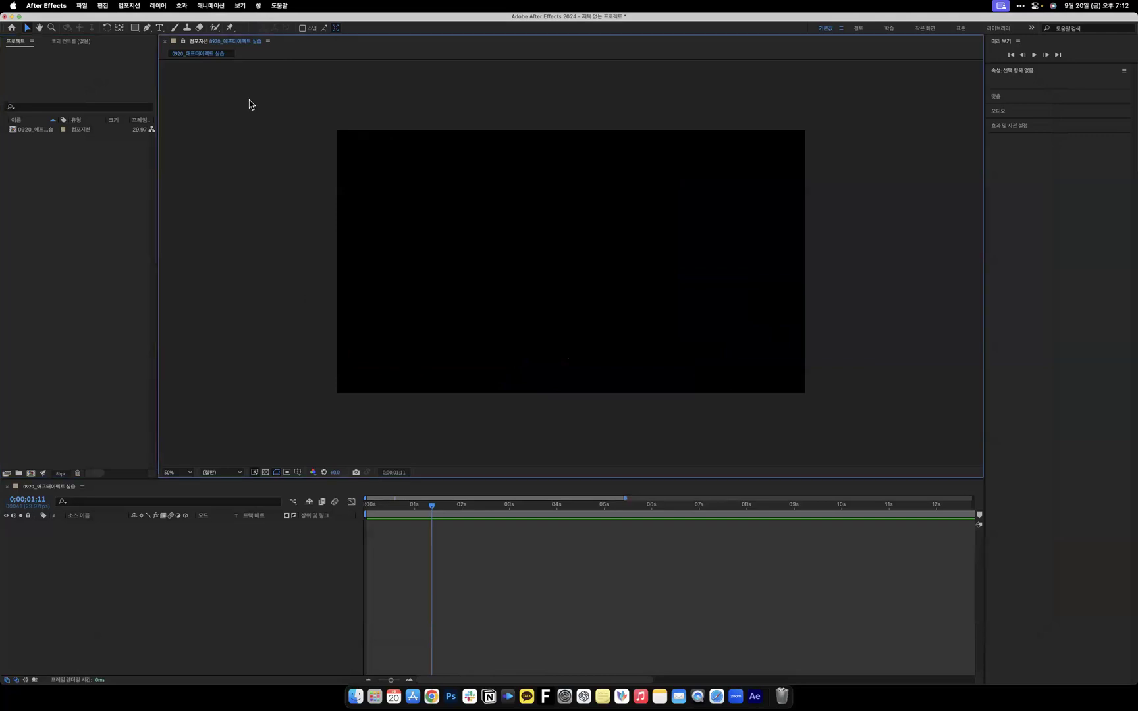
# Draw a red-stroked rectangle about 364 by 807 px from the composition's upper-left corner and collapse its layer.
pyautogui.click(135, 29)
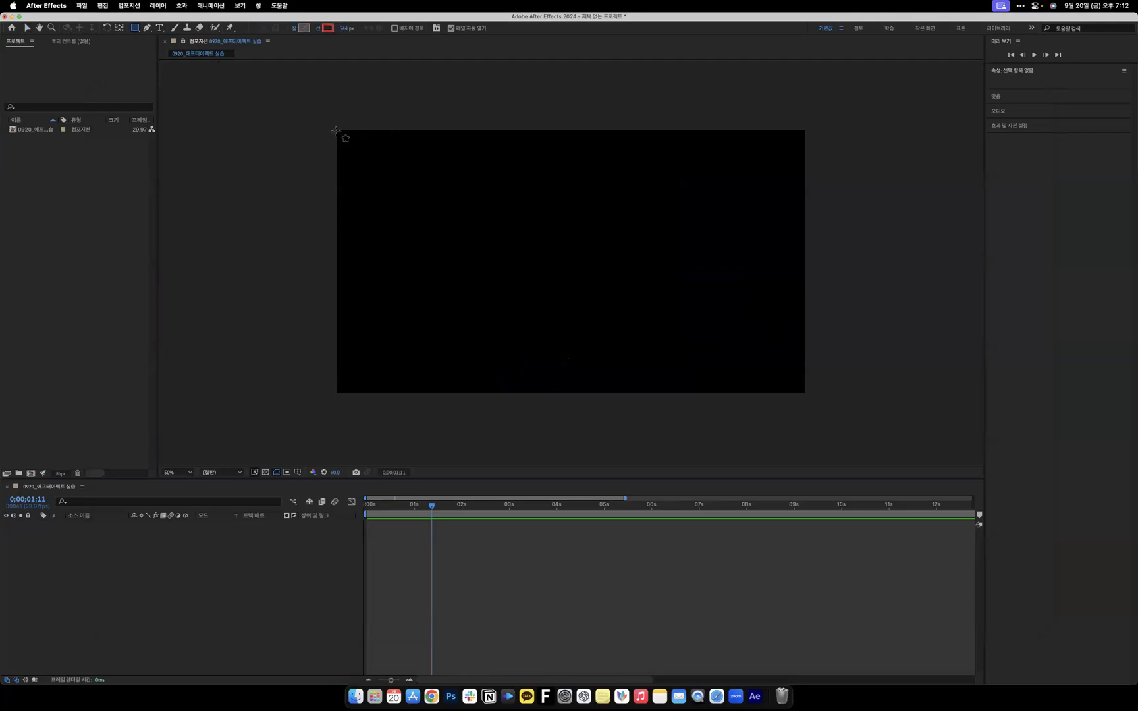
pyautogui.moveTo(337, 129); pyautogui.dragTo(426, 326)
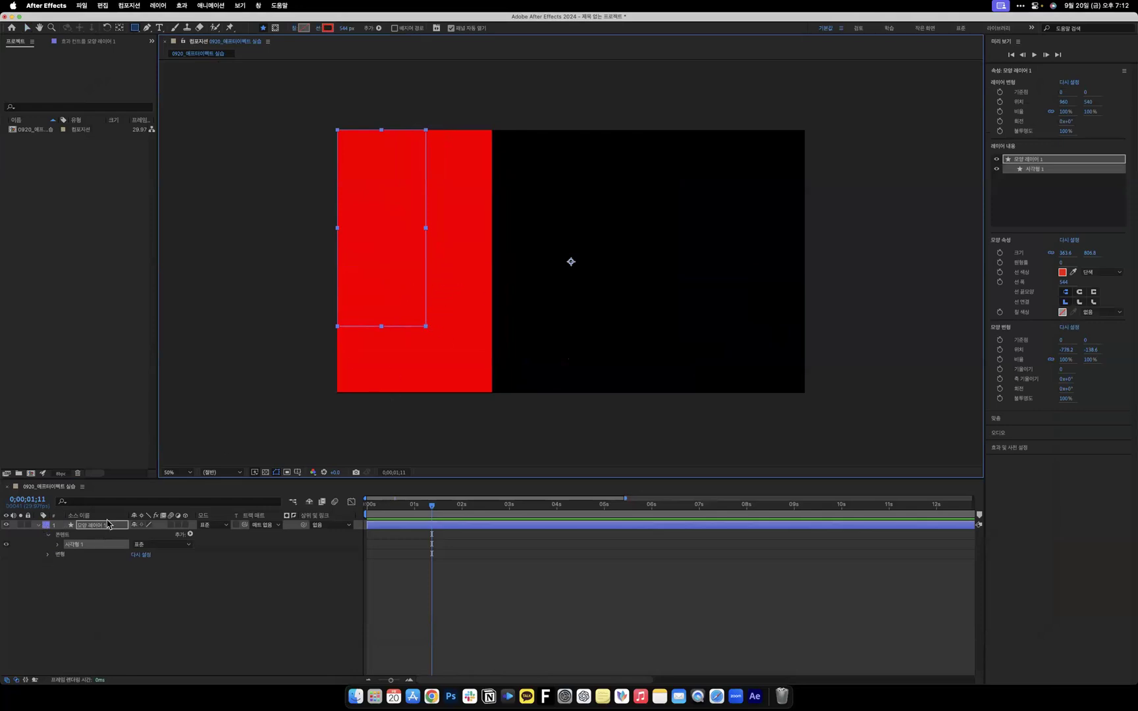
pyautogui.click(39, 525)
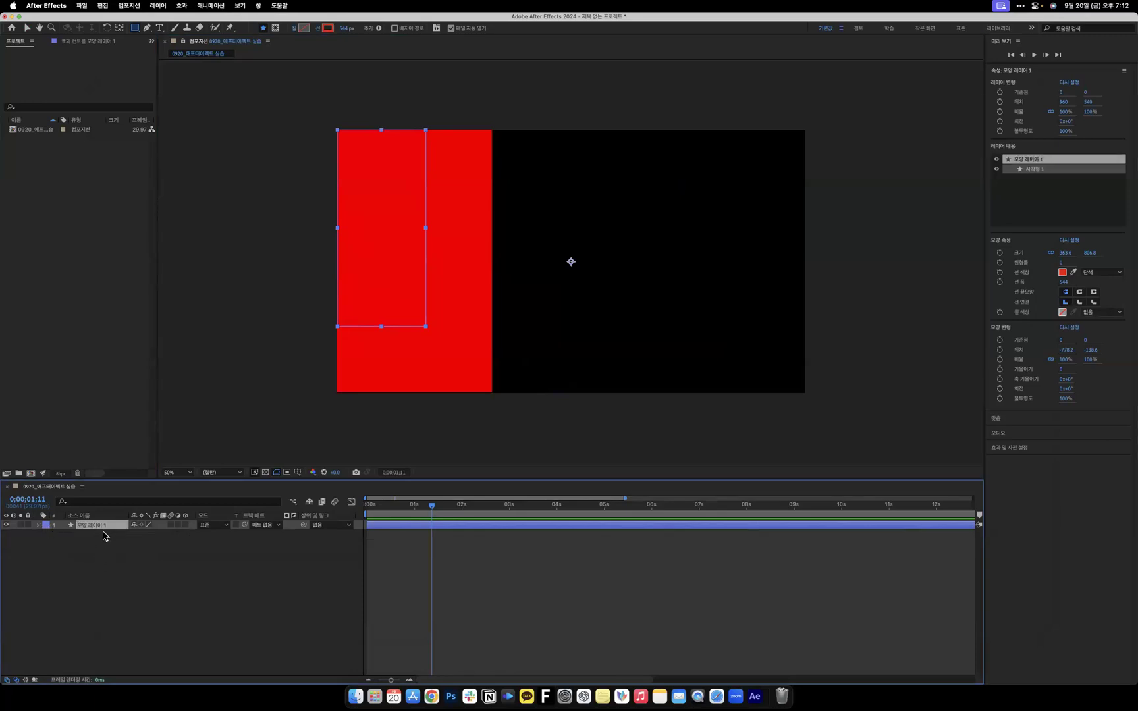
# Duplicate the red rectangle's shape layer three times and check the copies in the timeline.
pyautogui.hotkey('ctrl', 'd')
pyautogui.hotkey('ctrl', 'd')
pyautogui.hotkey('ctrl', 'd')
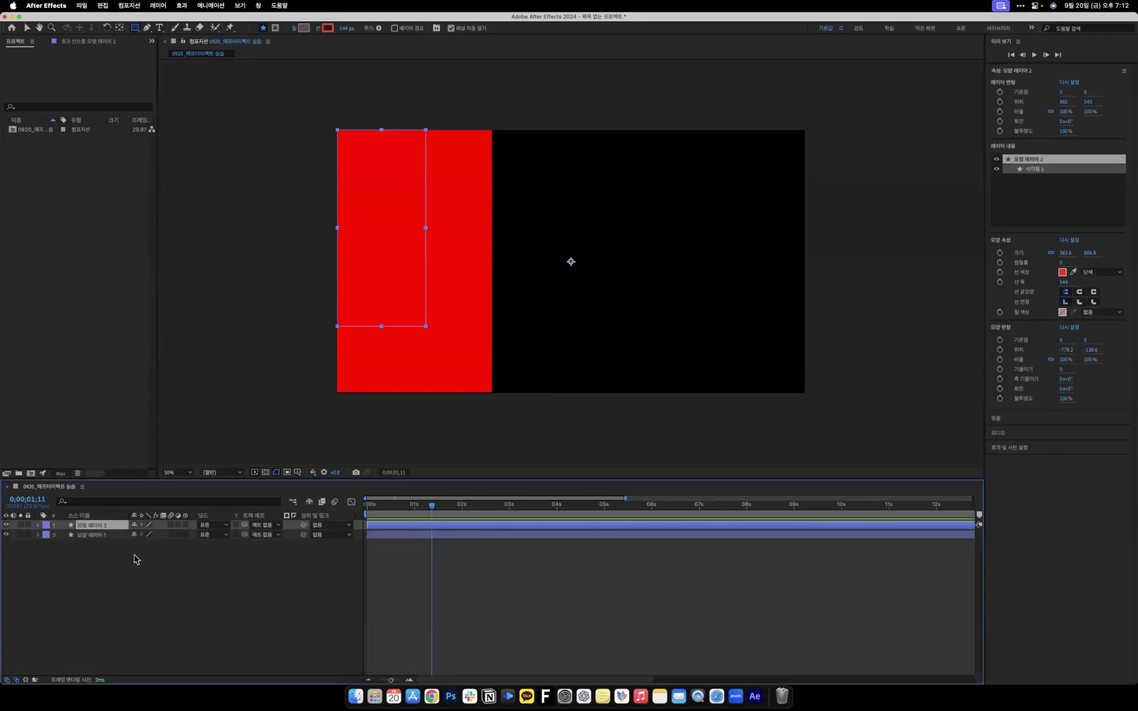
pyautogui.click(100, 555)
pyautogui.click(101, 544)
pyautogui.click(100, 535)
pyautogui.click(100, 525)
pyautogui.click(100, 544)
pyautogui.click(102, 563)
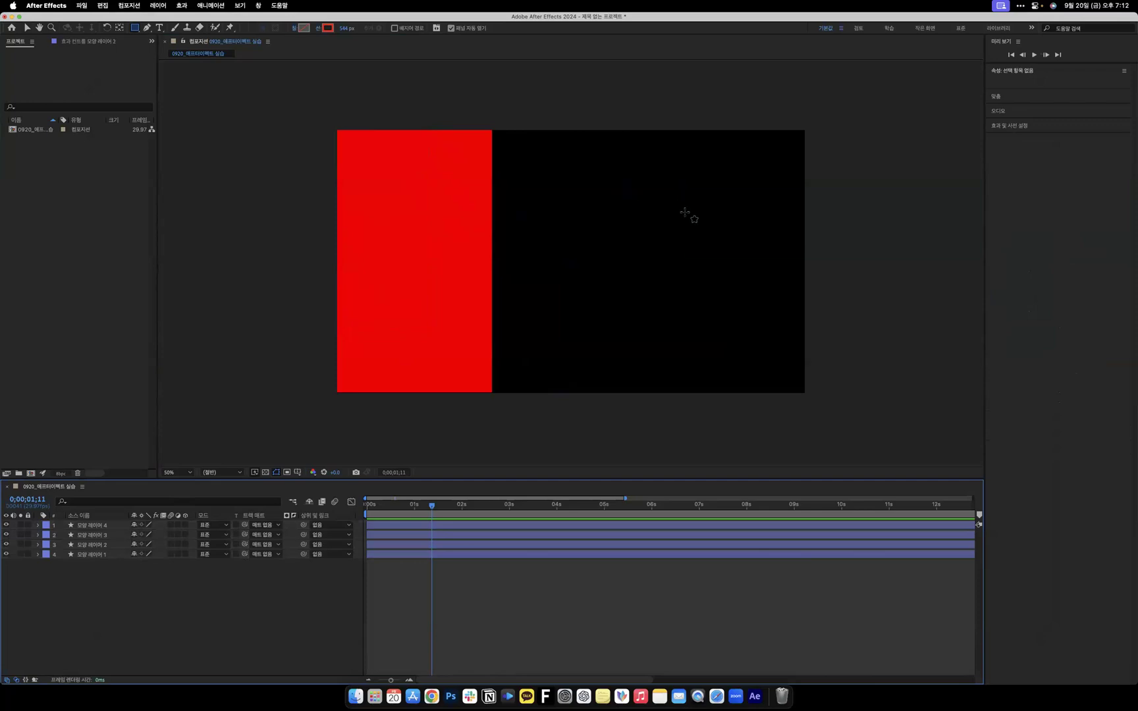
# Move the rectangle of shape layer 2 (모양 레이어 2) right and down to position 1324, 742.
pyautogui.click(28, 28)
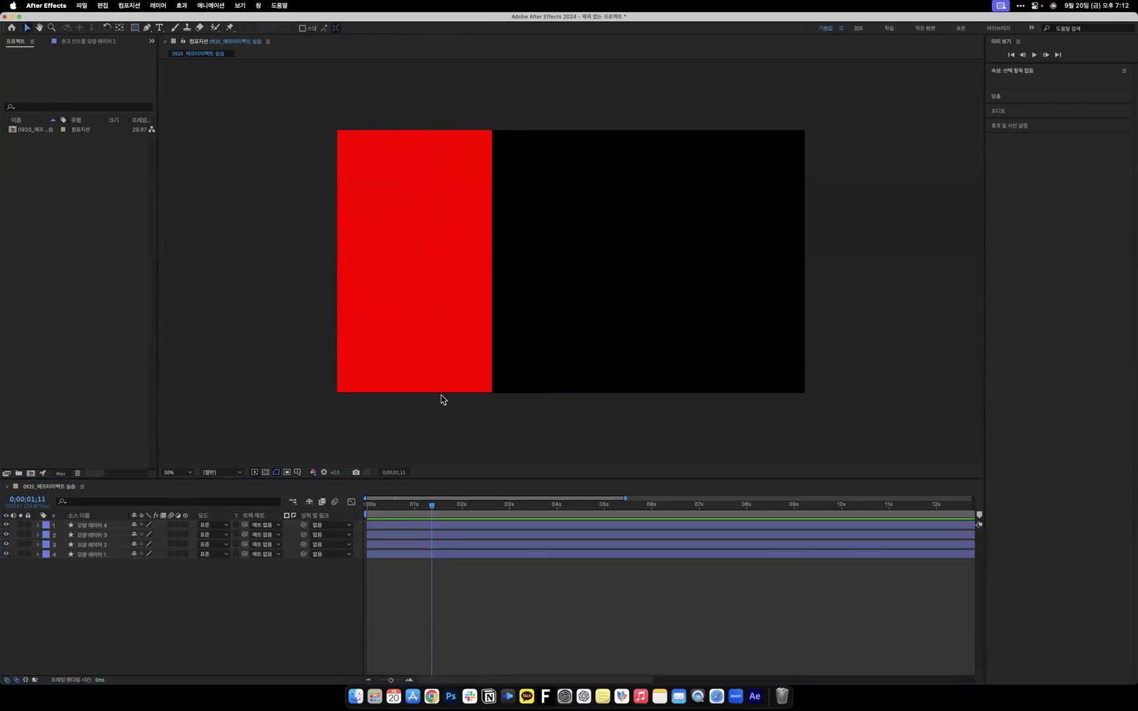
pyautogui.click(420, 245)
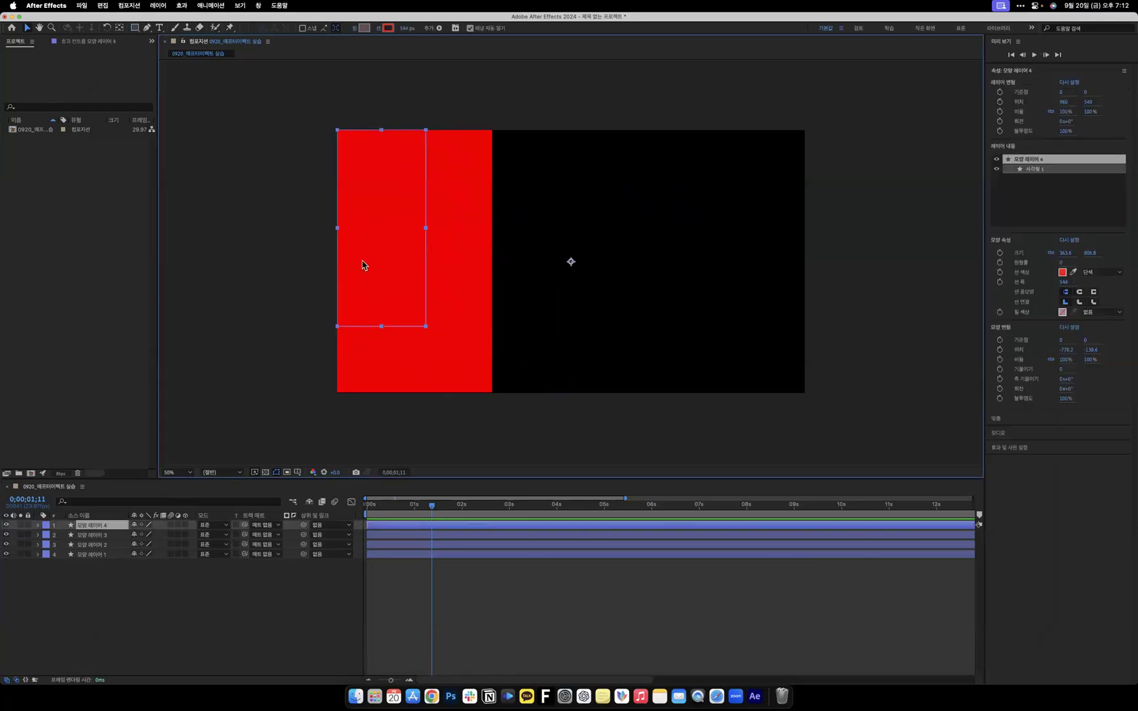
pyautogui.click(109, 546)
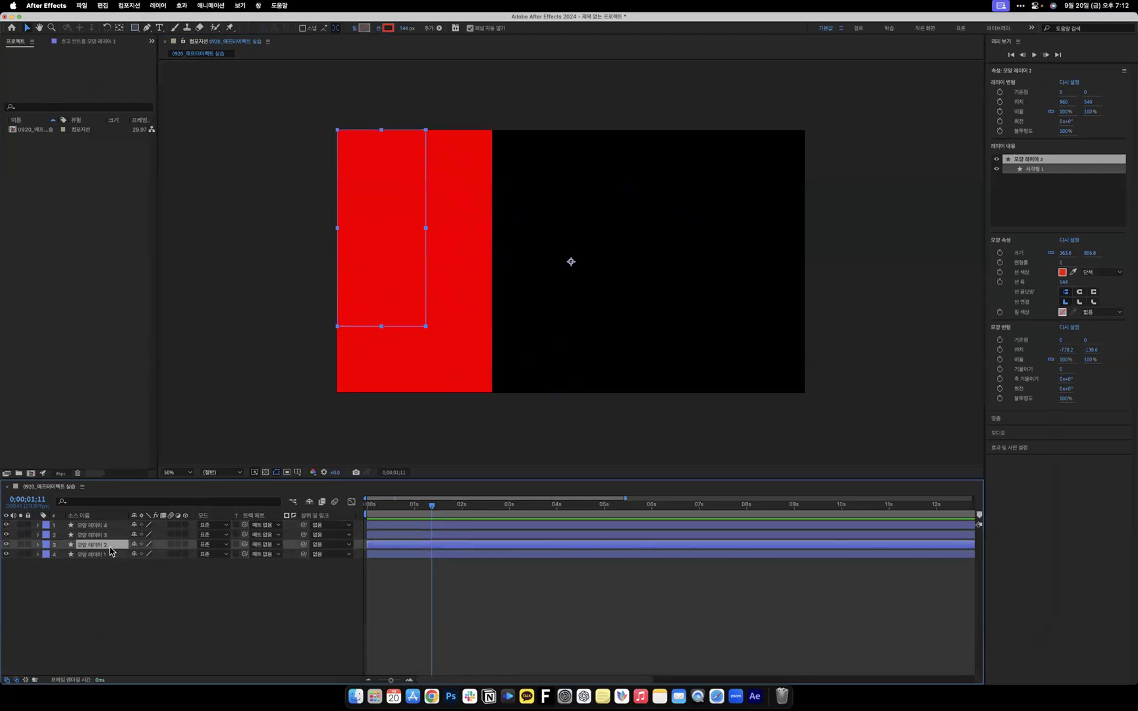
pyautogui.click(110, 528)
pyautogui.click(104, 556)
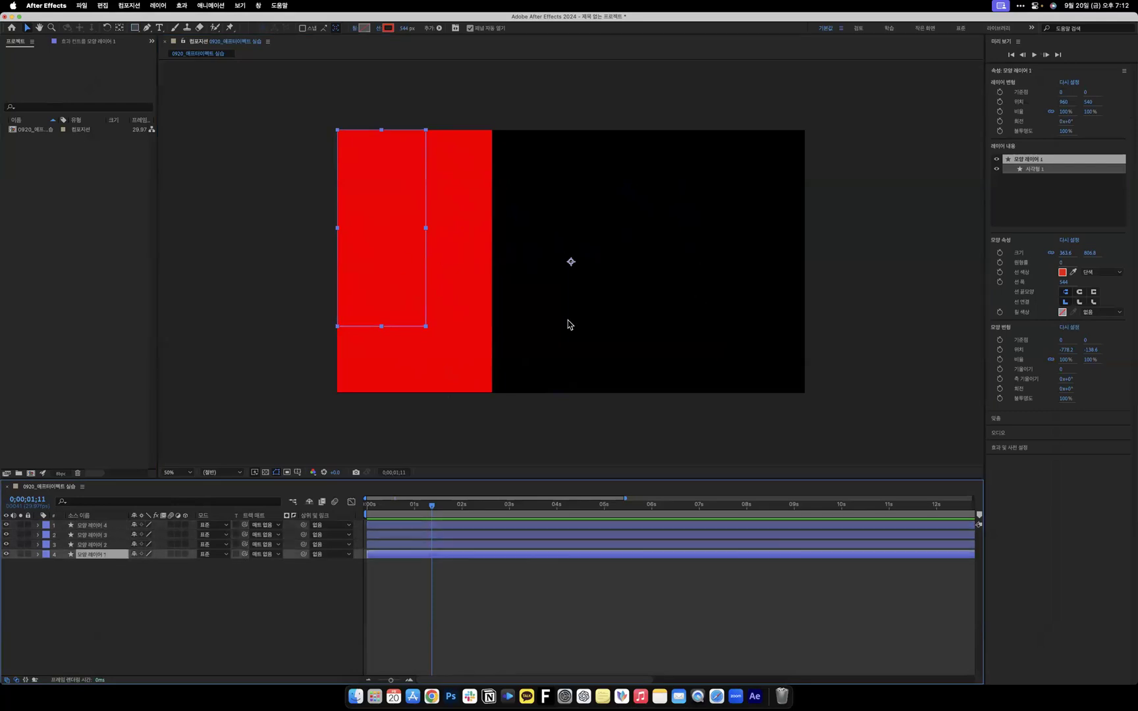
pyautogui.click(103, 546)
pyautogui.moveTo(376, 267); pyautogui.dragTo(462, 314)
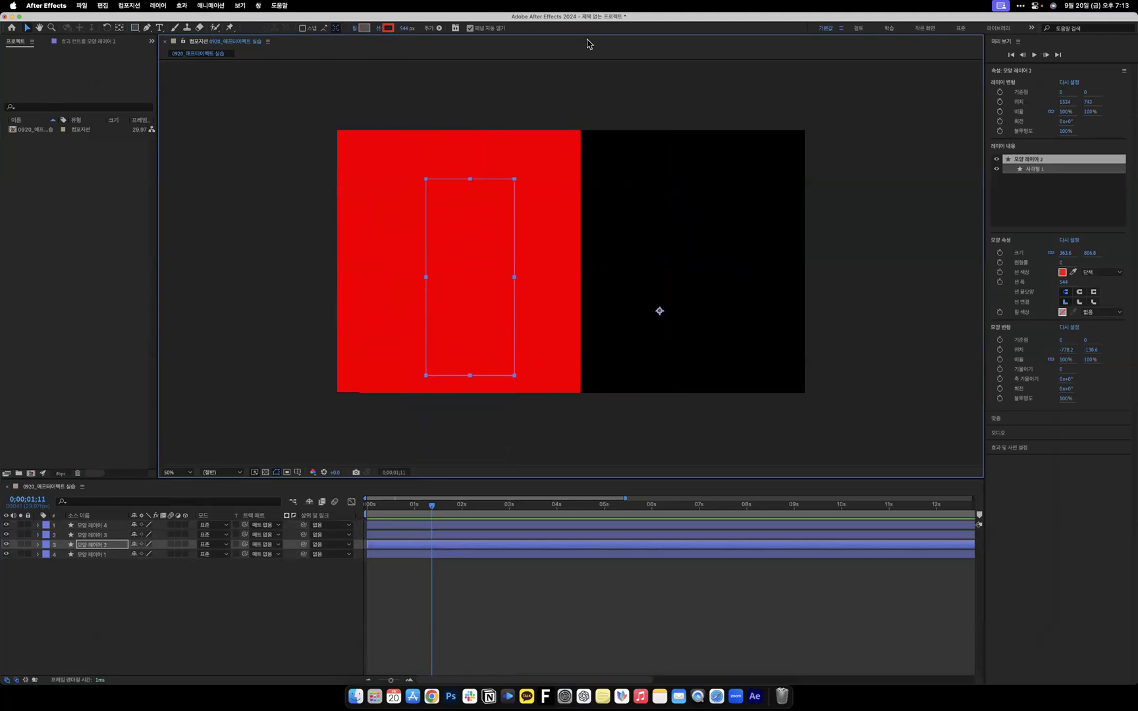
pyautogui.moveTo(426, 127); pyautogui.dragTo(334, 323)
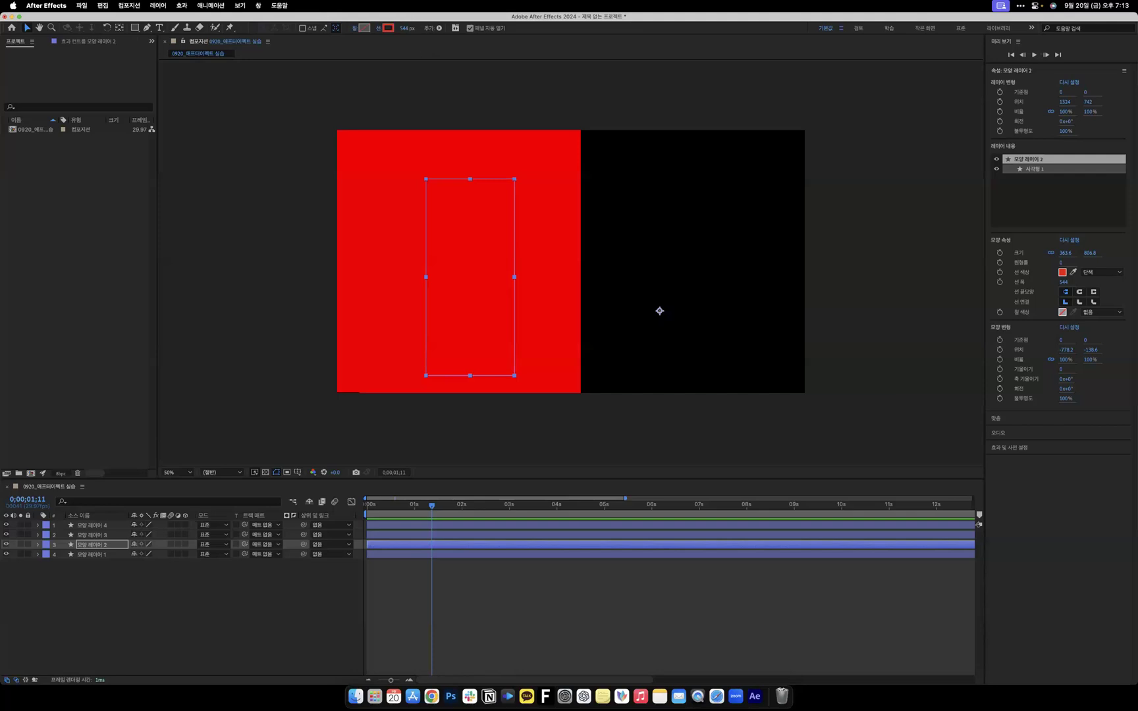
# Set the moved rectangle's stroke width to 0 px and its fill color to white, FFFFFF.
pyautogui.moveTo(406, 29); pyautogui.dragTo(232, 28)
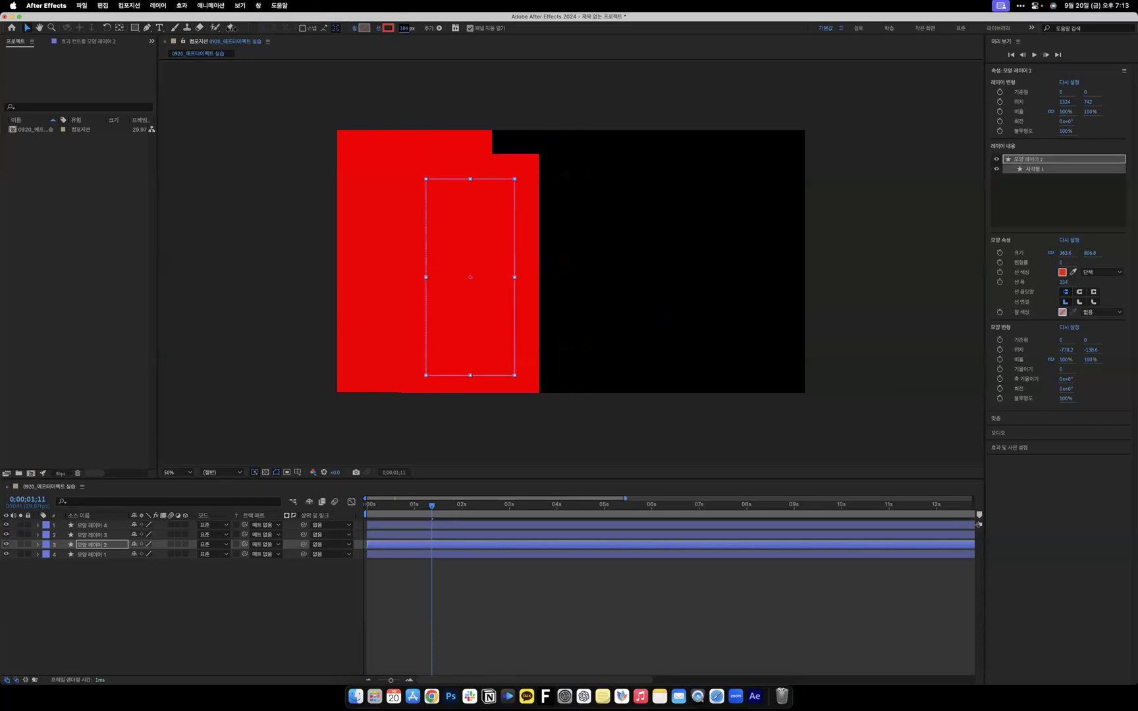
pyautogui.click(406, 29)
pyautogui.write('0')
pyautogui.press('Return')
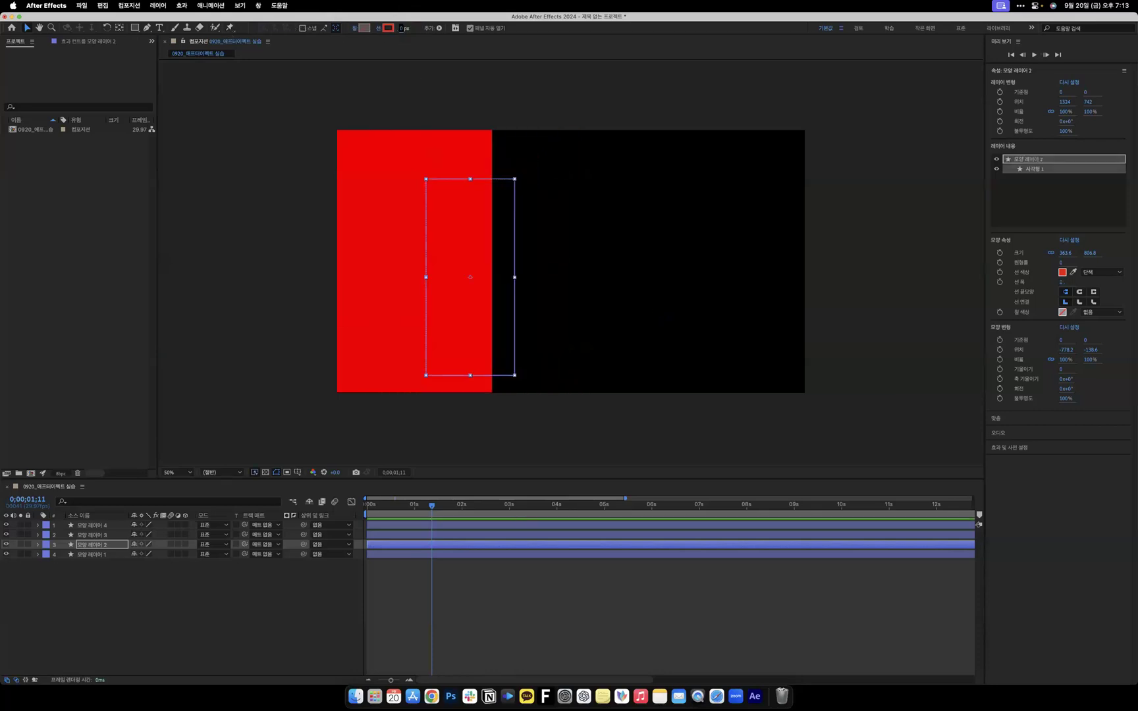
pyautogui.click(364, 27)
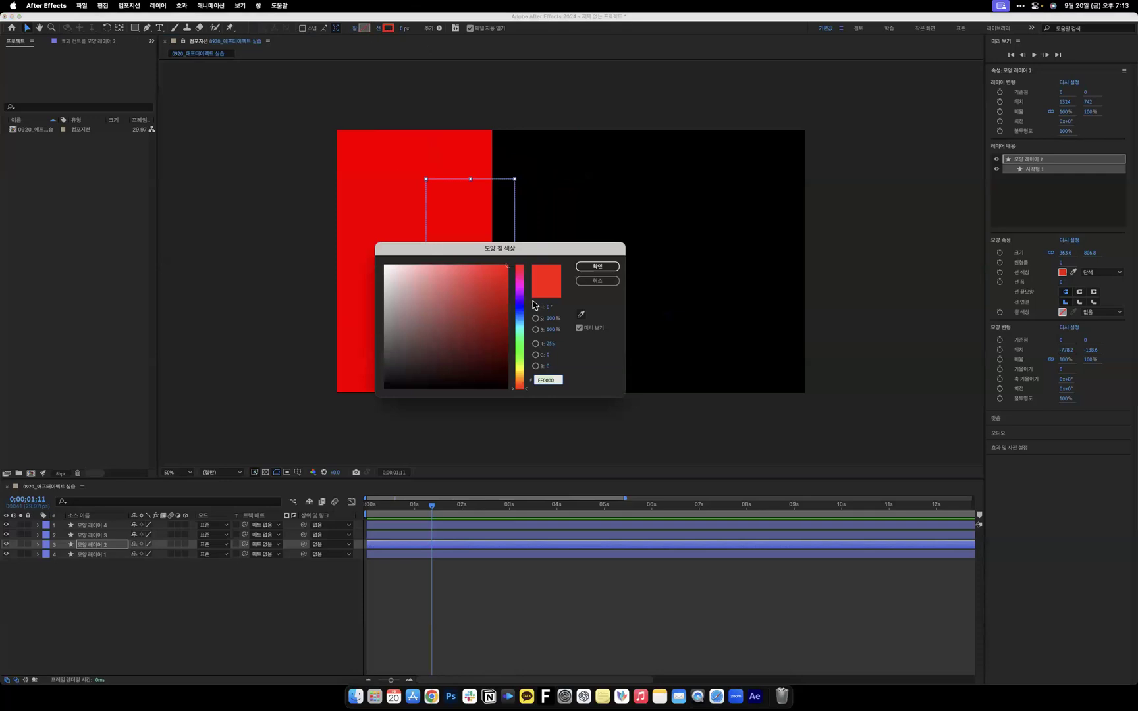
pyautogui.moveTo(501, 281); pyautogui.dragTo(329, 217)
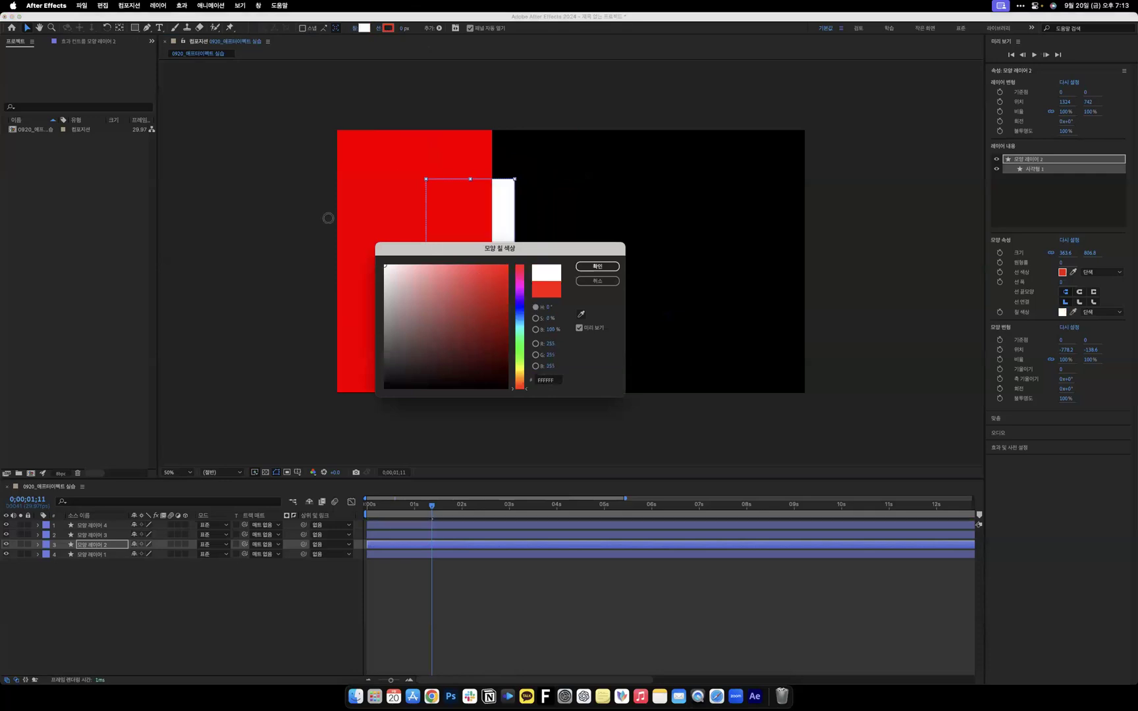
pyautogui.click(597, 266)
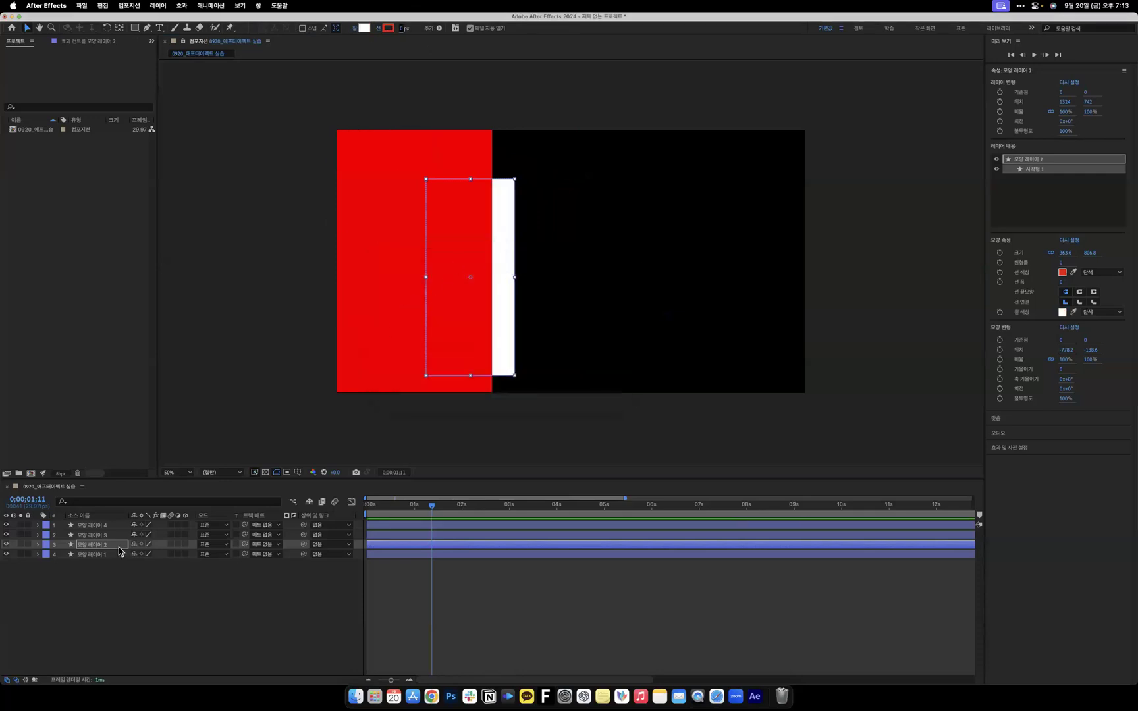
# Delete all four shape layers from the composition.
pyautogui.moveTo(109, 587); pyautogui.dragTo(104, 520)
pyautogui.press('Delete')
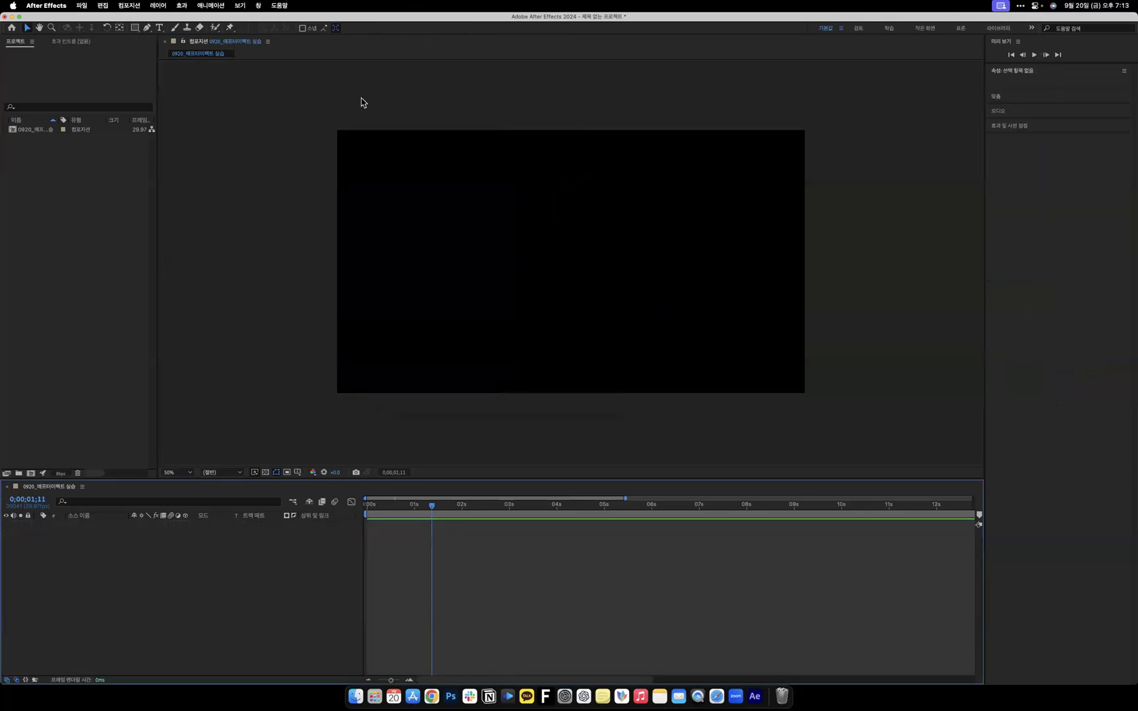
# Choose the Rectangle tool and set its fill color to near-white, RGB 251, 251, 251.
pyautogui.click(134, 28)
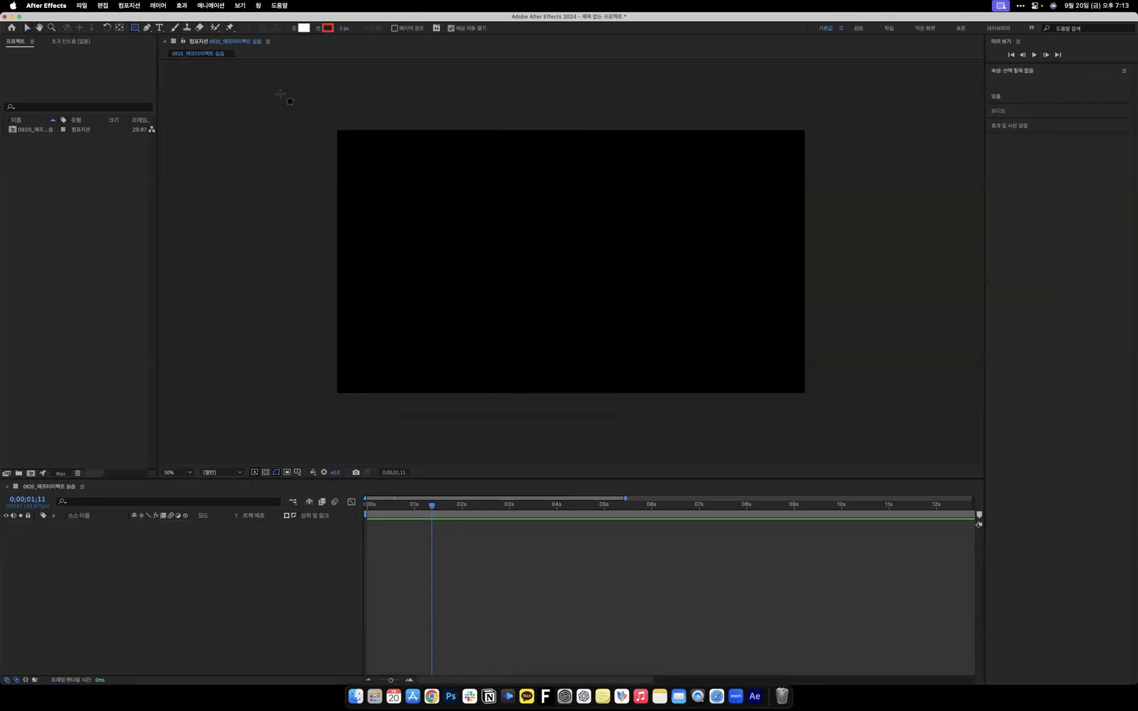
pyautogui.click(304, 28)
pyautogui.click(390, 261)
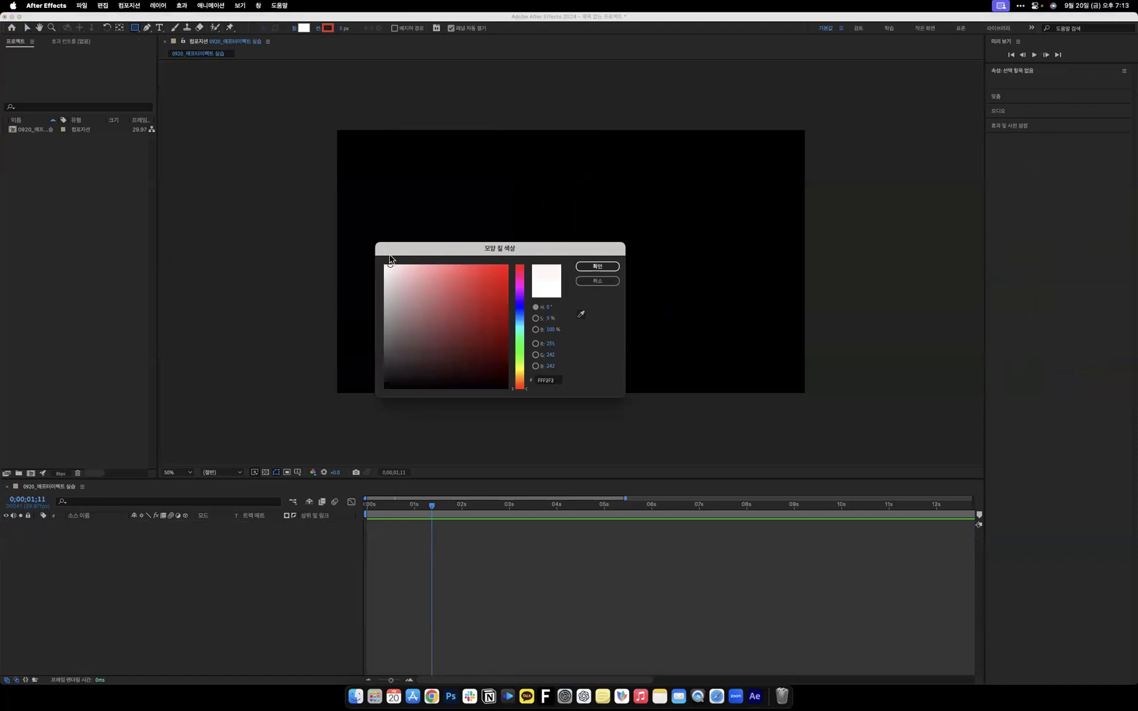
pyautogui.moveTo(386, 256); pyautogui.dragTo(348, 245)
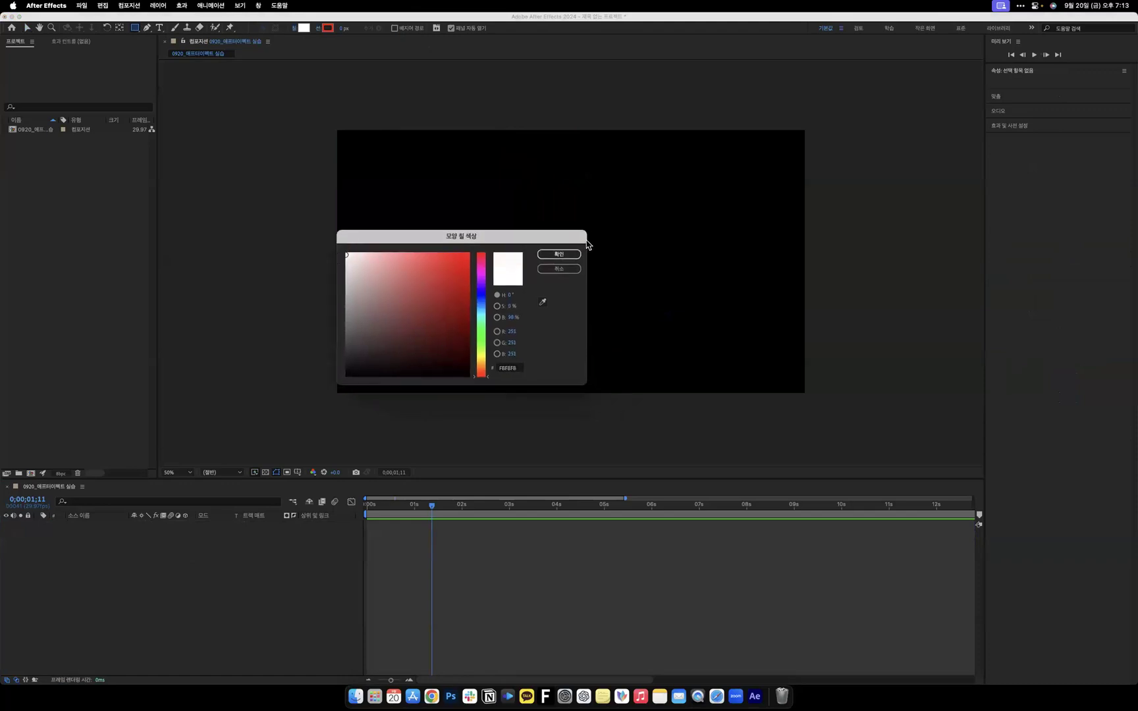
pyautogui.click(557, 254)
# Set the shape stroke to None and draw a full-height white rectangle covering about the left 30% of the composition.
pyautogui.click(328, 28)
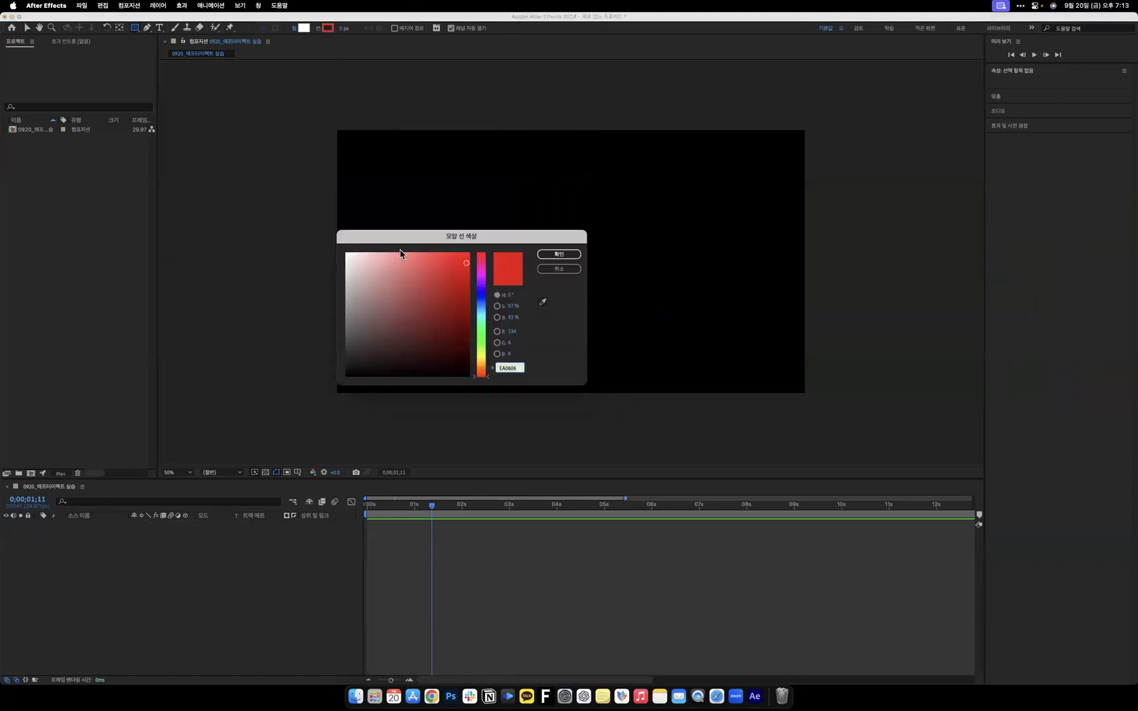
pyautogui.click(553, 268)
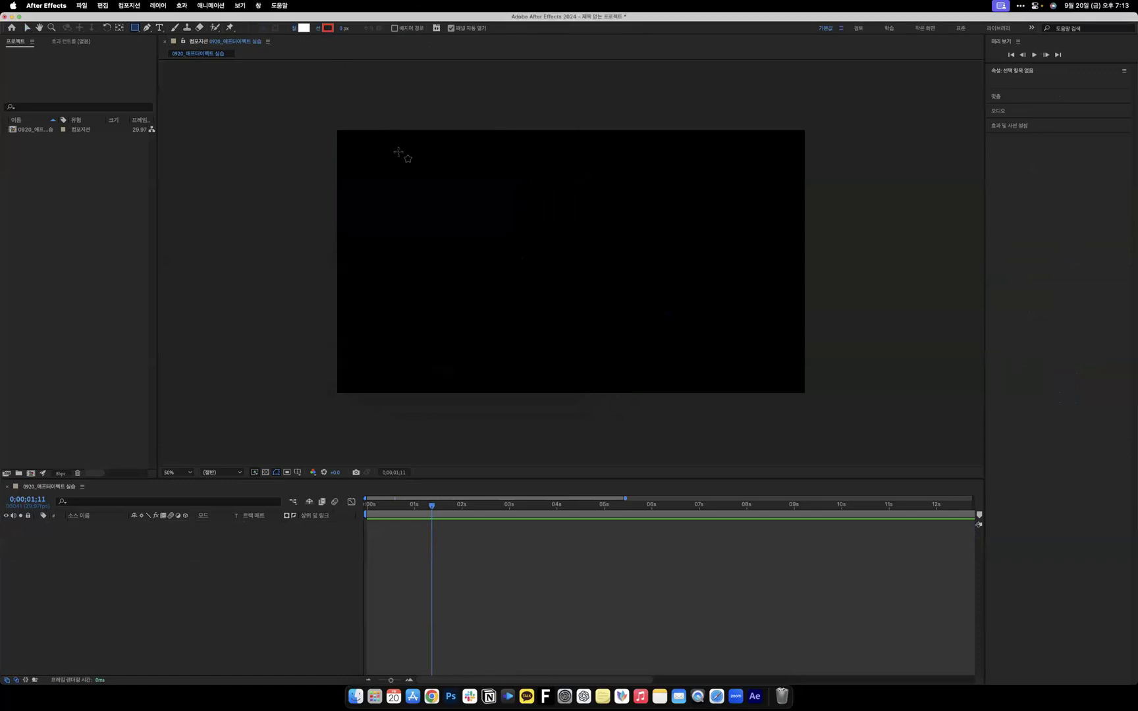
pyautogui.click(318, 29)
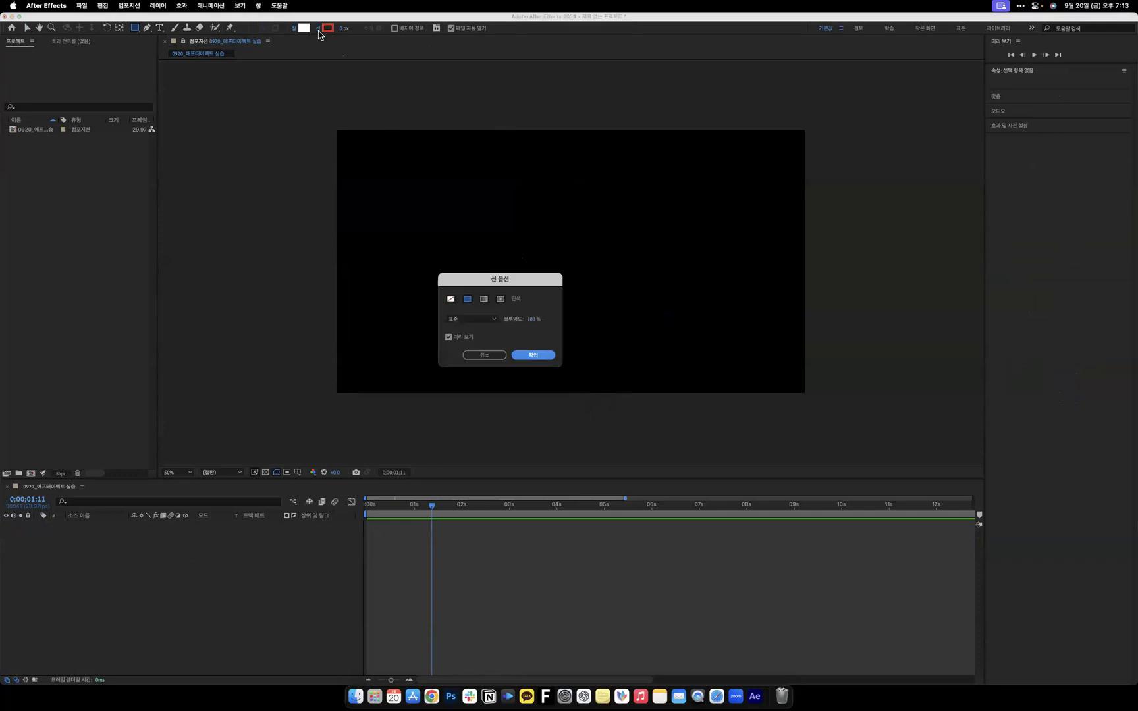
pyautogui.click(449, 300)
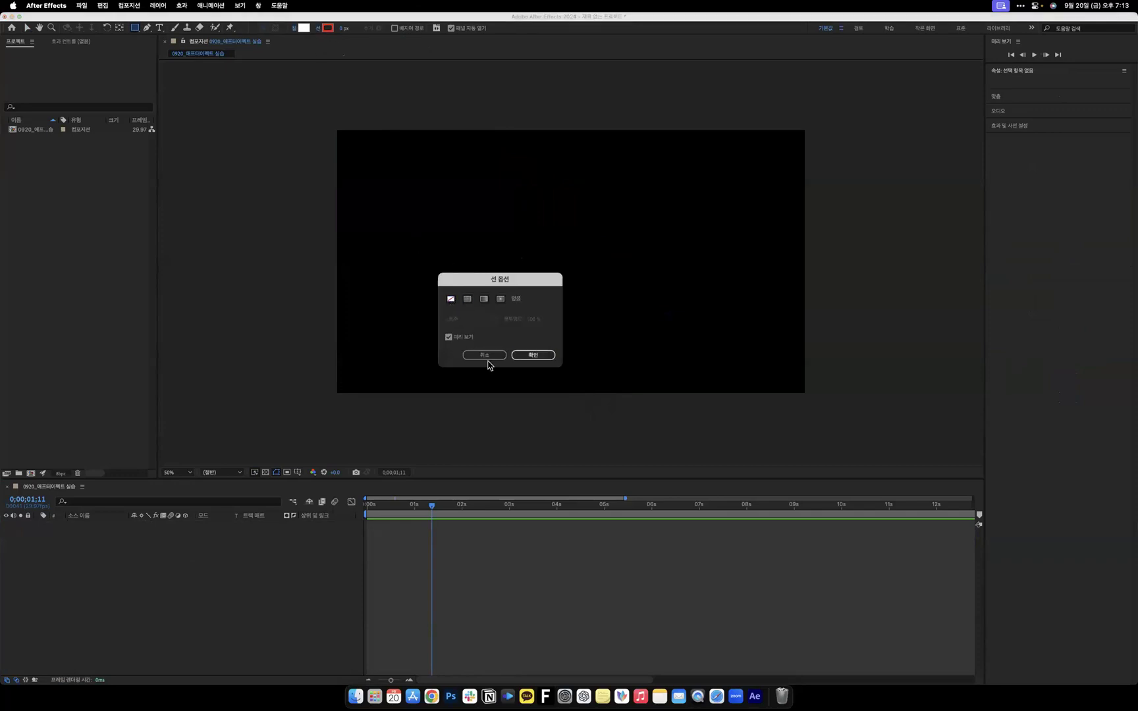
pyautogui.click(524, 357)
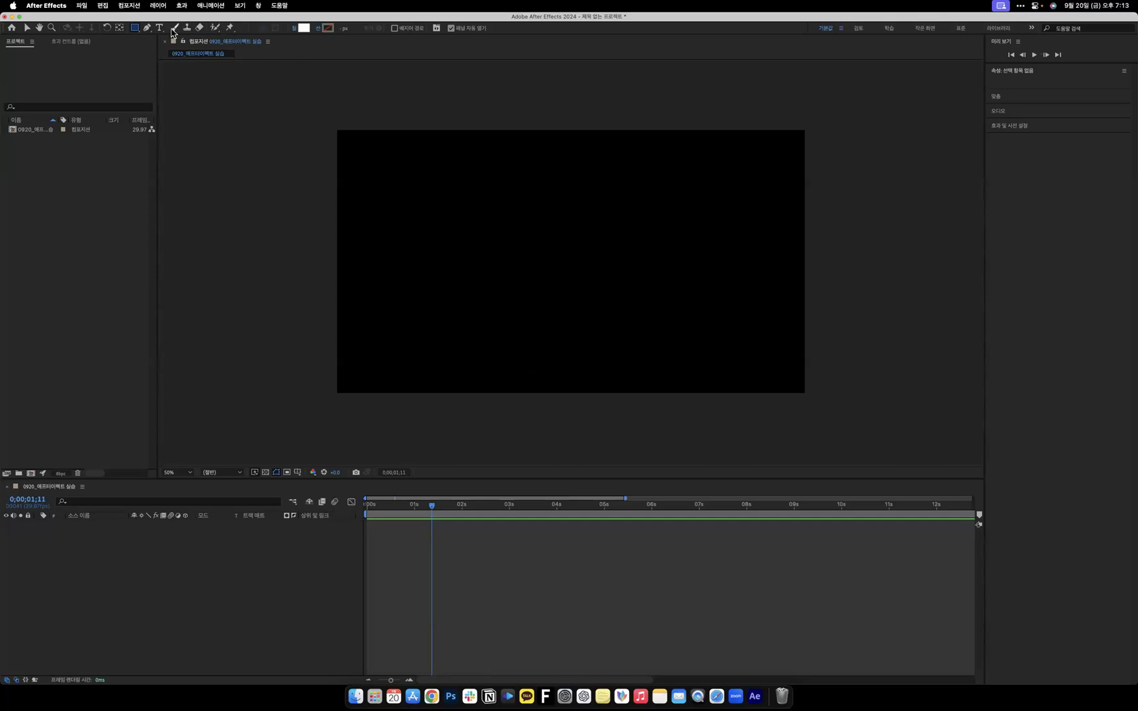
pyautogui.moveTo(337, 130)
pyautogui.mouseDown()
pyautogui.moveTo(501, 389)
pyautogui.moveTo(478, 394)
pyautogui.mouseUp()
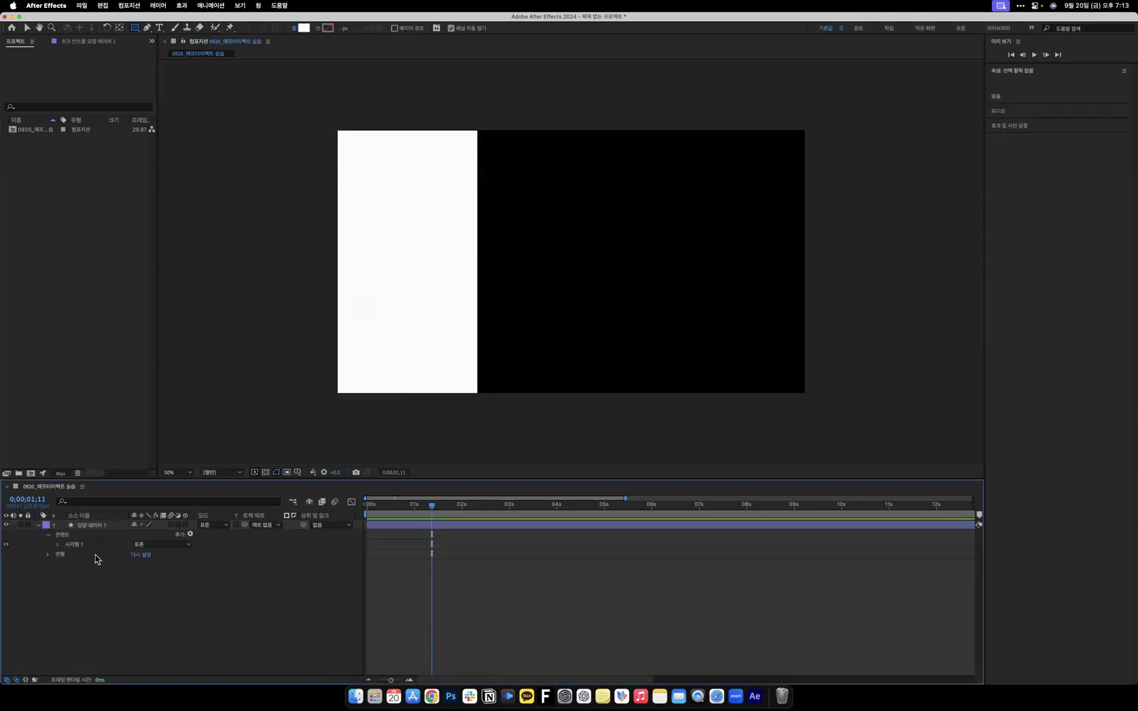
# Duplicate the white rectangle shape layer three times to get four identical layers.
pyautogui.click(38, 524)
pyautogui.click(82, 527)
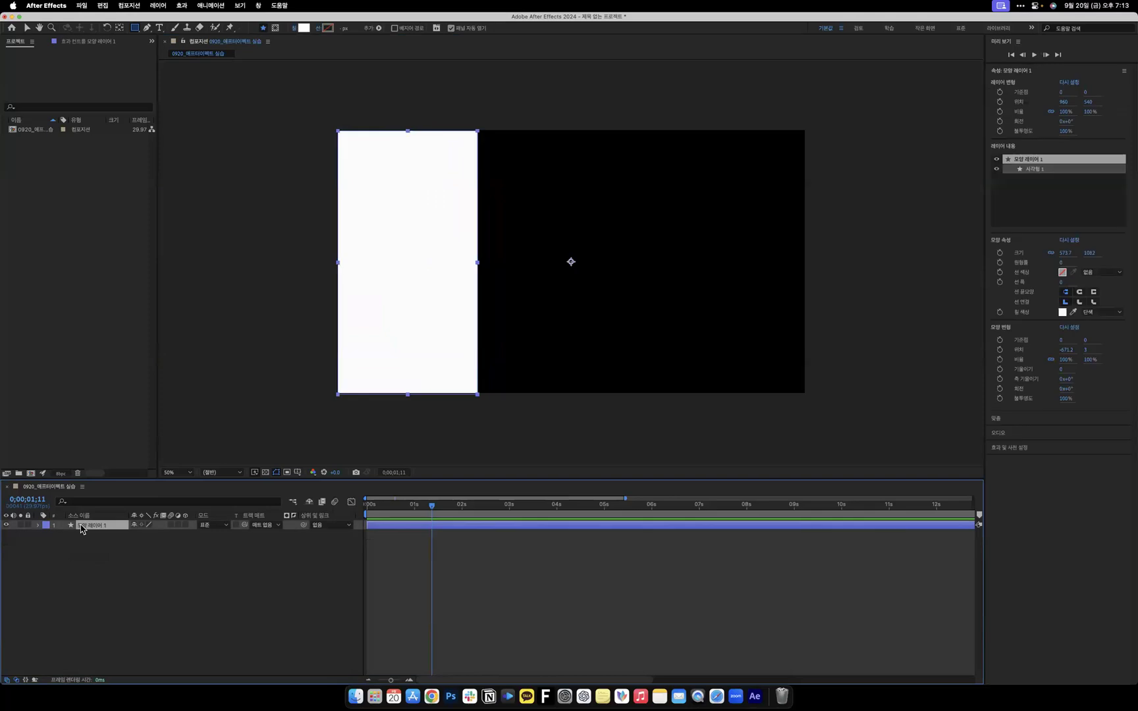
pyautogui.press('super+d')
pyautogui.press('super+d')
pyautogui.press('super+d')
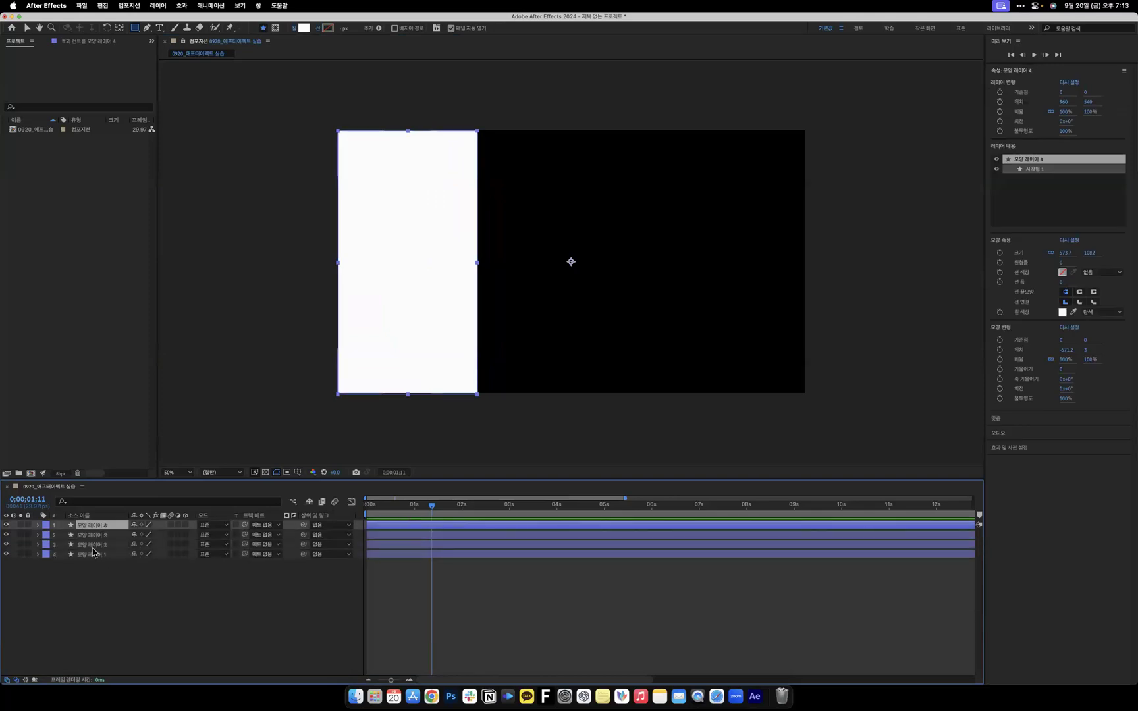
pyautogui.click(97, 553)
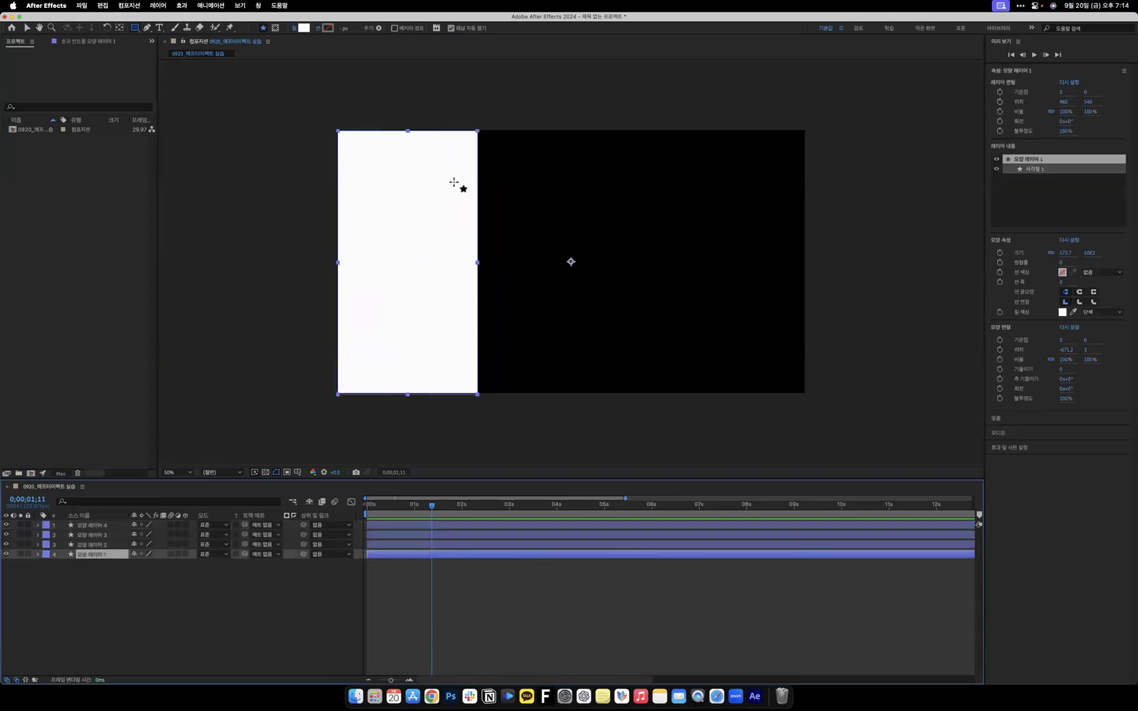
pyautogui.click(91, 545)
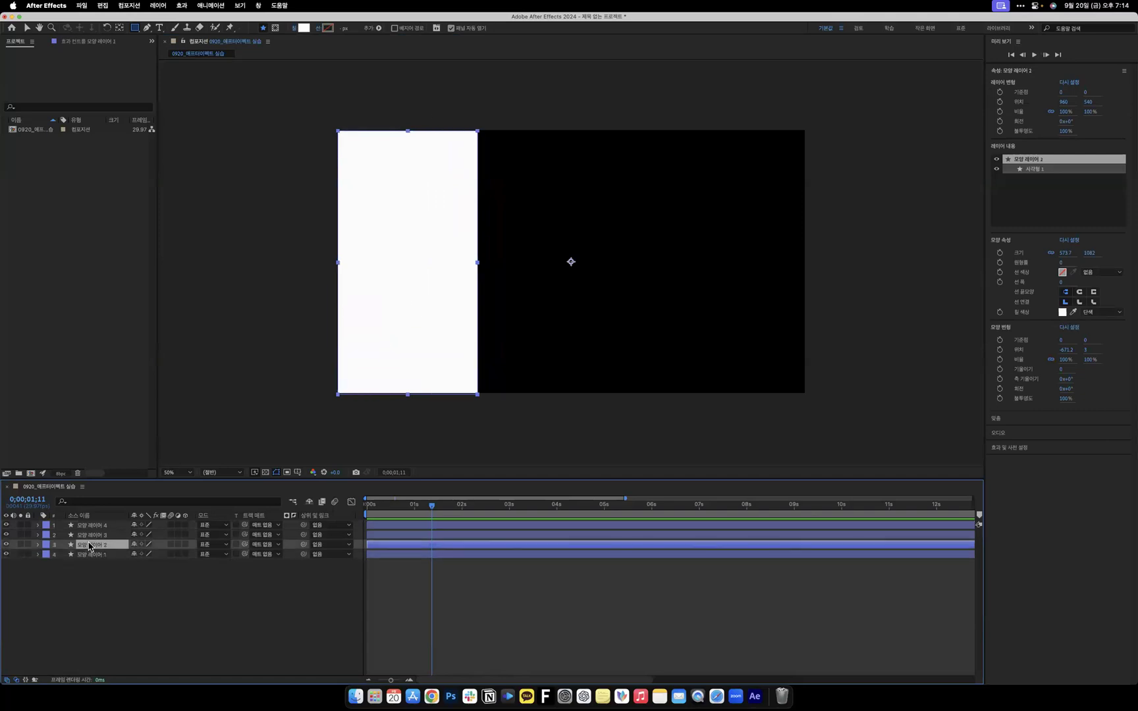
pyautogui.moveTo(389, 273); pyautogui.dragTo(454, 274)
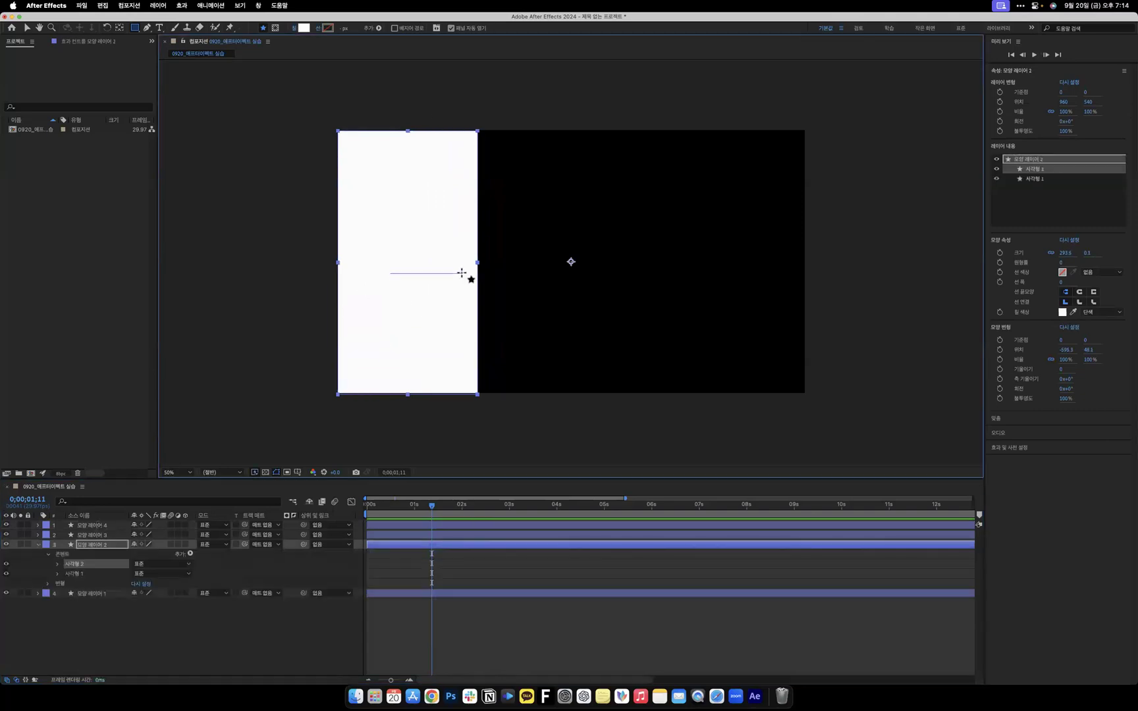
pyautogui.press('super+z')
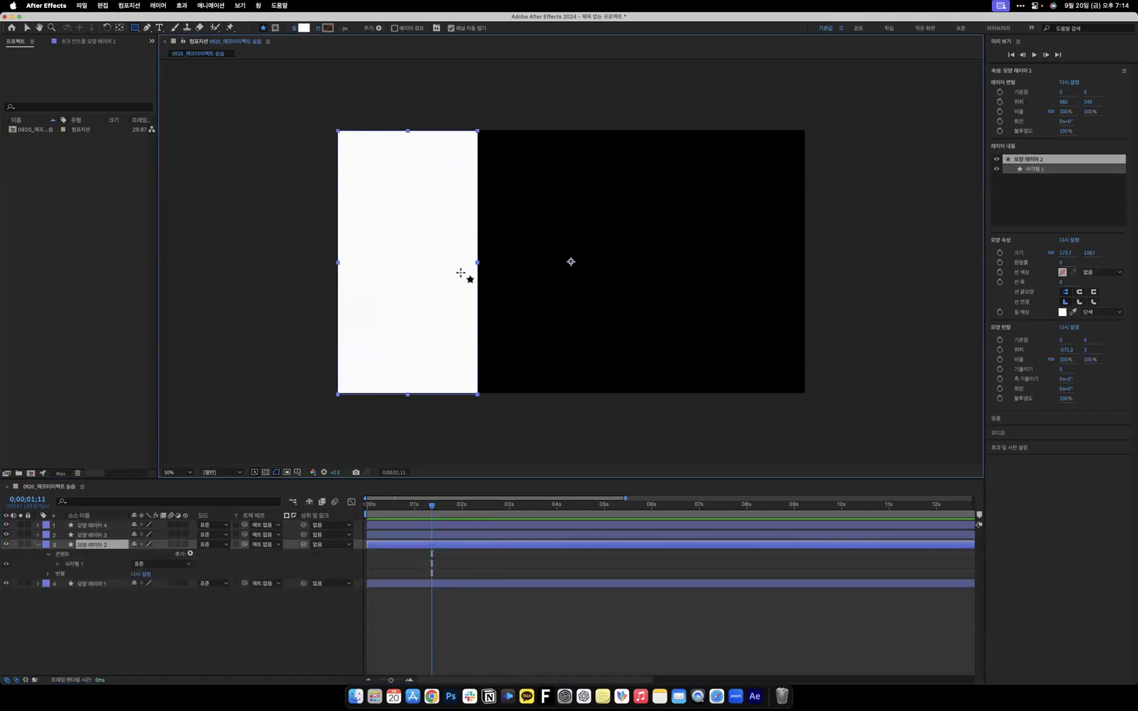
# With the Selection tool, move the three duplicate rectangles right to about X 1450, 1960 and 2316, covering the rest of the composition.
pyautogui.click(27, 28)
pyautogui.click(100, 551)
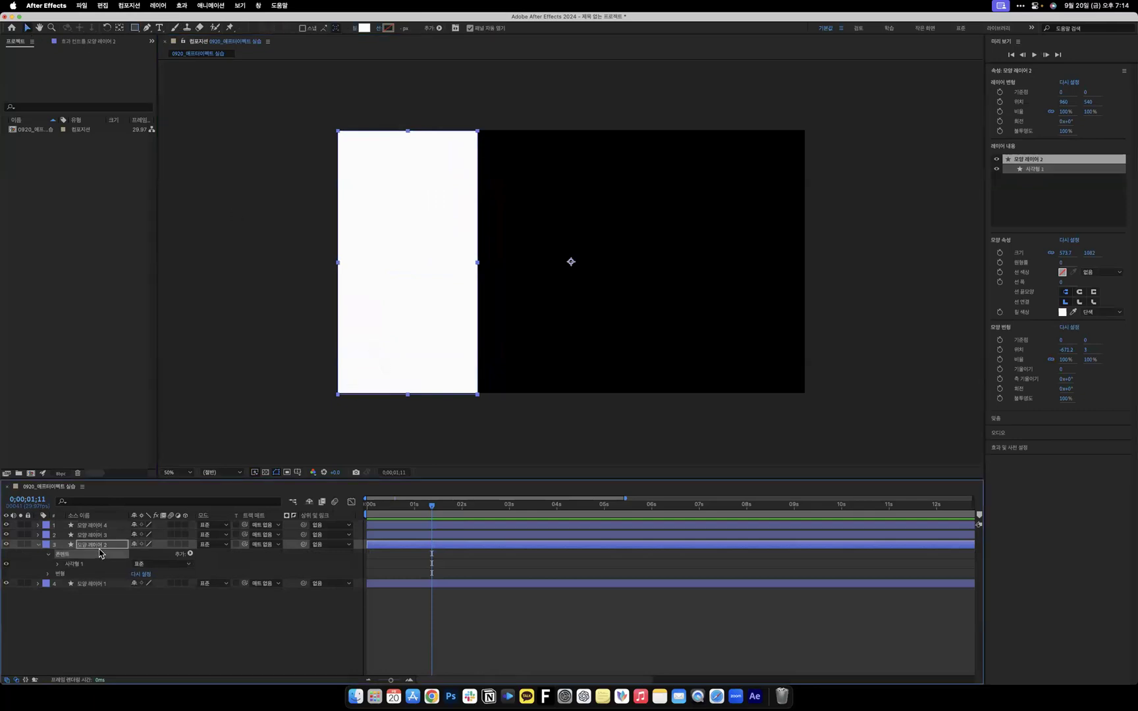
pyautogui.moveTo(426, 305); pyautogui.dragTo(527, 301)
pyautogui.click(96, 534)
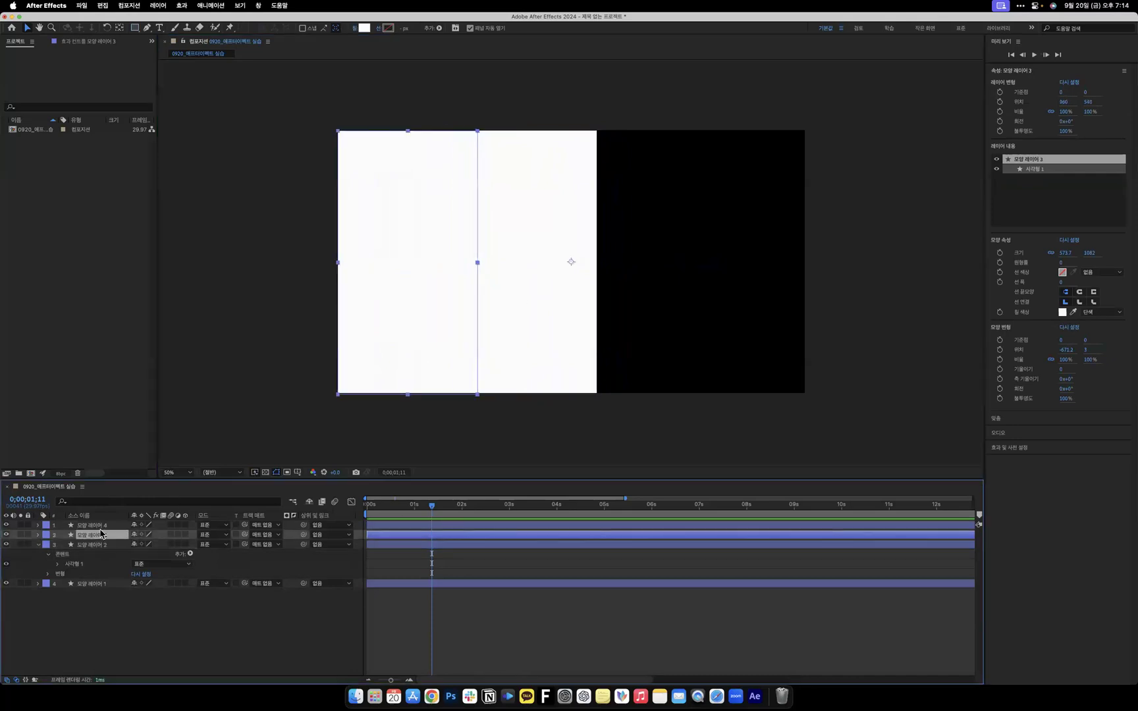
pyautogui.moveTo(557, 239); pyautogui.dragTo(652, 237)
pyautogui.click(99, 525)
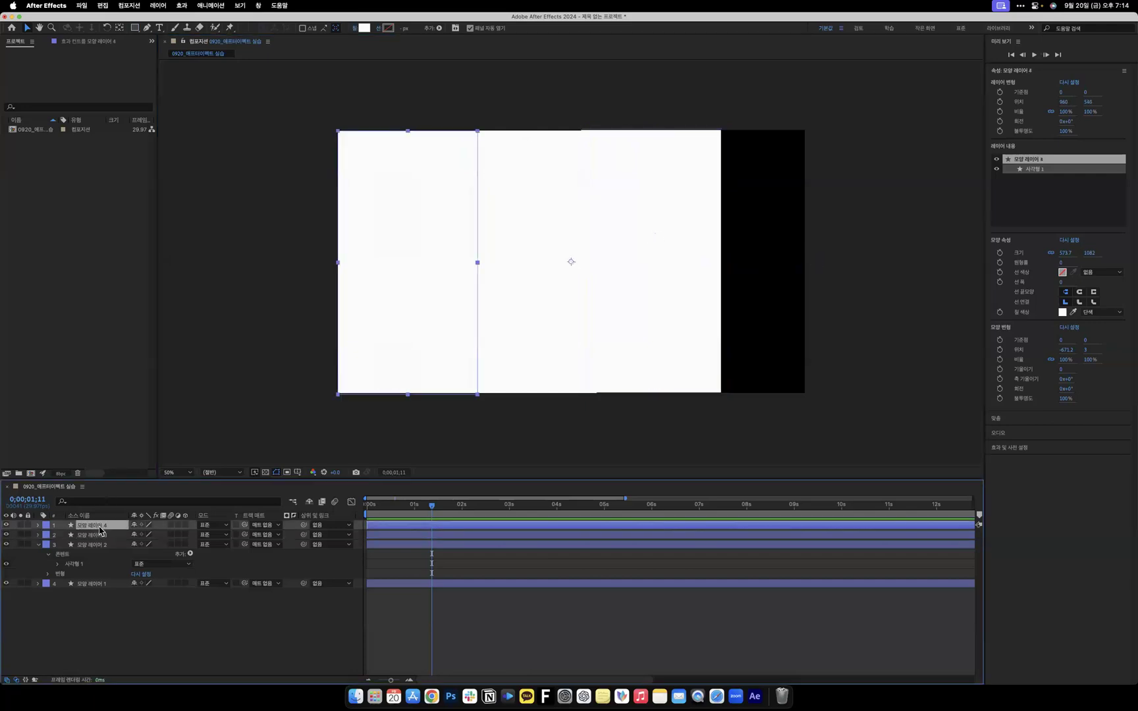
pyautogui.moveTo(393, 319); pyautogui.dragTo(720, 304)
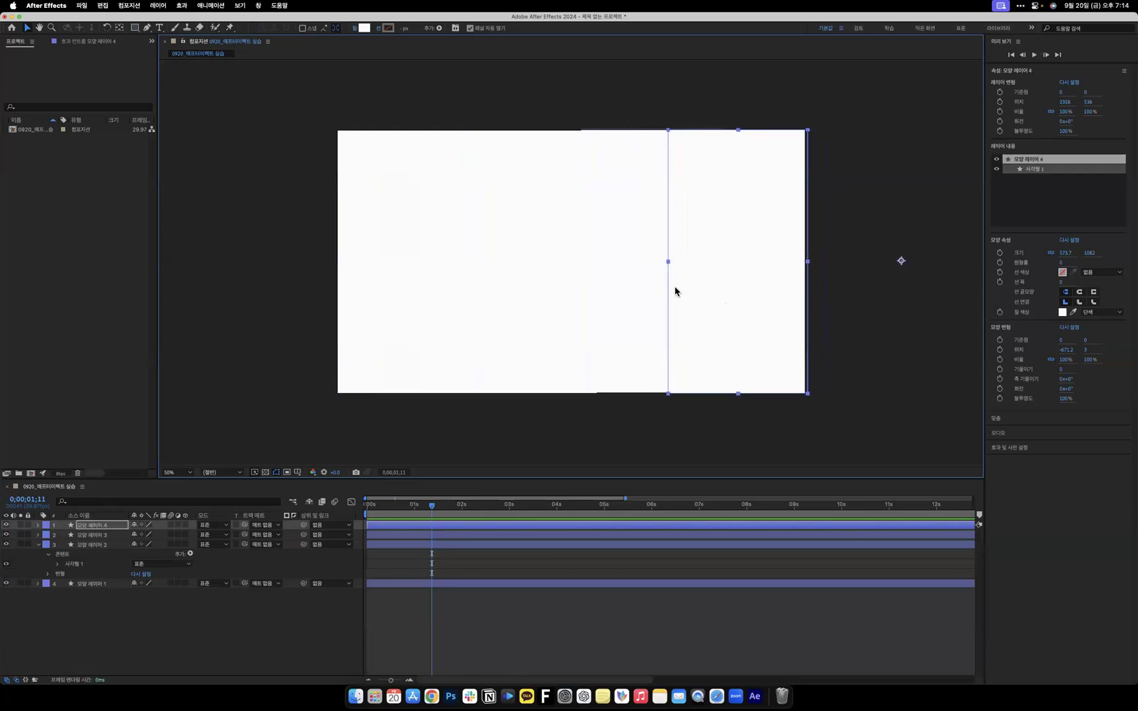
pyautogui.click(612, 280)
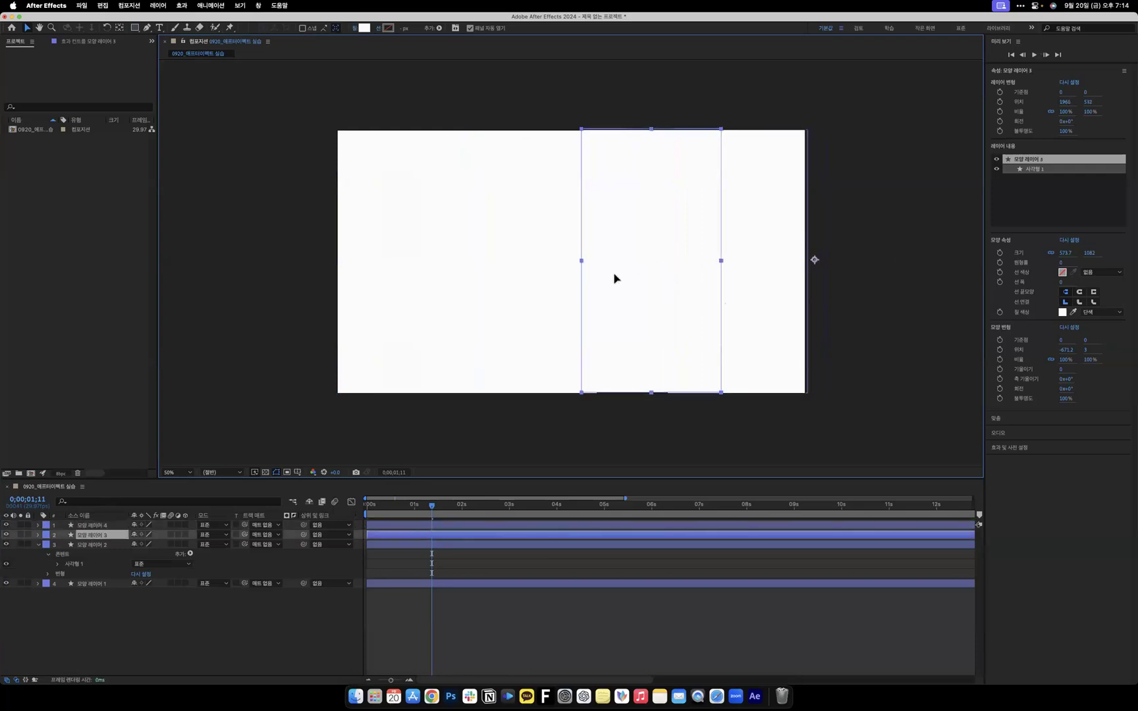
pyautogui.click(564, 445)
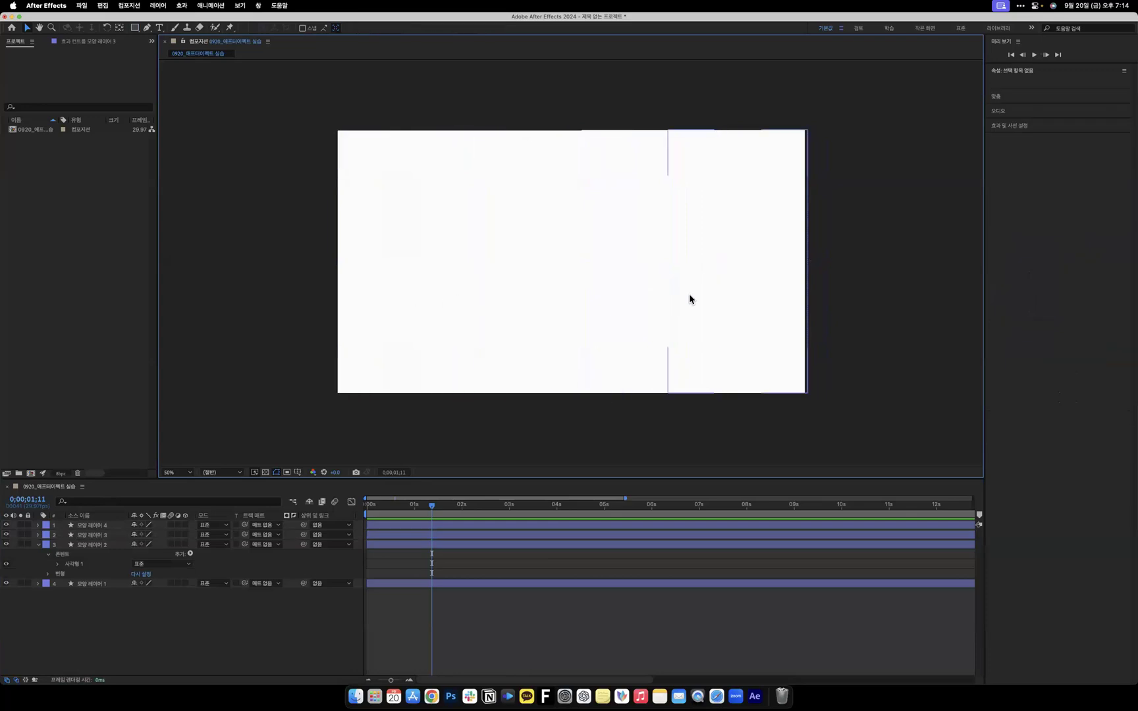
# Change the fill color of the second rectangle, shape layer 2, to red F40000.
pyautogui.click(99, 543)
pyautogui.click(100, 525)
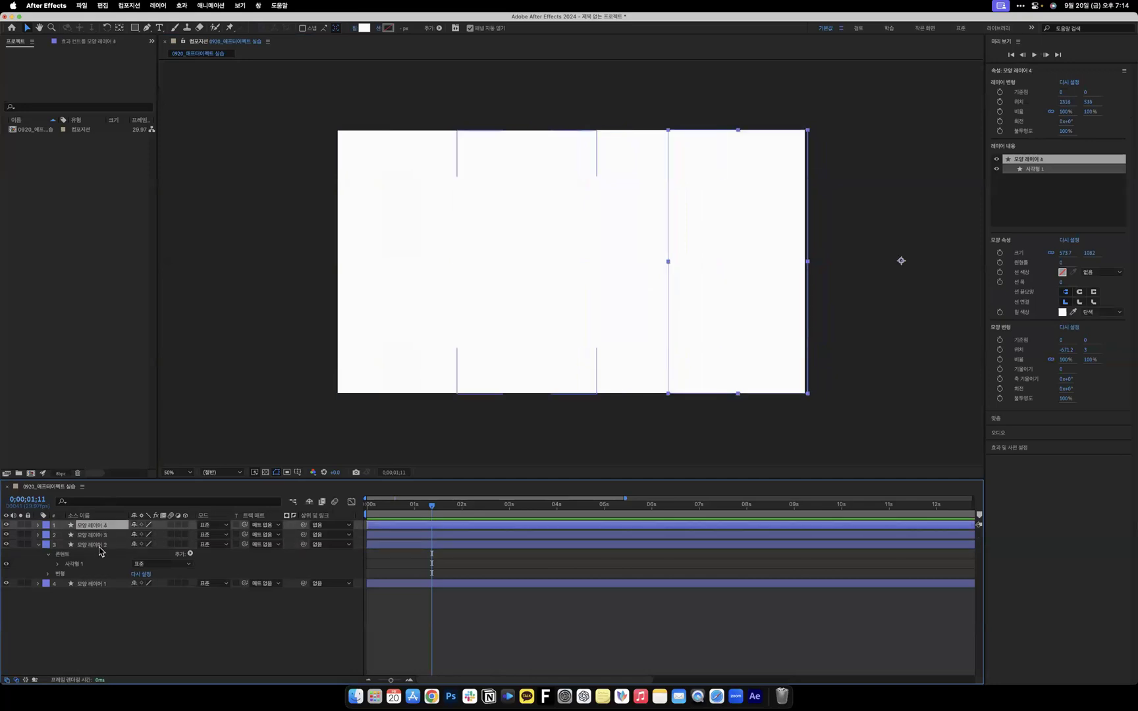
pyautogui.click(99, 545)
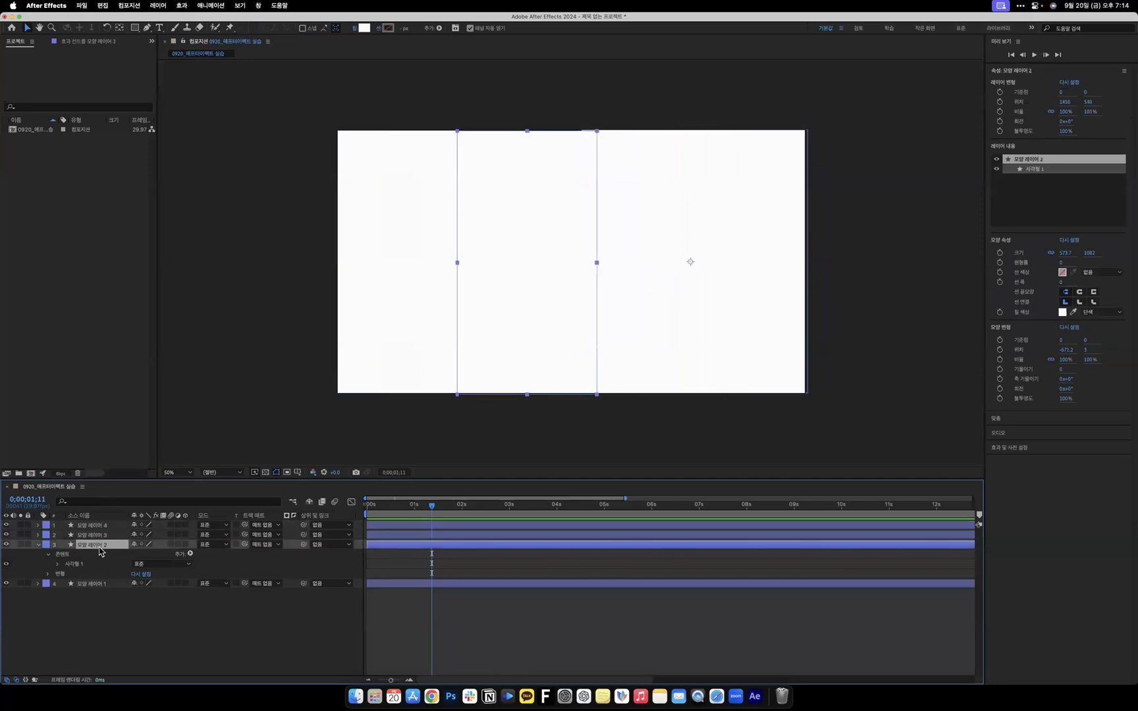
pyautogui.click(365, 28)
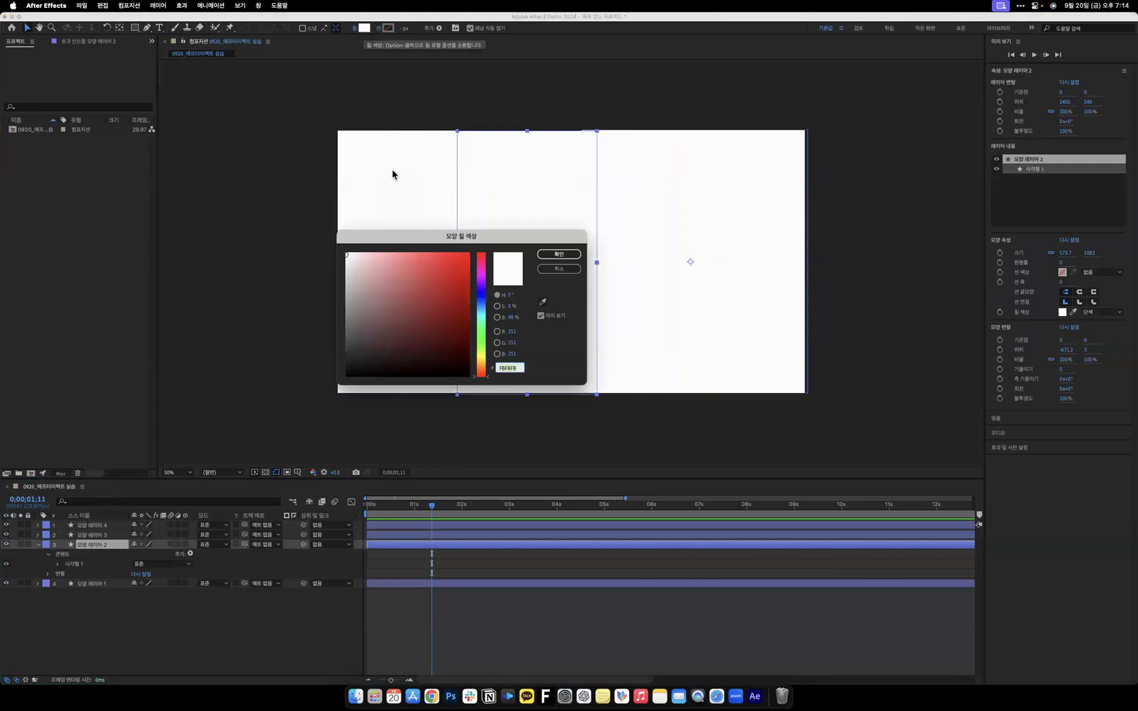
pyautogui.click(446, 256)
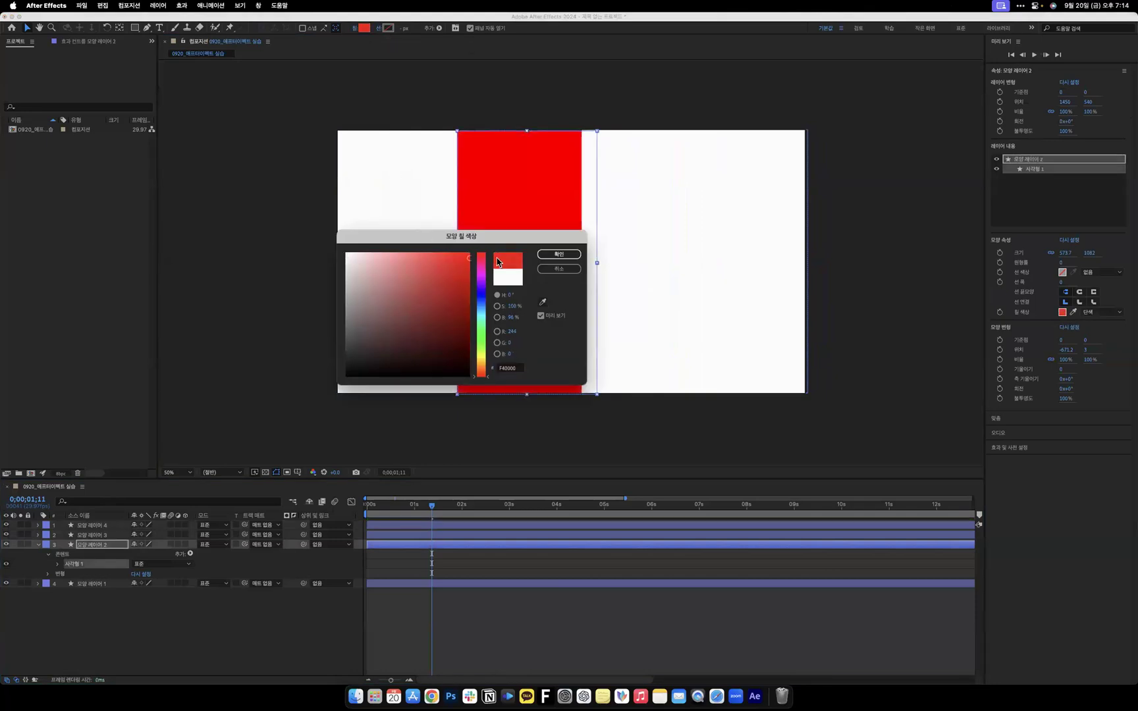
pyautogui.click(558, 254)
# Change the fill color of the rightmost rectangle, shape layer 4, to bright red and deselect it.
pyautogui.click(698, 368)
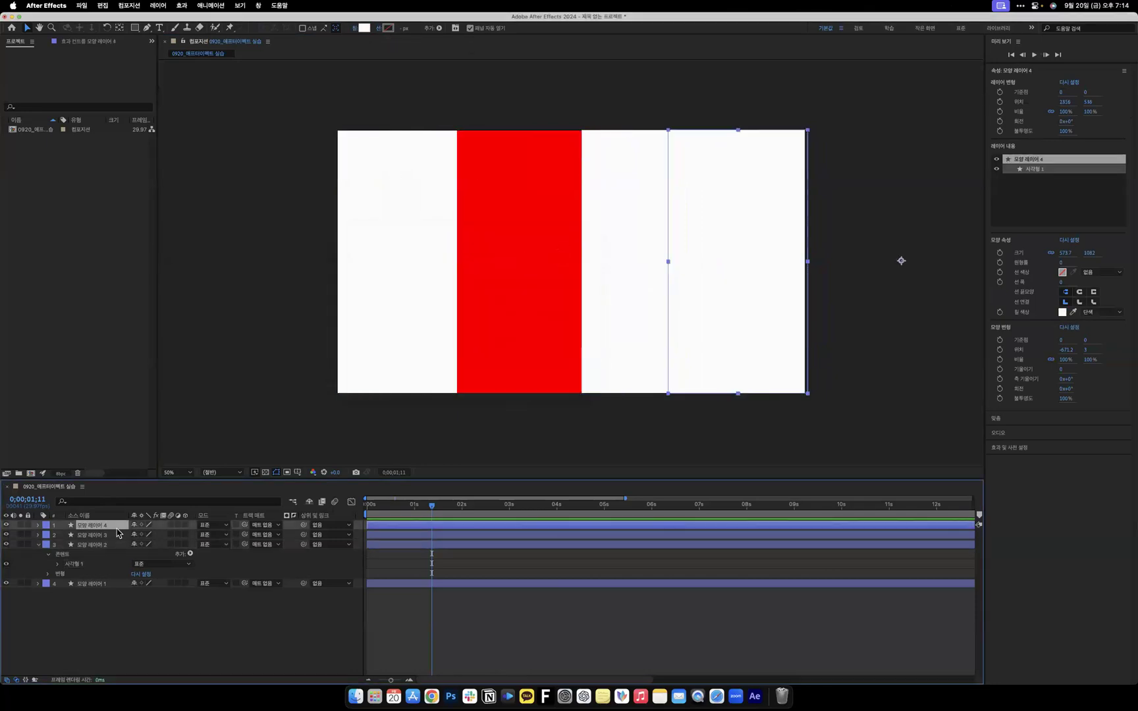
pyautogui.click(364, 30)
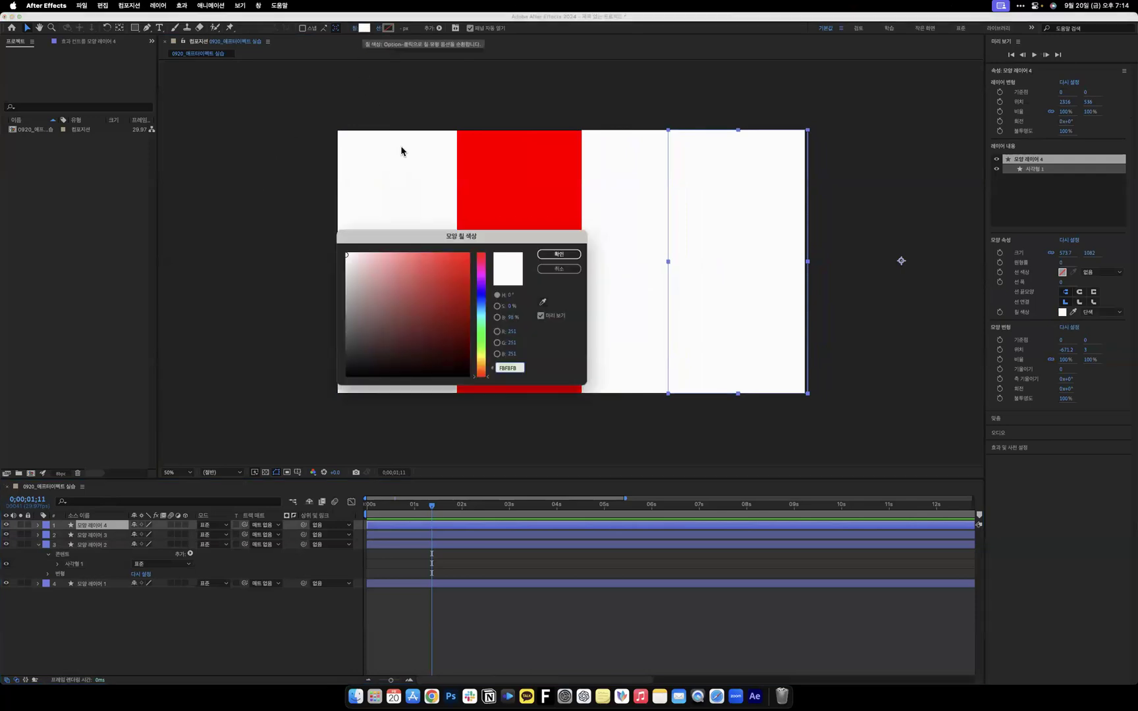
pyautogui.click(466, 256)
pyautogui.click(558, 254)
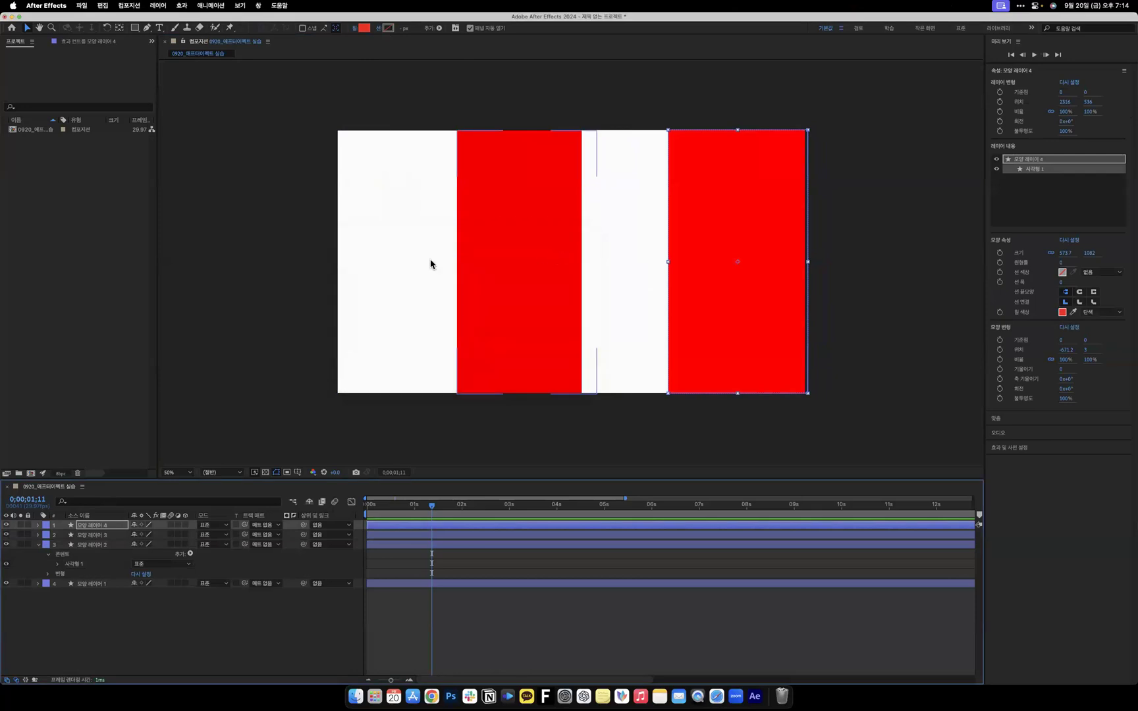
pyautogui.click(203, 299)
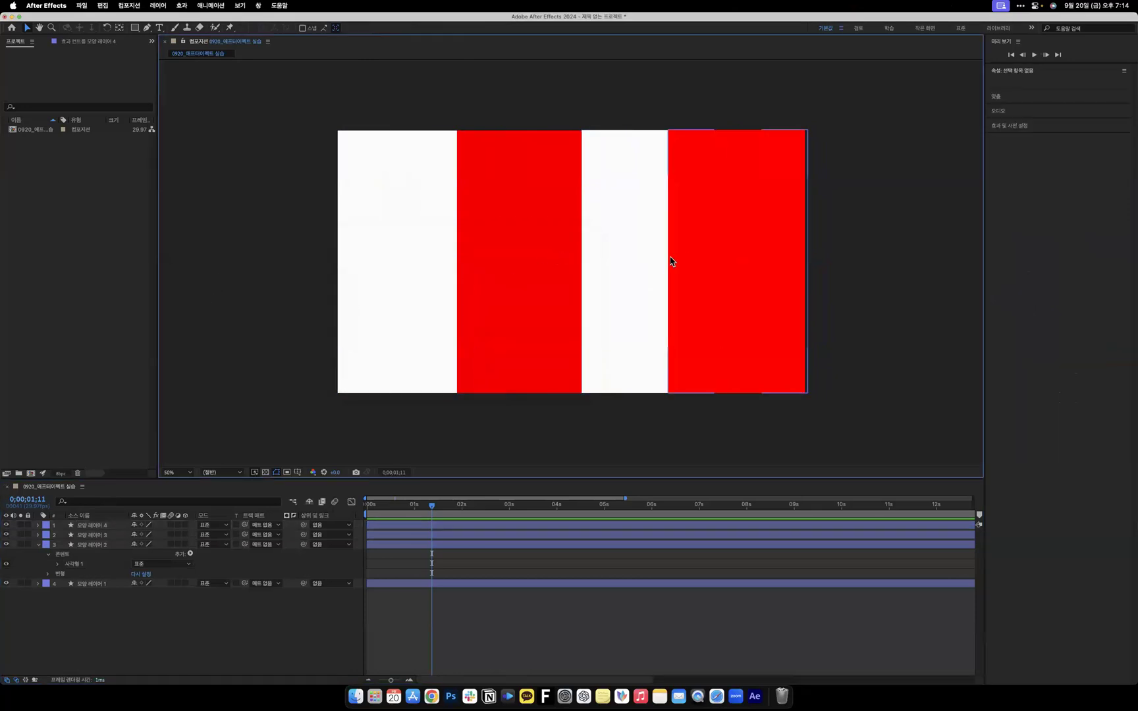
# Shift shape layers 2, 3 and 4 sideways so the alternating white and red stripes have roughly even visible widths.
pyautogui.moveTo(492, 224); pyautogui.dragTo(463, 216)
pyautogui.moveTo(622, 236); pyautogui.dragTo(596, 236)
pyautogui.moveTo(734, 246); pyautogui.dragTo(764, 250)
pyautogui.moveTo(673, 261); pyautogui.dragTo(685, 262)
pyautogui.moveTo(518, 264); pyautogui.dragTo(533, 263)
pyautogui.moveTo(717, 271); pyautogui.dragTo(714, 266)
pyautogui.click(814, 451)
pyautogui.moveTo(515, 320); pyautogui.dragTo(516, 322)
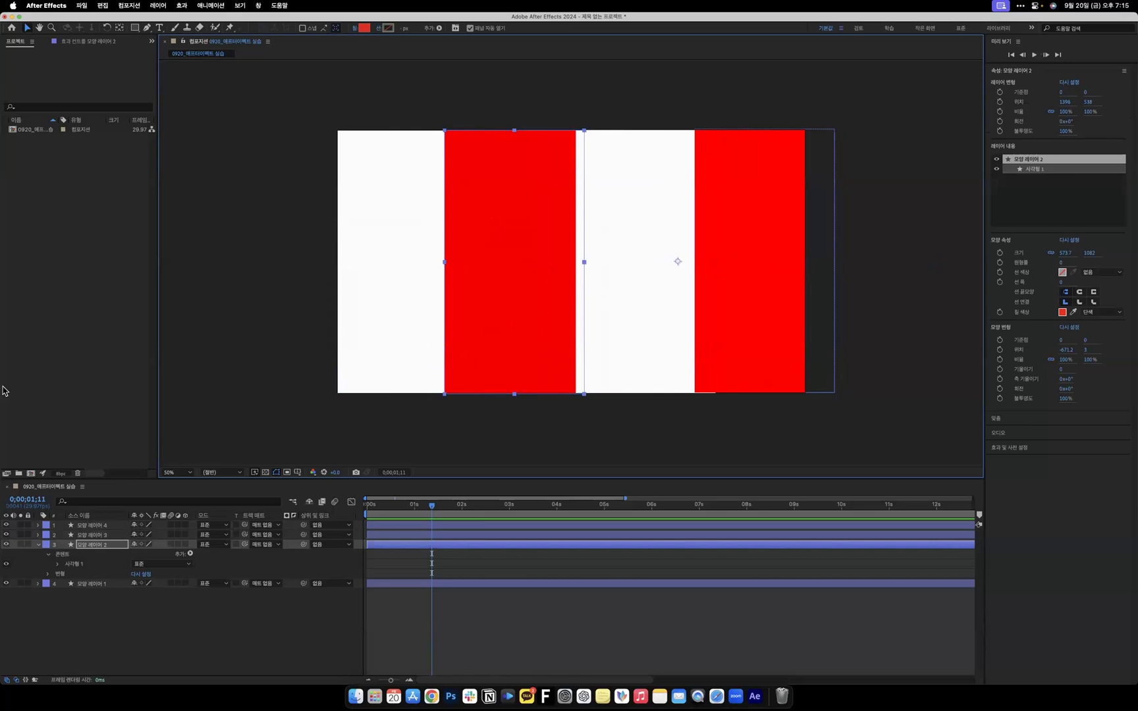
pyautogui.click(788, 302)
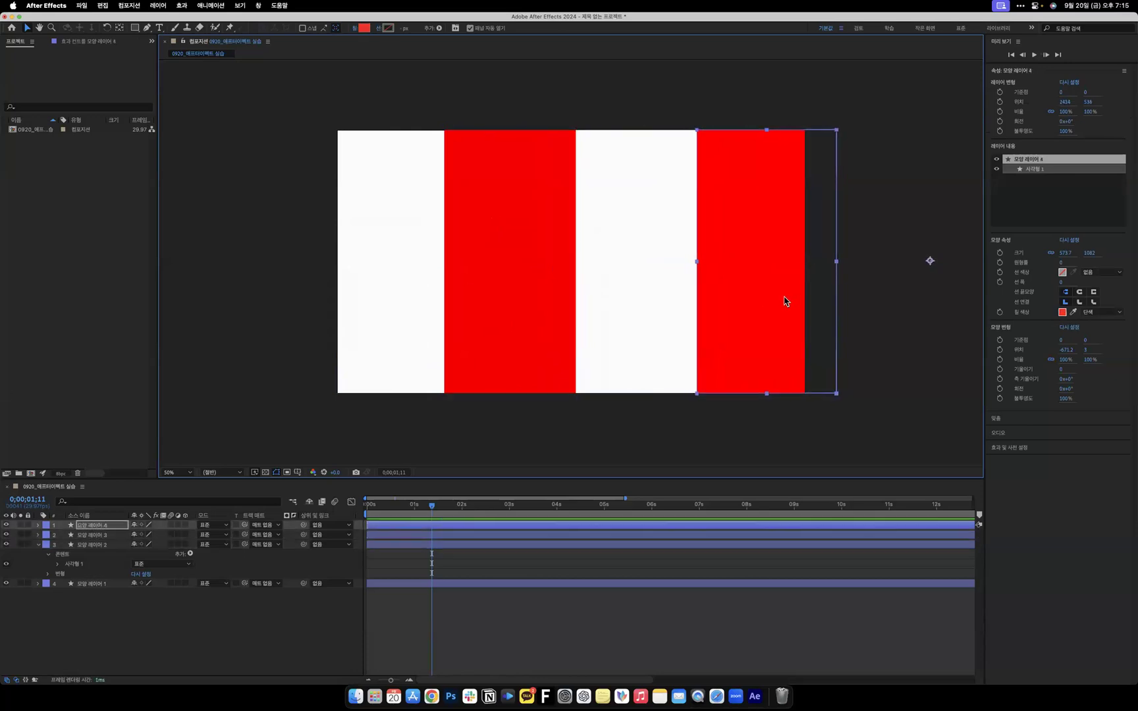
pyautogui.click(566, 445)
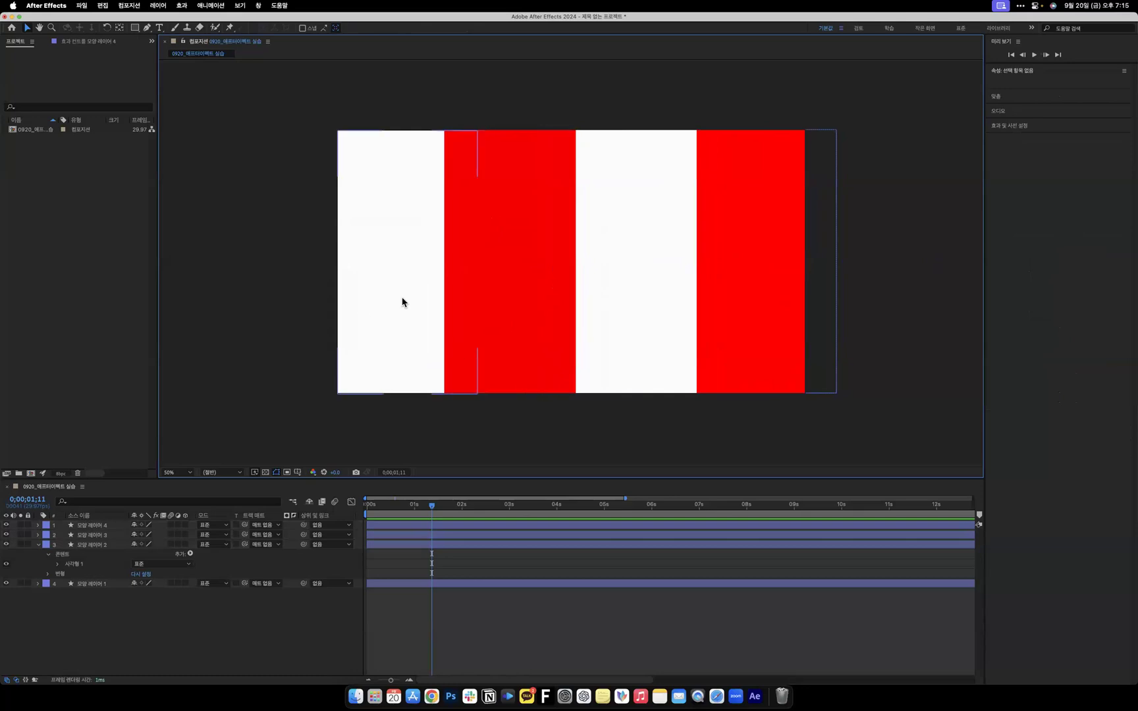
# Expand the transform properties of shape layer 1 and go to the start of the timeline.
pyautogui.click(39, 545)
pyautogui.click(103, 554)
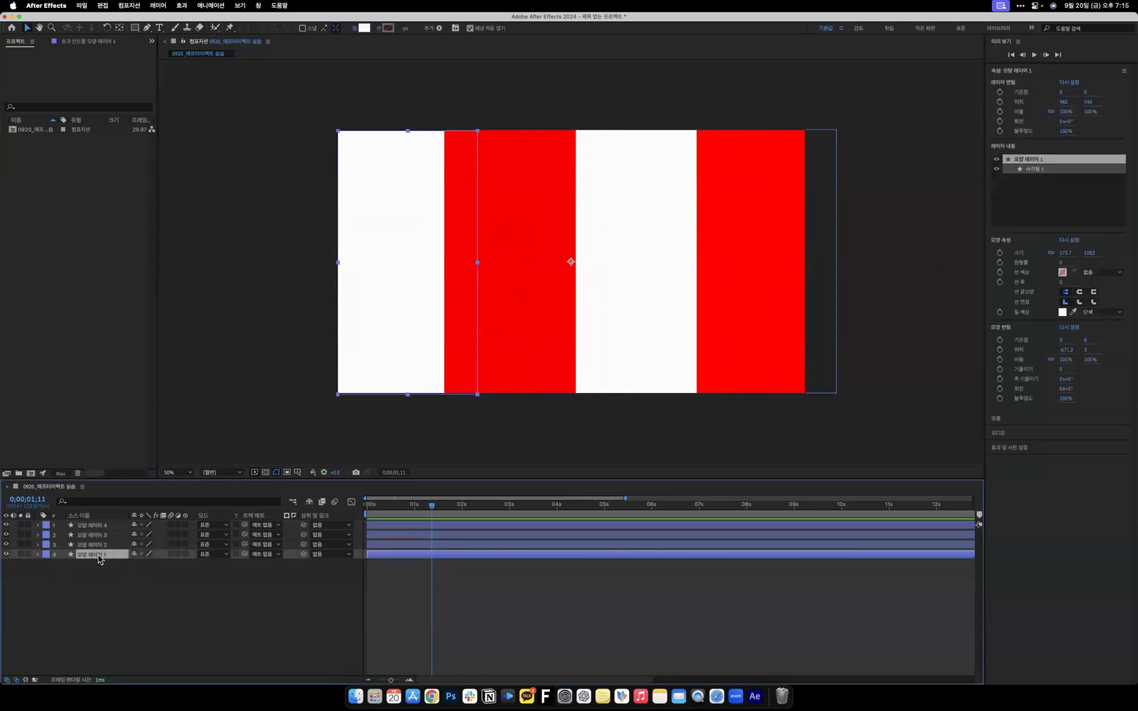
pyautogui.click(120, 595)
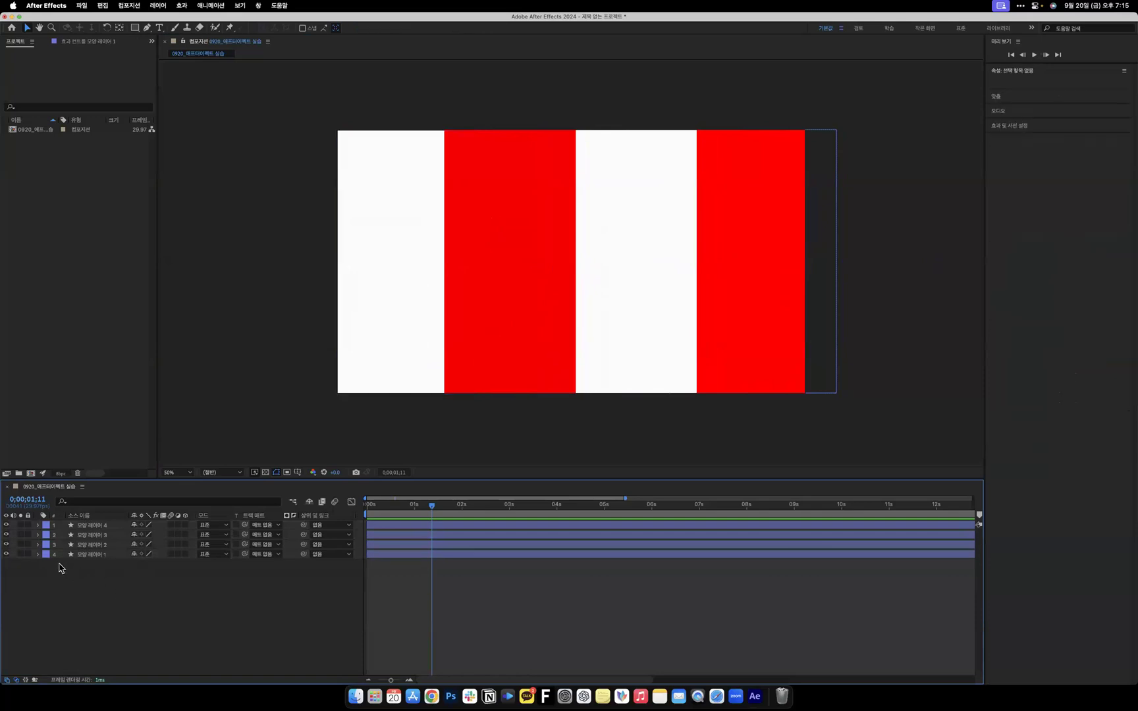
pyautogui.click(38, 554)
pyautogui.click(48, 584)
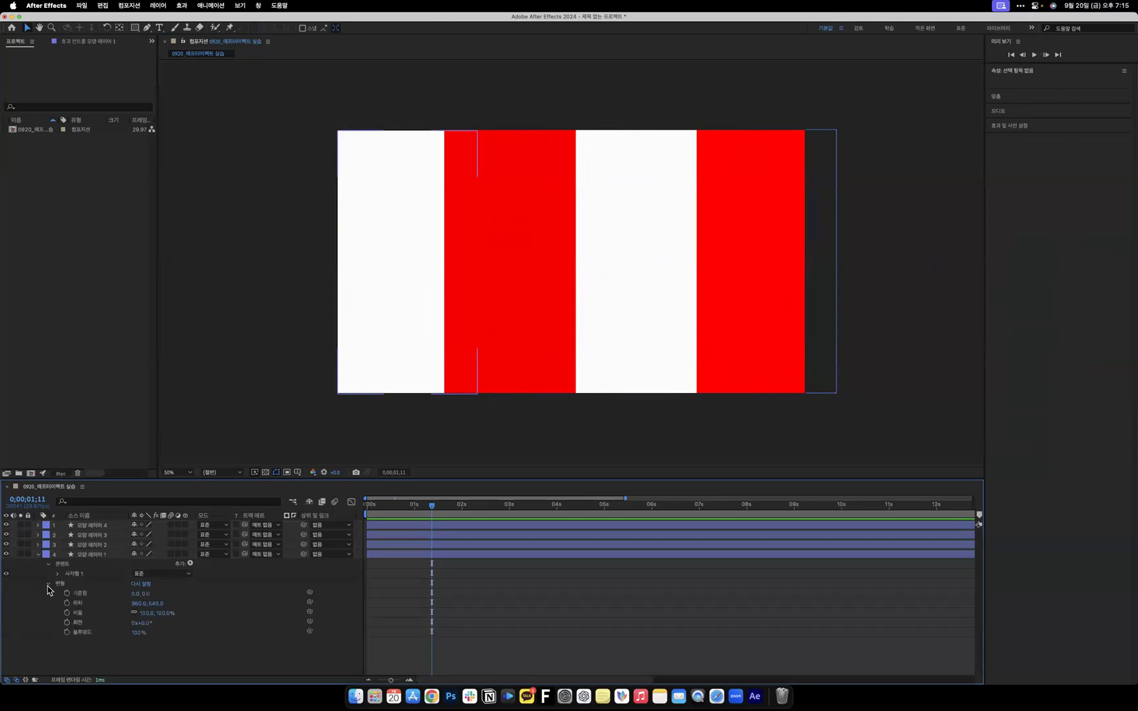
pyautogui.moveTo(432, 505); pyautogui.dragTo(355, 513)
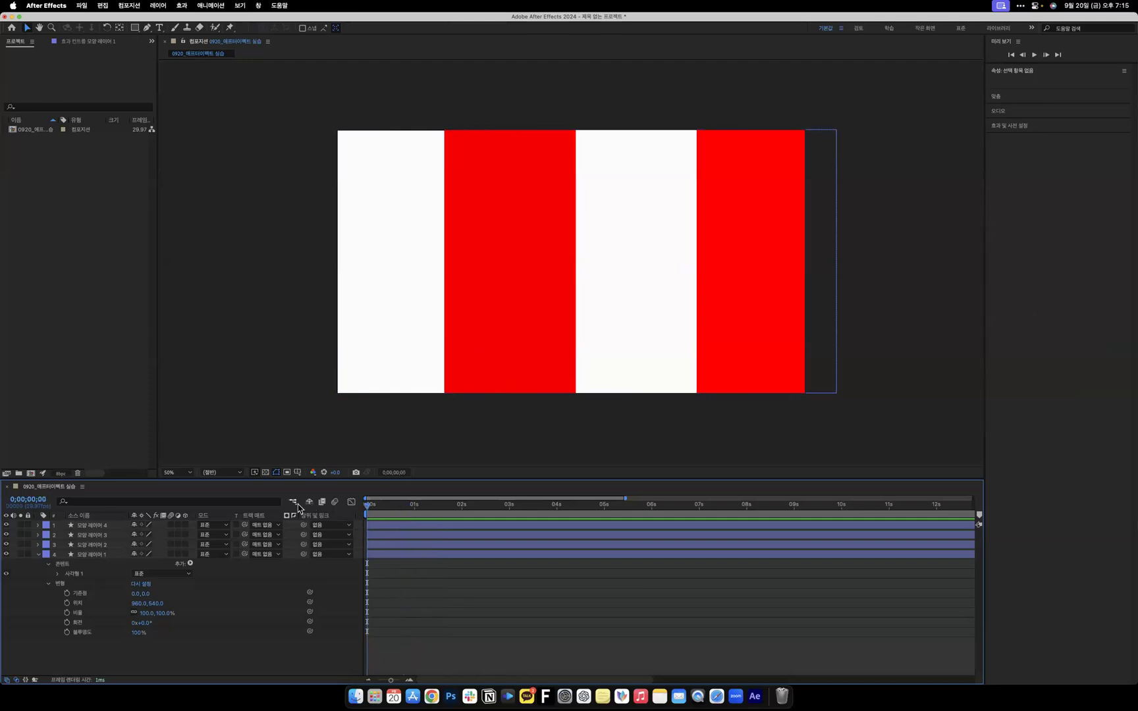
# Keyframe shape layer 1's position from about X 306, off the left edge, at 0 seconds to about X 958 at 1 second.
pyautogui.click(66, 603)
pyautogui.click(138, 603)
pyautogui.write('718')
pyautogui.press('Return')
pyautogui.click(138, 603)
pyautogui.write('423')
pyautogui.press('Return')
pyautogui.click(138, 604)
pyautogui.write('306')
pyautogui.press('Return')
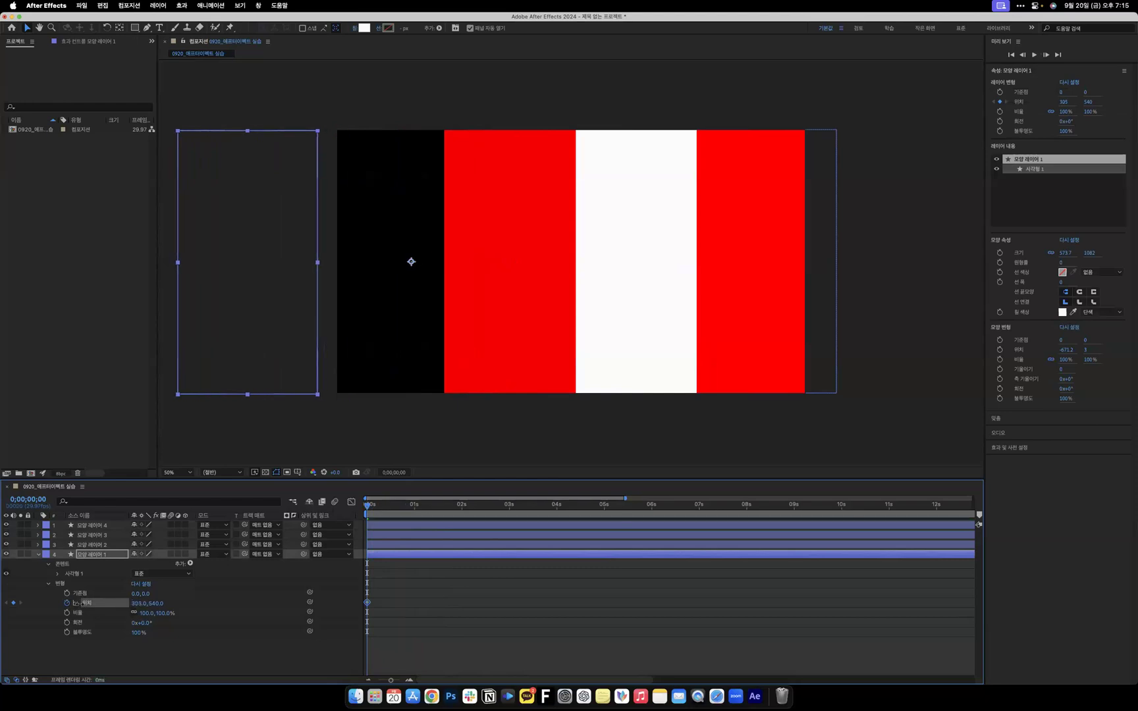
pyautogui.moveTo(402, 504); pyautogui.dragTo(414, 516)
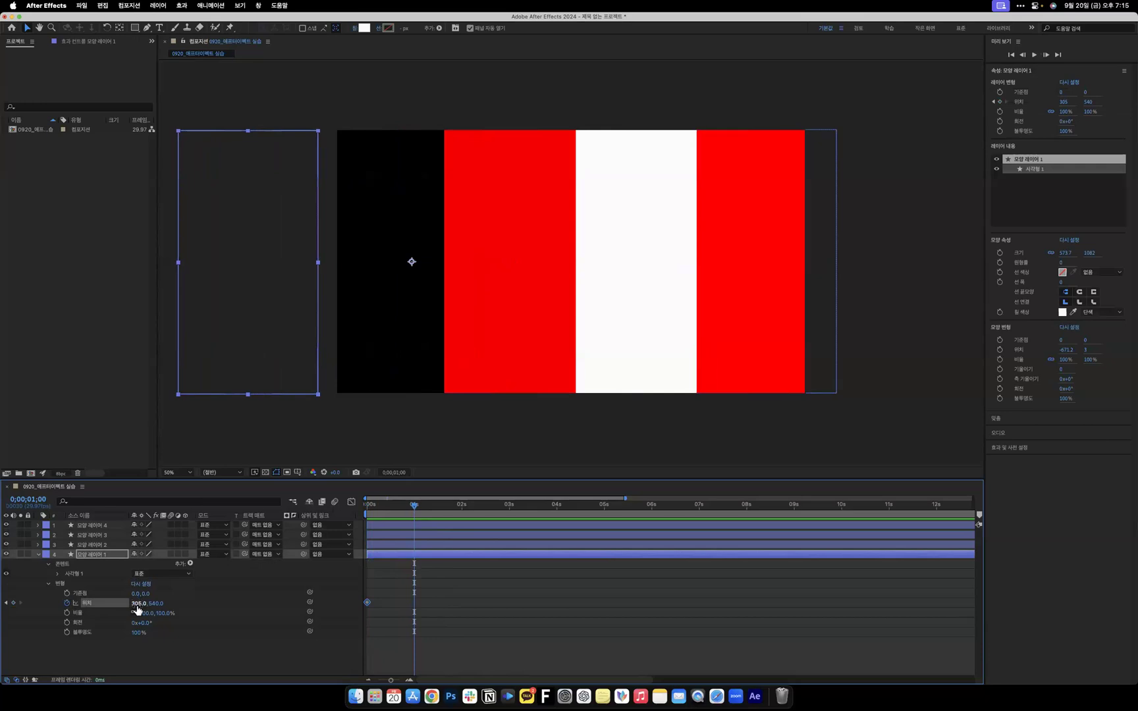
pyautogui.moveTo(138, 604); pyautogui.dragTo(456, 604)
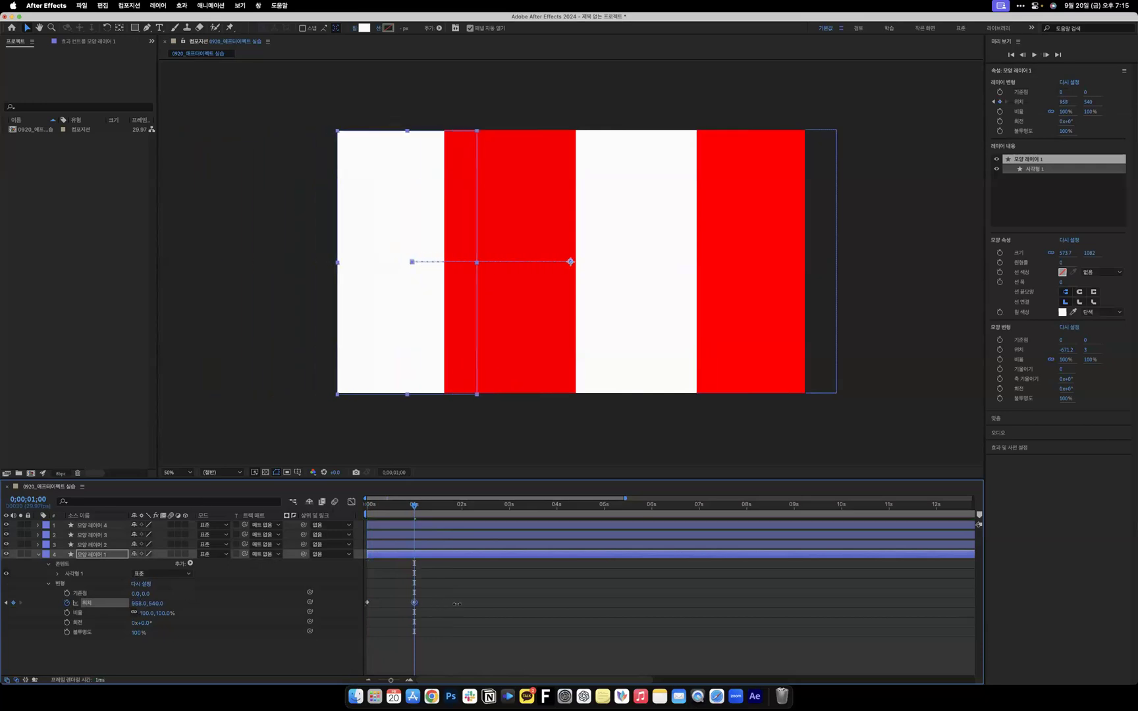
# Keyframe shape layer 2's position from about X 285, off the left edge, at 0 seconds to about X 1463 at 1 second.
pyautogui.click(38, 544)
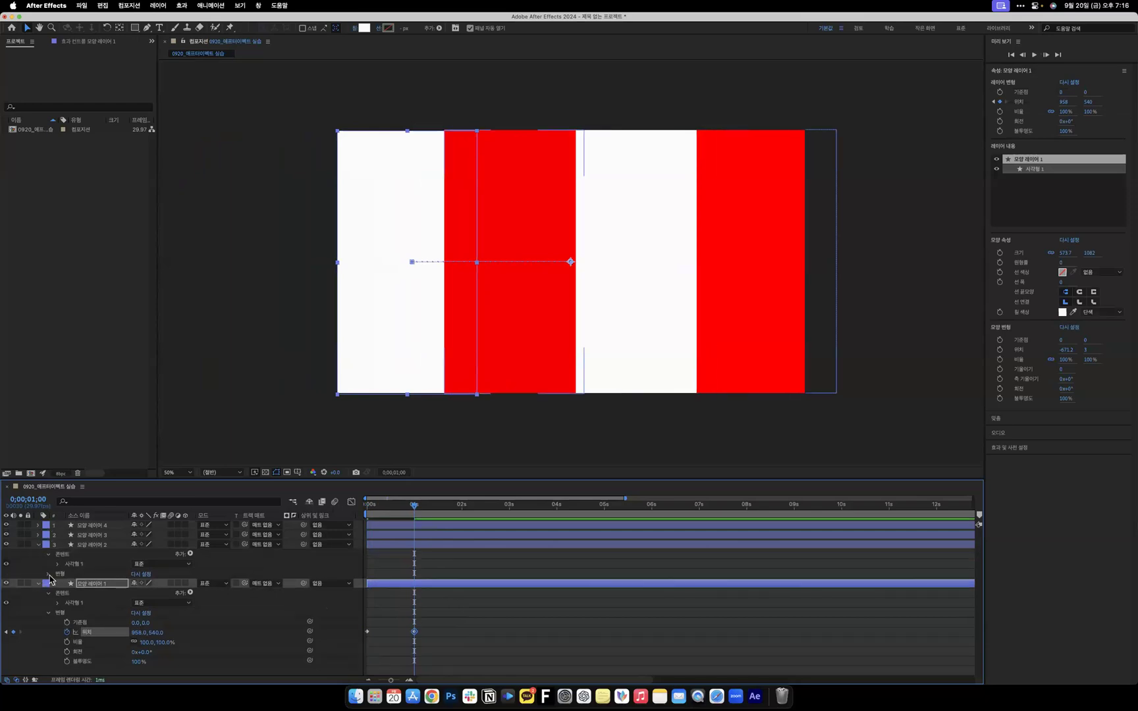
pyautogui.click(51, 575)
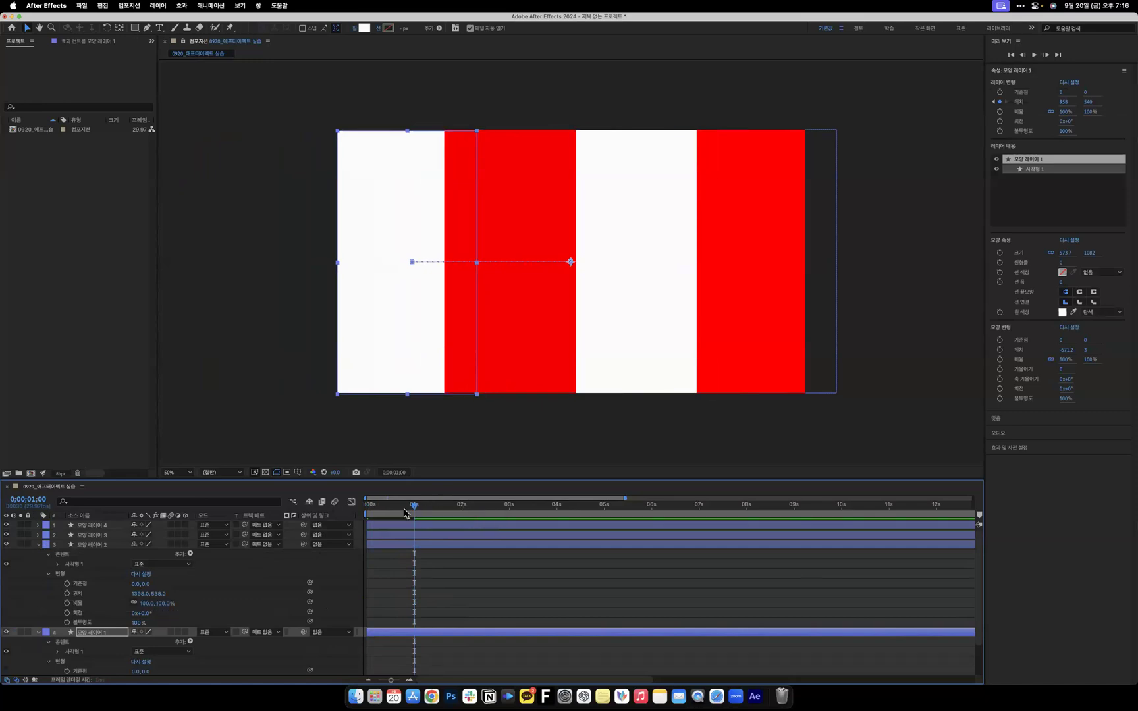
pyautogui.press('Home')
pyautogui.click(66, 593)
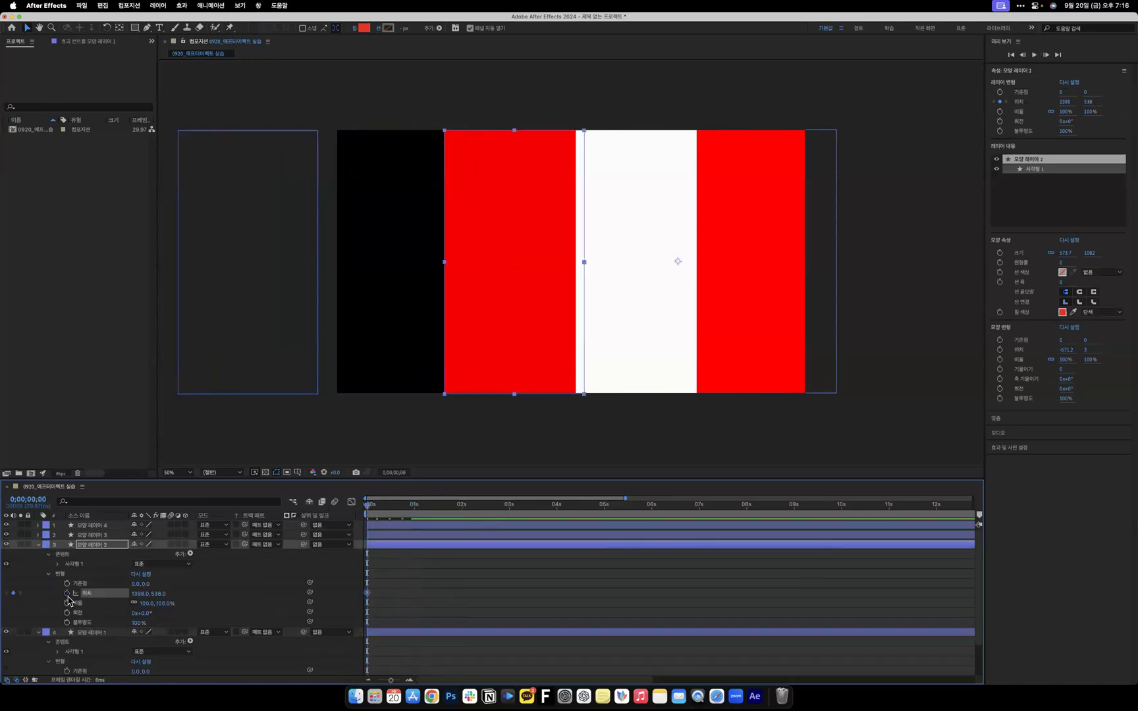
pyautogui.moveTo(141, 593); pyautogui.dragTo(7, 615)
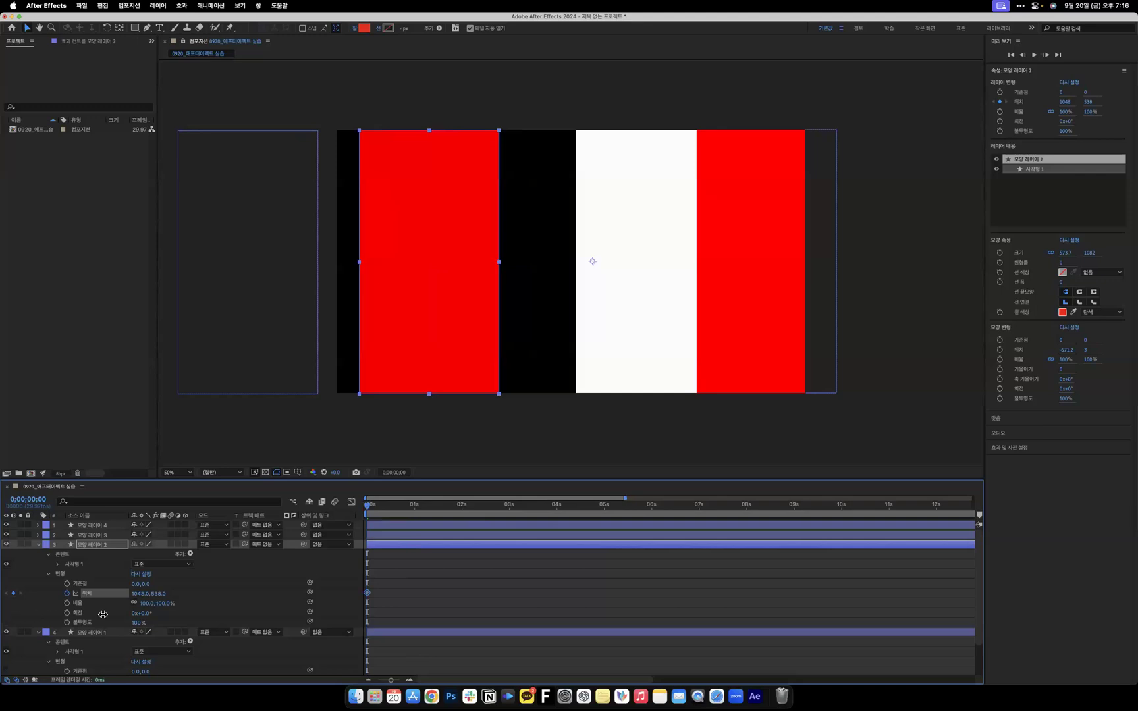
pyautogui.moveTo(137, 595); pyautogui.dragTo(7, 596)
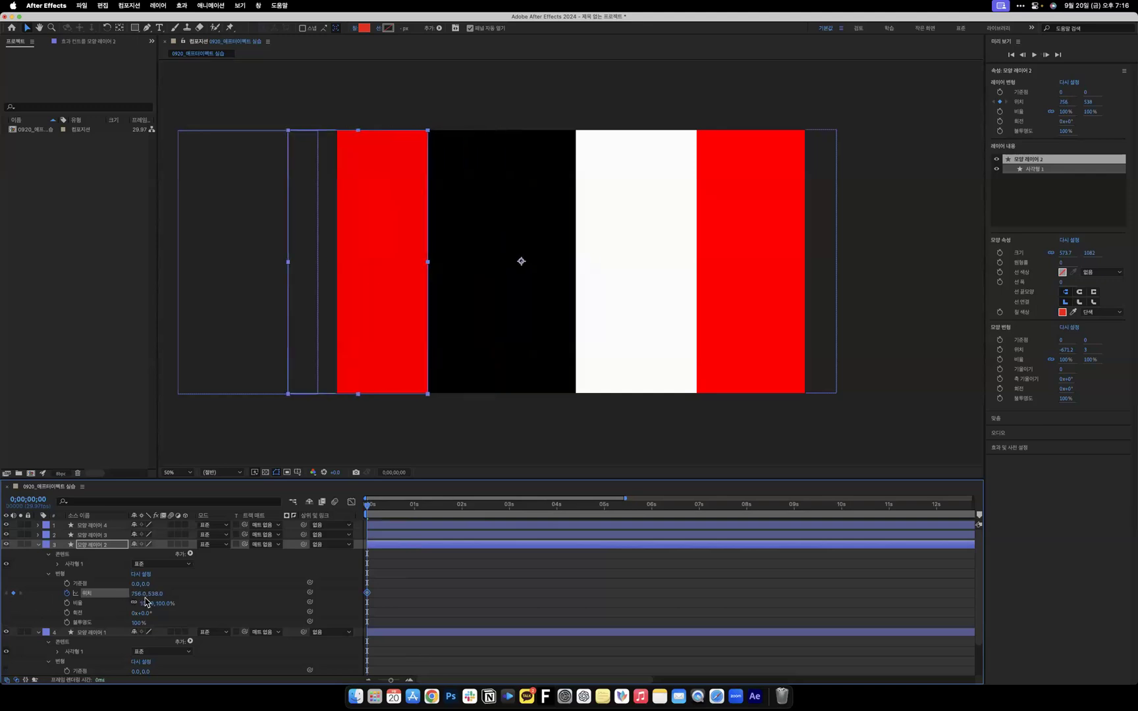
pyautogui.moveTo(140, 593); pyautogui.dragTo(10, 596)
pyautogui.moveTo(140, 594); pyautogui.dragTo(52, 593)
pyautogui.click(415, 510)
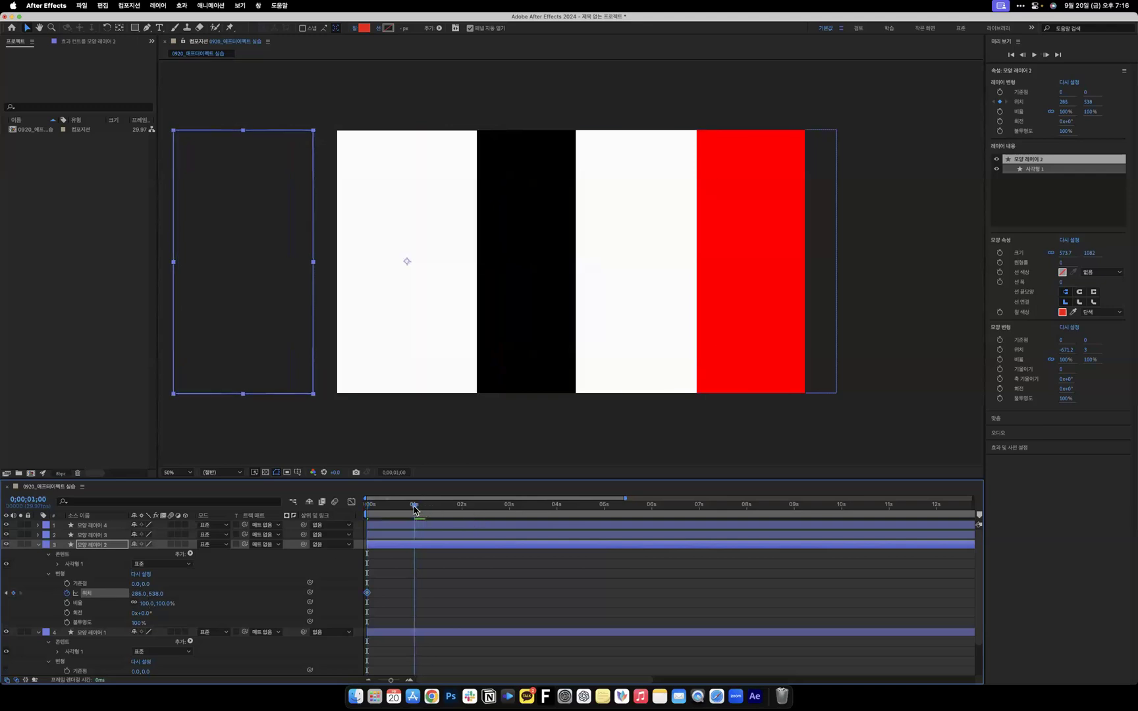
pyautogui.moveTo(142, 593); pyautogui.dragTo(757, 642)
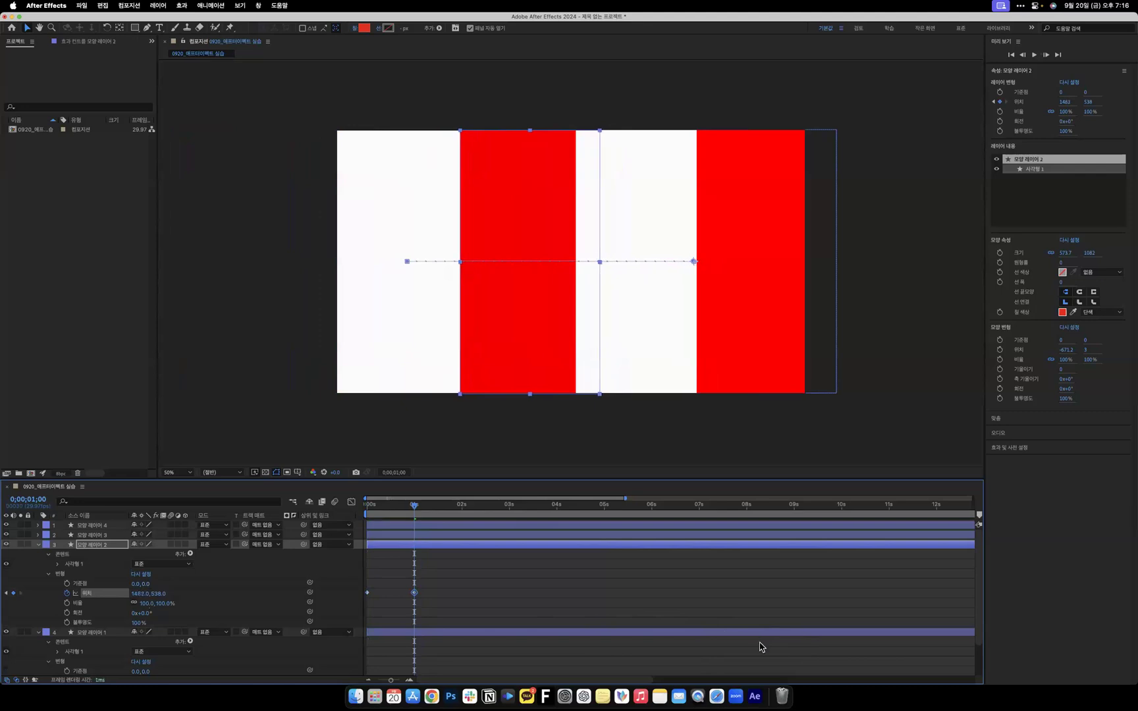
# Expand the transform properties of shape layer 3 and turn on position keyframing at 0 seconds.
pyautogui.click(38, 535)
pyautogui.click(54, 557)
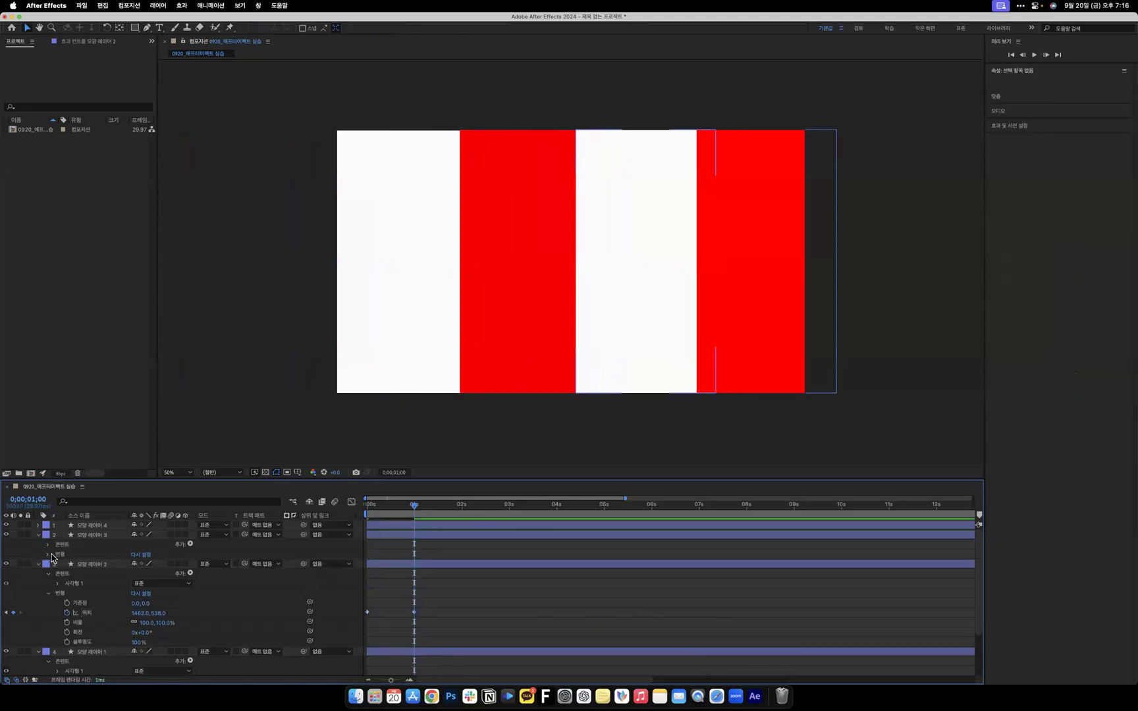
pyautogui.click(48, 554)
pyautogui.press('Home')
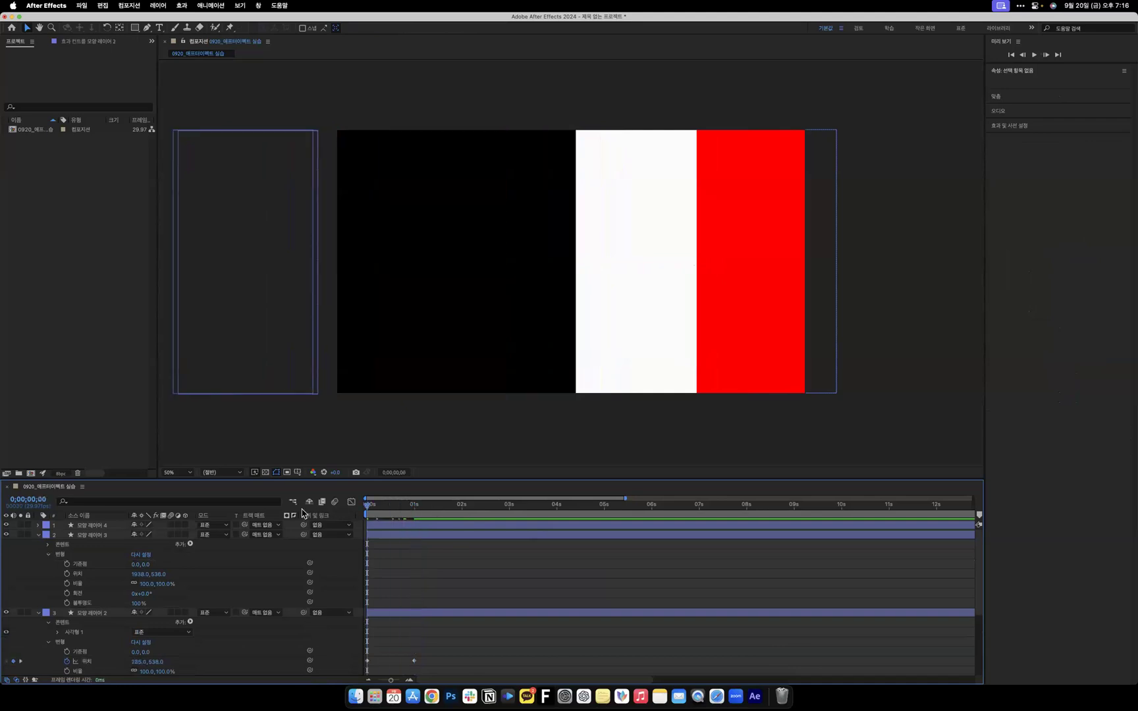
pyautogui.click(66, 574)
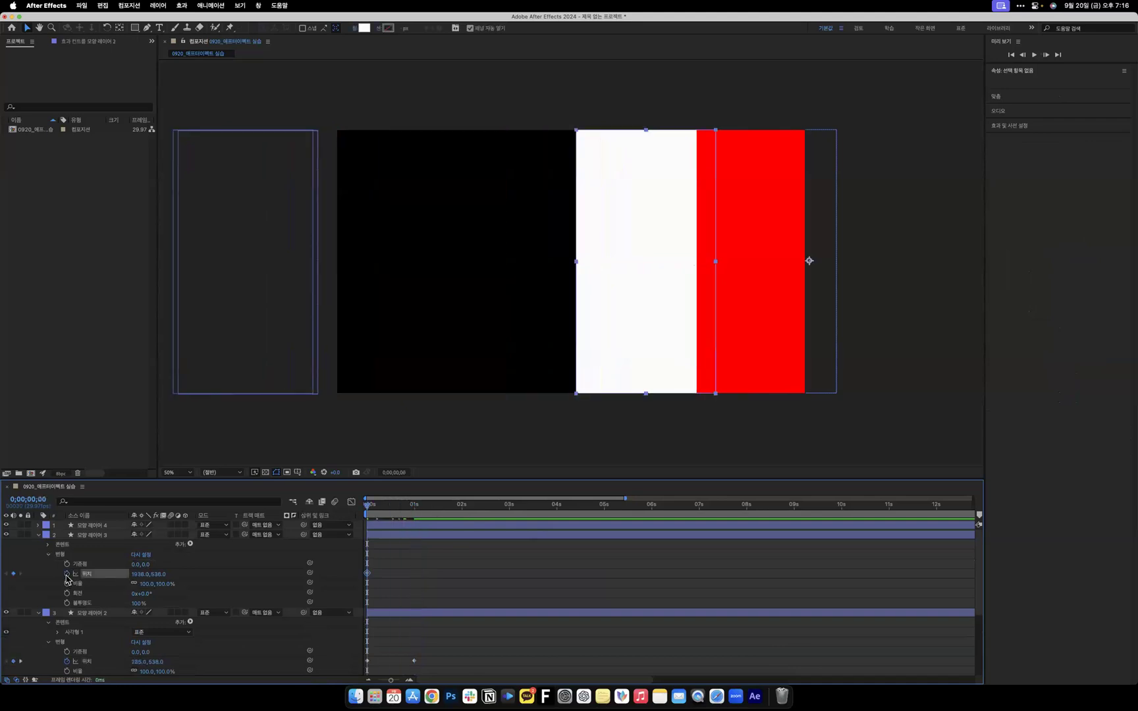
# Set shape layer 3's position to about X 285, off the left edge, at 0 seconds and about X 1971 at 1 second.
pyautogui.click(147, 574)
pyautogui.write('1690')
pyautogui.press('Return')
pyautogui.moveTo(139, 574); pyautogui.dragTo(7, 570)
pyautogui.moveTo(139, 574); pyautogui.dragTo(7, 573)
pyautogui.moveTo(140, 575); pyautogui.dragTo(45, 582)
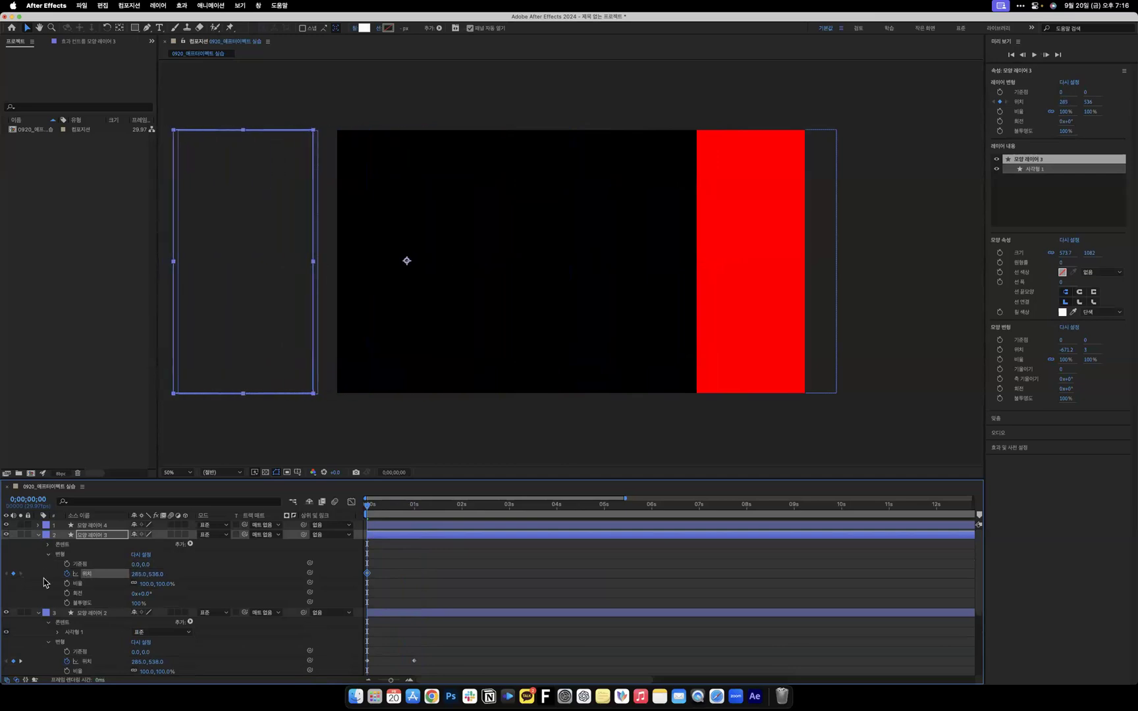
pyautogui.moveTo(408, 518); pyautogui.dragTo(415, 519)
pyautogui.moveTo(139, 574); pyautogui.dragTo(1008, 624)
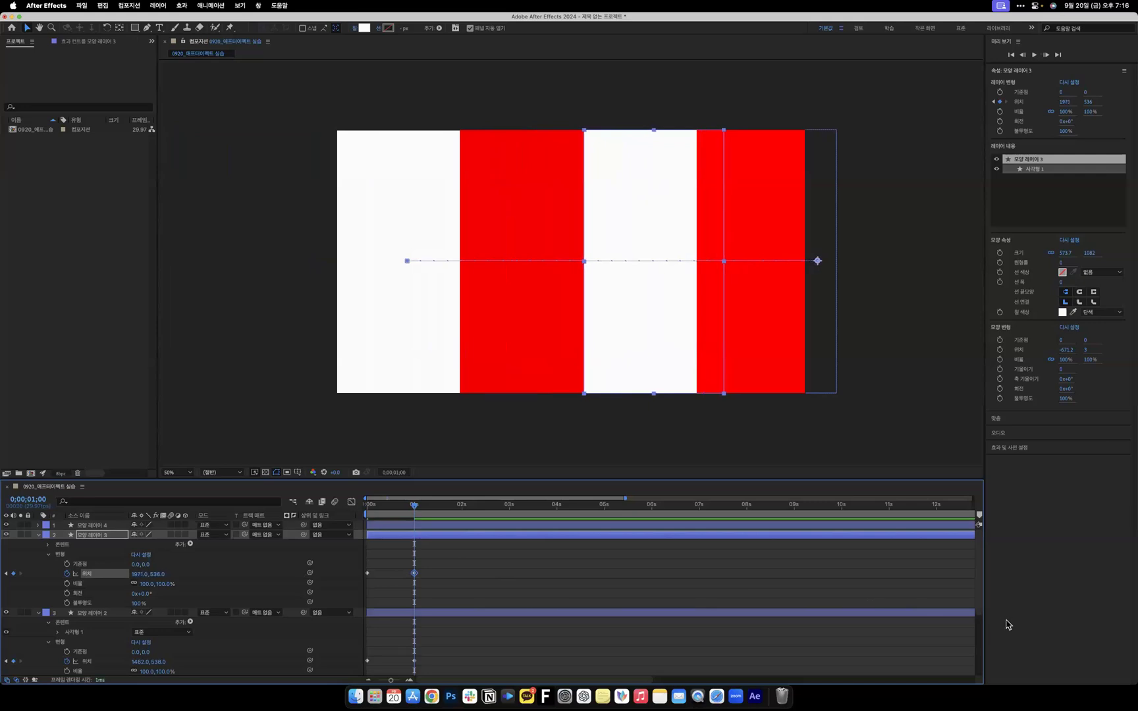
# Expand the transform properties of shape layer 4 and turn on position keyframing at 0 seconds.
pyautogui.click(38, 525)
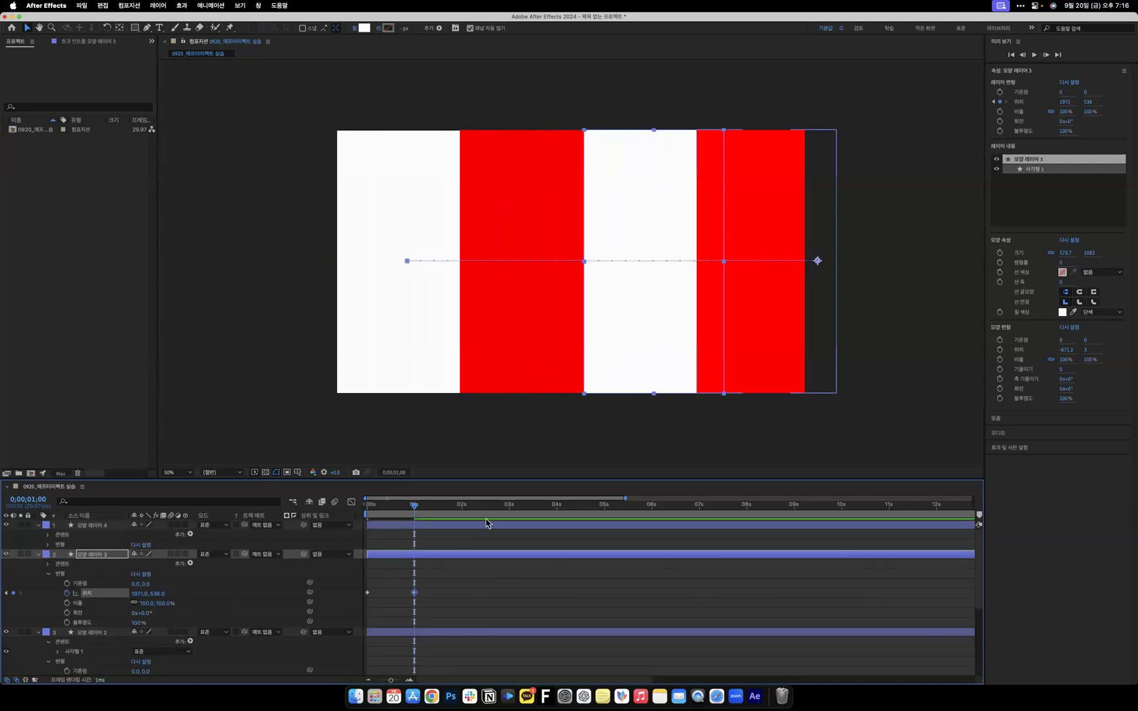
pyautogui.moveTo(414, 504); pyautogui.dragTo(366, 506)
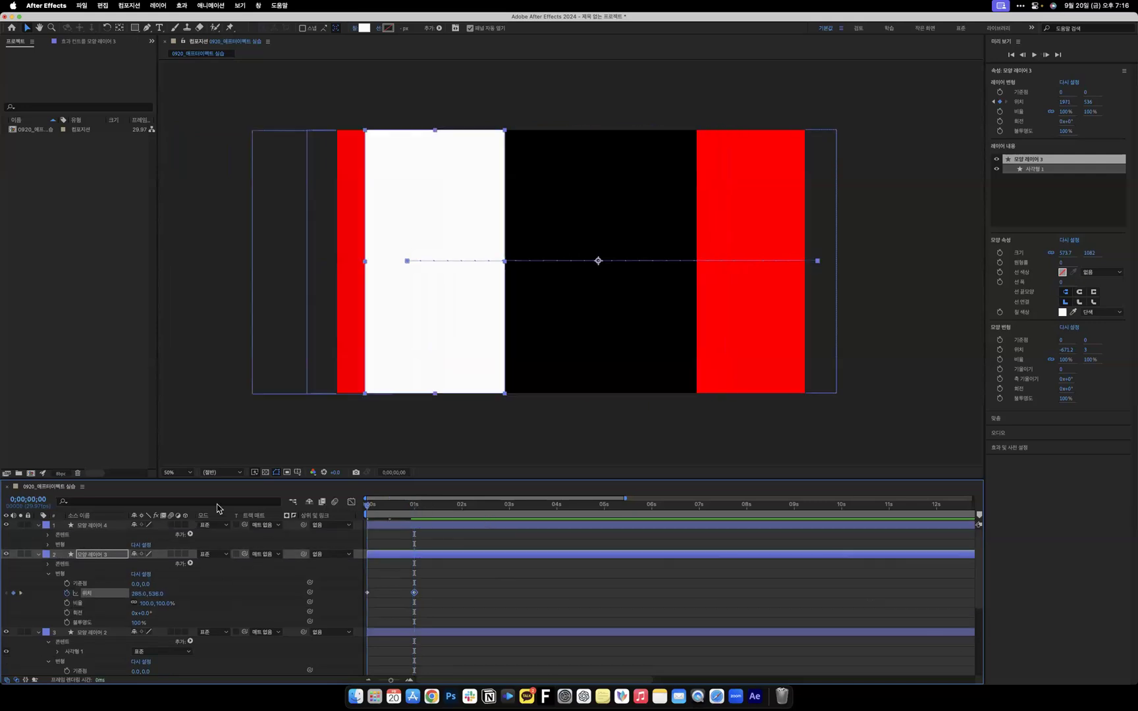
pyautogui.click(48, 545)
pyautogui.click(77, 564)
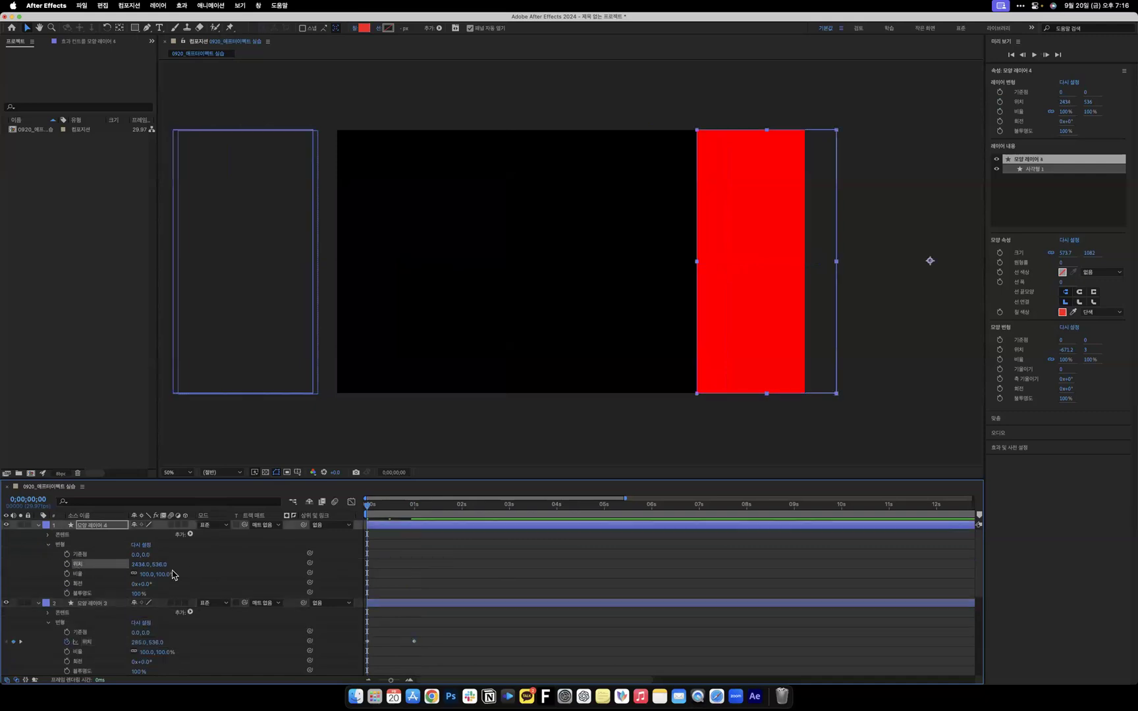
pyautogui.click(66, 563)
# Move shape layer 4 off the left edge at 0 seconds, setting its position to about X 303.
pyautogui.click(141, 564)
pyautogui.write('2183')
pyautogui.press('Return')
pyautogui.click(149, 564)
pyautogui.write('1900')
pyautogui.press('Return')
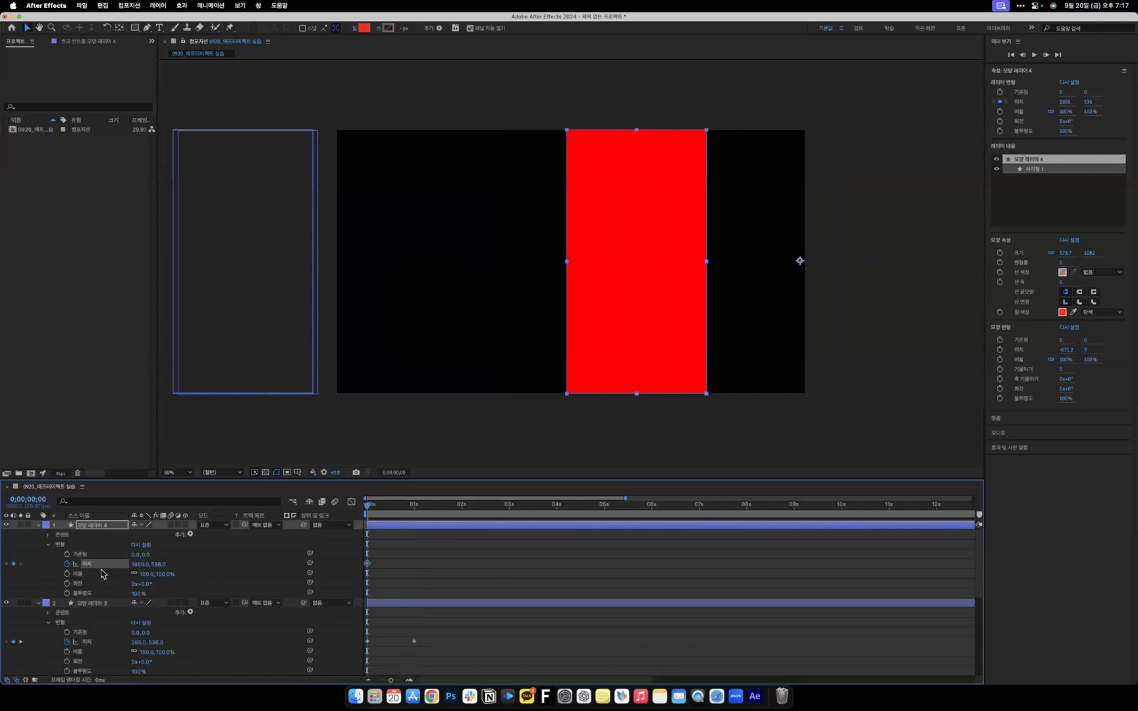
pyautogui.moveTo(136, 565); pyautogui.dragTo(6, 564)
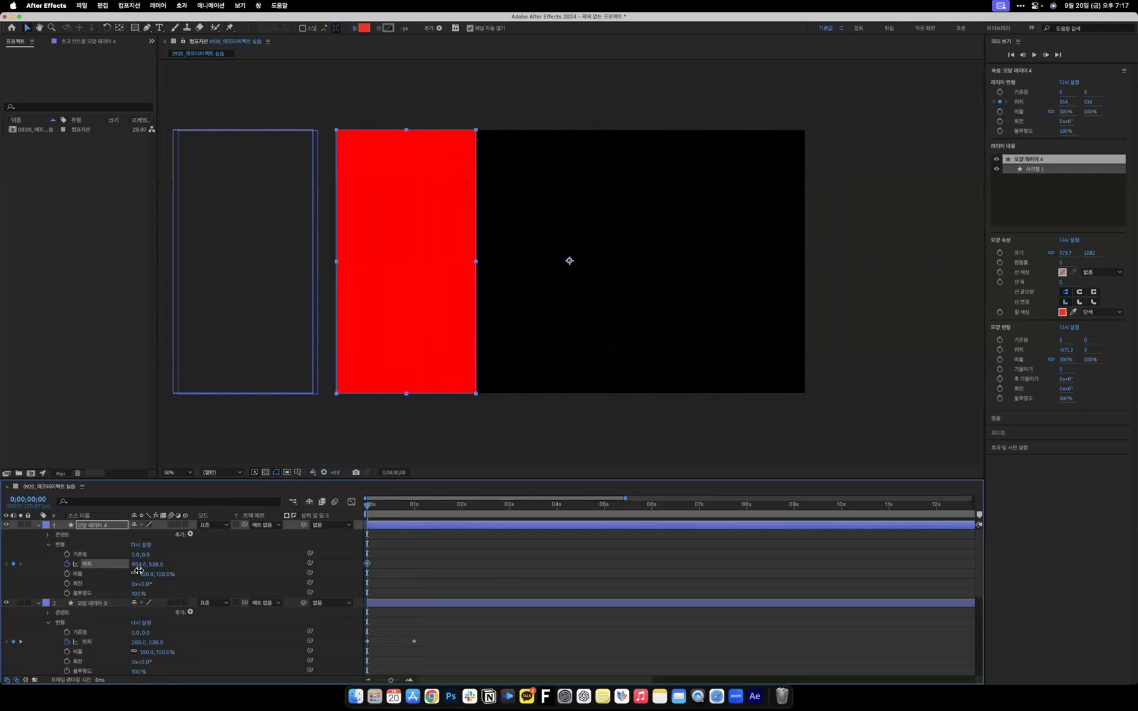
pyautogui.moveTo(138, 566); pyautogui.dragTo(6, 550)
pyautogui.moveTo(147, 570); pyautogui.dragTo(6, 565)
pyautogui.moveTo(135, 567); pyautogui.dragTo(88, 569)
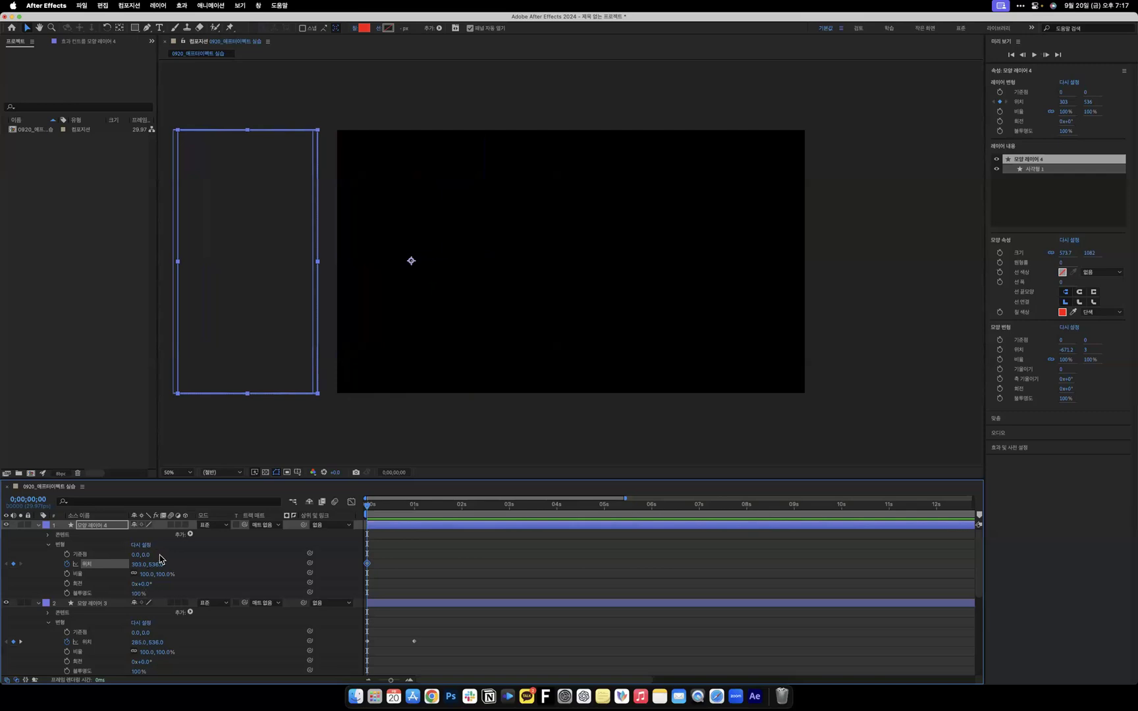
# Add a position keyframe to shape layer 4 at 1 second with X about 2446.
pyautogui.moveTo(429, 506); pyautogui.dragTo(414, 514)
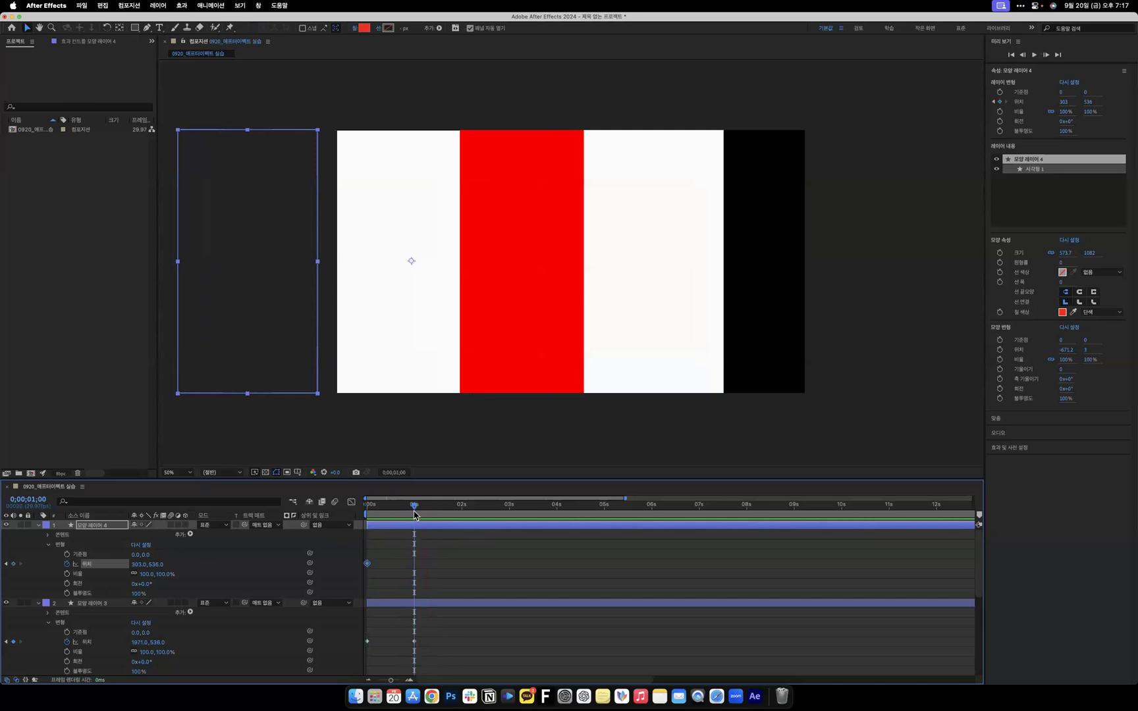
pyautogui.moveTo(137, 565); pyautogui.dragTo(974, 563)
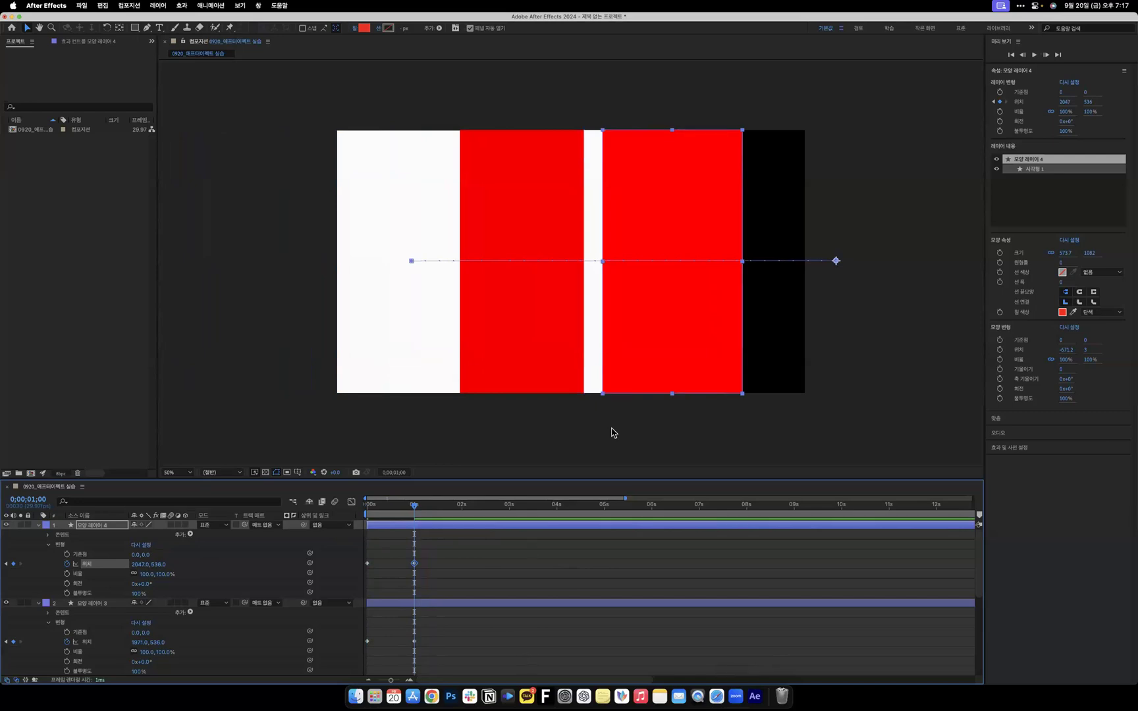
pyautogui.moveTo(139, 568); pyautogui.dragTo(343, 574)
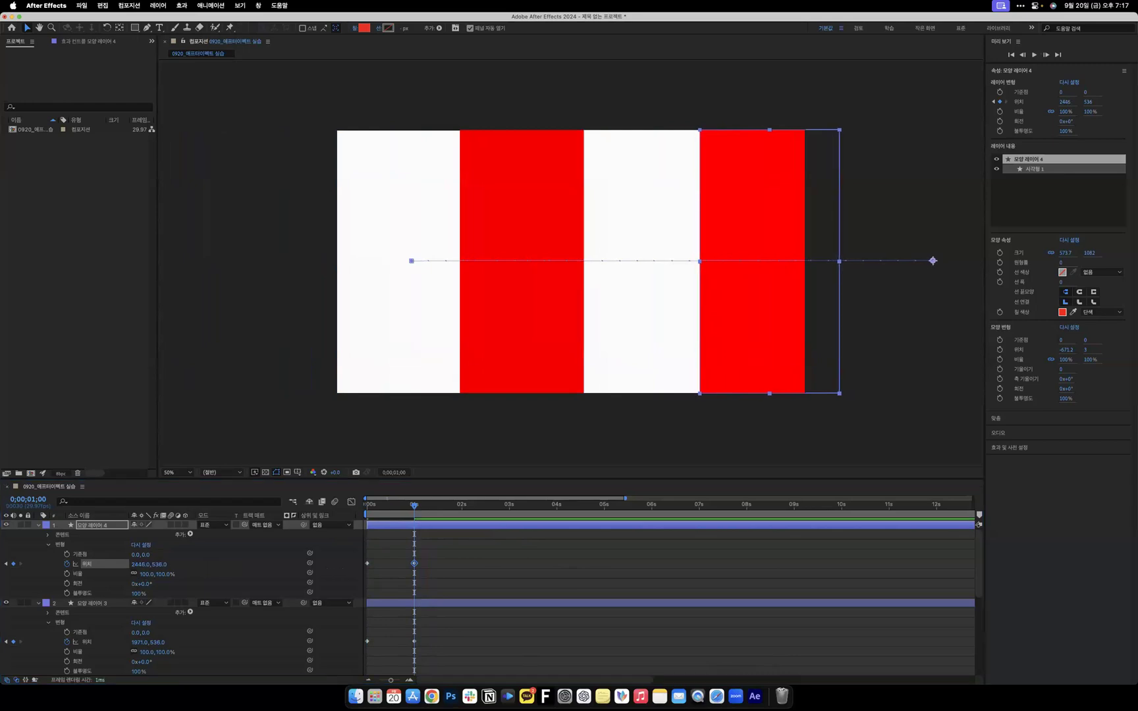
# Deselect the layers and preview the slide-in of all four stripes from the start of the timeline.
pyautogui.click(368, 501)
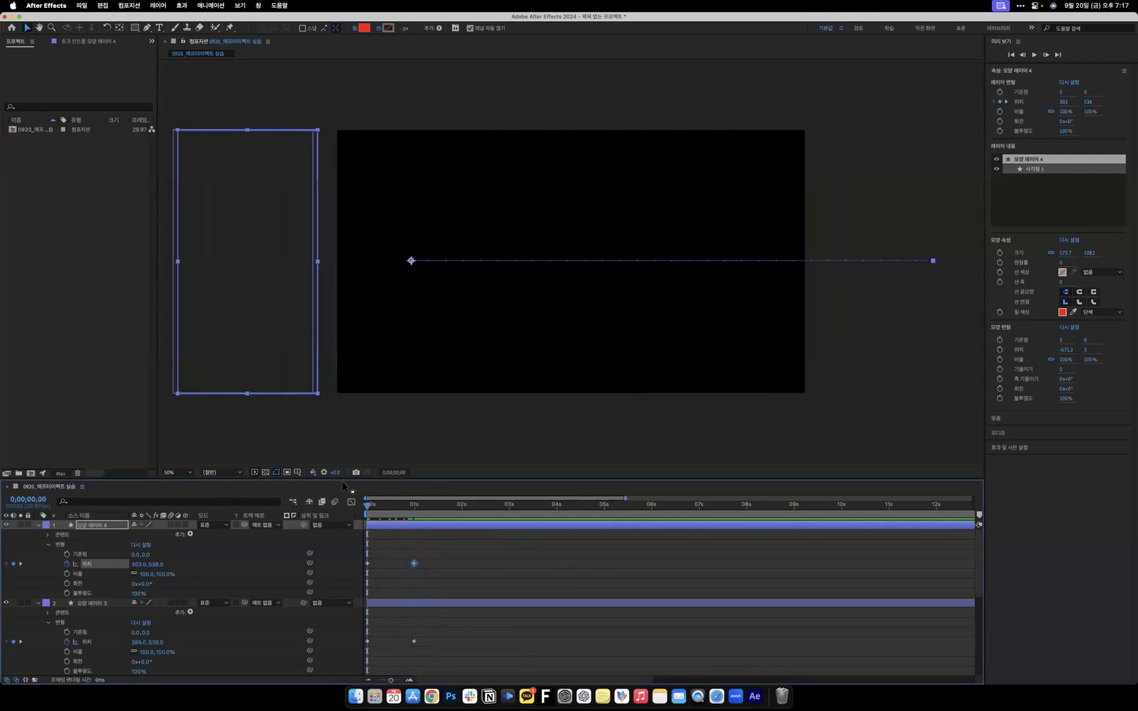
pyautogui.click(307, 432)
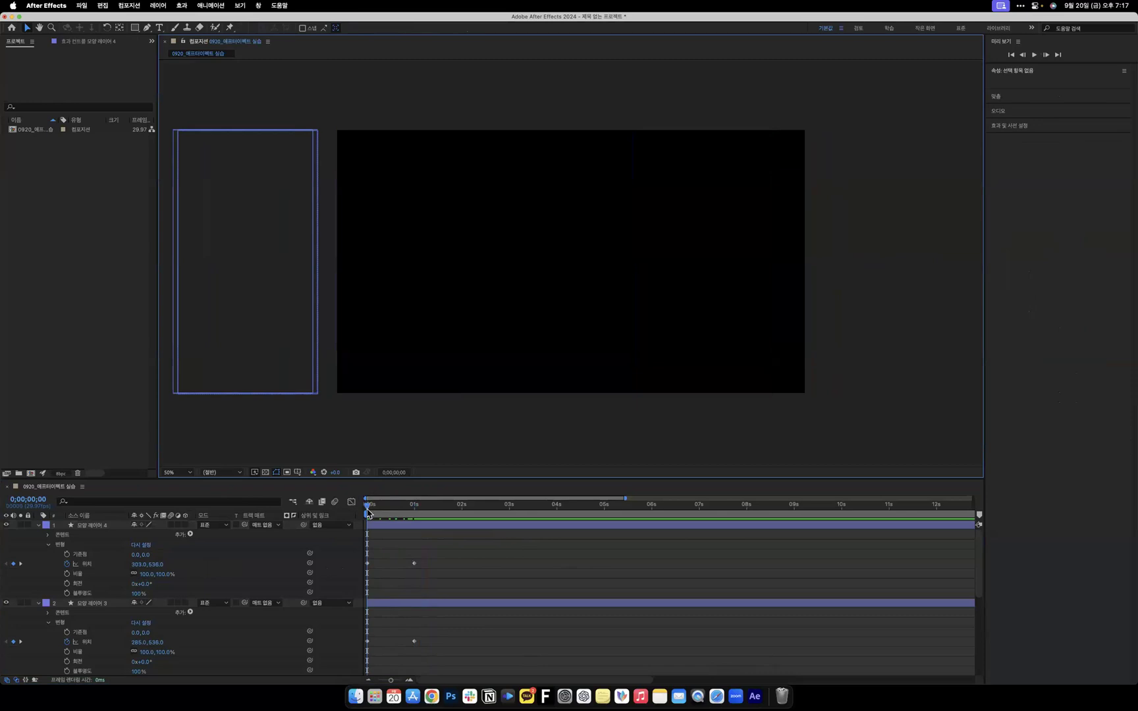
pyautogui.press('space')
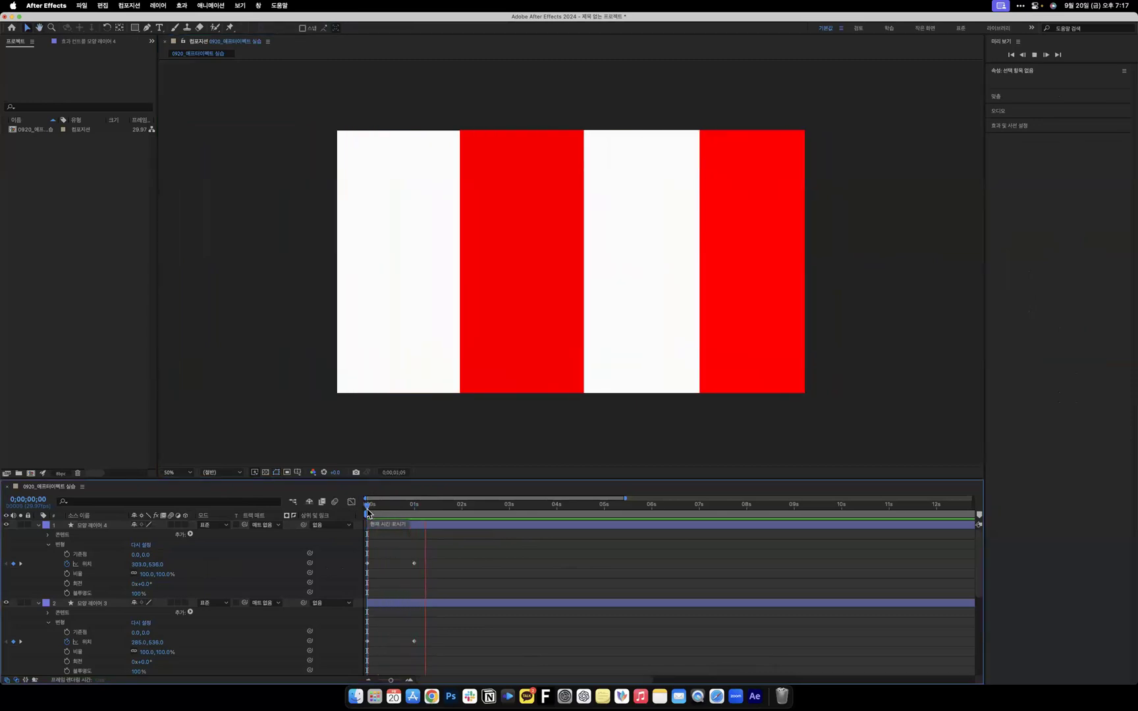
pyautogui.press('space')
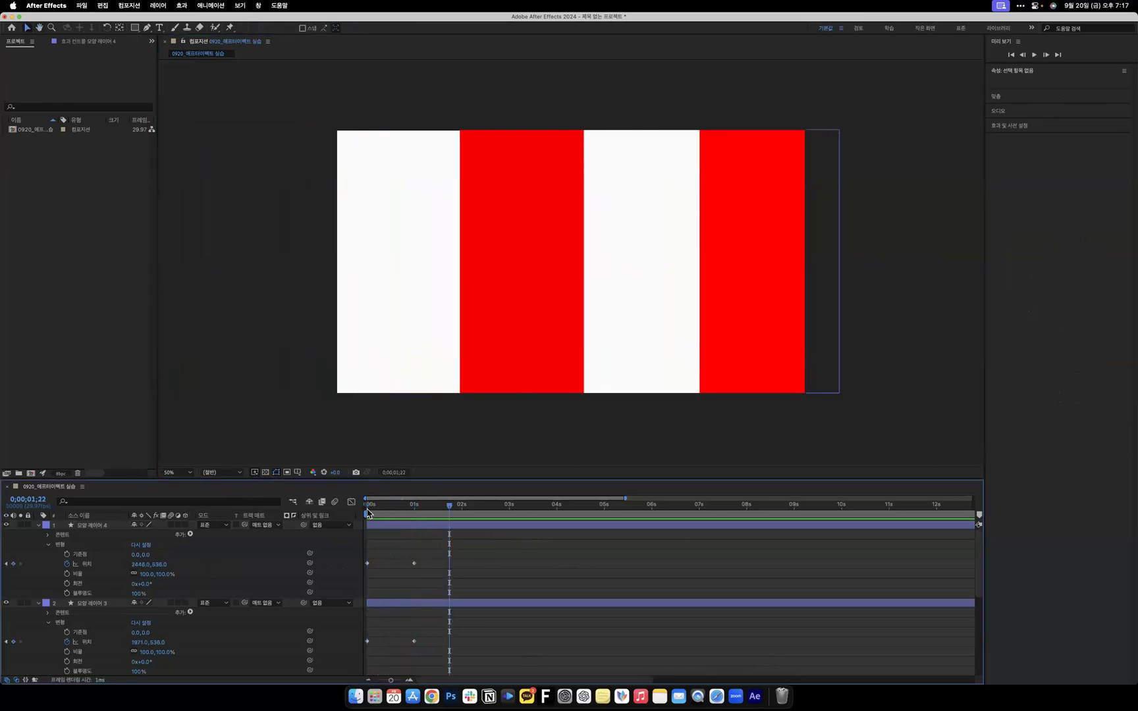
pyautogui.press('space')
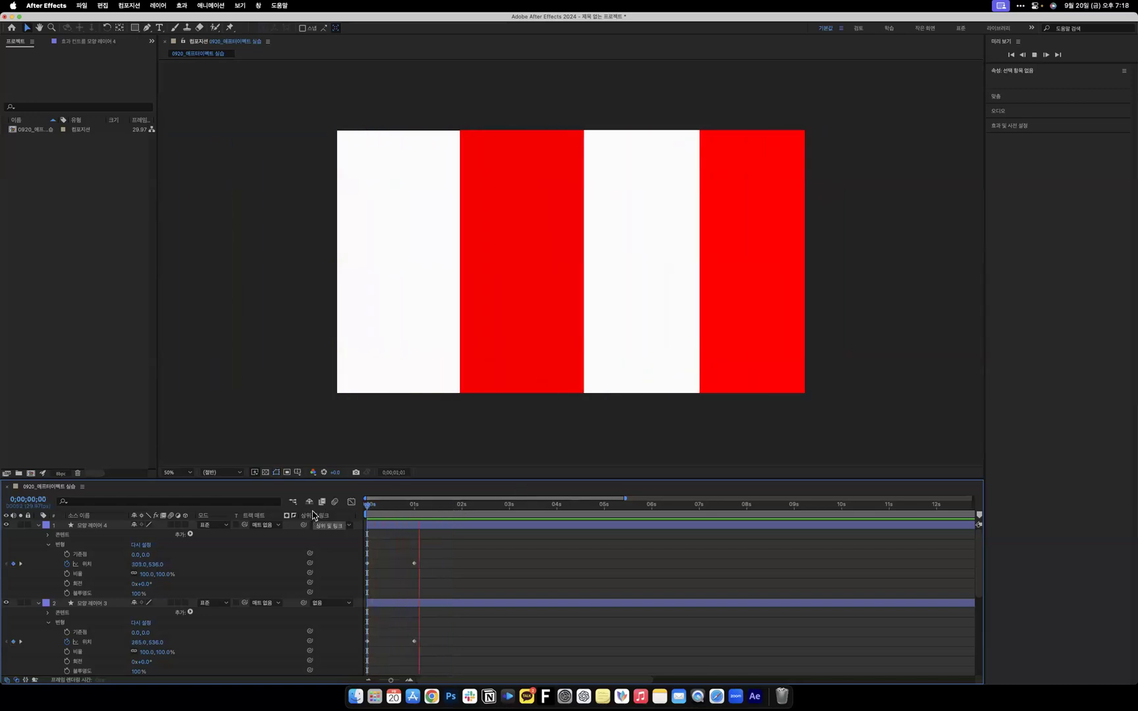
pyautogui.press('space')
pyautogui.click(428, 527)
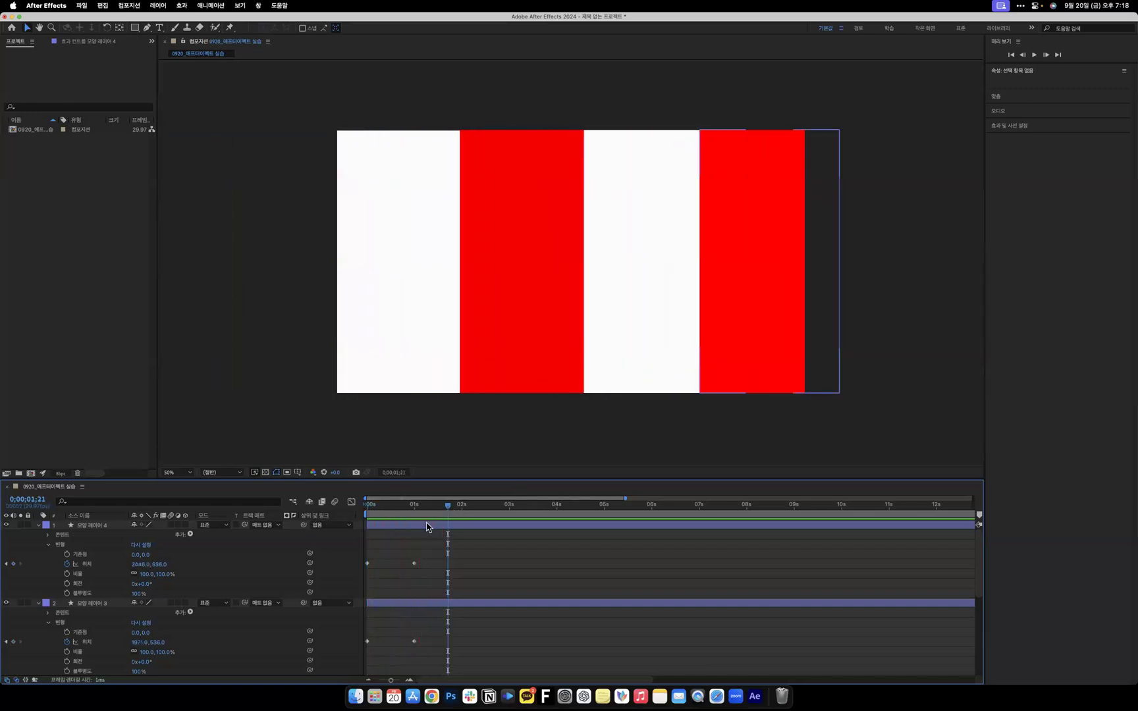
# Enlarge the timeline area to show more layer properties and replay the stripe animation from the start.
pyautogui.scroll(-2, 428, 526)
pyautogui.moveTo(446, 478); pyautogui.dragTo(449, 402)
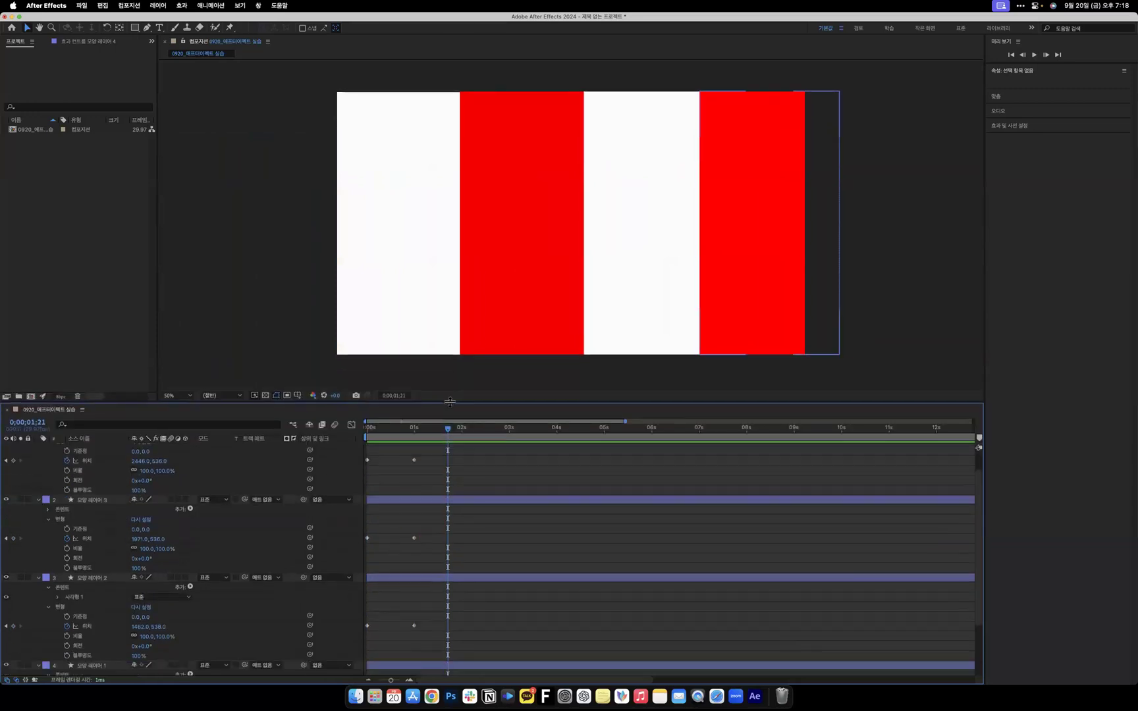
pyautogui.scroll(2, 455, 494)
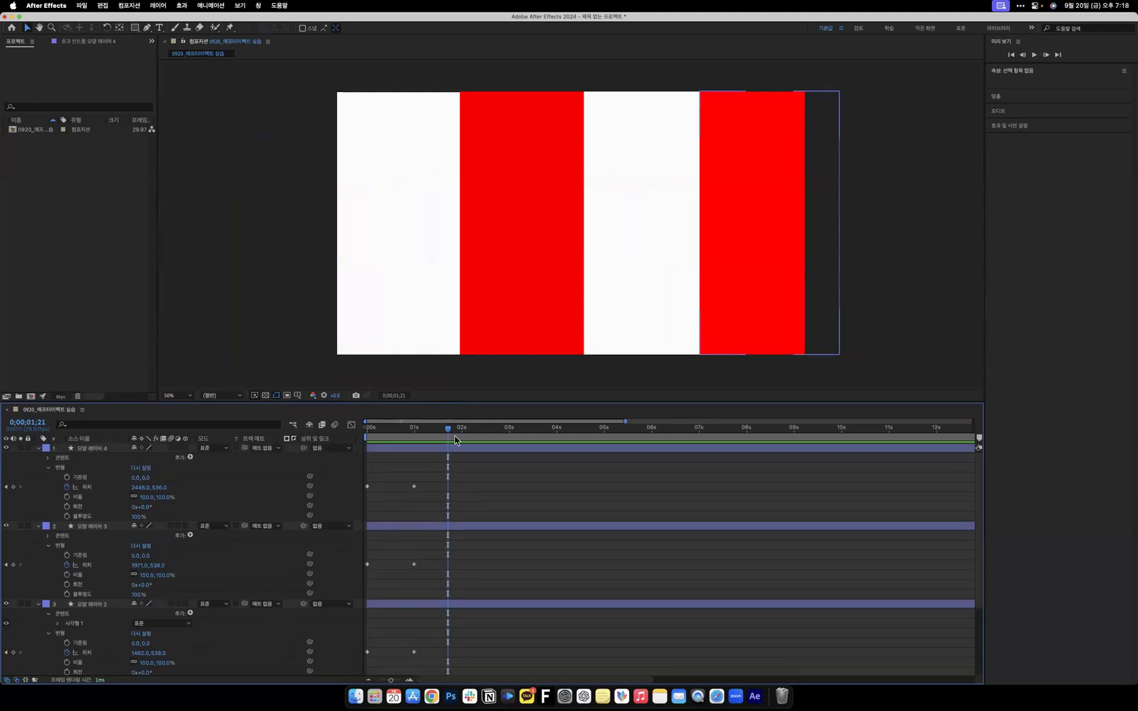
pyautogui.press('Home')
pyautogui.press('space')
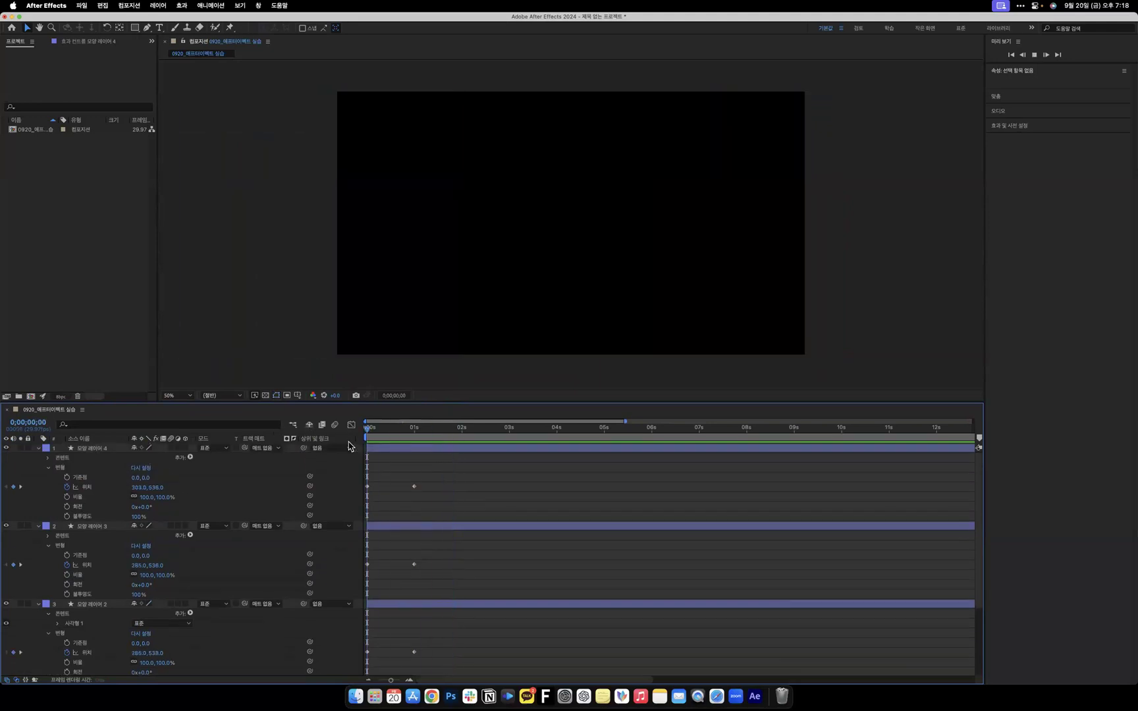
pyautogui.moveTo(367, 434)
pyautogui.mouseDown()
pyautogui.moveTo(441, 440)
pyautogui.moveTo(349, 445)
pyautogui.mouseUp()
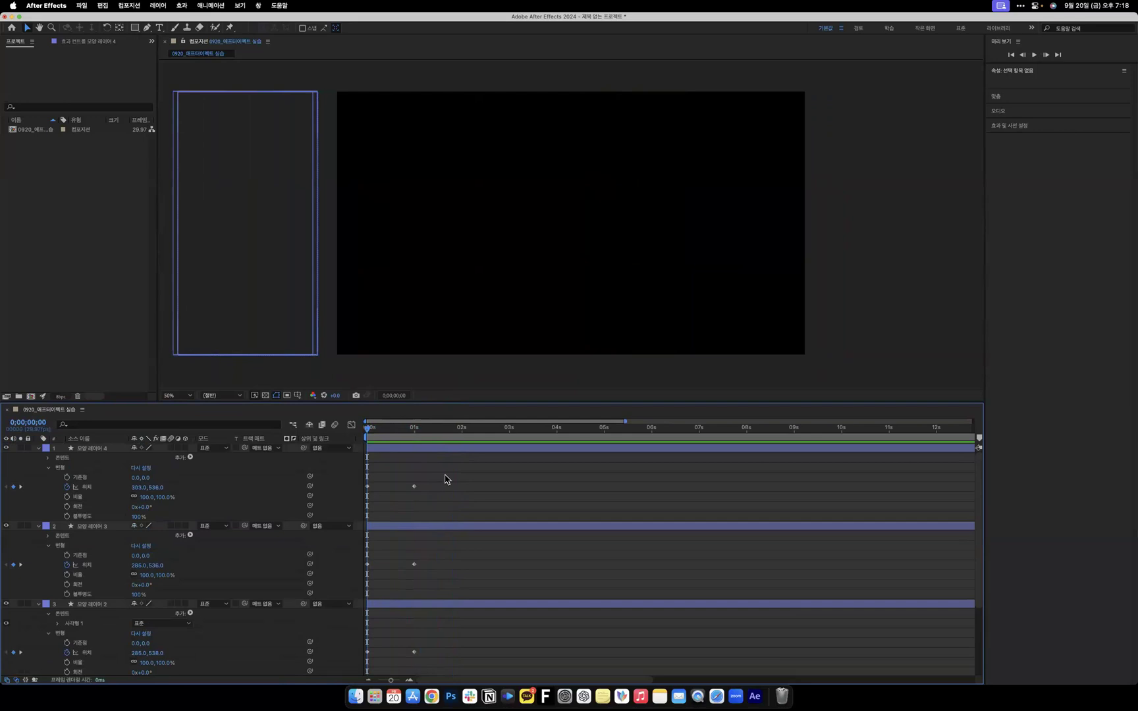
# Show the full 30-second duration in the timeline and go to frame 0;00;01;29.
pyautogui.scroll(-4, 445, 480)
pyautogui.scroll(4, 447, 469)
pyautogui.scroll(3, 416, 430)
pyautogui.scroll(-3, 416, 430)
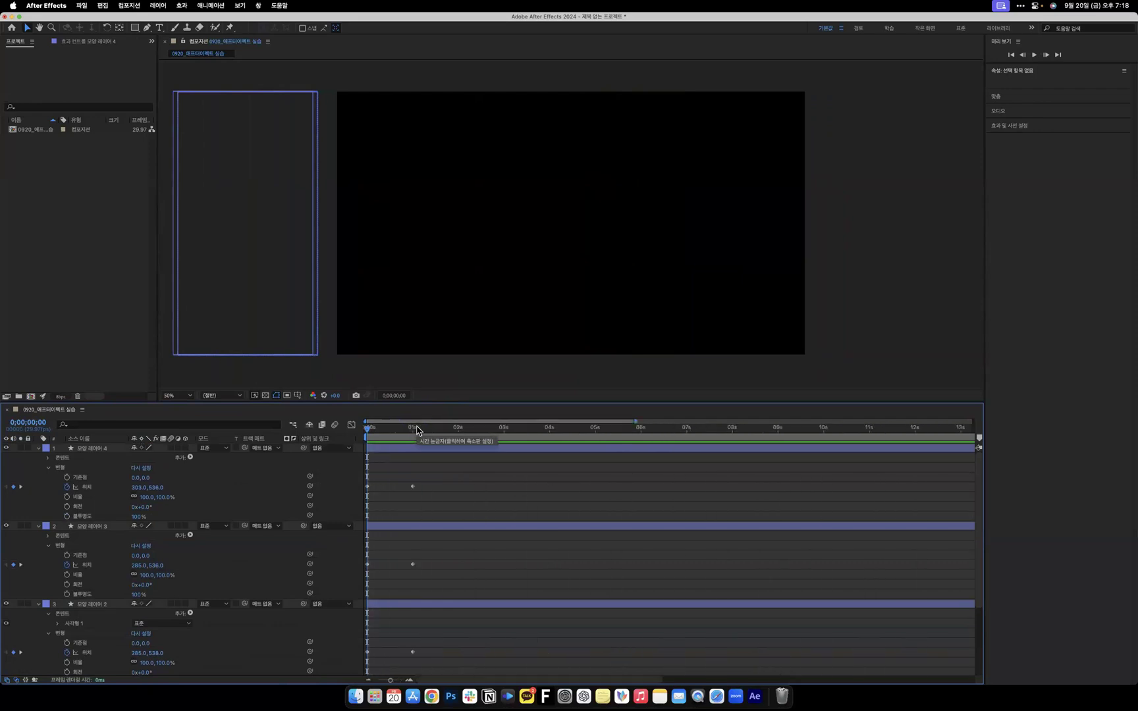
pyautogui.scroll(-2, 416, 430)
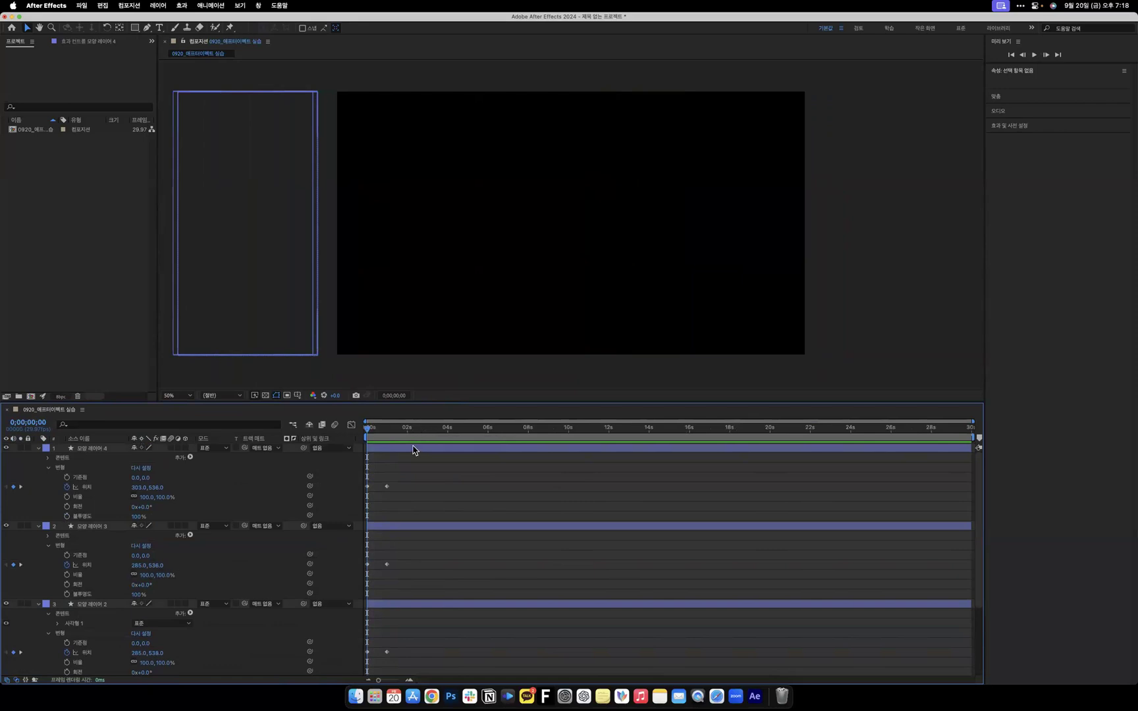
pyautogui.click(407, 439)
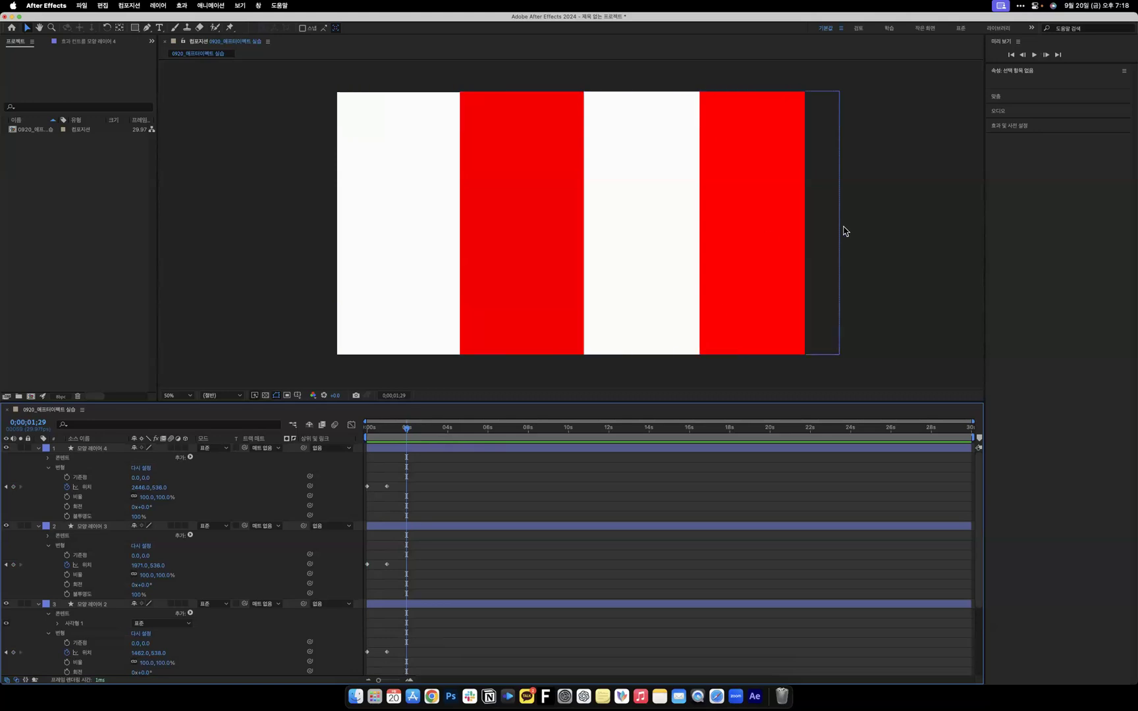
pyautogui.click(527, 695)
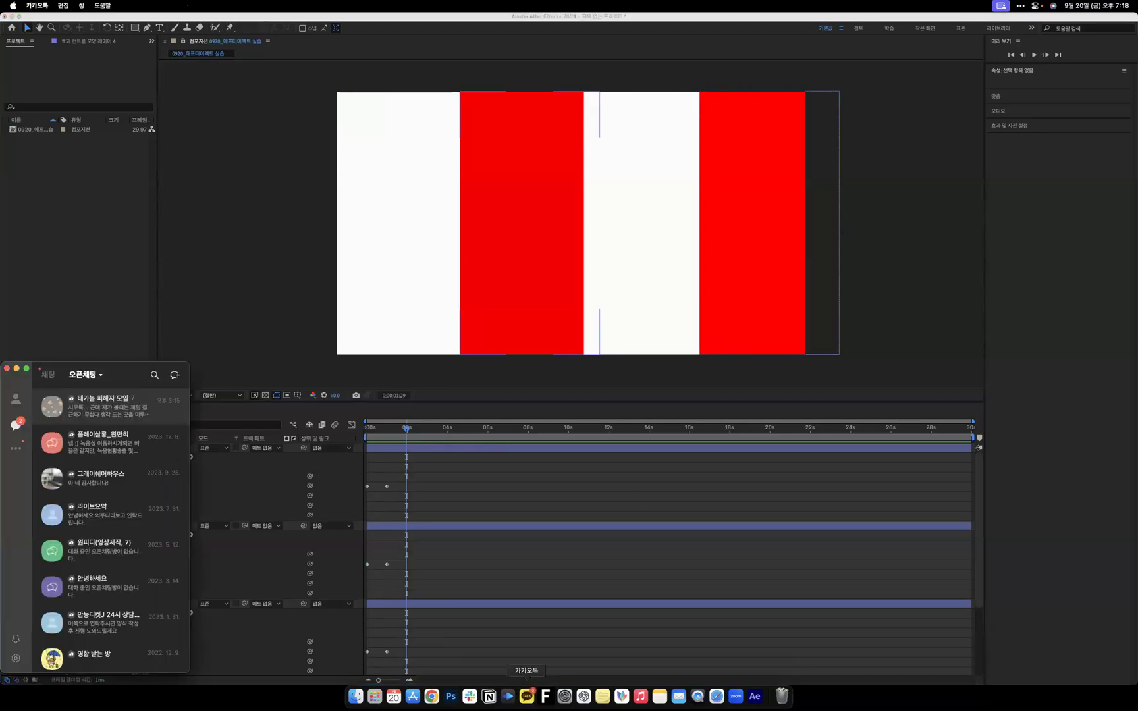
pyautogui.moveTo(126, 377); pyautogui.dragTo(0, 382)
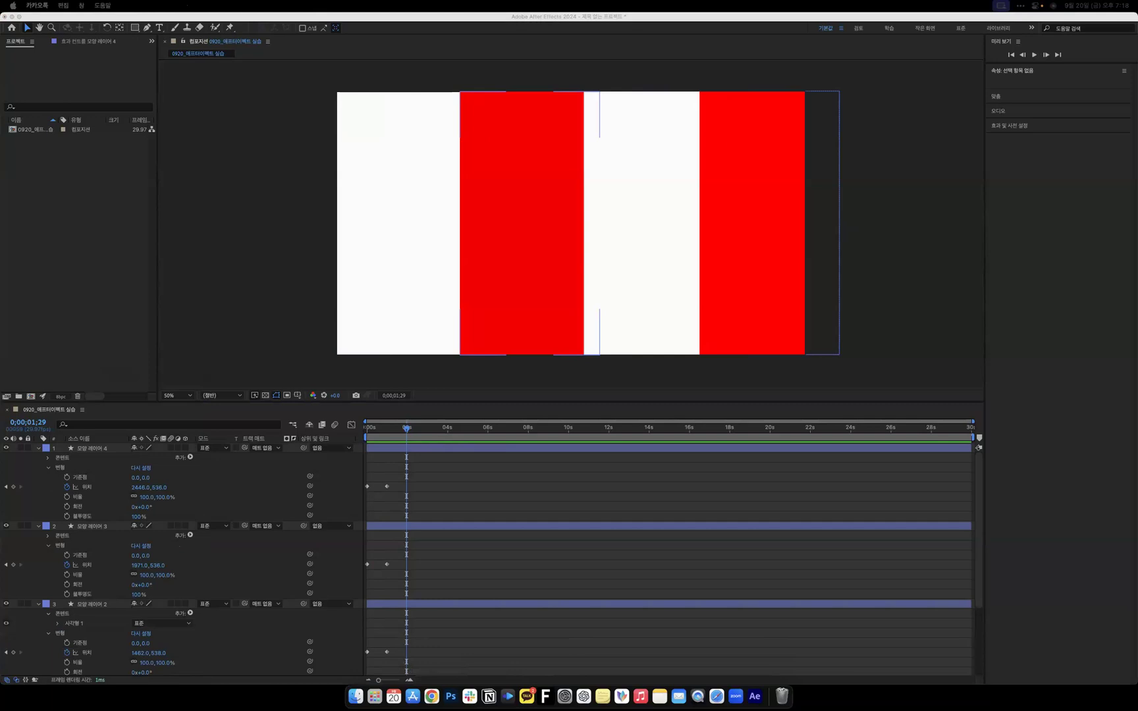
# Delete the position keyframes of shape layer 4, undo the accidental layer deletions, and expand the collapsed layers.
pyautogui.click(420, 459)
pyautogui.scroll(-3, 407, 474)
pyautogui.scroll(5, 407, 474)
pyautogui.moveTo(397, 481); pyautogui.dragTo(330, 505)
pyautogui.press('Delete')
pyautogui.moveTo(421, 477); pyautogui.dragTo(385, 487)
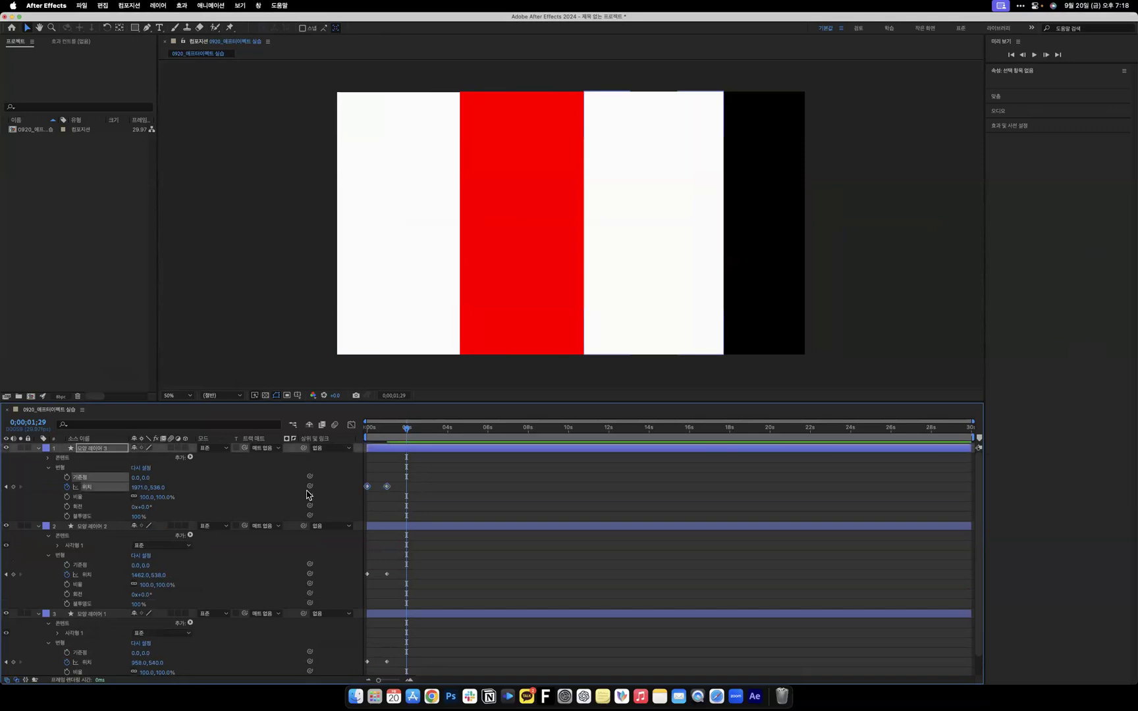
pyautogui.press('Delete')
pyautogui.press('super+z')
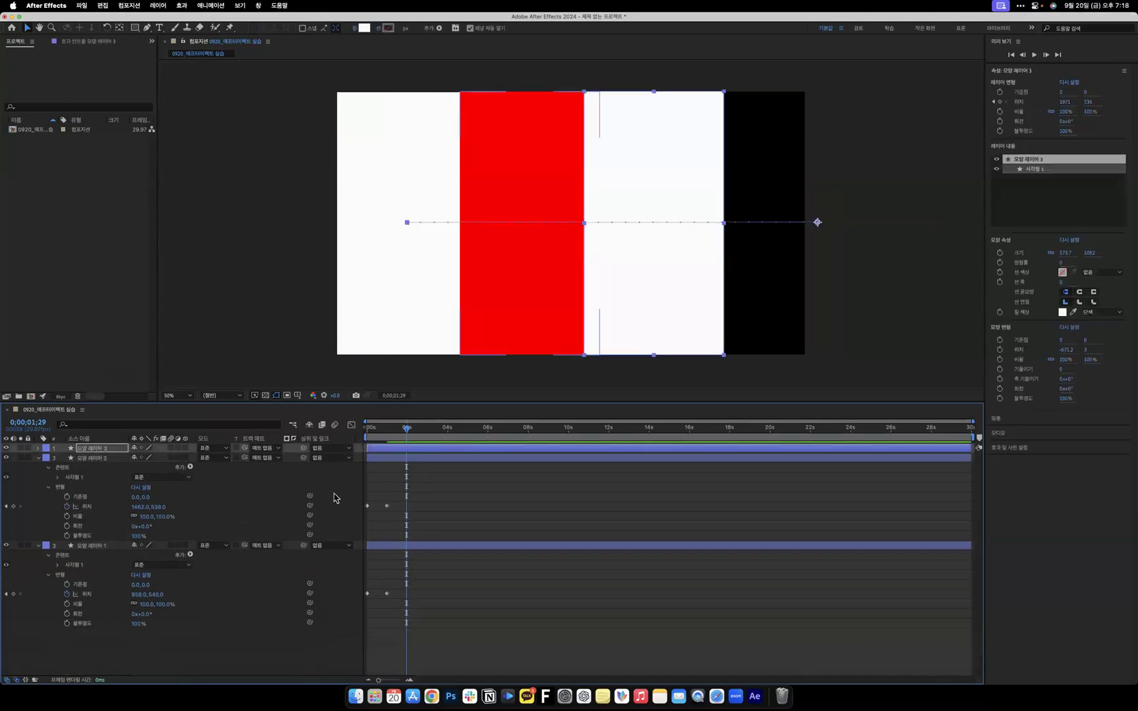
pyautogui.press('super+z')
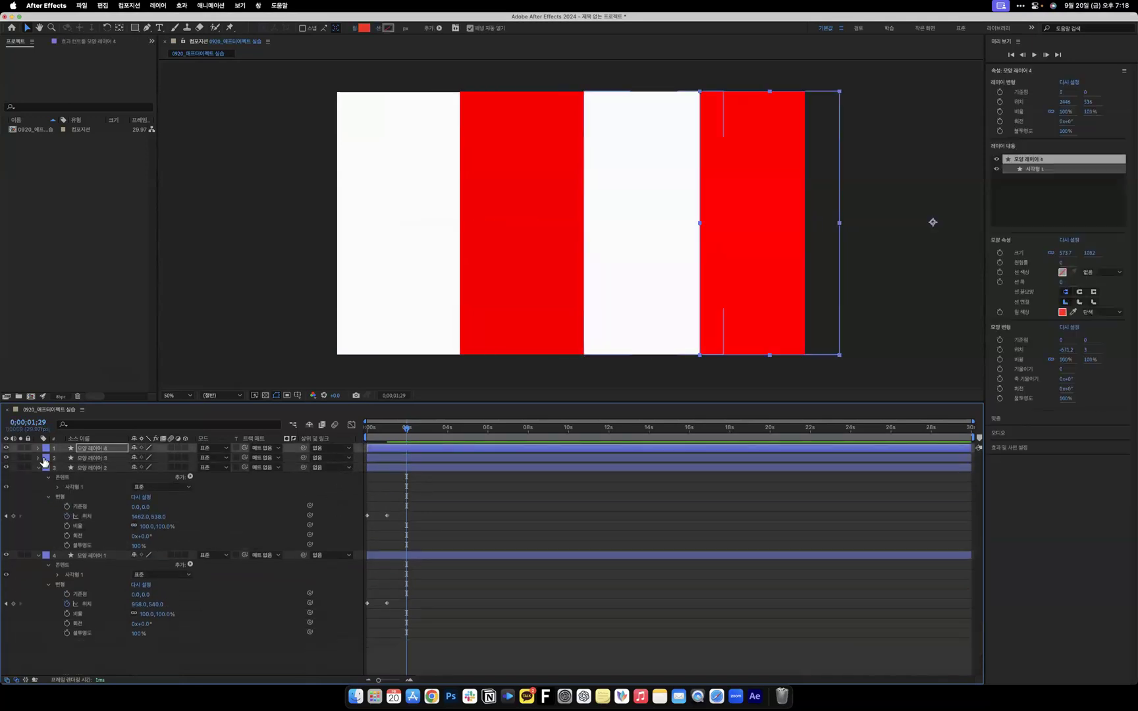
pyautogui.click(39, 473)
pyautogui.click(39, 457)
pyautogui.click(38, 447)
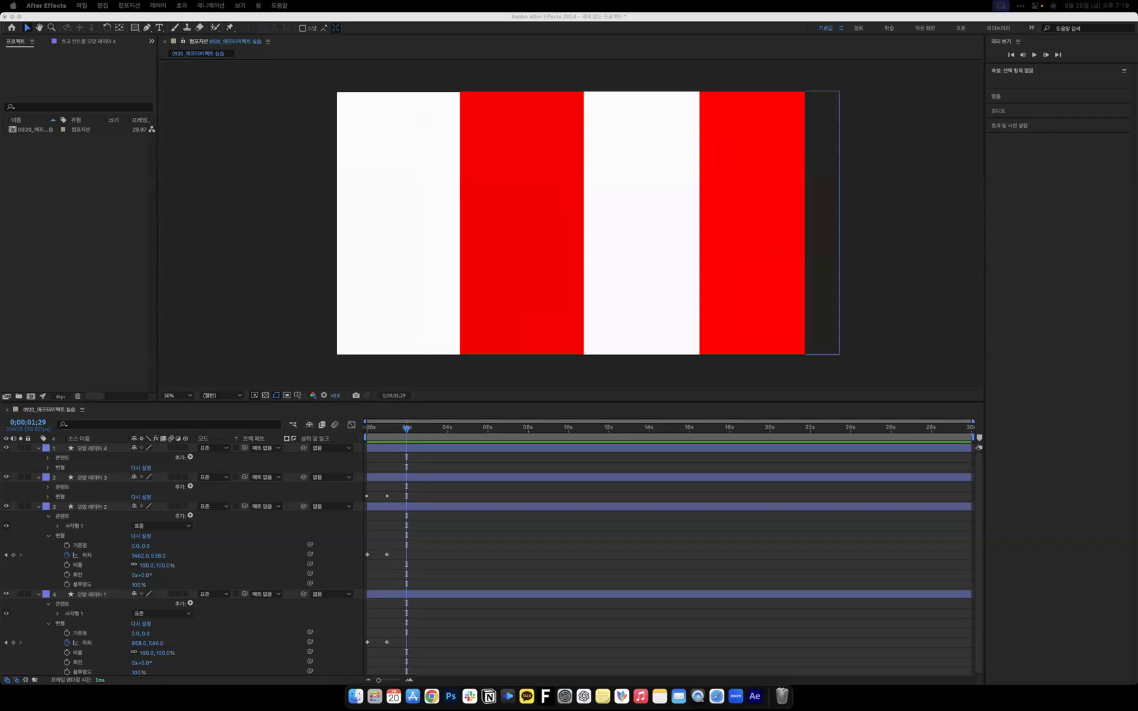
# Enlarge the timeline area and delete the position keyframes of shape layer 2, keeping the layer itself.
pyautogui.click(417, 448)
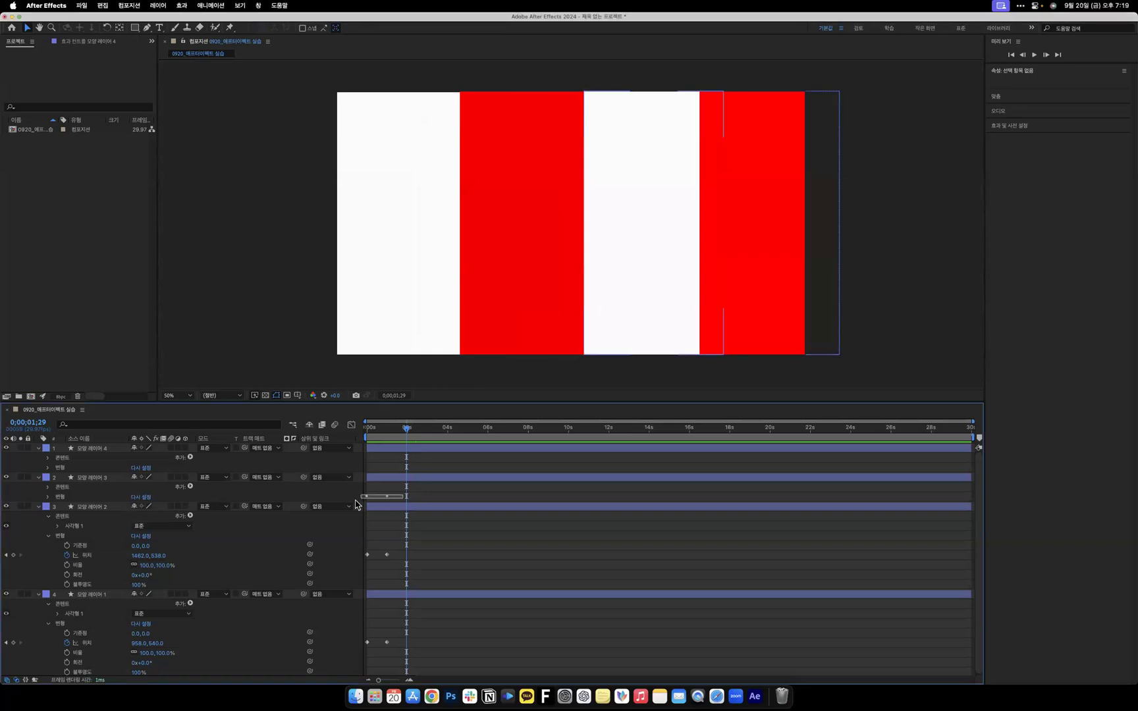
pyautogui.scroll(-1, 408, 484)
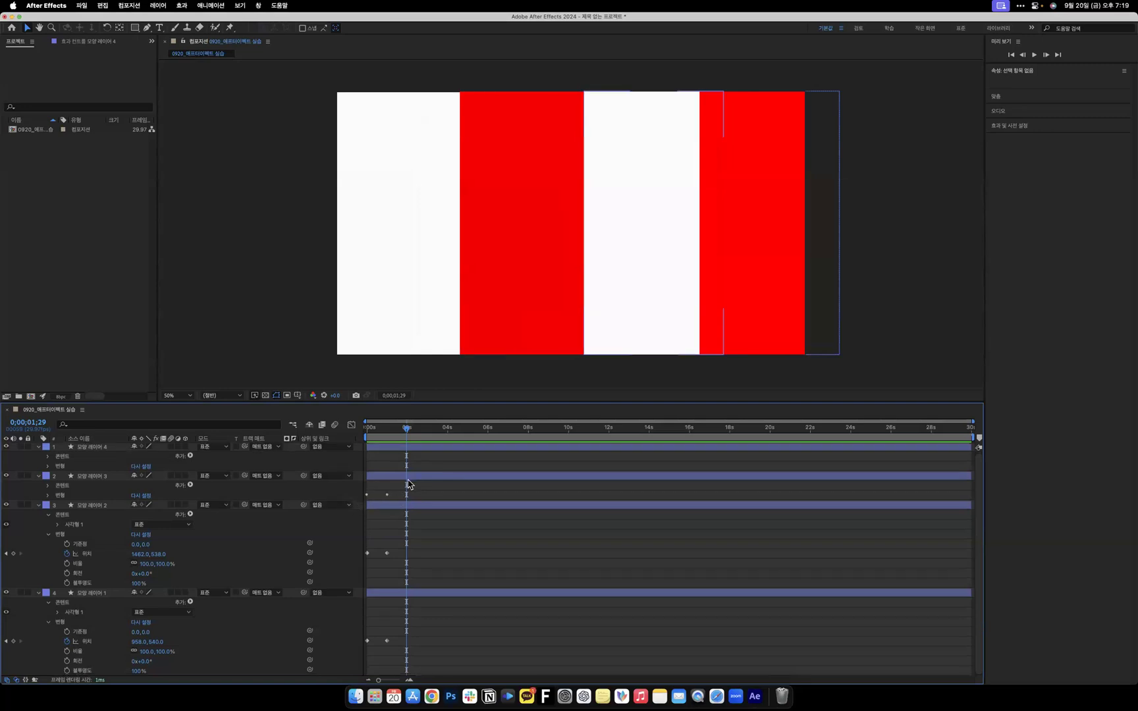
pyautogui.moveTo(426, 403); pyautogui.dragTo(427, 352)
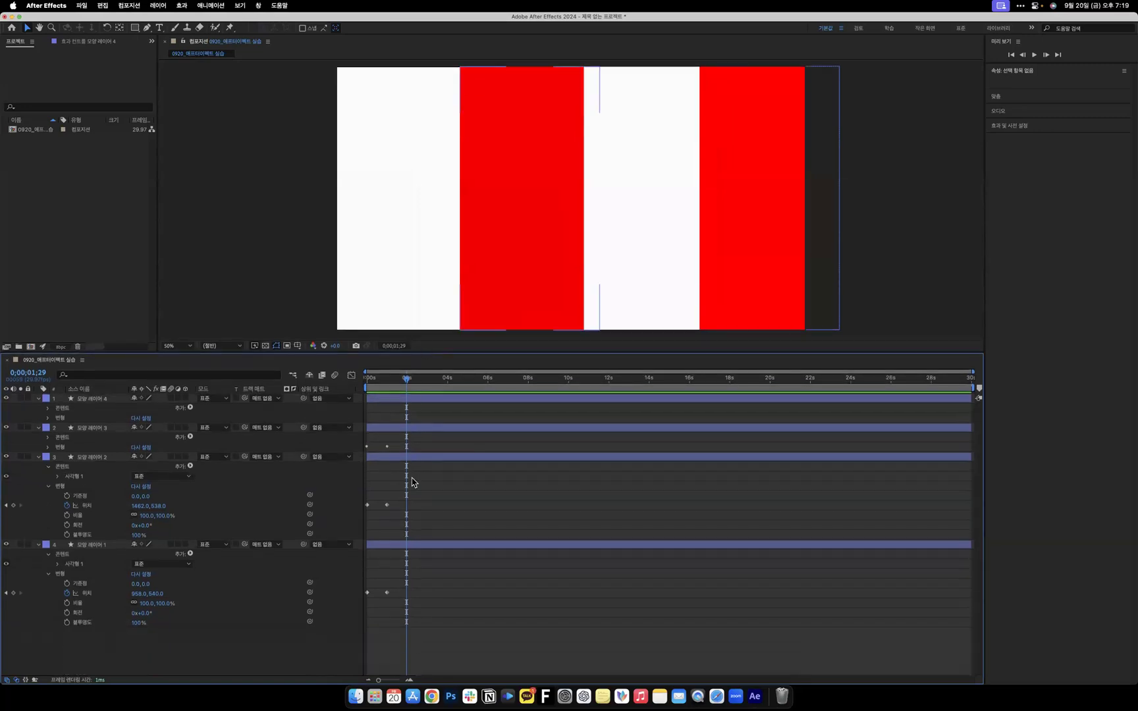
pyautogui.moveTo(411, 484); pyautogui.dragTo(356, 516)
pyautogui.press('Delete')
pyautogui.press('cmd+z')
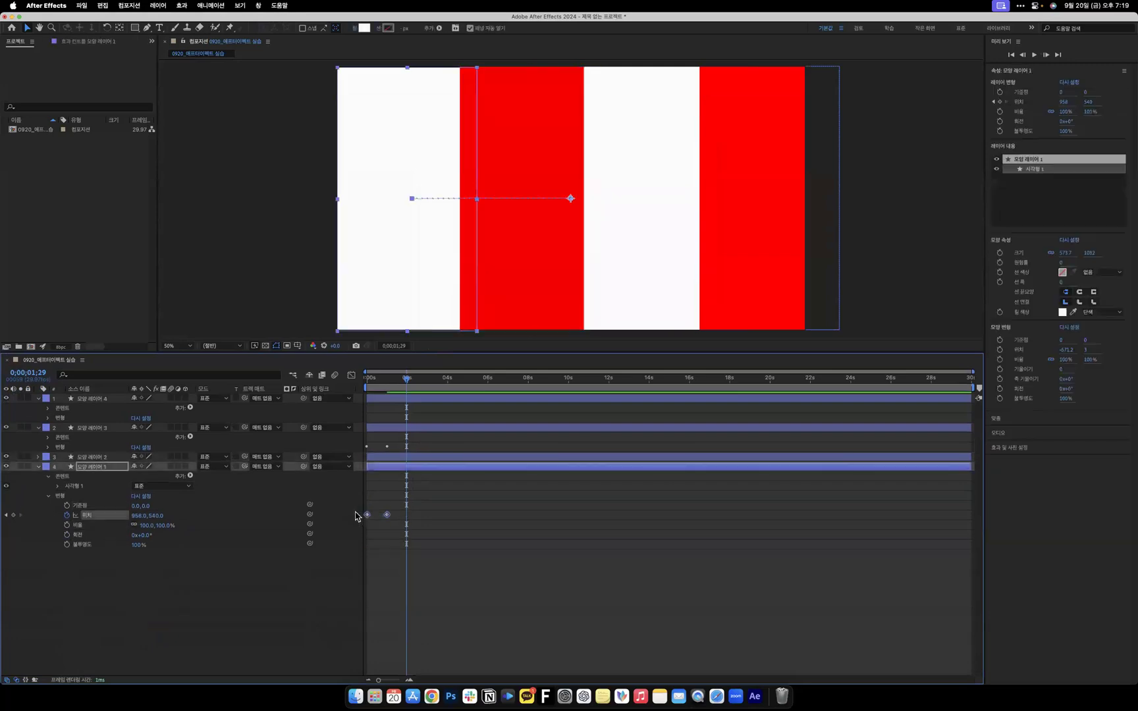
# Delete both position keyframes of shape layer 1 and expand shape layers 1 and 2 again.
pyautogui.press('Delete')
pyautogui.press('super+z')
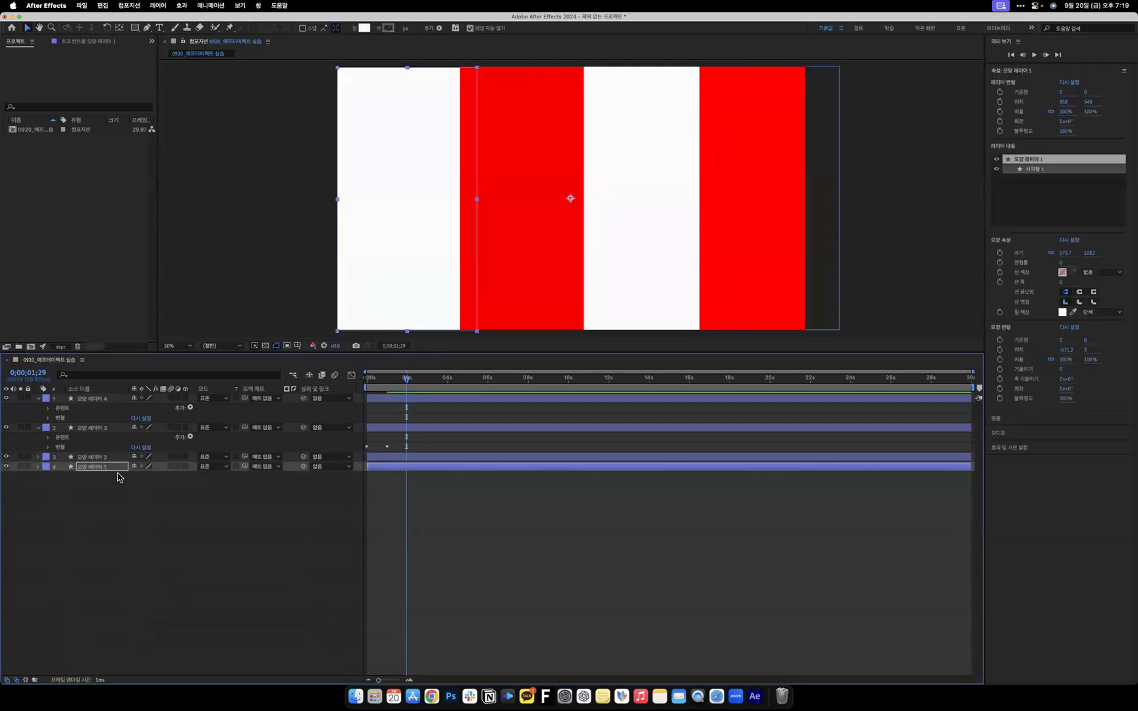
pyautogui.click(38, 466)
pyautogui.click(38, 457)
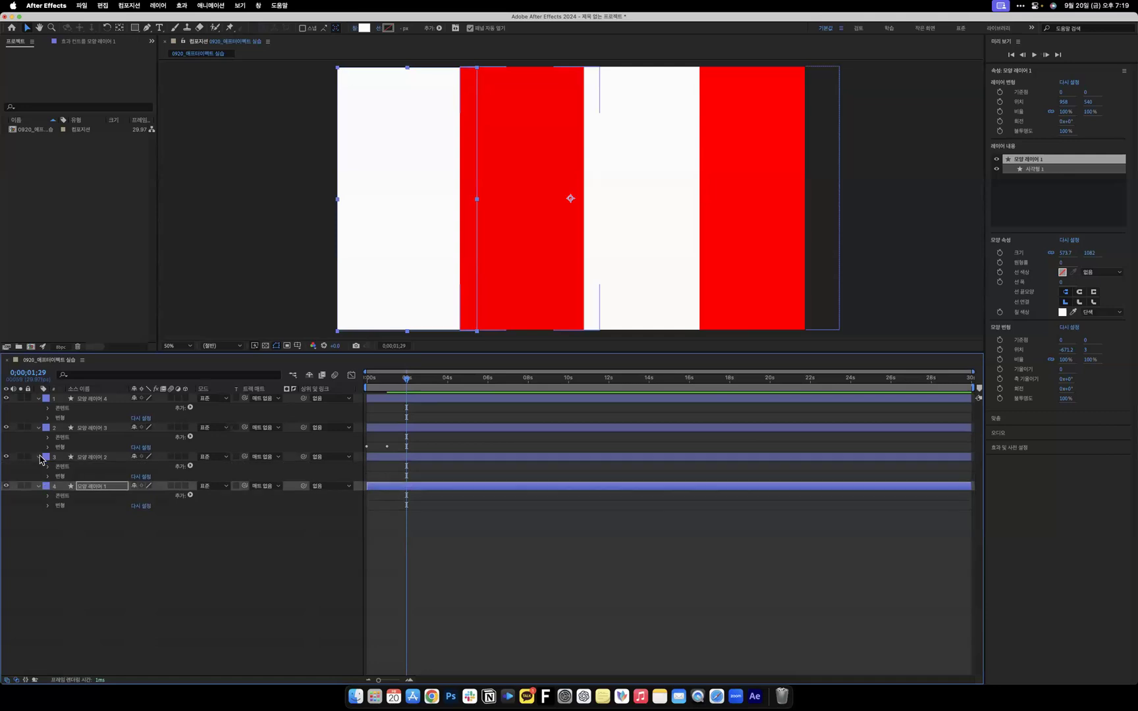
# Delete both position keyframes of shape layer 3 and expand its properties again.
pyautogui.click(58, 452)
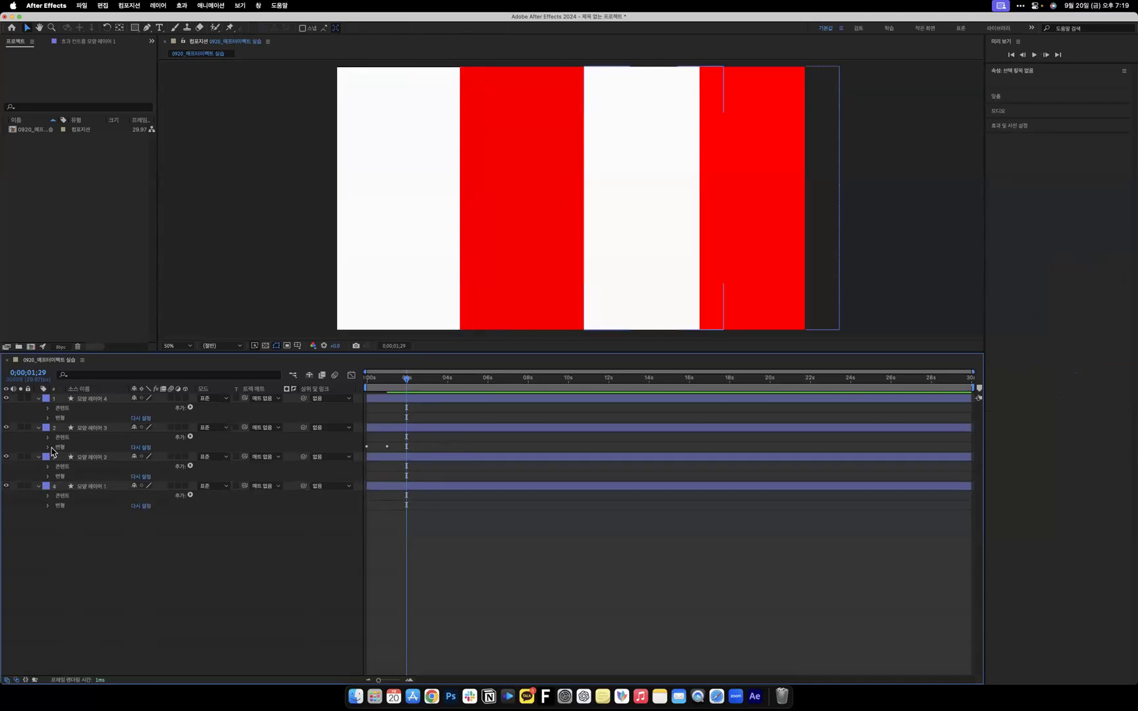
pyautogui.click(47, 448)
pyautogui.click(397, 456)
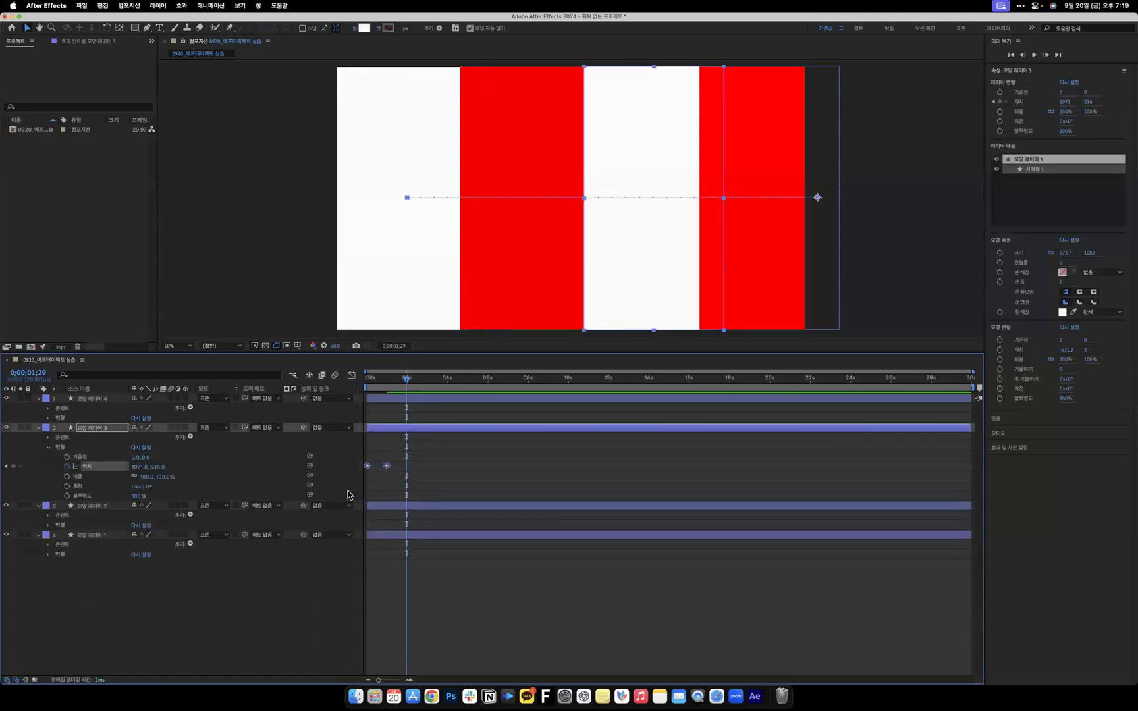
pyautogui.press('super+grave')
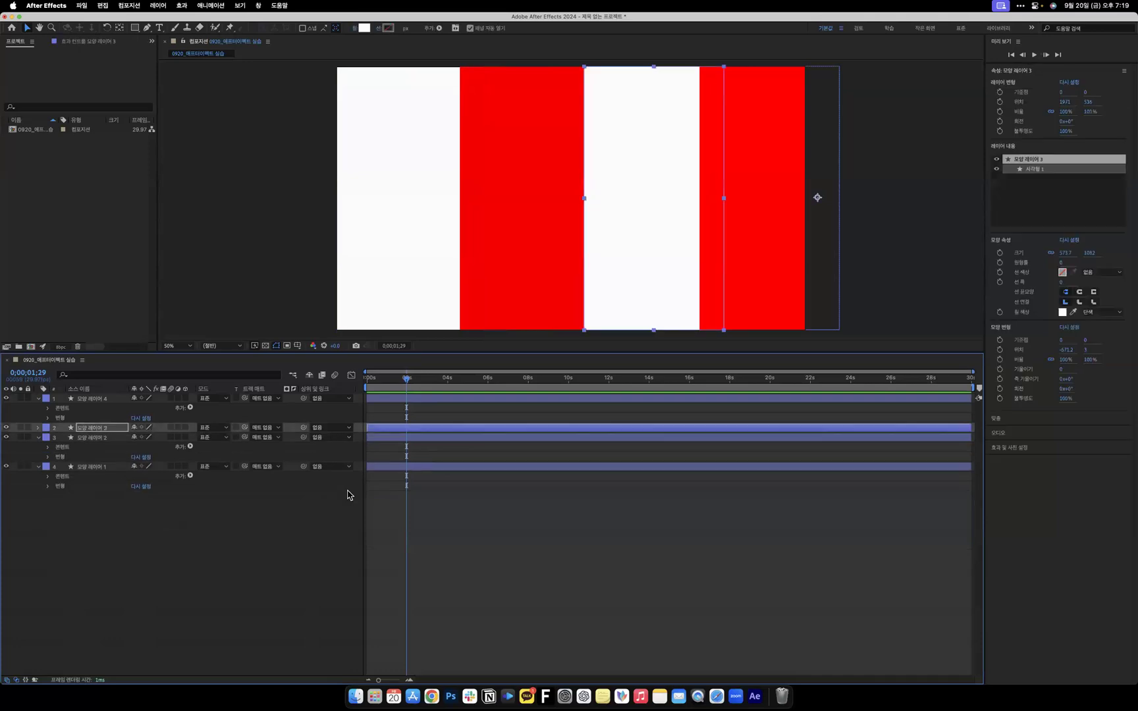
pyautogui.click(38, 427)
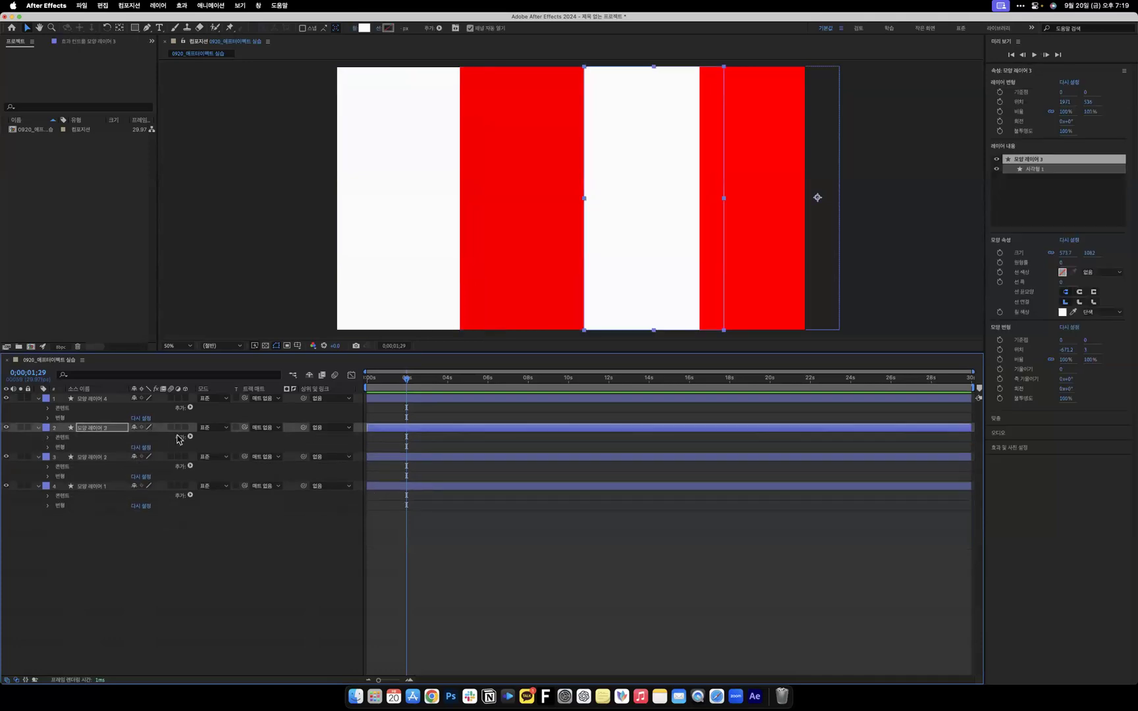
# Add a position keyframe to shape layer 1 at the start of the timeline with X about 364, outside the frame.
pyautogui.click(408, 381)
pyautogui.press('Home')
pyautogui.click(48, 506)
pyautogui.click(78, 524)
pyautogui.click(67, 525)
pyautogui.moveTo(142, 525); pyautogui.dragTo(9, 533)
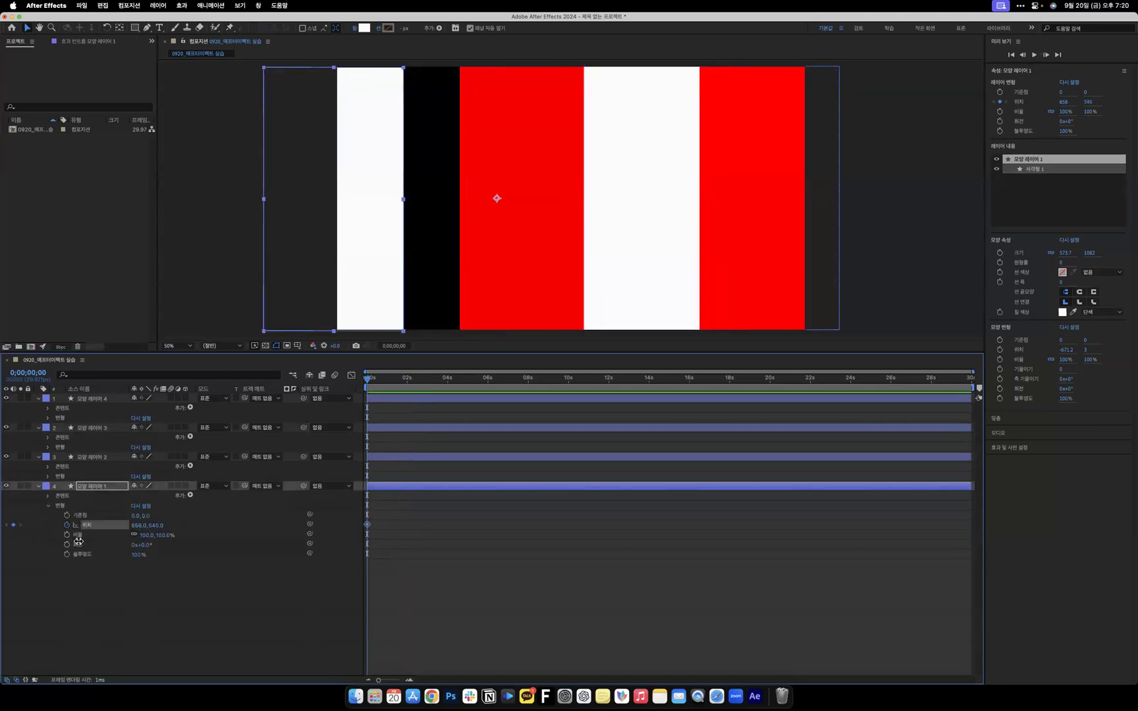
pyautogui.moveTo(140, 525); pyautogui.dragTo(7, 526)
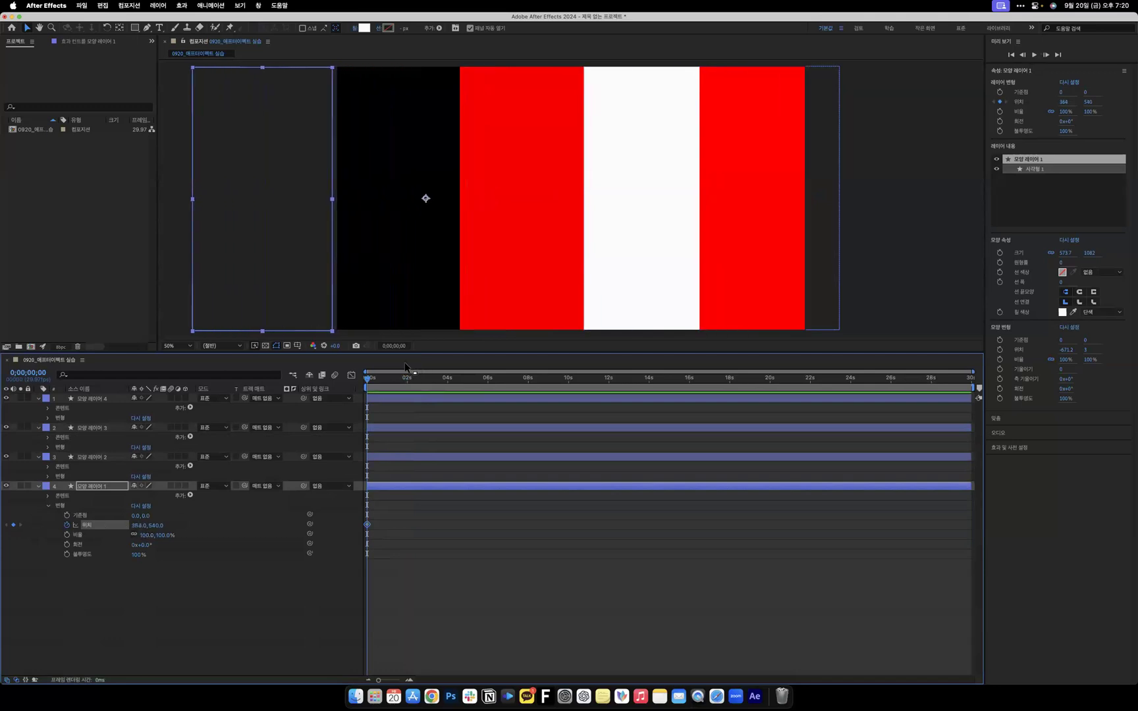
# Add a position keyframe to shape layer 1 at 0;00;00;15 with X about 895.
pyautogui.press('=')
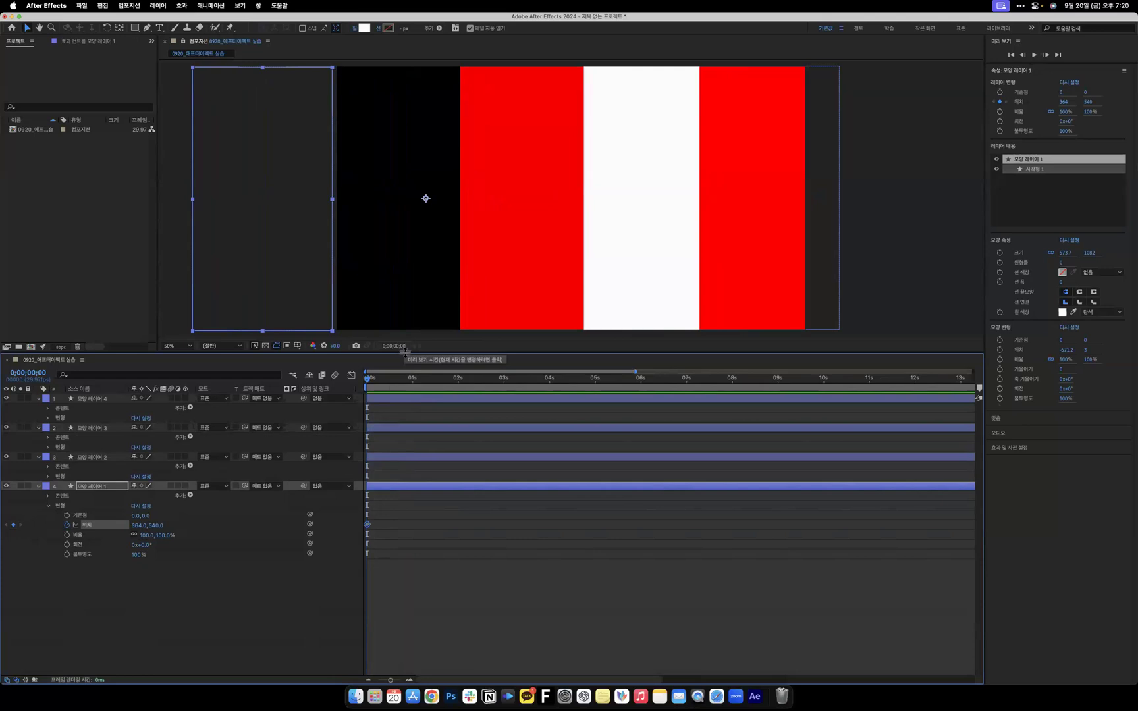
pyautogui.moveTo(395, 388); pyautogui.dragTo(391, 386)
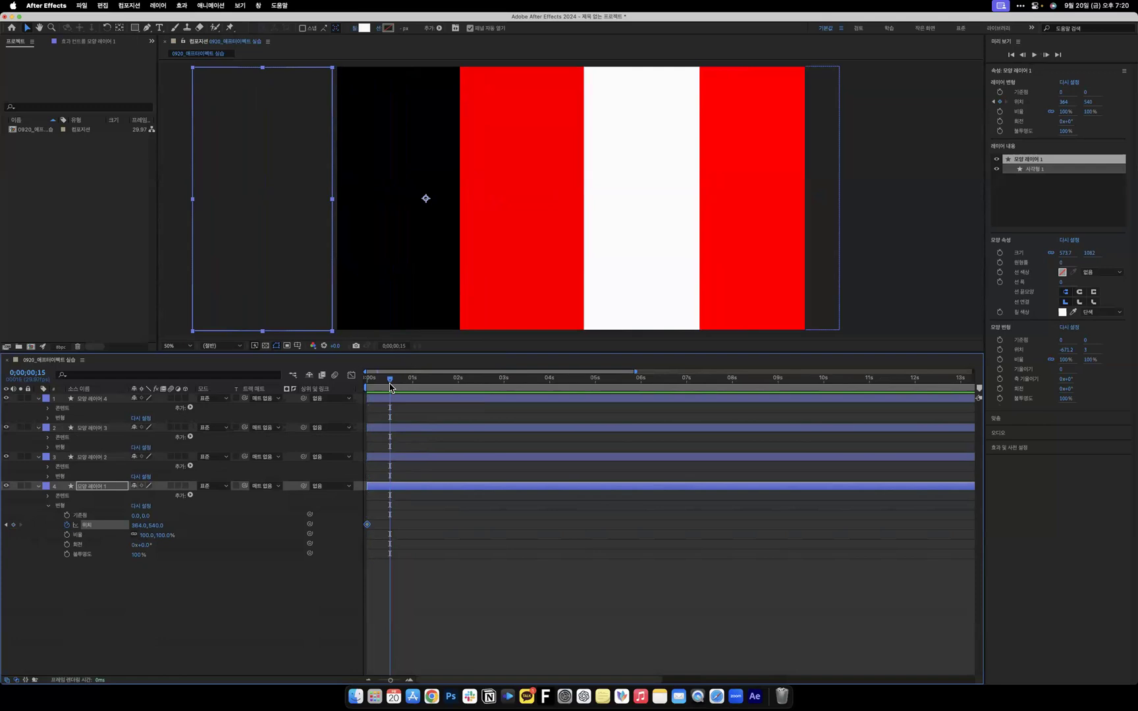
pyautogui.moveTo(140, 524); pyautogui.dragTo(417, 542)
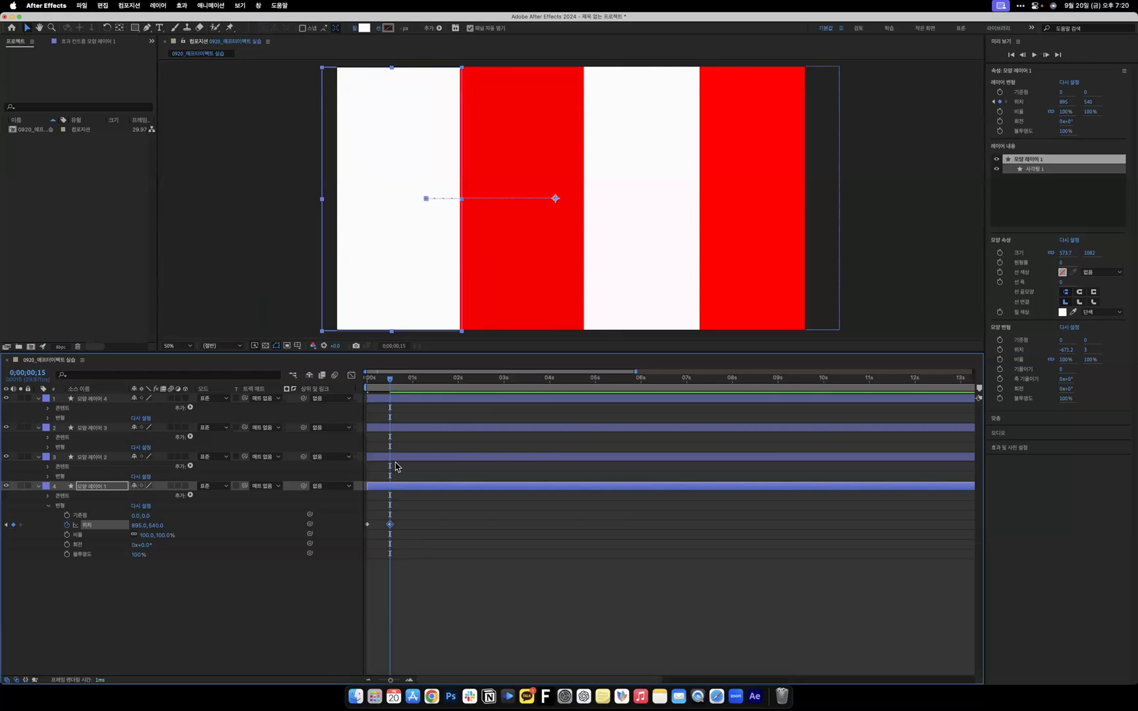
# Animate shape layer 2's position from X about 344 at the start of the timeline to X about 1425 at 1 second.
pyautogui.moveTo(389, 386); pyautogui.dragTo(366, 382)
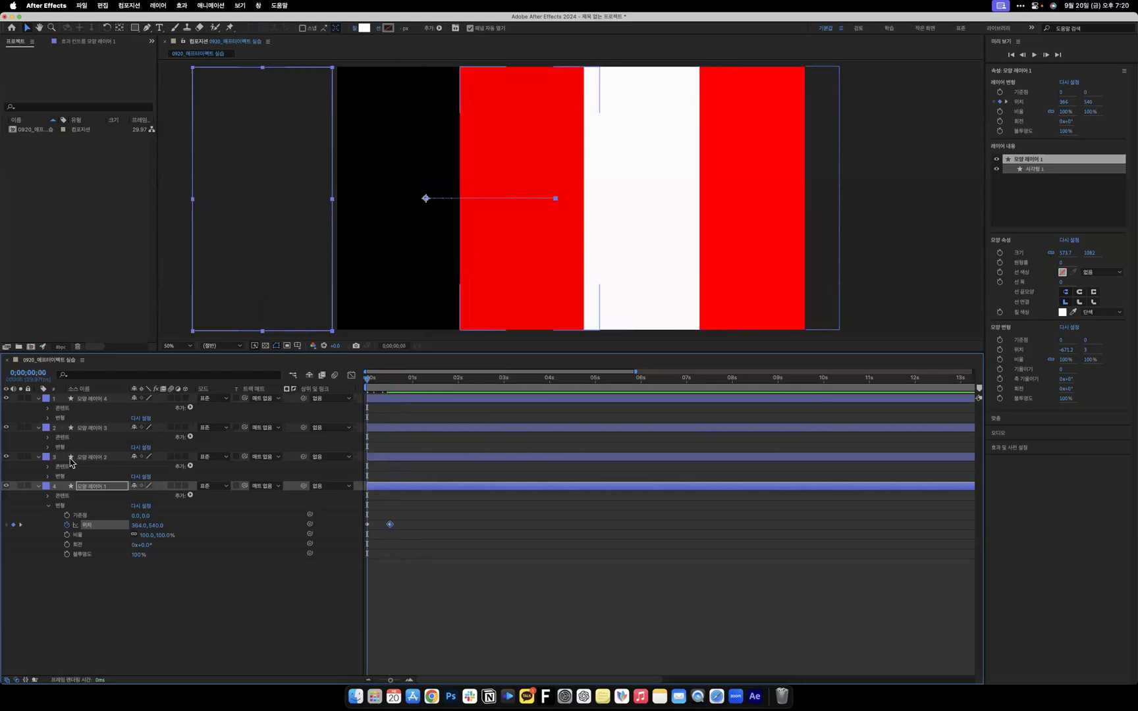
pyautogui.click(49, 476)
pyautogui.click(66, 495)
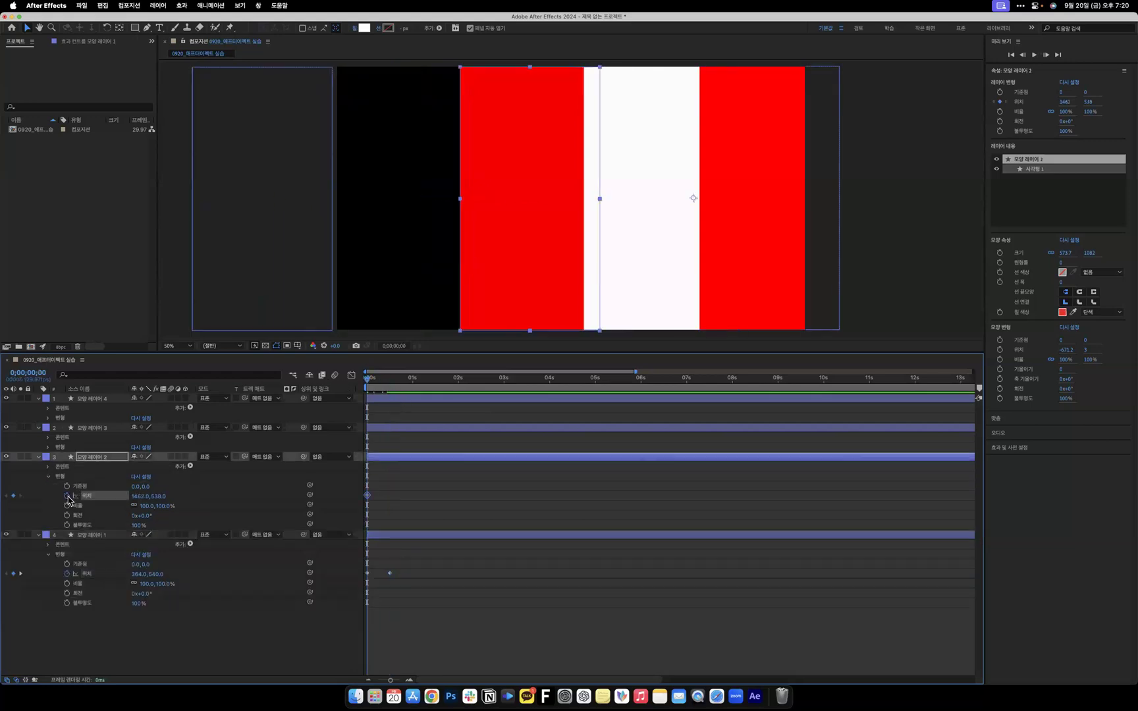
pyautogui.moveTo(138, 495)
pyautogui.mouseDown()
pyautogui.moveTo(73, 496)
pyautogui.moveTo(134, 496)
pyautogui.mouseUp()
pyautogui.click(413, 378)
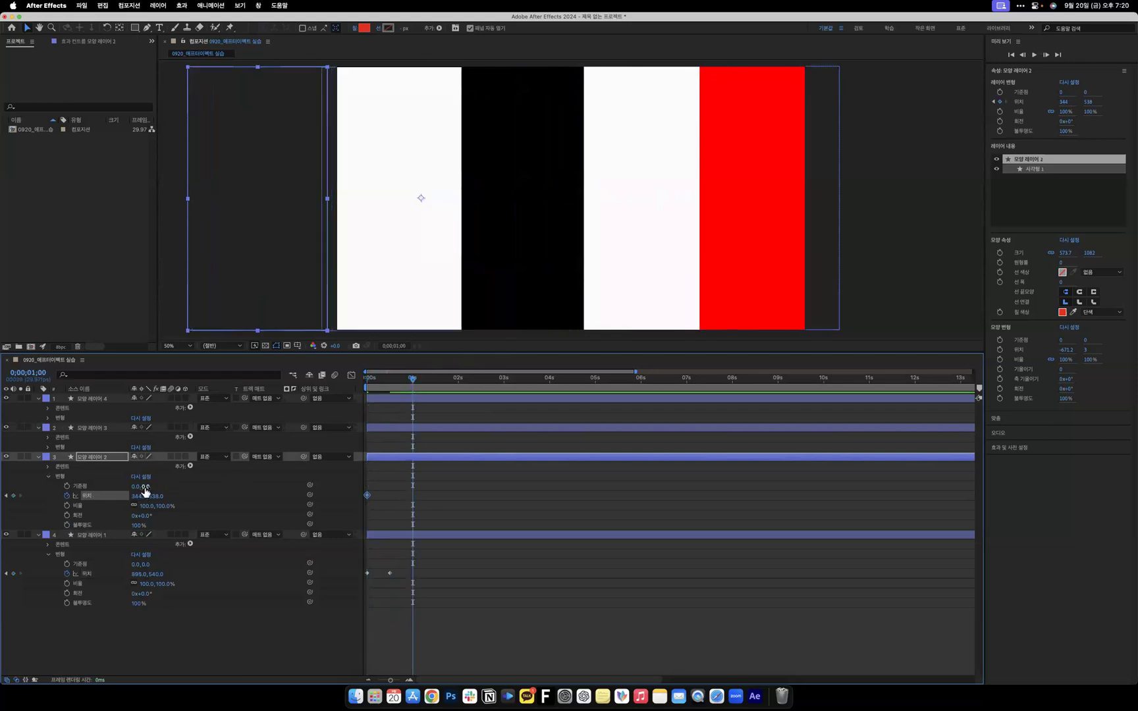
pyautogui.moveTo(139, 497); pyautogui.dragTo(682, 515)
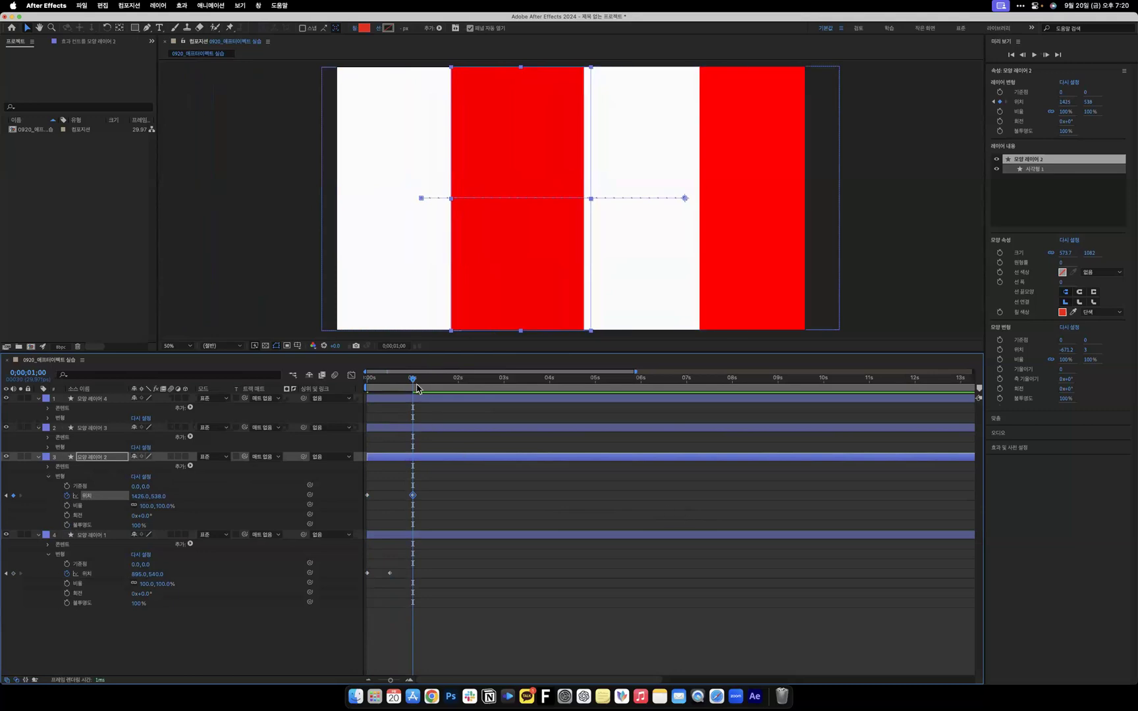
# Animate shape layer 3's position from X about 396 at the start of the timeline to X about 1892 at 0;00;01;15.
pyautogui.moveTo(410, 386); pyautogui.dragTo(366, 386)
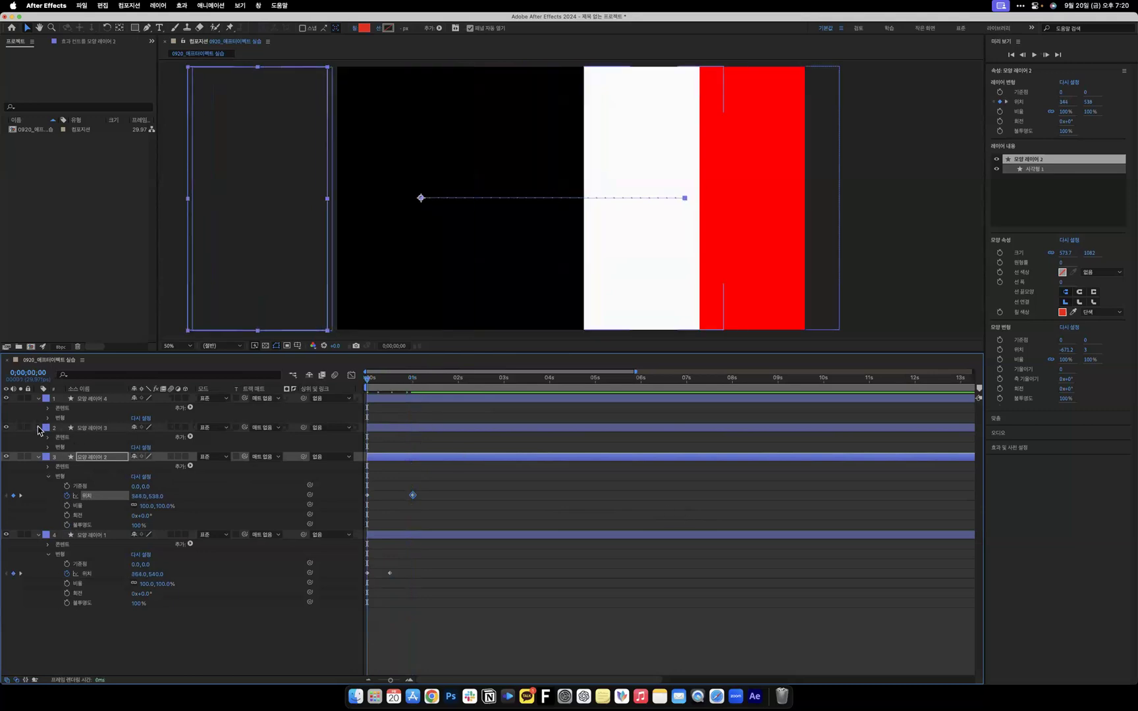
pyautogui.click(48, 448)
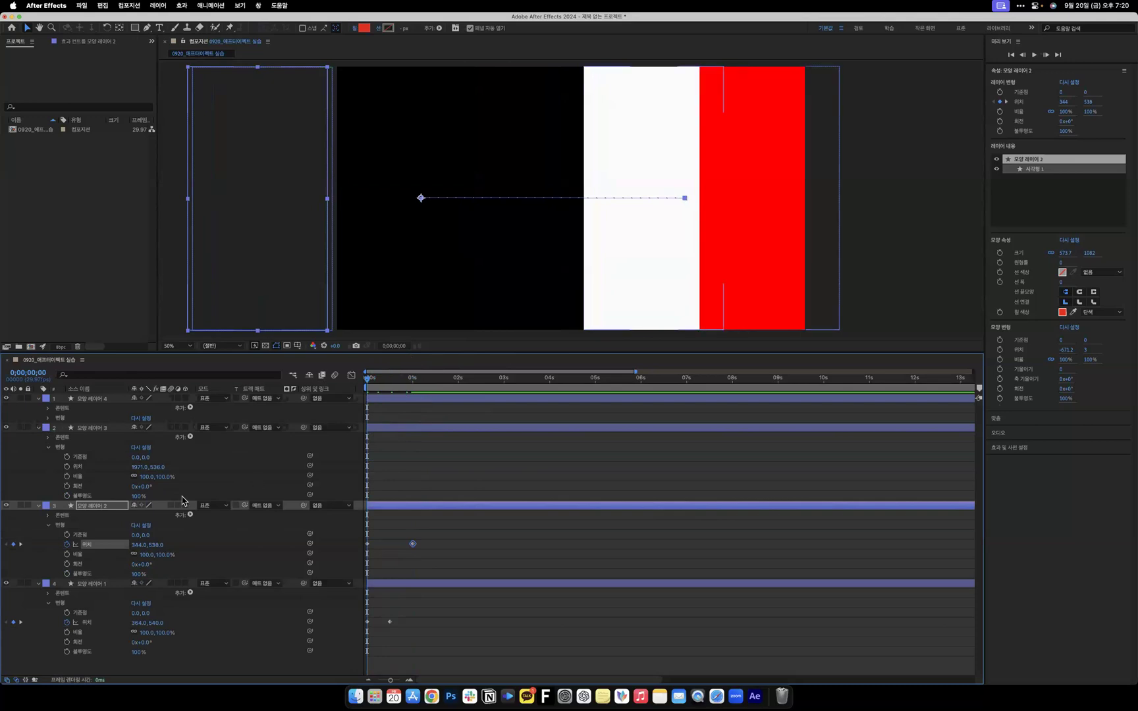
pyautogui.click(66, 466)
pyautogui.moveTo(145, 472); pyautogui.dragTo(19, 472)
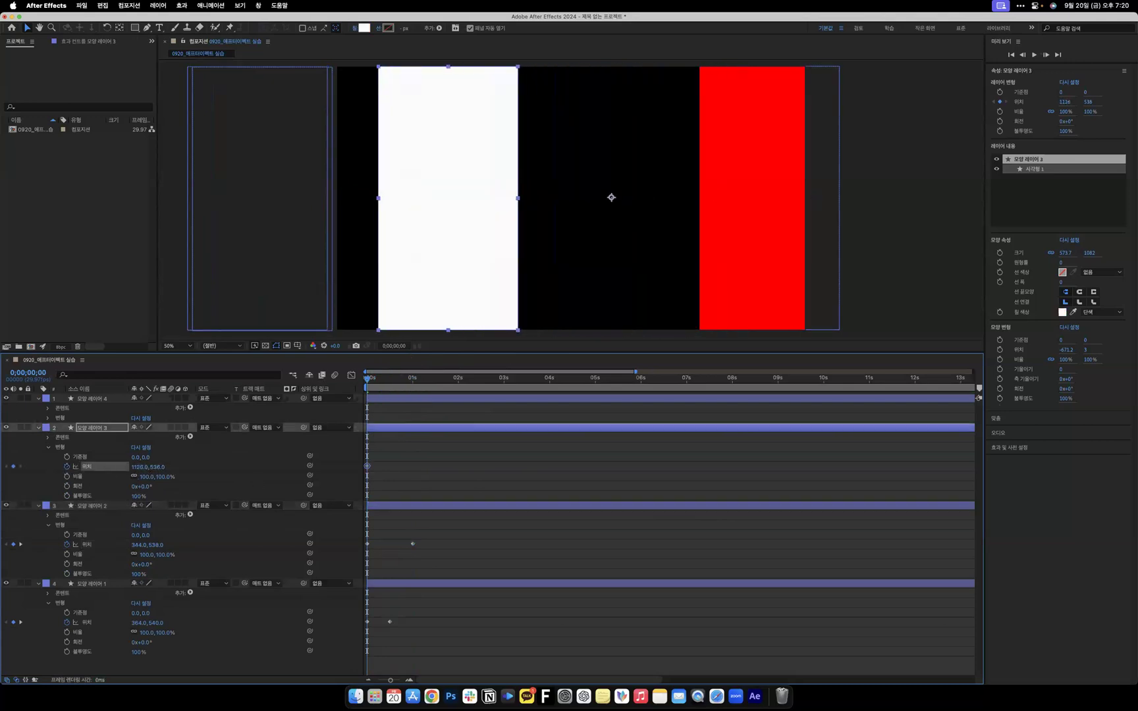
pyautogui.moveTo(135, 467); pyautogui.dragTo(18, 466)
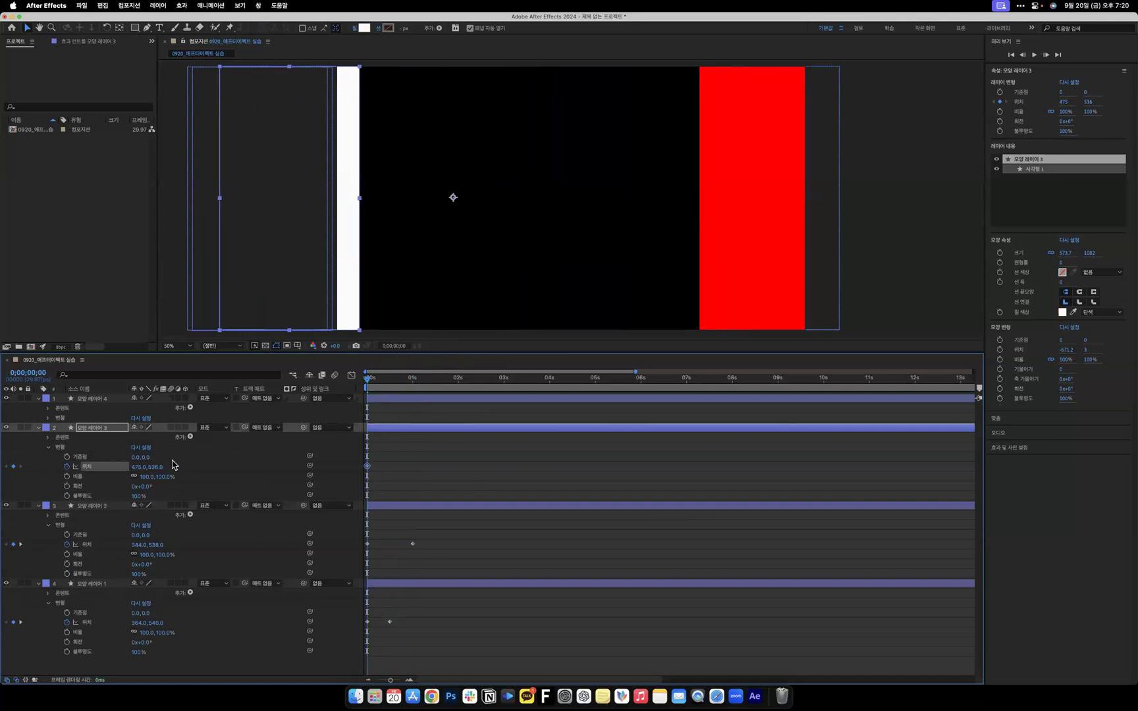
pyautogui.moveTo(142, 470)
pyautogui.mouseDown()
pyautogui.moveTo(96, 470)
pyautogui.moveTo(129, 470)
pyautogui.mouseUp()
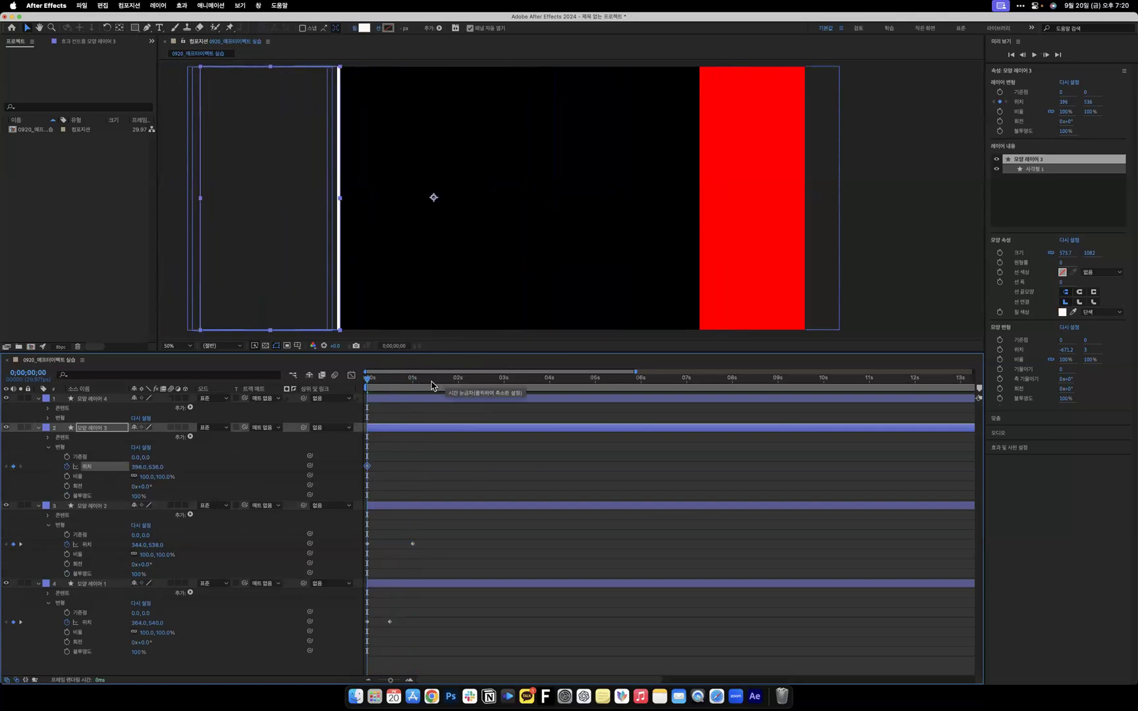
pyautogui.moveTo(433, 385); pyautogui.dragTo(435, 387)
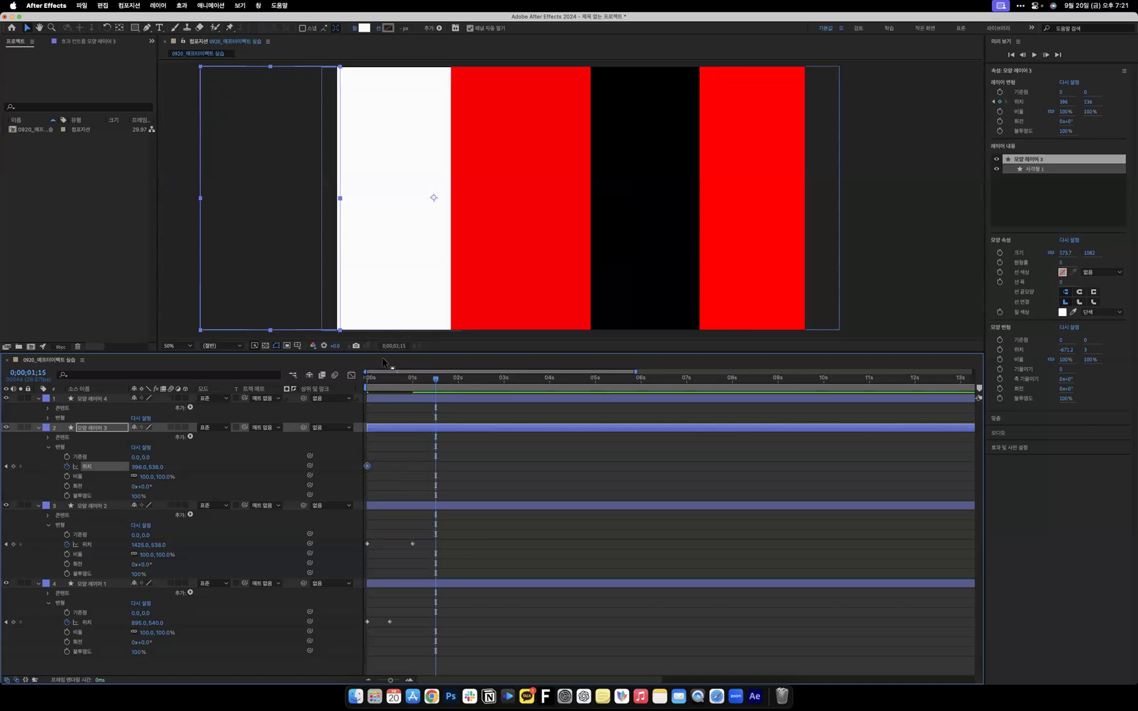
pyautogui.moveTo(138, 467); pyautogui.dragTo(905, 505)
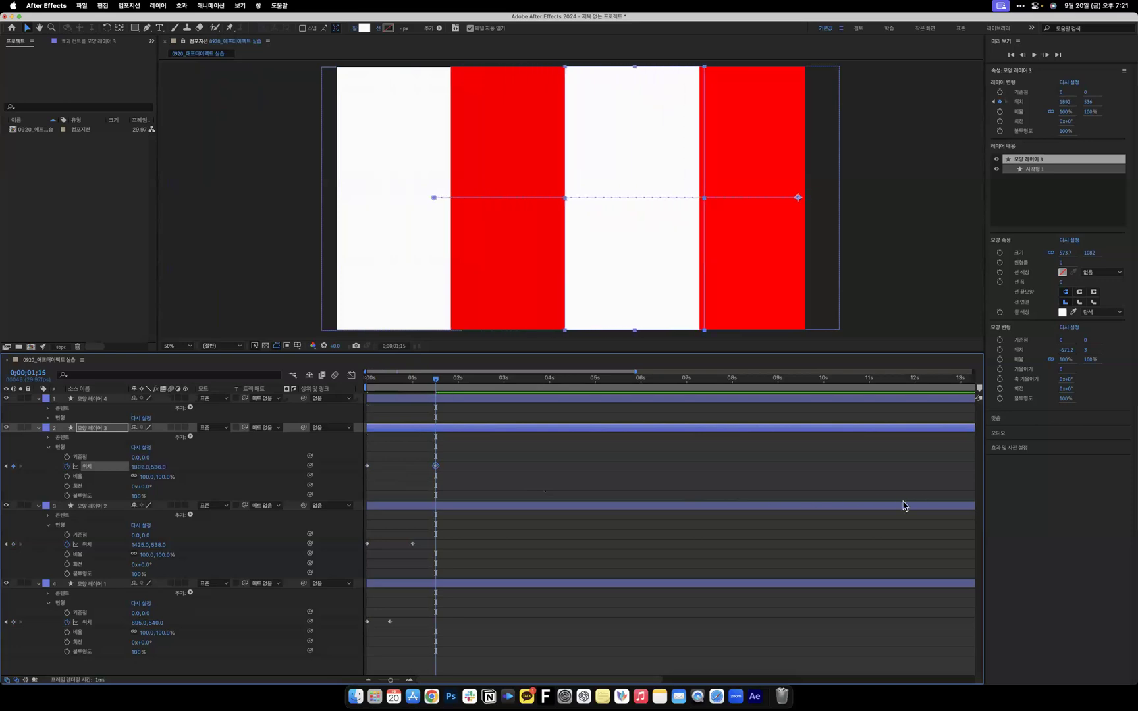
# Add a position keyframe to shape layer 4 at the start of the timeline with X about 354, outside the frame.
pyautogui.click(49, 419)
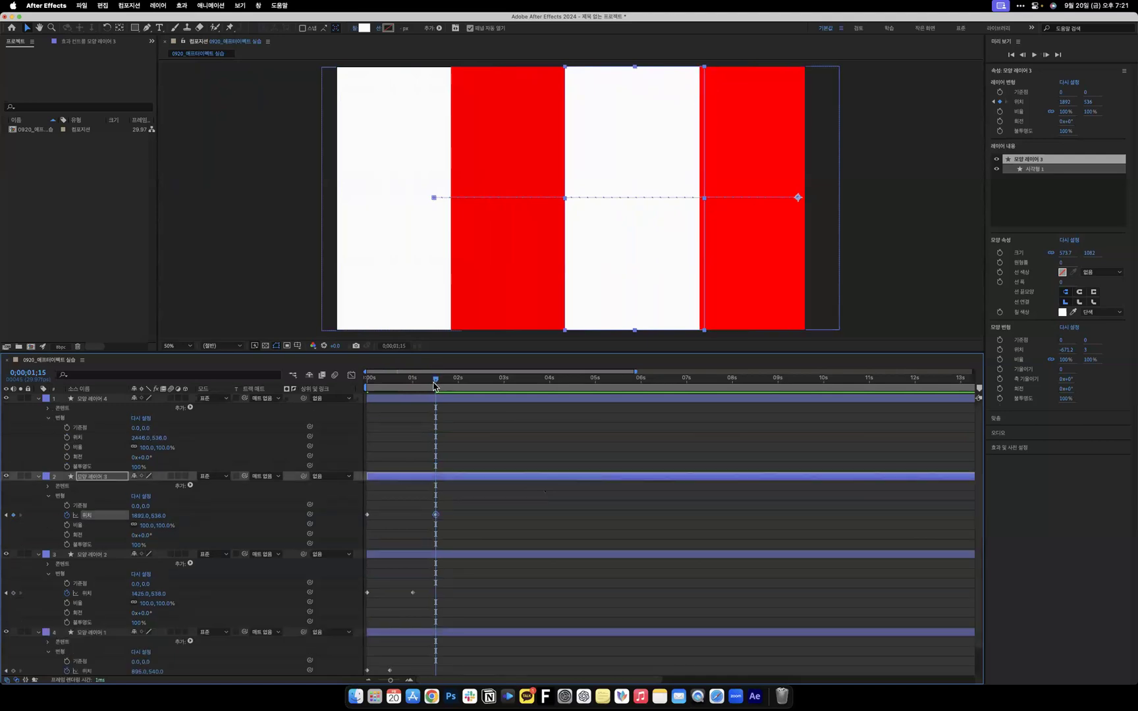
pyautogui.press('Home')
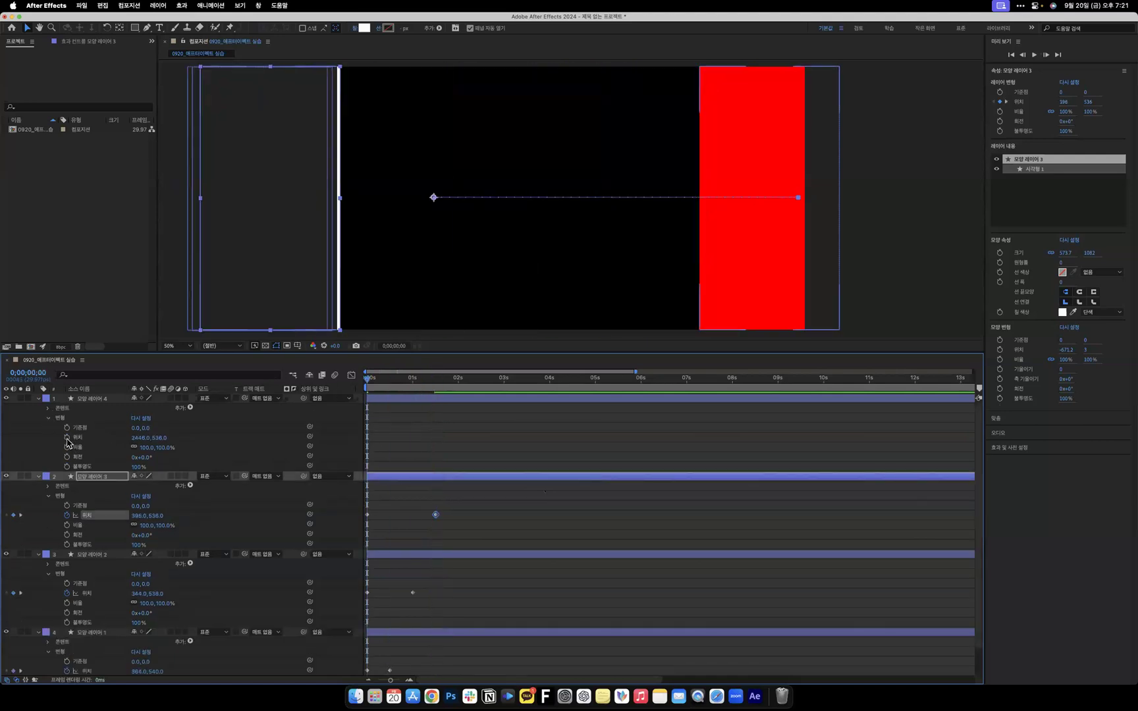
pyautogui.click(66, 437)
pyautogui.click(142, 438)
pyautogui.write('1566')
pyautogui.press('Return')
pyautogui.click(140, 438)
pyautogui.write('832')
pyautogui.press('Return')
pyautogui.click(141, 438)
pyautogui.write('336')
pyautogui.press('Return')
pyautogui.moveTo(419, 197); pyautogui.dragTo(424, 197)
# Add a position keyframe to shape layer 4 at 2 seconds with X about 2470, completing the row of stripes.
pyautogui.moveTo(466, 391); pyautogui.dragTo(459, 391)
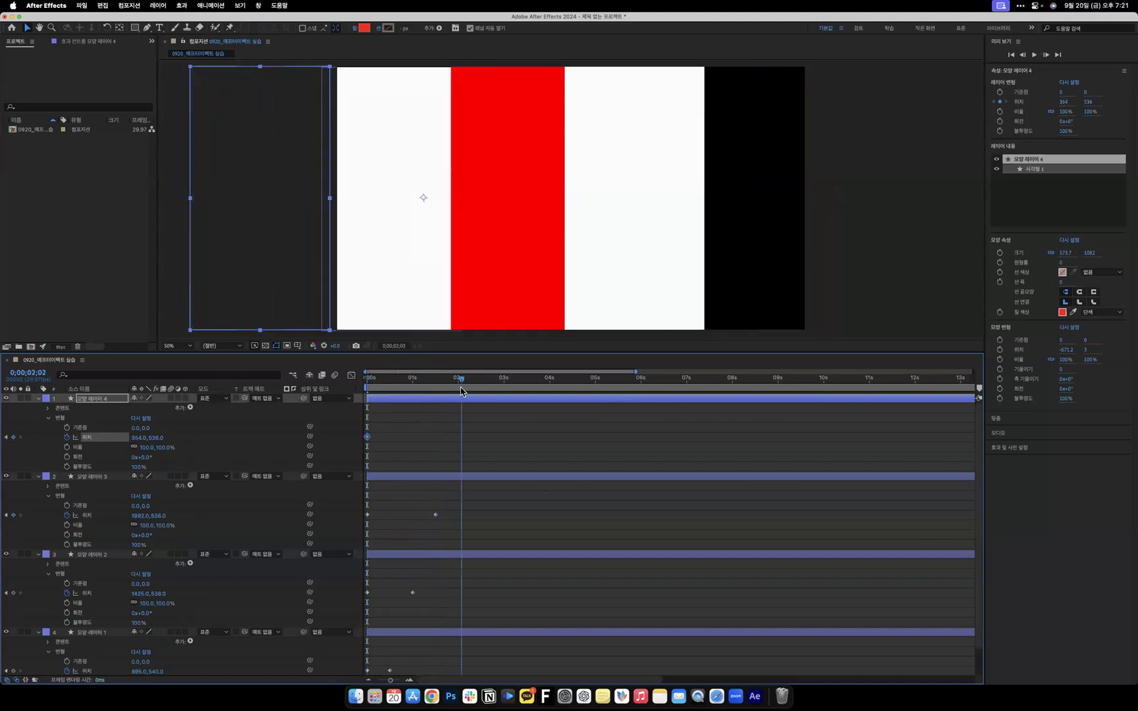
pyautogui.moveTo(141, 437); pyautogui.dragTo(1066, 541)
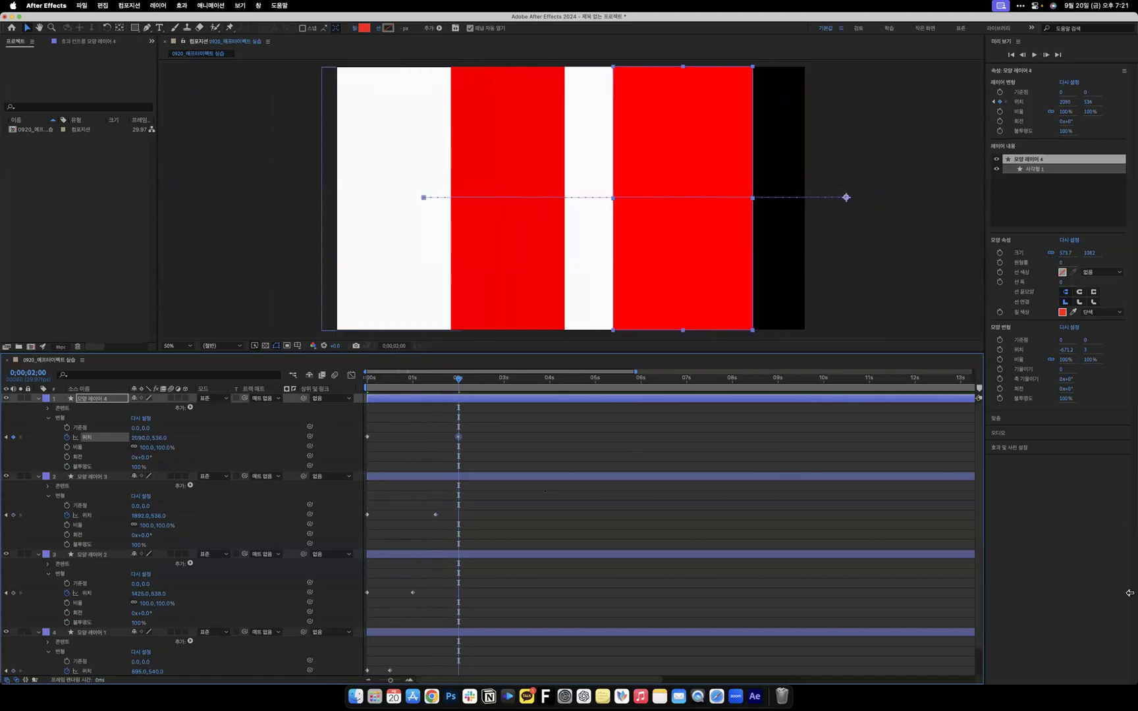
pyautogui.moveTo(139, 440); pyautogui.dragTo(328, 432)
# Play the animation from the start several times to check how the four stripes slide in.
pyautogui.moveTo(545, 391); pyautogui.dragTo(284, 356)
pyautogui.press('space')
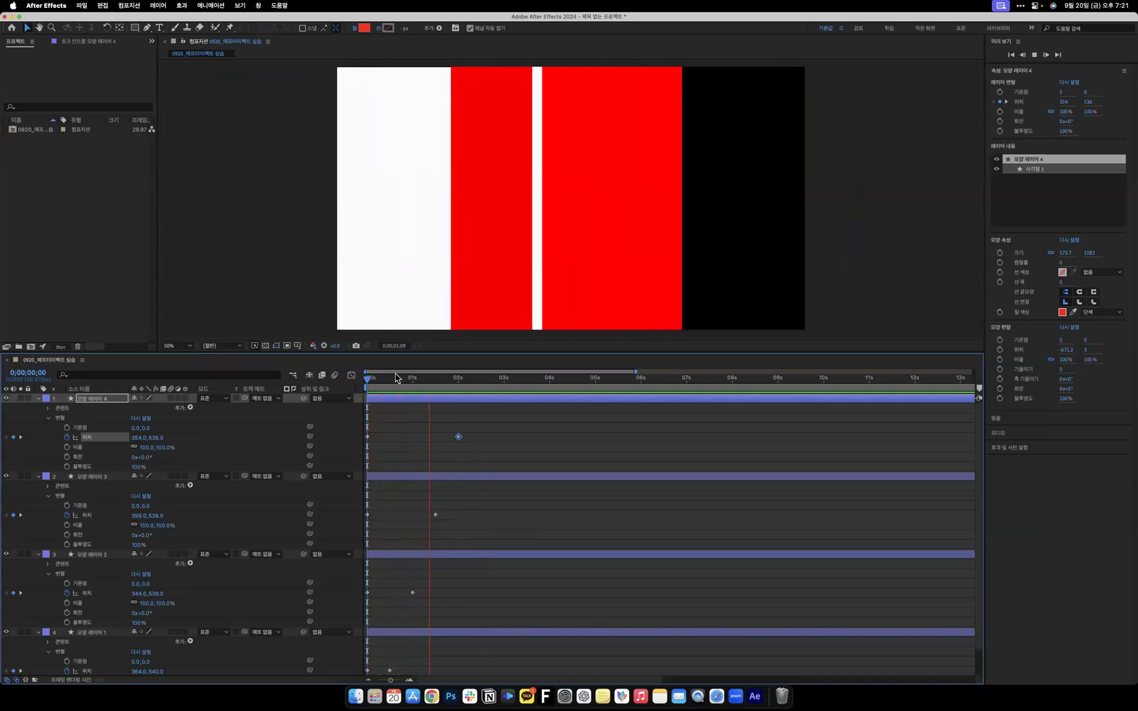
pyautogui.press('space')
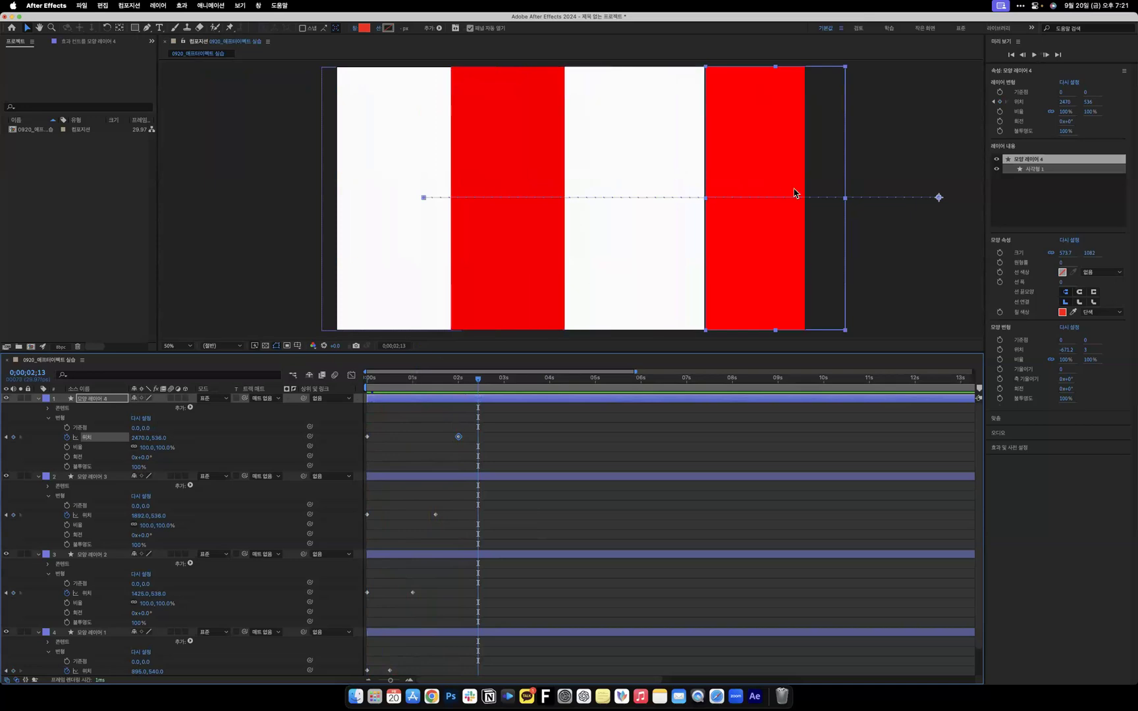
pyautogui.press('space')
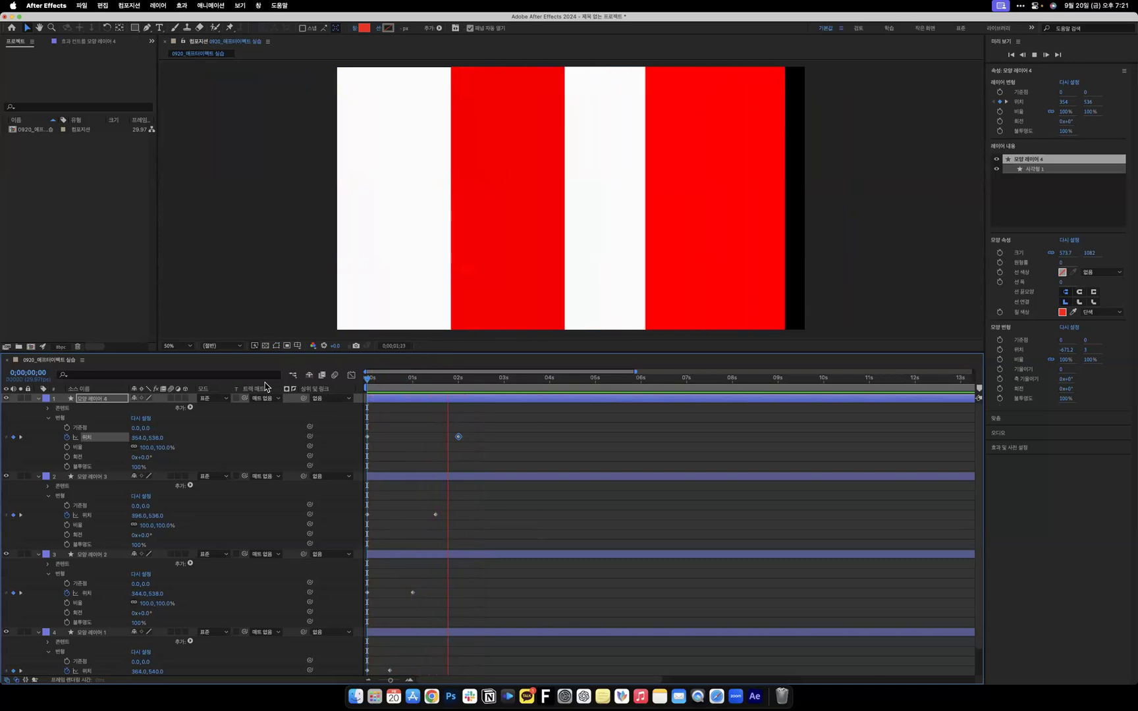
pyautogui.press('space')
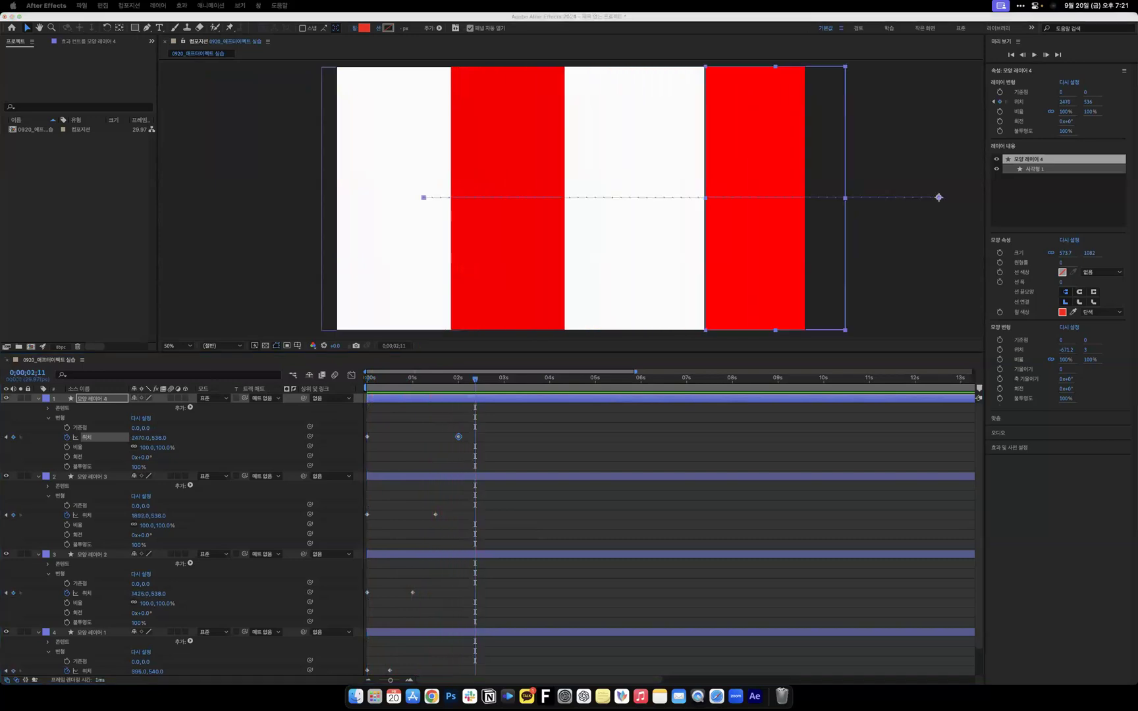
pyautogui.click(429, 393)
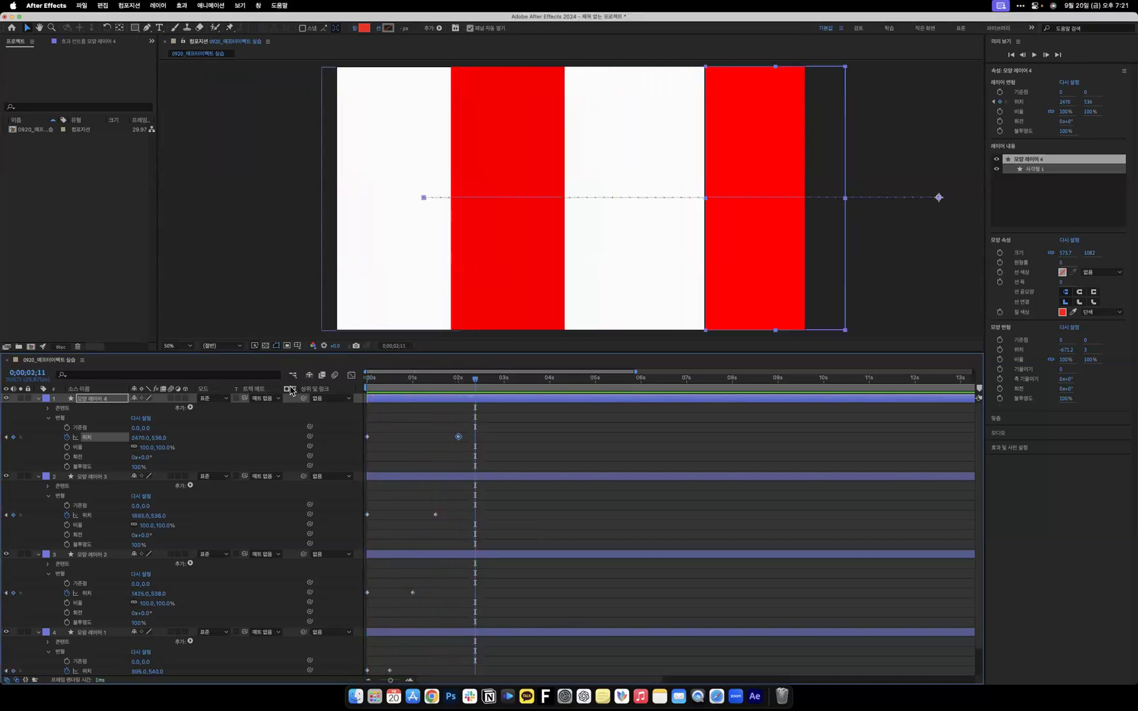
pyautogui.press('space')
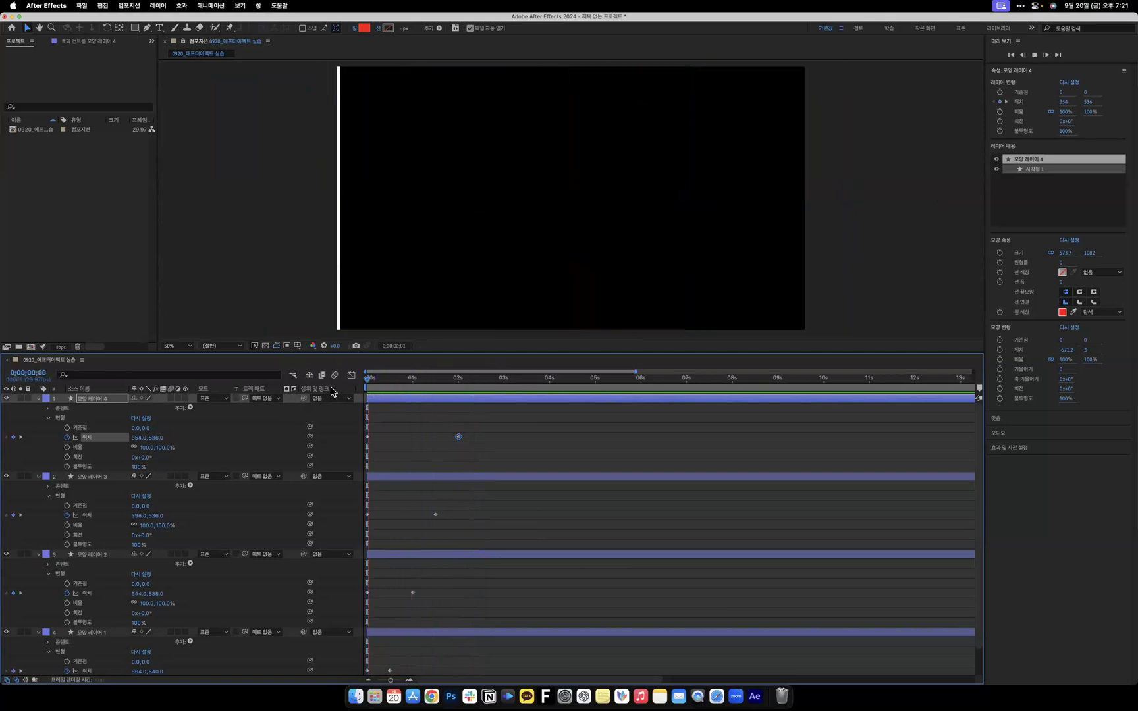
pyautogui.press('space')
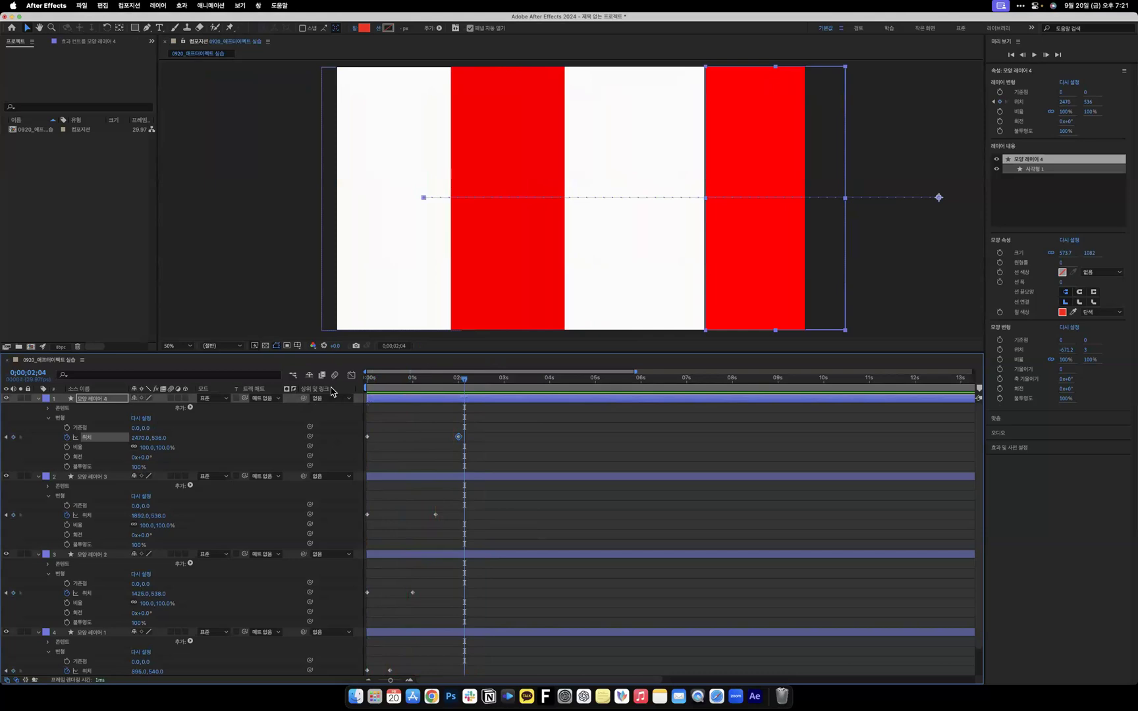
# Collapse the properties of shape layers 4, 3 and 2 and deselect all layers.
pyautogui.click(38, 398)
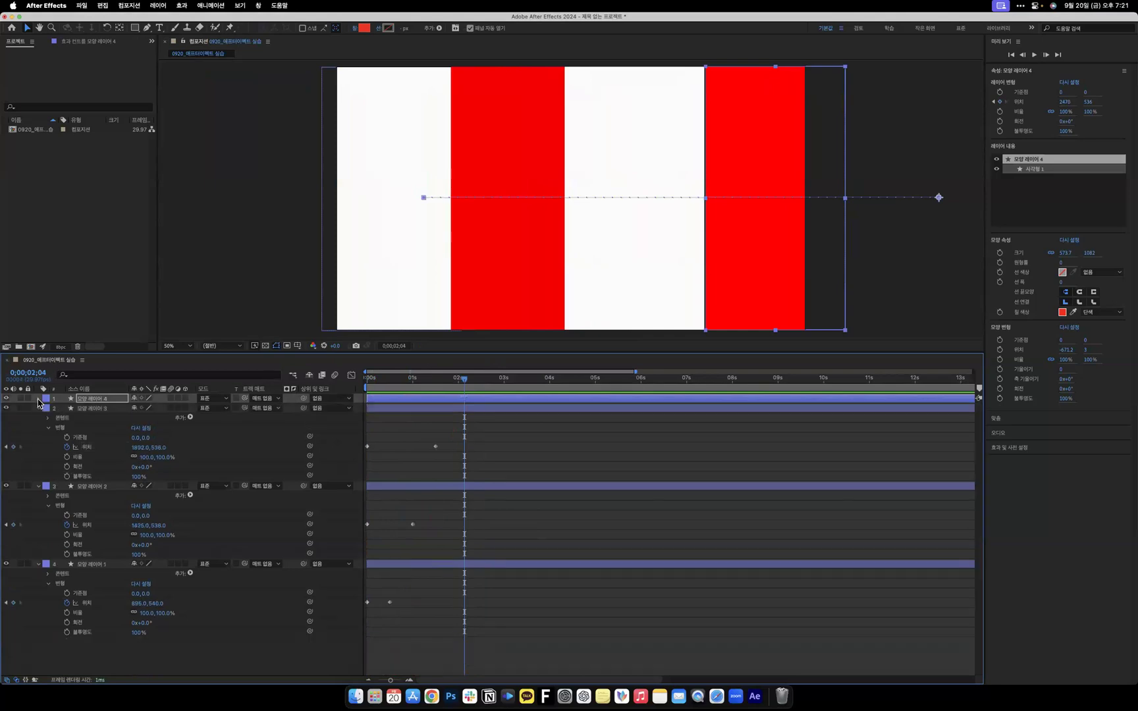
pyautogui.click(38, 408)
pyautogui.click(38, 418)
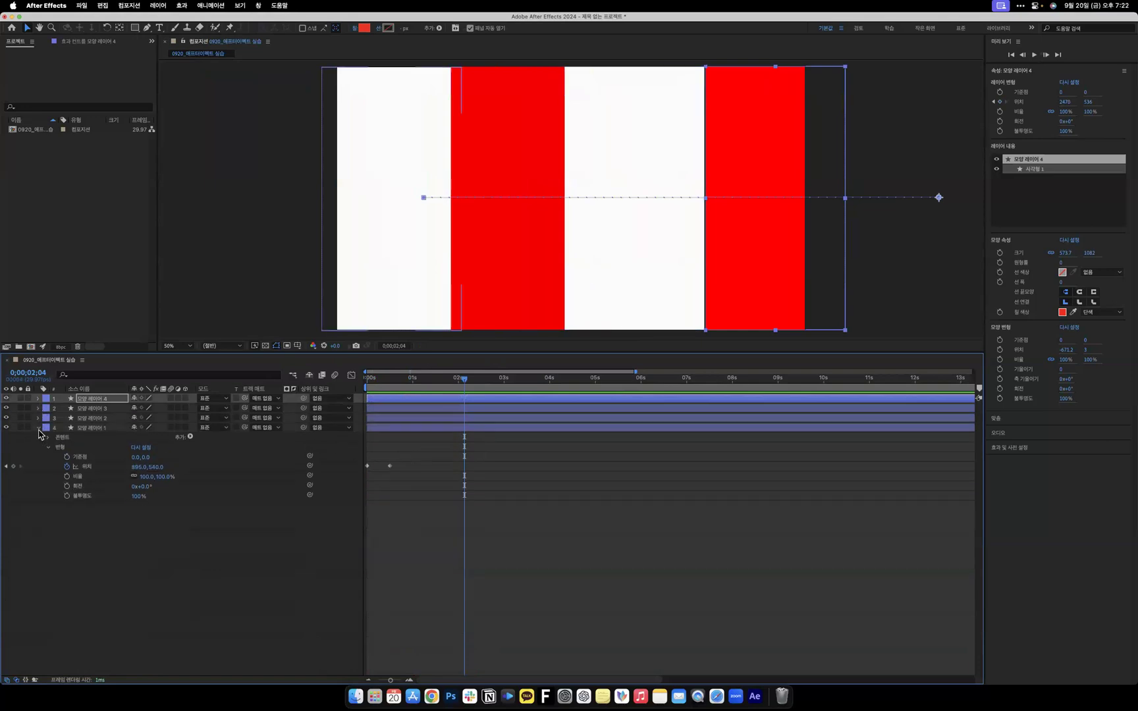
pyautogui.click(470, 602)
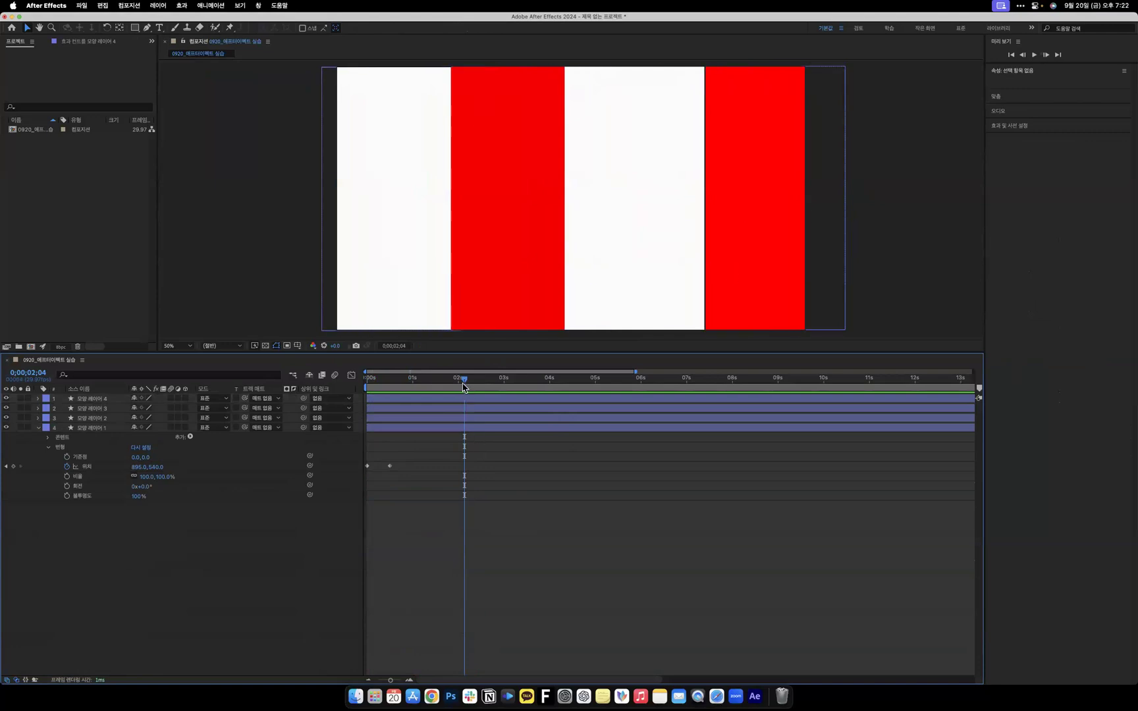
# Preview the slide-in from the start and scrub through to 2 seconds to review the stripes' arrival times.
pyautogui.moveTo(464, 379); pyautogui.dragTo(332, 380)
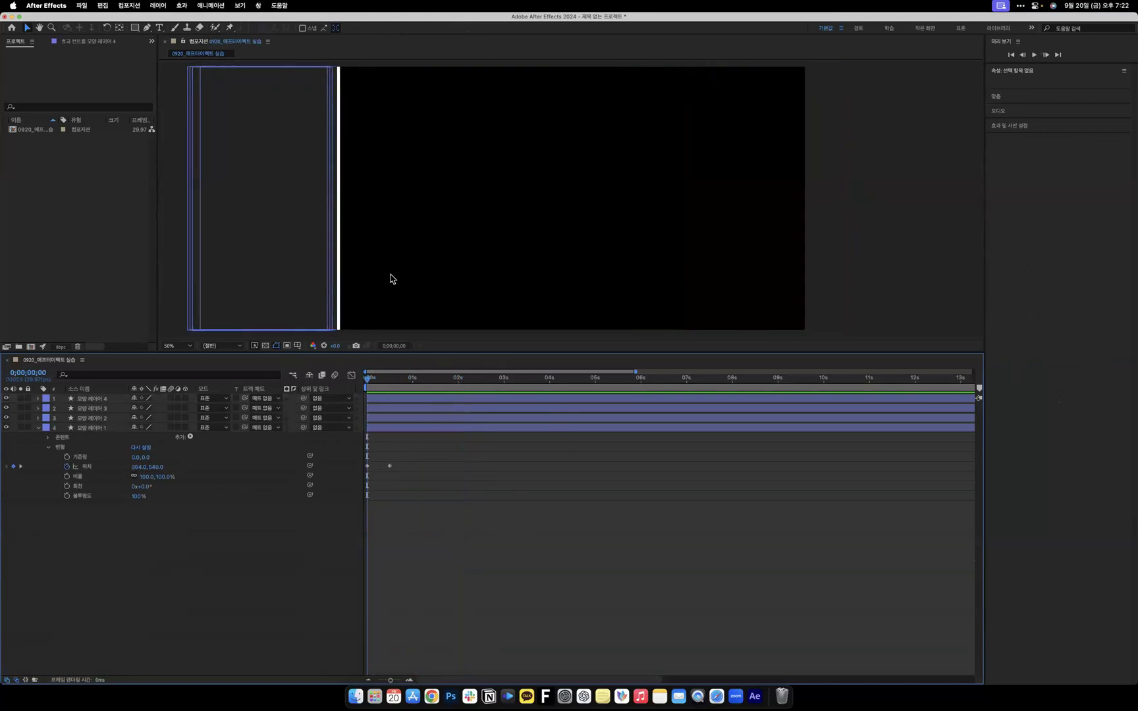
pyautogui.press('space')
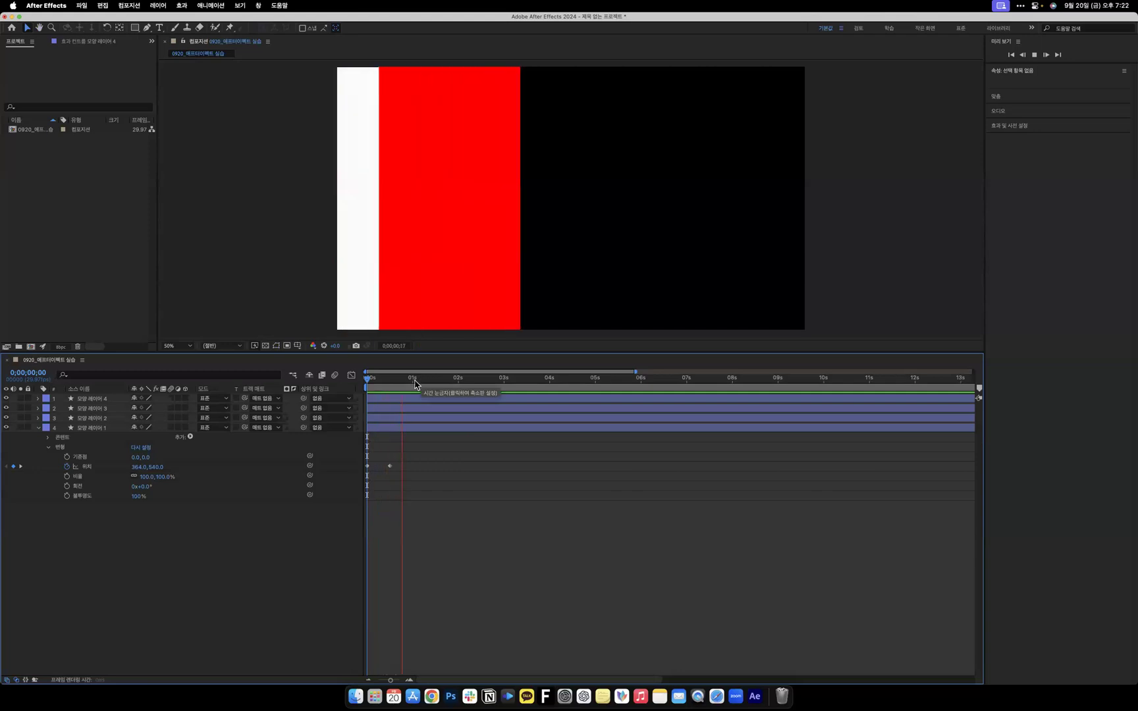
pyautogui.press('space')
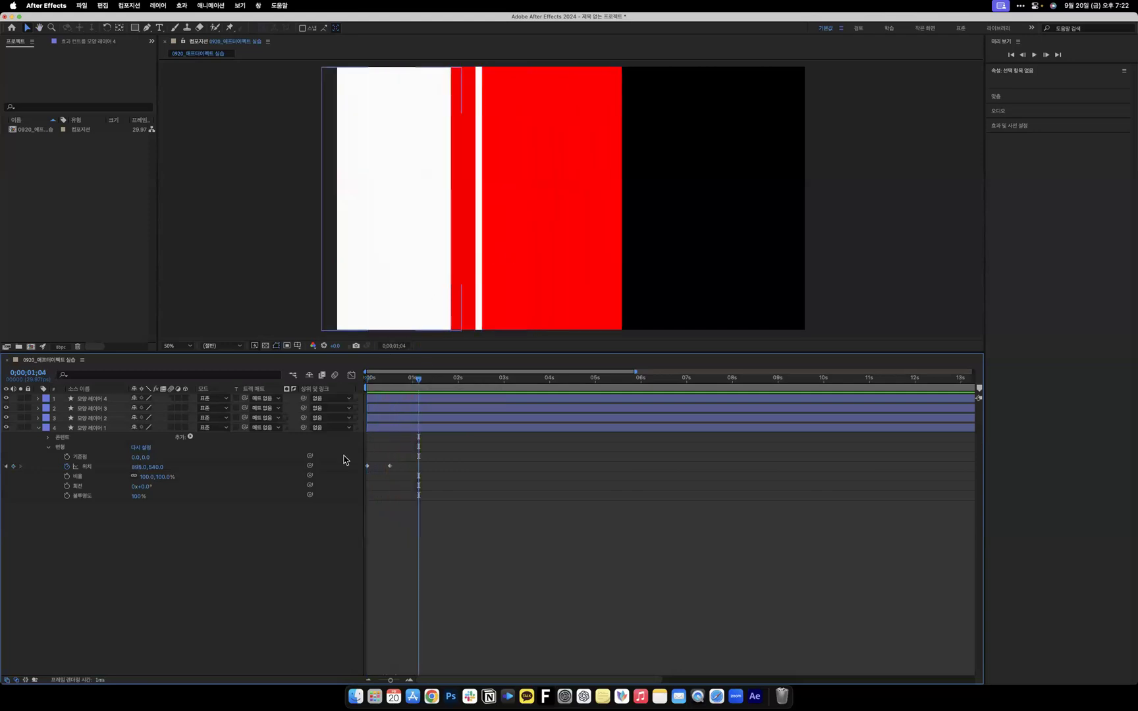
pyautogui.moveTo(380, 387); pyautogui.dragTo(458, 393)
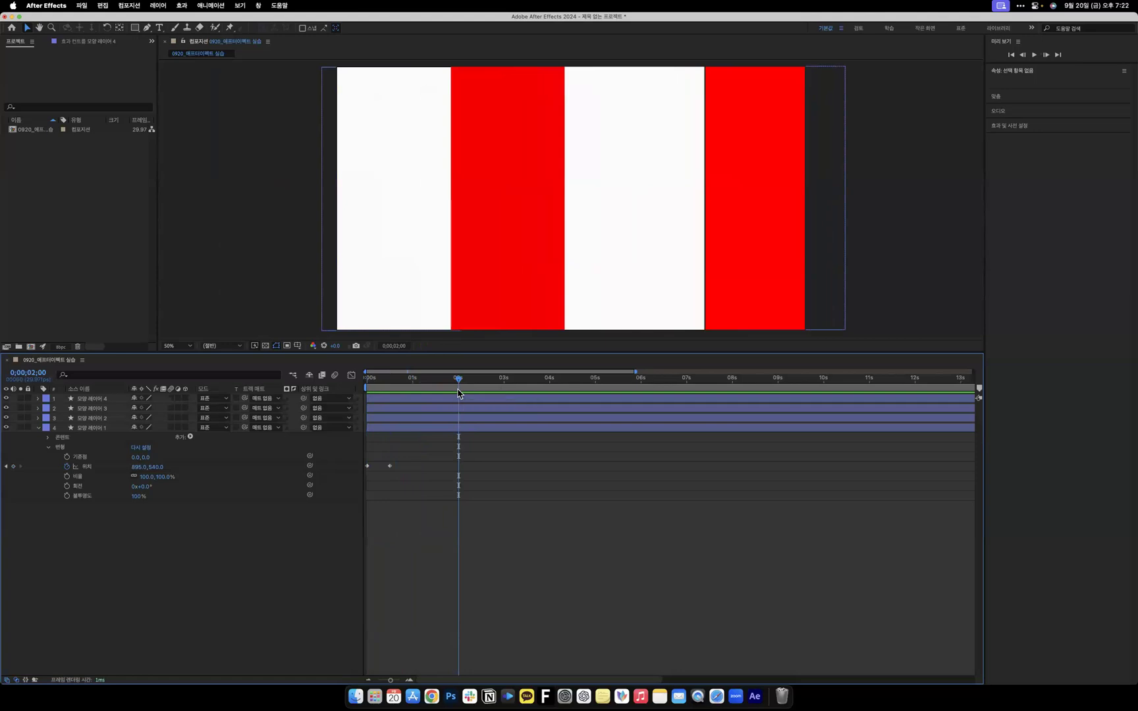
pyautogui.moveTo(458, 393); pyautogui.dragTo(366, 393)
# Add position keyframes to shape layer 4 at 4 seconds with its position kept and at 0;00;04;15 with X about 2947, outside the frame.
pyautogui.click(39, 428)
pyautogui.click(39, 398)
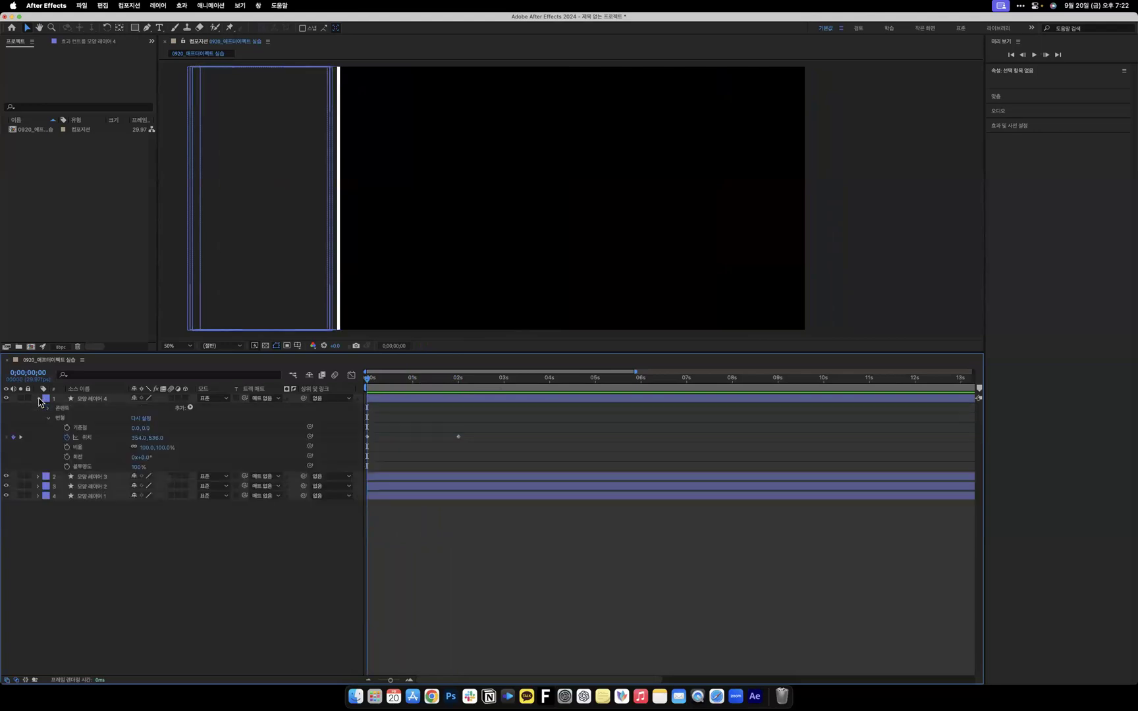
pyautogui.moveTo(466, 387); pyautogui.dragTo(459, 388)
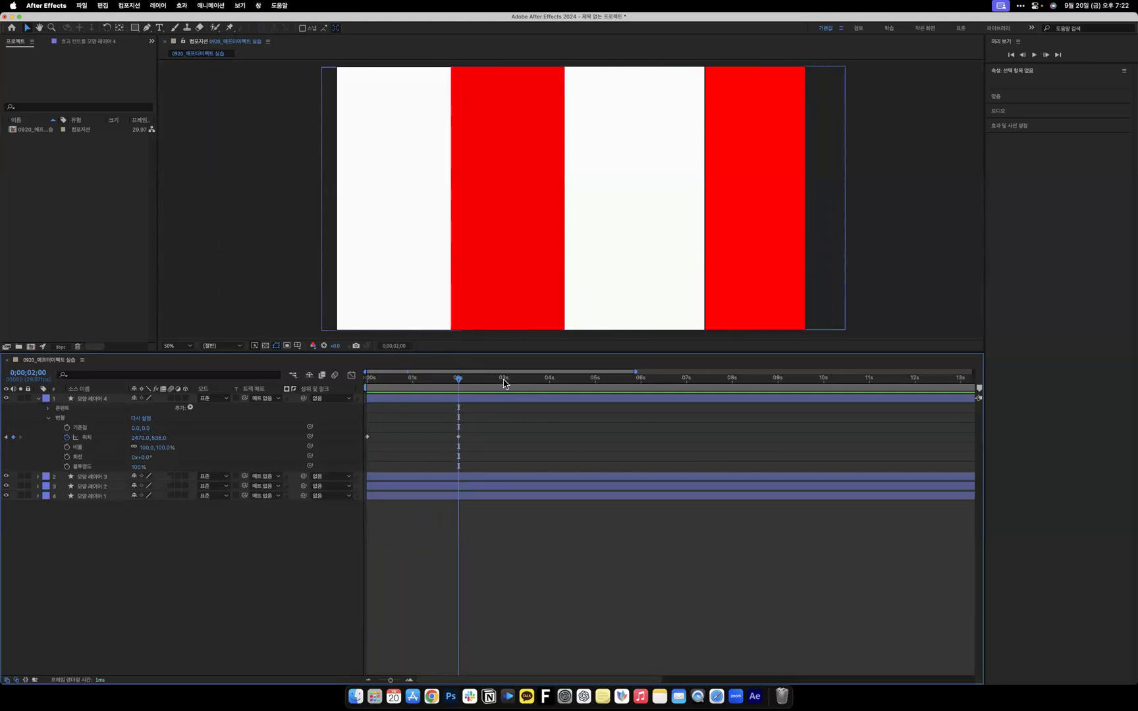
pyautogui.moveTo(505, 387); pyautogui.dragTo(551, 389)
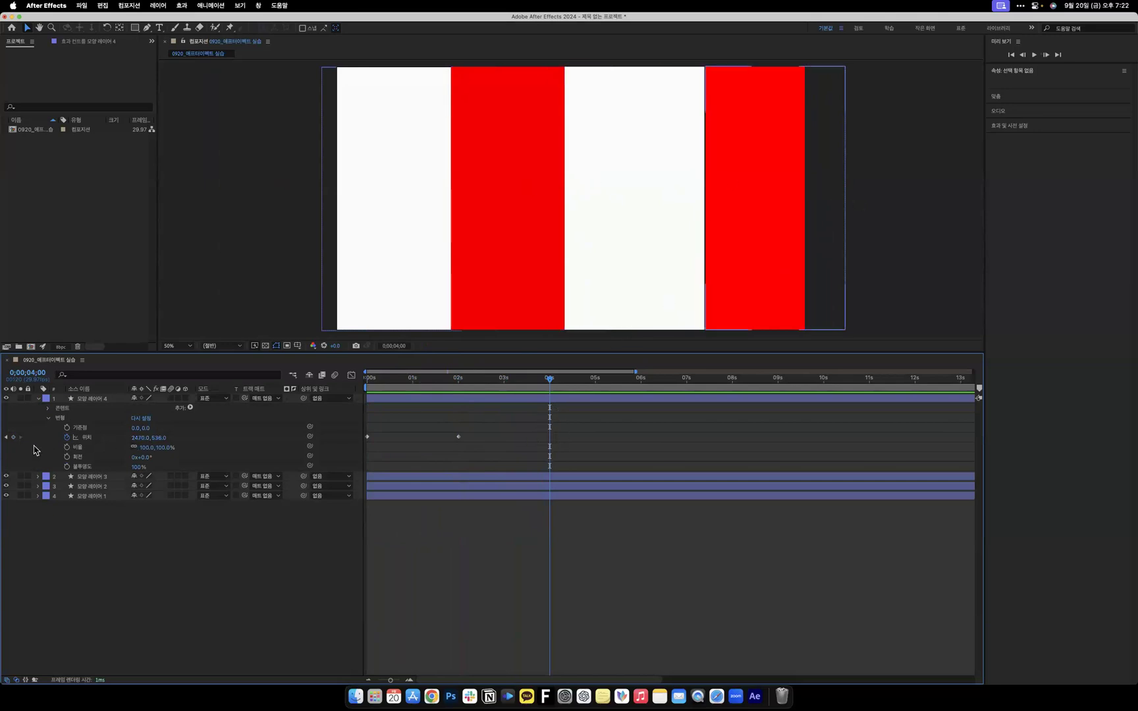
pyautogui.click(14, 437)
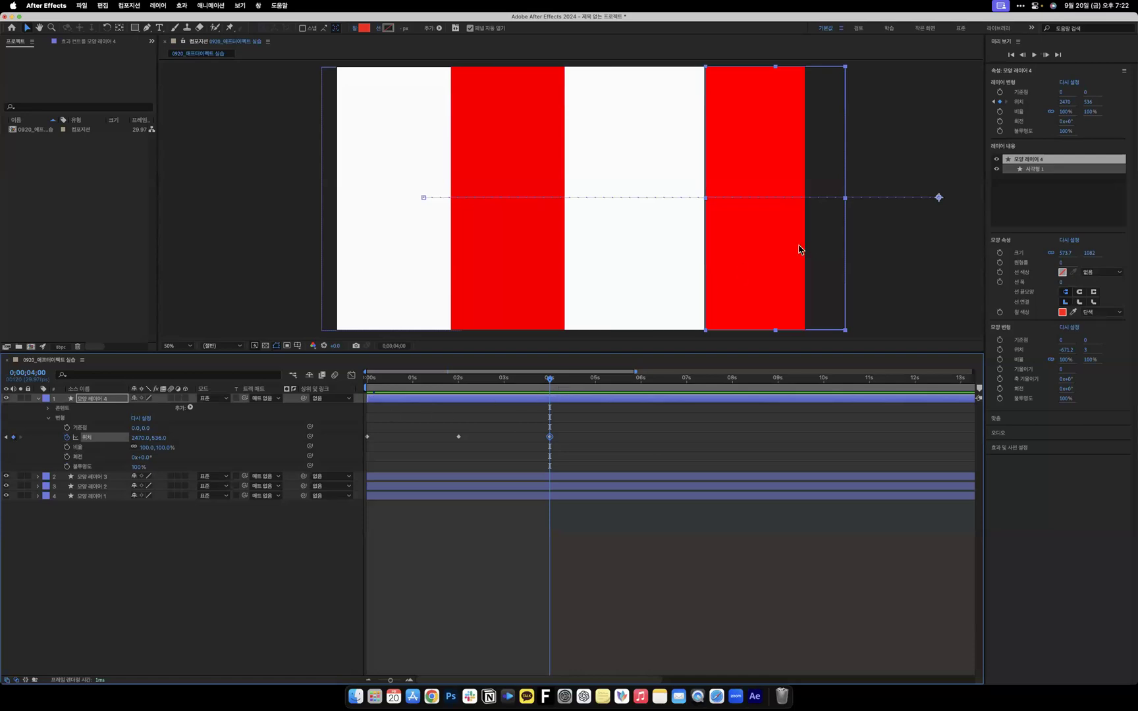
pyautogui.moveTo(549, 391); pyautogui.dragTo(573, 393)
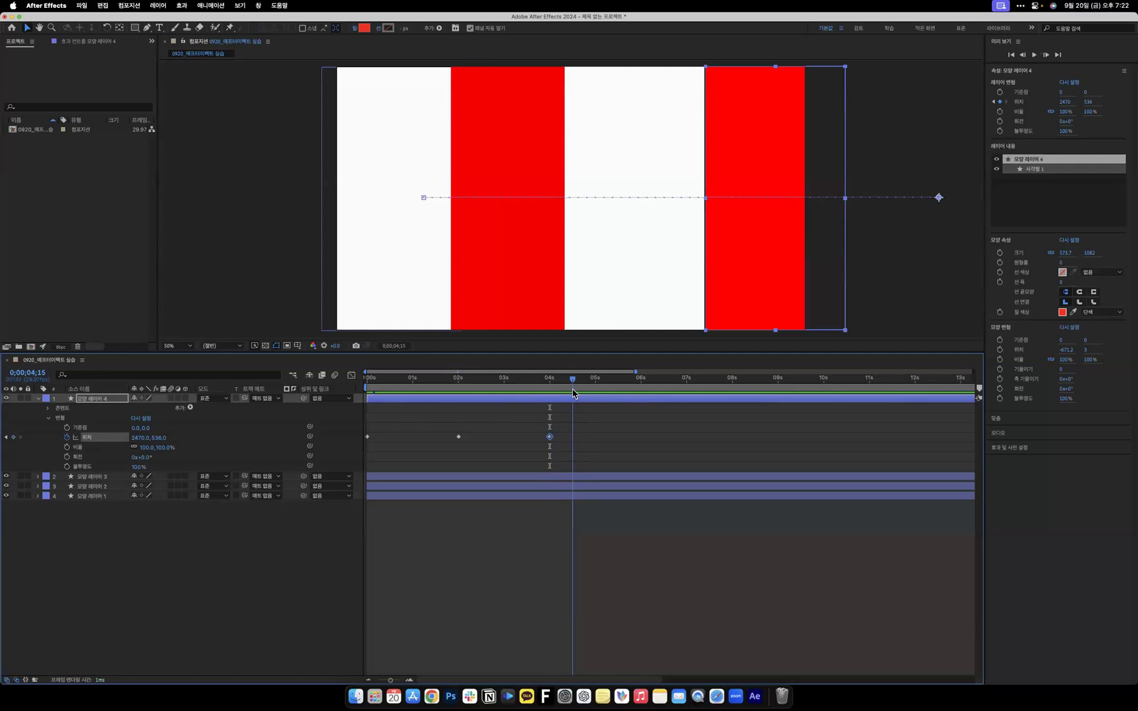
pyautogui.moveTo(131, 438); pyautogui.dragTo(371, 445)
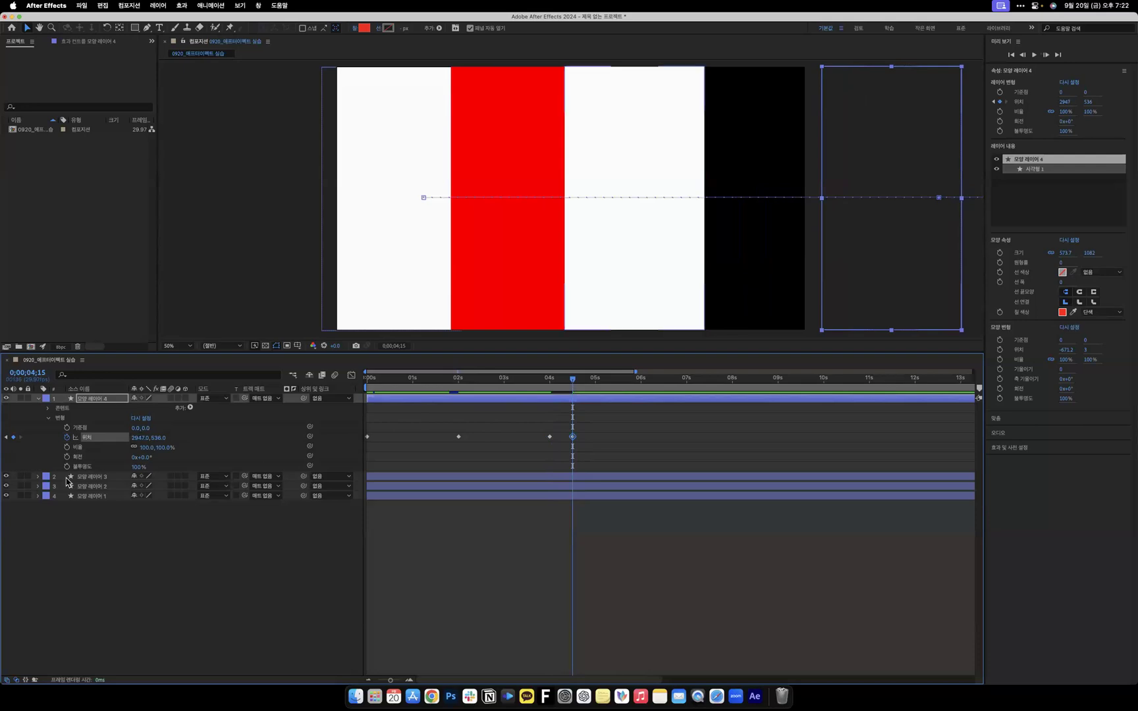
# Add position keyframes to shape layer 3 at 4 seconds with its position kept and at 5 seconds with X about 2922, outside the frame.
pyautogui.click(38, 398)
pyautogui.click(38, 408)
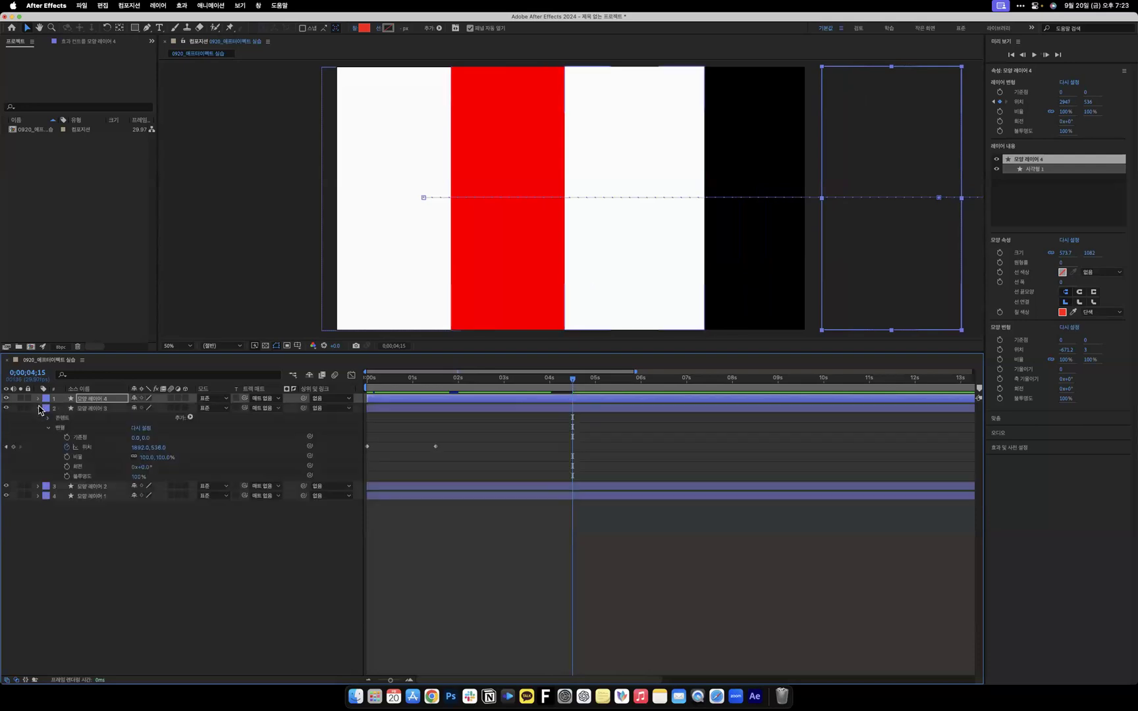
pyautogui.click(78, 430)
pyautogui.moveTo(572, 379); pyautogui.dragTo(551, 386)
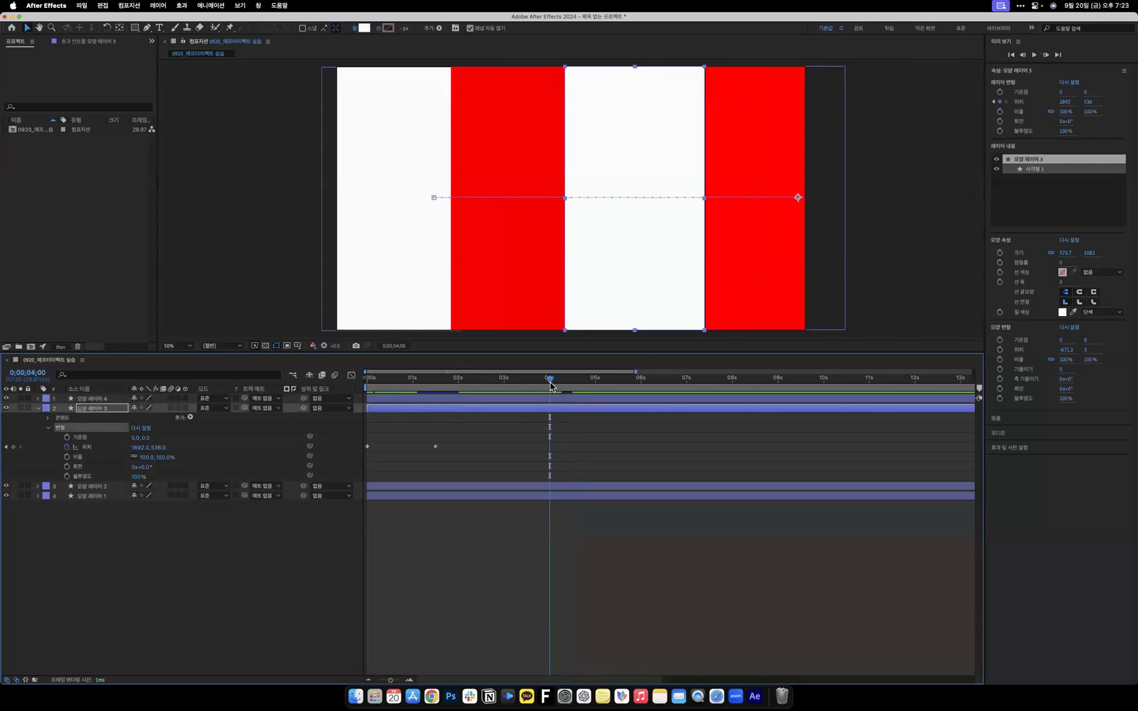
pyautogui.click(14, 448)
pyautogui.moveTo(593, 379); pyautogui.dragTo(595, 381)
pyautogui.moveTo(140, 447); pyautogui.dragTo(702, 513)
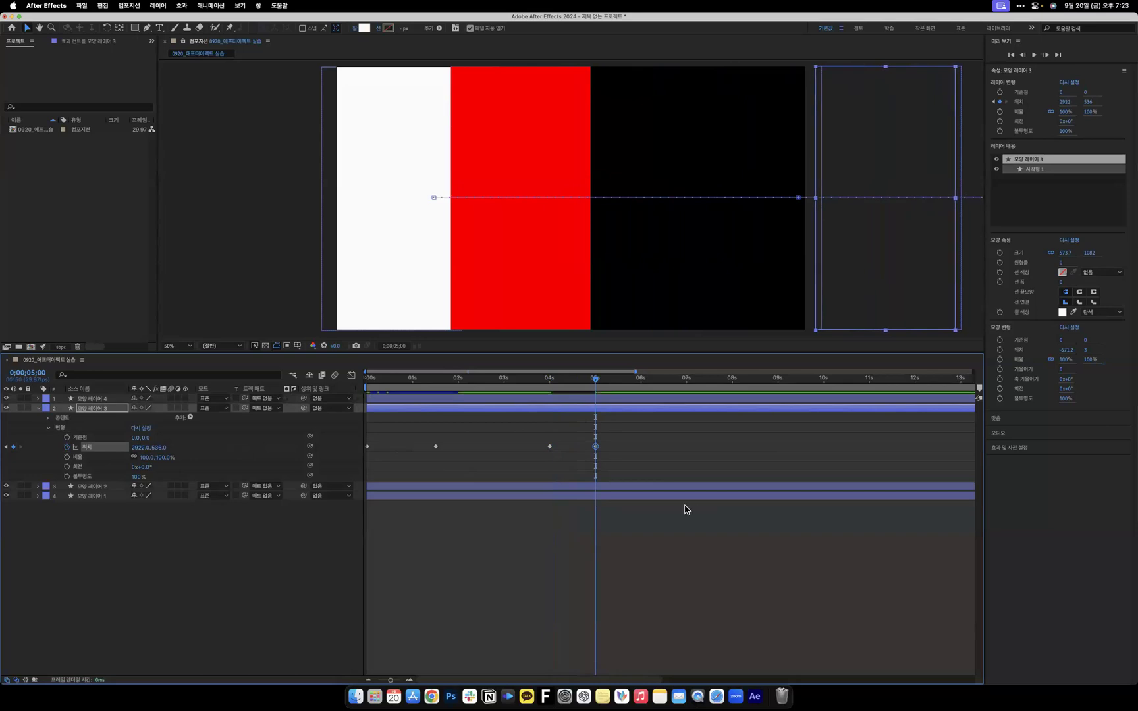
# Add position keyframes to shape layer 2 at 4 seconds with its position kept and at 0;00;05;15 with X about 2916, outside the frame.
pyautogui.click(38, 409)
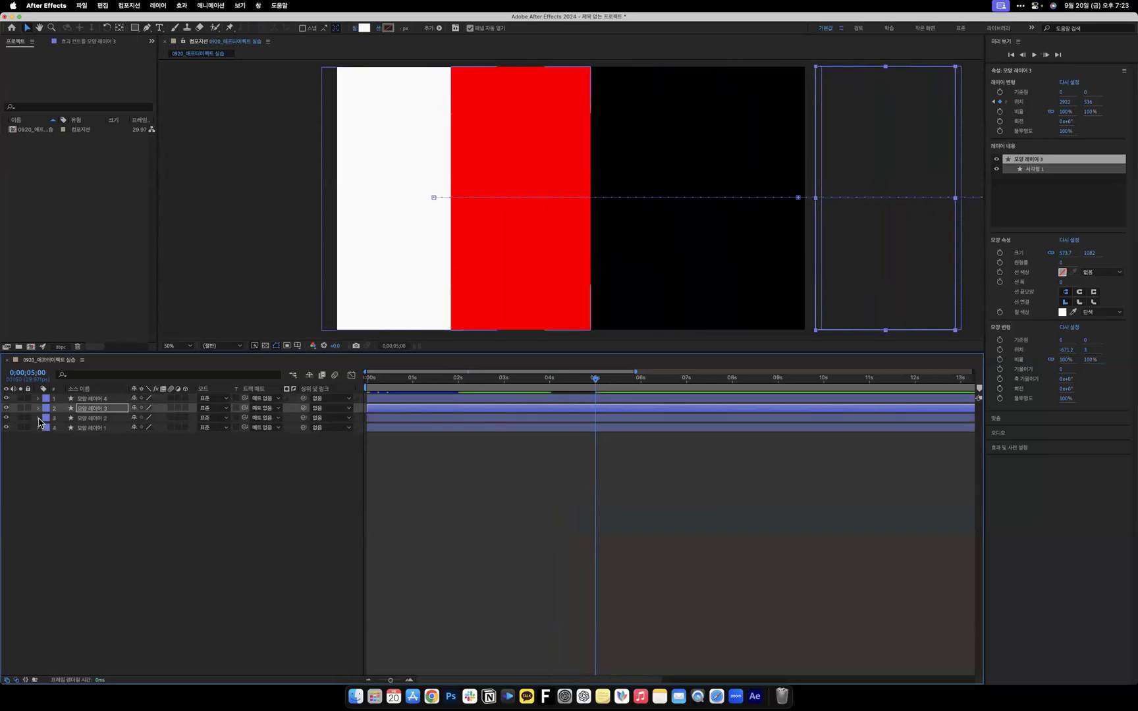
pyautogui.click(38, 418)
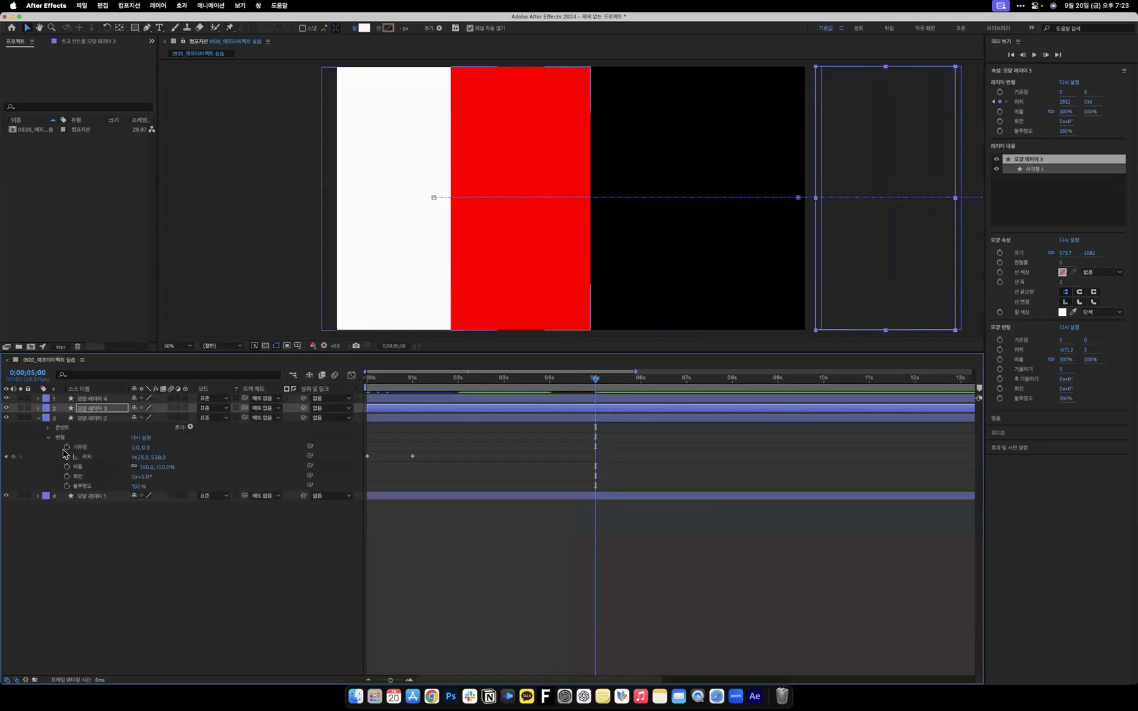
pyautogui.click(551, 386)
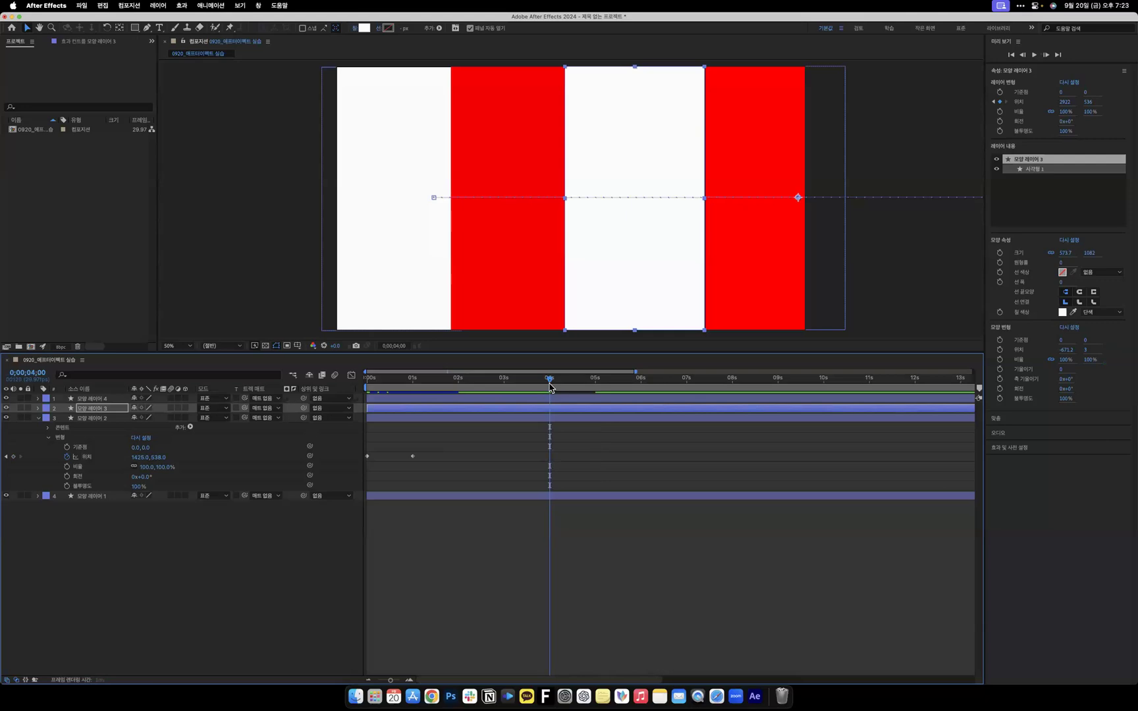
pyautogui.click(14, 457)
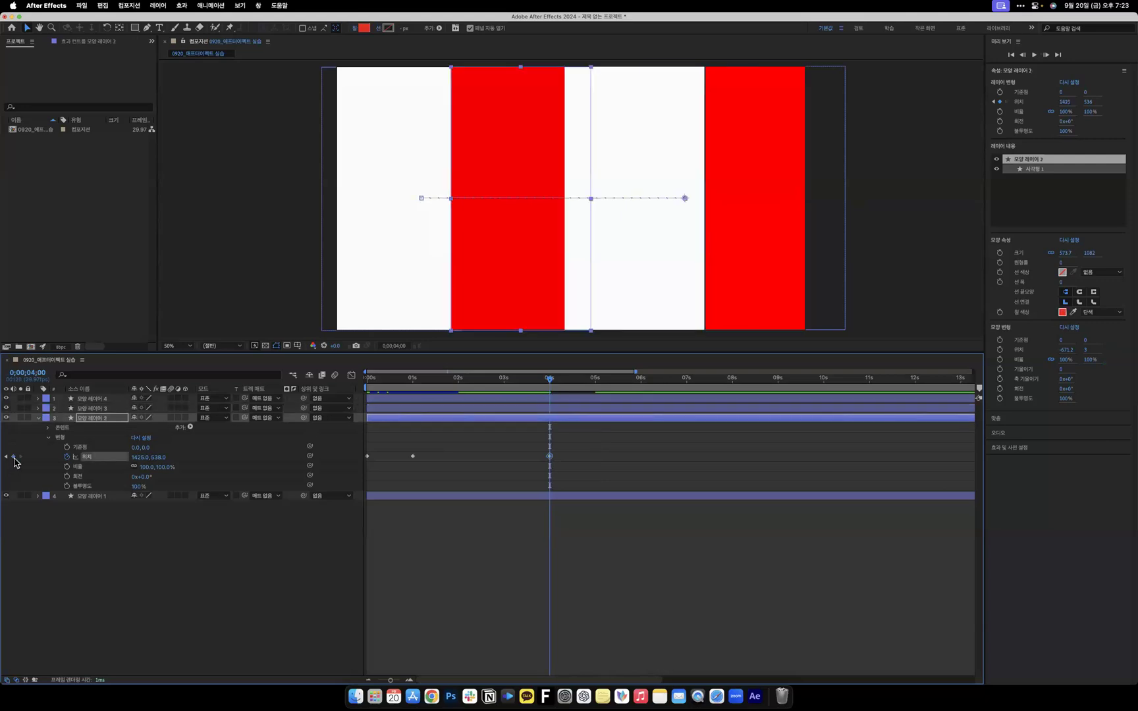
pyautogui.click(620, 381)
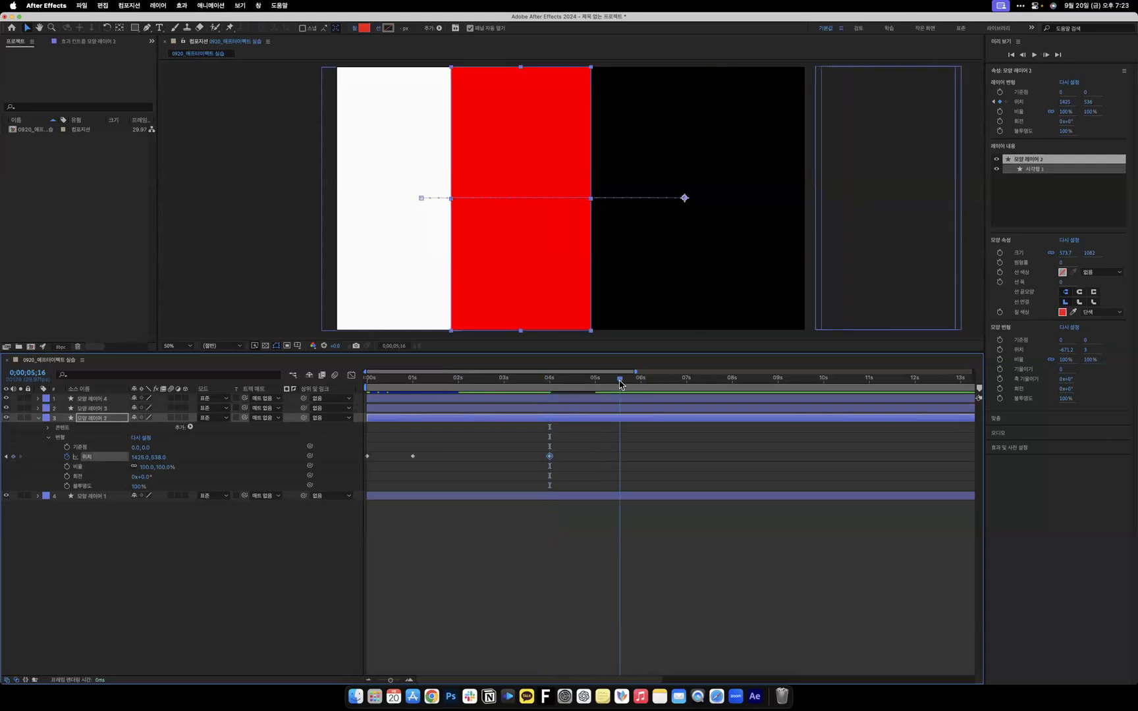
pyautogui.moveTo(620, 385); pyautogui.dragTo(618, 385)
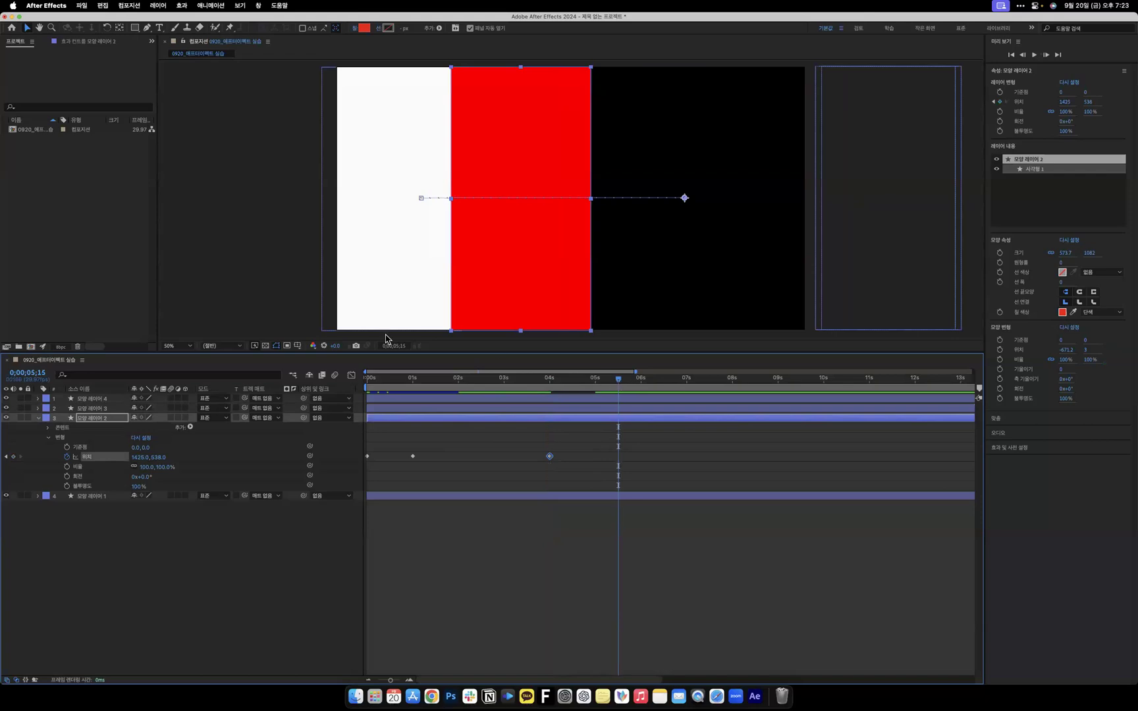
pyautogui.moveTo(135, 457); pyautogui.dragTo(876, 476)
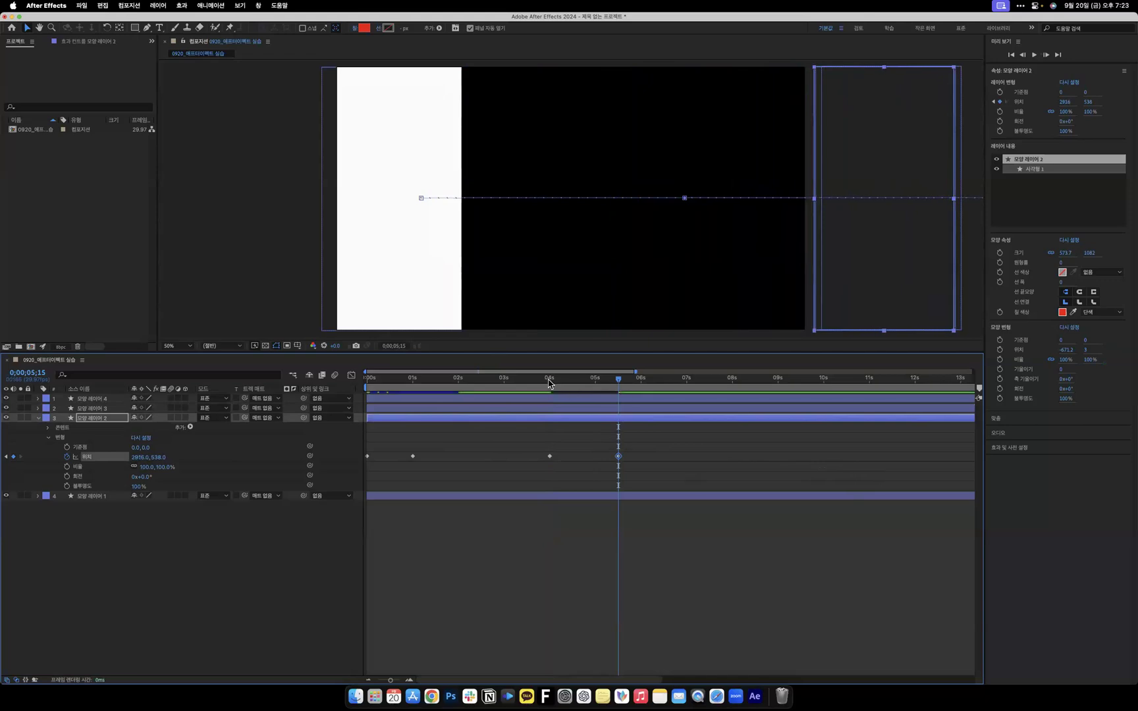
# Add a position keyframe to shape layer 1 at 4 seconds, keeping its current position.
pyautogui.click(38, 418)
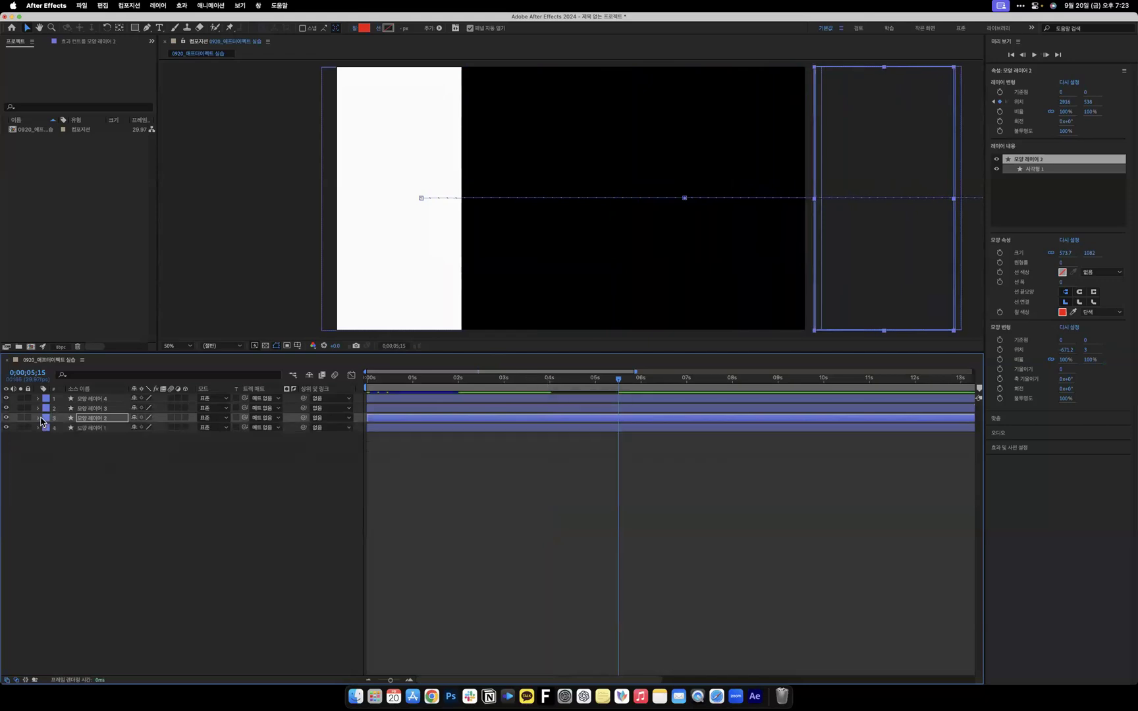
pyautogui.click(39, 428)
pyautogui.click(99, 429)
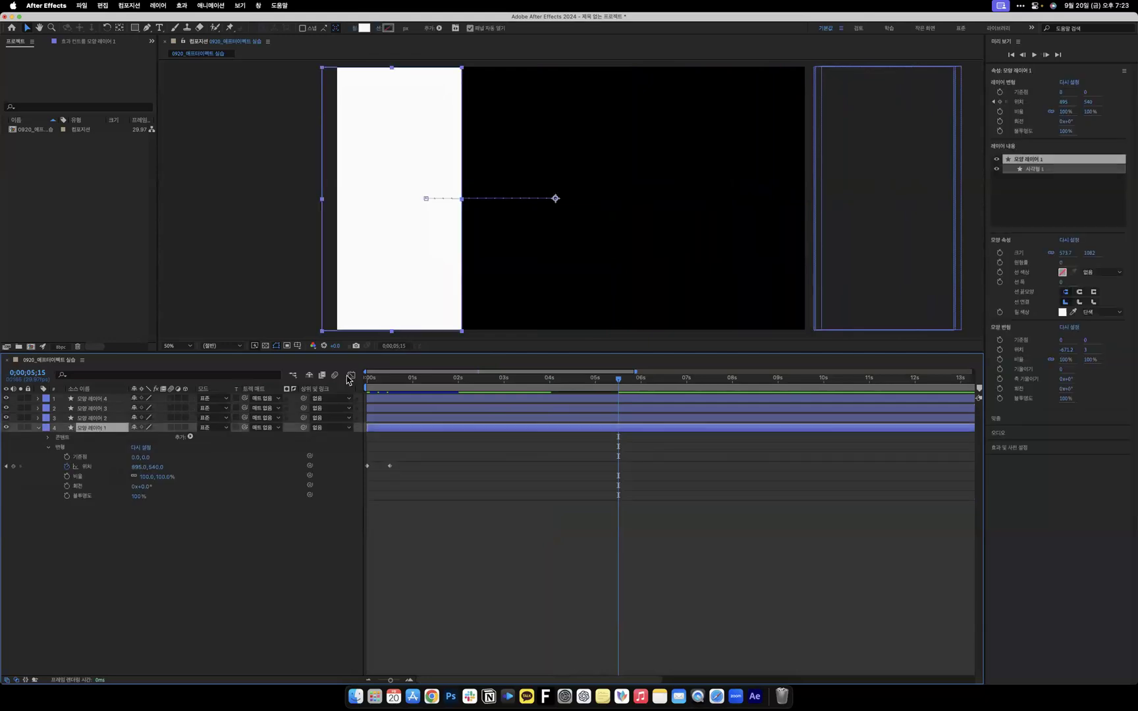
pyautogui.moveTo(591, 386); pyautogui.dragTo(551, 385)
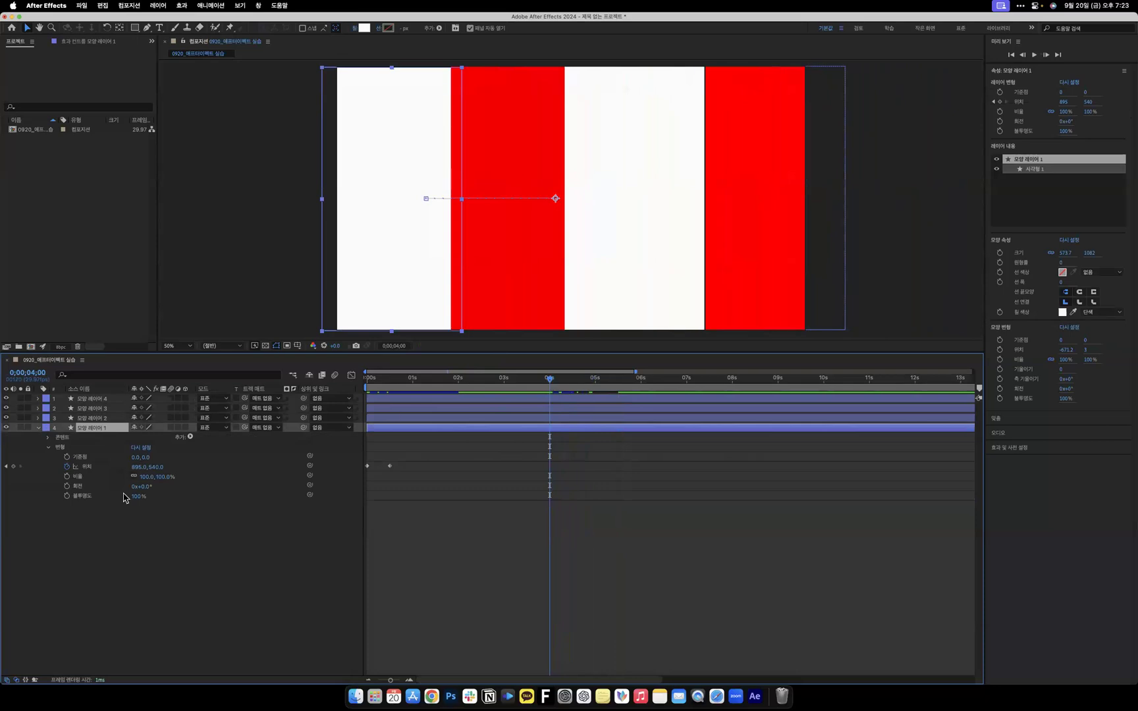
pyautogui.click(13, 466)
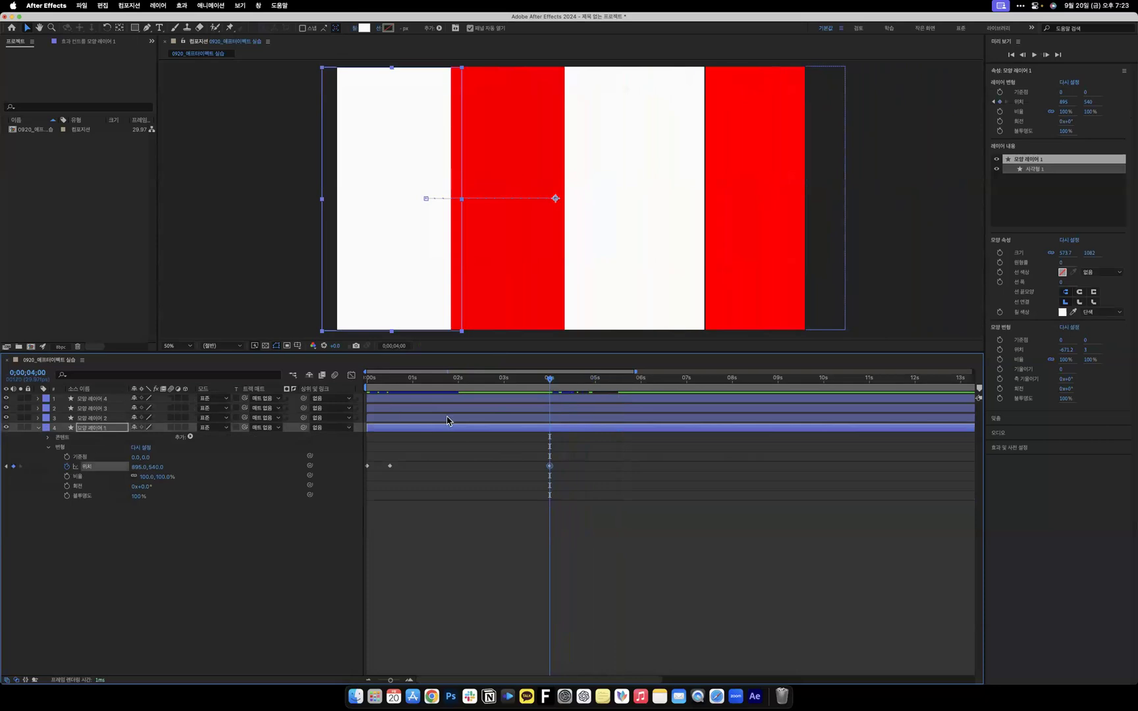
# Add a position keyframe at 6 seconds moving 모양 레이어 1 to X 2876, past the frame's right edge, and preview the animation.
pyautogui.click(640, 387)
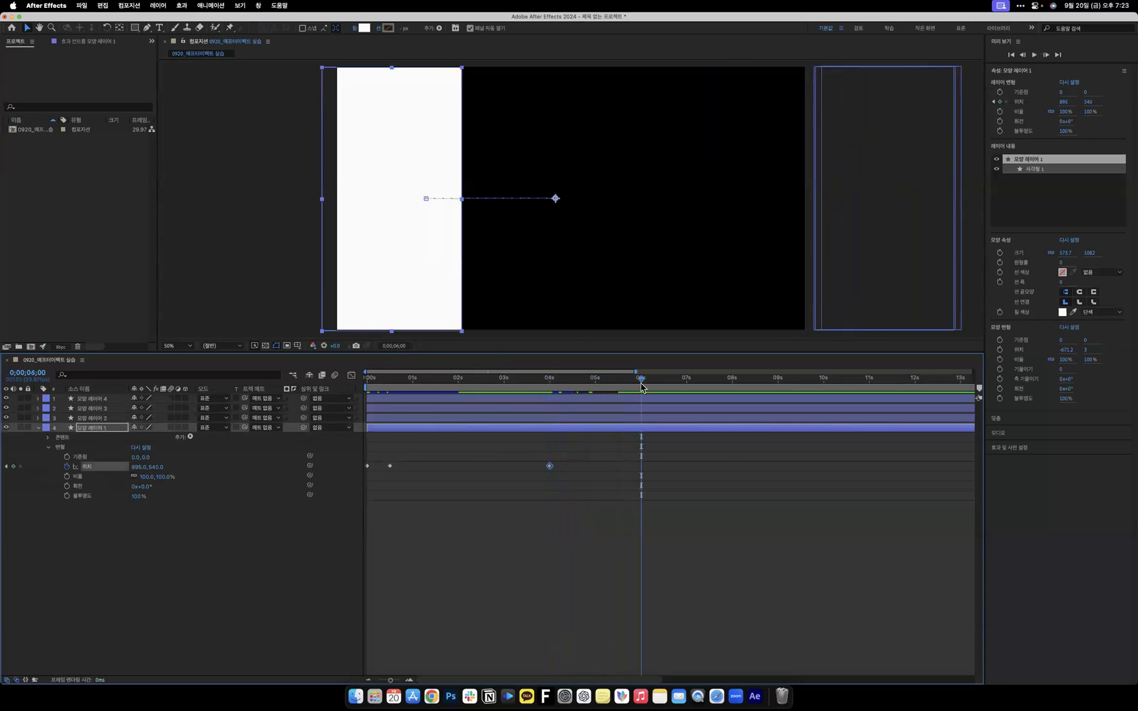
pyautogui.moveTo(135, 466); pyautogui.dragTo(1120, 504)
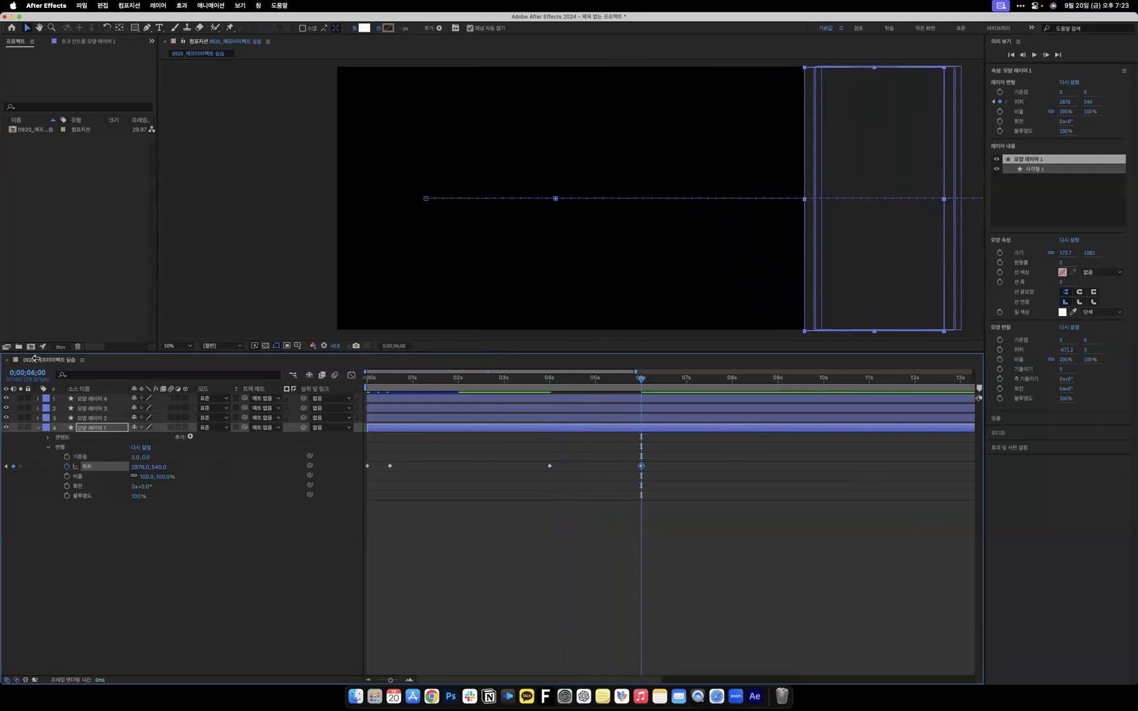
pyautogui.press('Home')
pyautogui.press('space')
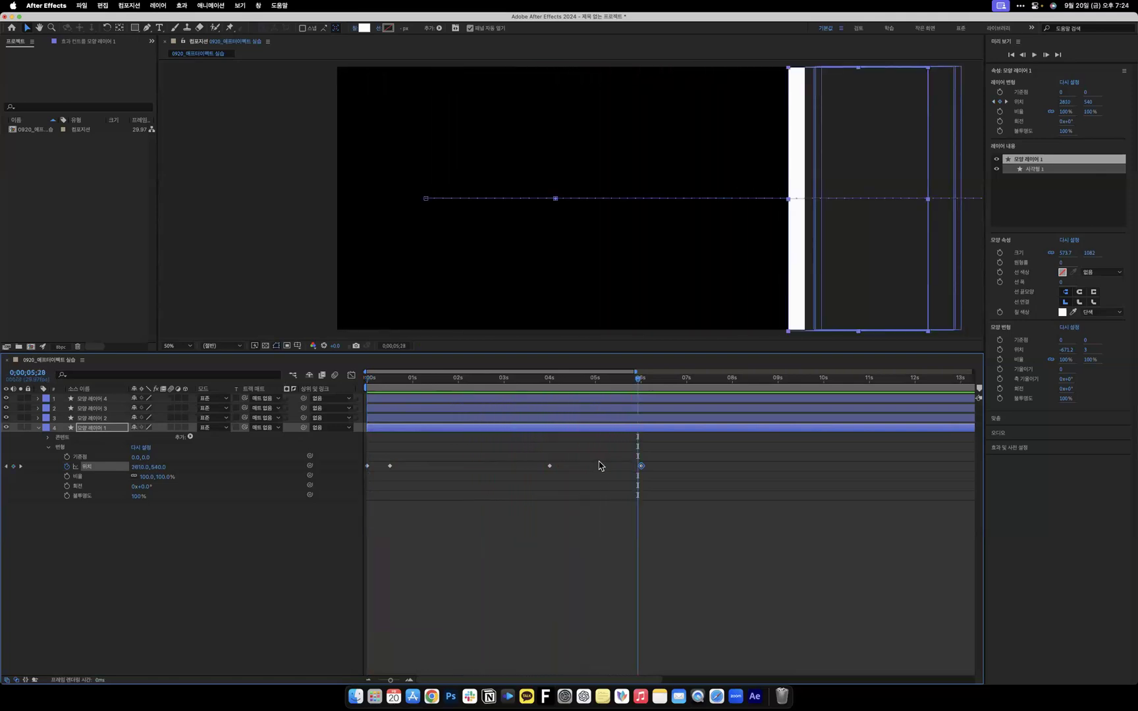
pyautogui.press('space')
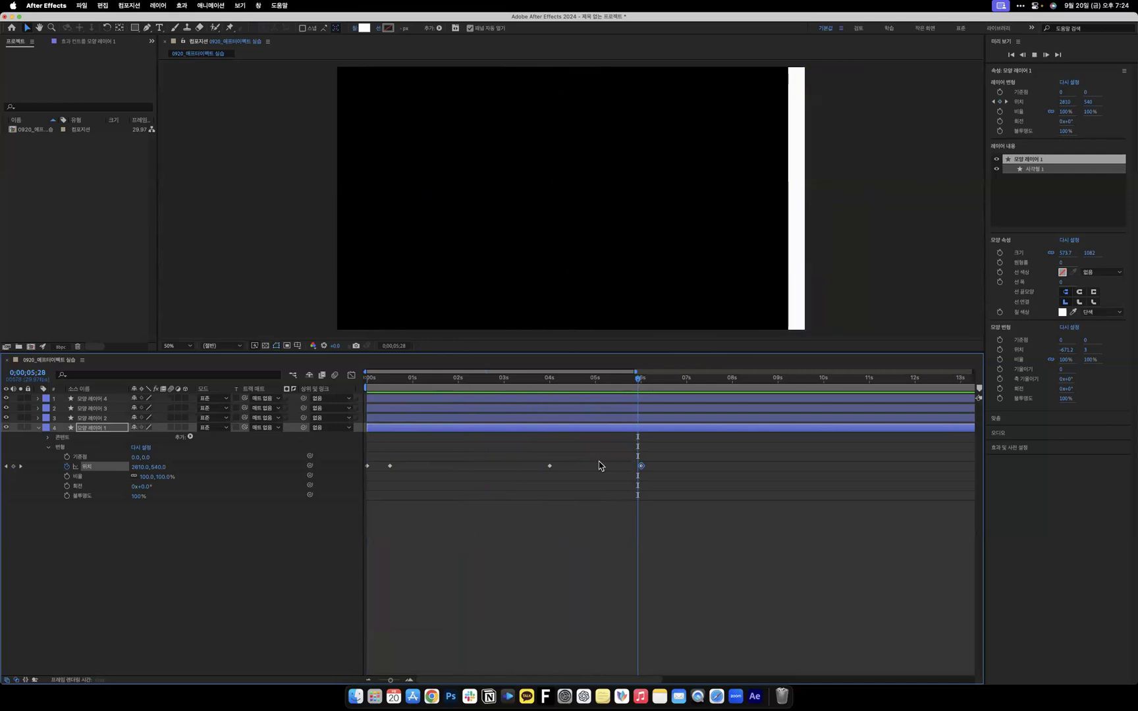
pyautogui.press('space')
# Collapse the properties of 모양 레이어 1 and preview the stripe animation from the start of the composition.
pyautogui.moveTo(560, 385); pyautogui.dragTo(232, 438)
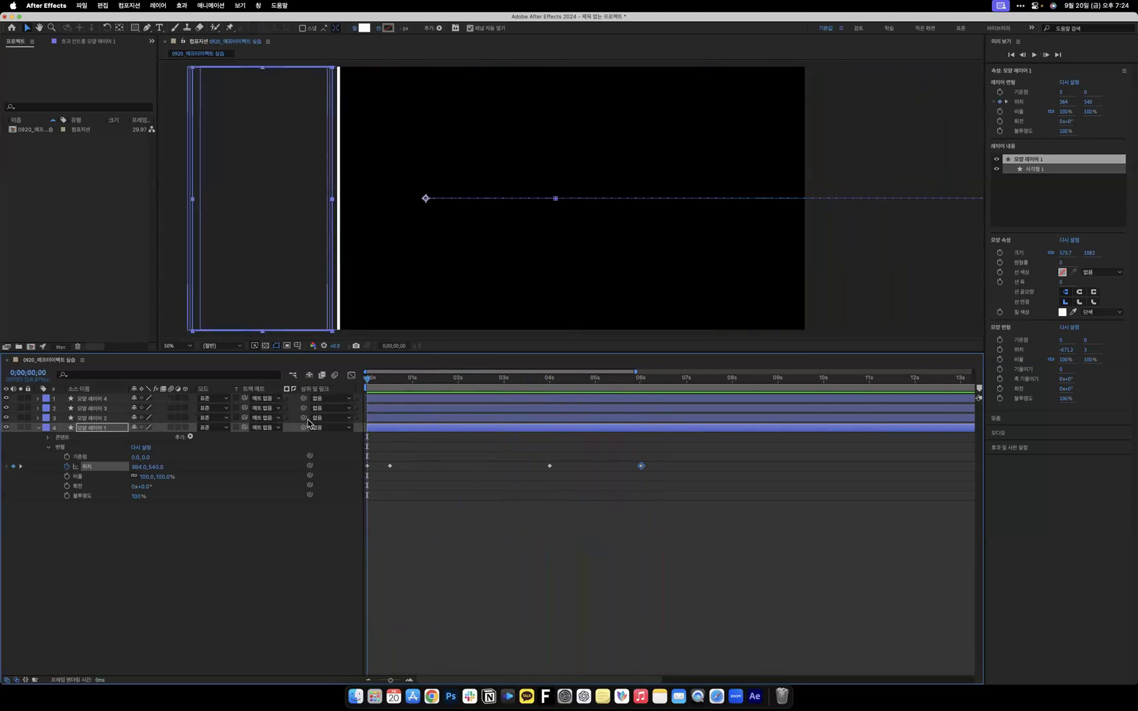
pyautogui.click(41, 436)
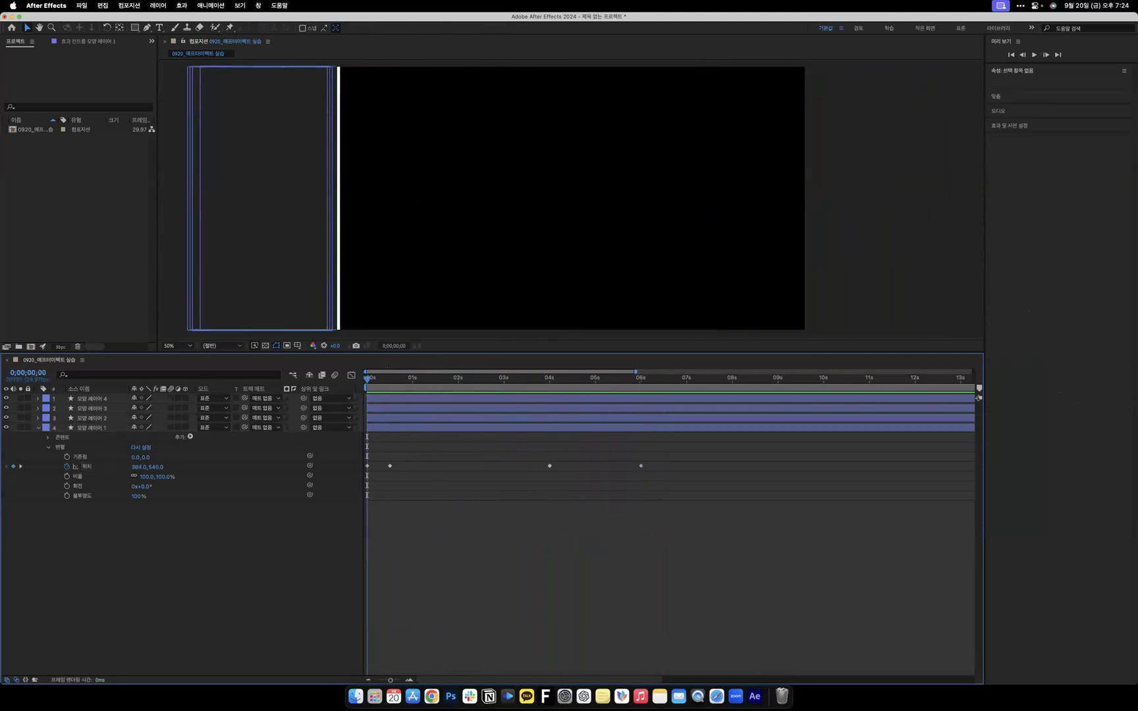
pyautogui.click(38, 427)
pyautogui.click(415, 378)
pyautogui.moveTo(416, 380); pyautogui.dragTo(331, 416)
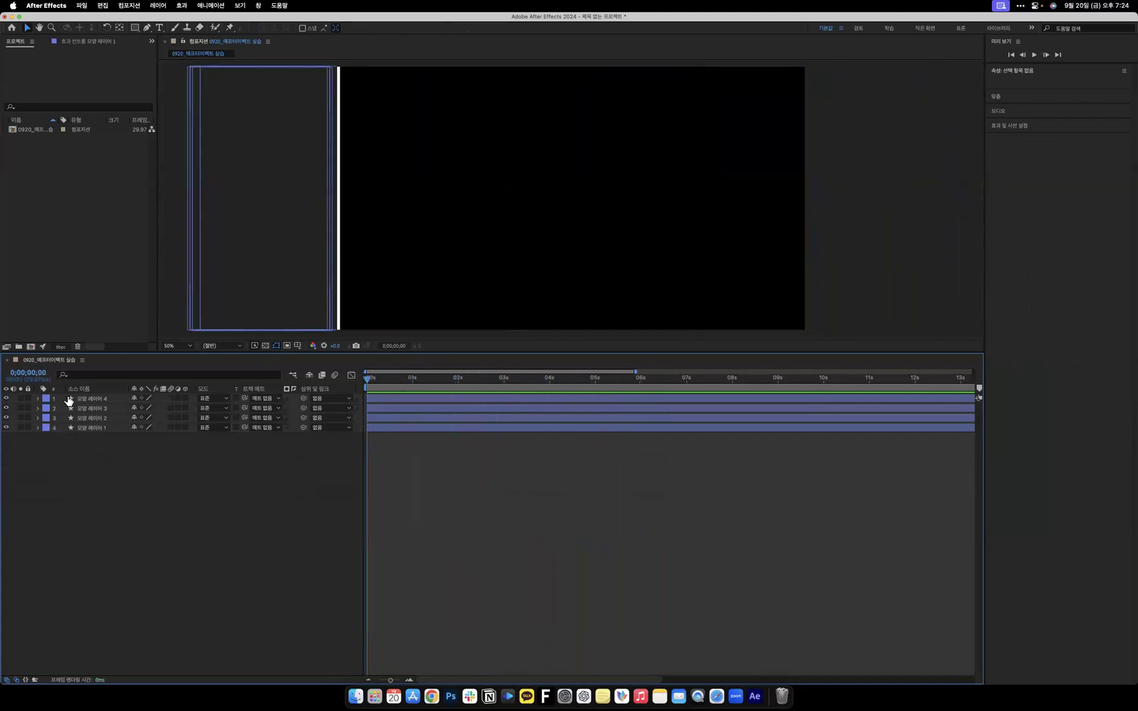
pyautogui.press('space')
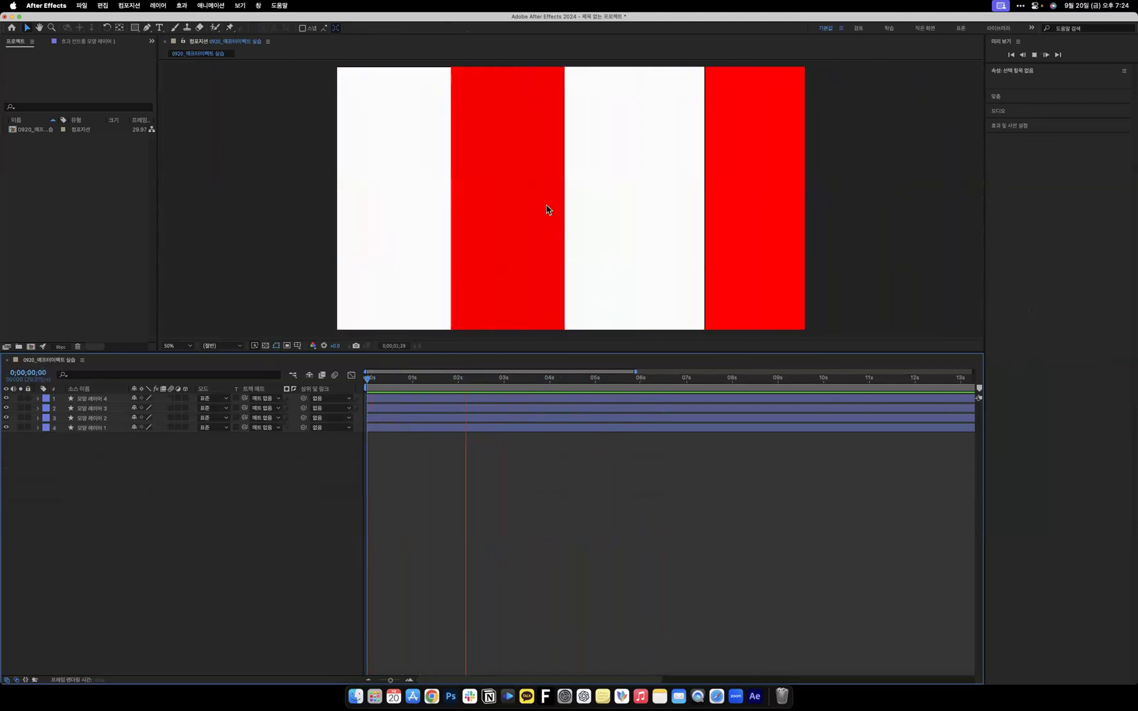
pyautogui.press('space')
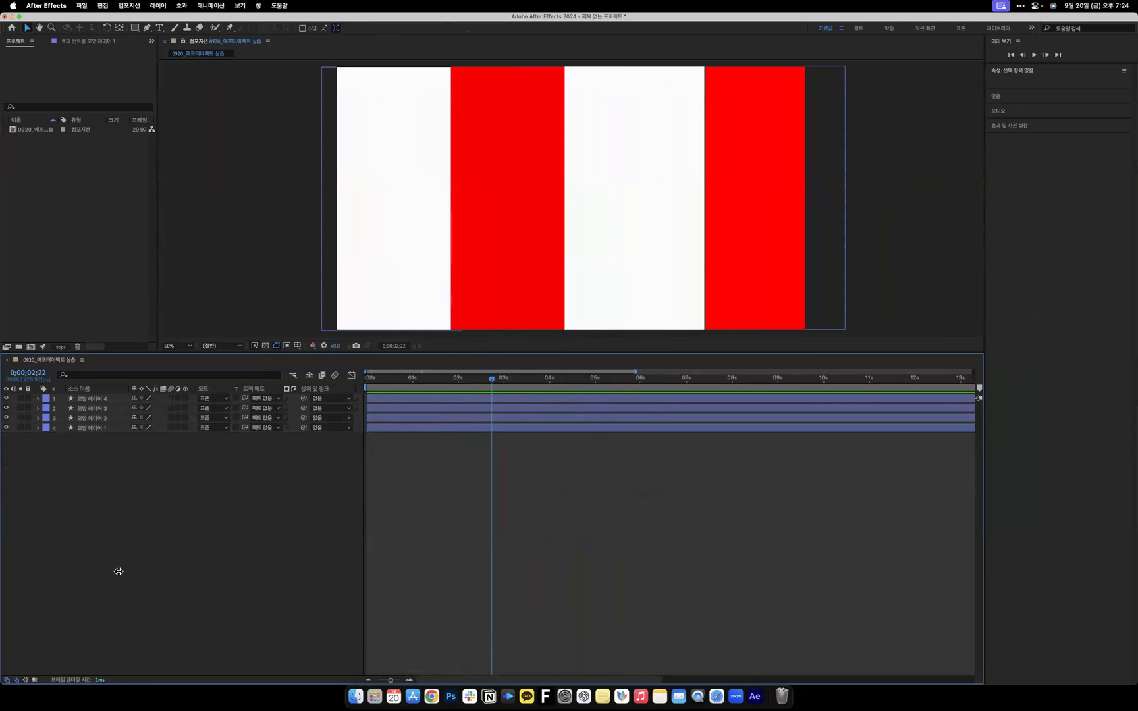
# Import the image IMG_5650.PNG and add it to the composition above the four shape layers.
pyautogui.click(3, 519)
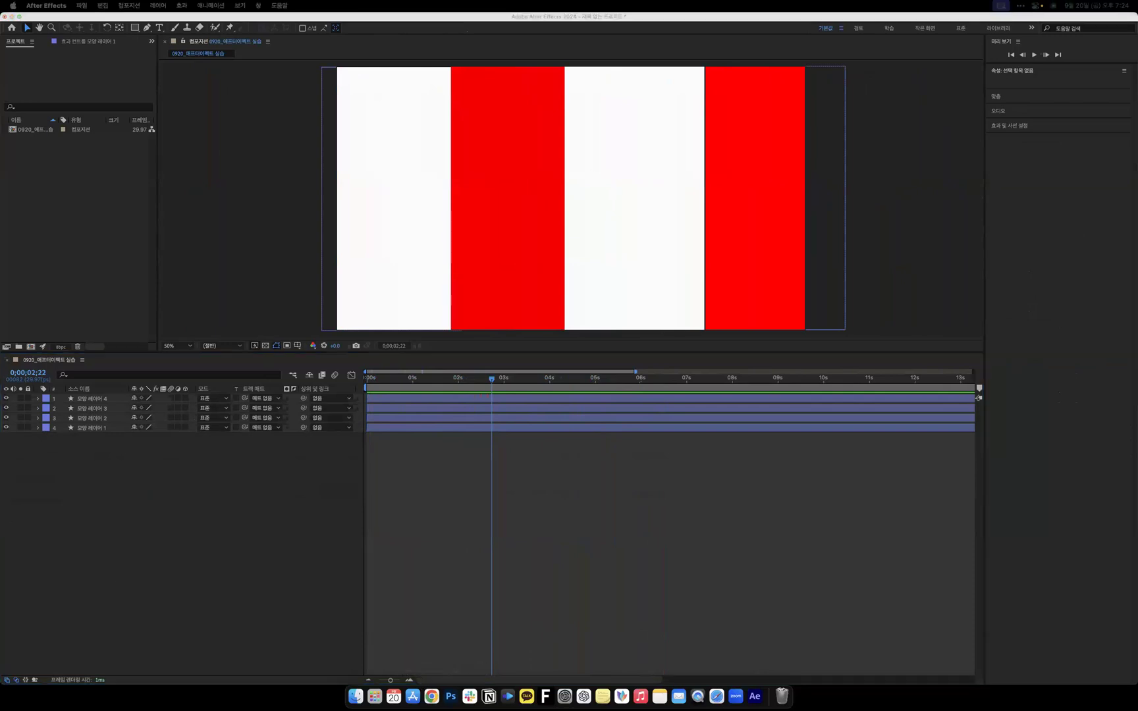
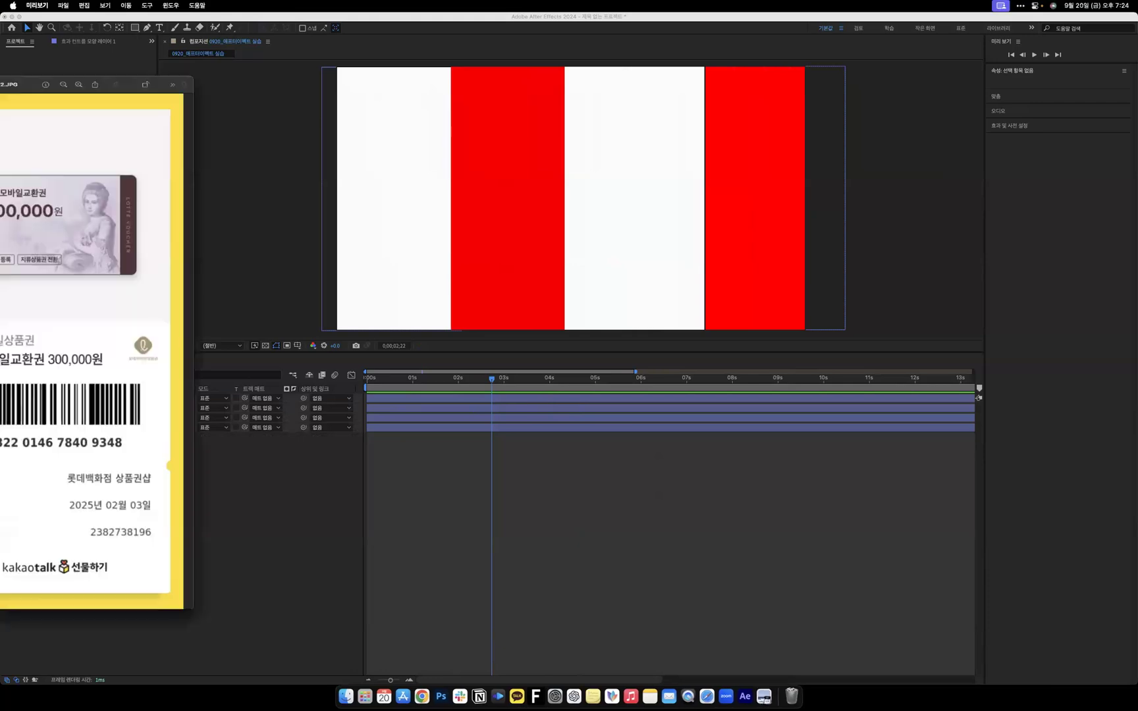
pyautogui.click(13, 27)
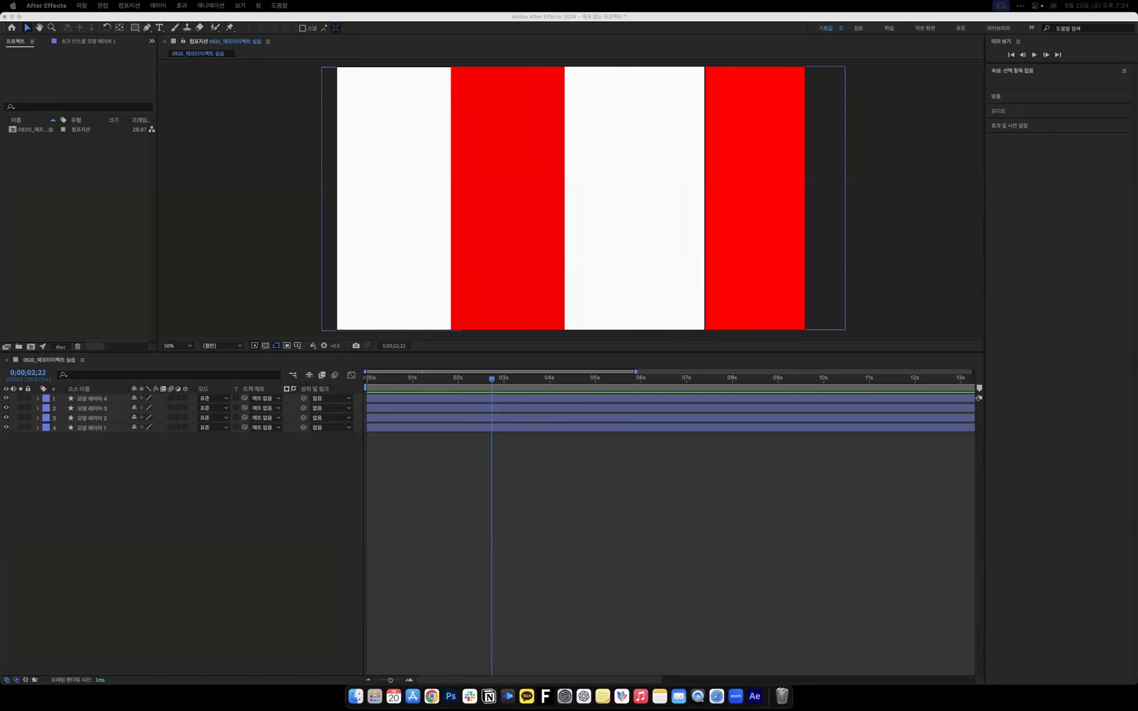
pyautogui.moveTo(102, 416); pyautogui.dragTo(228, 479)
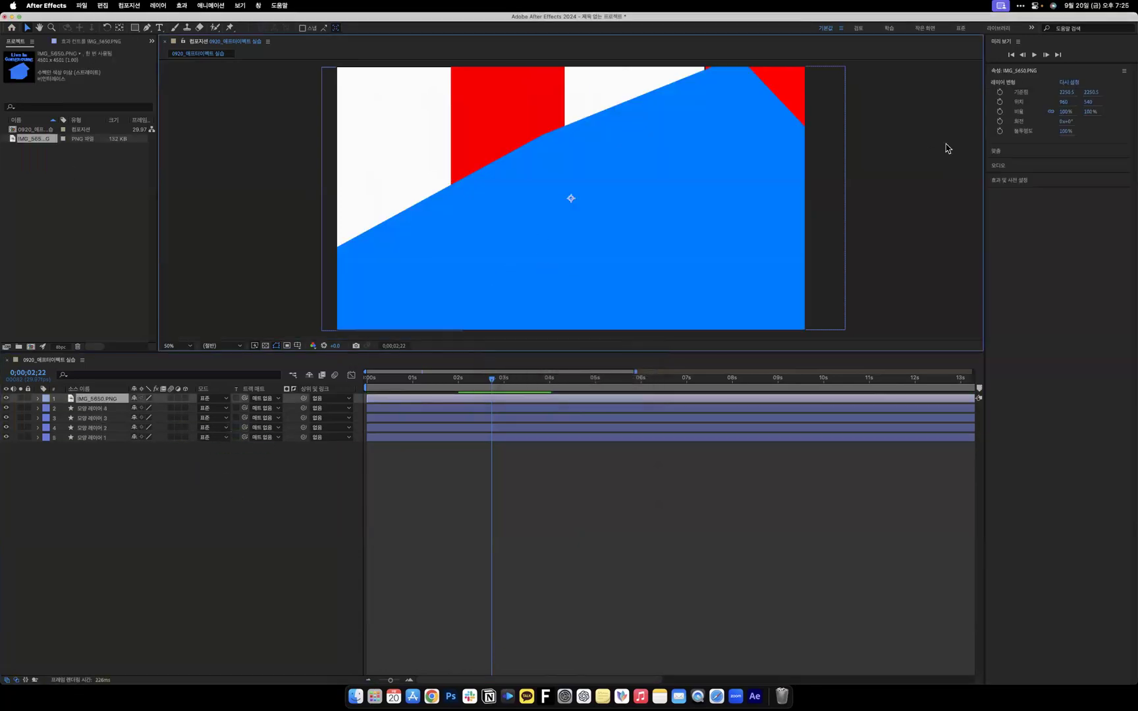
# Scale the imported logo image to 9% and place it near the frame's center at about 970, 530.
pyautogui.moveTo(1066, 117); pyautogui.dragTo(1024, 119)
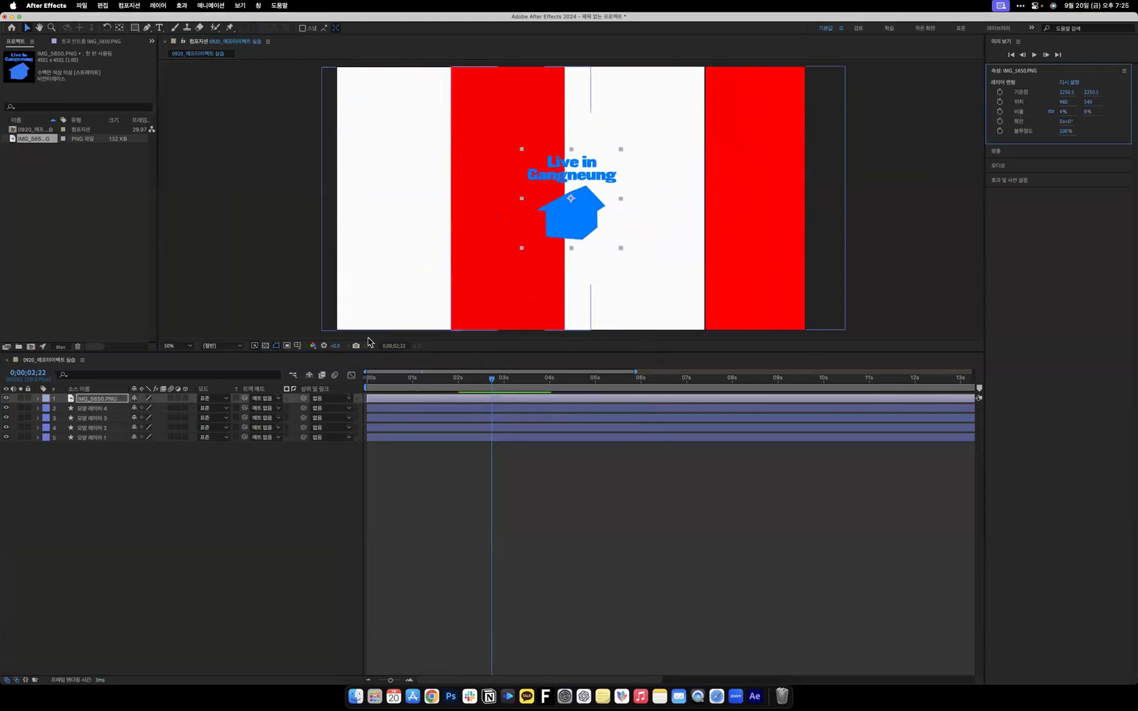
pyautogui.click(173, 569)
pyautogui.moveTo(572, 208); pyautogui.dragTo(576, 203)
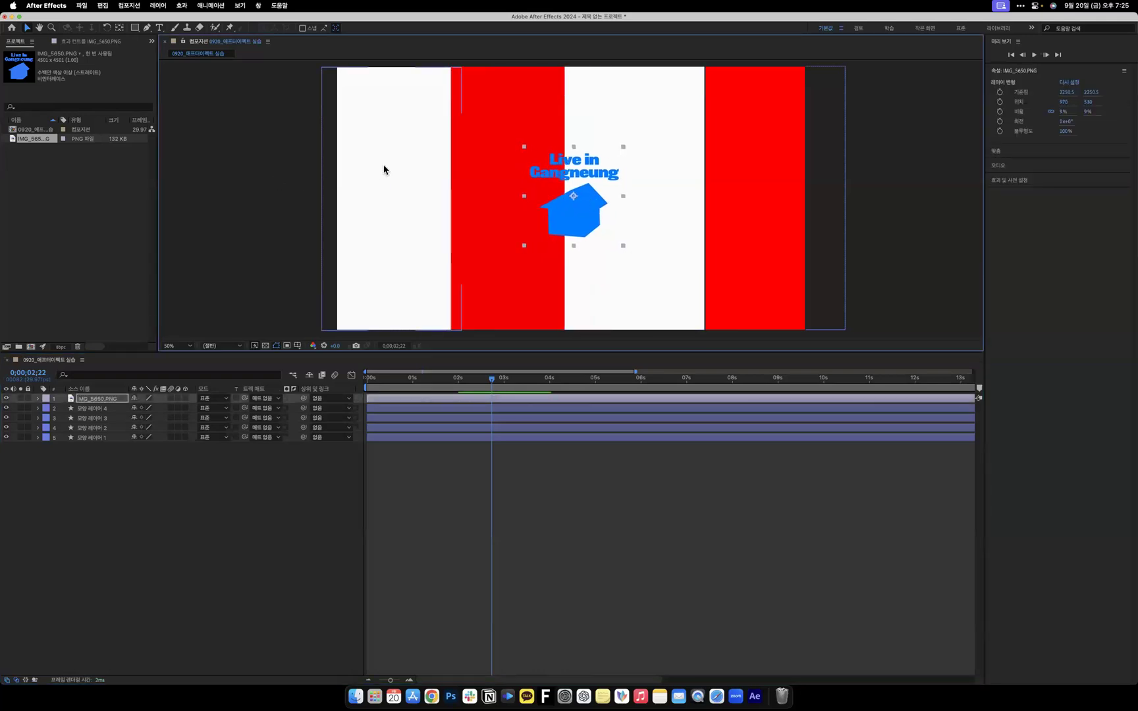
# Start position keyframing for the logo layer at 0 seconds with X 2278, outside the frame's right edge.
pyautogui.moveTo(412, 376); pyautogui.dragTo(459, 378)
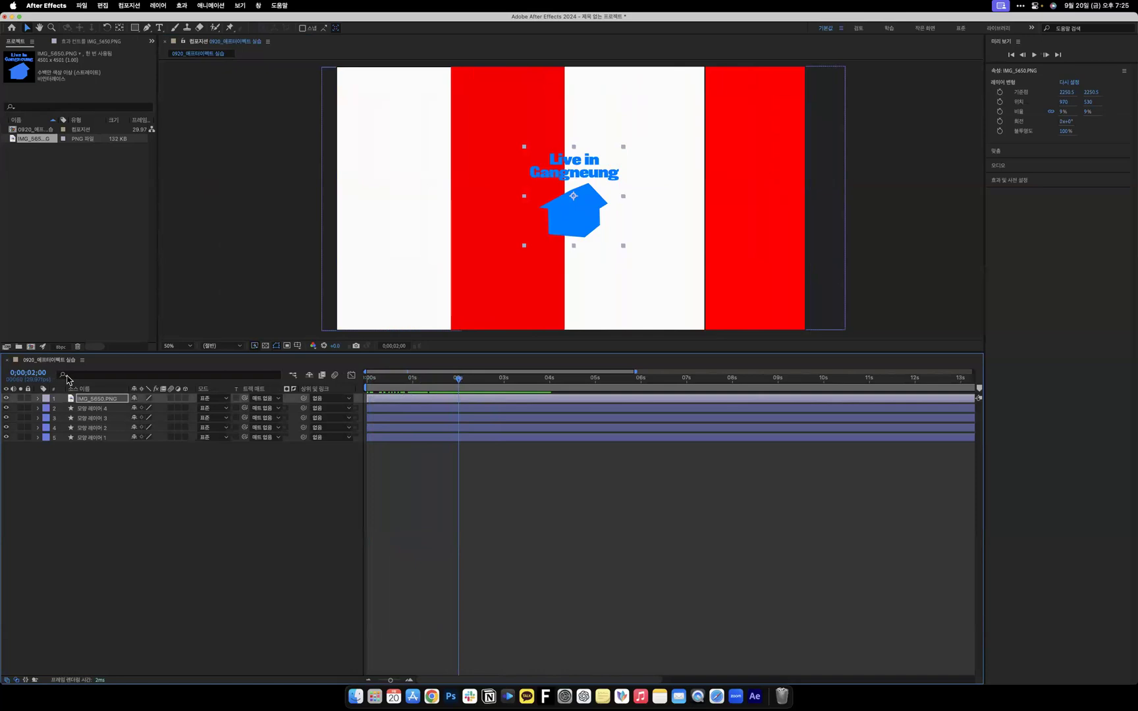
pyautogui.click(38, 399)
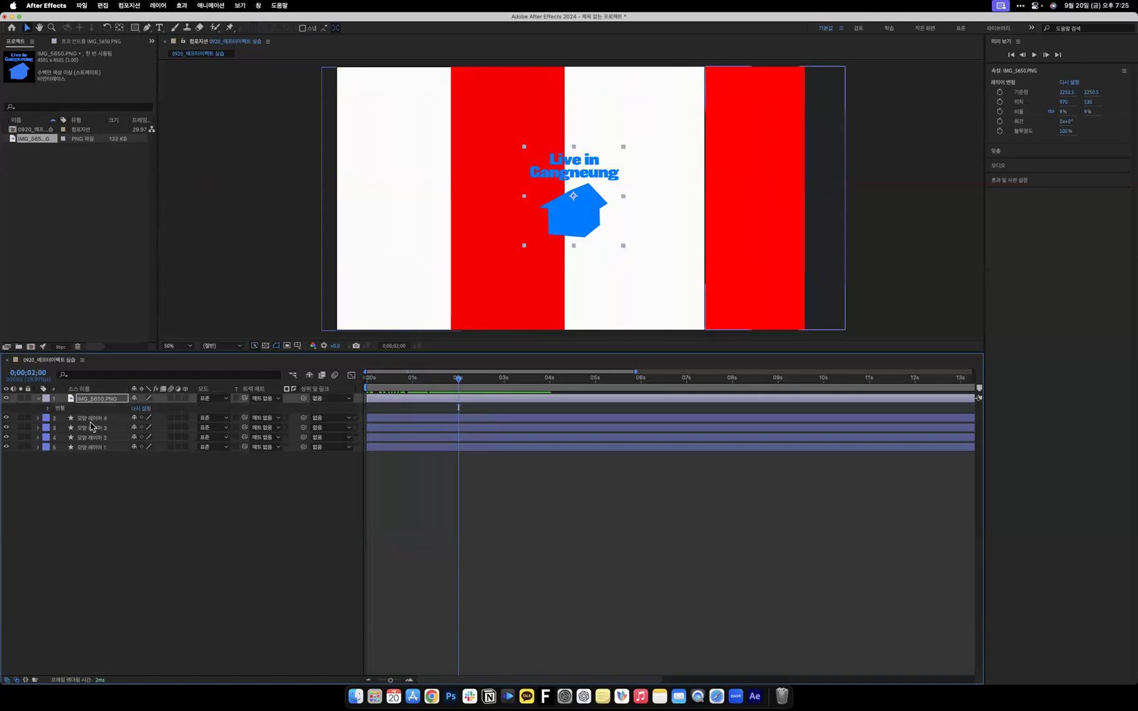
pyautogui.click(48, 408)
pyautogui.press('Home')
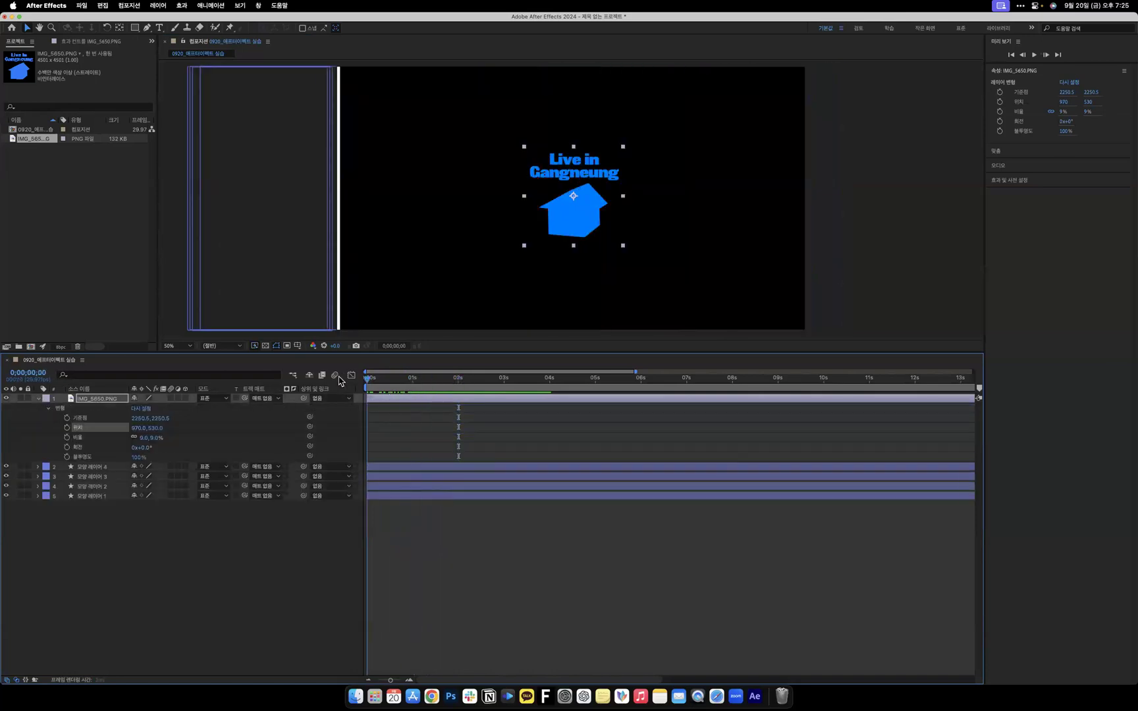
pyautogui.click(66, 427)
pyautogui.moveTo(136, 428); pyautogui.dragTo(865, 522)
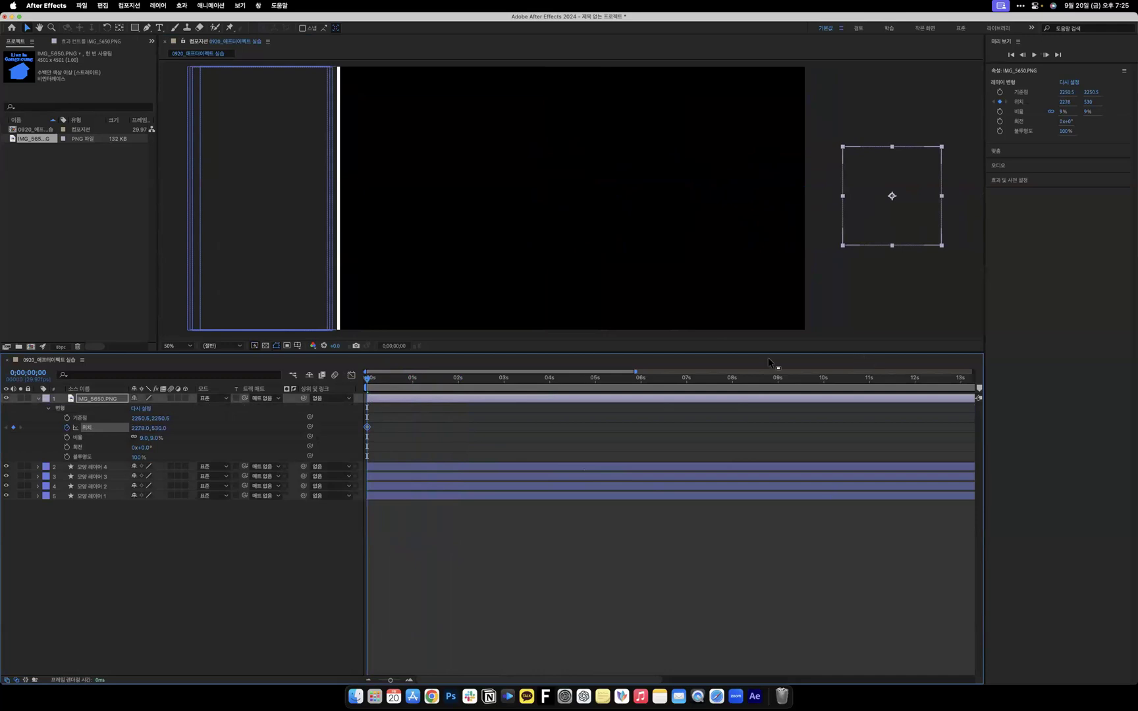
# Add a position keyframe at 2 seconds bringing the logo to X 965, and preview its slide-in.
pyautogui.click(459, 384)
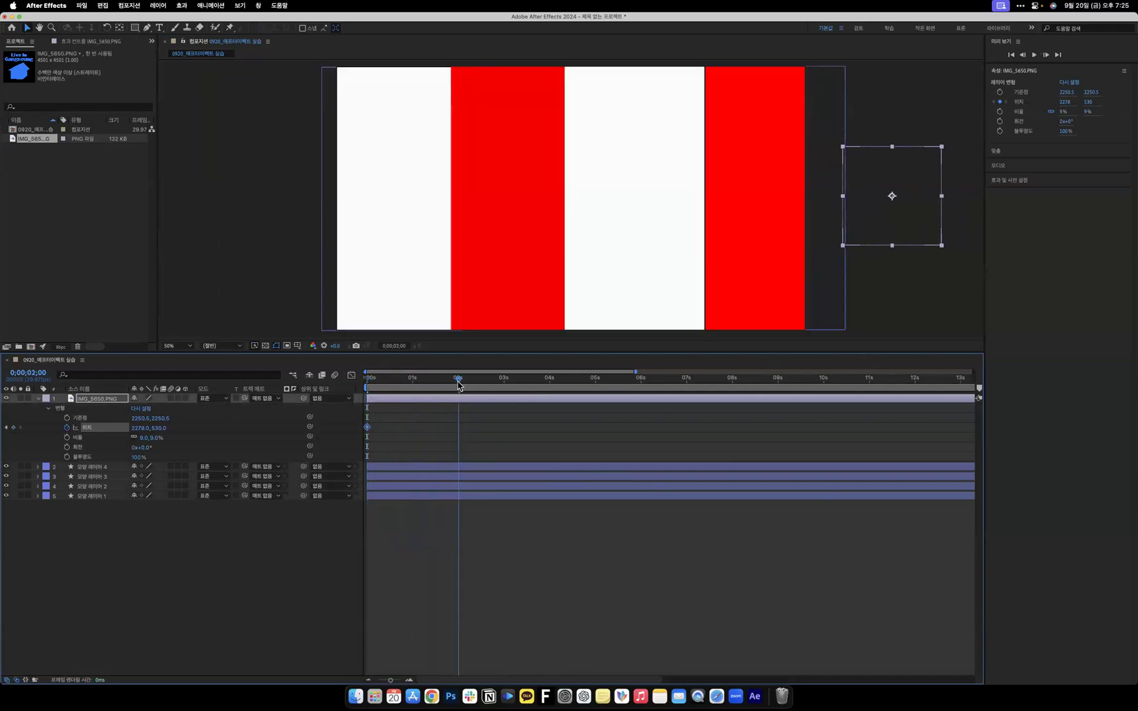
pyautogui.click(139, 428)
pyautogui.write('1171')
pyautogui.press('Return')
pyautogui.moveTo(139, 428); pyautogui.dragTo(64, 431)
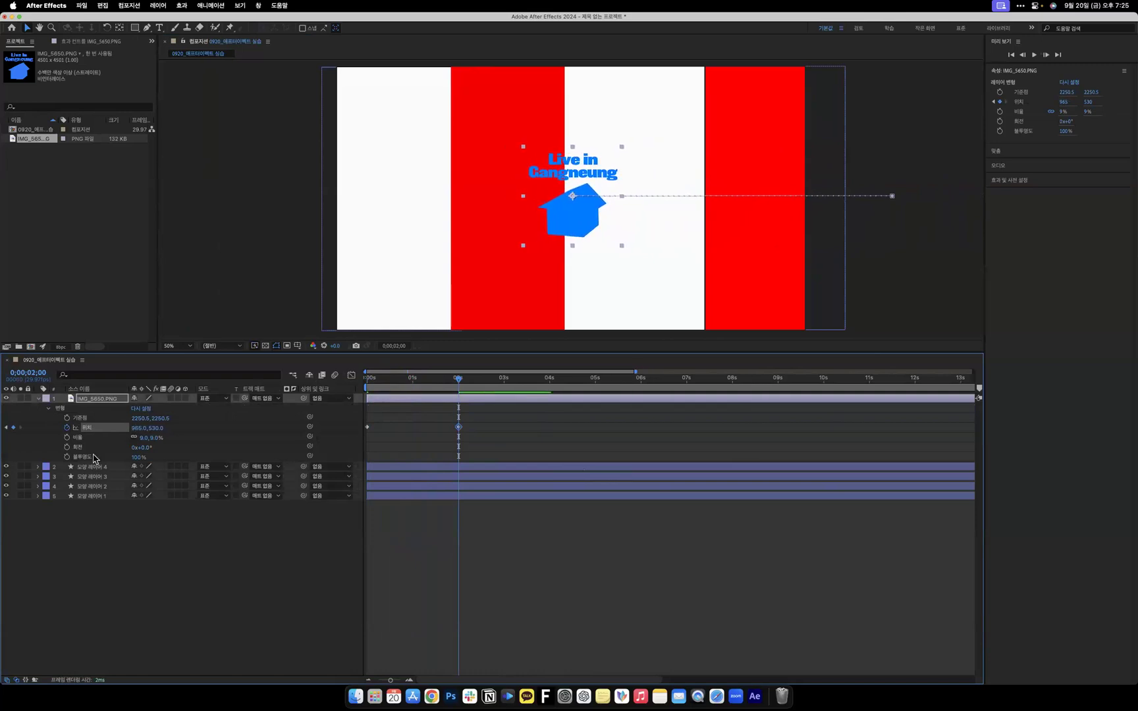
pyautogui.press('space')
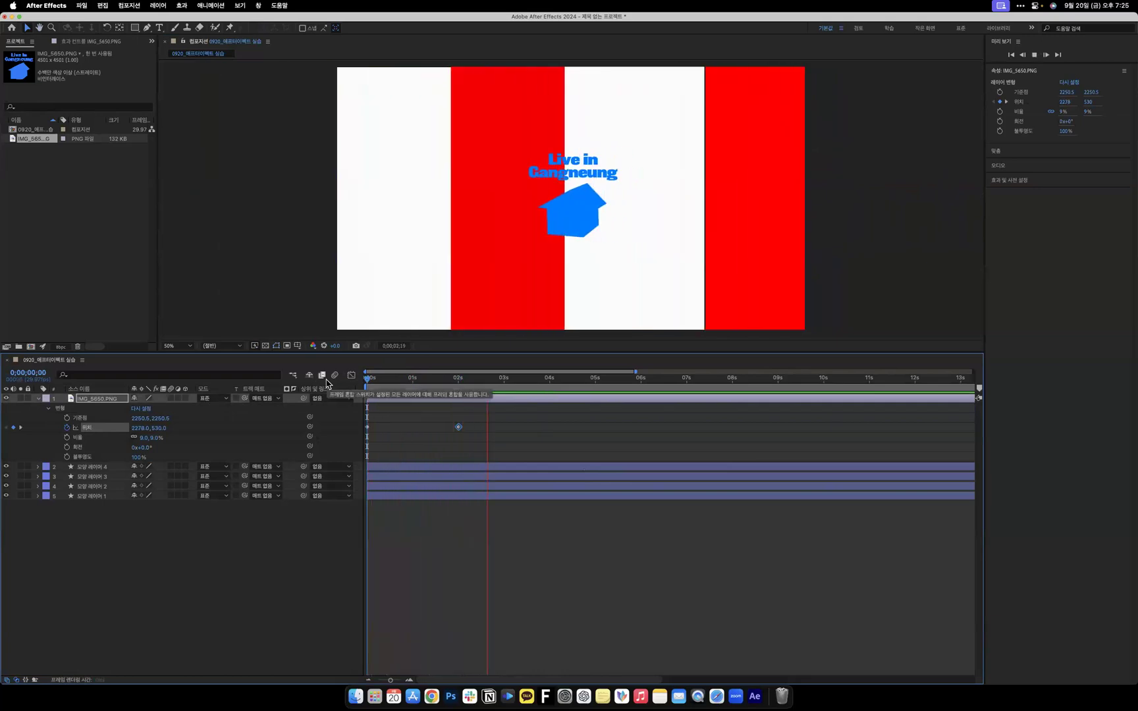
pyautogui.press('space')
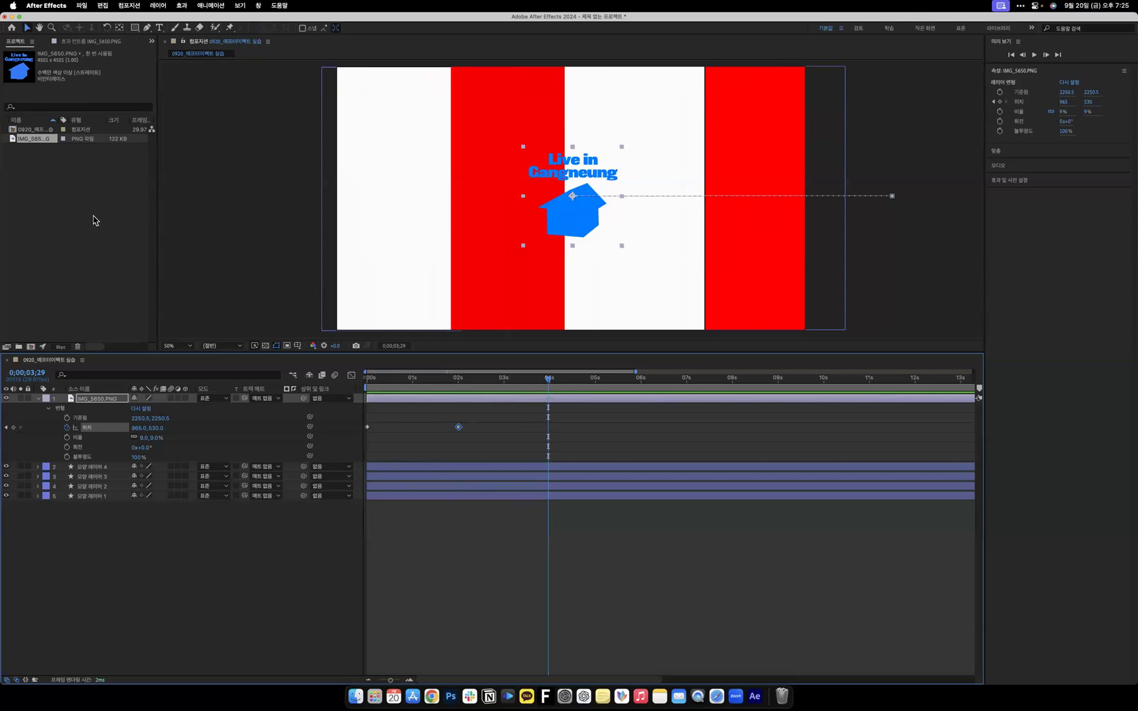
# Hold the logo's position with a keyframe at 4 seconds, and move it out past the frame's left edge to X -397 at 6 seconds.
pyautogui.press('pagedown')
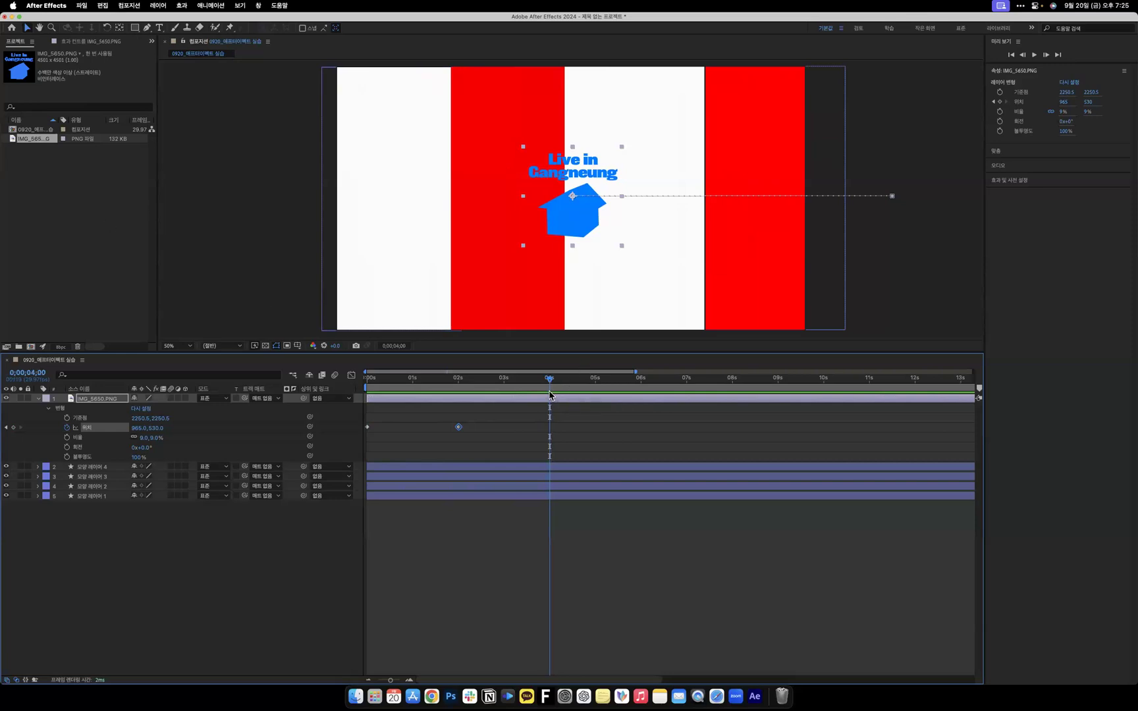
pyautogui.click(13, 427)
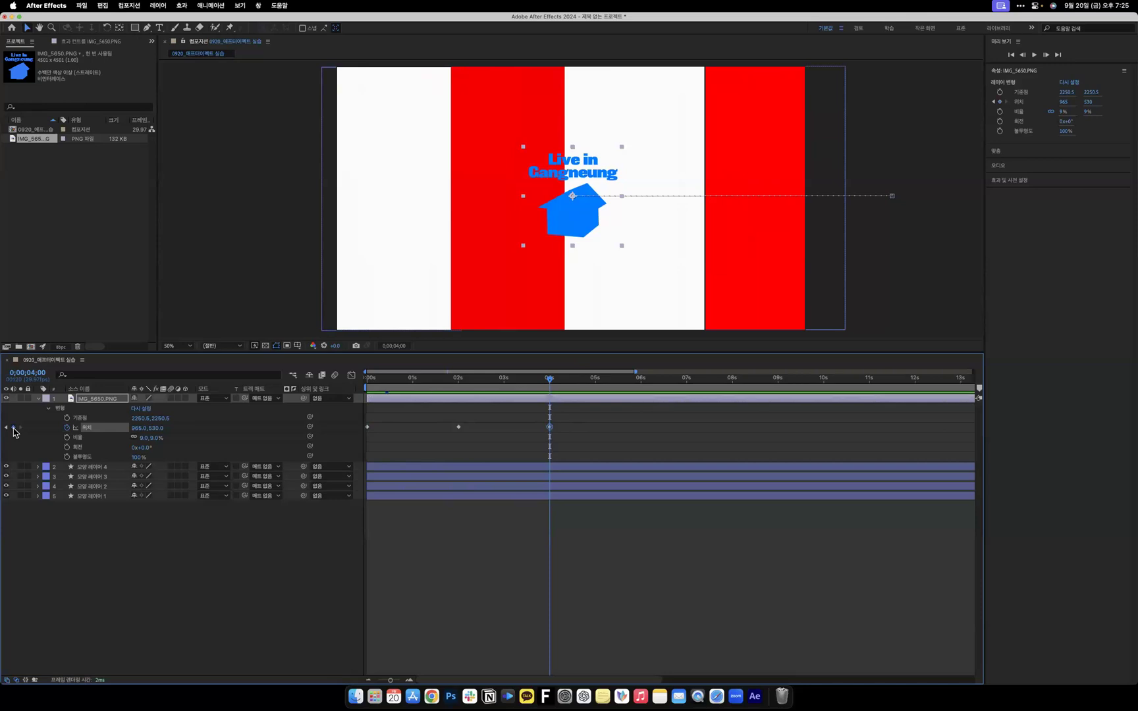
pyautogui.click(640, 391)
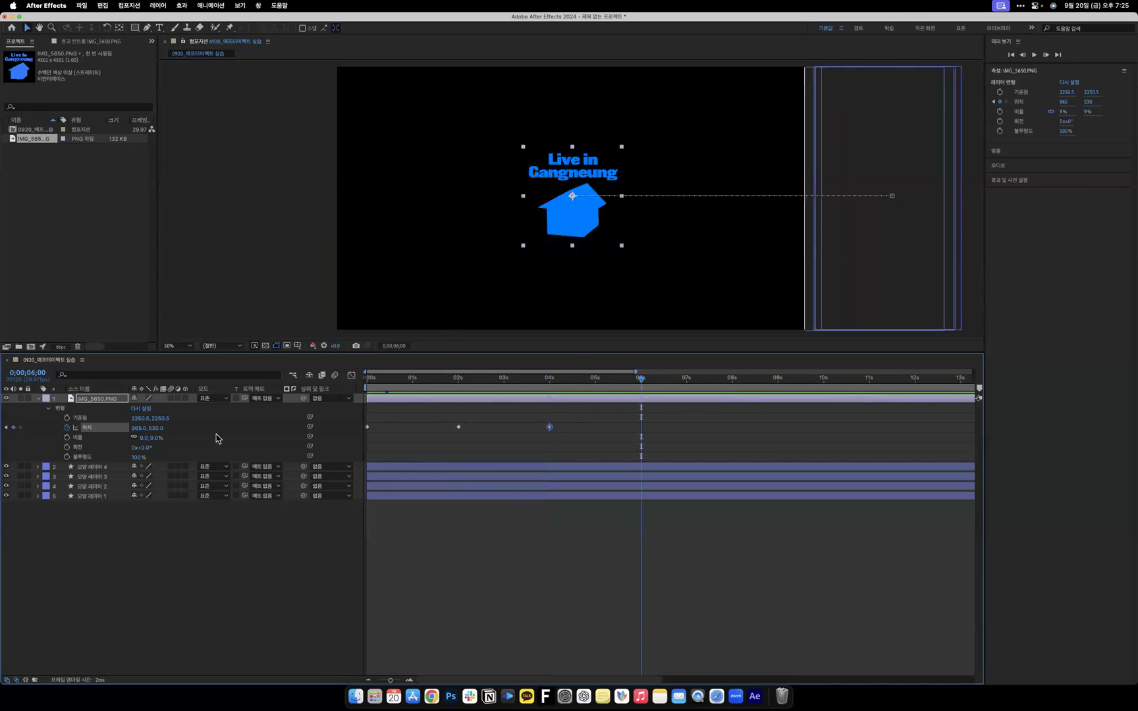
pyautogui.click(140, 428)
pyautogui.write('-190')
pyautogui.press('Return')
pyautogui.moveTo(141, 428); pyautogui.dragTo(106, 428)
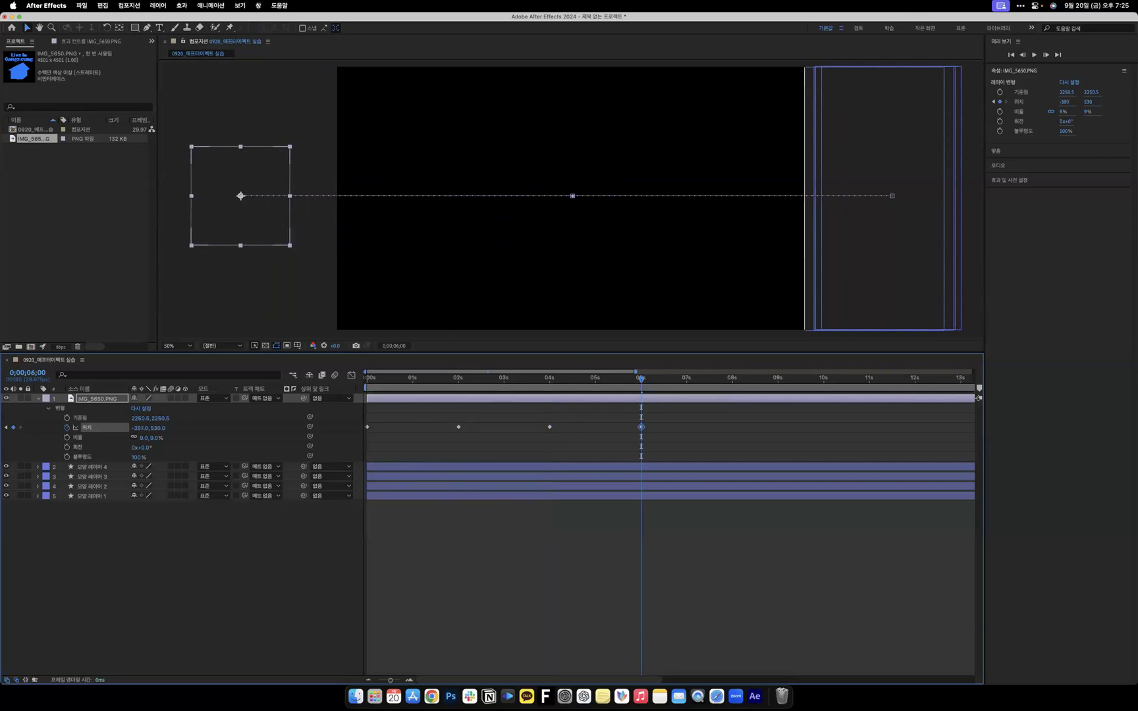
# Preview the complete logo and stripe animation and return to the start of the composition.
pyautogui.press('space')
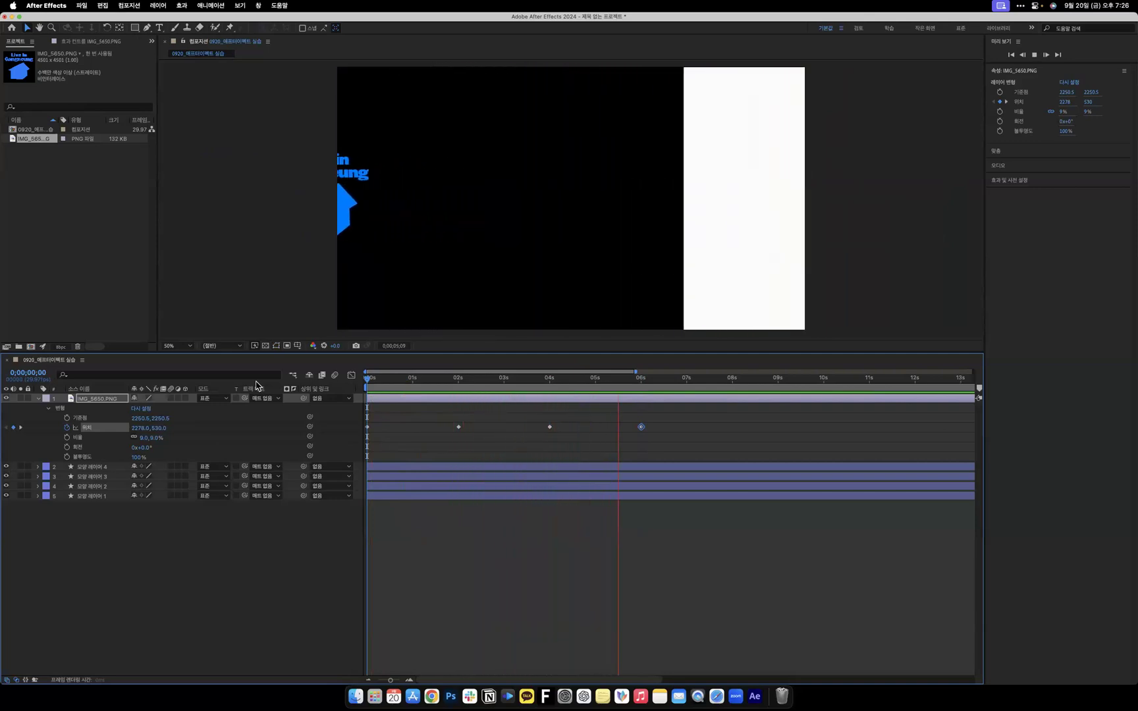
pyautogui.press('space')
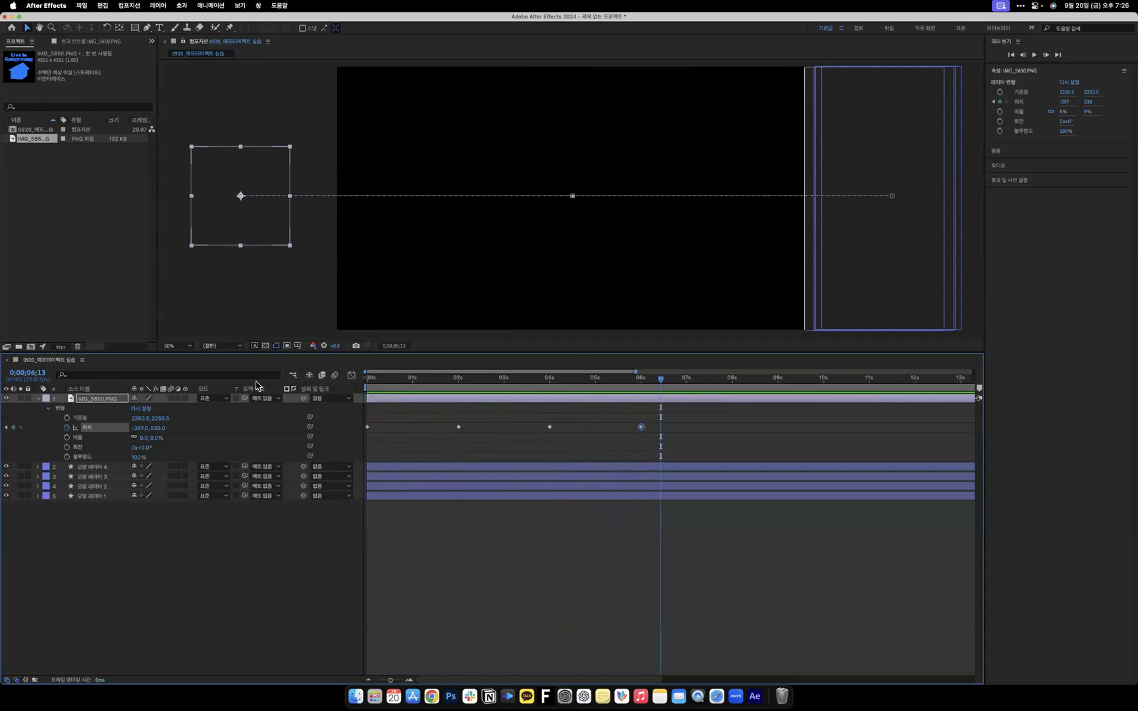
pyautogui.moveTo(456, 379); pyautogui.dragTo(367, 379)
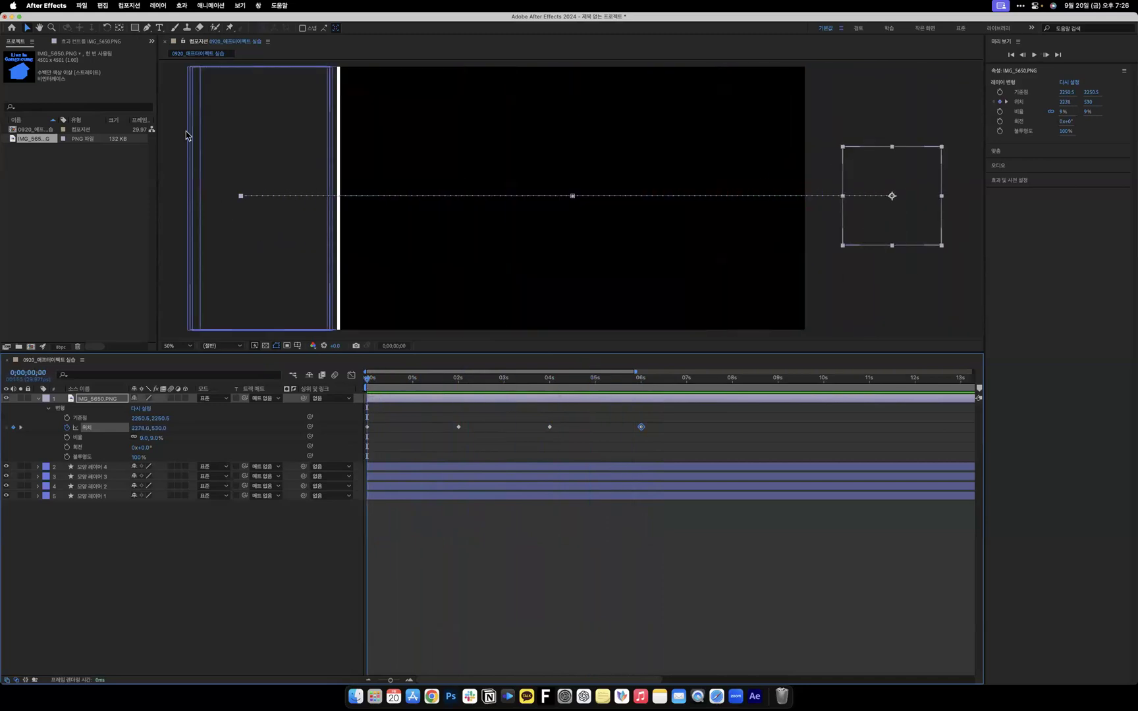
# Add the composition to the render queue.
pyautogui.click(81, 6)
pyautogui.moveTo(134, 266)
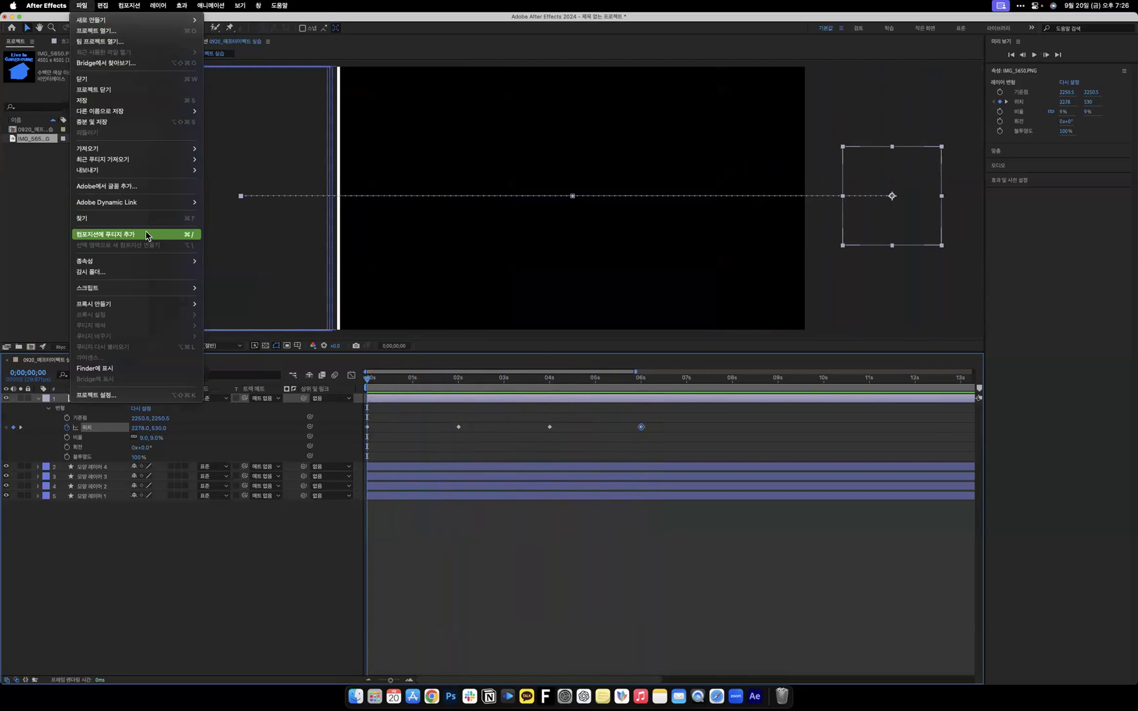
pyautogui.moveTo(155, 173)
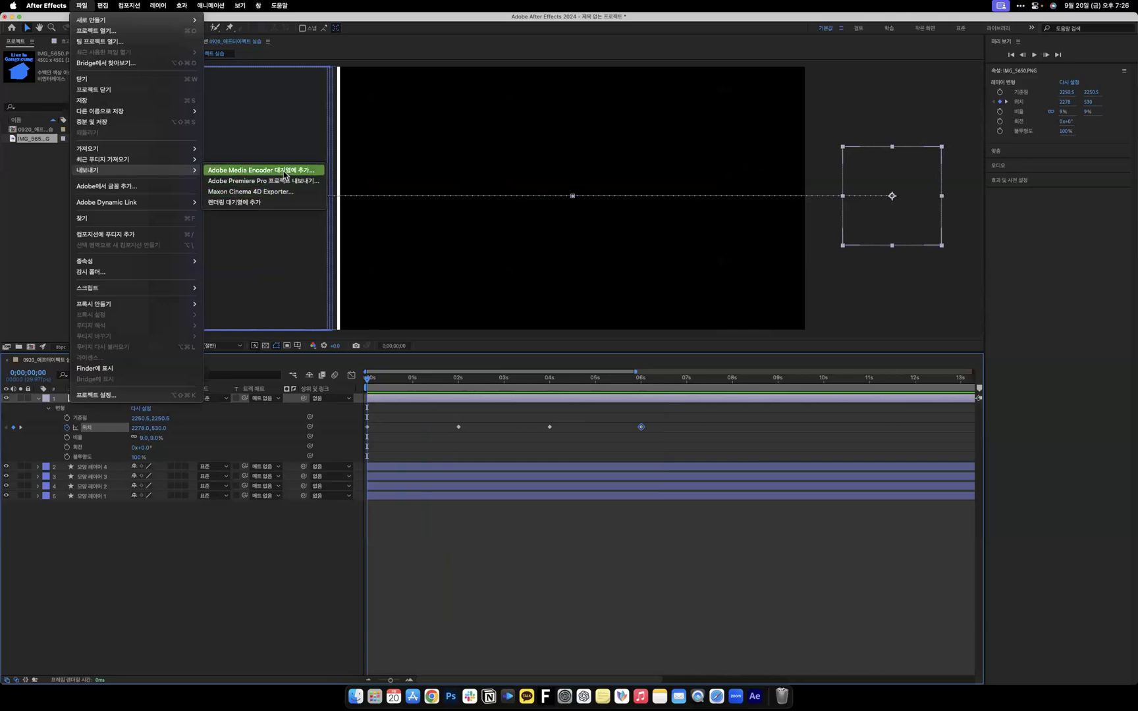
pyautogui.click(254, 202)
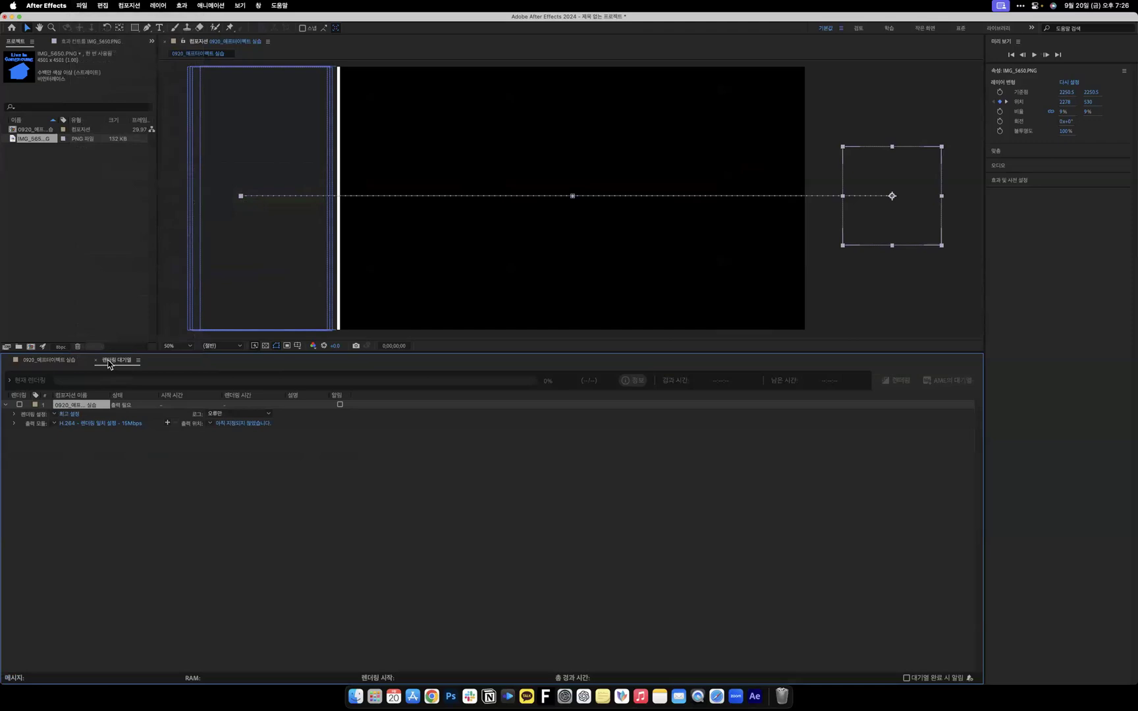
# Set the queued composition's output module to QuickTime format with RGB + Alpha channels.
pyautogui.click(177, 494)
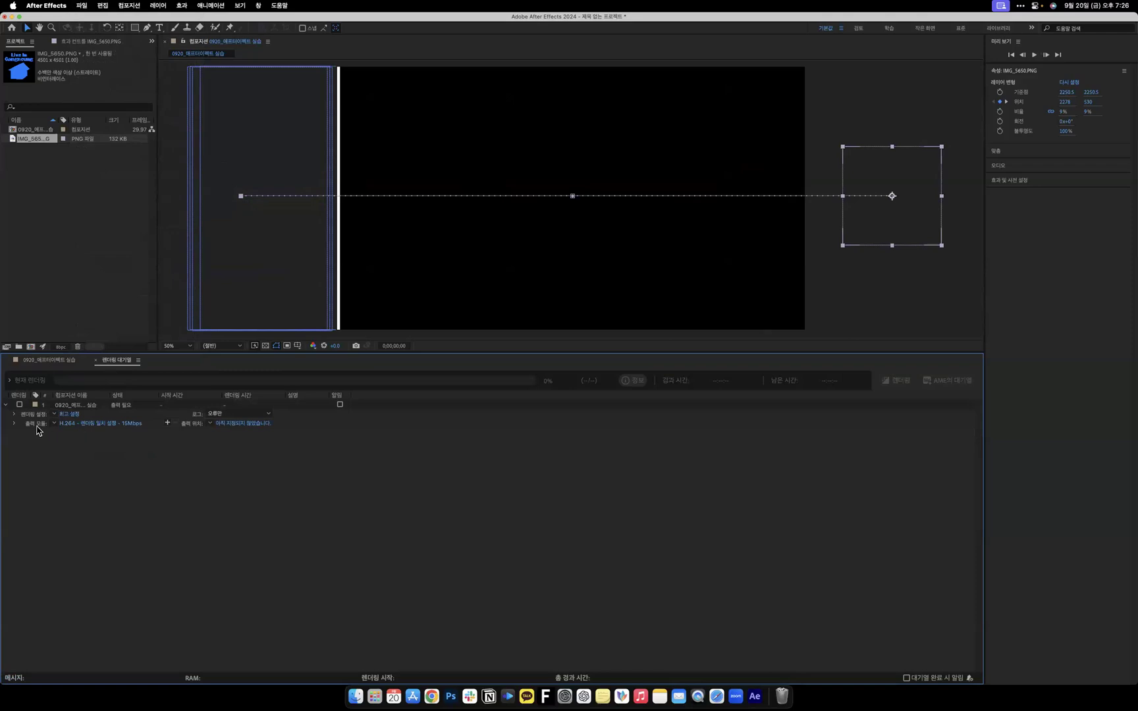
pyautogui.click(81, 427)
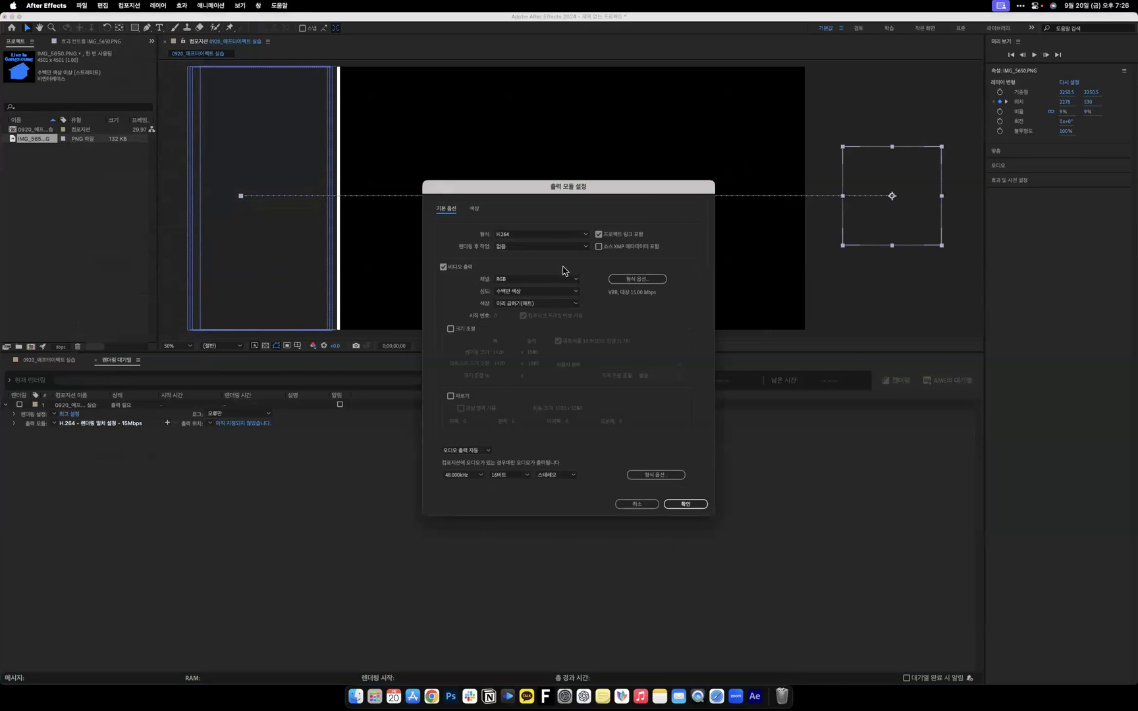
pyautogui.click(545, 235)
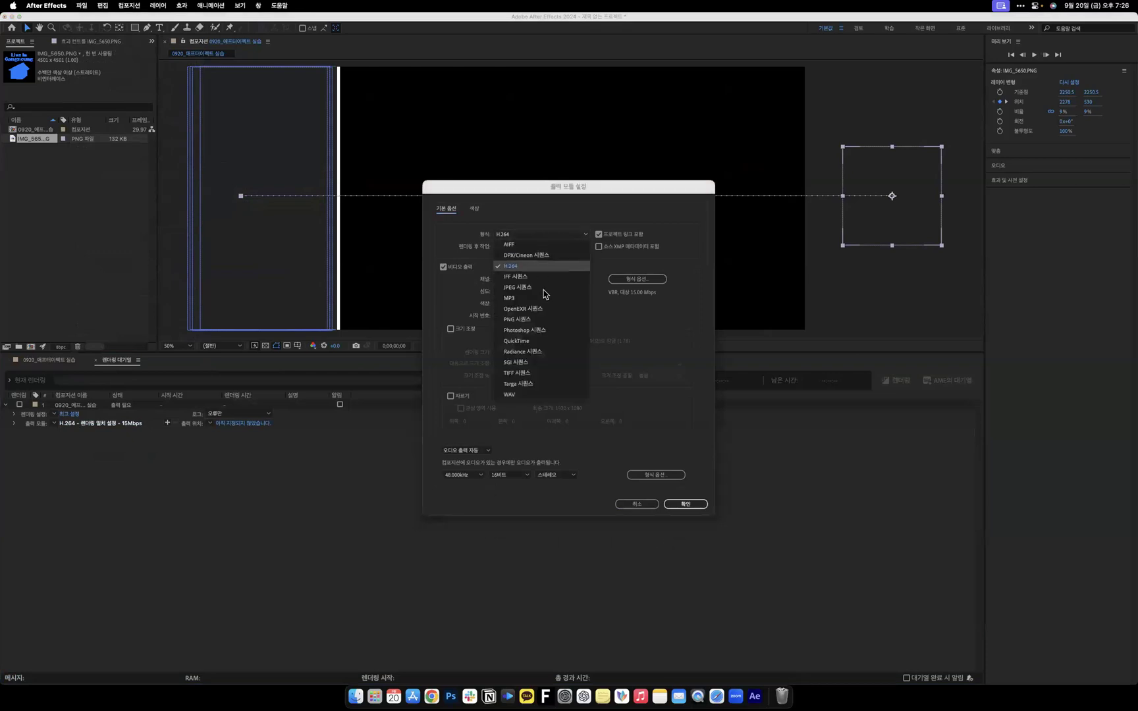
pyautogui.click(533, 341)
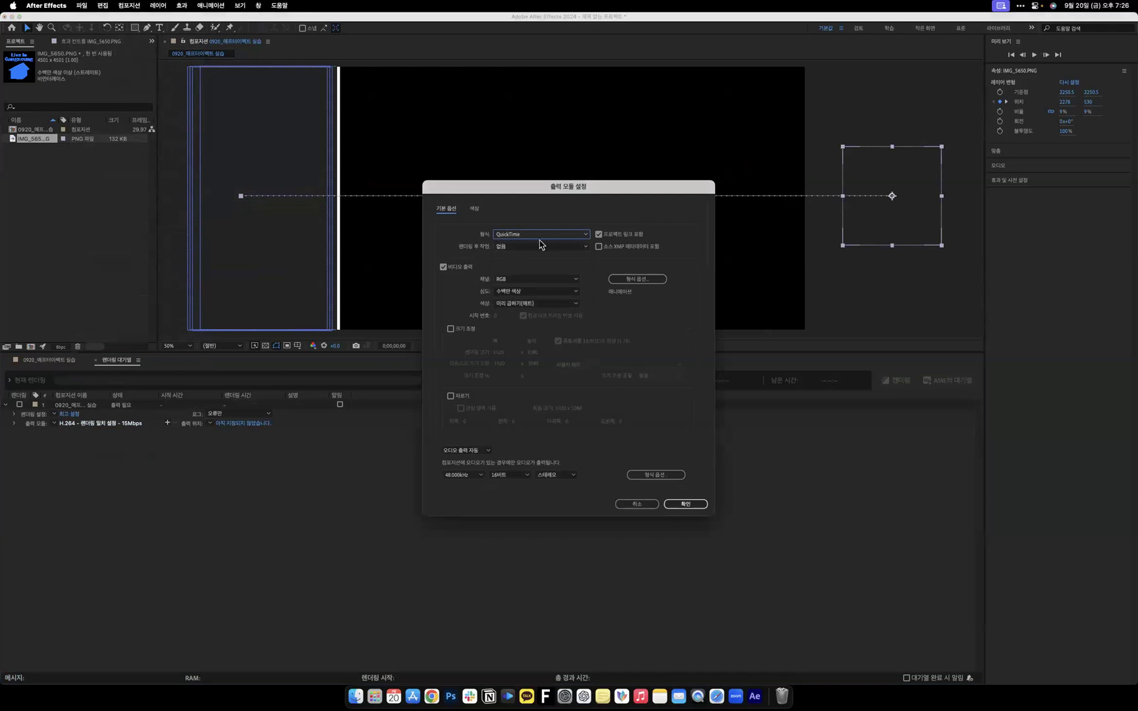
pyautogui.click(521, 285)
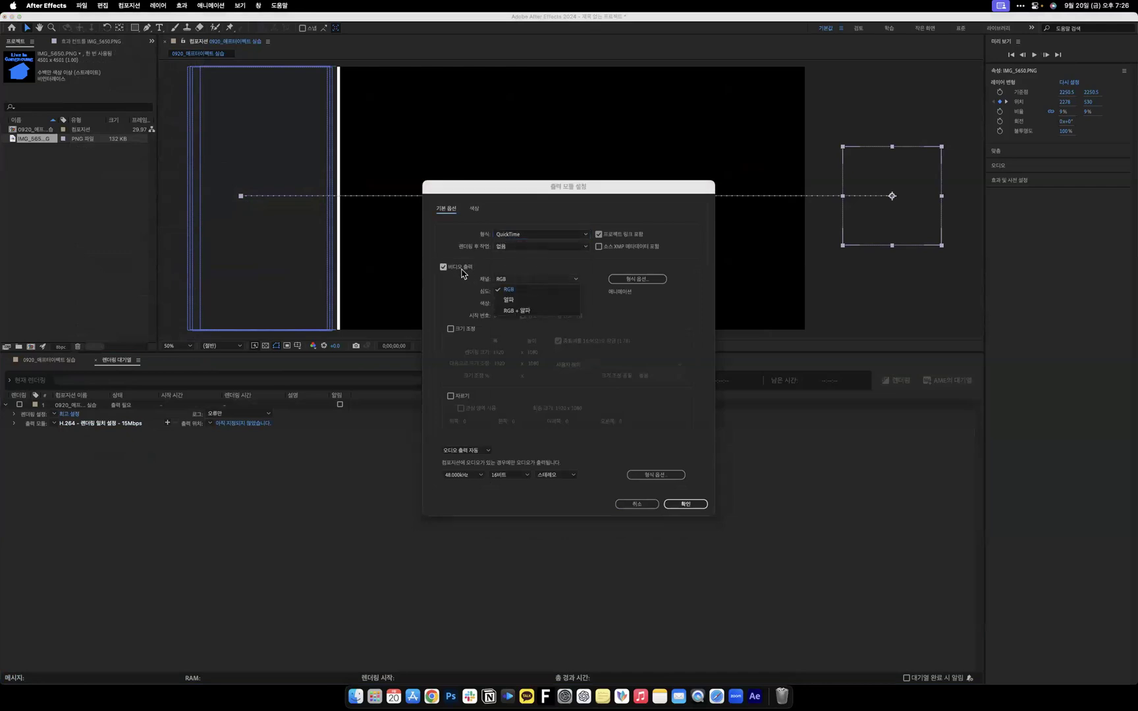
pyautogui.click(514, 317)
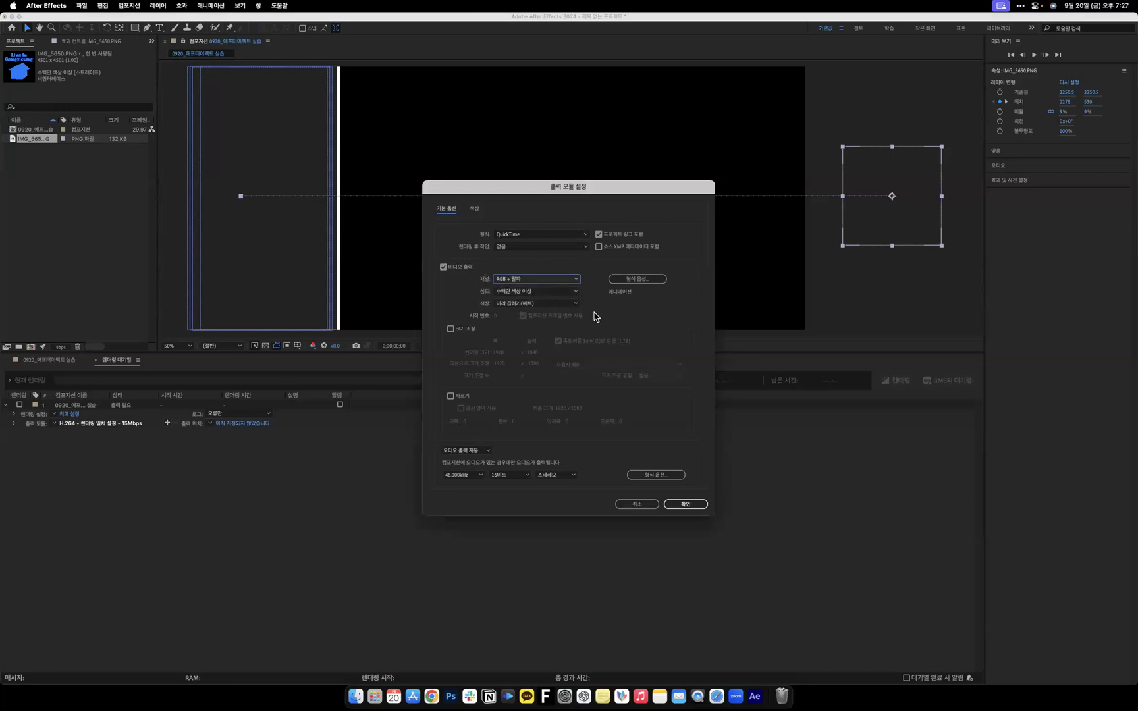
pyautogui.click(688, 504)
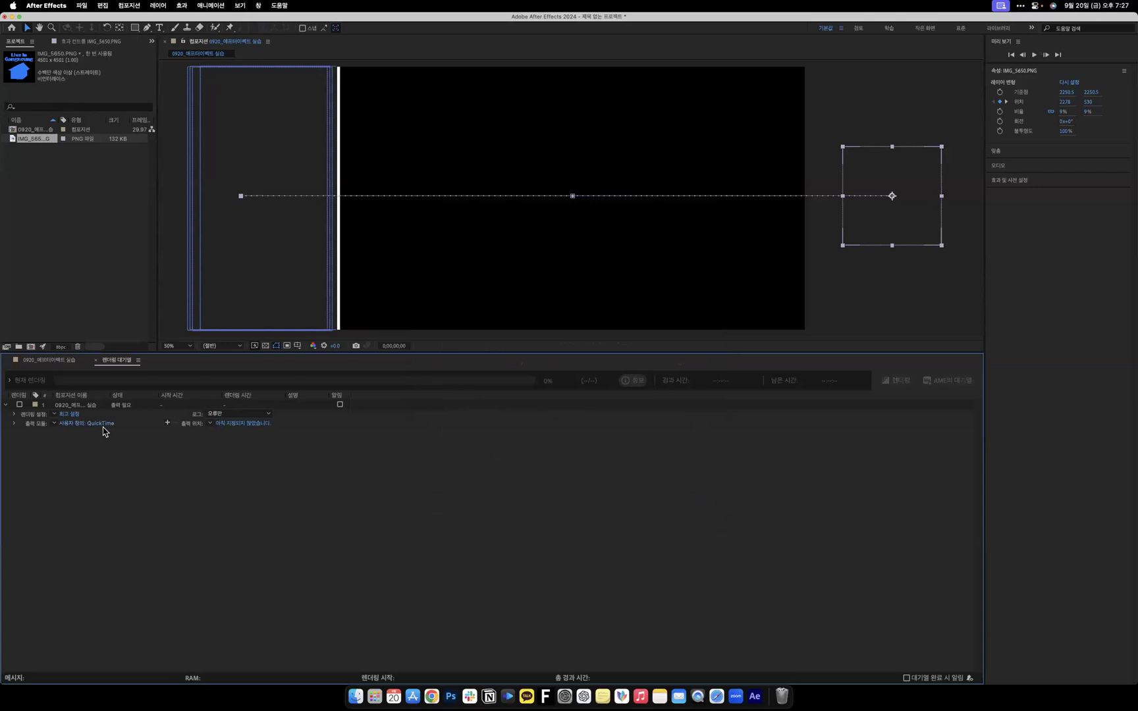
# Set the output location to 0920_애프터이펙트 실습.mov on the desktop and render the queued composition.
pyautogui.click(239, 423)
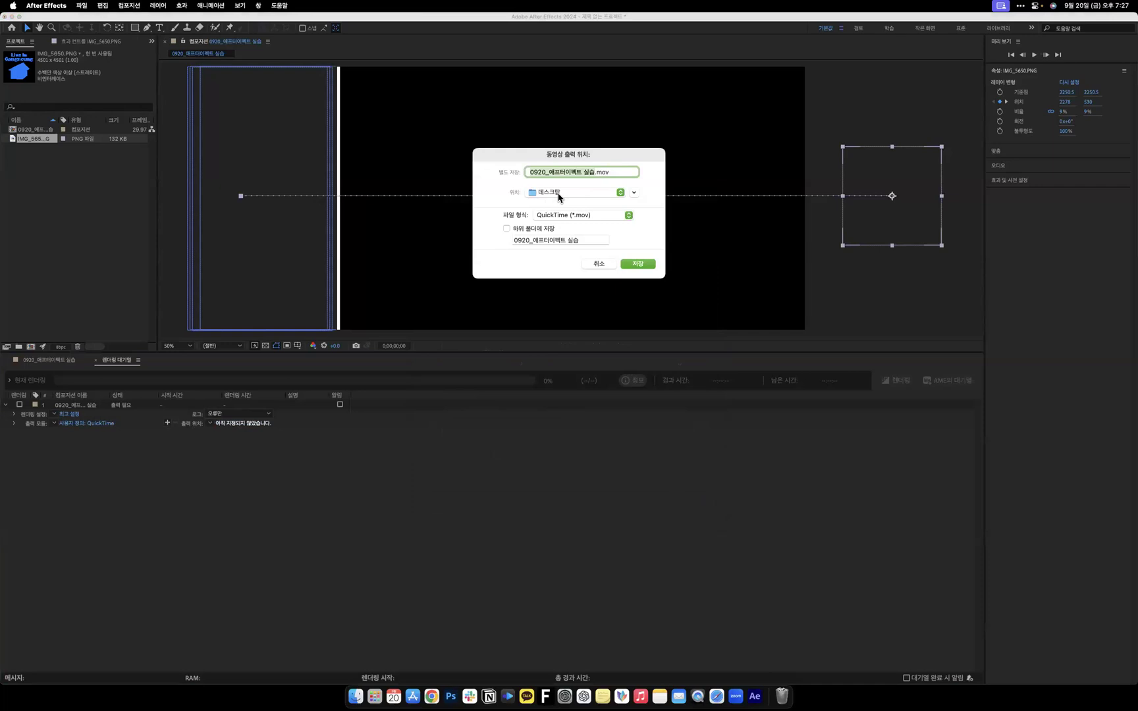
pyautogui.click(642, 266)
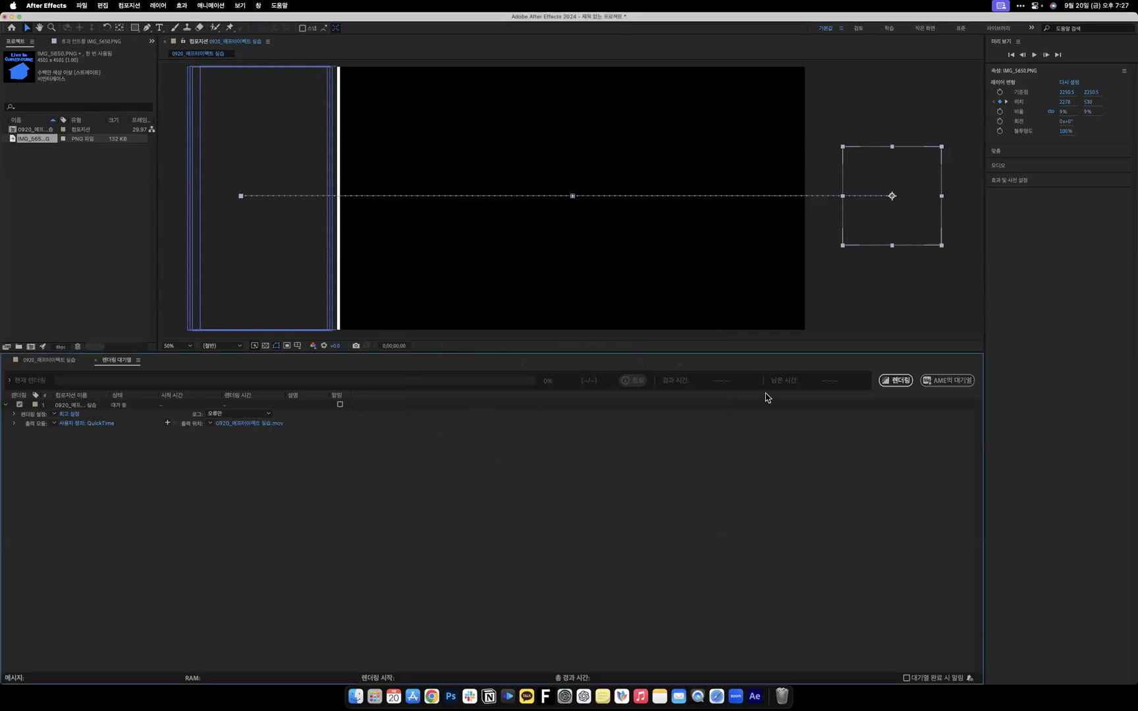
pyautogui.click(895, 381)
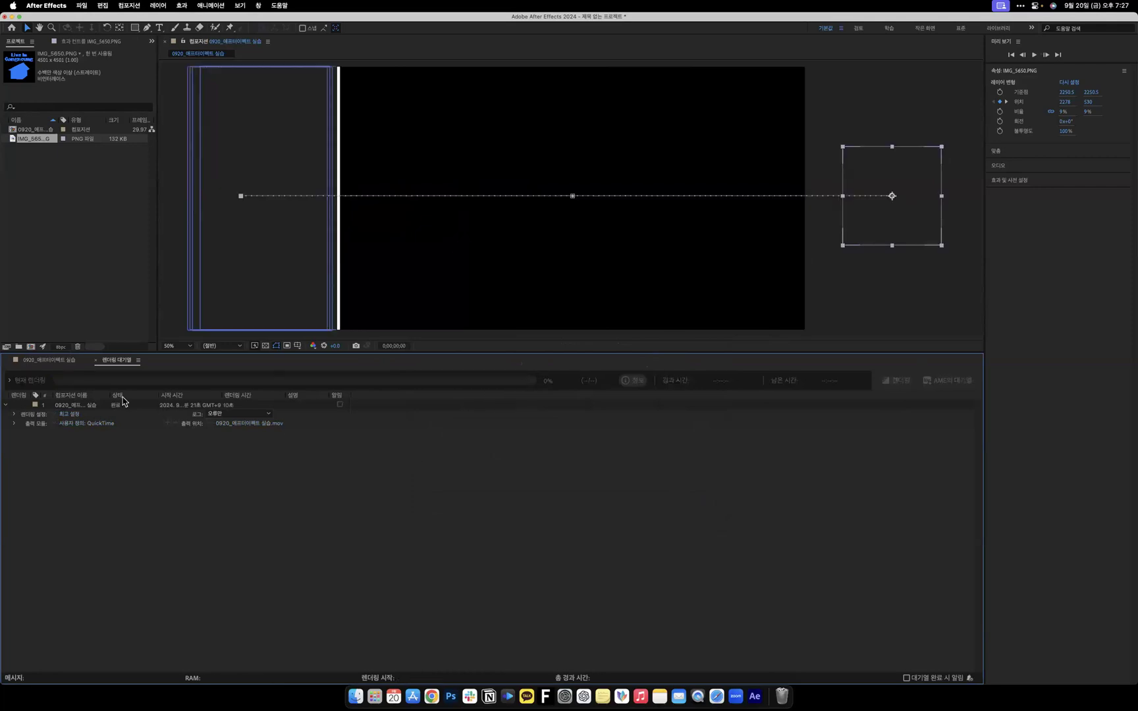
# Check the desktop for the rendered .mov file and return to the composition's timeline.
pyautogui.click(43, 360)
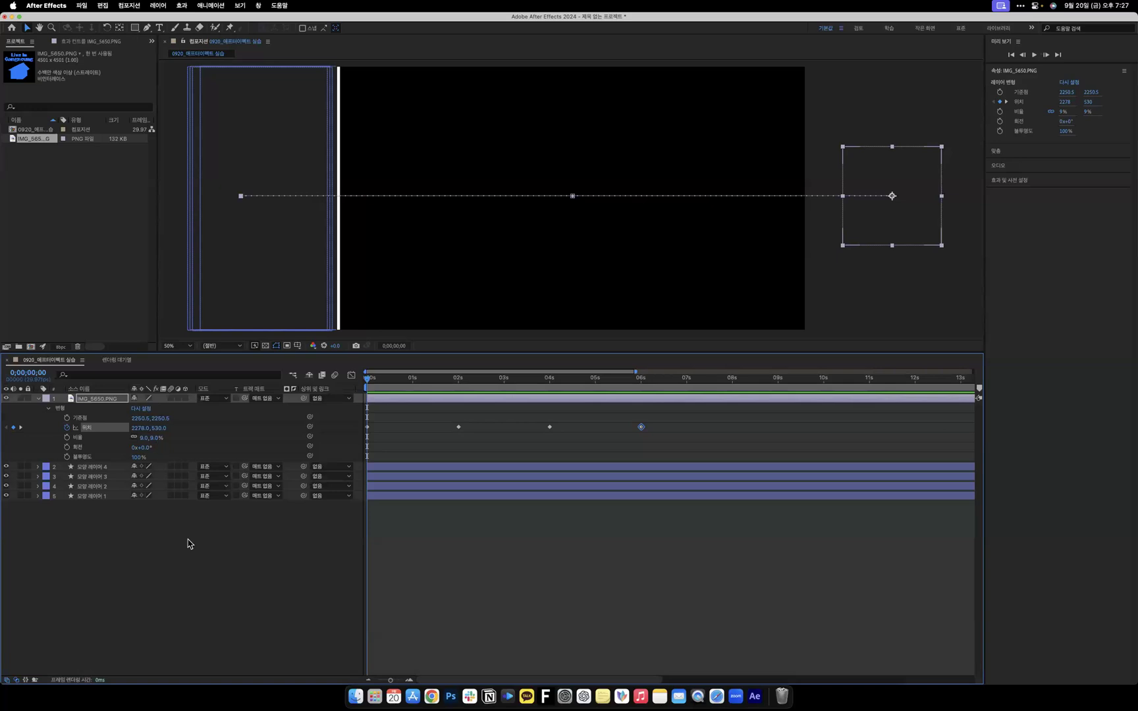
pyautogui.press('super+m')
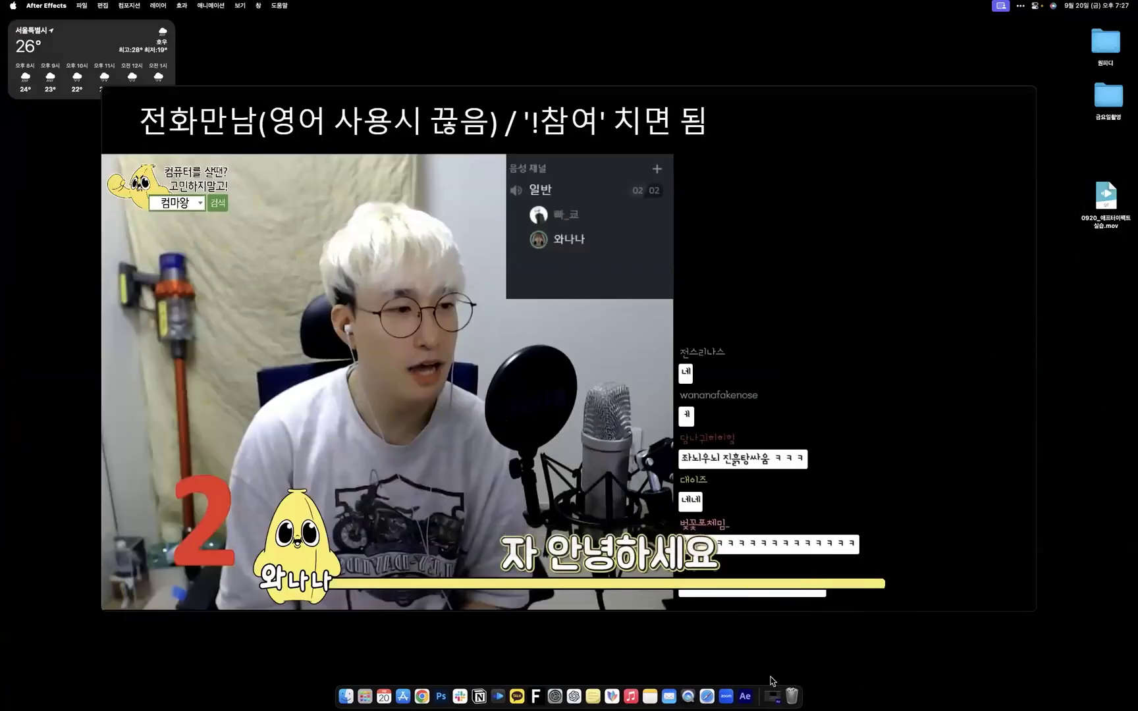
pyautogui.click(774, 698)
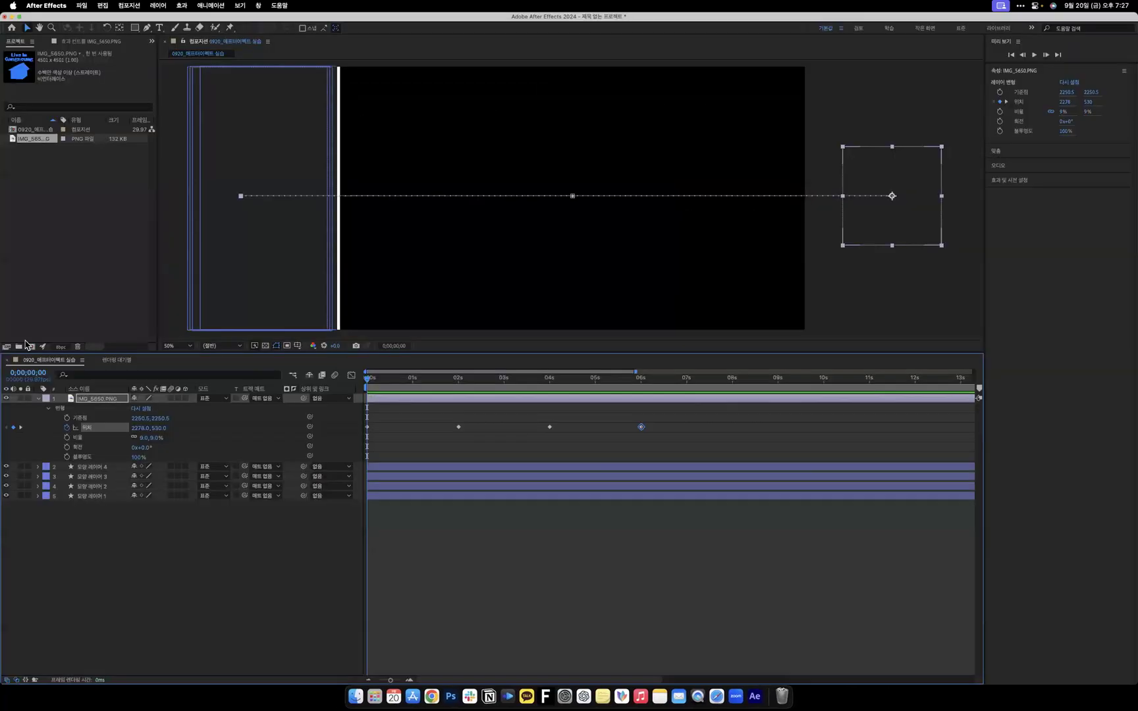
pyautogui.click(109, 361)
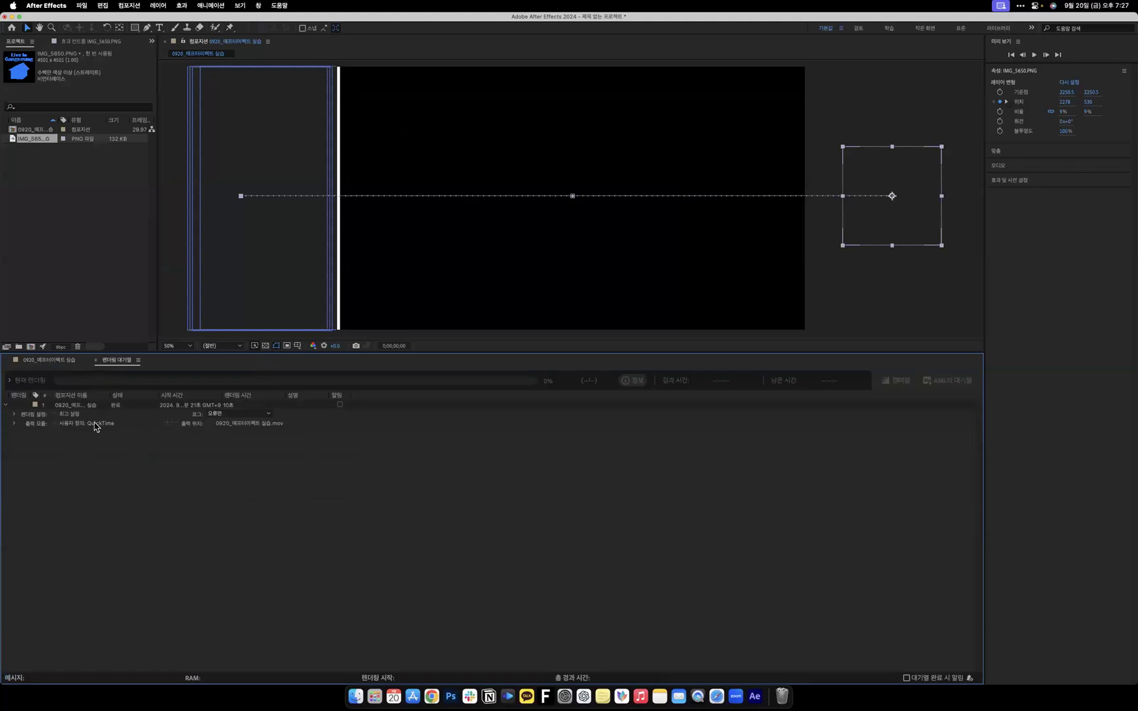
pyautogui.click(39, 364)
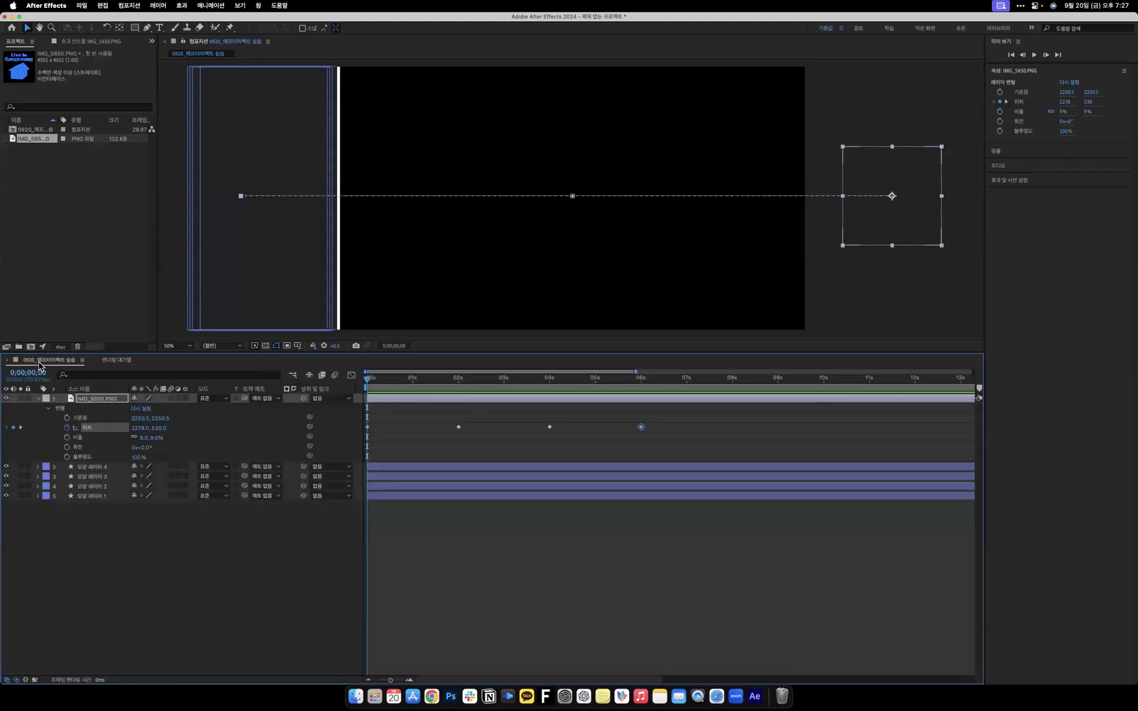
# Collapse the IMG_5650.PNG layer's properties, clear the layer selection, and take another look at the desktop.
pyautogui.click(38, 398)
pyautogui.click(114, 455)
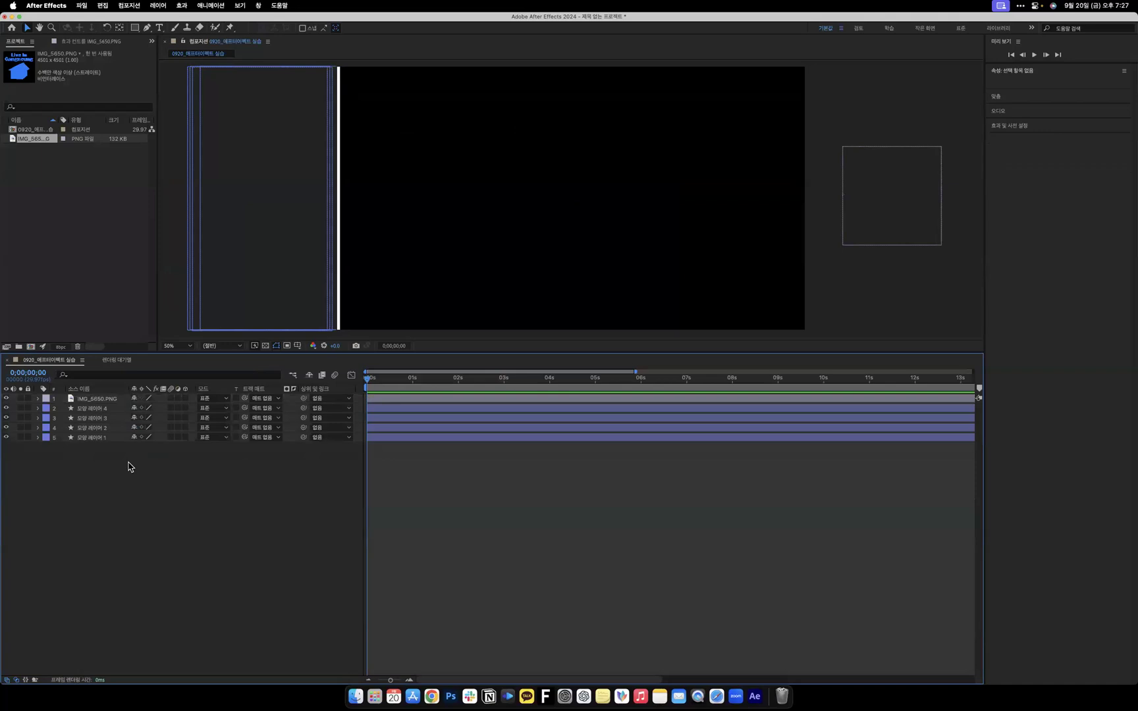
pyautogui.press('super+m')
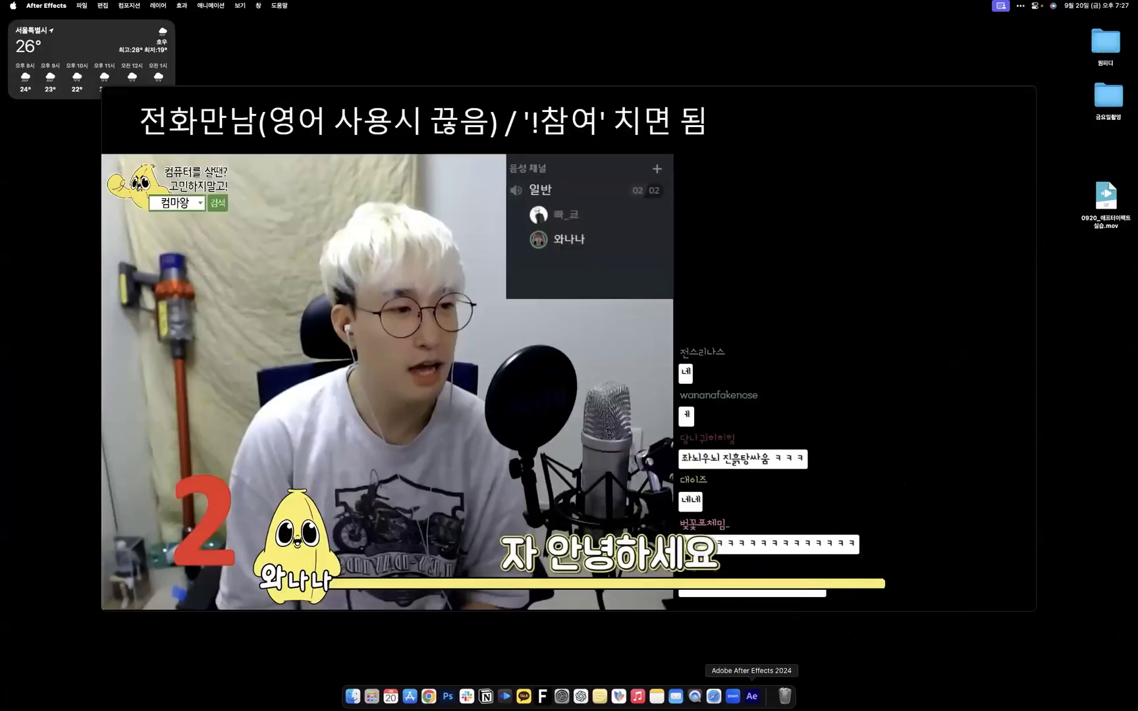
pyautogui.click(752, 696)
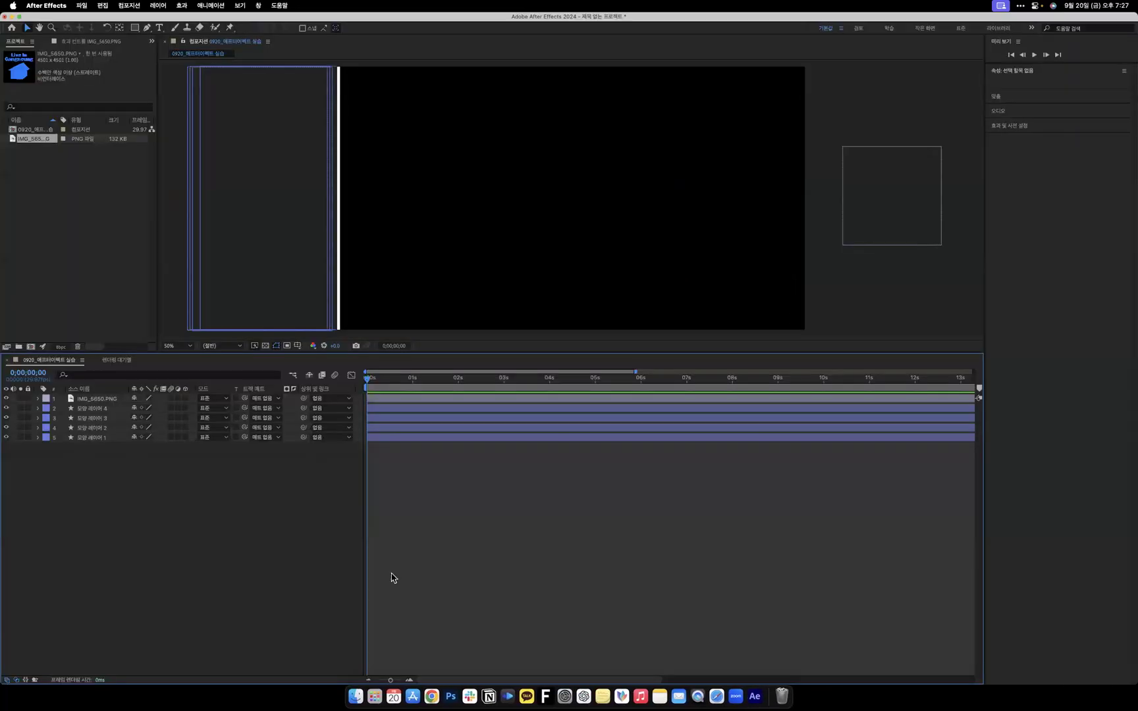
# Add the composition to the render queue again and render it as 0920_애프터이펙트 실습.mp4 with the H.264 15Mbps output module.
pyautogui.click(88, 5)
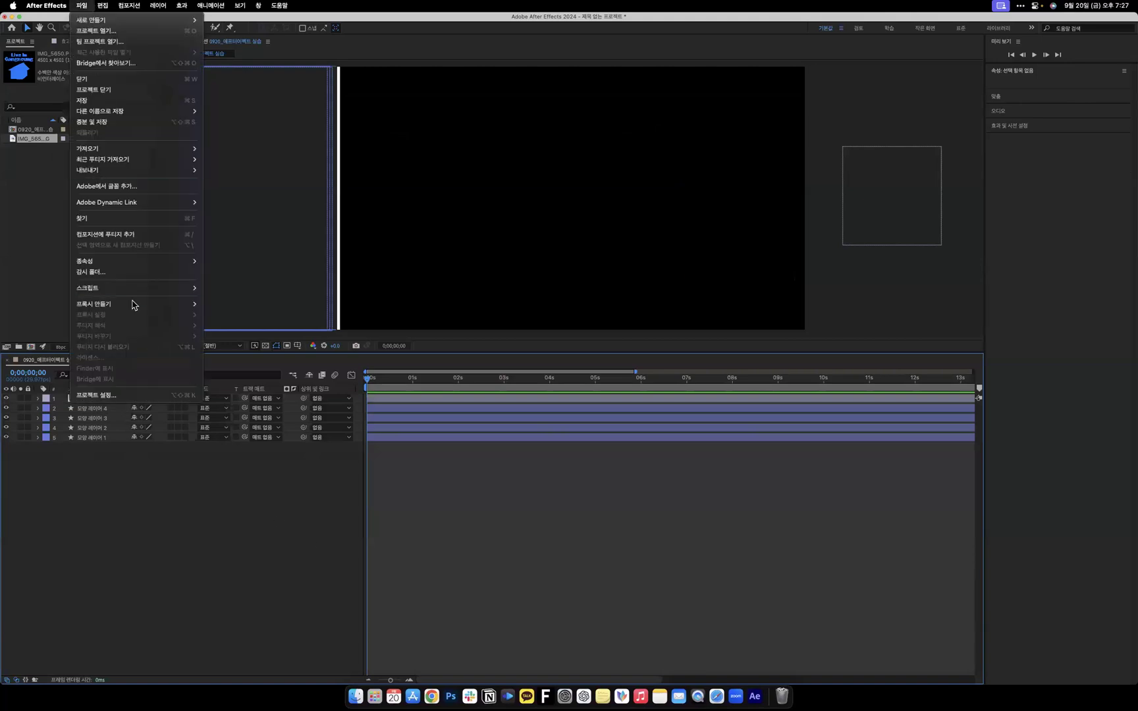
pyautogui.moveTo(172, 172)
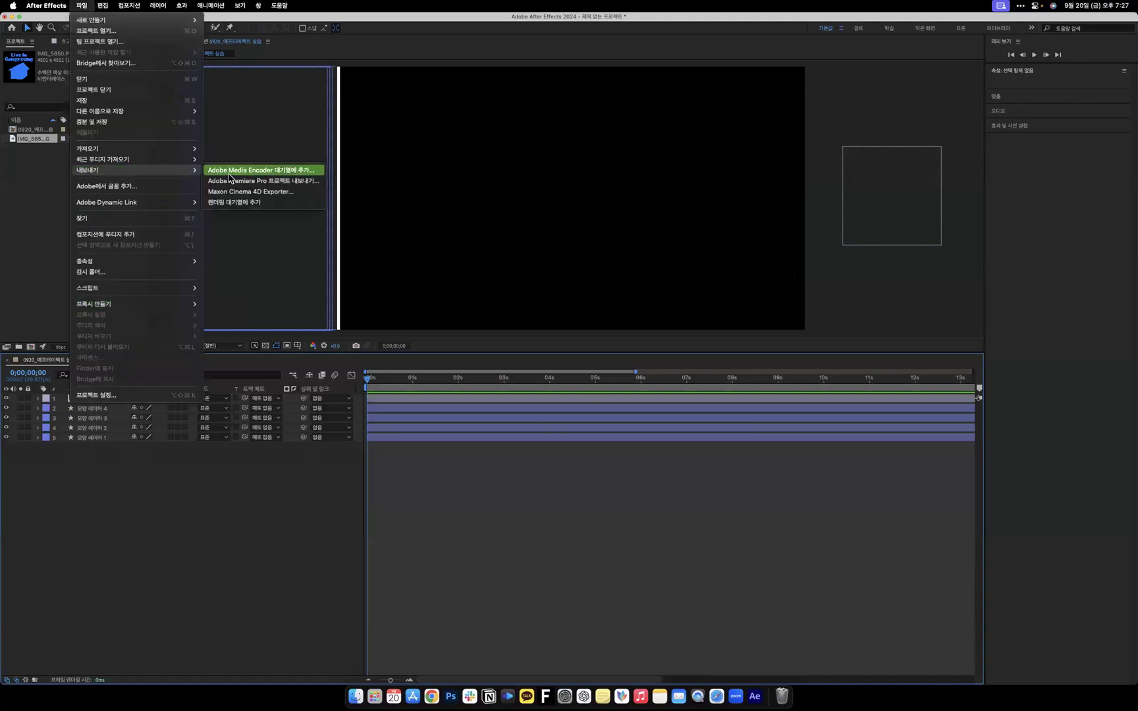
pyautogui.click(234, 202)
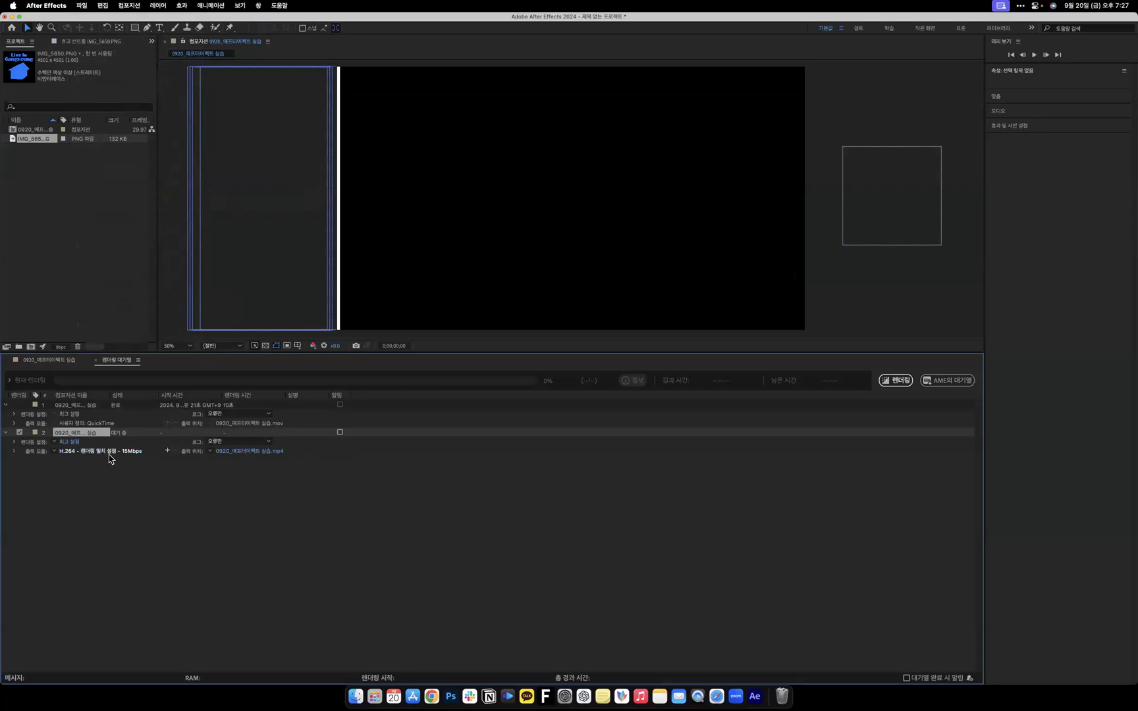
pyautogui.click(895, 382)
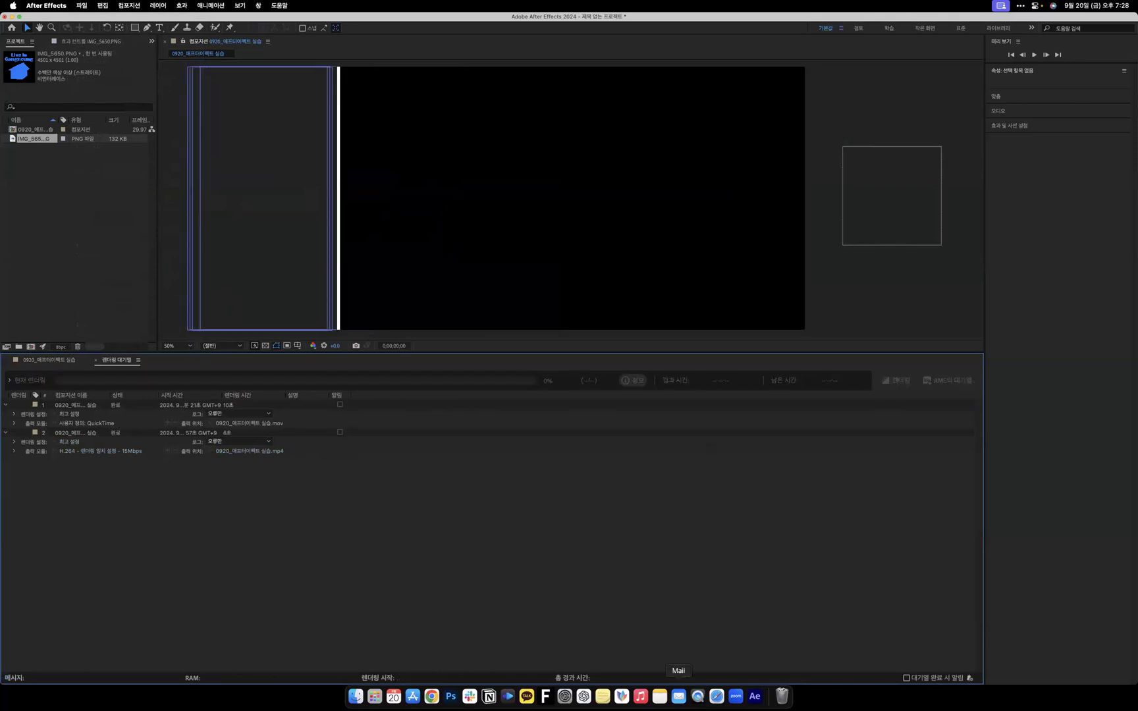
# Switch to Finder and compare the file sizes of the rendered .mp4 and .mov files in the desktop folder.
pyautogui.click(356, 696)
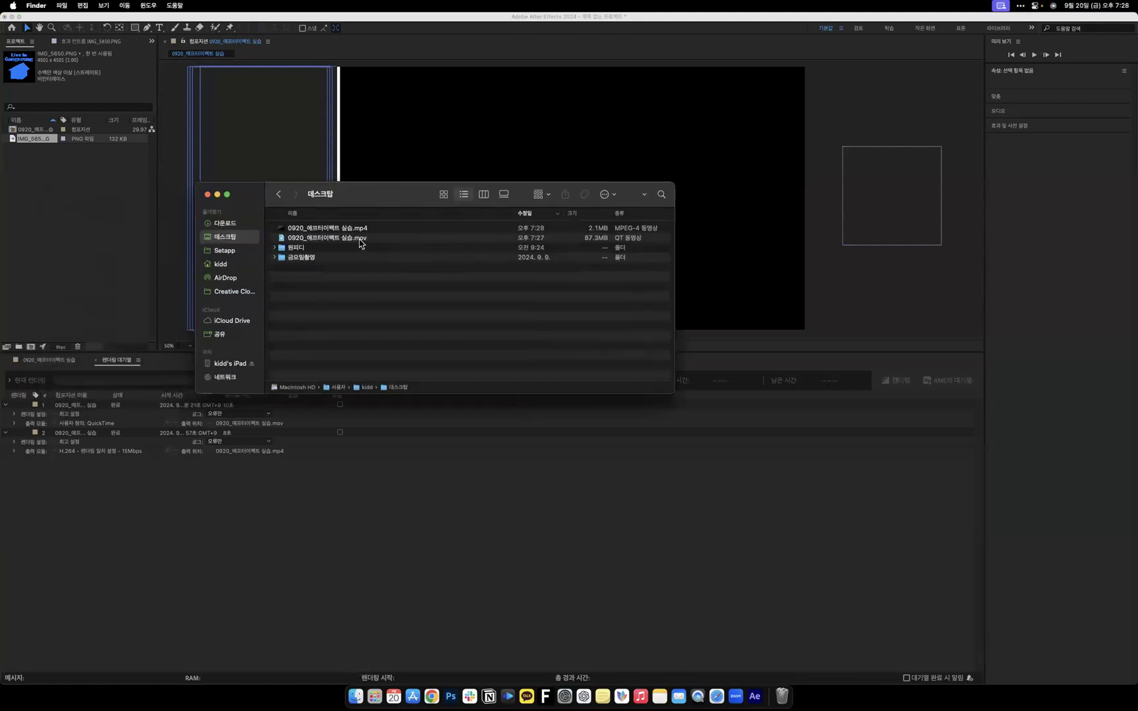
pyautogui.click(361, 238)
pyautogui.press('Up')
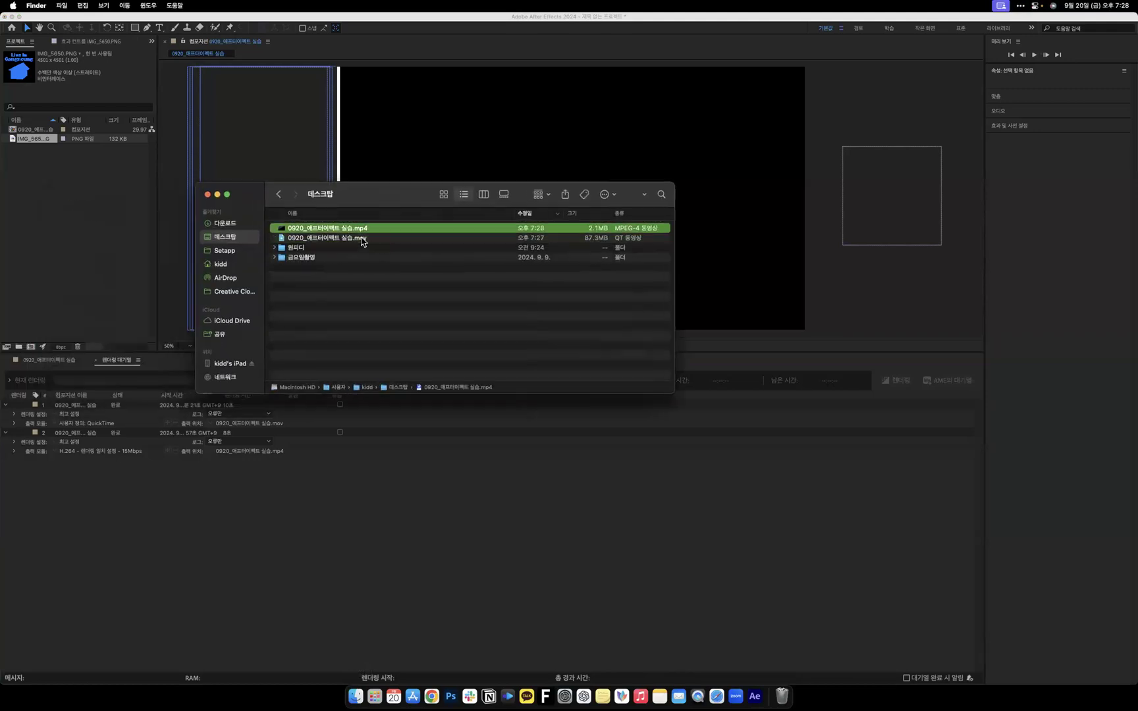
pyautogui.click(407, 238)
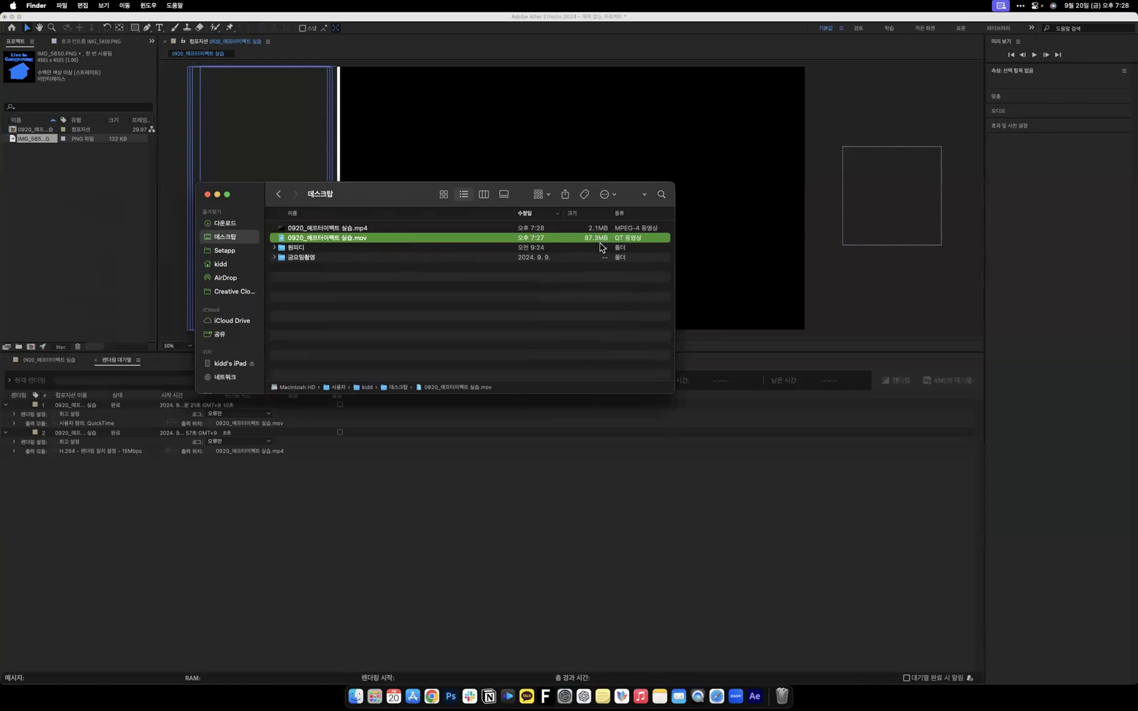
pyautogui.press('Up')
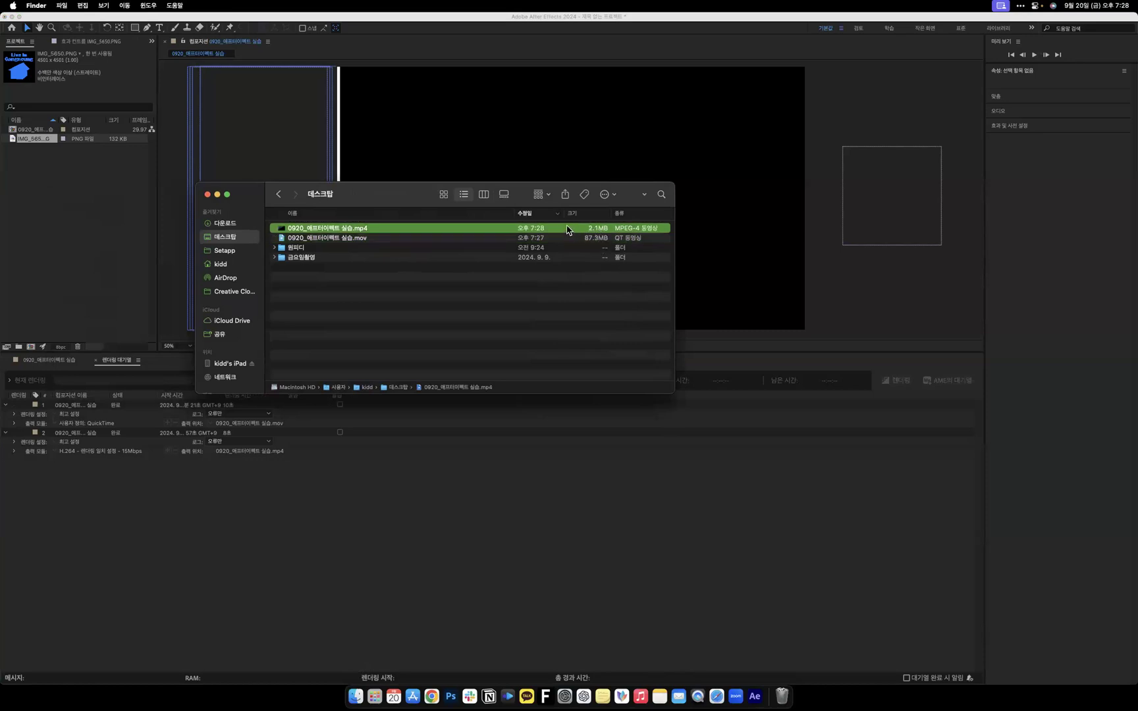
# Play the rendered .mp4 file to check its animation, and close the player.
pyautogui.doubleClick(409, 229)
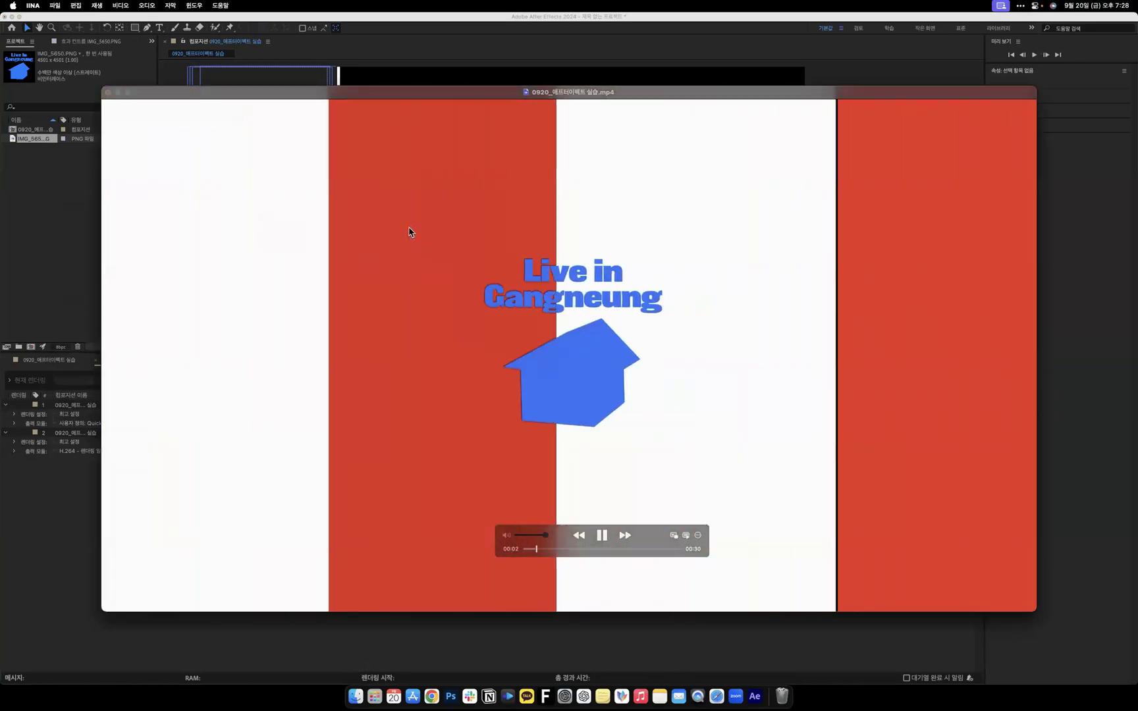
pyautogui.press('space')
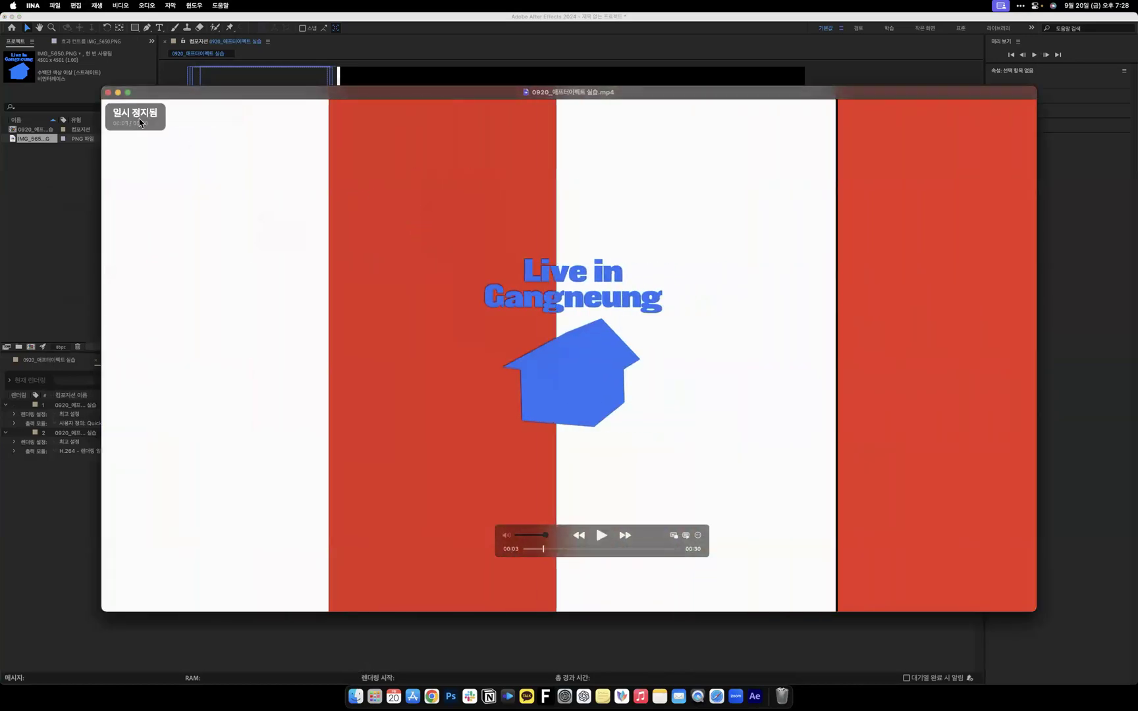
pyautogui.click(108, 92)
# Play the rendered .mov file, jump to about 9 seconds to check for a transparent background, and close the player.
pyautogui.click(394, 241)
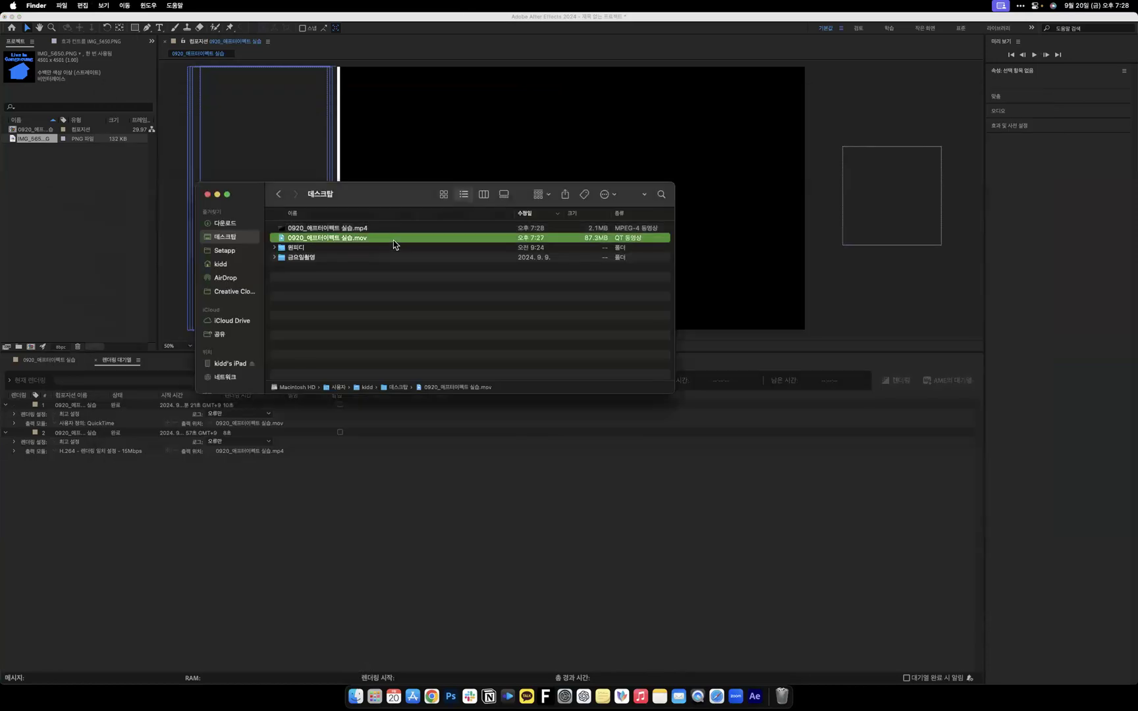
pyautogui.doubleClick(396, 243)
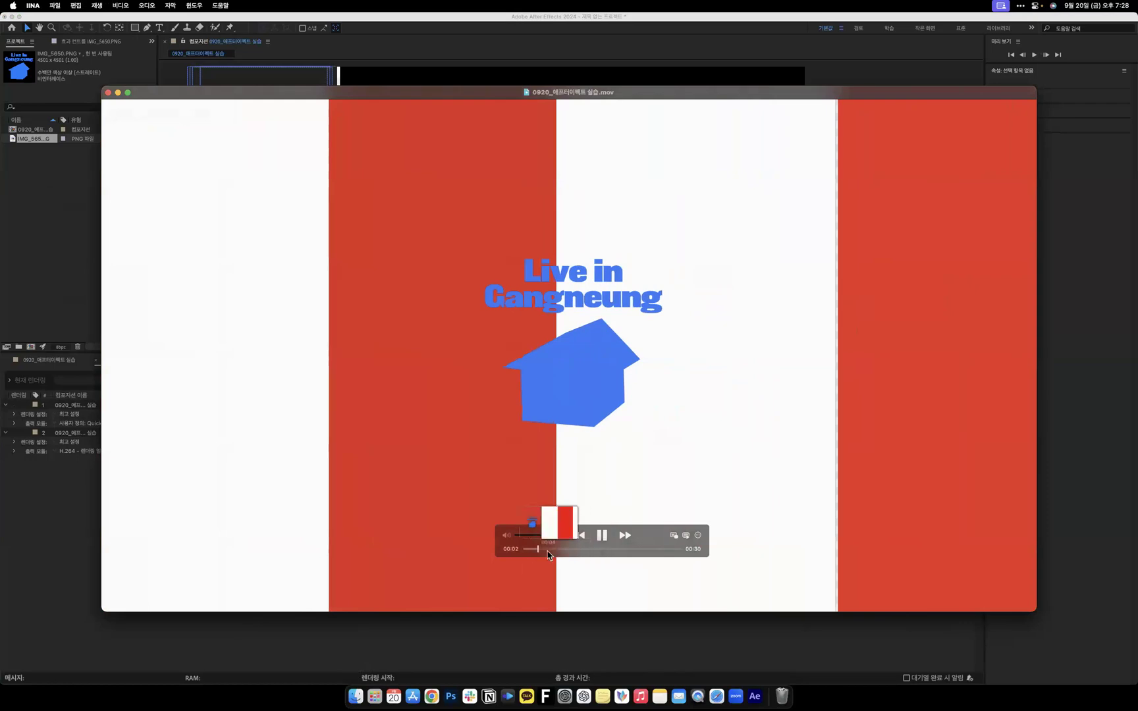
pyautogui.press('space')
pyautogui.click(570, 549)
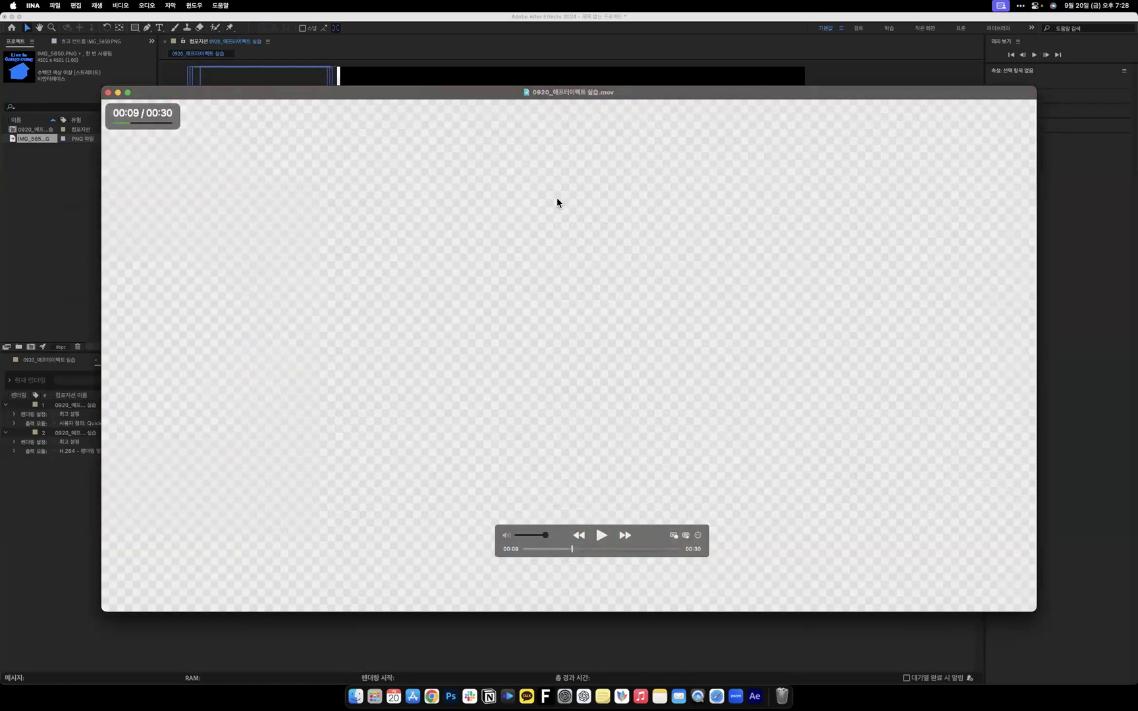
pyautogui.press('space')
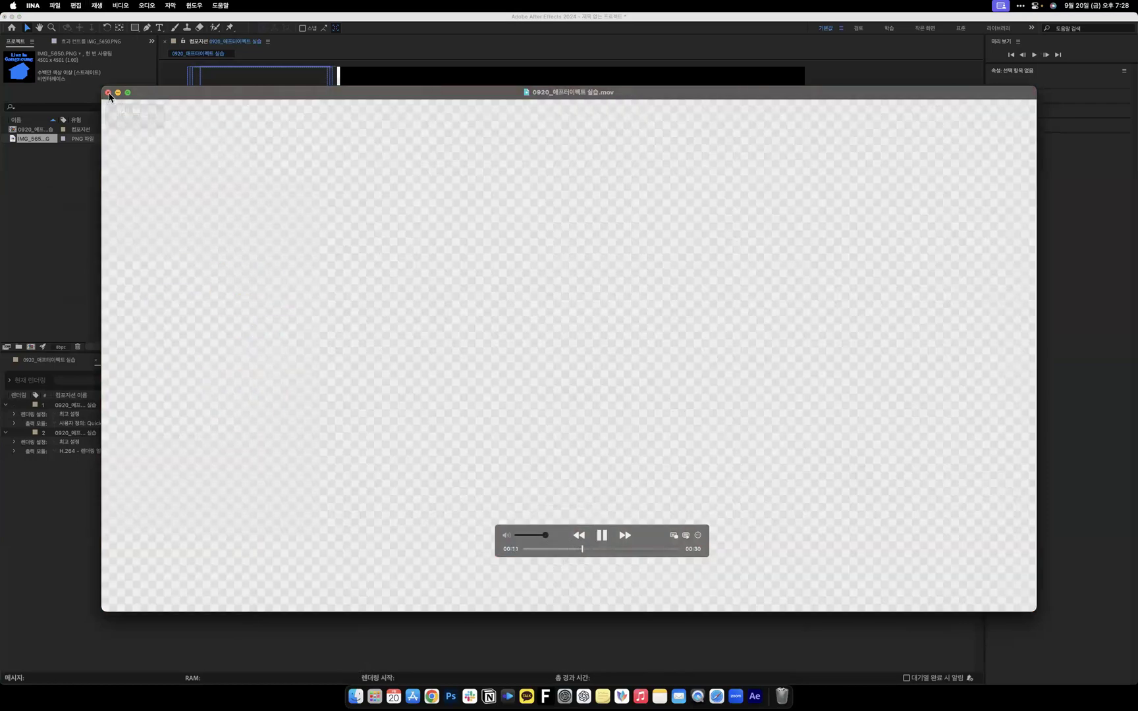
pyautogui.click(108, 92)
pyautogui.click(391, 307)
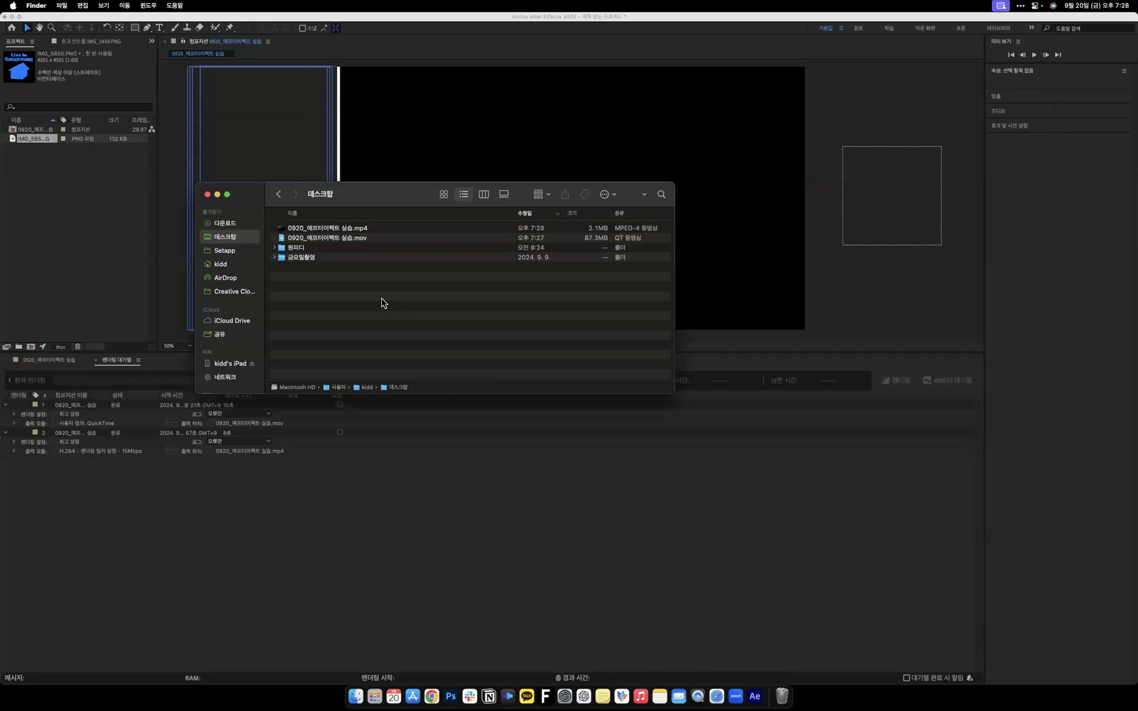
pyautogui.click(320, 230)
pyautogui.click(322, 239)
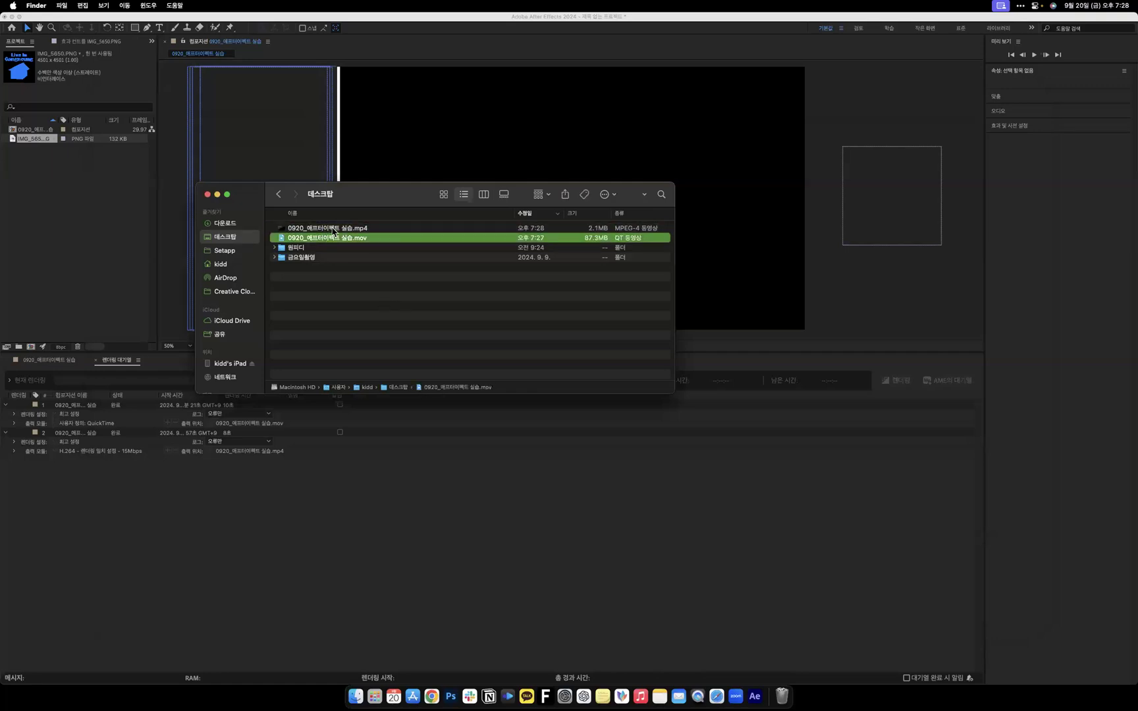
pyautogui.click(332, 228)
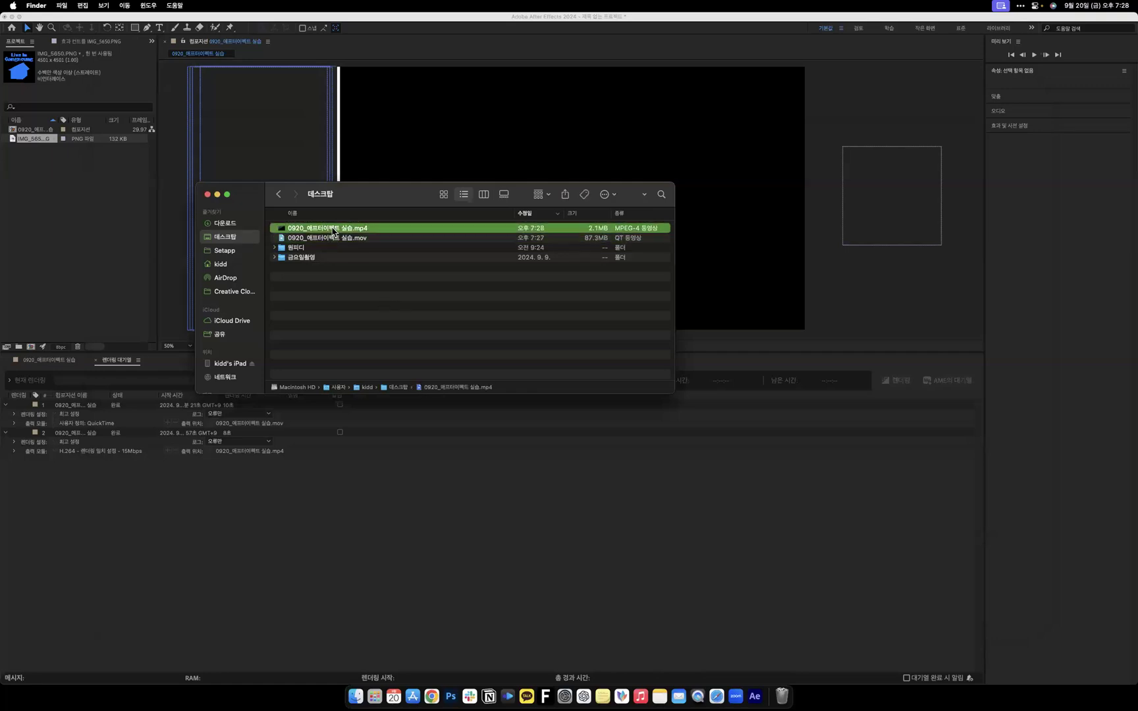
# Launch Adobe Premiere Pro 2024, open the most recent project, and scrub its sequence to about 1:08.
pyautogui.click(400, 623)
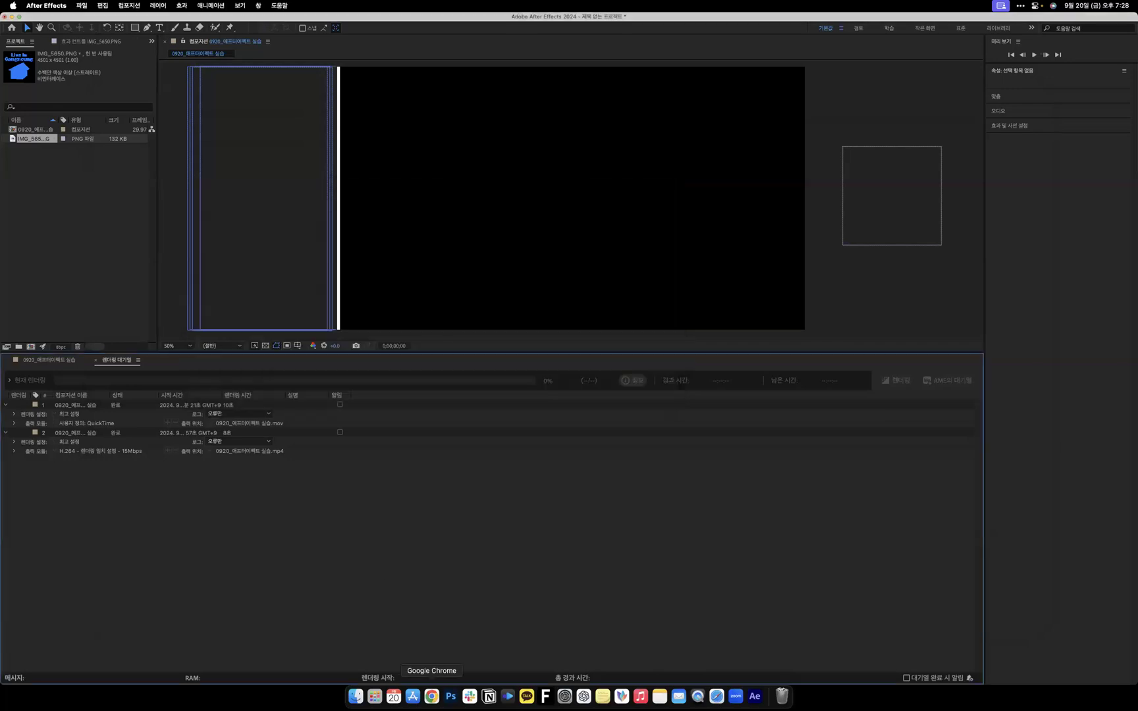
pyautogui.click(374, 696)
pyautogui.write('p')
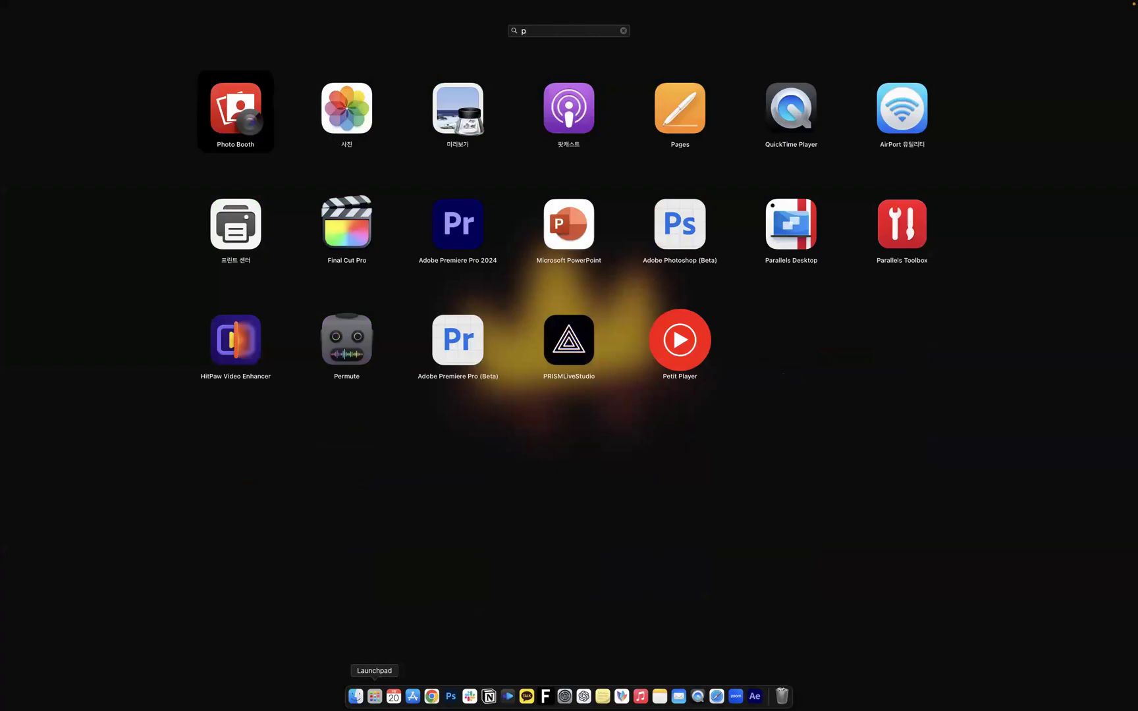
pyautogui.click(468, 212)
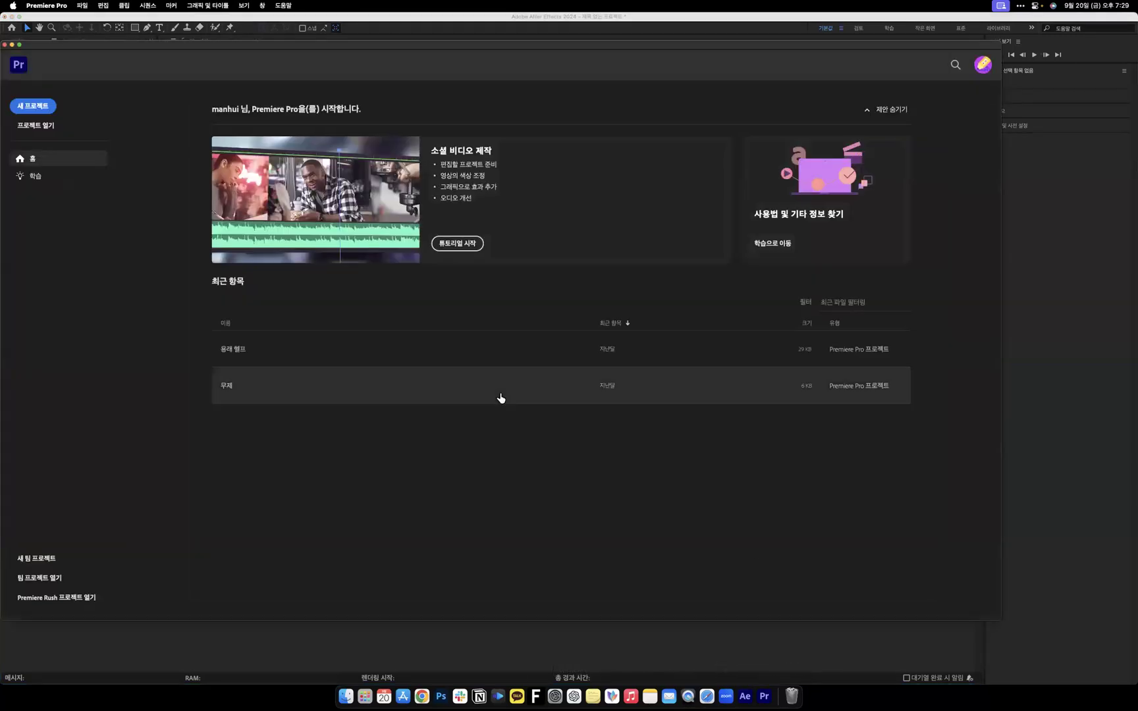
pyautogui.click(450, 351)
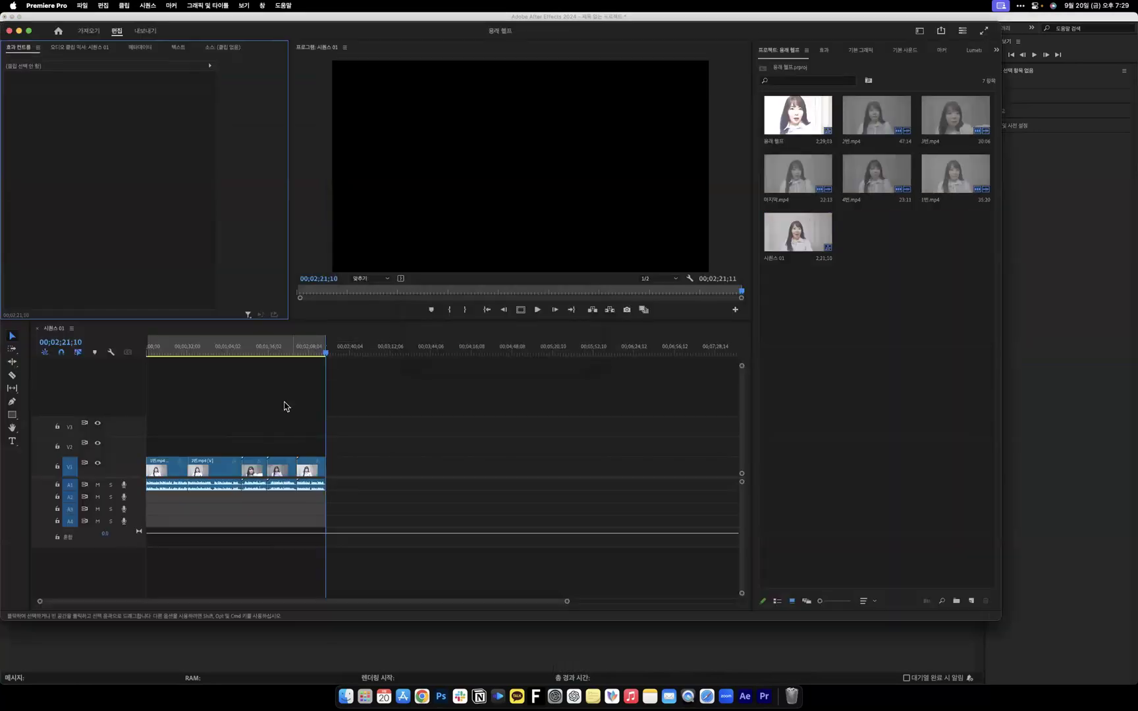
pyautogui.moveTo(283, 347); pyautogui.dragTo(239, 349)
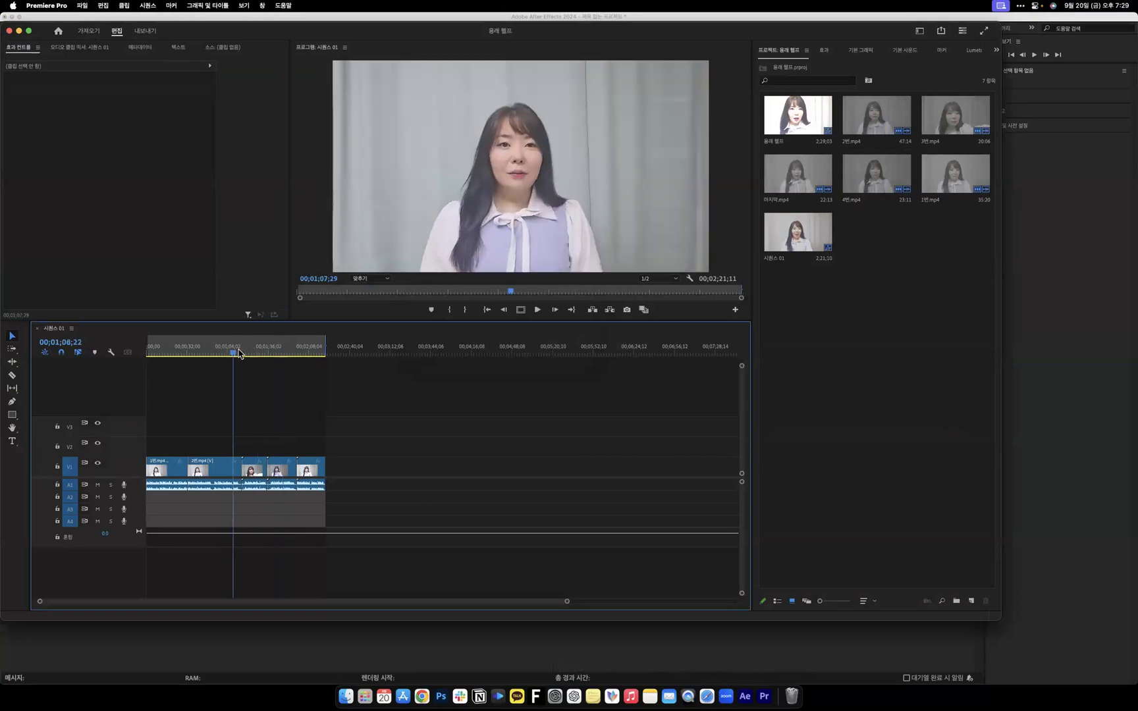
# Import the rendered .mp4 and .mov files from Finder and place both on track V1 beyond the footage, starting at about 3:59.
pyautogui.click(346, 696)
pyautogui.keyDown('shift'); pyautogui.click(360, 238); pyautogui.keyUp('shift')
pyautogui.moveTo(369, 237); pyautogui.dragTo(935, 388)
pyautogui.click(958, 333)
pyautogui.moveTo(967, 322); pyautogui.dragTo(487, 465)
pyautogui.click(474, 354)
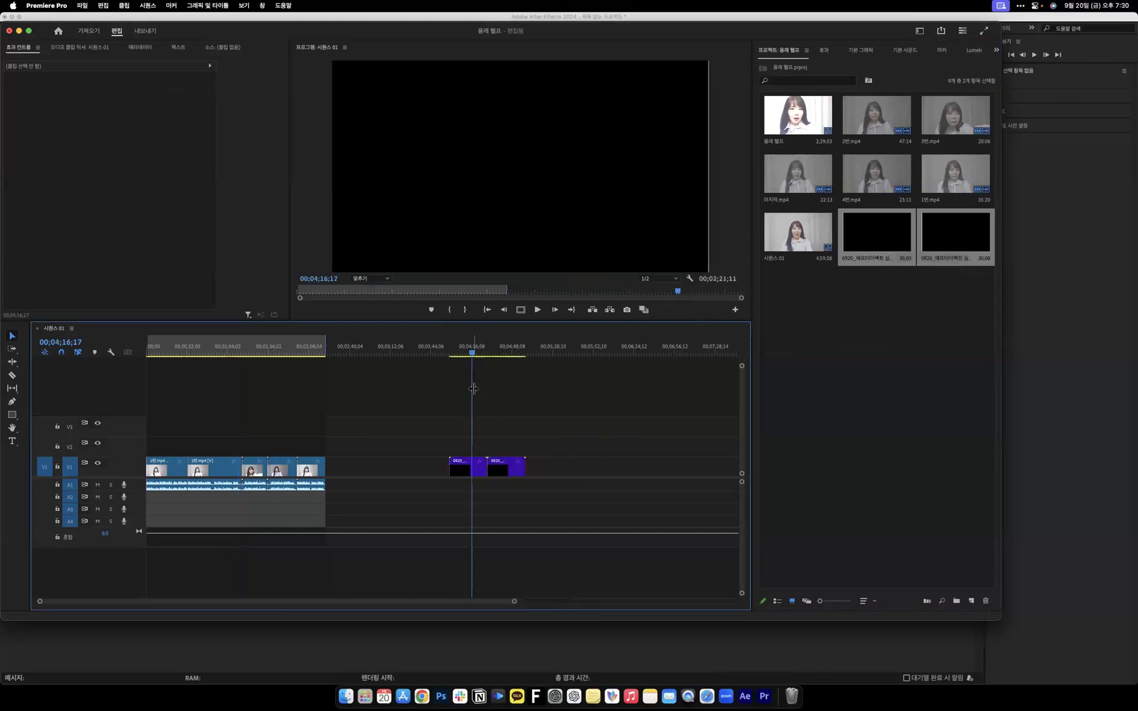
# Examine the two placed clips in the timeline, moving the playhead from the .mp4 clip to the .mov clip at 00;04;48;10.
pyautogui.click(466, 466)
pyautogui.press('=')
pyautogui.press('=')
pyautogui.press('=')
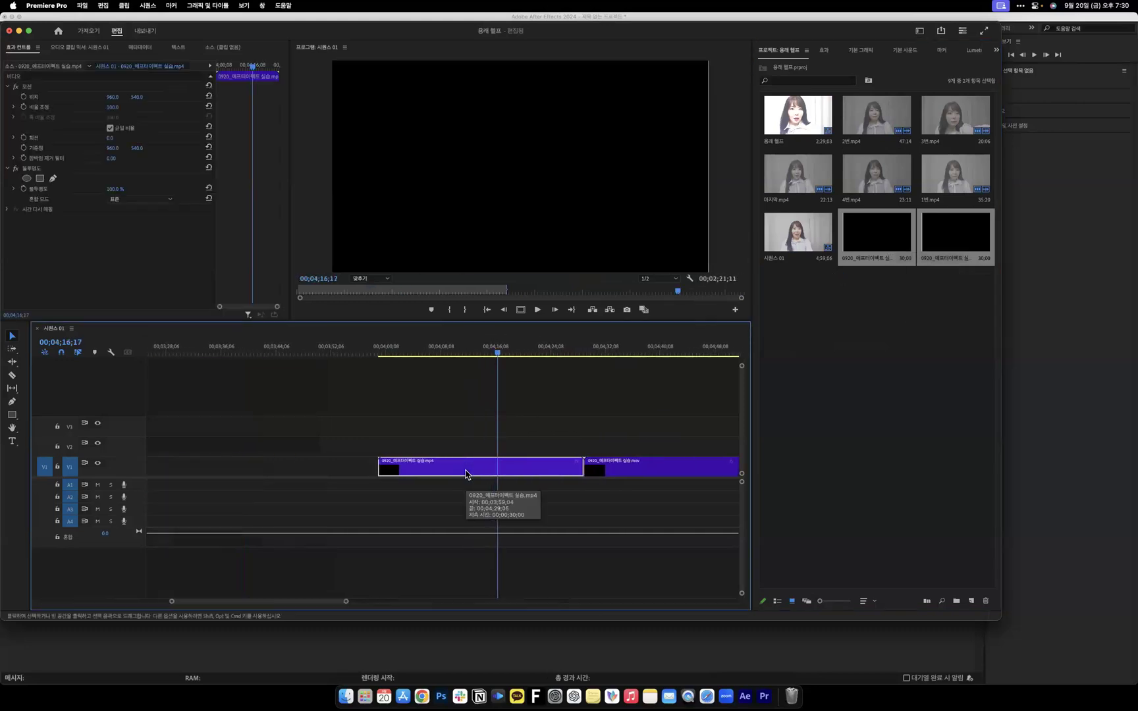
pyautogui.press('-')
pyautogui.press('-')
pyautogui.press('-')
pyautogui.click(519, 355)
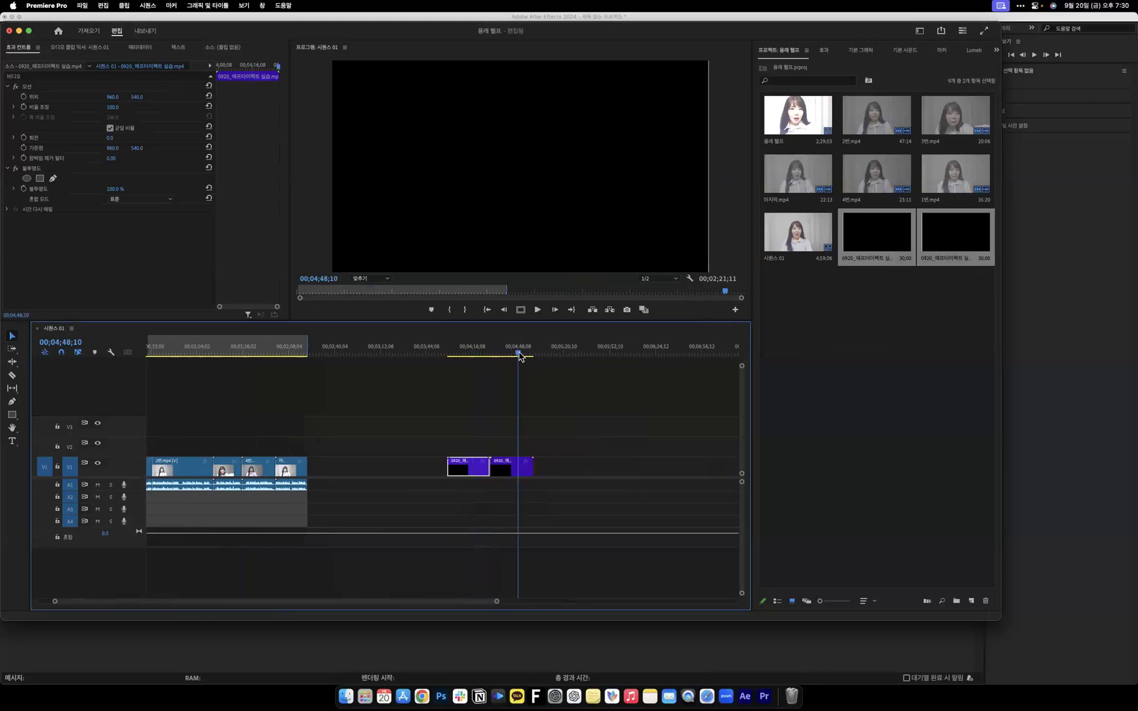
pyautogui.press('=')
pyautogui.press('=')
pyautogui.press('-')
pyautogui.press('-')
pyautogui.press('-')
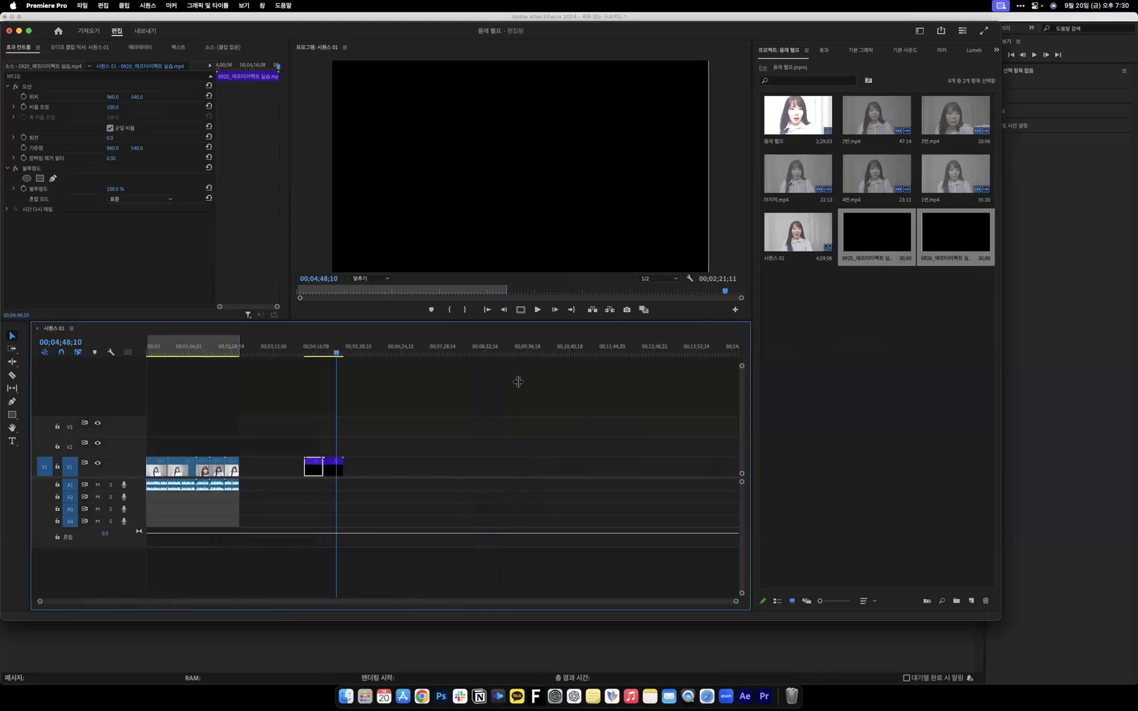
pyautogui.press('=')
# Move the rendered .mp4 clip to track V3, directly after the end of the last footage clip.
pyautogui.moveTo(292, 462); pyautogui.dragTo(180, 435)
pyautogui.hscroll(-5, 180, 434)
pyautogui.click(261, 467)
pyautogui.click(281, 469)
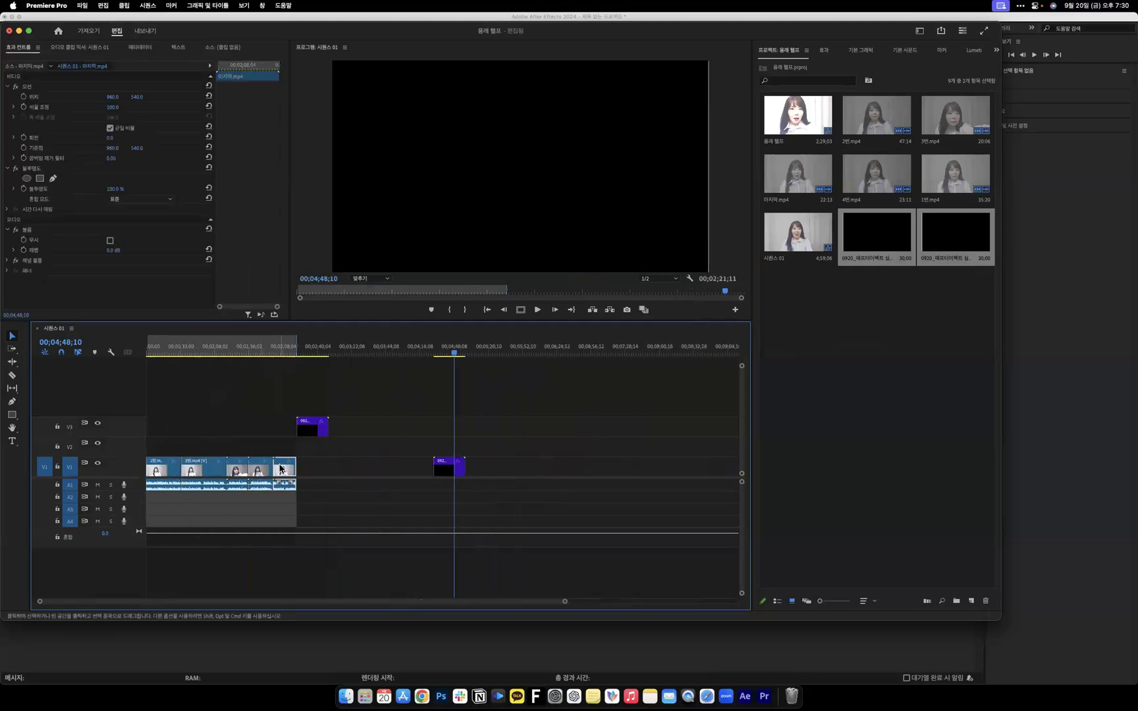
pyautogui.scroll(5, 280, 468)
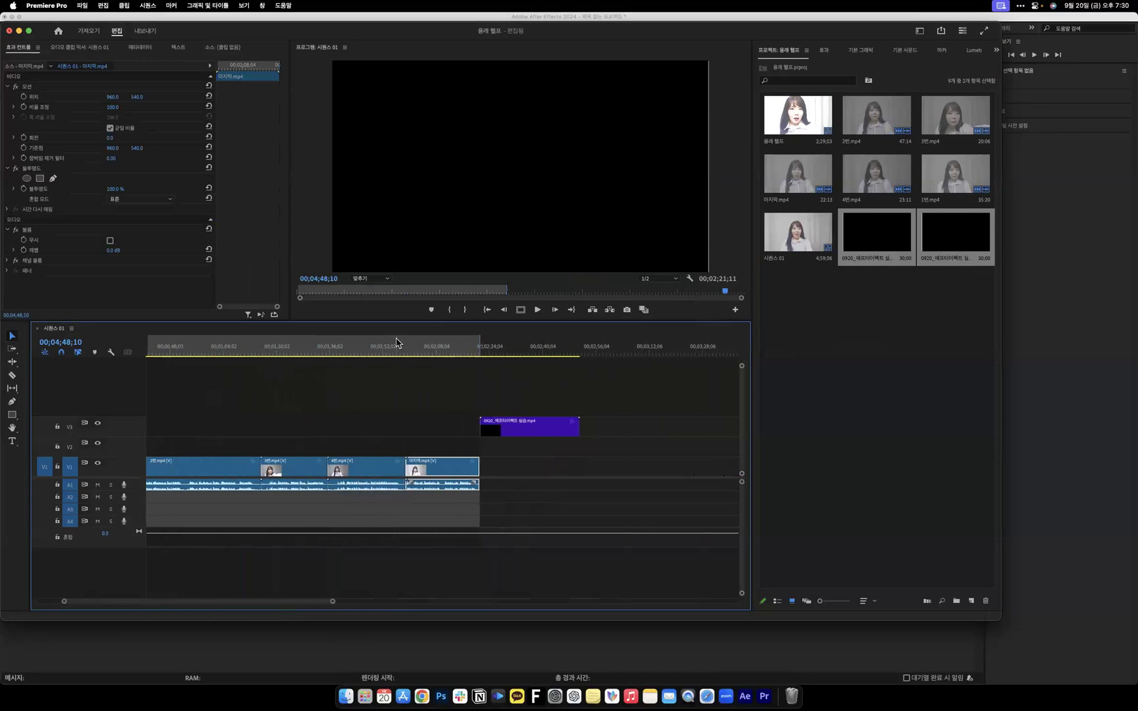
# Play the footage from about 1:57, just before the last footage clip begins.
pyautogui.click(396, 342)
pyautogui.click(406, 418)
pyautogui.scroll(5, 406, 418)
pyautogui.press('space')
pyautogui.scroll(-5, 405, 417)
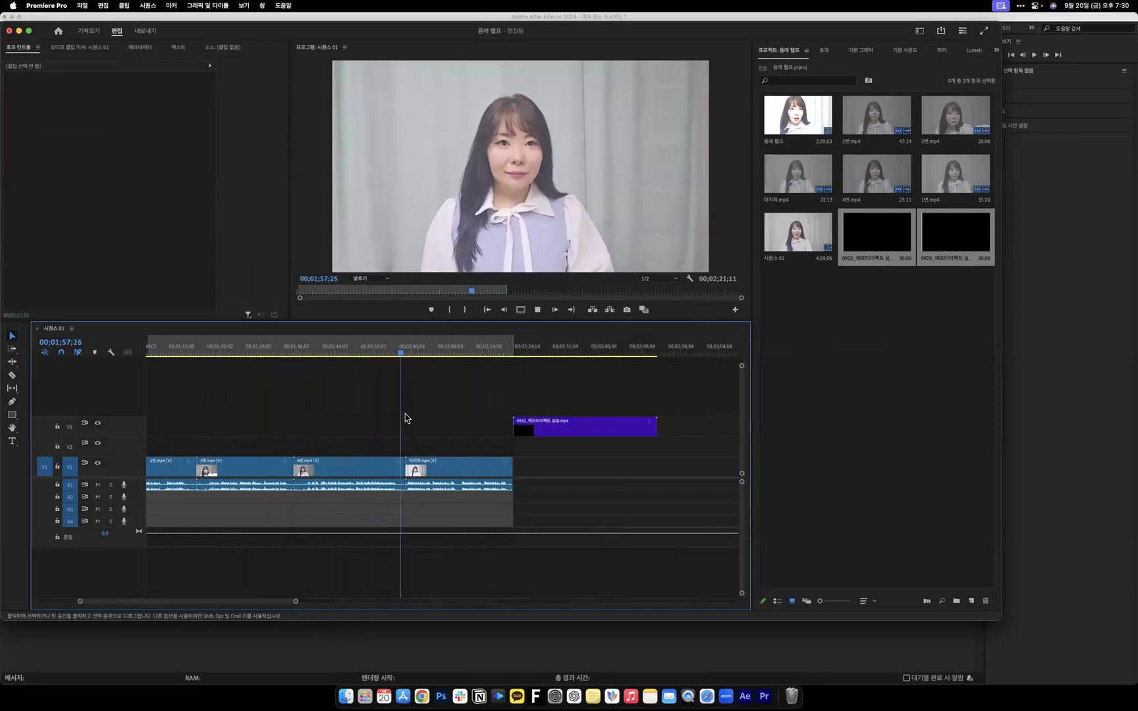
# Overlay the .mp4 clip on track V2 above the last footage clip, starting at about 1:57, and play that section.
pyautogui.moveTo(544, 432); pyautogui.dragTo(435, 449)
pyautogui.click(391, 354)
pyautogui.press('space')
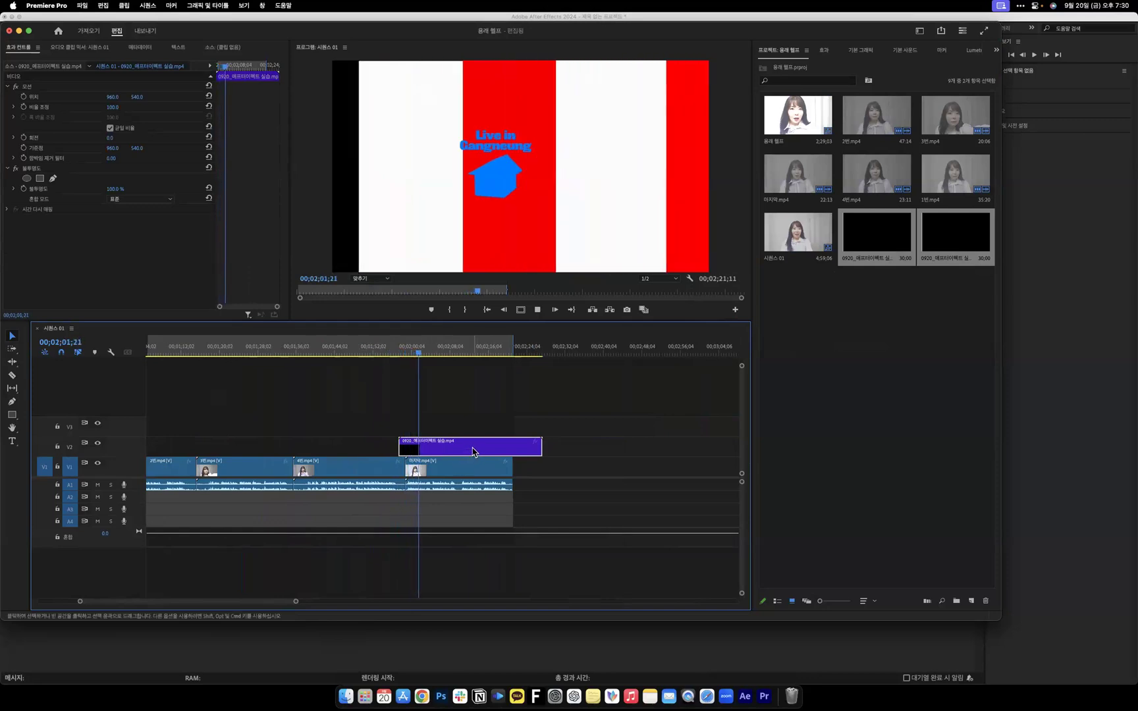
pyautogui.press('space')
# Undo the .mp4 overlay, place the .mov clip on track V2 above the end of the footage, and scrub to 00;01;53;25.
pyautogui.press('super+z')
pyautogui.press('\\')
pyautogui.moveTo(520, 464); pyautogui.dragTo(315, 456)
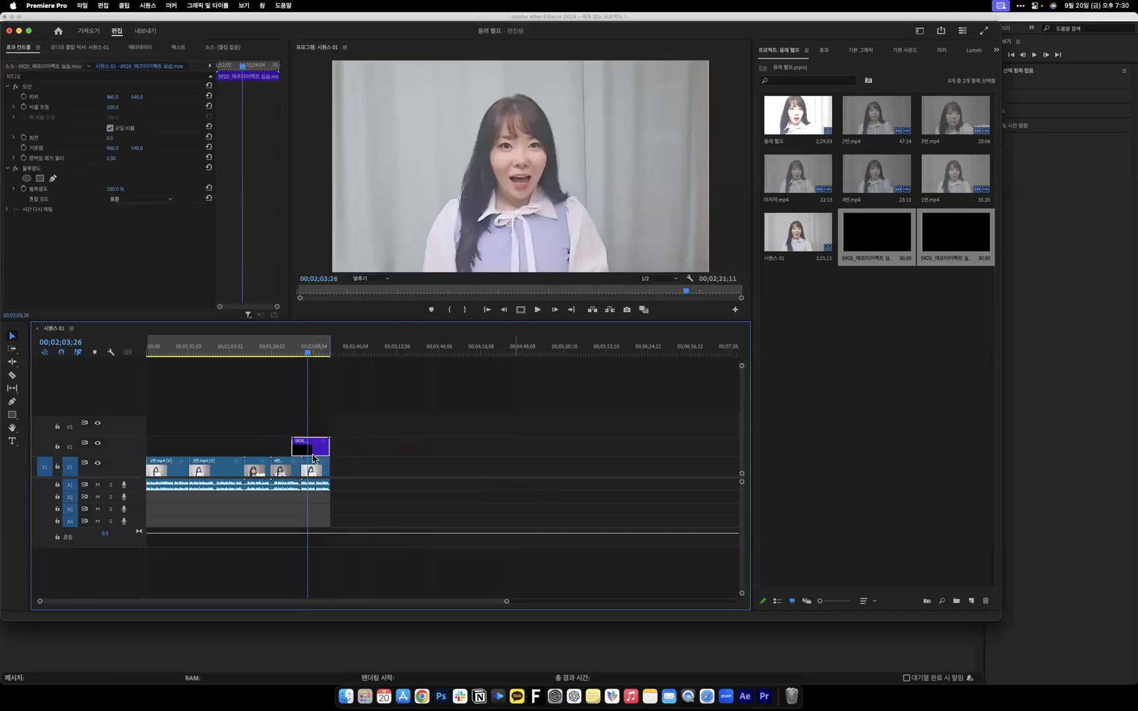
pyautogui.moveTo(302, 351); pyautogui.dragTo(295, 354)
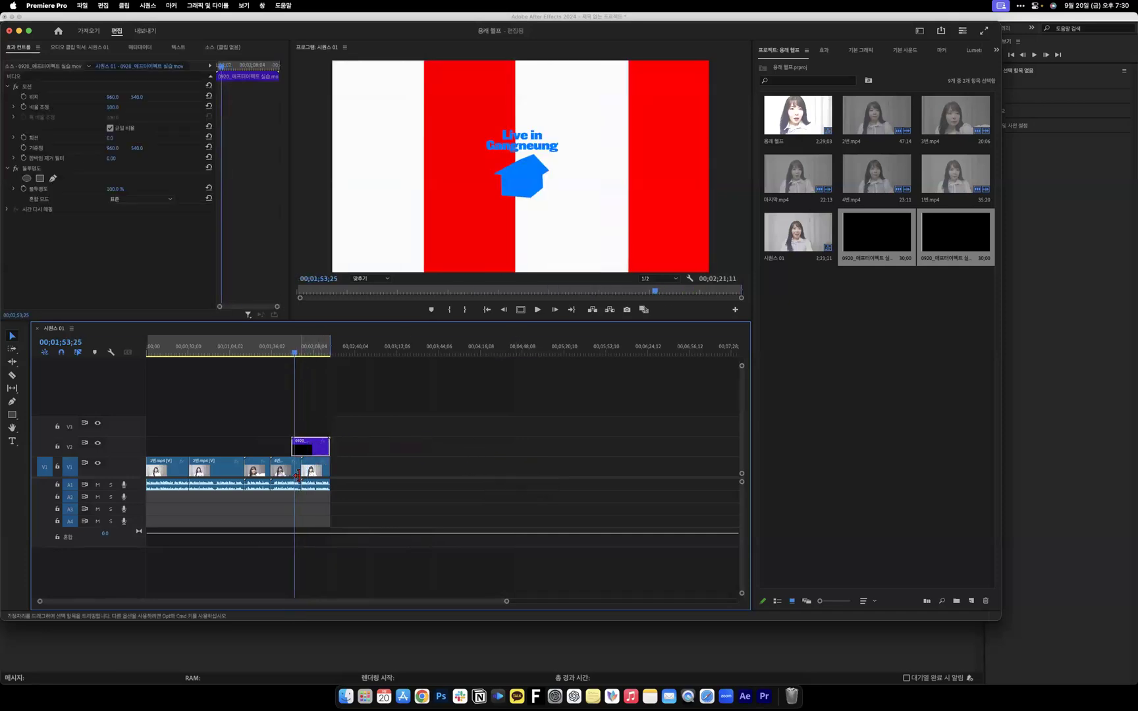
# Shift the .mov clip to start at about 1:56 on track V2 and play it to check its transparency over the footage.
pyautogui.press('=')
pyautogui.press('=')
pyautogui.press('=')
pyautogui.moveTo(311, 451); pyautogui.dragTo(392, 451)
pyautogui.press('space')
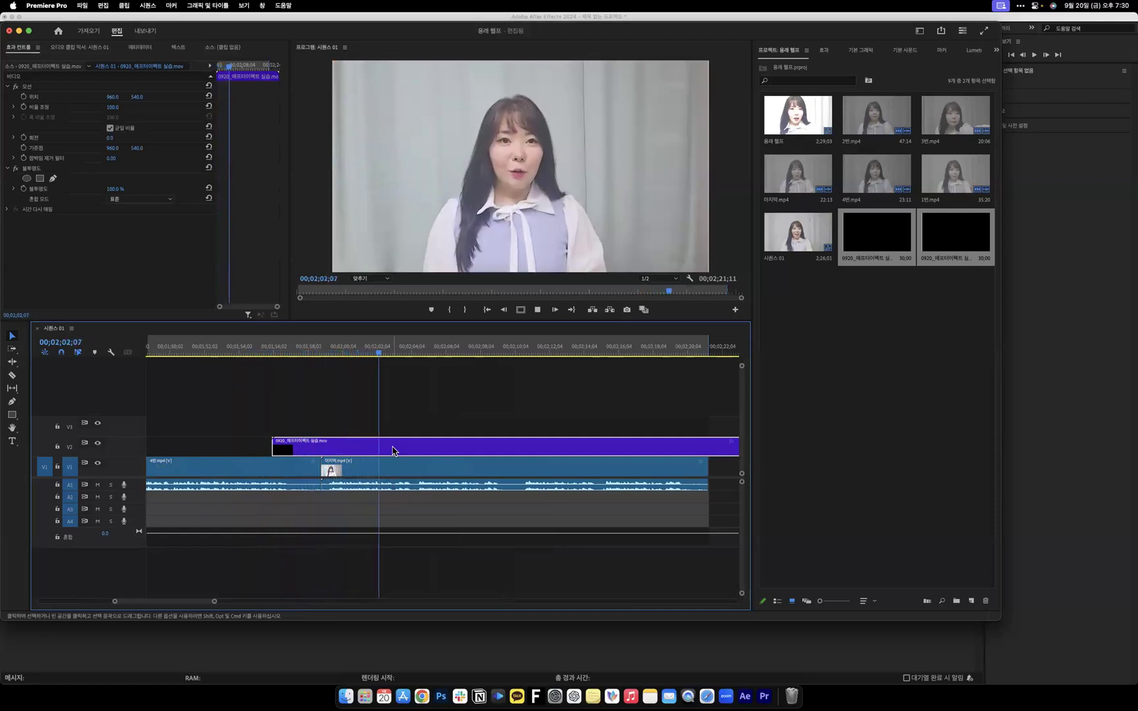
pyautogui.press('space')
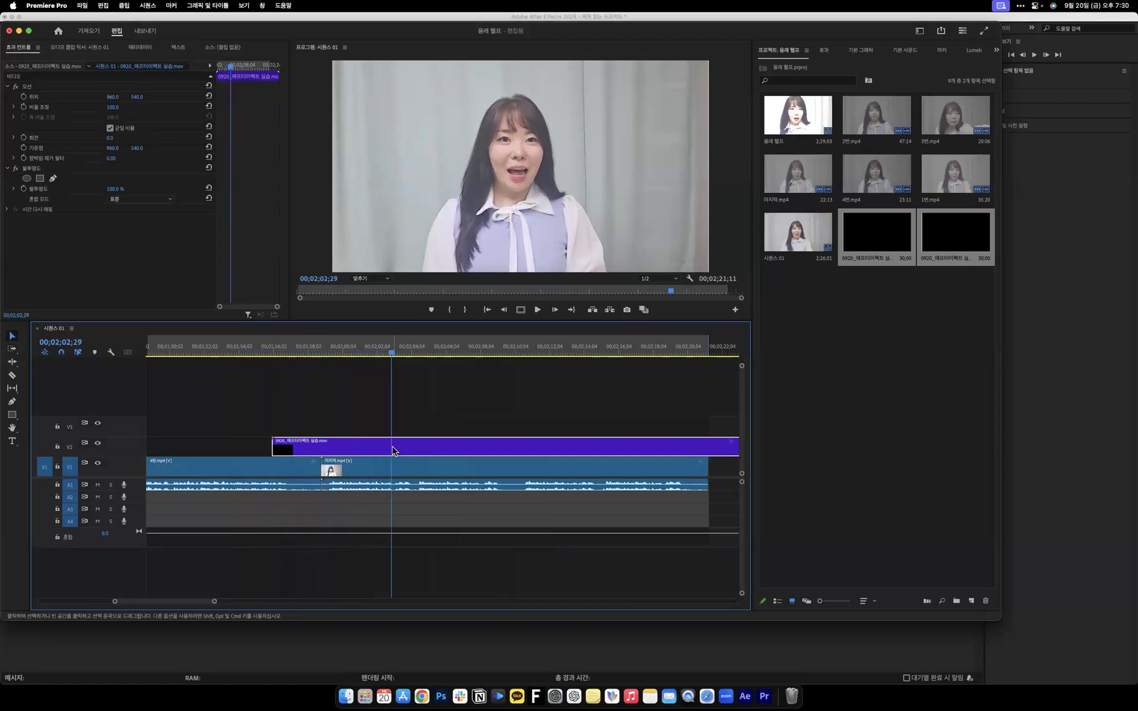
# Delete the .mov clip from track V2 of the sequence.
pyautogui.press('Delete')
pyautogui.press('-')
pyautogui.press('-')
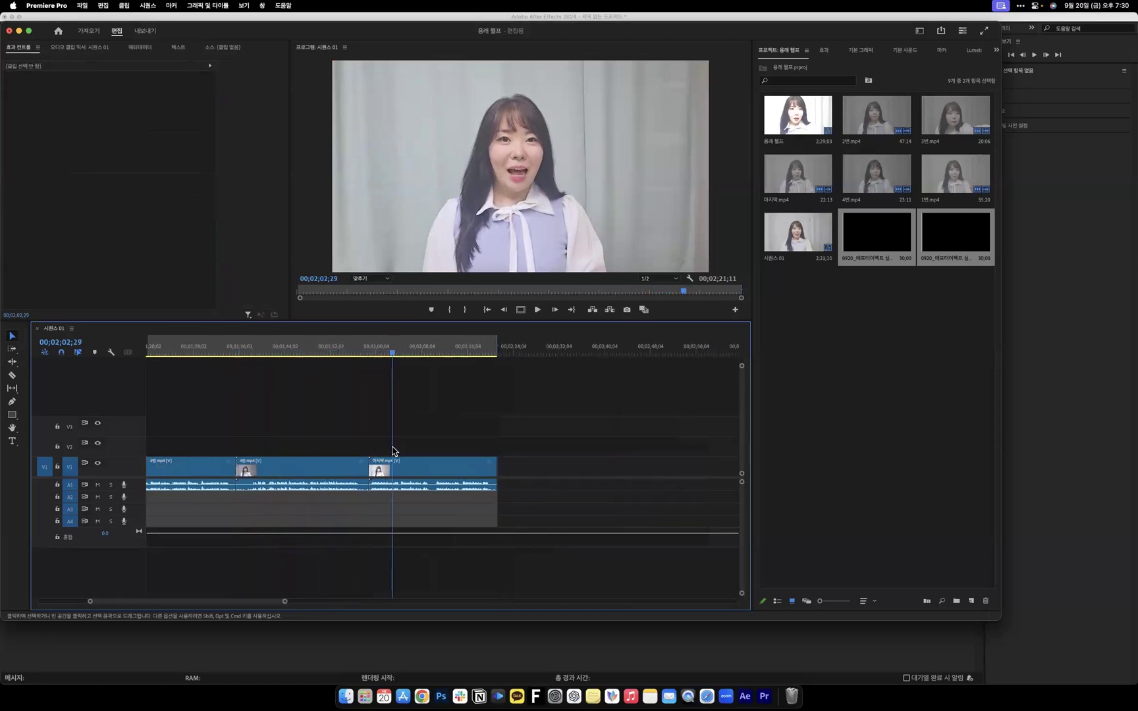
# Switch to After Effects, close the Render Queue, and quit Premiere Pro.
pyautogui.click(745, 696)
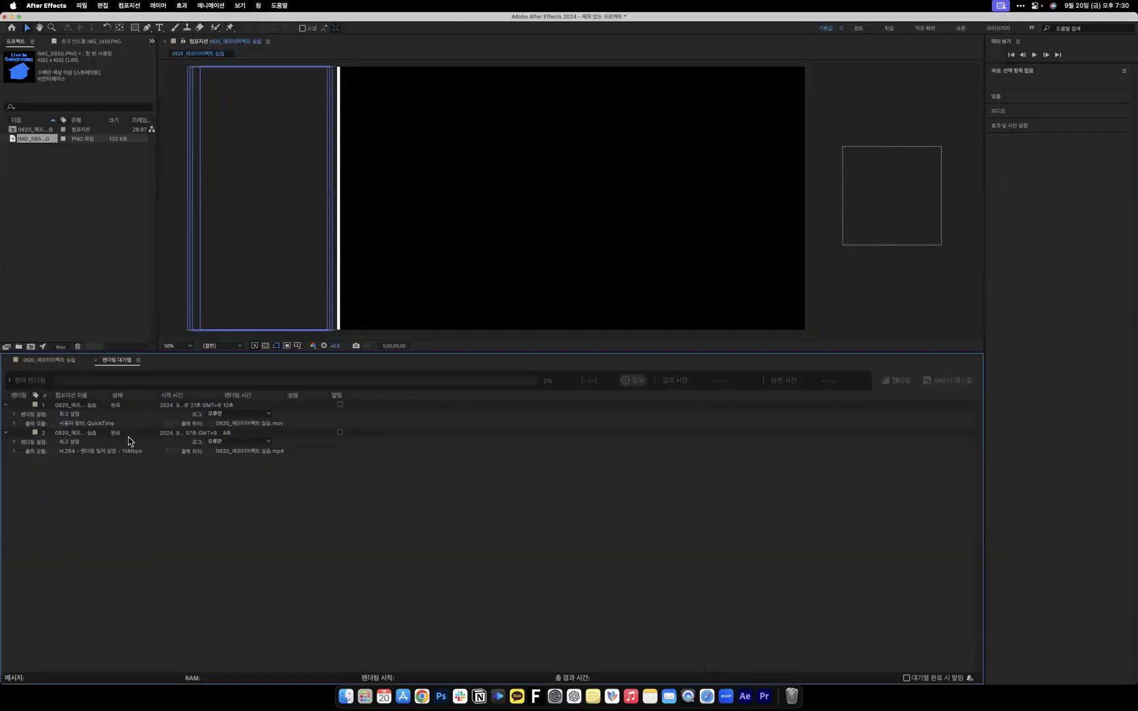
pyautogui.click(97, 361)
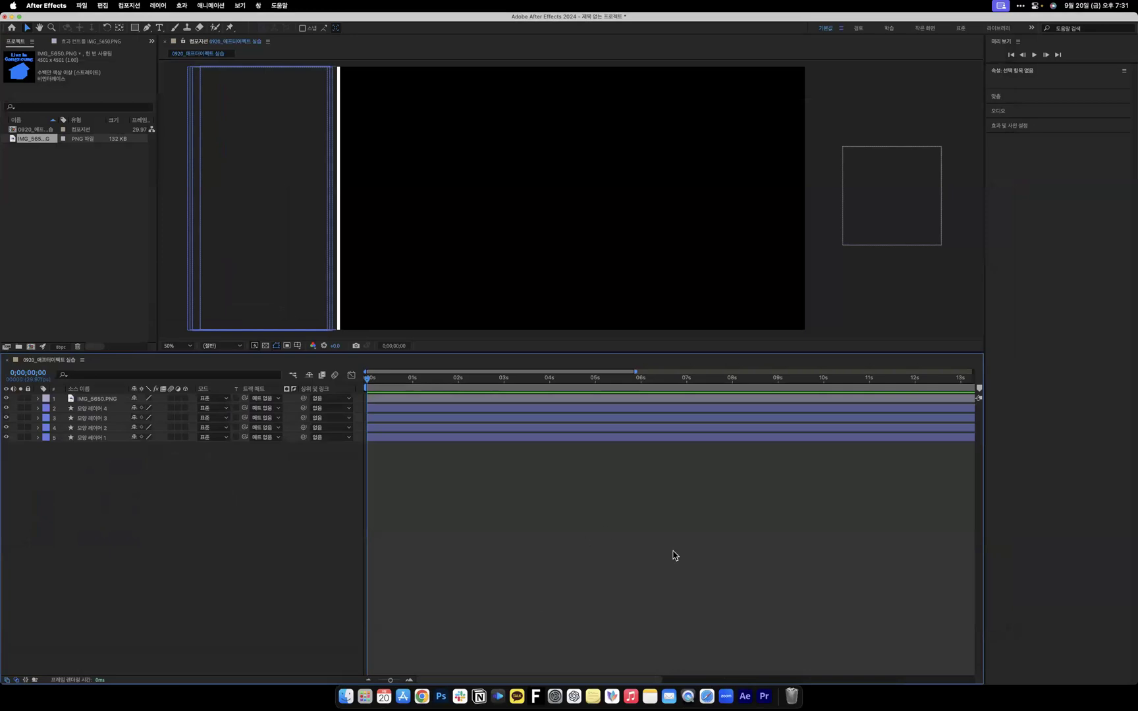
pyautogui.rightClick(764, 696)
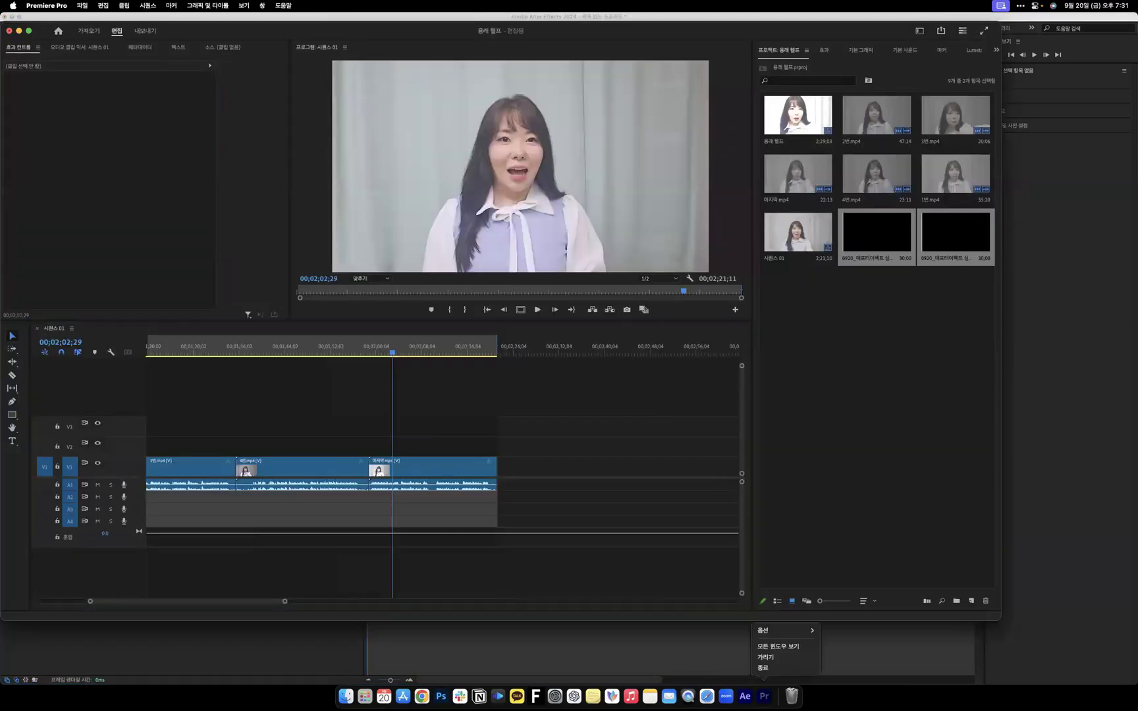
pyautogui.click(779, 668)
pyautogui.click(503, 335)
pyautogui.moveTo(129, 509); pyautogui.dragTo(87, 358)
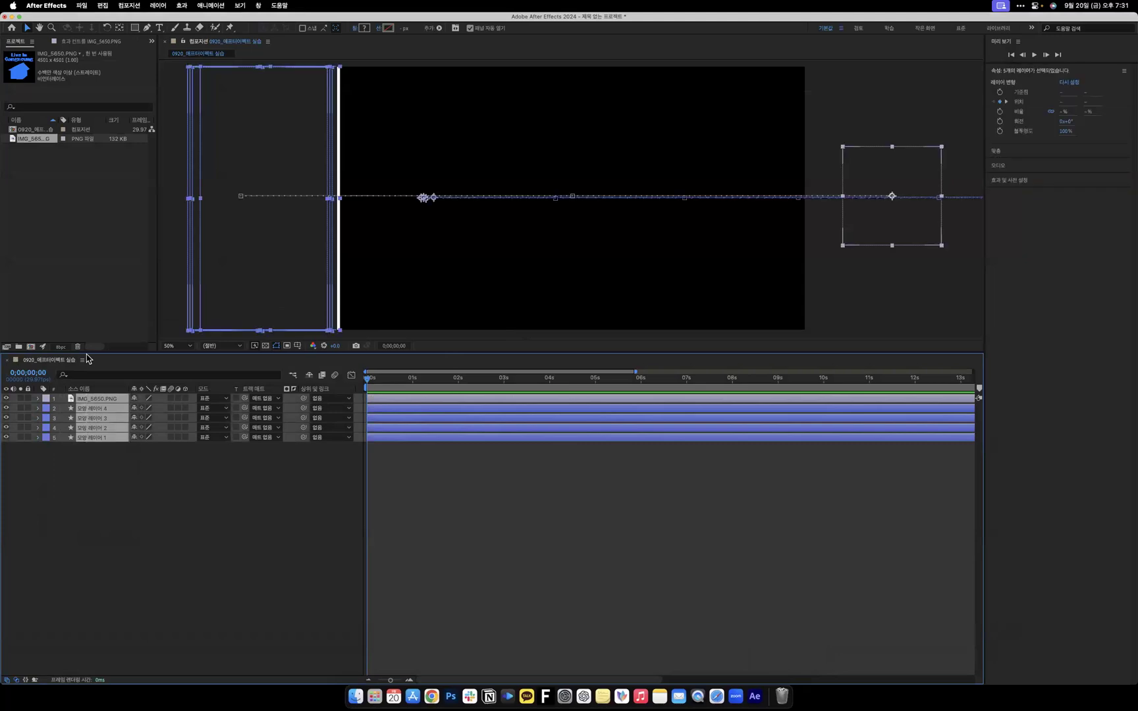
pyautogui.click(156, 507)
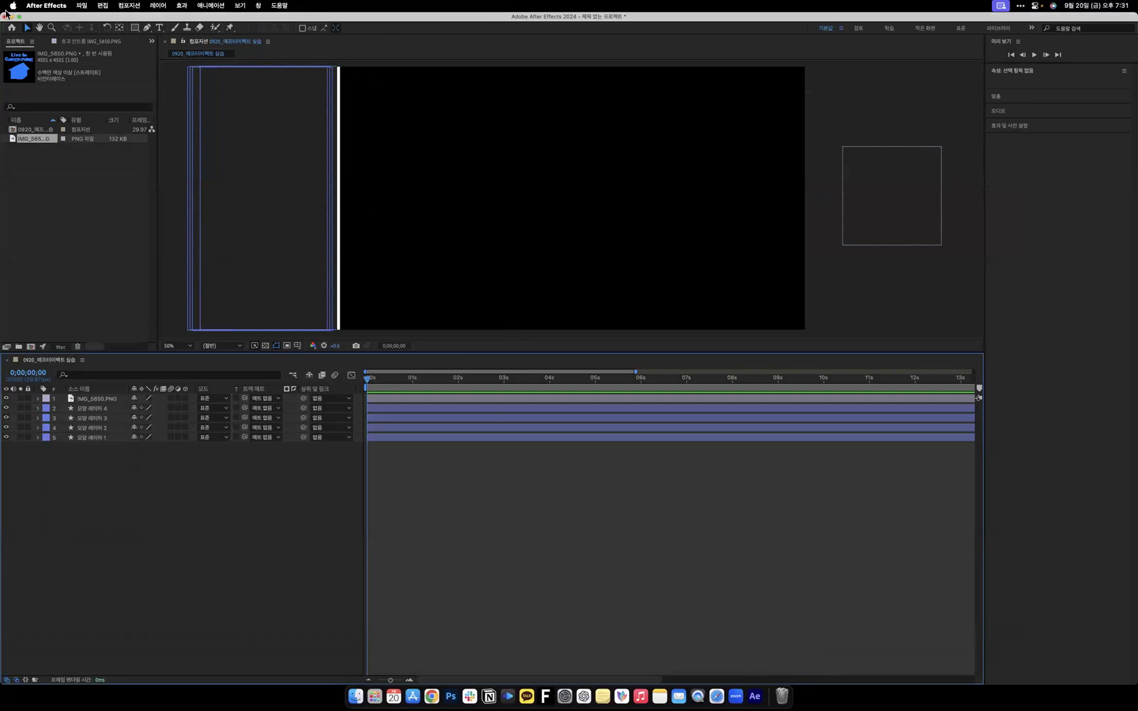
pyautogui.click(5, 16)
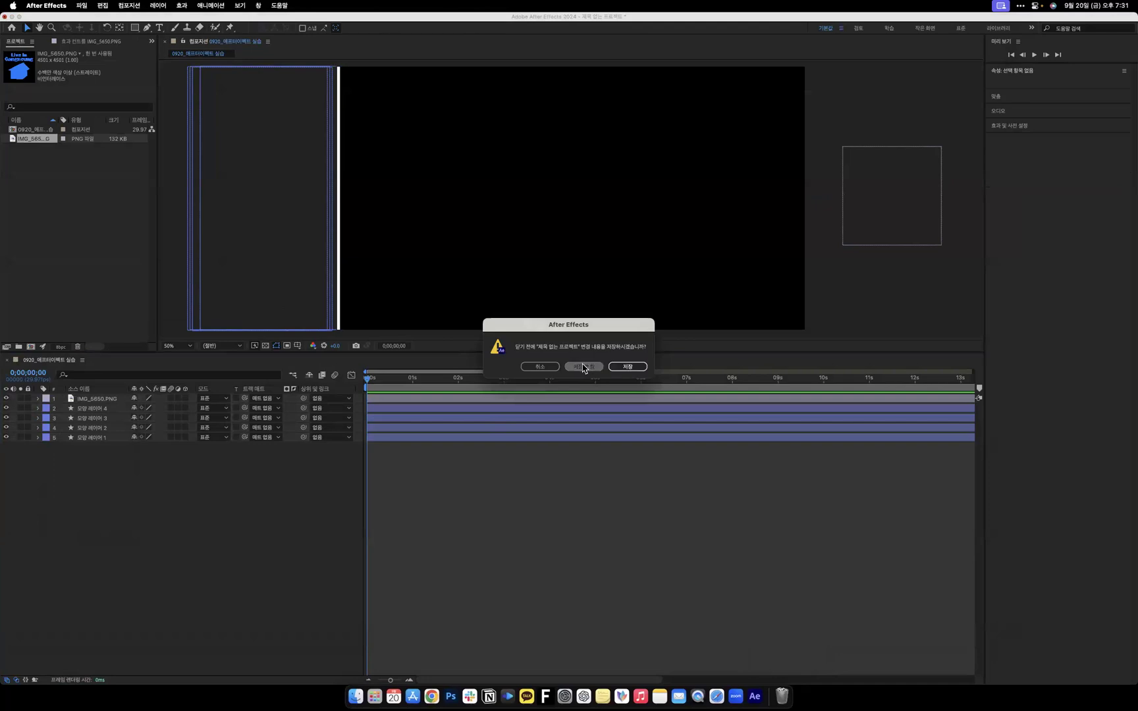
pyautogui.click(541, 367)
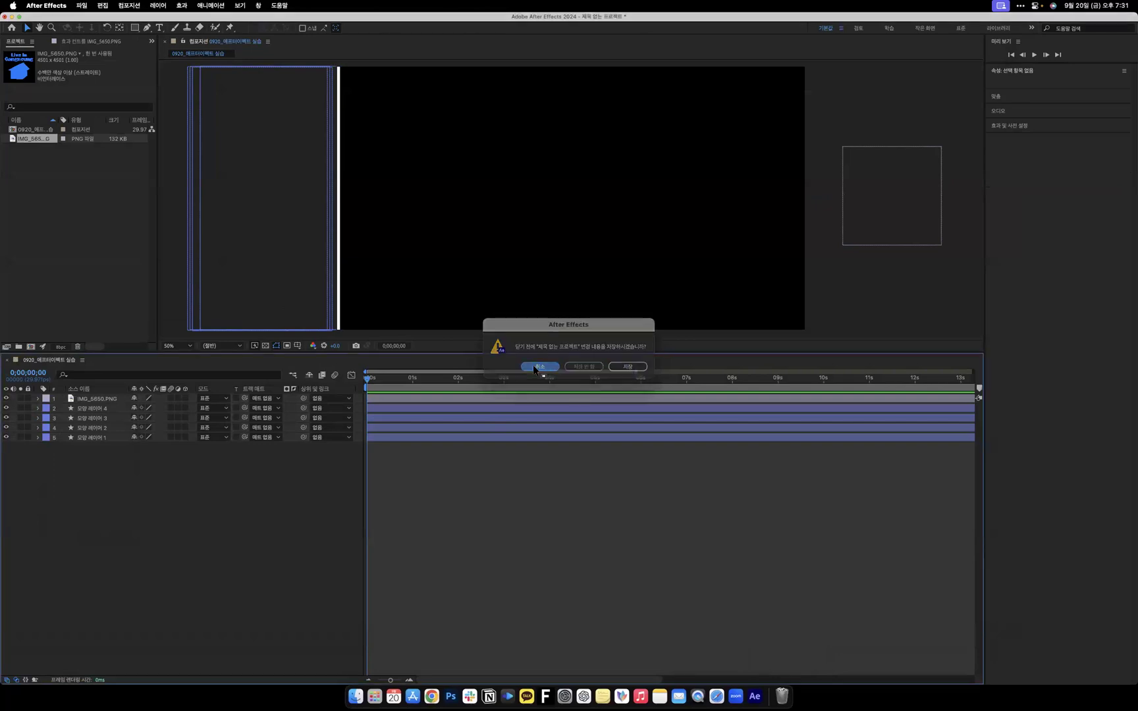
# Delete all four shape layers and the IMG_5650.PNG layer from the composition.
pyautogui.moveTo(97, 431); pyautogui.dragTo(97, 403)
pyautogui.press('Delete')
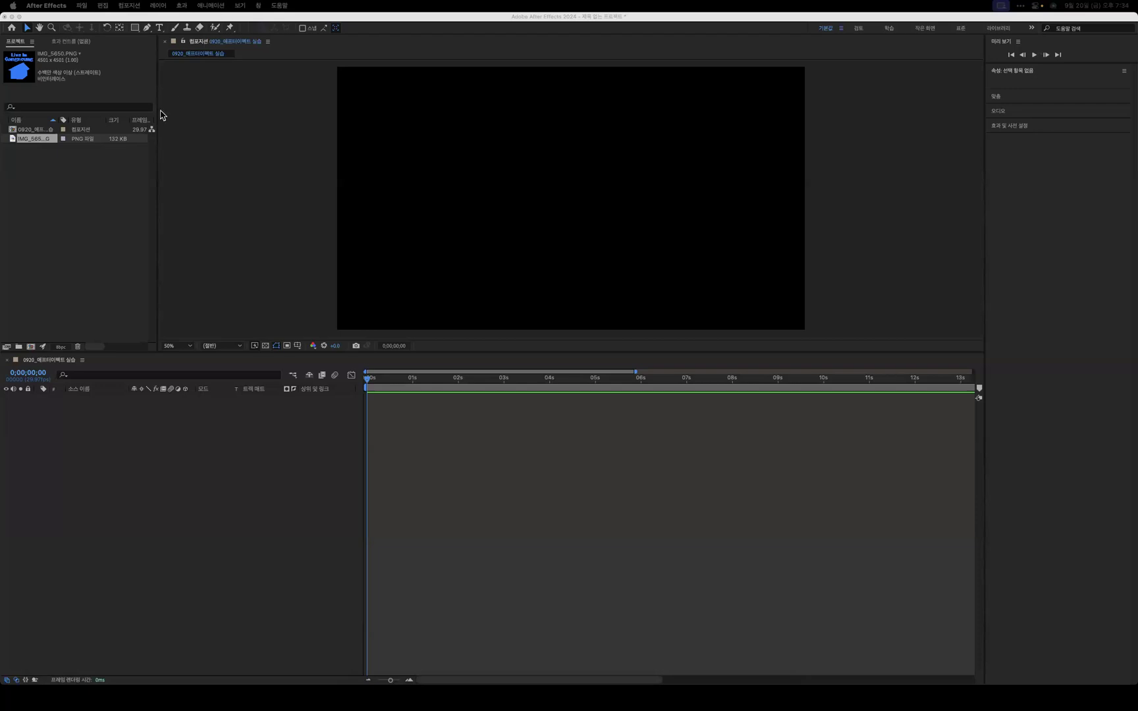
pyautogui.moveTo(560, 708)
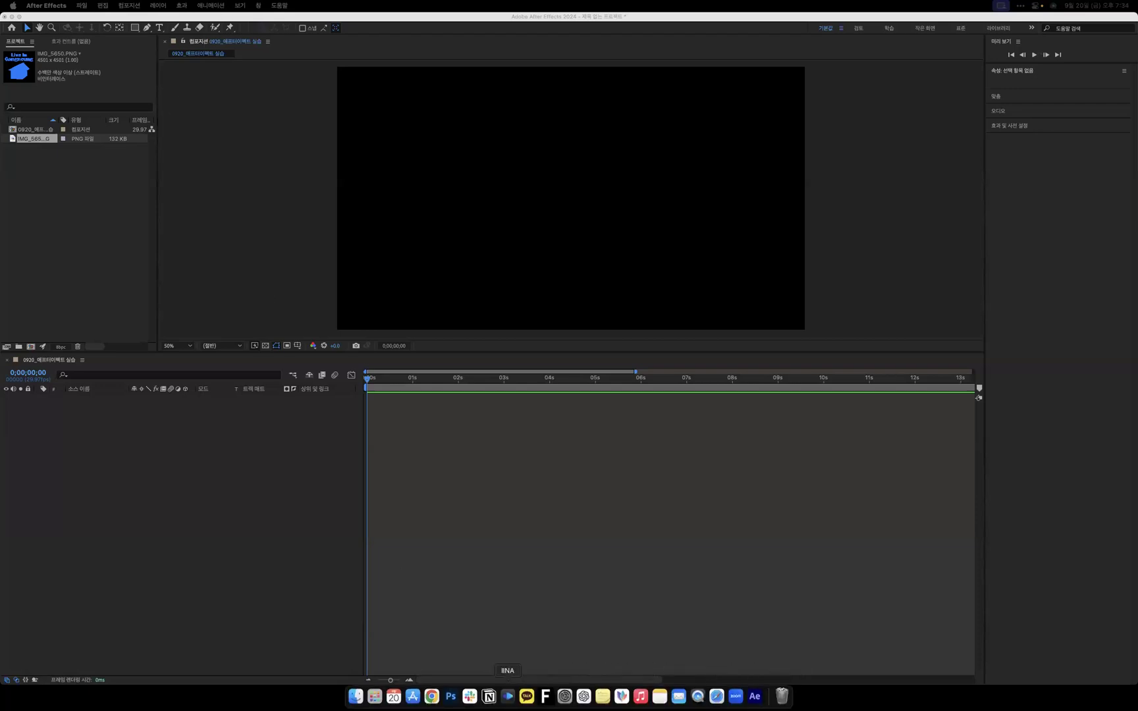
pyautogui.hotkey('ctrl', 'Up')
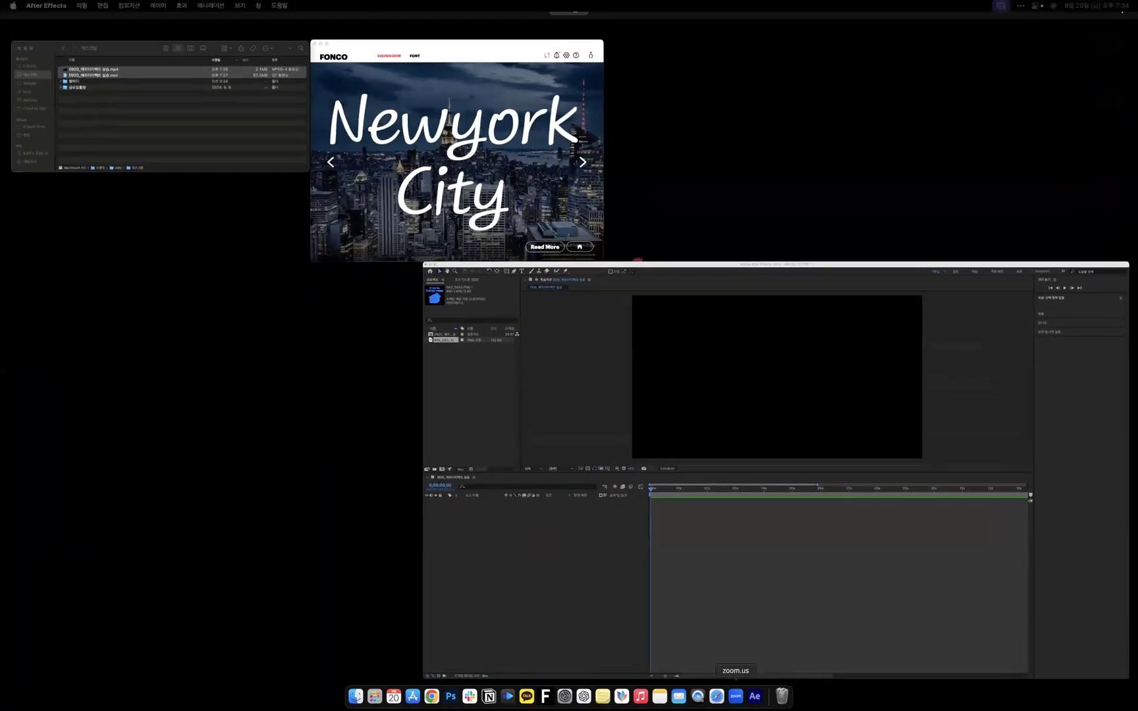
pyautogui.hotkey('ctrl', 'Up')
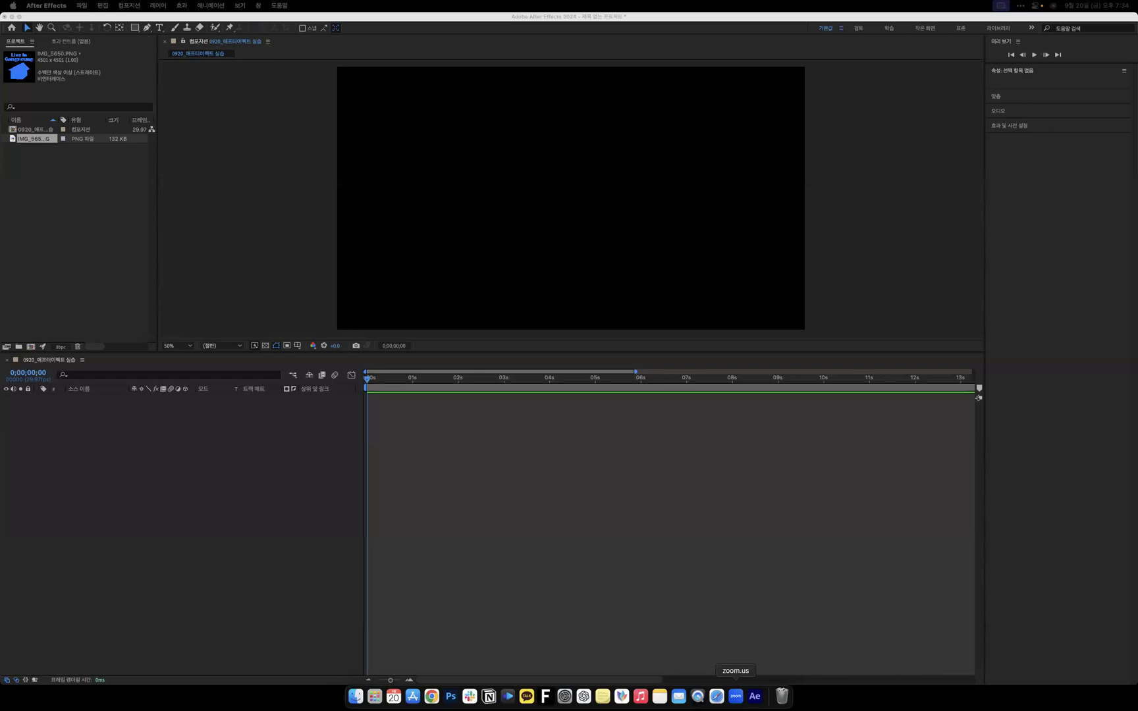
# Close the open Finder window and the Calendar window, and return to After Effects.
pyautogui.click(355, 696)
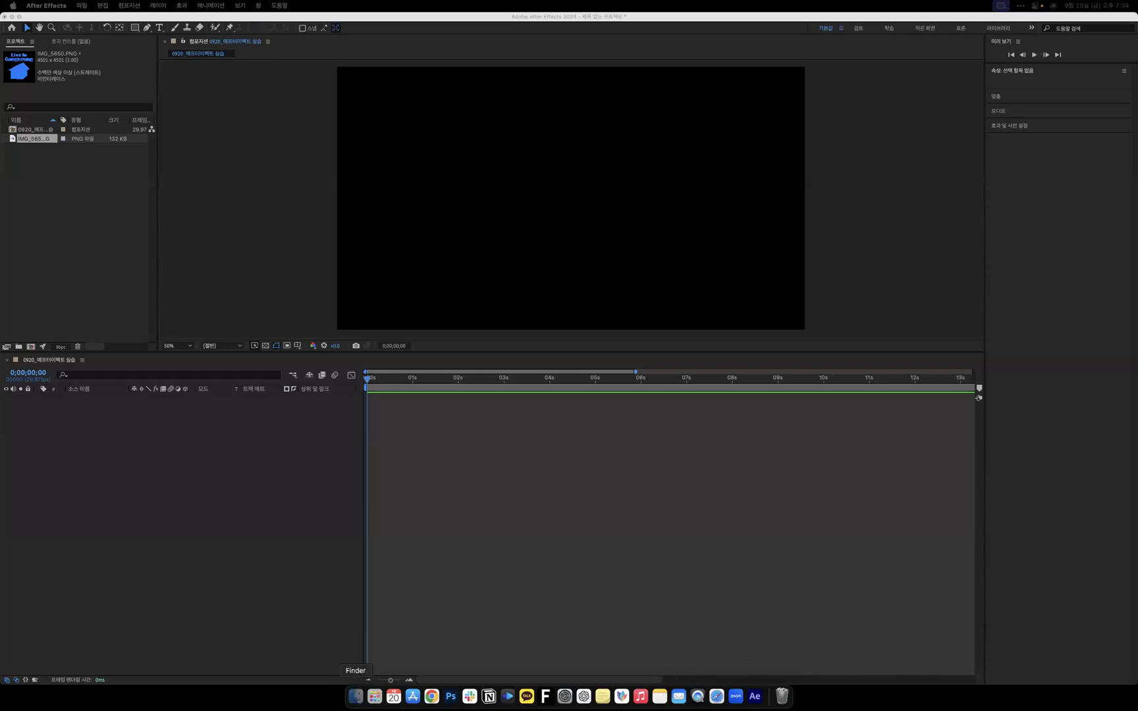
pyautogui.click(207, 194)
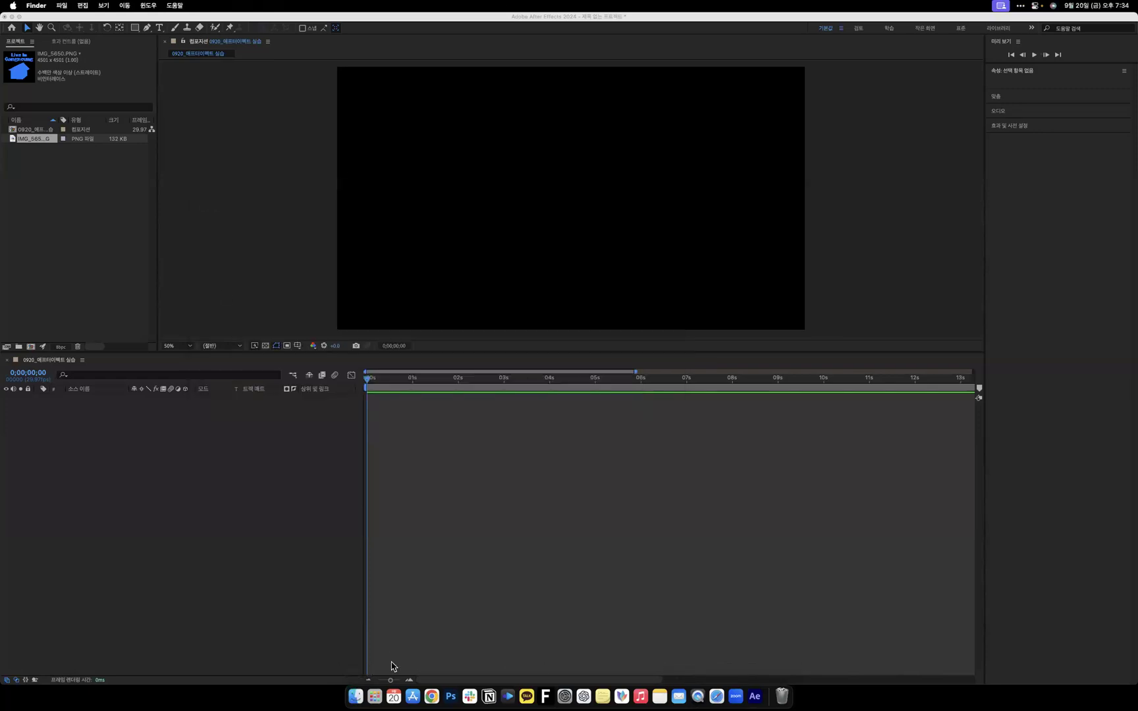
pyautogui.click(394, 696)
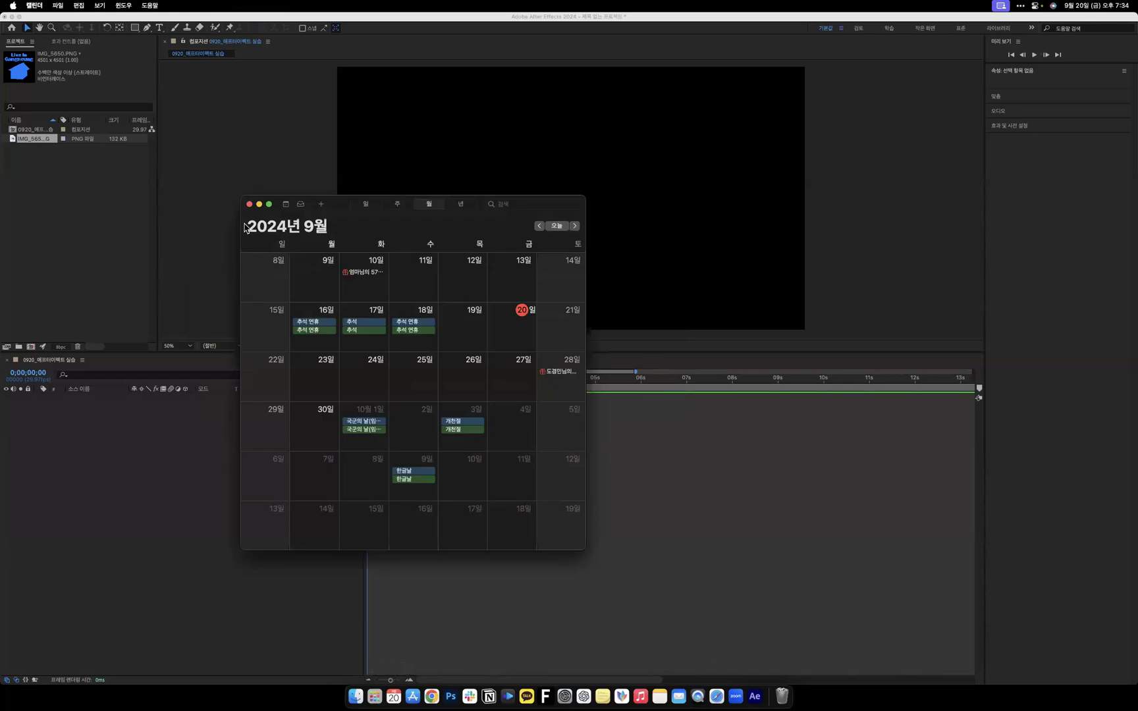
pyautogui.click(250, 205)
pyautogui.click(50, 19)
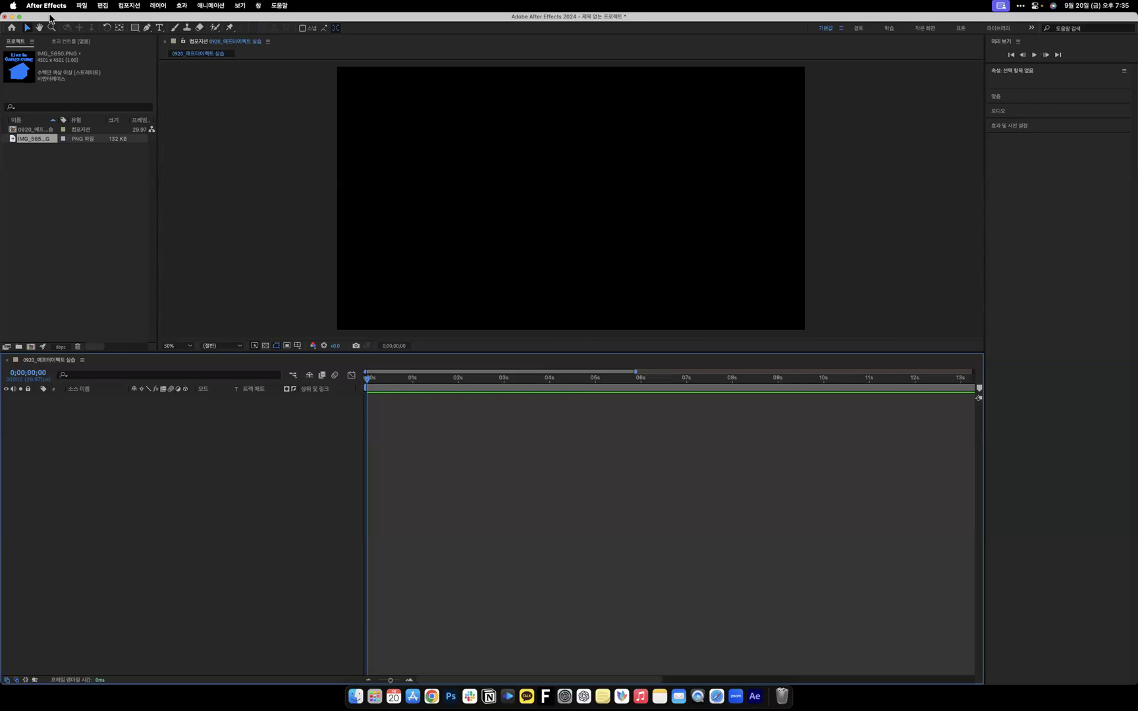
pyautogui.click(735, 696)
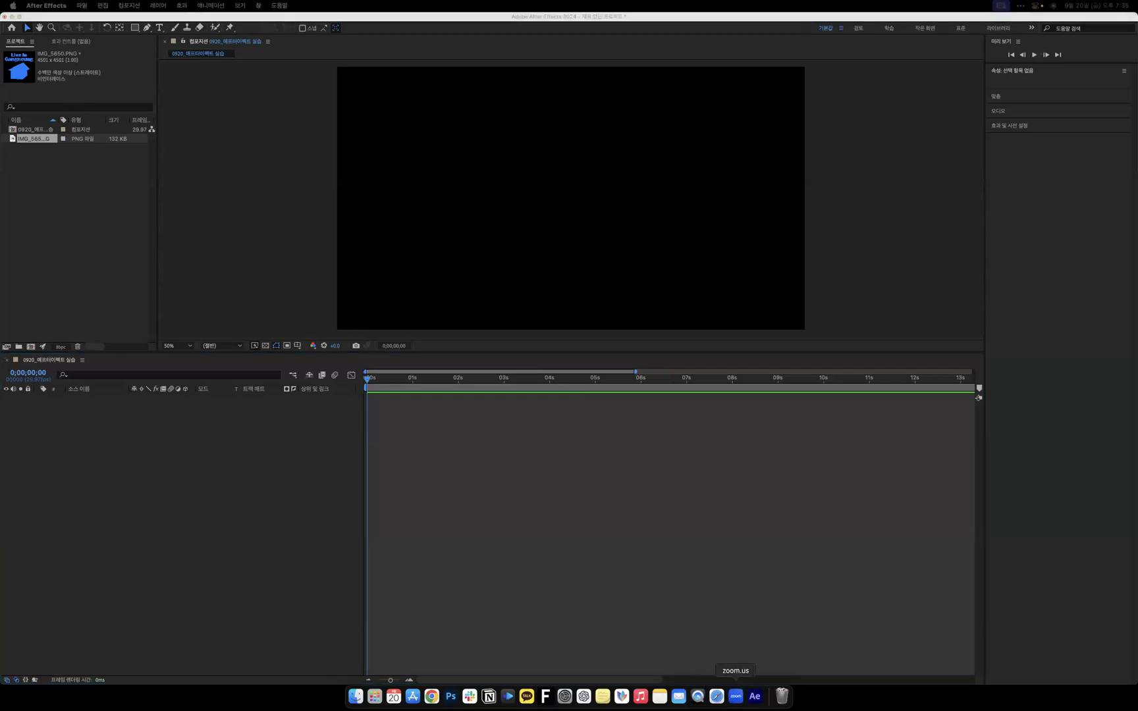
pyautogui.click(1000, 7)
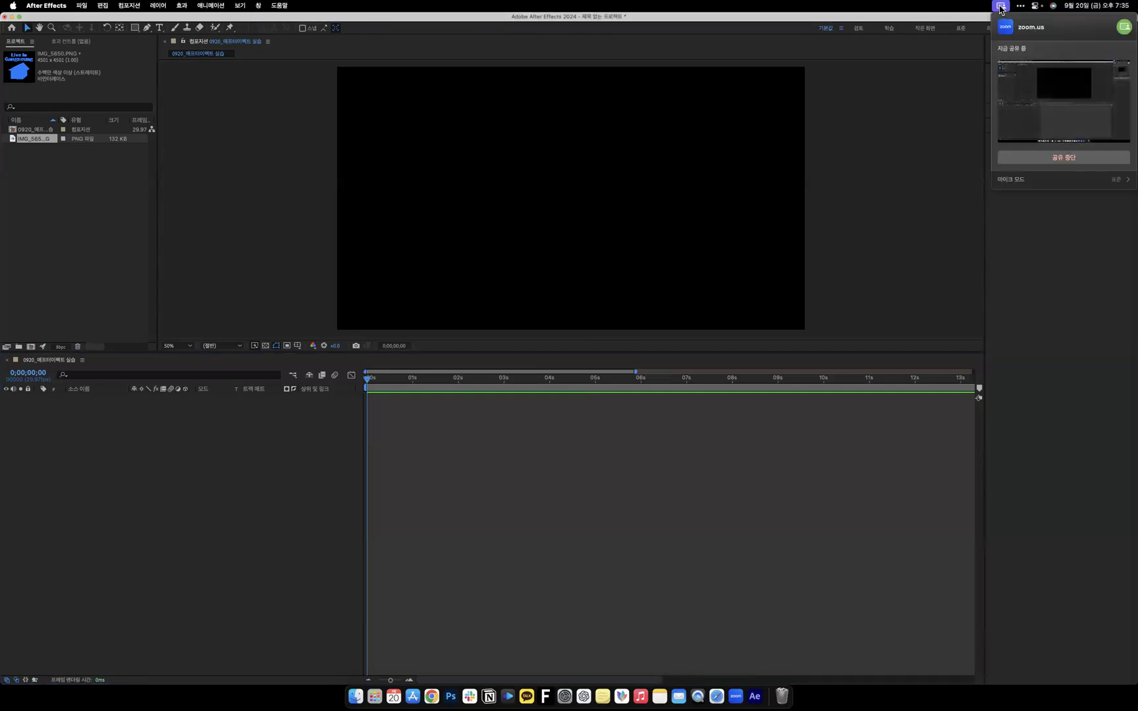
pyautogui.click(1001, 8)
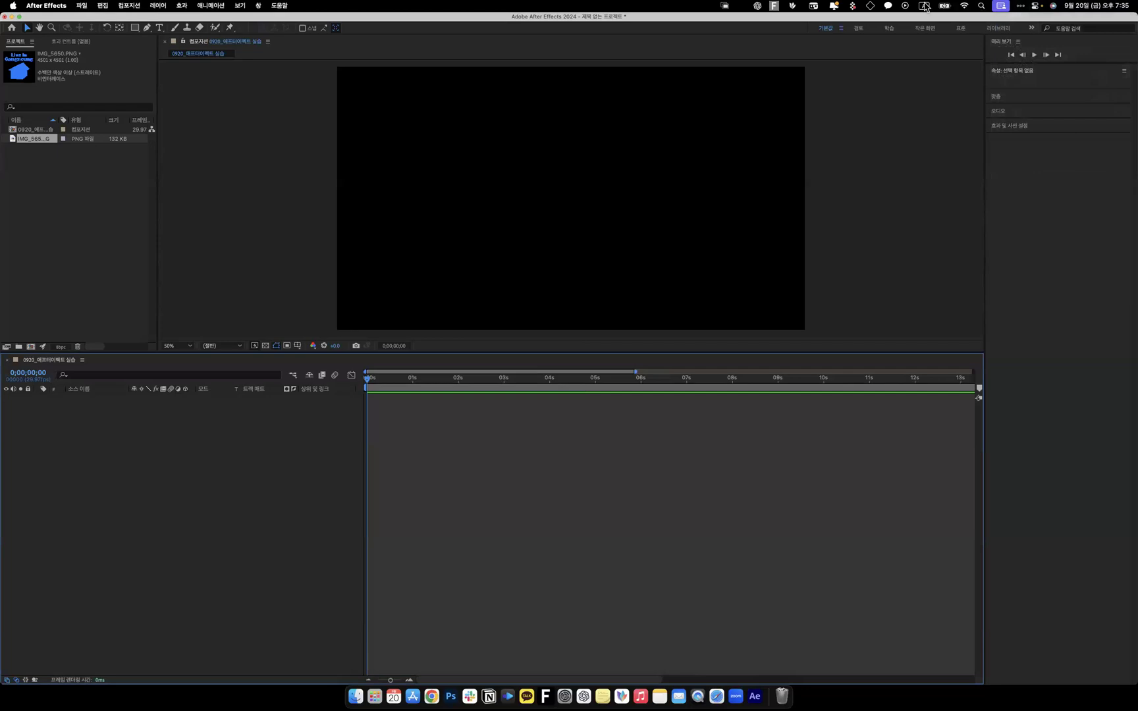
# Disconnect the iPad from screen mirroring in the system controls.
pyautogui.click(1039, 12)
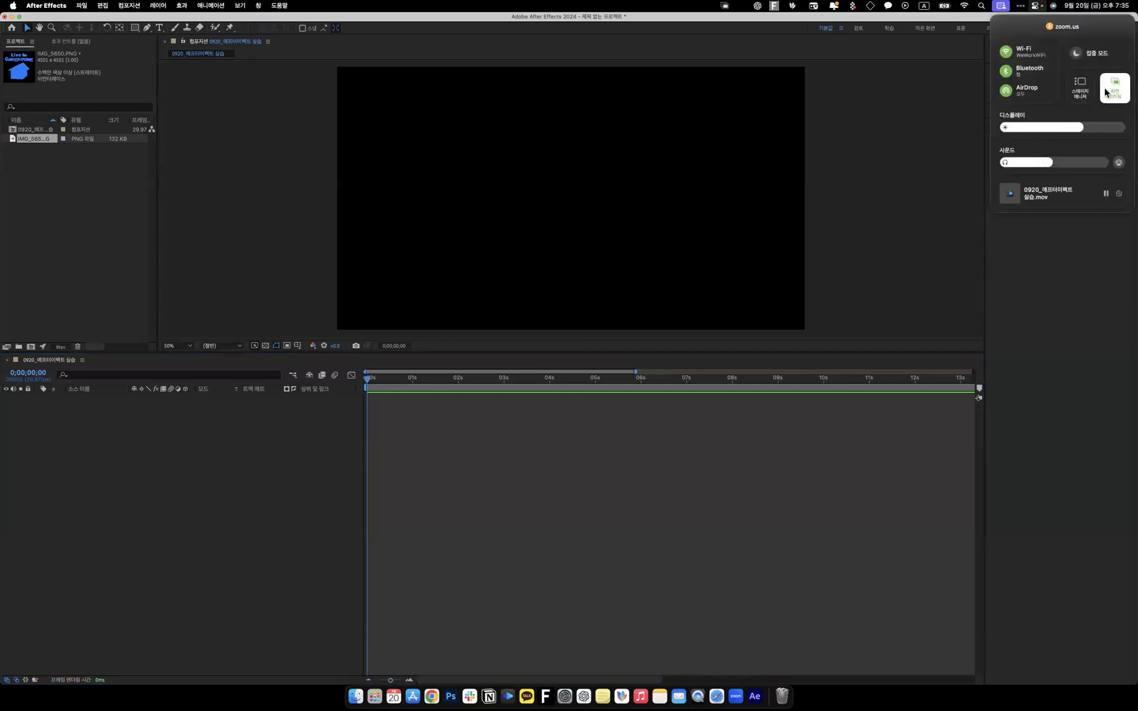
pyautogui.click(1112, 93)
pyautogui.click(1045, 58)
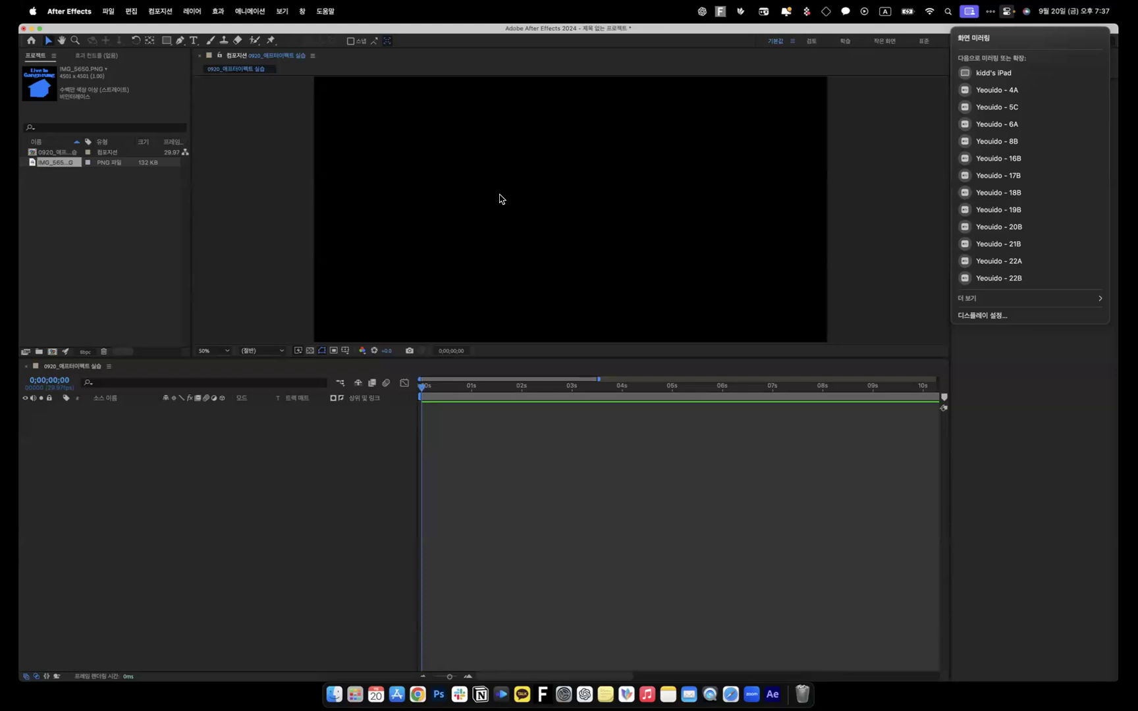
# Switch to Chrome, open YouTube and position the browser window over After Effects.
pyautogui.click(422, 695)
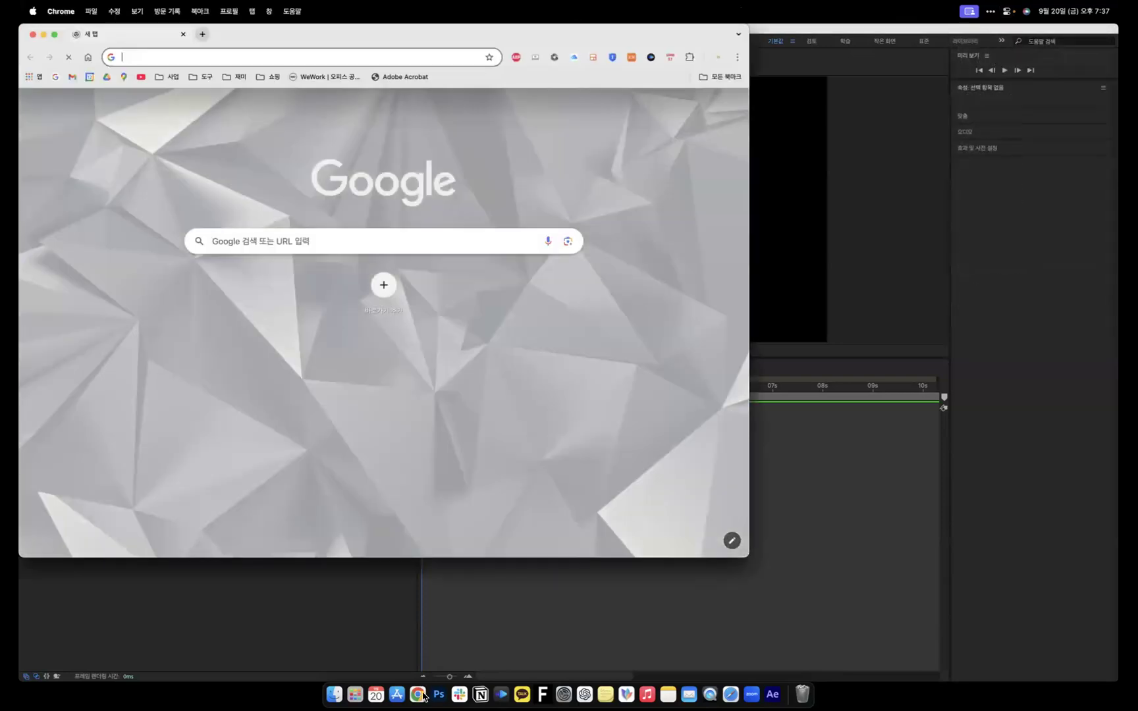
pyautogui.click(141, 76)
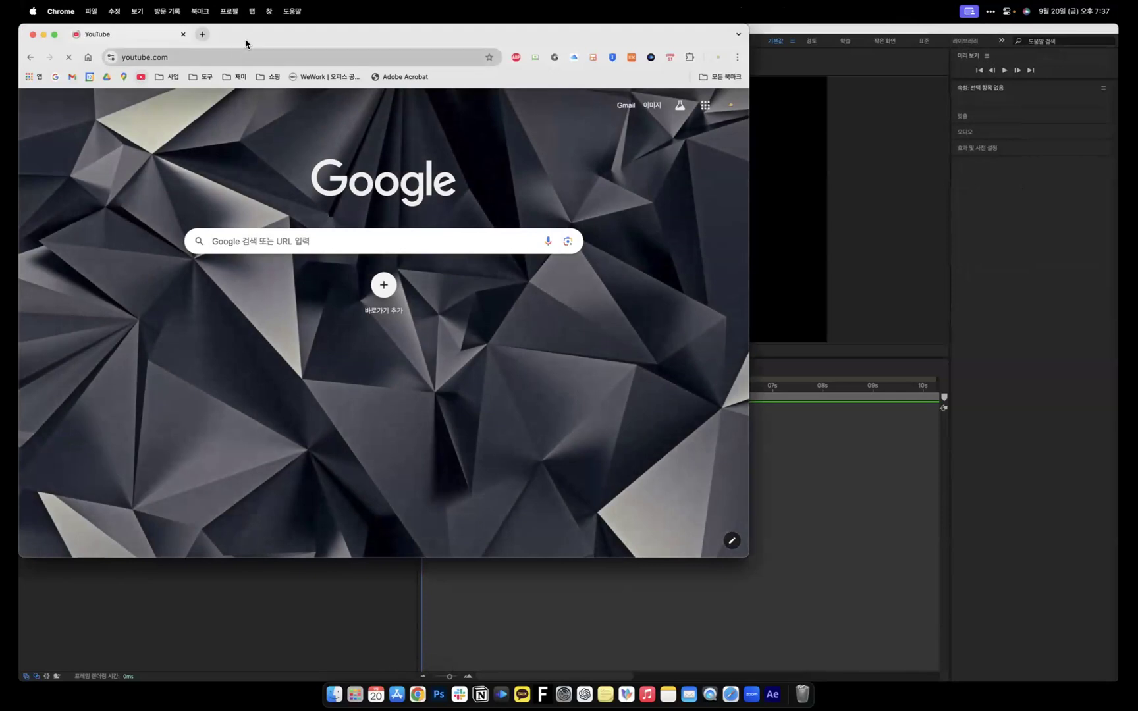
pyautogui.moveTo(254, 41); pyautogui.dragTo(322, 104)
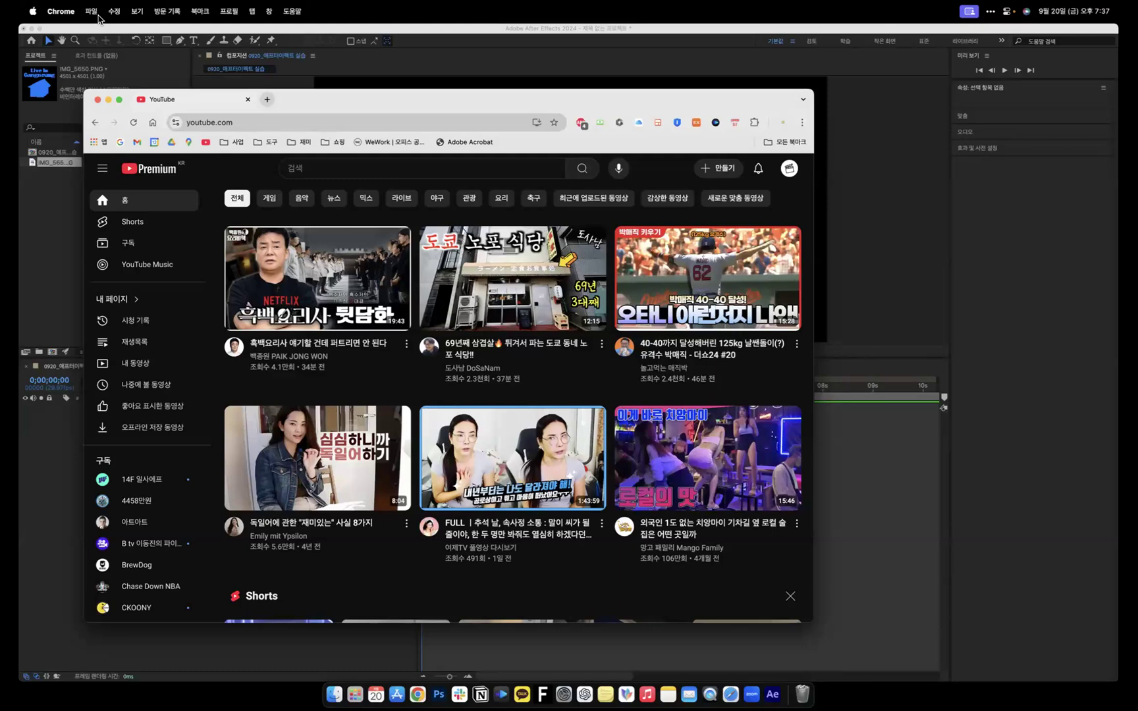
pyautogui.click(166, 169)
pyautogui.moveTo(299, 102); pyautogui.dragTo(399, 96)
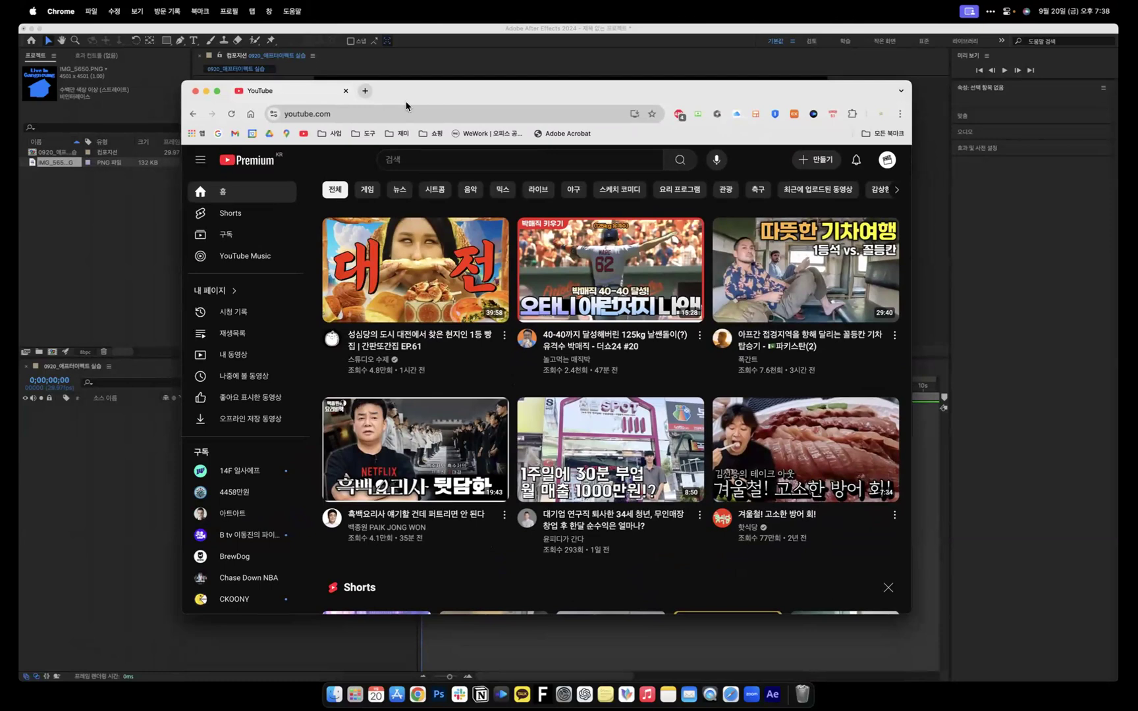
pyautogui.click(364, 91)
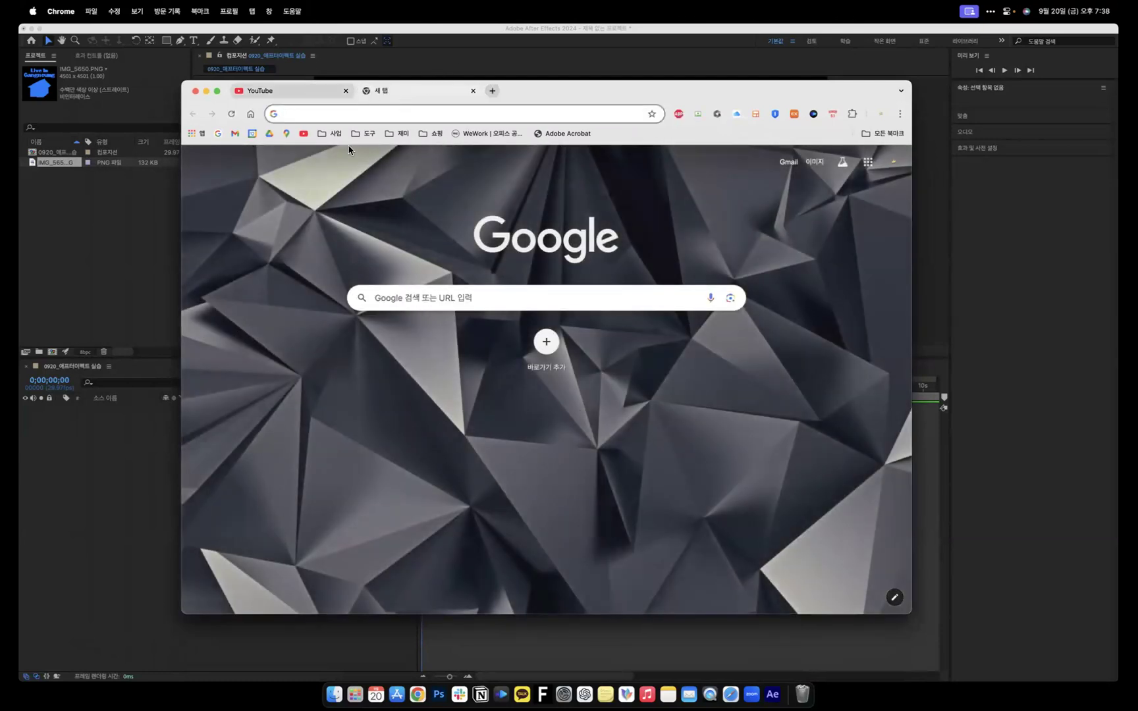
pyautogui.click(303, 114)
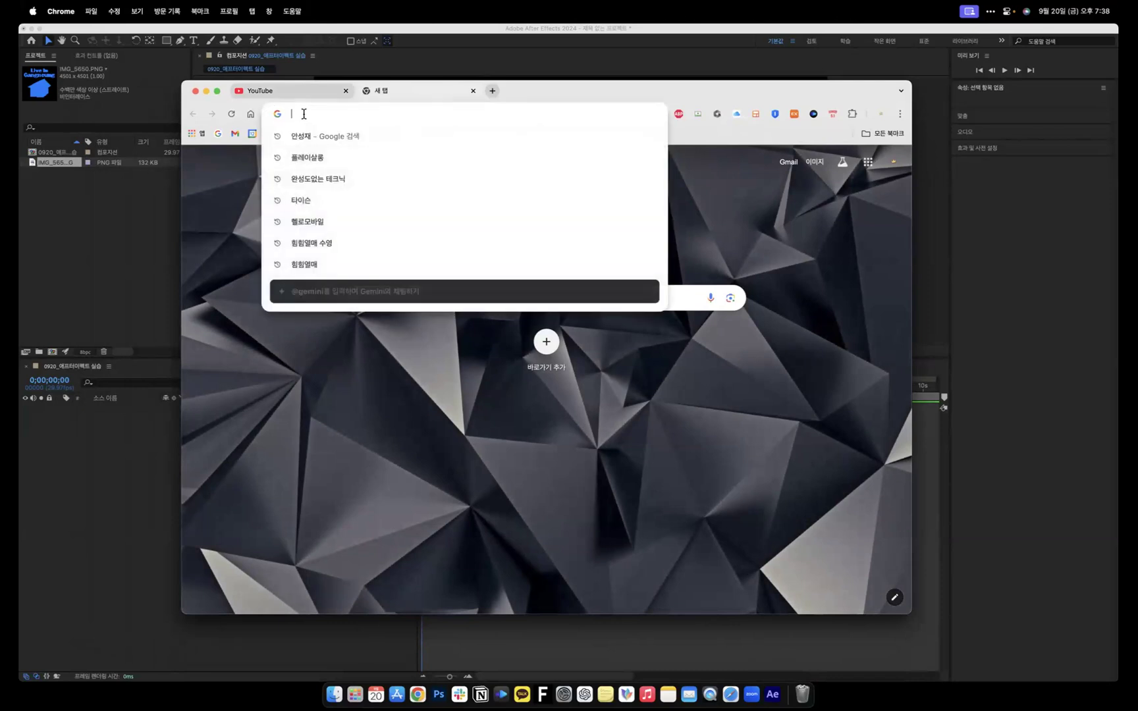
pyautogui.click(200, 197)
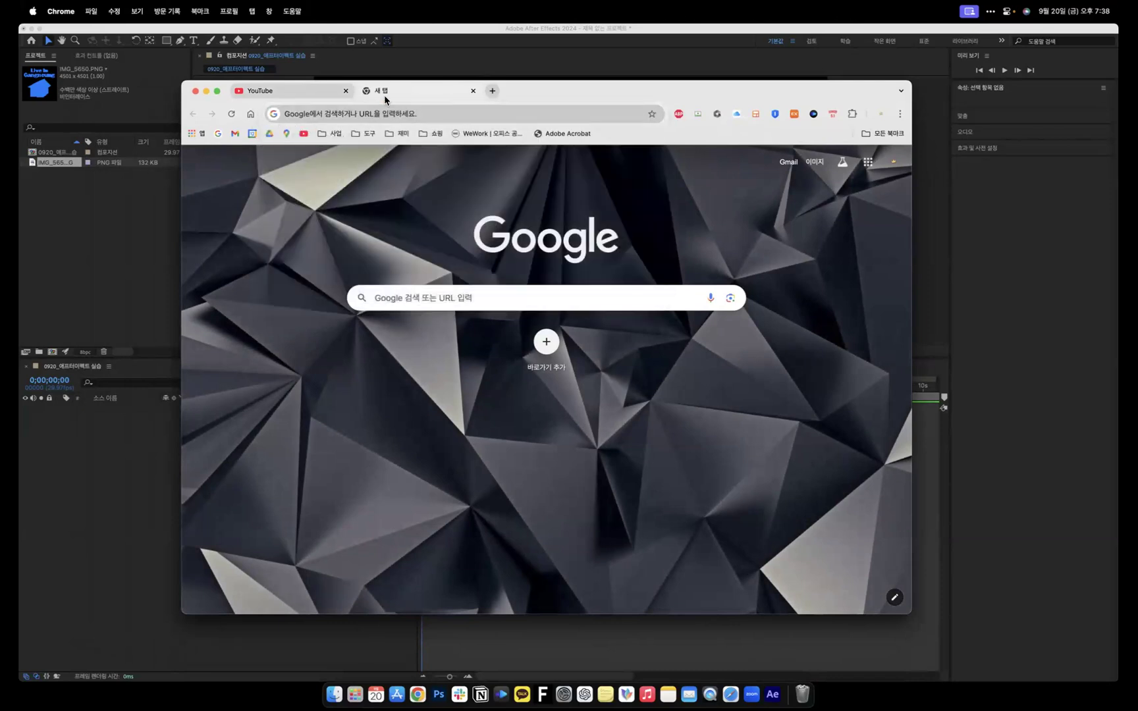
pyautogui.click(473, 90)
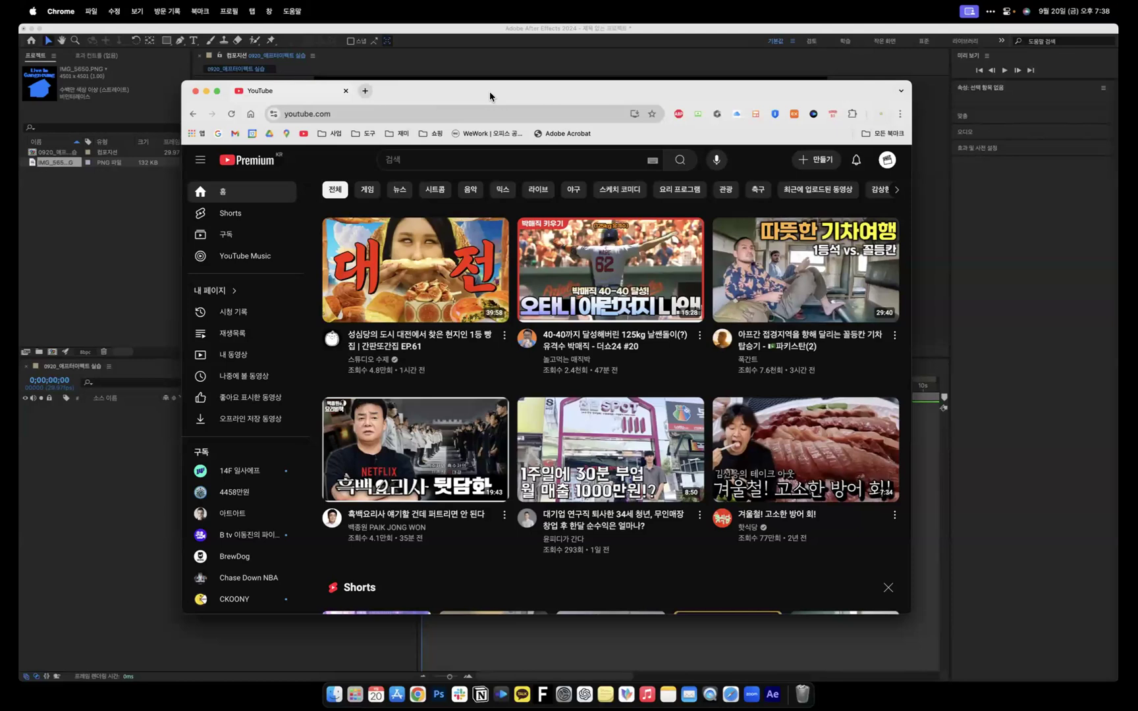
# Open YouTube in a second browser tab and reposition the window.
pyautogui.click(365, 91)
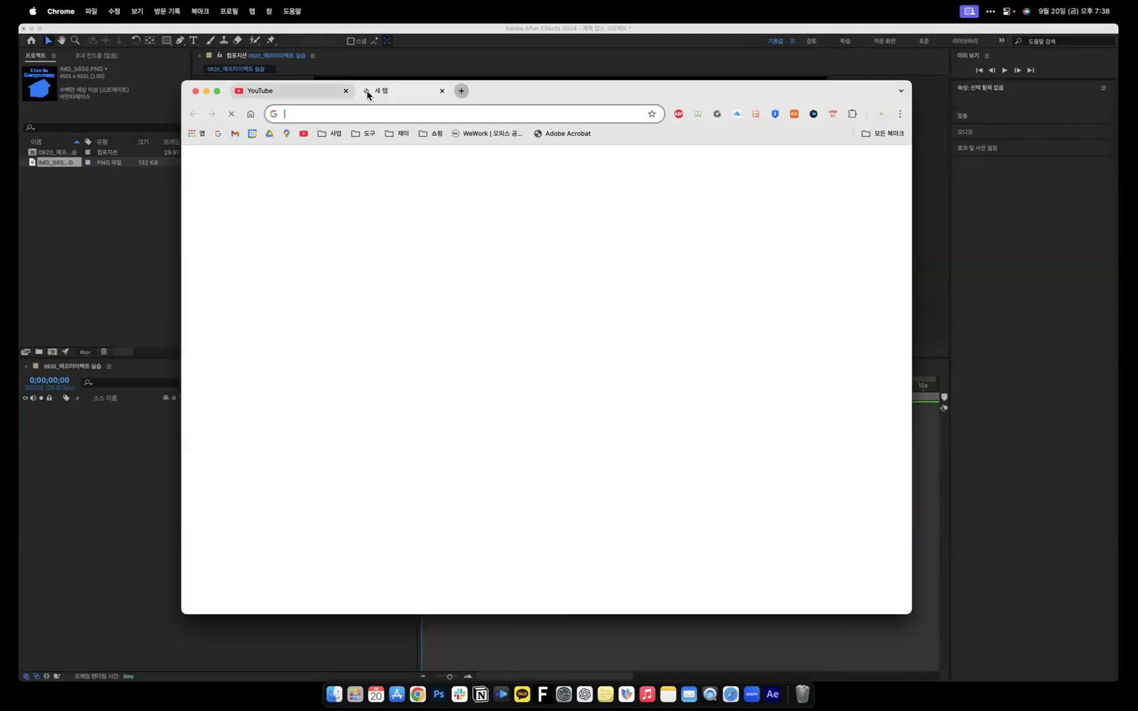
pyautogui.click(304, 135)
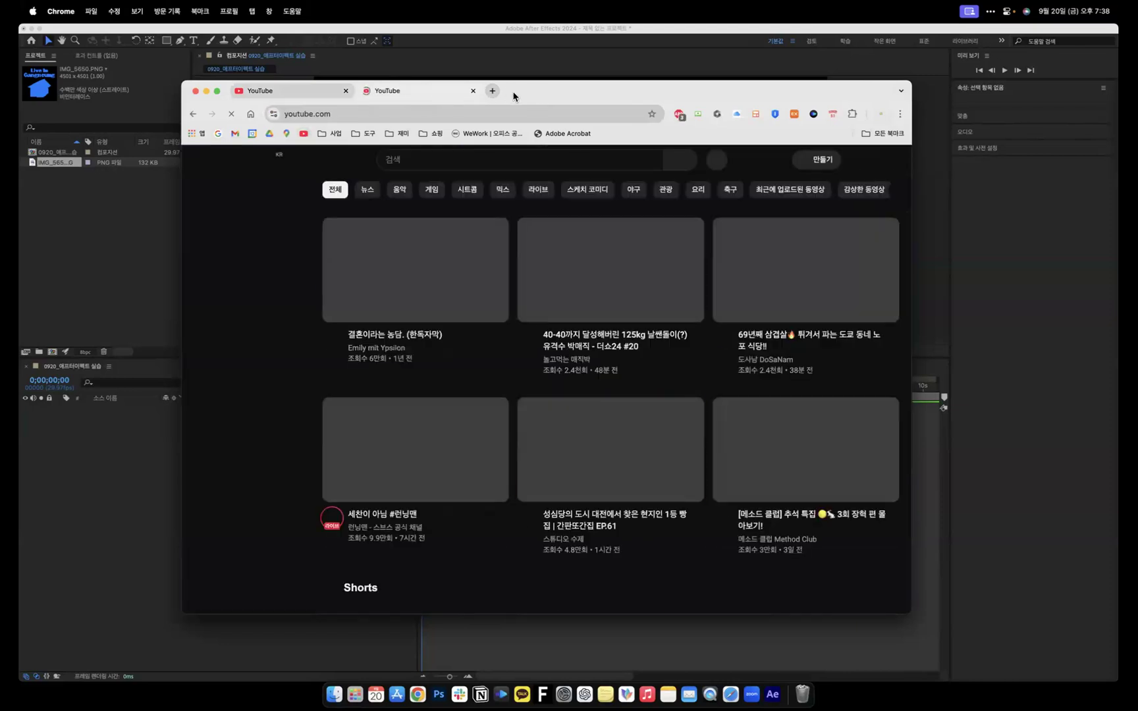
pyautogui.moveTo(537, 93); pyautogui.dragTo(505, 69)
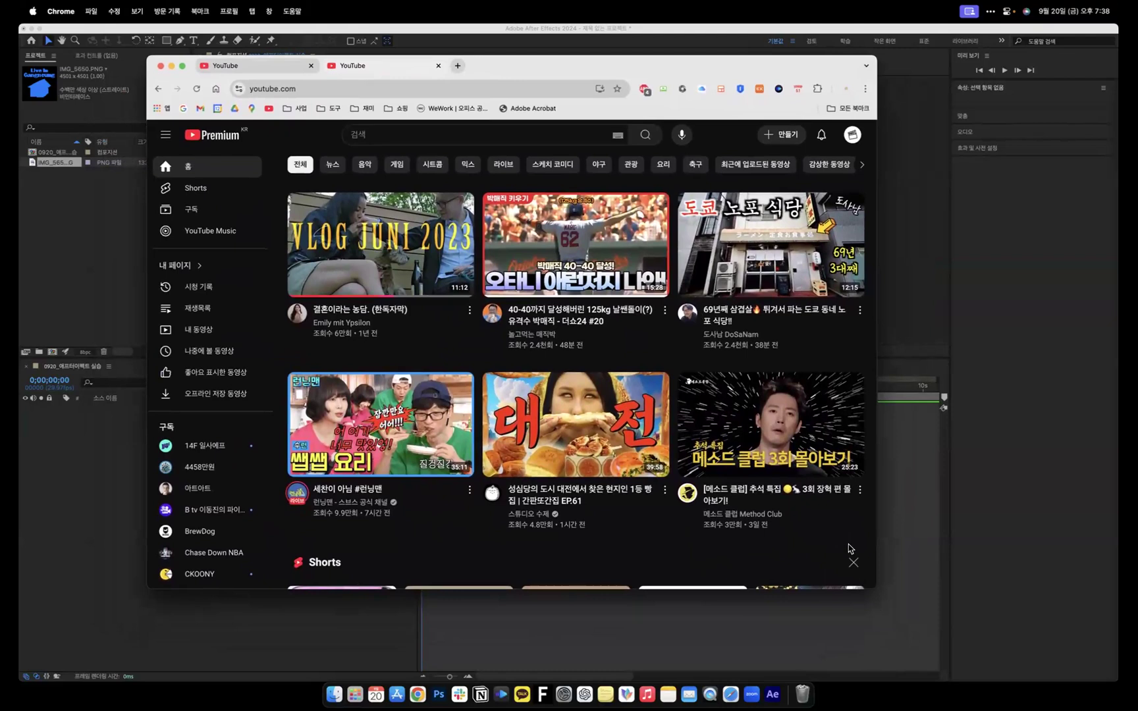
# Browse the YouTube home feed, return to its beginning, and make the browser window narrower.
pyautogui.scroll(-3, 849, 548)
pyautogui.scroll(-5, 854, 421)
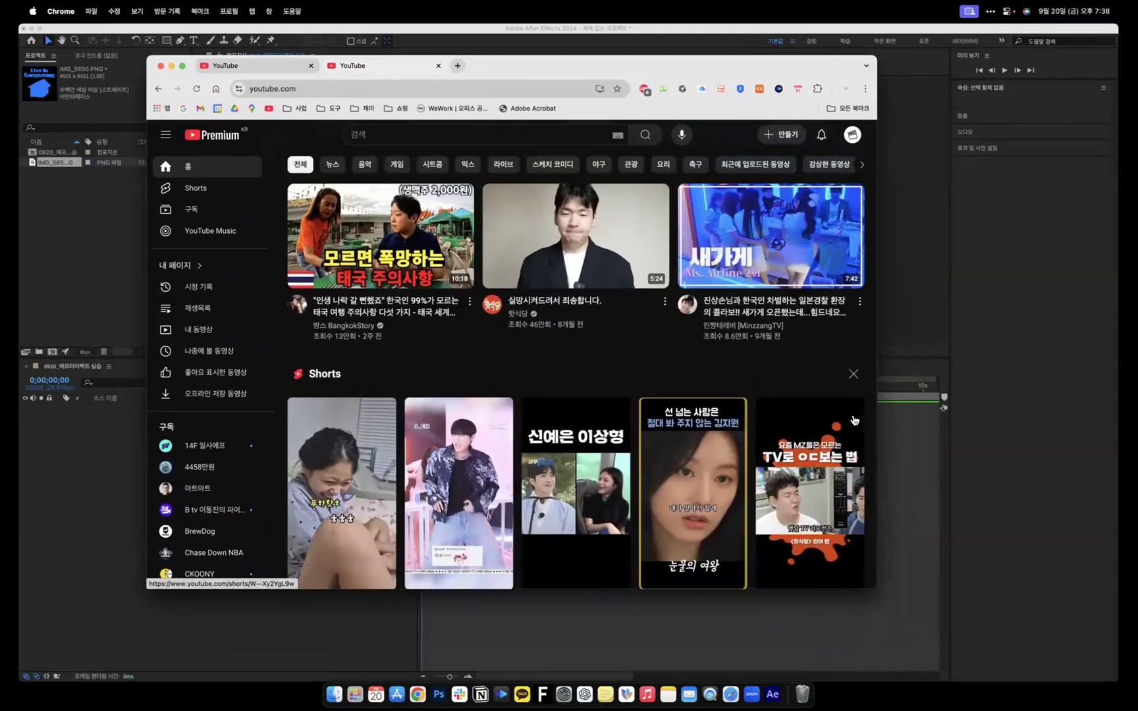
pyautogui.scroll(5, 854, 420)
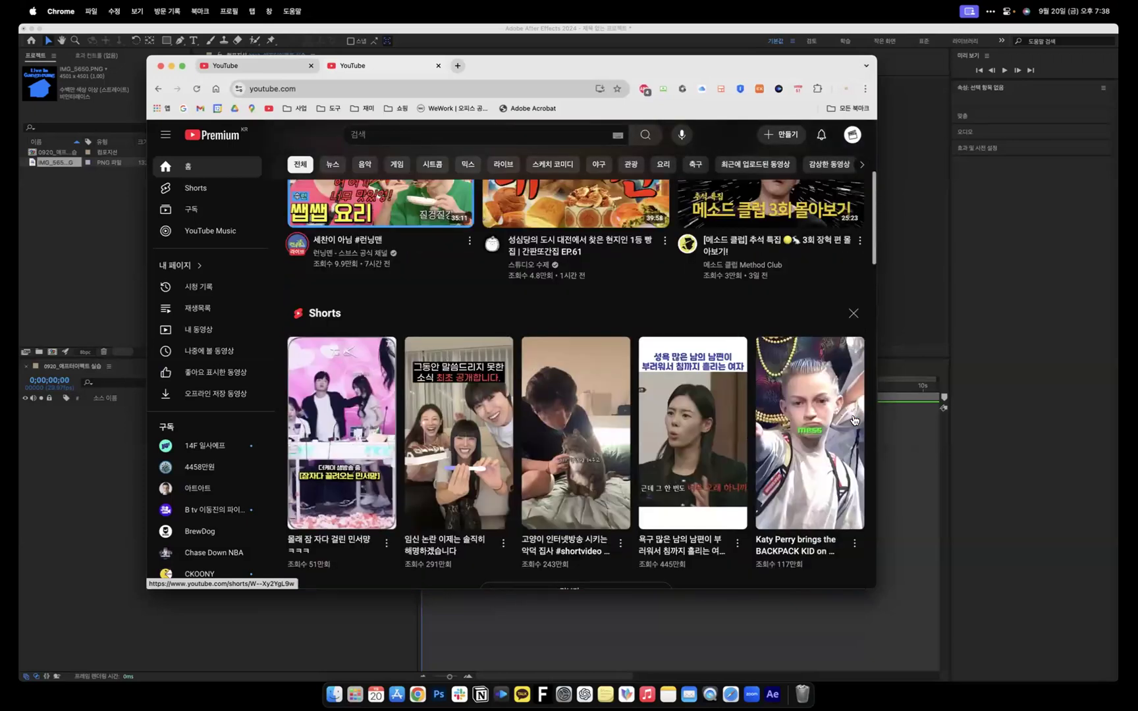
pyautogui.scroll(5, 854, 420)
pyautogui.moveTo(877, 357); pyautogui.dragTo(935, 359)
pyautogui.moveTo(775, 375); pyautogui.dragTo(823, 359)
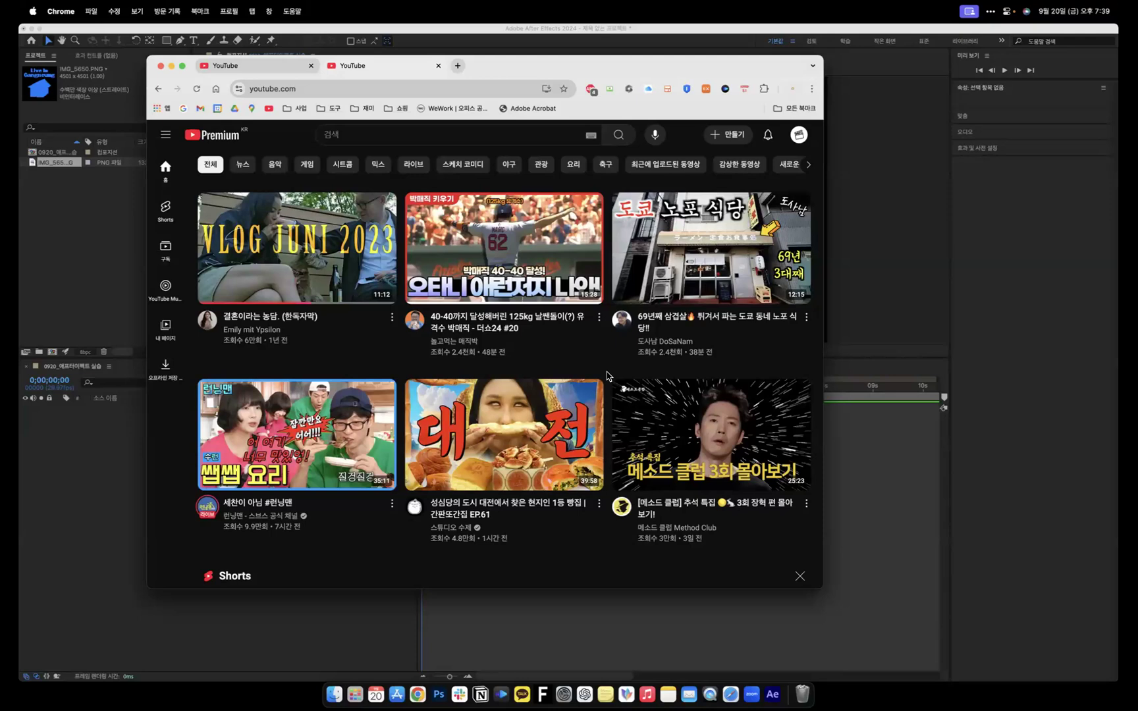
# Open the Calendar app and reconnect the iPad through screen mirroring.
pyautogui.click(376, 694)
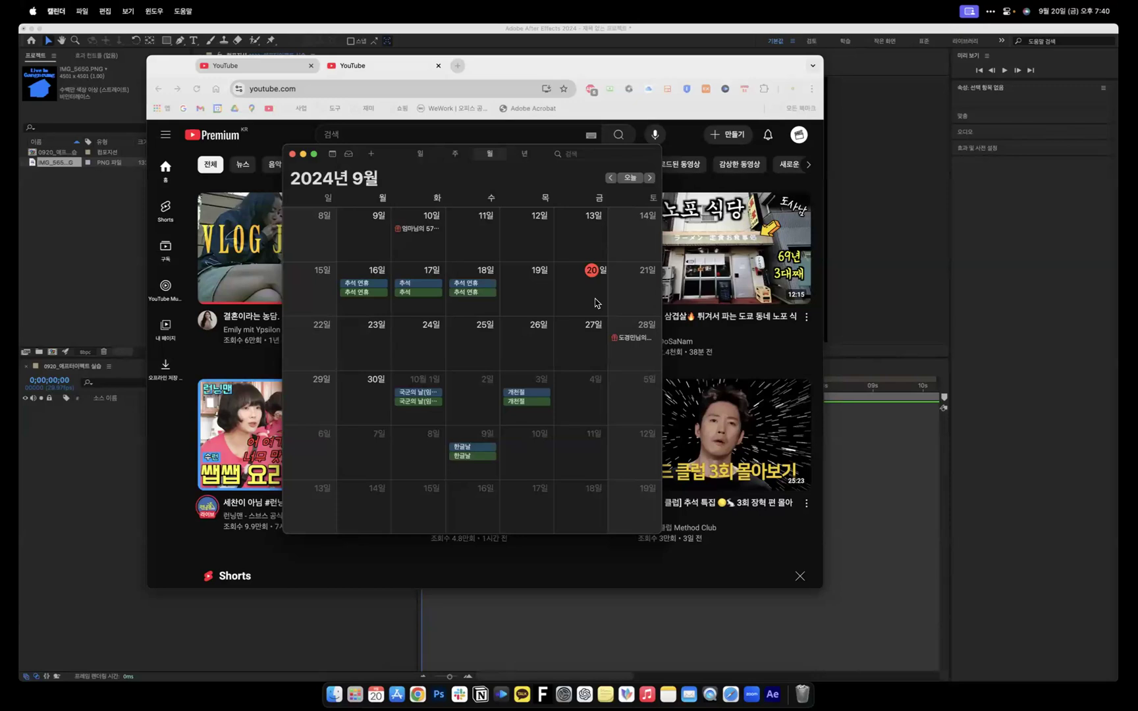
pyautogui.click(1008, 11)
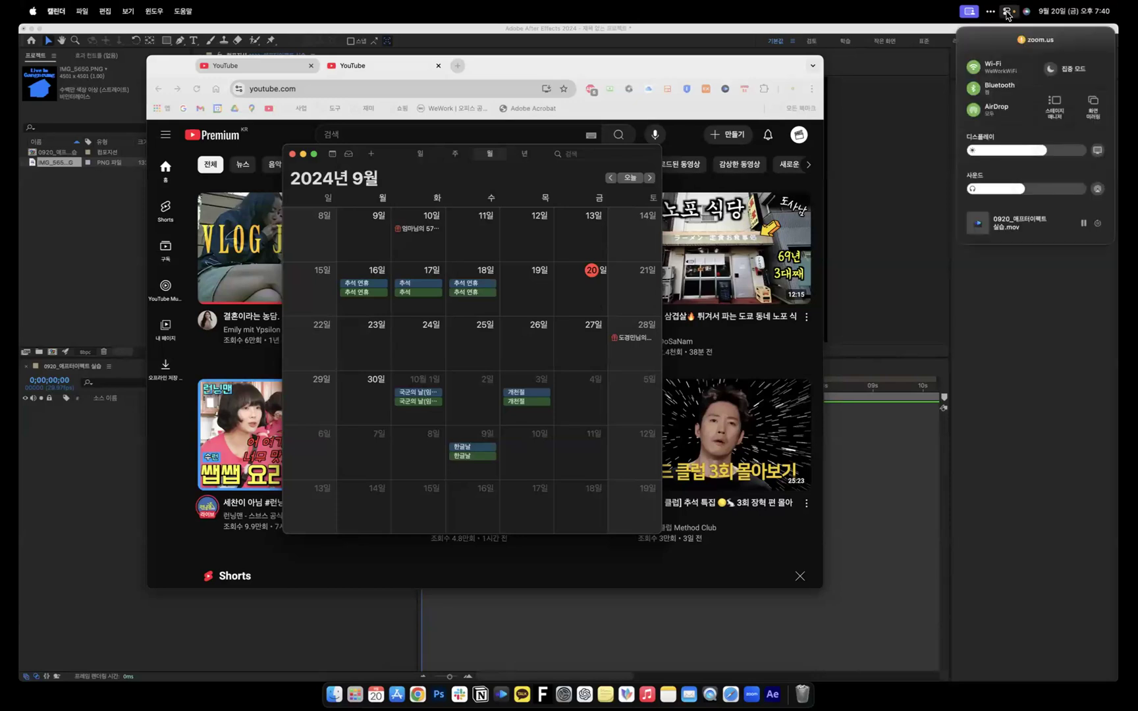
pyautogui.click(1086, 102)
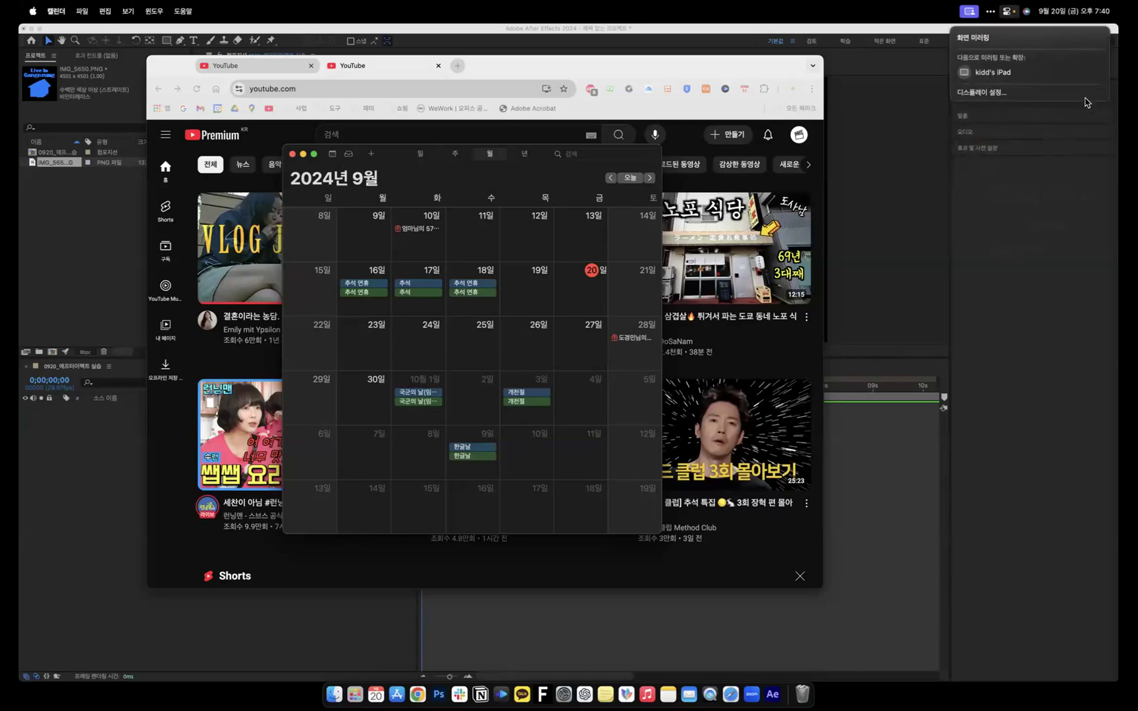
pyautogui.click(1007, 73)
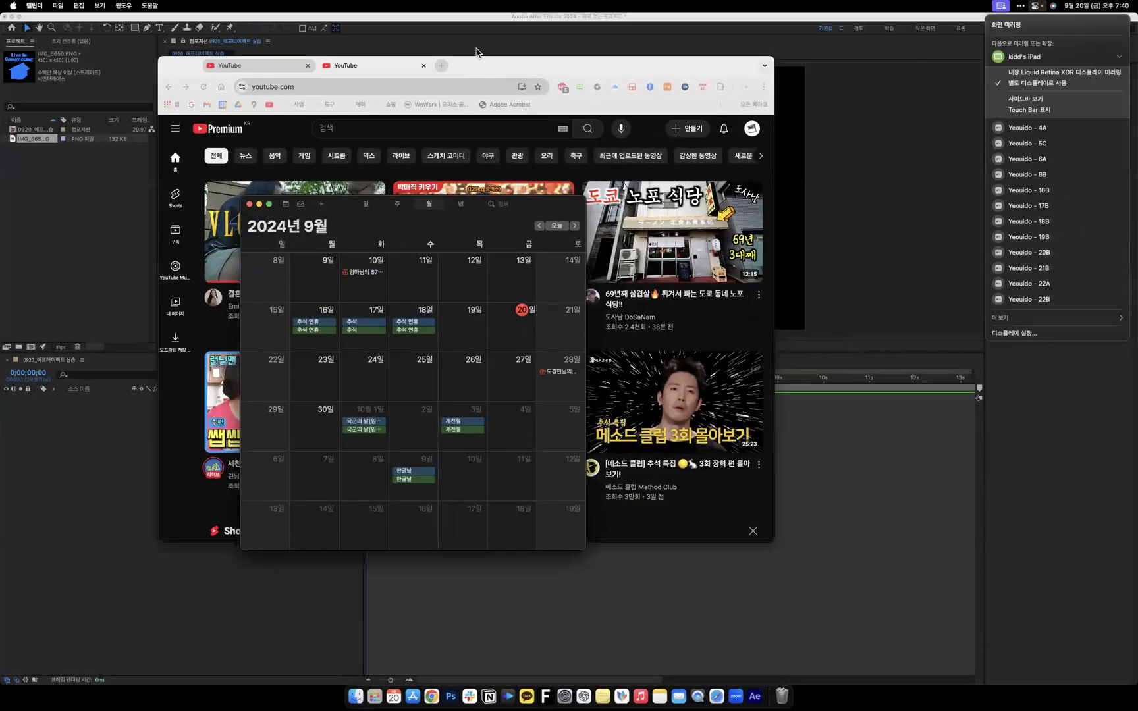
pyautogui.click(537, 25)
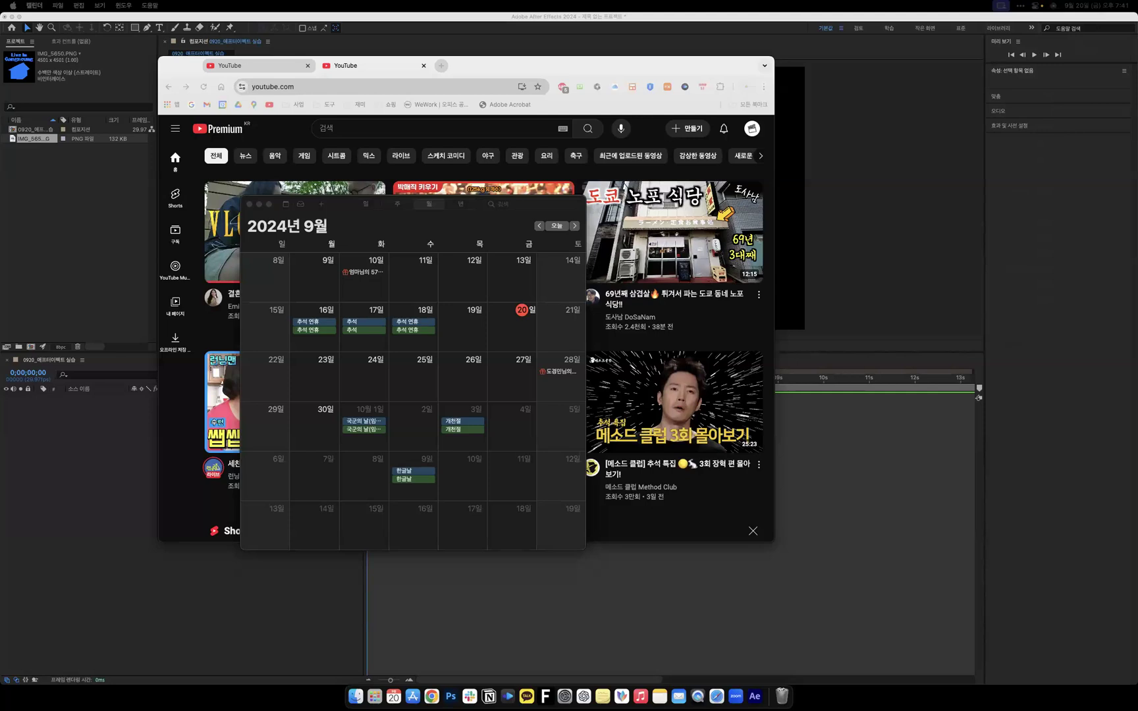
# Close the Calendar and Chrome windows, and make the composition viewer taller than before in After Effects.
pyautogui.click(249, 205)
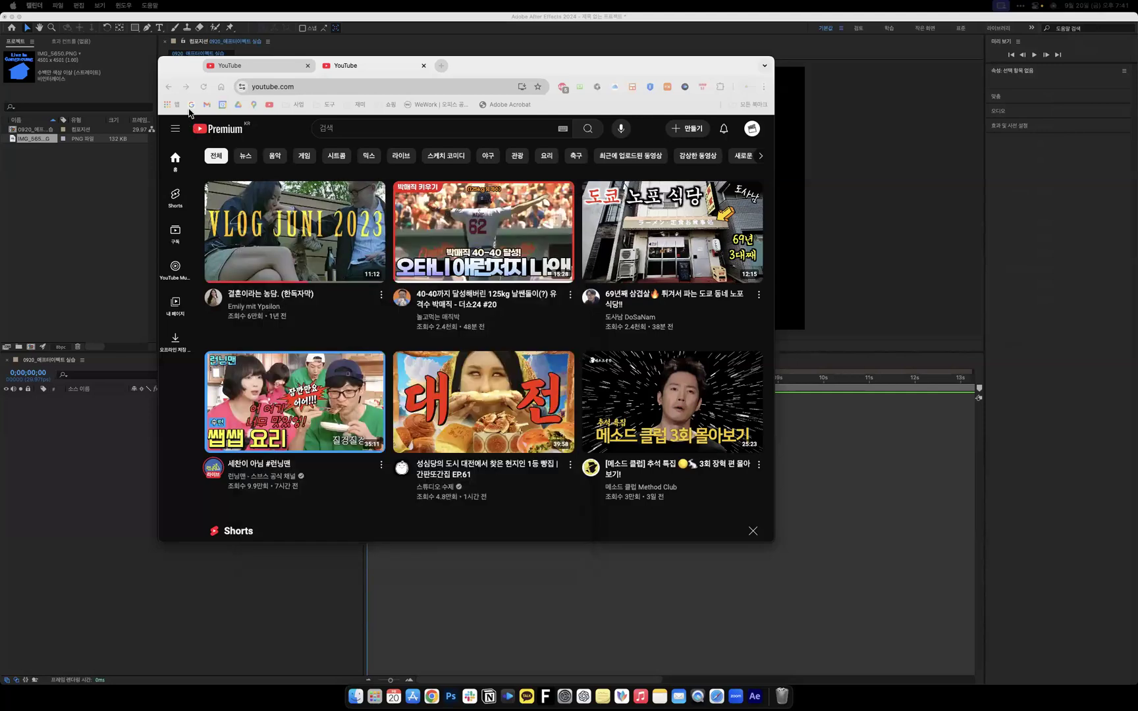
pyautogui.click(170, 66)
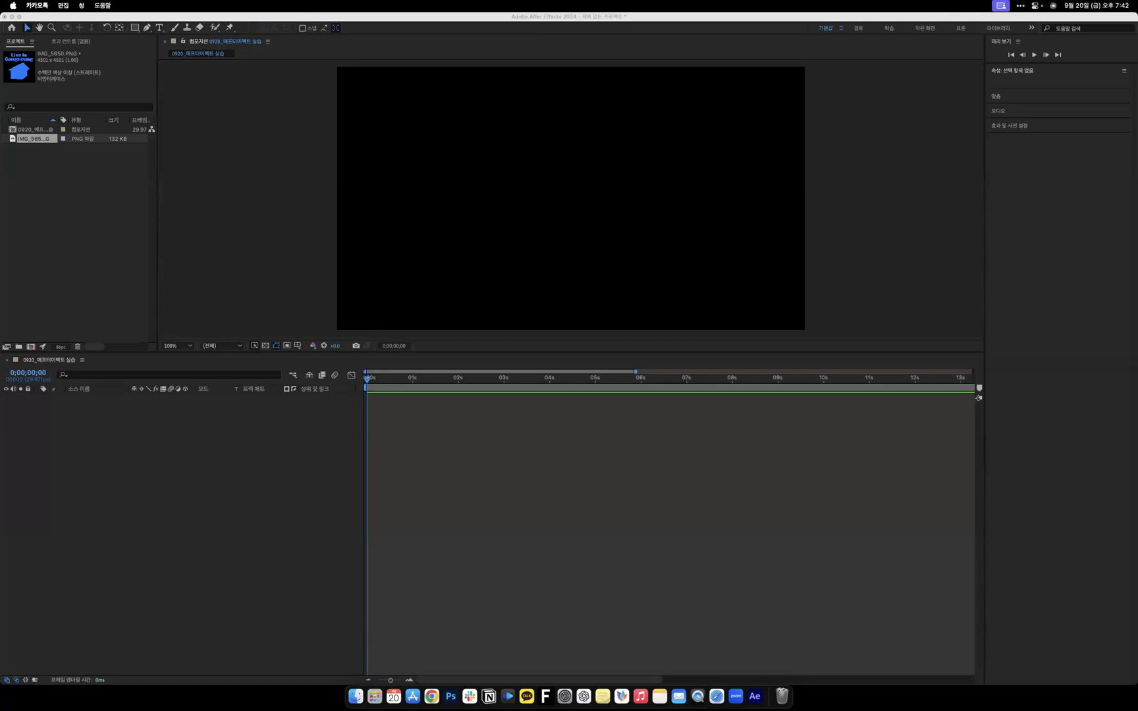
pyautogui.click(309, 561)
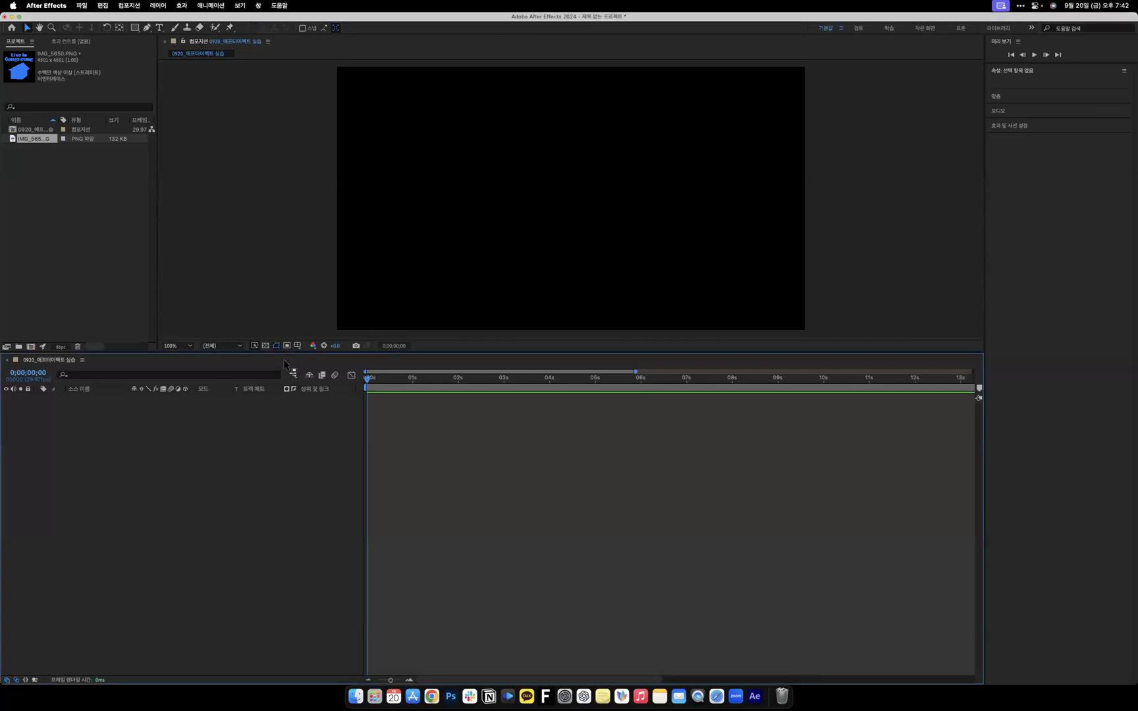
pyautogui.moveTo(291, 358); pyautogui.dragTo(297, 397)
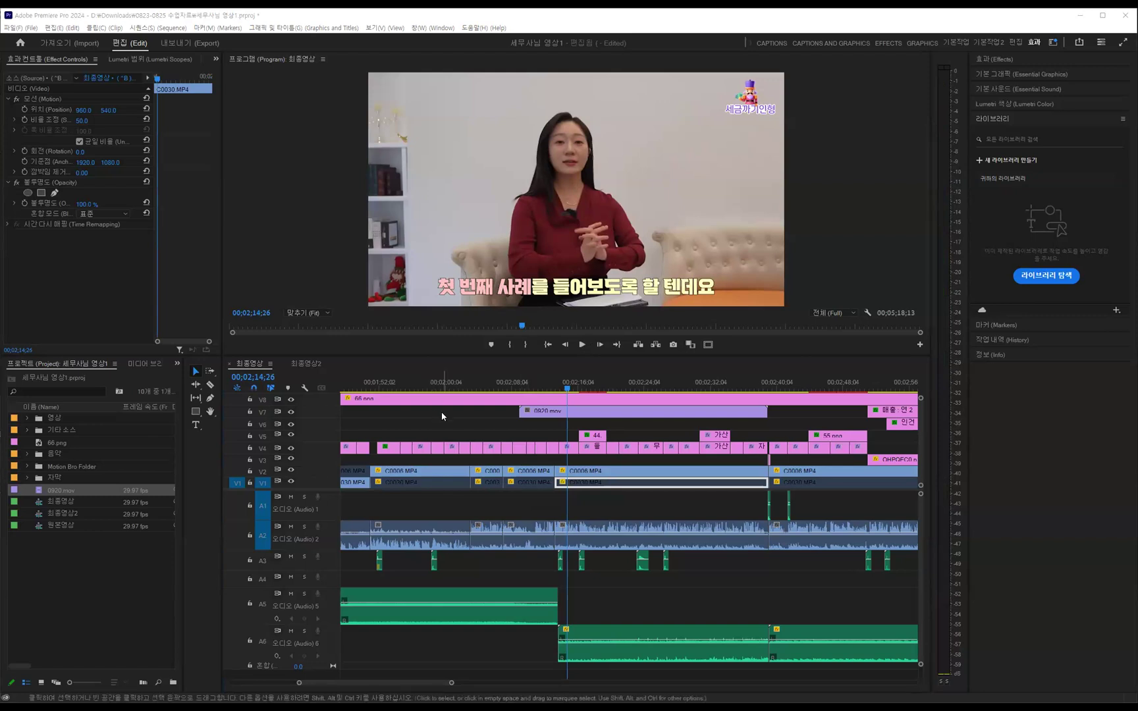
# In Premiere Pro, play the 최종영상 sequence from near the start of the 0920.mov clip to review the transition.
pyautogui.click(522, 388)
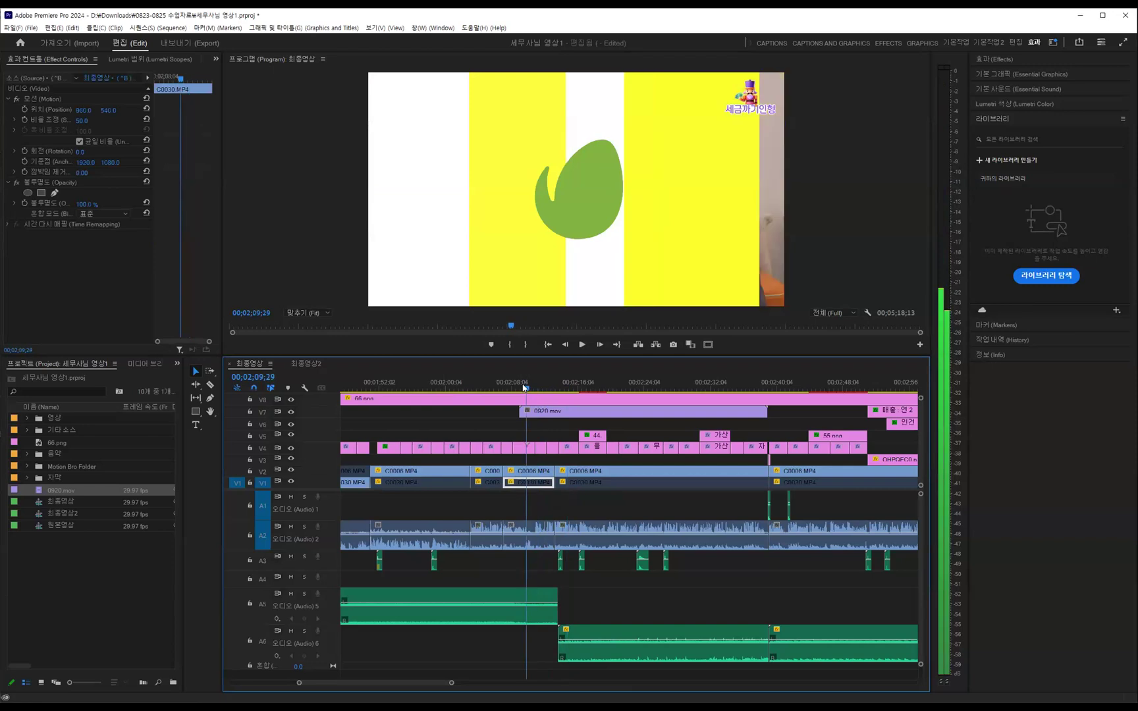
pyautogui.press('space')
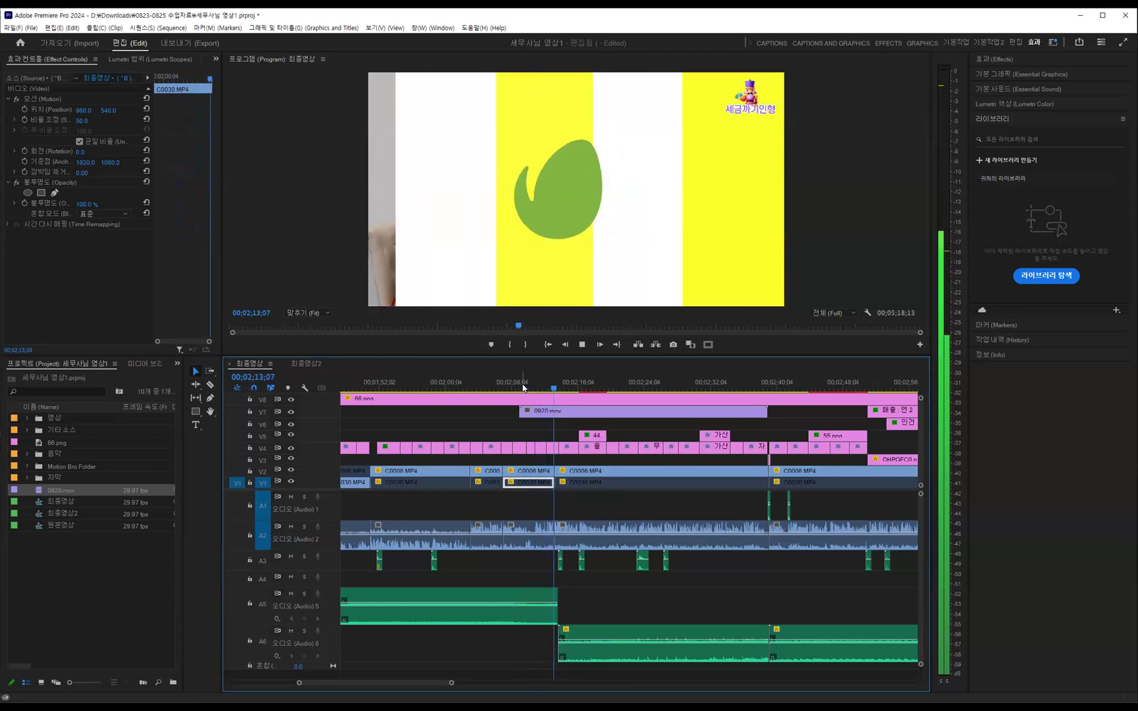
pyautogui.press('space')
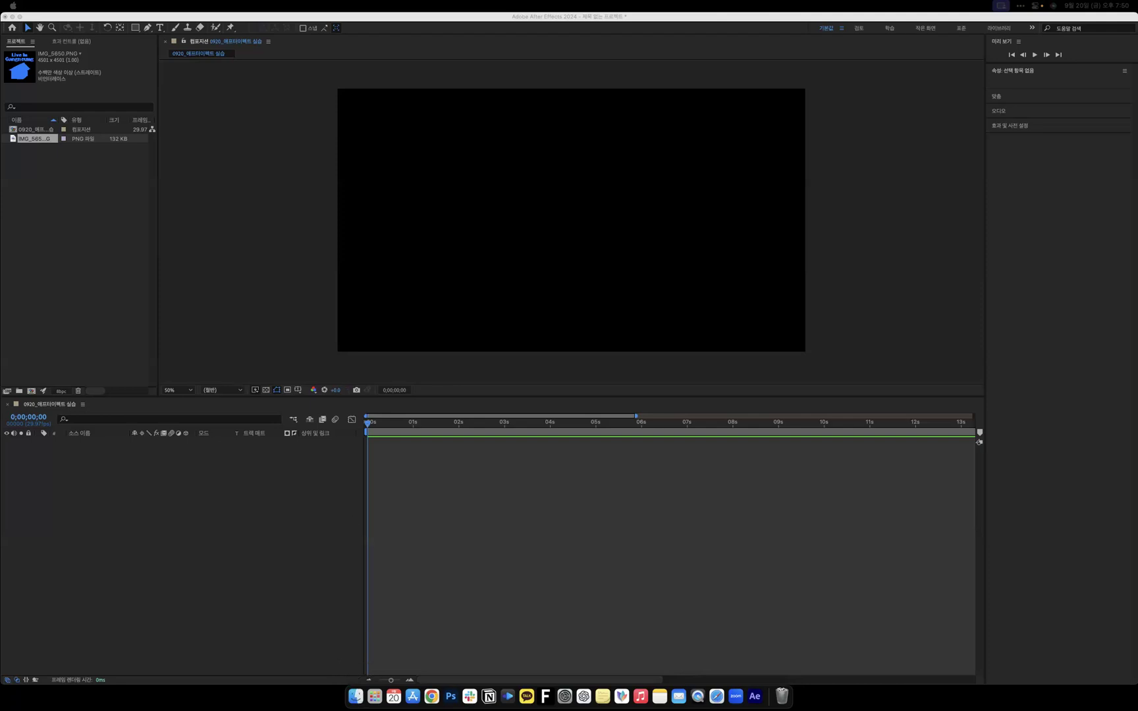
# Open the 107.aep project file from the 애플광고템플릿 folder in Finder.
pyautogui.moveTo(614, 145); pyautogui.dragTo(533, 201)
pyautogui.click(484, 244)
pyautogui.click(490, 234)
pyautogui.doubleClick(484, 244)
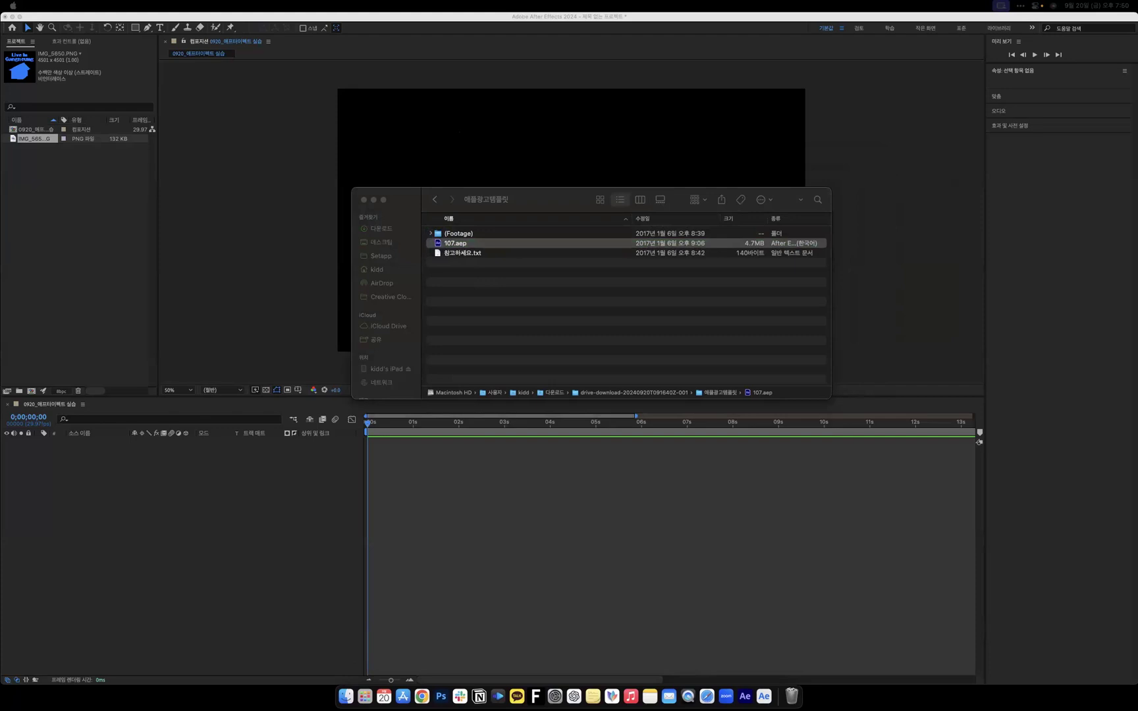
pyautogui.click(466, 247)
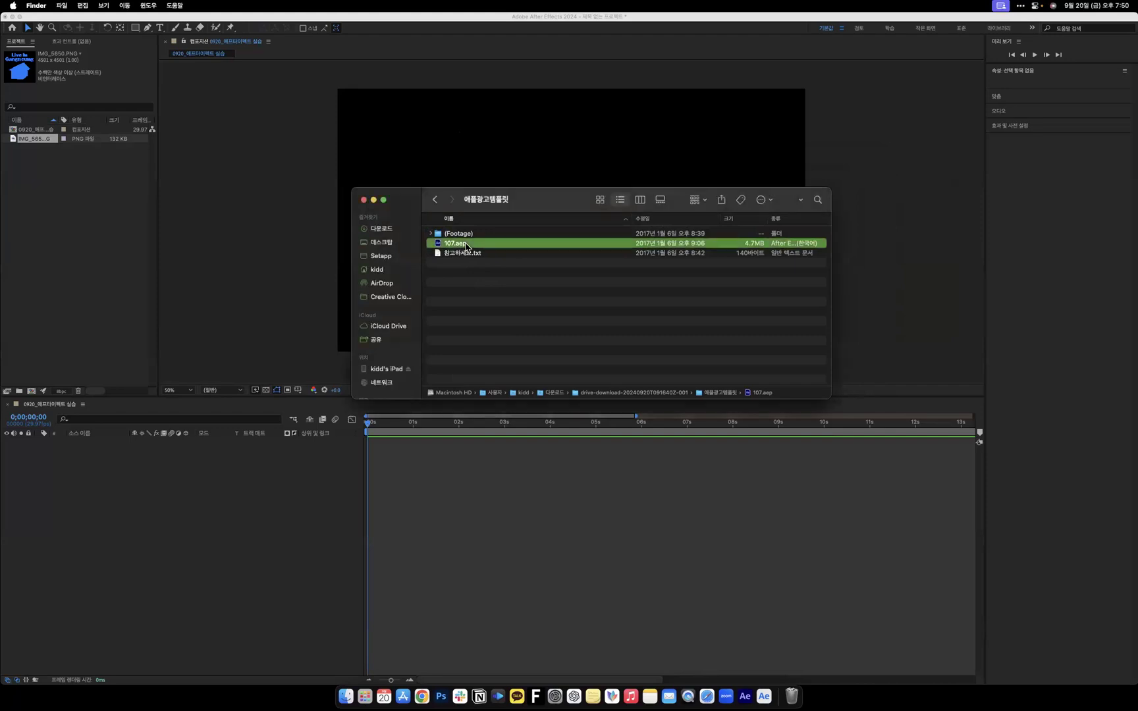
# In After Effects, delete the 0920_애프터이펙트 실습 composition and the IMG_5650.PNG footage from the project.
pyautogui.click(315, 107)
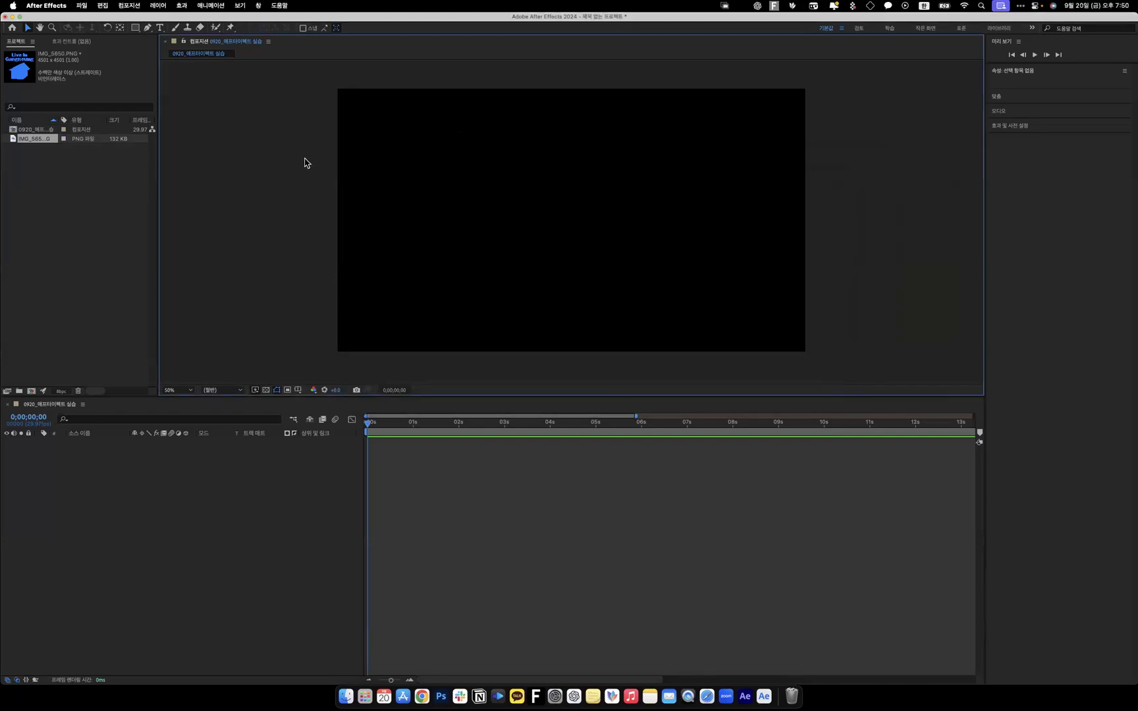
pyautogui.moveTo(101, 171); pyautogui.dragTo(30, 112)
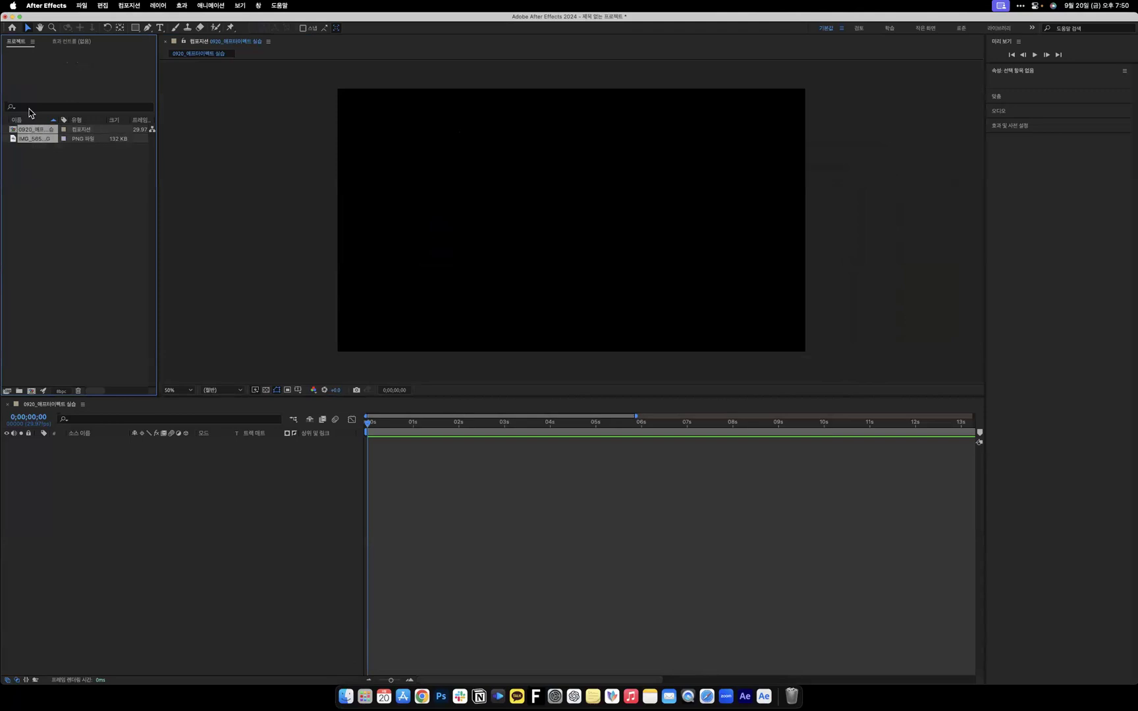
pyautogui.press('Delete')
pyautogui.click(646, 367)
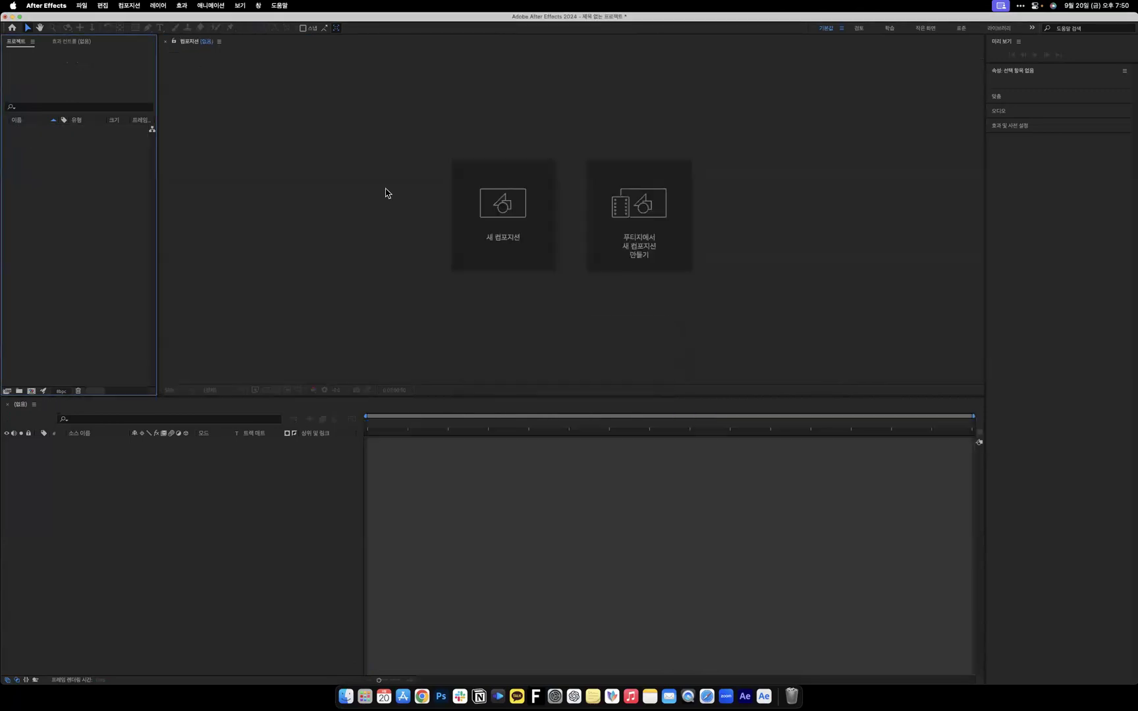
# Discard the untitled project's unsaved changes and load the 107.aep template, accepting its version conversion.
pyautogui.click(81, 6)
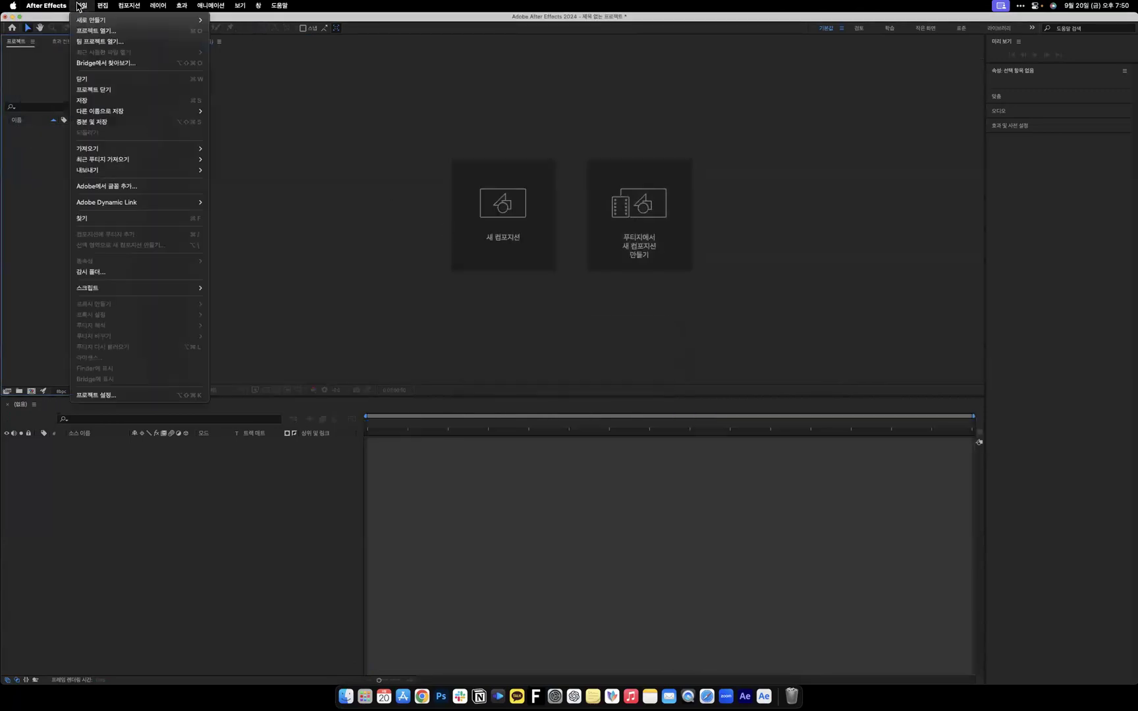
pyautogui.click(96, 41)
pyautogui.press('Return')
pyautogui.click(86, 8)
pyautogui.click(98, 31)
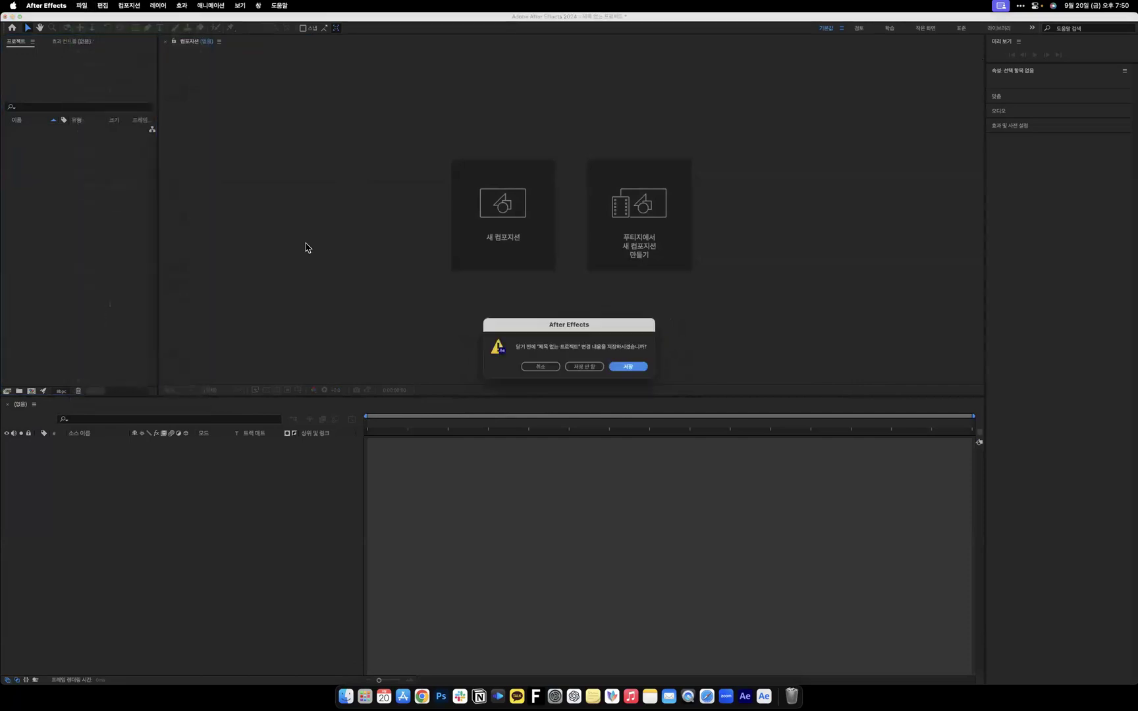
pyautogui.click(592, 369)
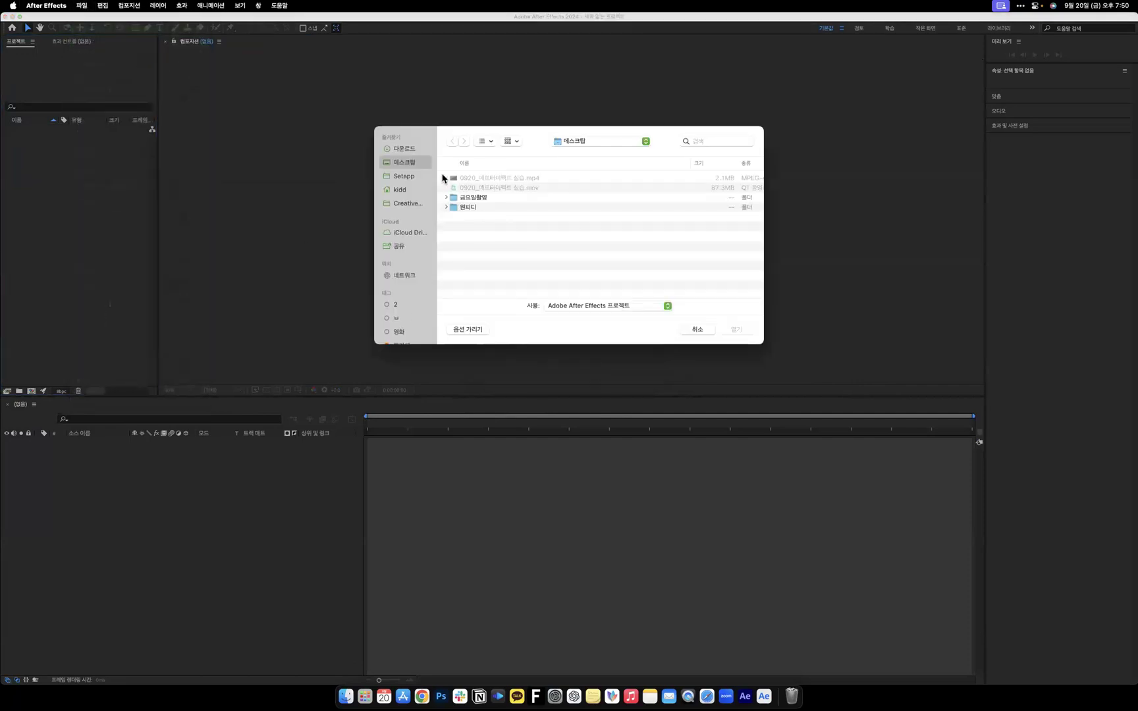
pyautogui.press('Escape')
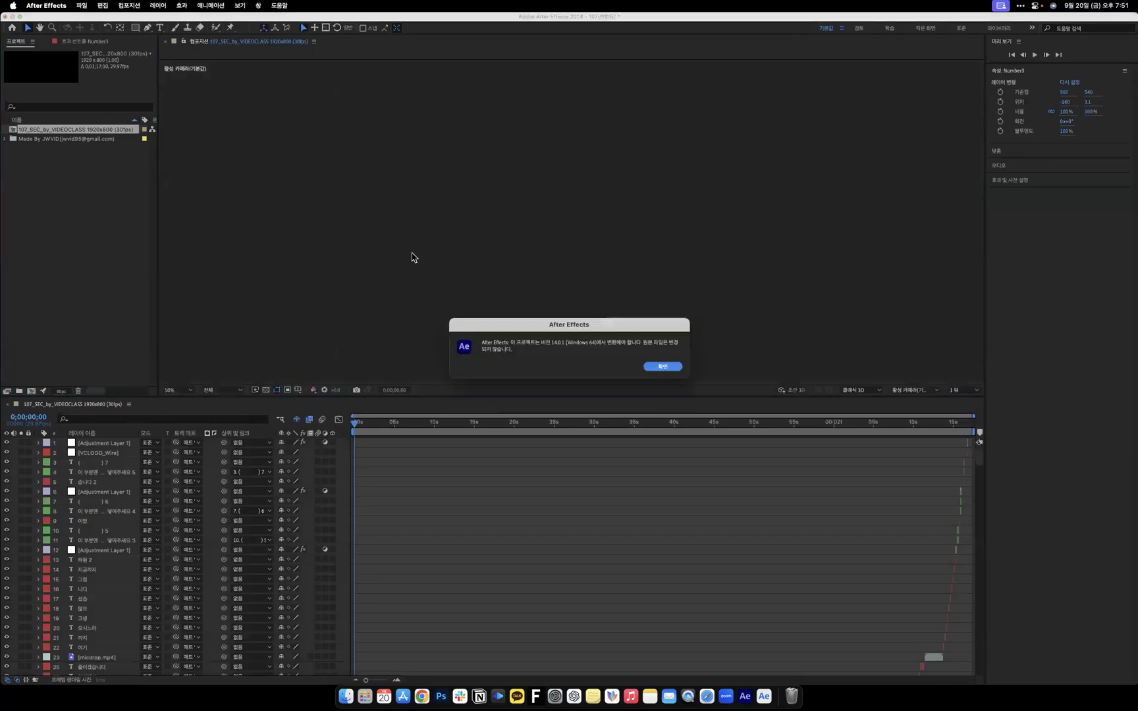
pyautogui.click(668, 367)
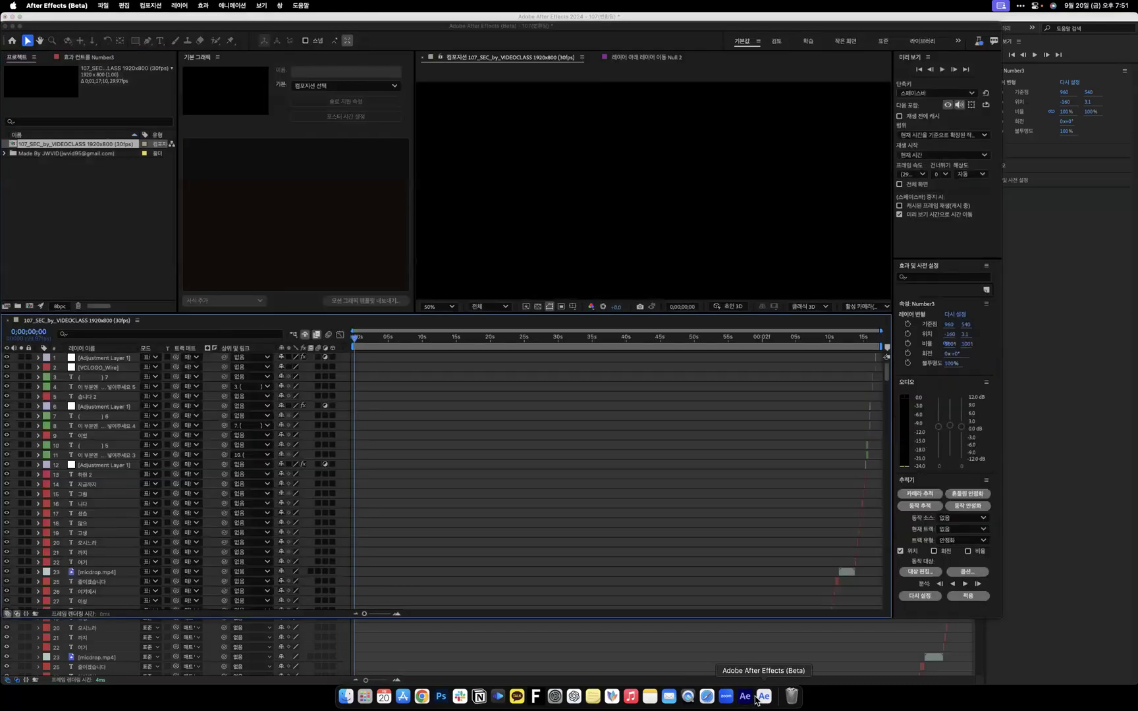
# Quit After Effects (Beta) and return to the 107 project in After Effects 2024.
pyautogui.rightClick(764, 699)
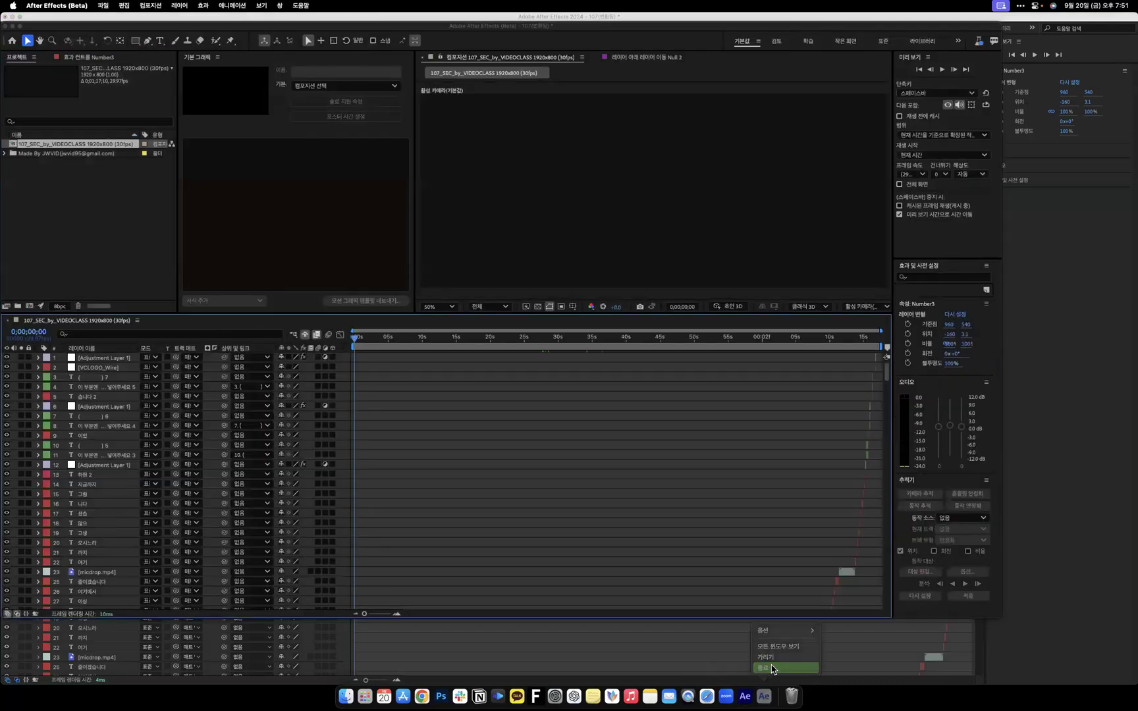
pyautogui.click(773, 668)
pyautogui.click(532, 355)
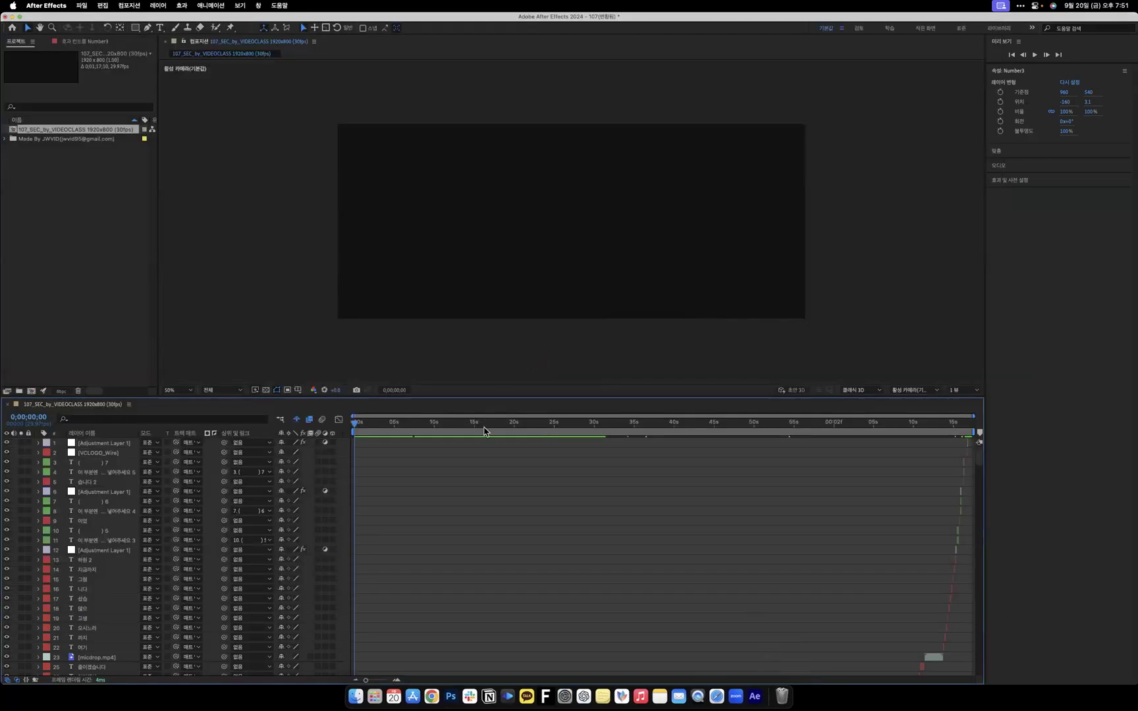
# Select the upper 107Sound.mp3 layer and play the template composition from the start to about 6 seconds.
pyautogui.click(490, 422)
pyautogui.scroll(-20, 53, 527)
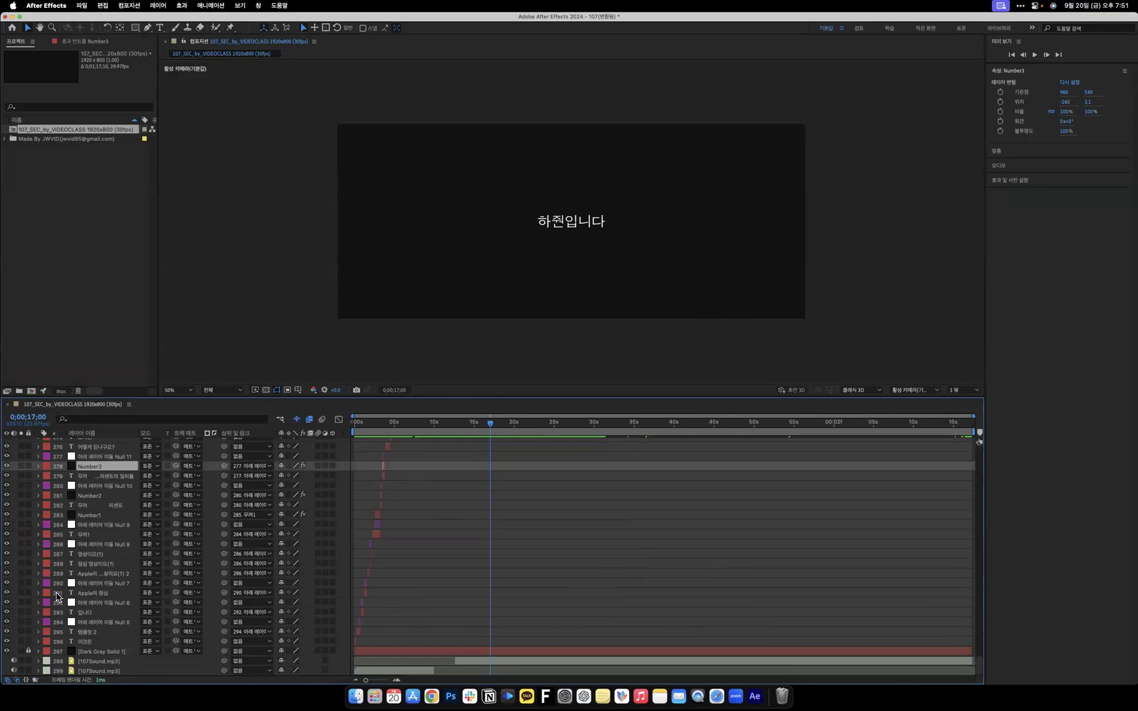
pyautogui.click(98, 662)
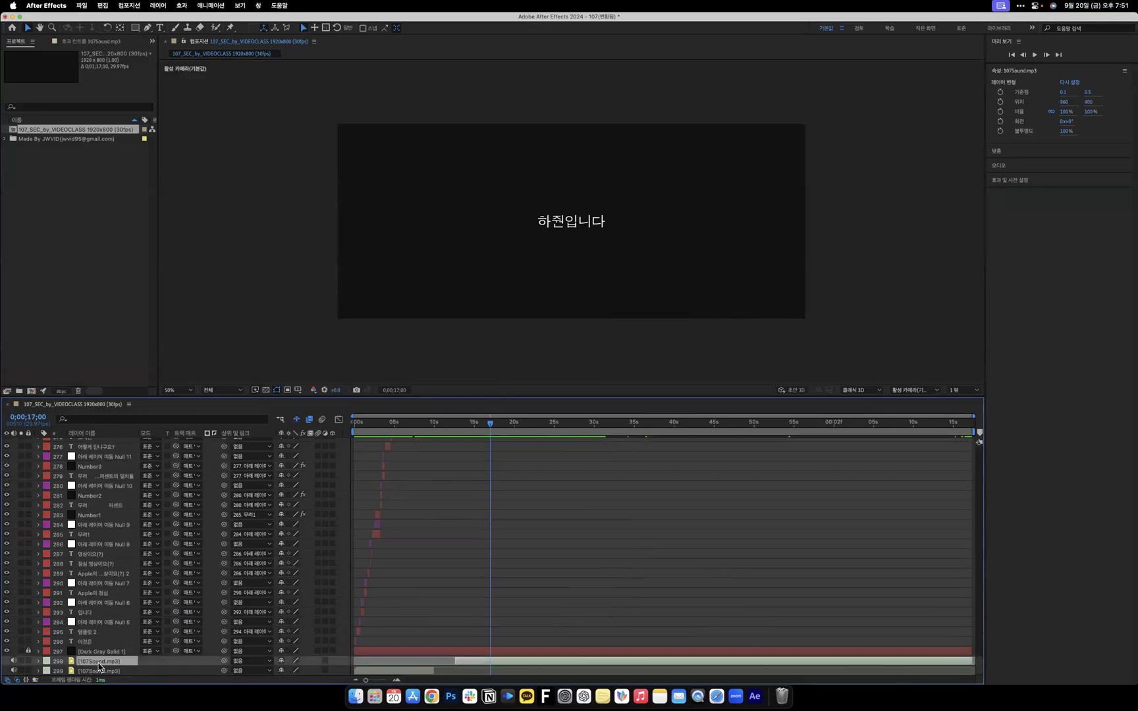
pyautogui.moveTo(457, 428); pyautogui.dragTo(324, 427)
pyautogui.press('space')
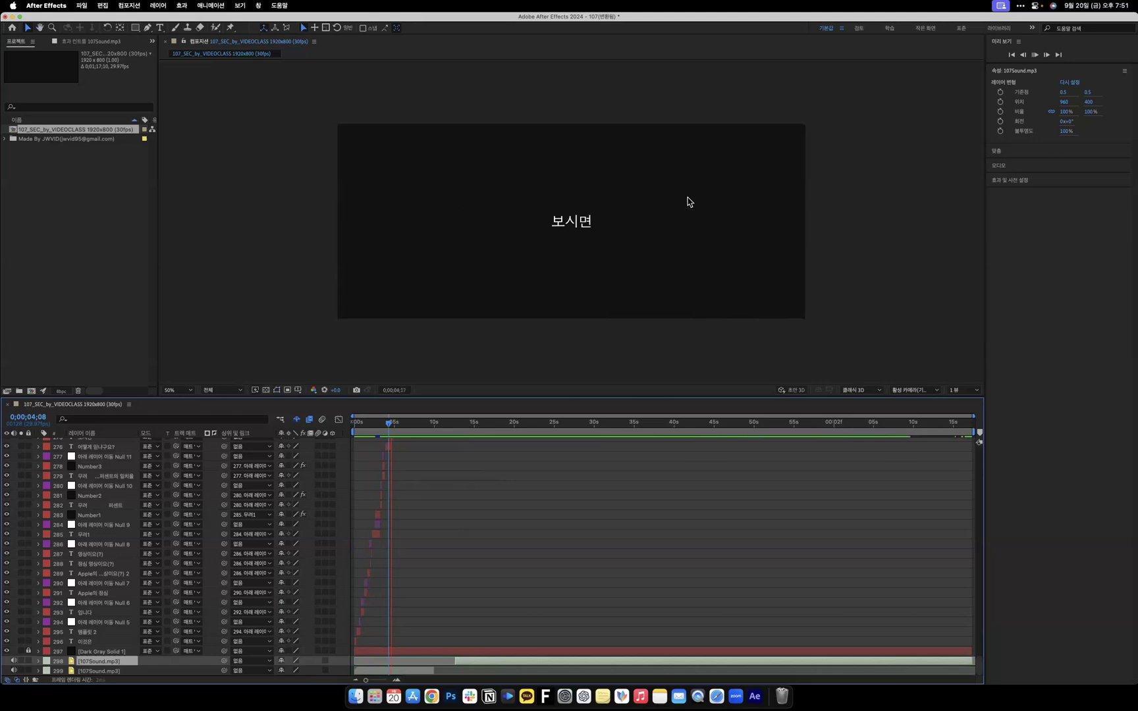
pyautogui.press('space')
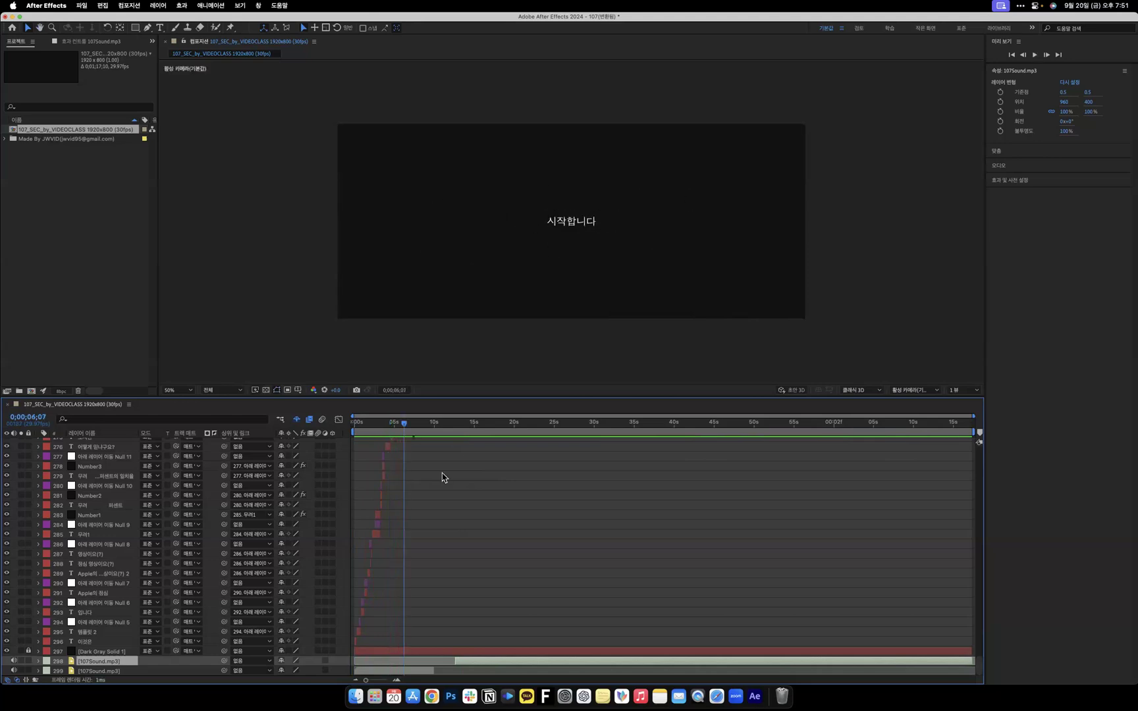
# Spread out the timeline's time scale and scrub through the text animation to about 8 seconds.
pyautogui.scroll(6, 442, 477)
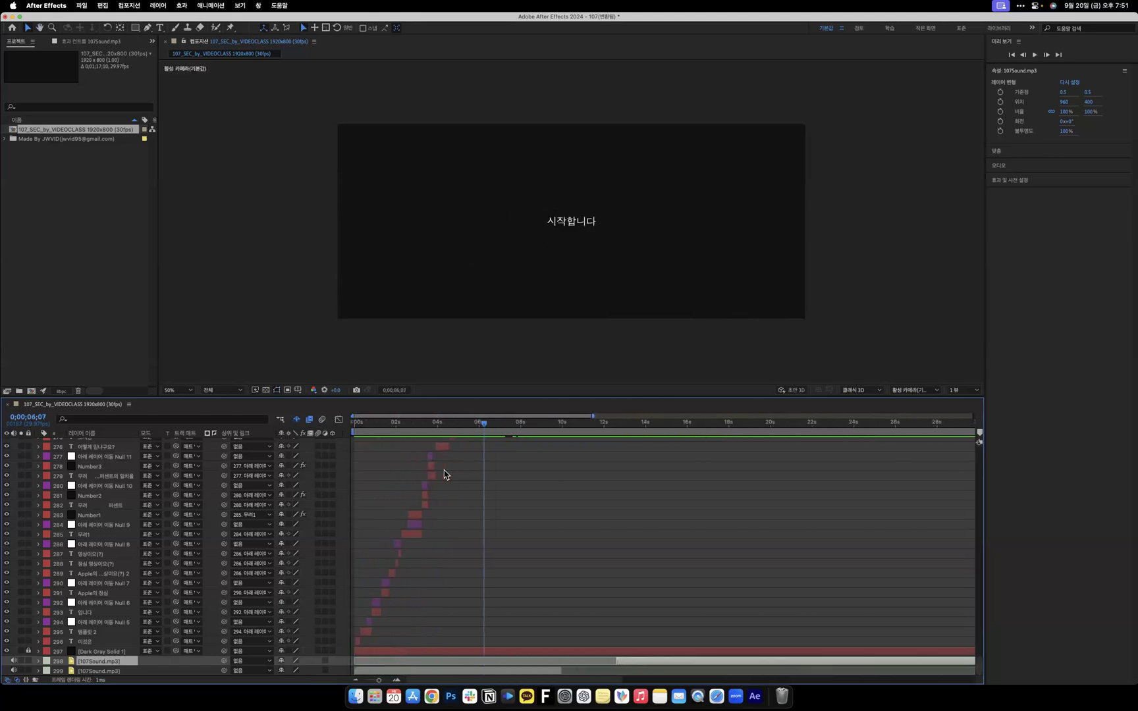
pyautogui.moveTo(428, 435)
pyautogui.mouseDown()
pyautogui.moveTo(358, 433)
pyautogui.moveTo(420, 422)
pyautogui.mouseUp()
pyautogui.moveTo(453, 417); pyautogui.dragTo(523, 423)
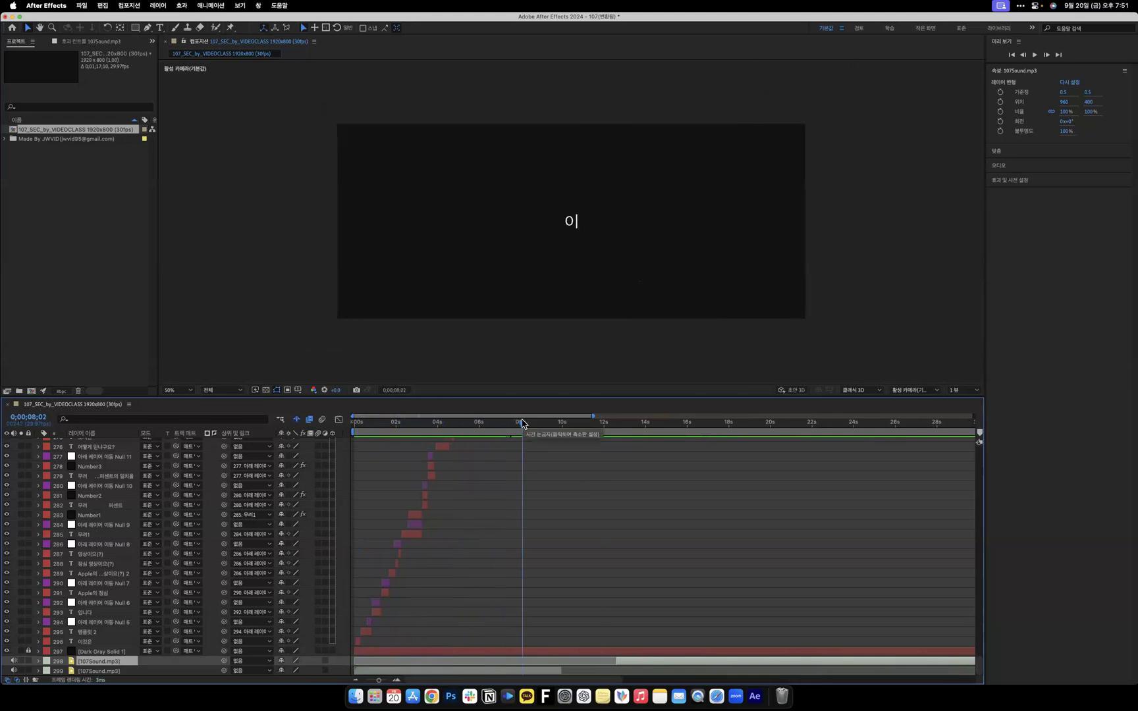
# Play the composition from the beginning to about 9 seconds, examining how the staggered text layers are timed.
pyautogui.moveTo(405, 421); pyautogui.dragTo(340, 431)
pyautogui.press('=')
pyautogui.press('space')
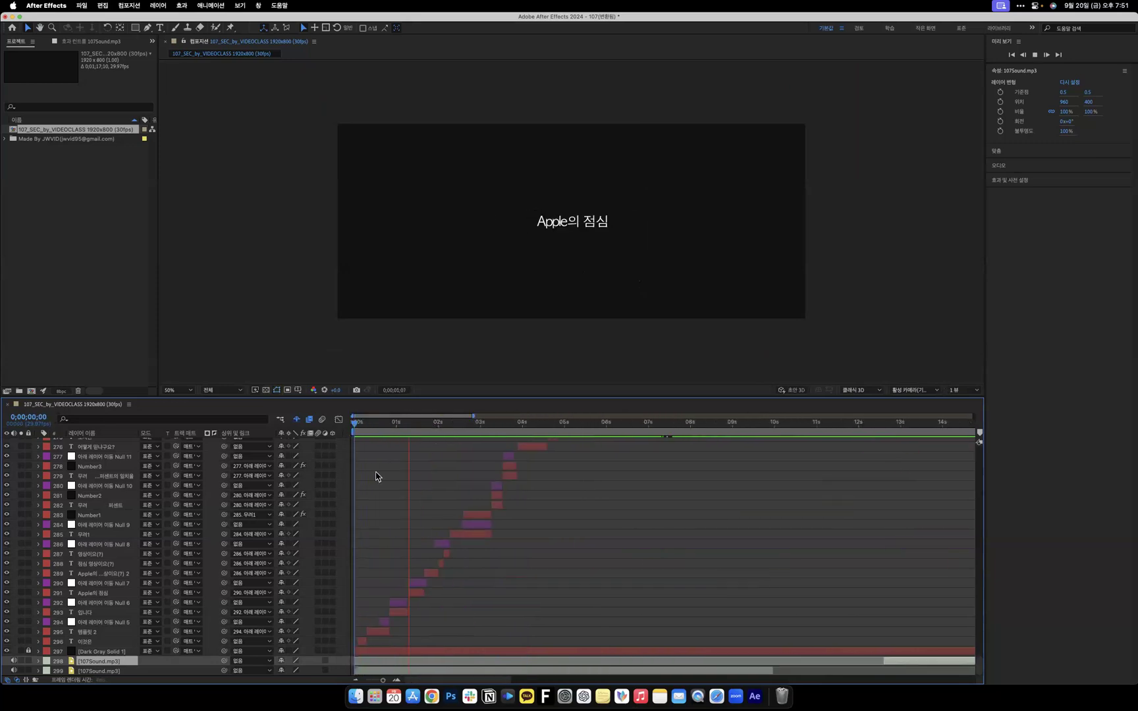
pyautogui.press('=')
pyautogui.press('space')
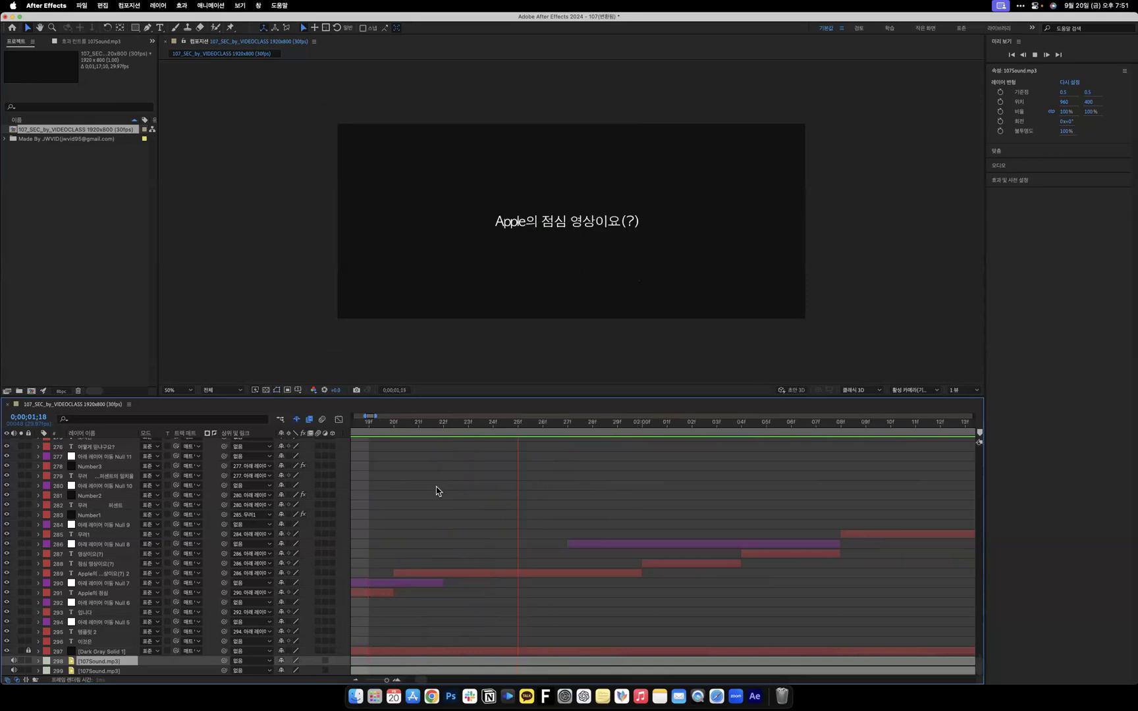
pyautogui.press('-')
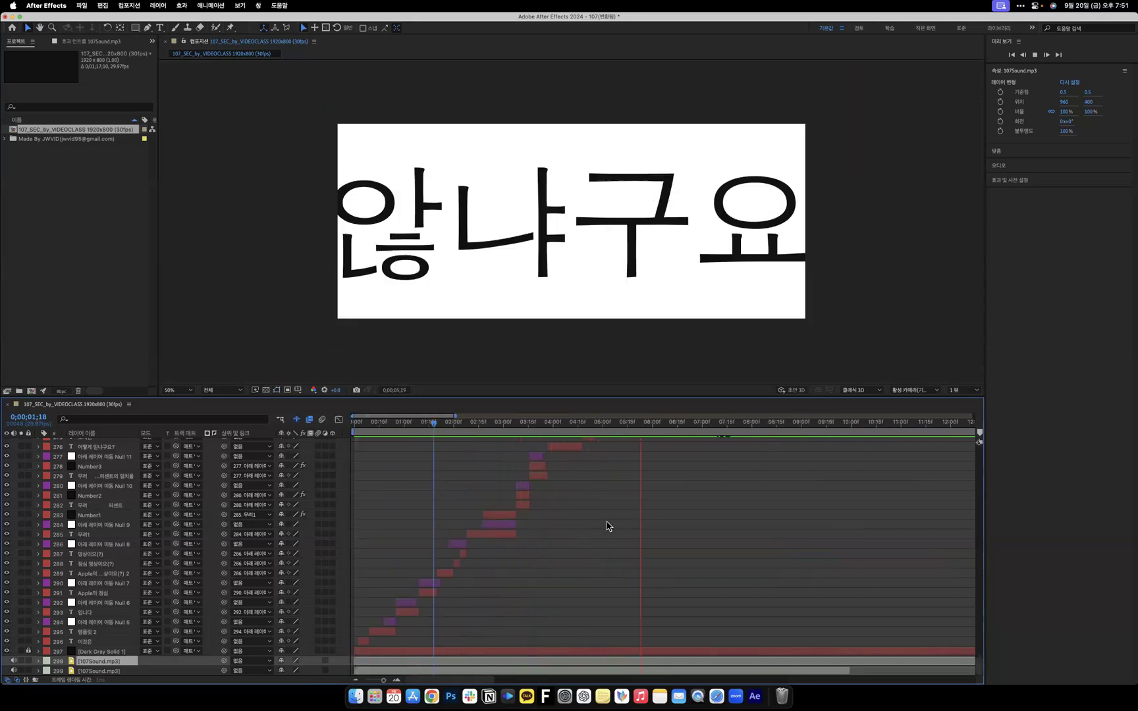
pyautogui.scroll(5, 607, 525)
pyautogui.scroll(6, 607, 525)
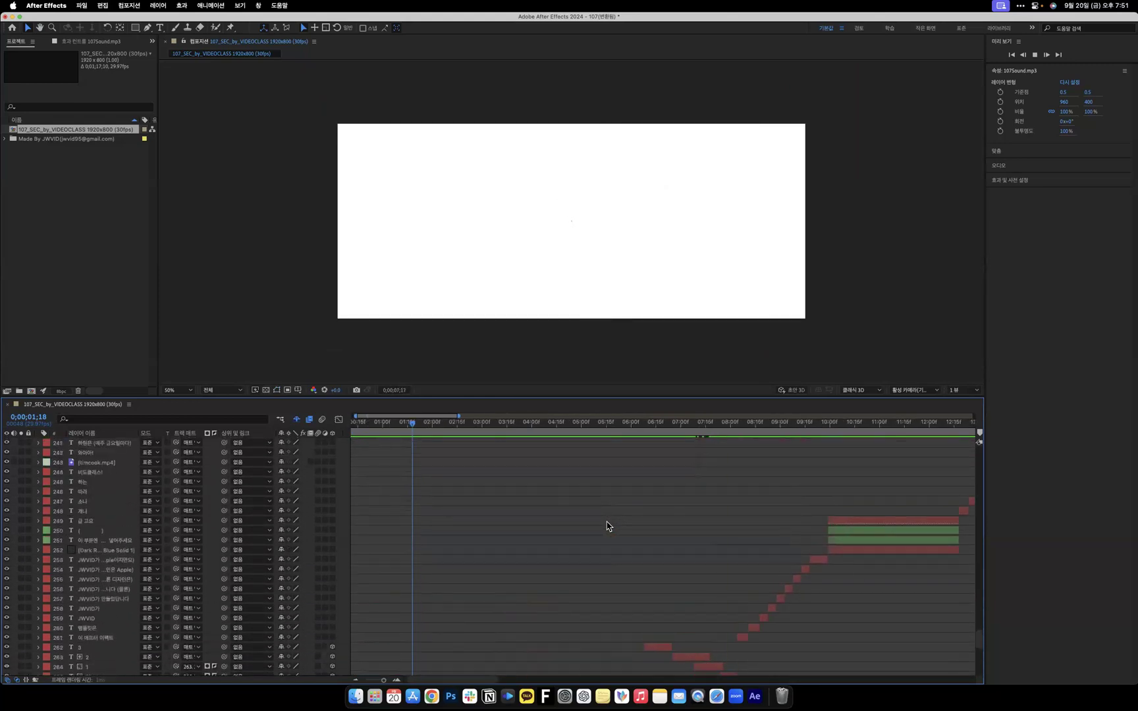
pyautogui.press('space')
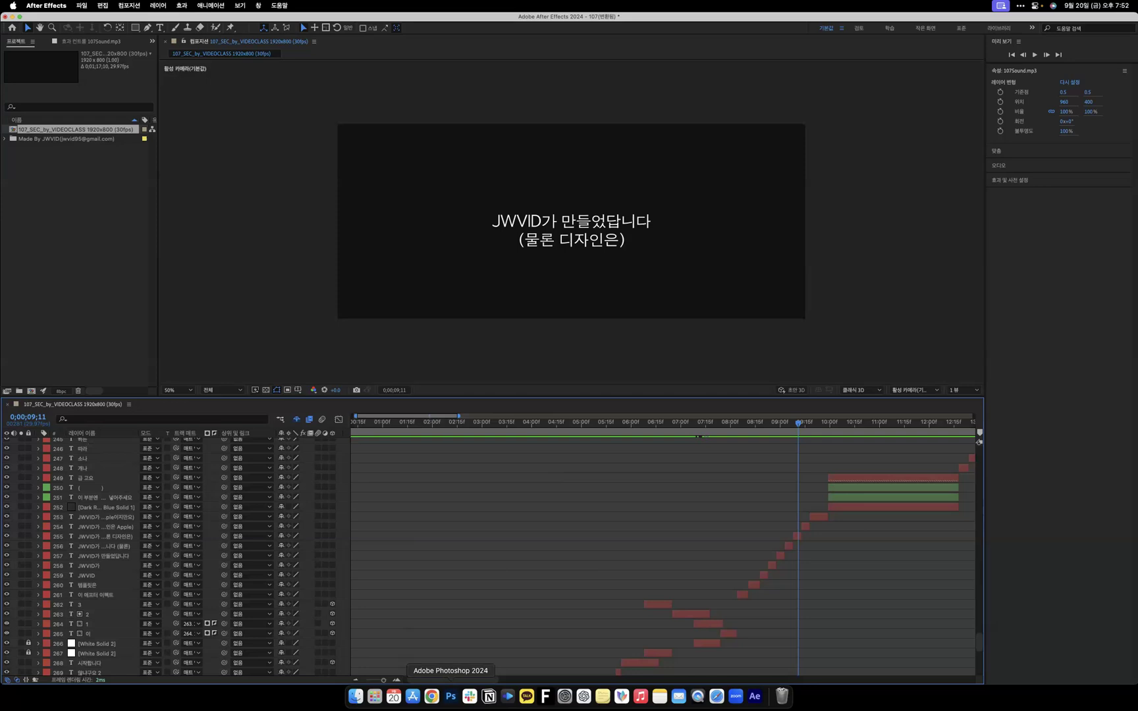
# Switch to Chrome, open YouTube and search for "프리미어 템플릿".
pyautogui.click(431, 696)
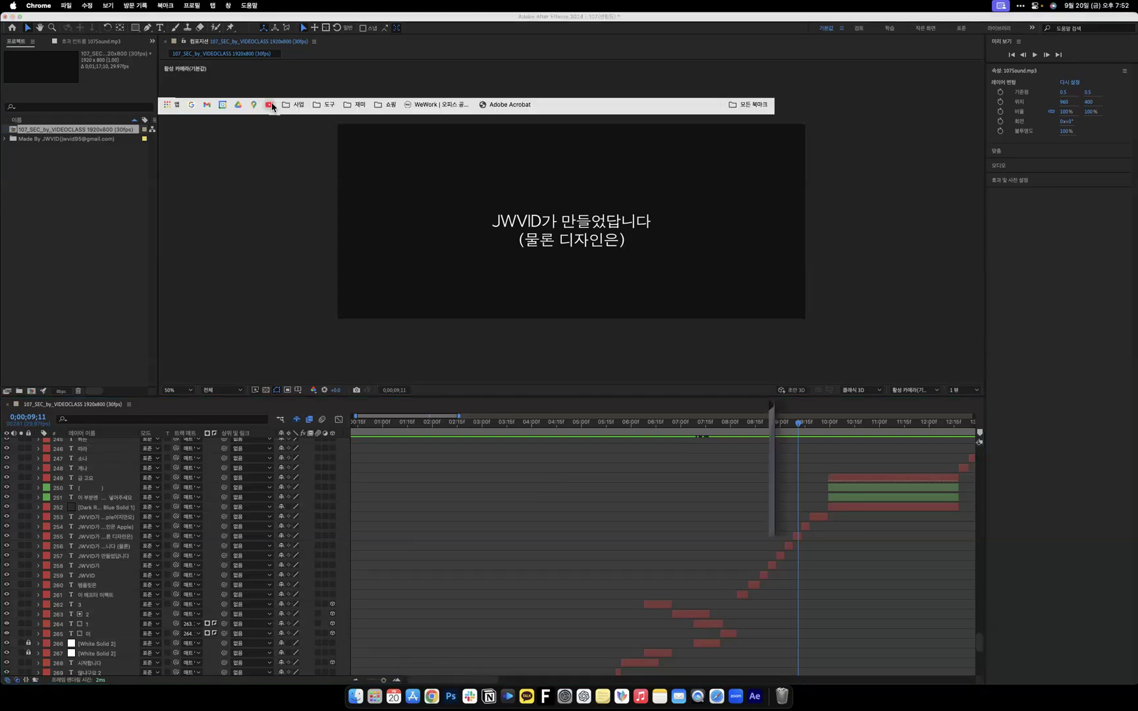
pyautogui.click(271, 105)
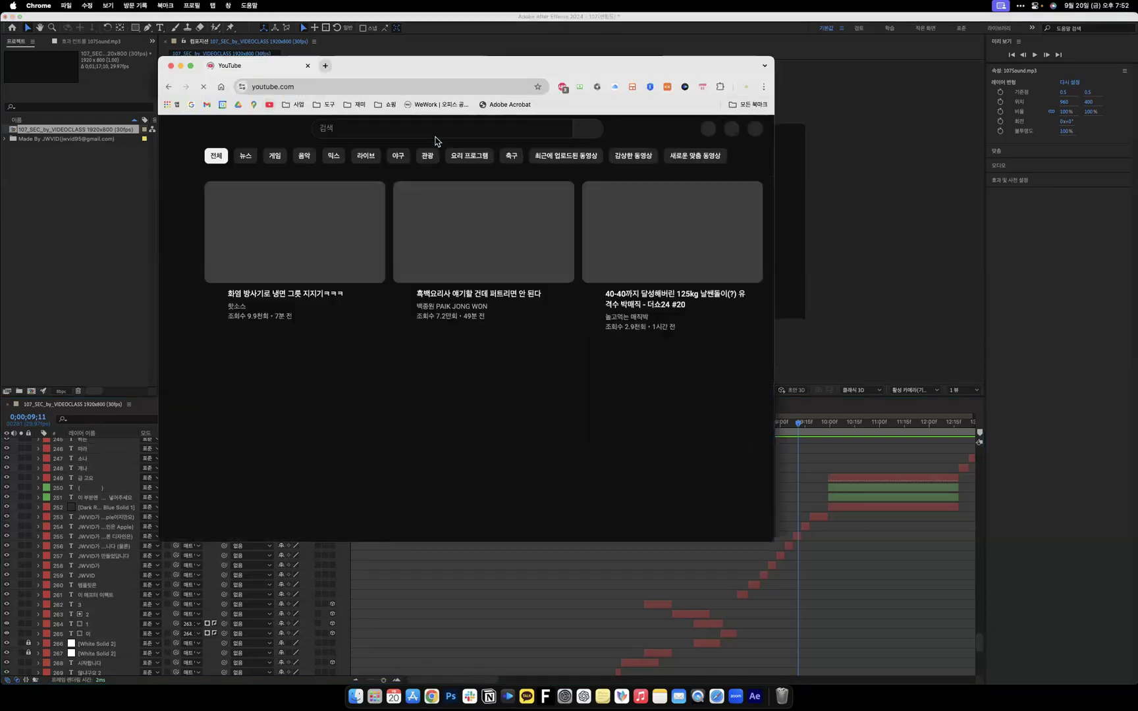
pyautogui.click(445, 128)
pyautogui.write('ㅍ')
pyautogui.write('리미어 템플릿')
pyautogui.press('Return')
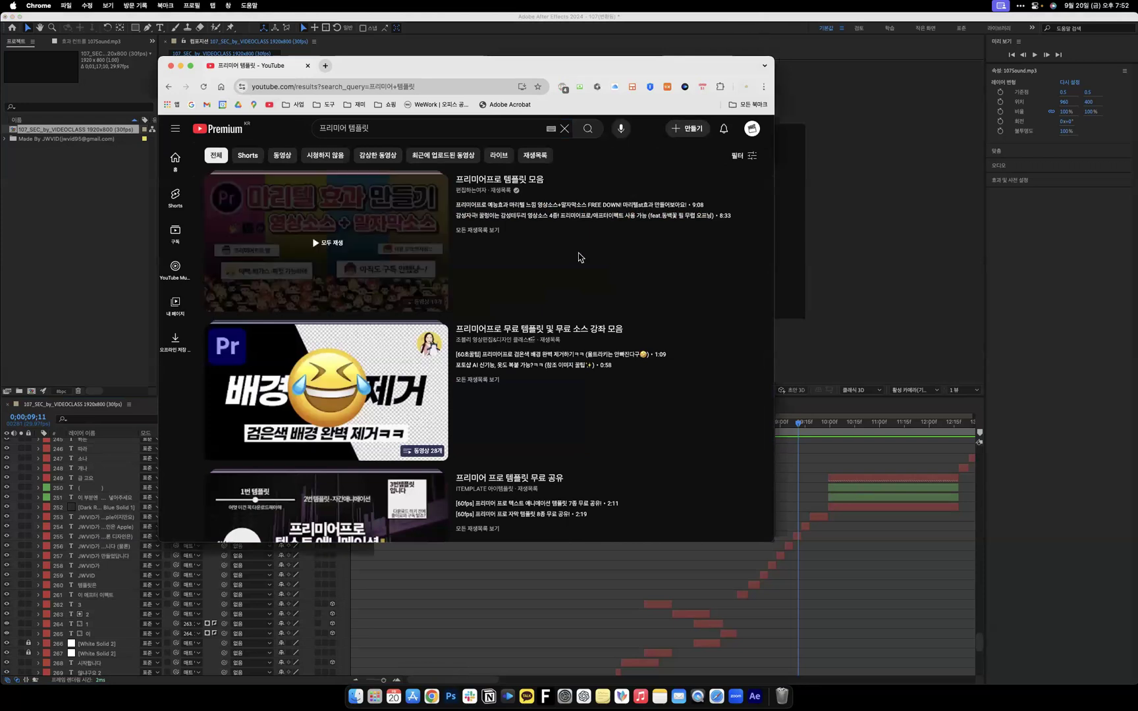
# Browse through the Premiere template videos in the YouTube results and return to After Effects.
pyautogui.scroll(-3, 622, 356)
pyautogui.scroll(-10, 462, 453)
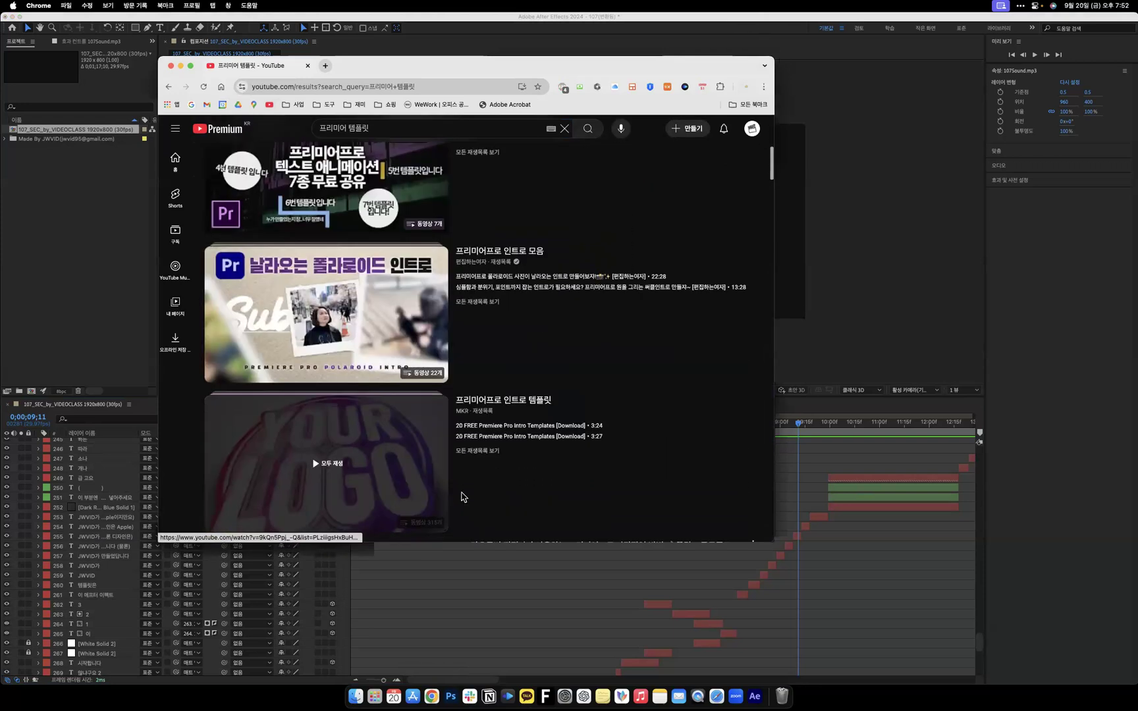
pyautogui.scroll(-10, 463, 356)
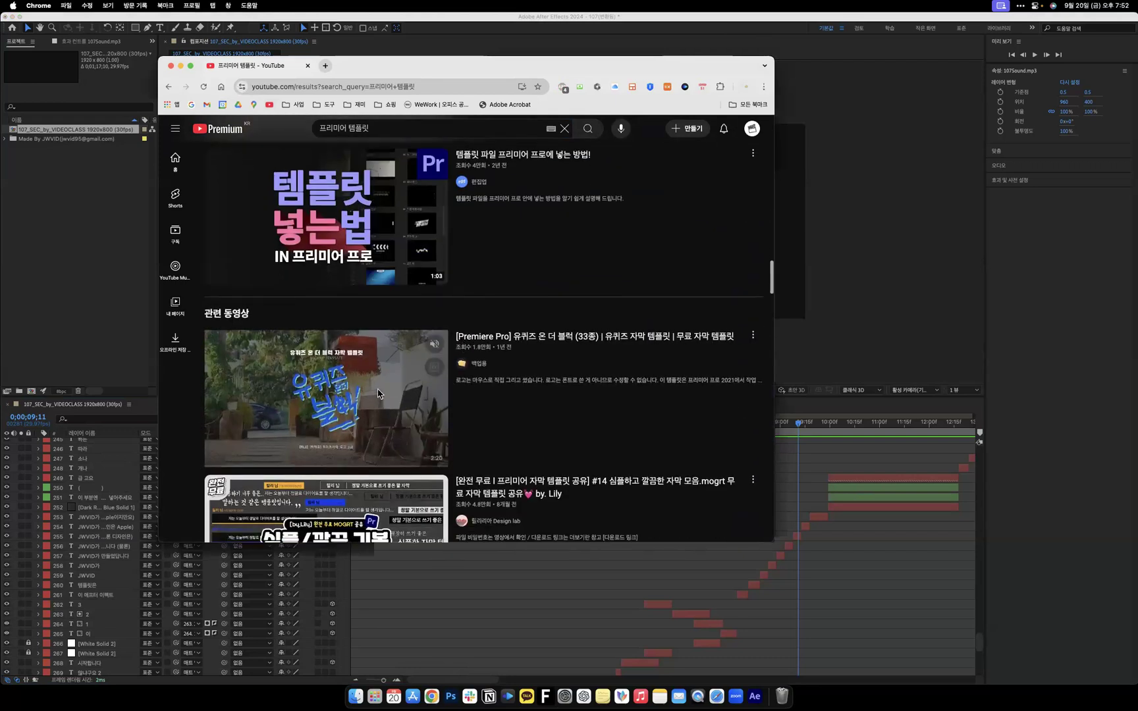
pyautogui.scroll(-4, 520, 279)
pyautogui.click(512, 614)
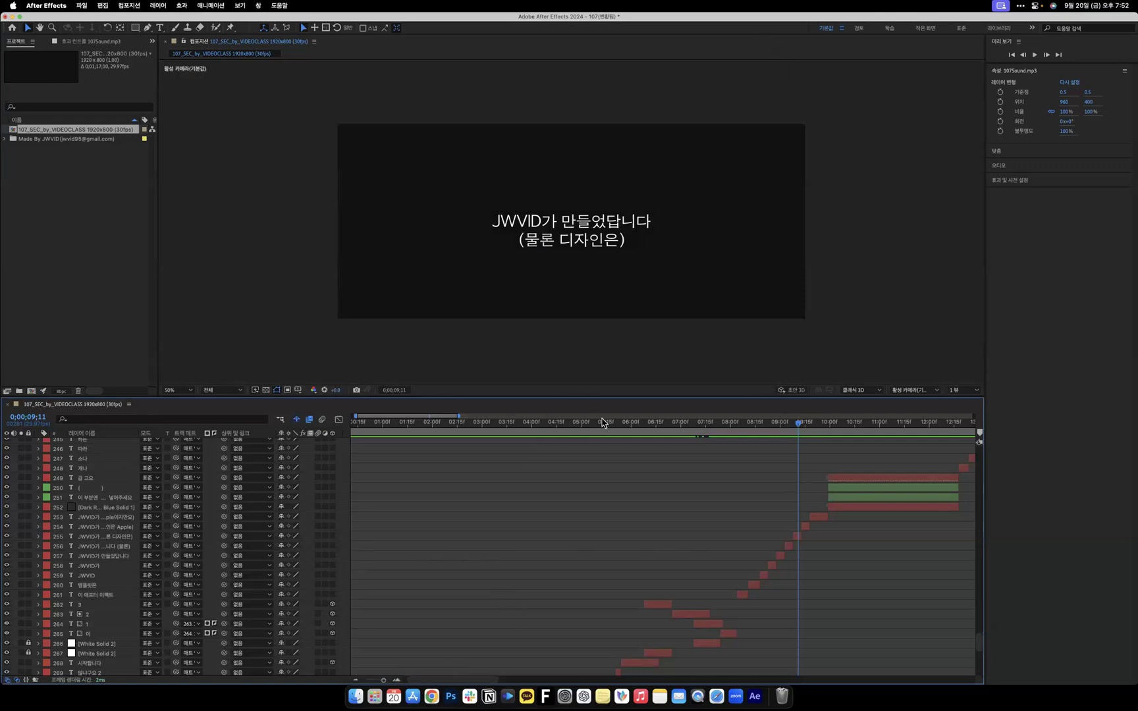
# Return the playhead to the start and briefly replay the template with its earliest text layers in view.
pyautogui.moveTo(601, 425); pyautogui.dragTo(336, 416)
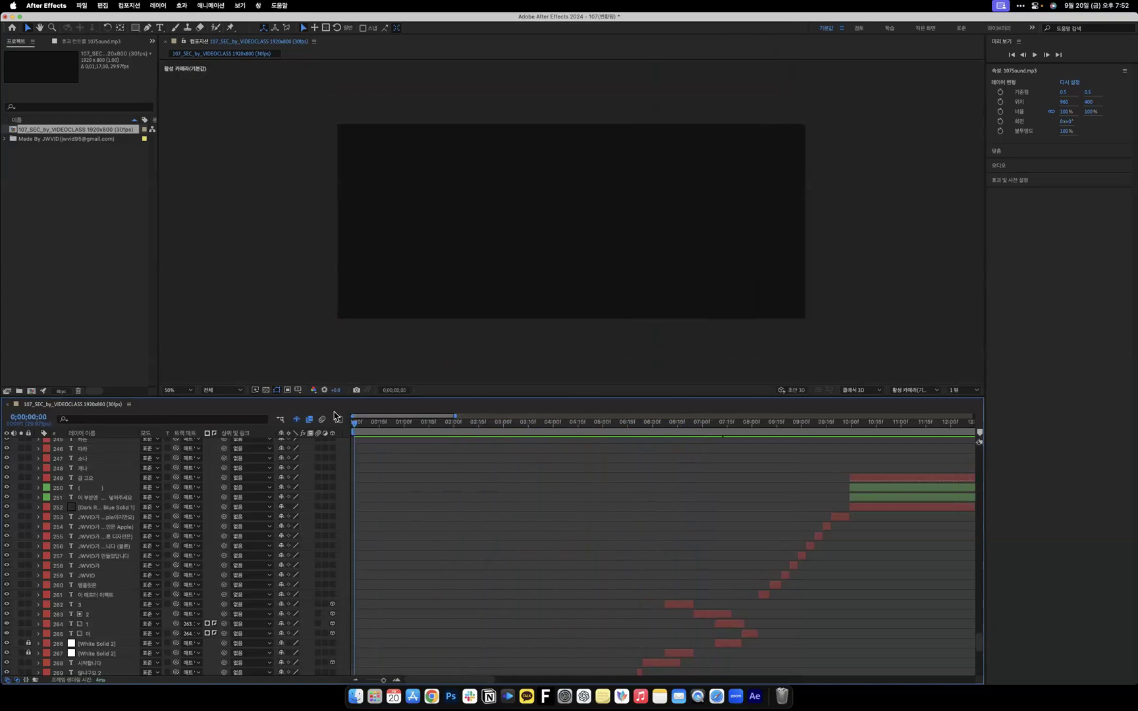
pyautogui.scroll(-10, 393, 527)
pyautogui.press('space')
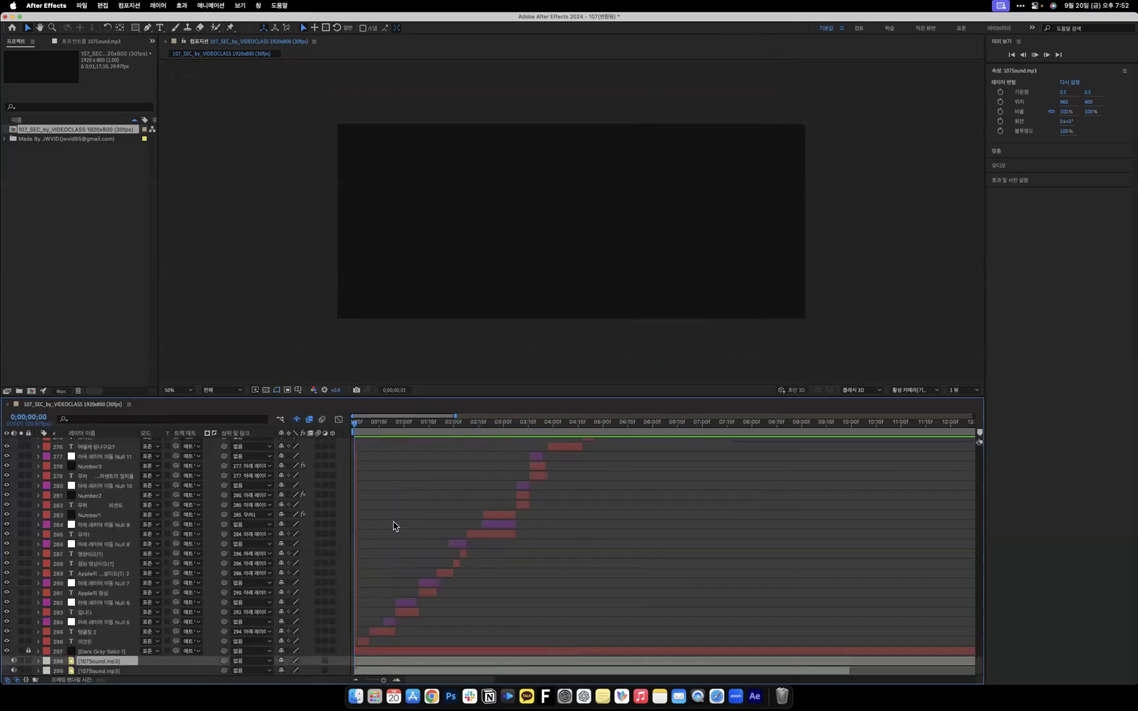
pyautogui.press('space')
# At 0;00;02;22, change the text of the 무려1 layer to "무려!!!".
pyautogui.moveTo(480, 429); pyautogui.dragTo(491, 432)
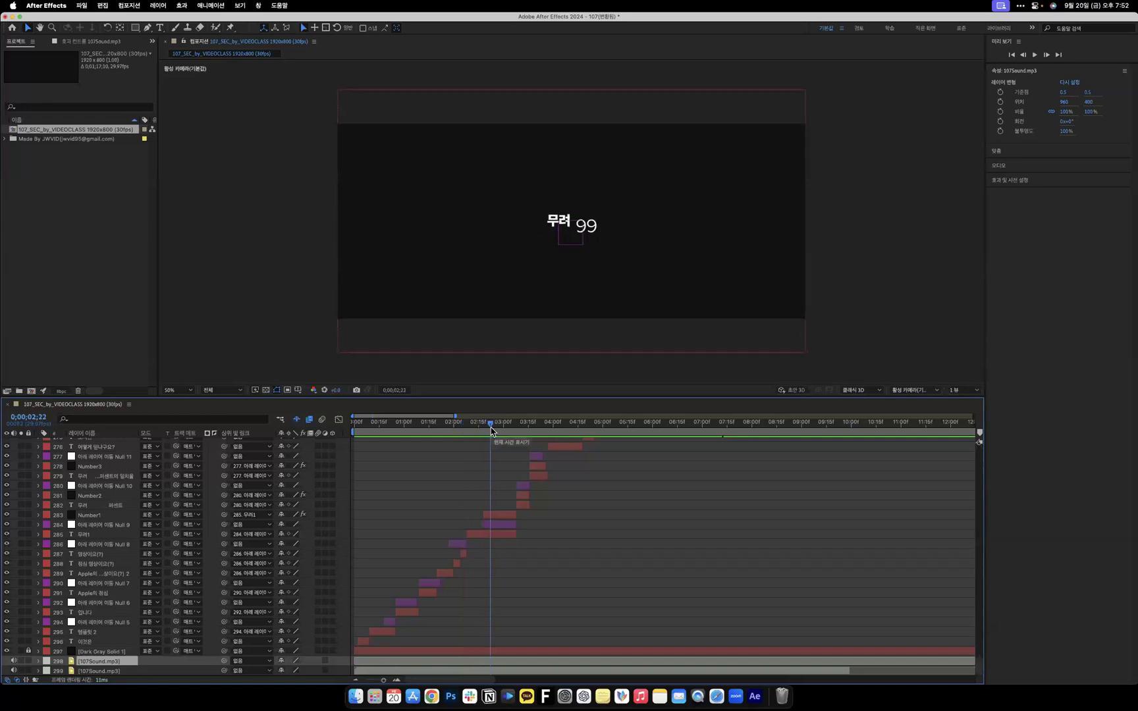
pyautogui.click(125, 537)
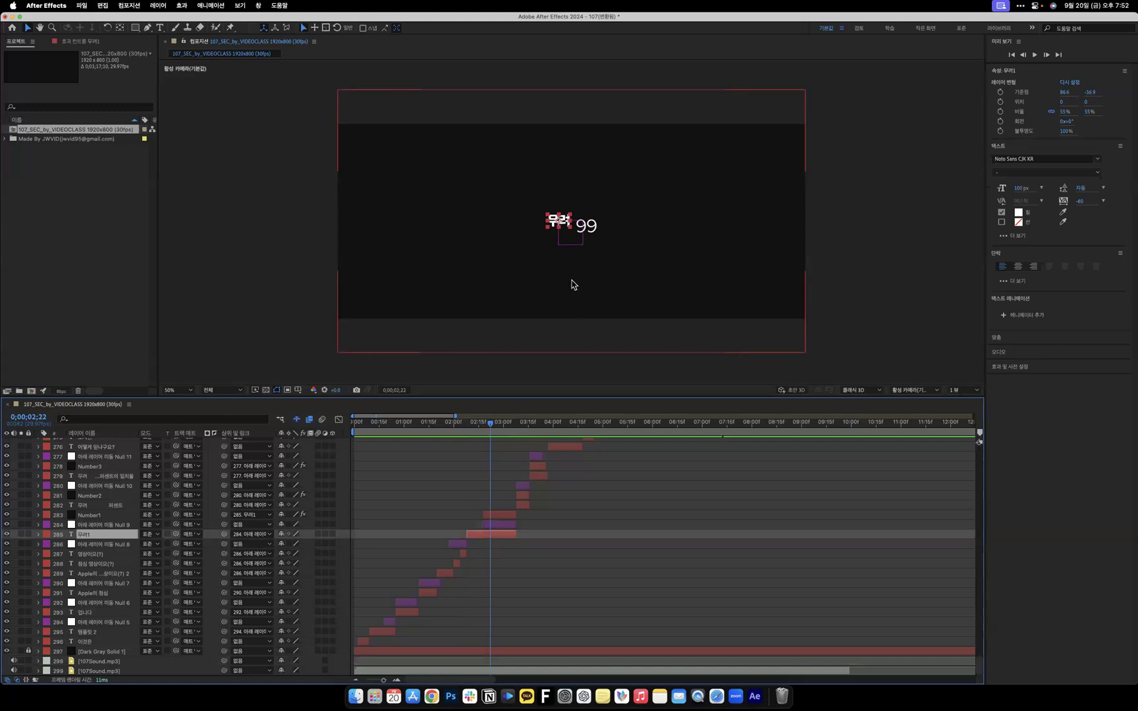
pyautogui.doubleClick(553, 224)
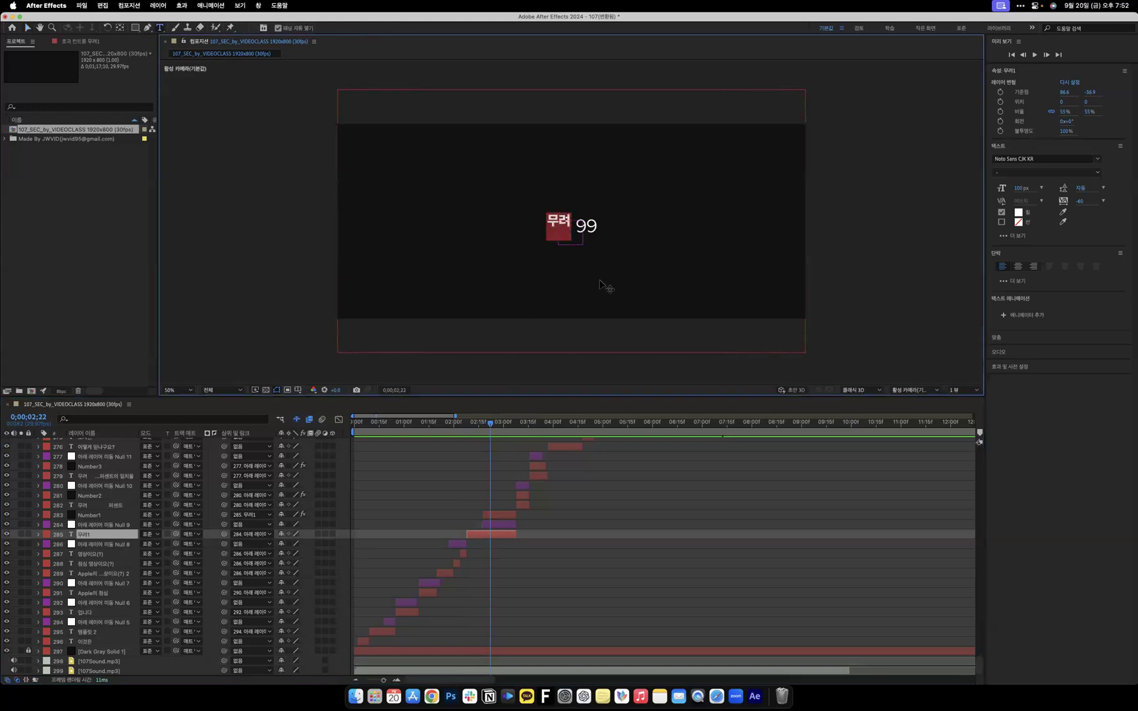
pyautogui.write('ㅁㅜ려!!!')
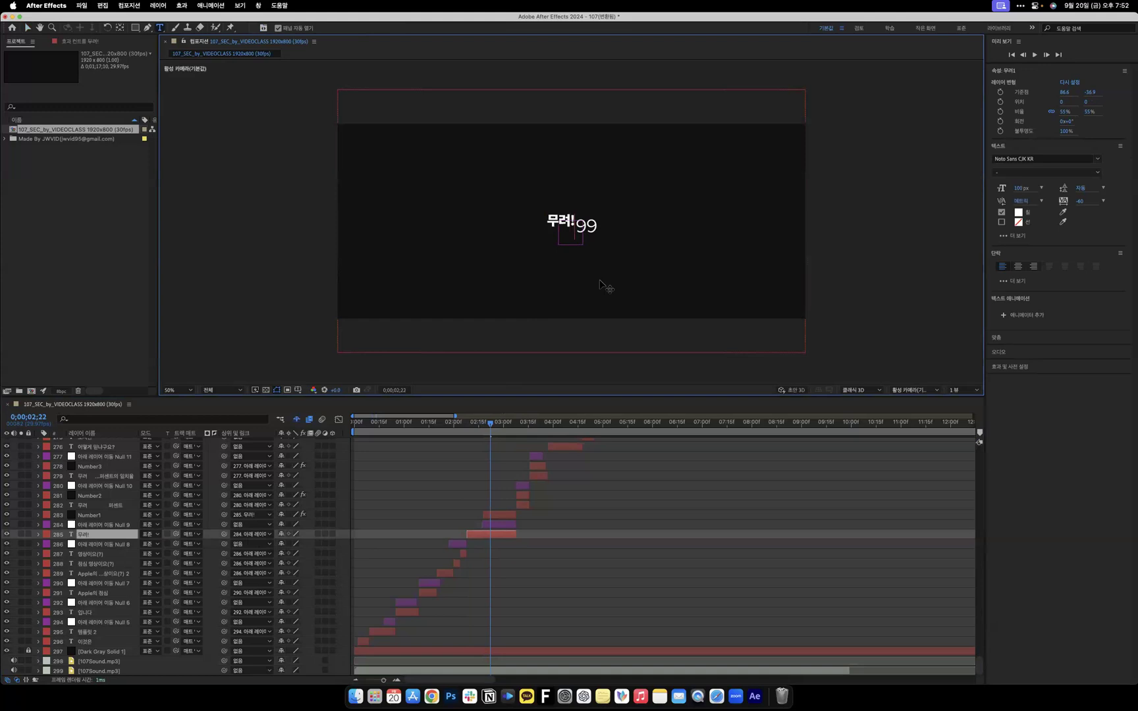
# Replace the edited text with "무려" and finish editing that text layer.
pyautogui.press('BackSpace')
pyautogui.press('BackSpace')
pyautogui.press('BackSpace')
pyautogui.press('BackSpace')
pyautogui.press('BackSpace')
pyautogui.write('무려')
pyautogui.click(460, 471)
# Scrub the playhead to 0;00;05;08 and look through the template's layer stack and the further stretch of the timeline.
pyautogui.moveTo(473, 428); pyautogui.dragTo(616, 518)
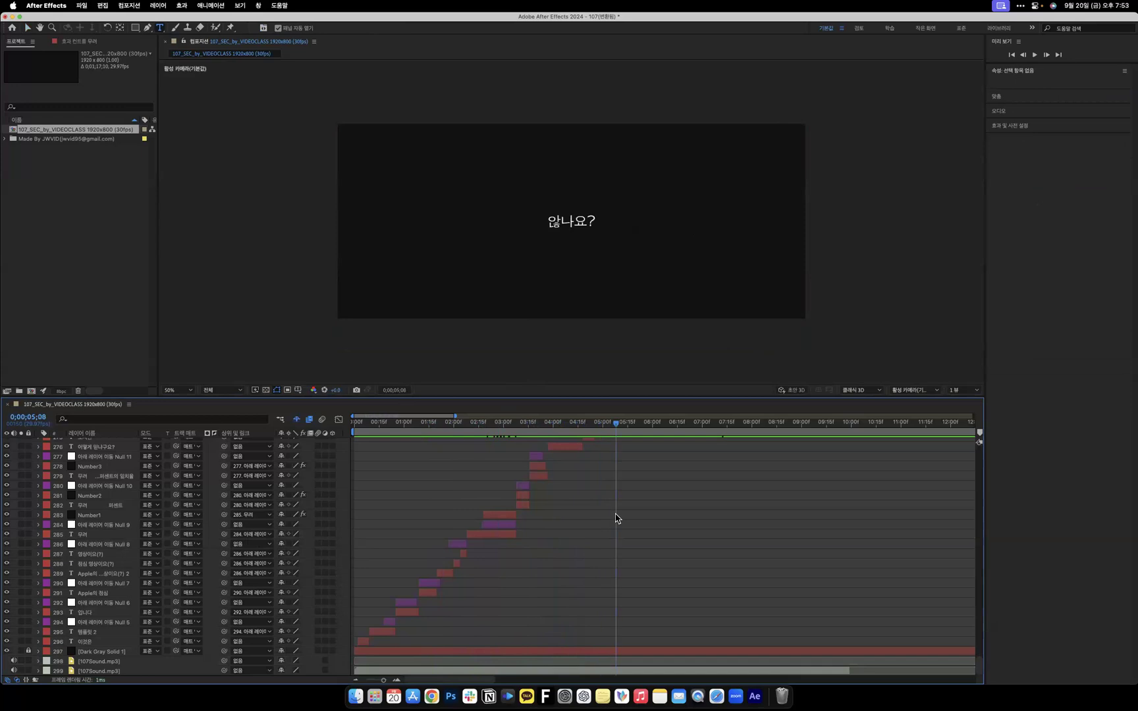
pyautogui.scroll(5, 615, 518)
pyautogui.scroll(-5, 616, 519)
pyautogui.hscroll(10, 616, 518)
pyautogui.scroll(1, 615, 518)
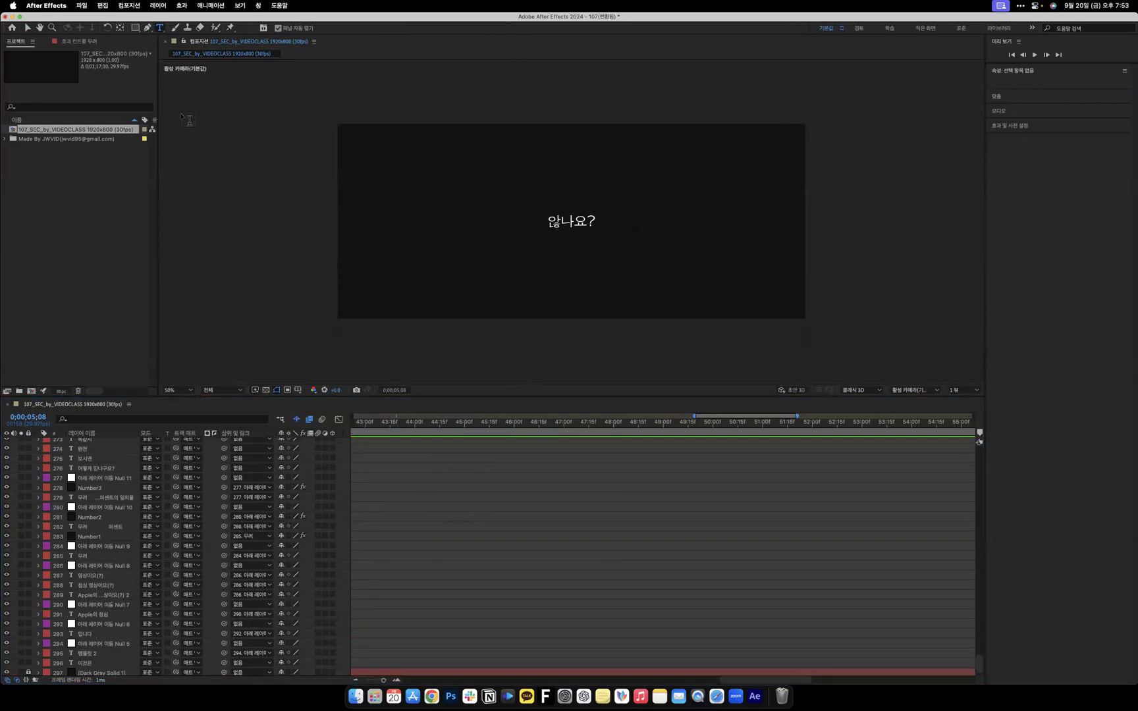
# Enlarge the timeline panel over the composition view and play the template onward from 0;00;05;08.
pyautogui.click(447, 442)
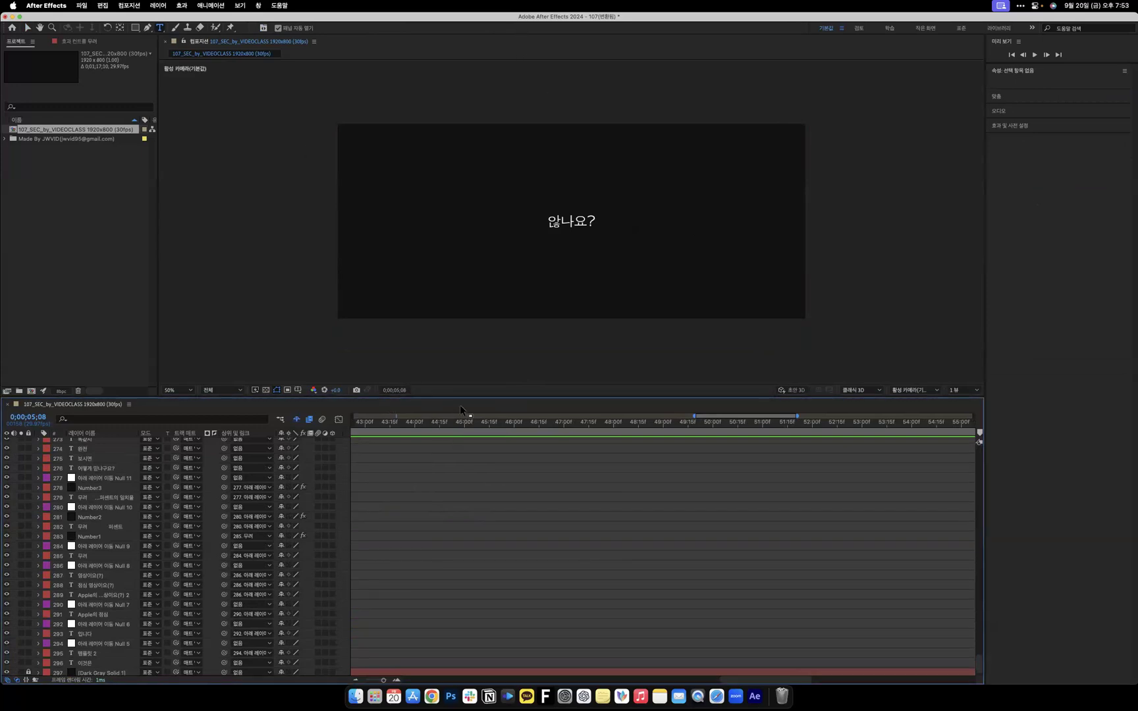
pyautogui.moveTo(470, 395); pyautogui.dragTo(472, 271)
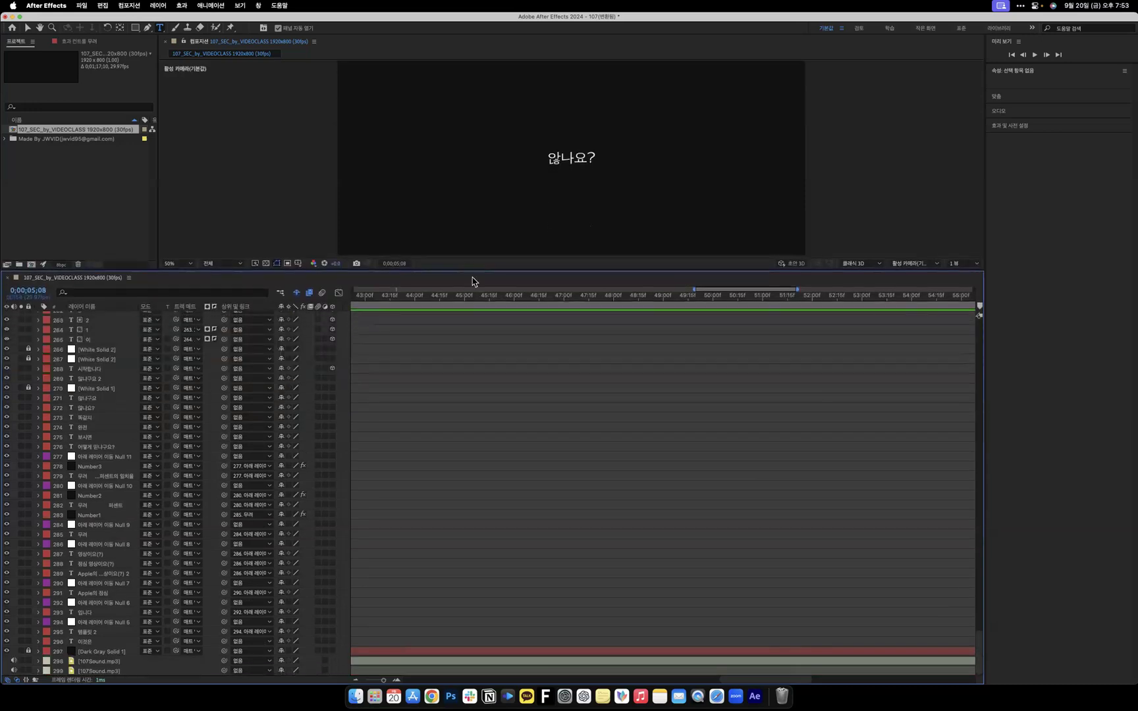
pyautogui.scroll(-5, 472, 282)
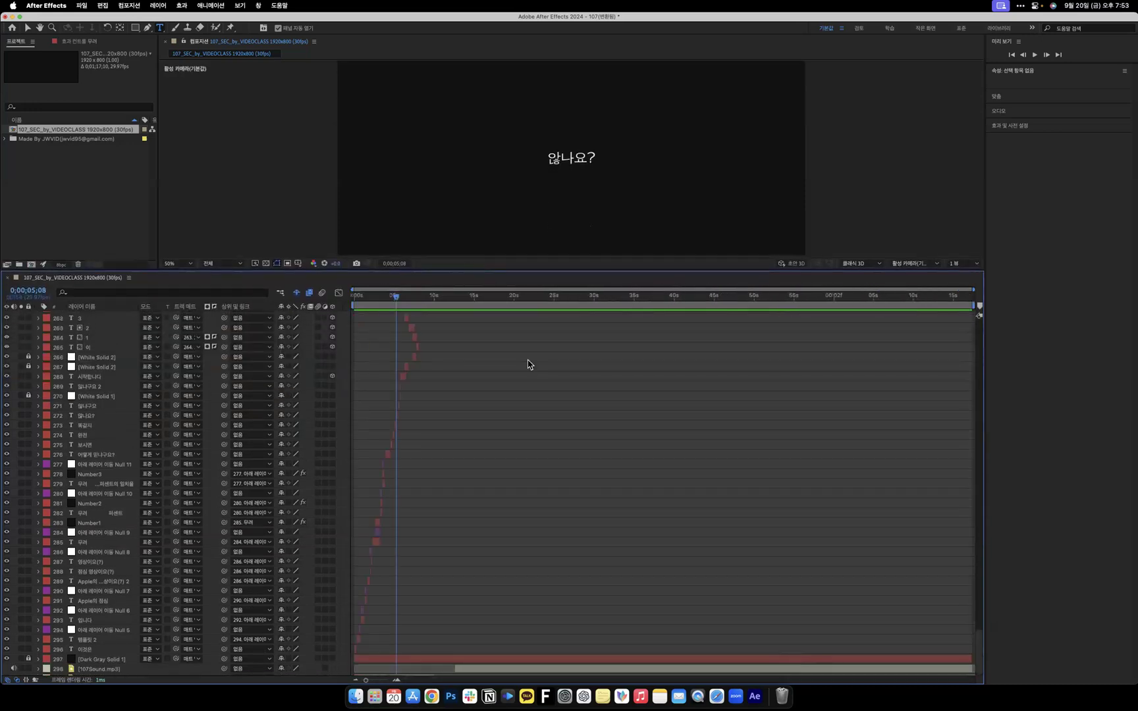
pyautogui.press('space')
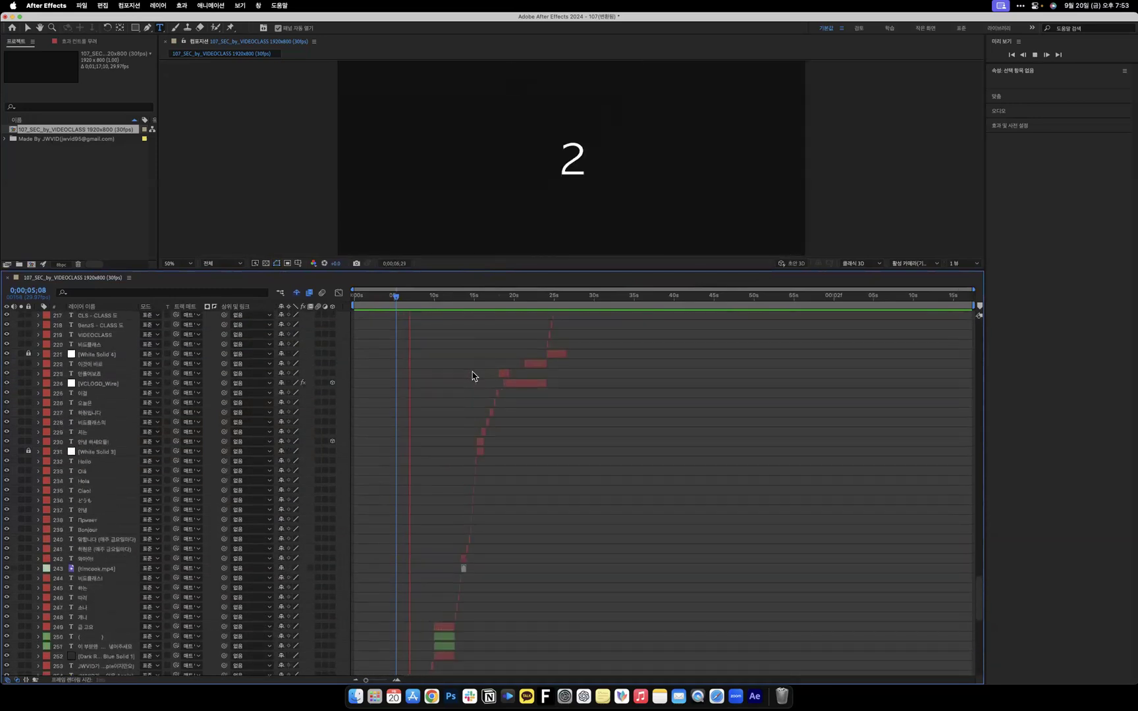
pyautogui.press('space')
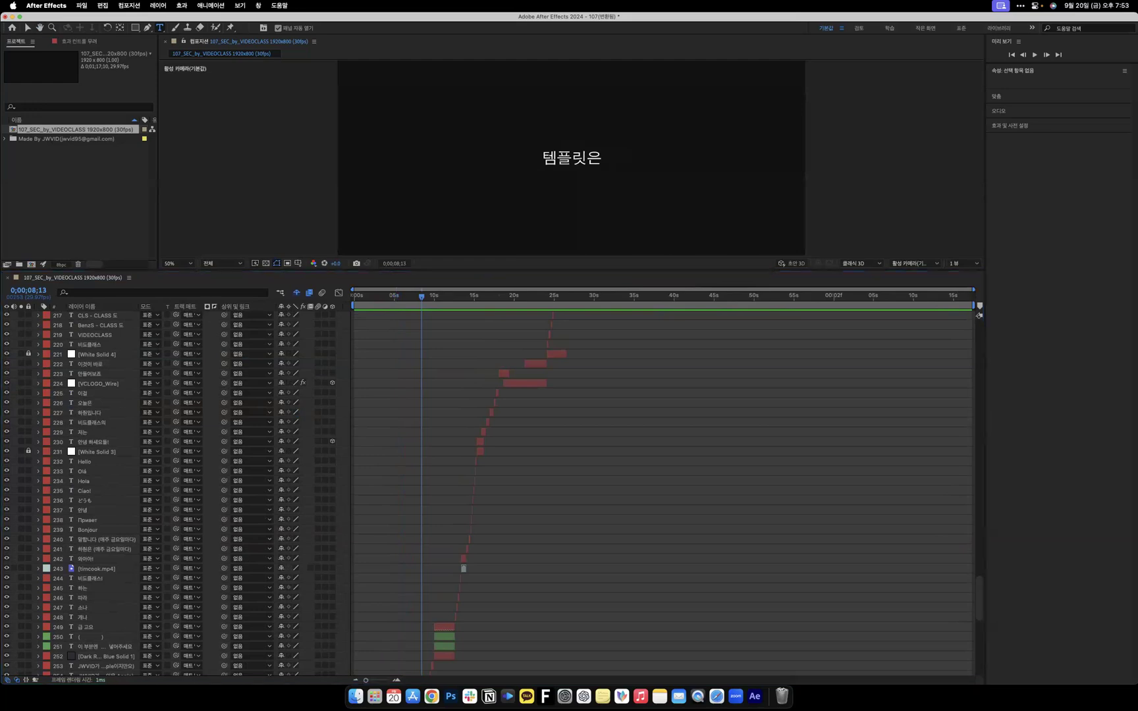
# Play the template from 0;00;15;13, and scrub the playhead to 0;00;24;15 to examine the text layers around that time.
pyautogui.click(477, 306)
pyautogui.press('space')
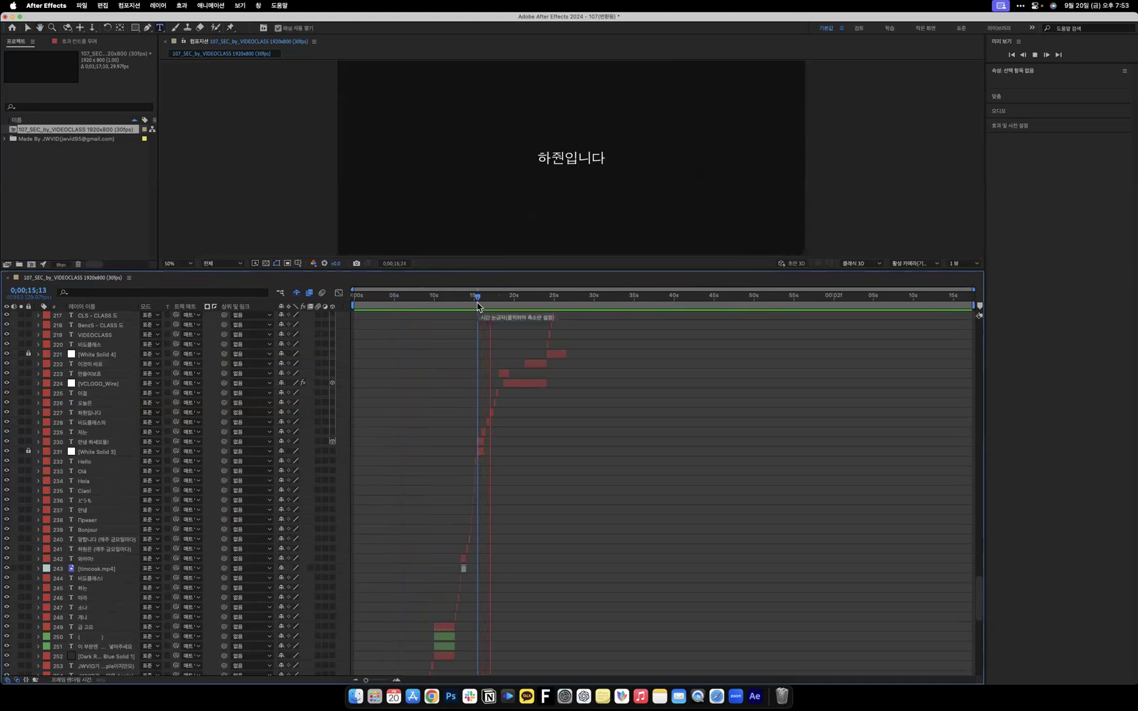
pyautogui.press('space')
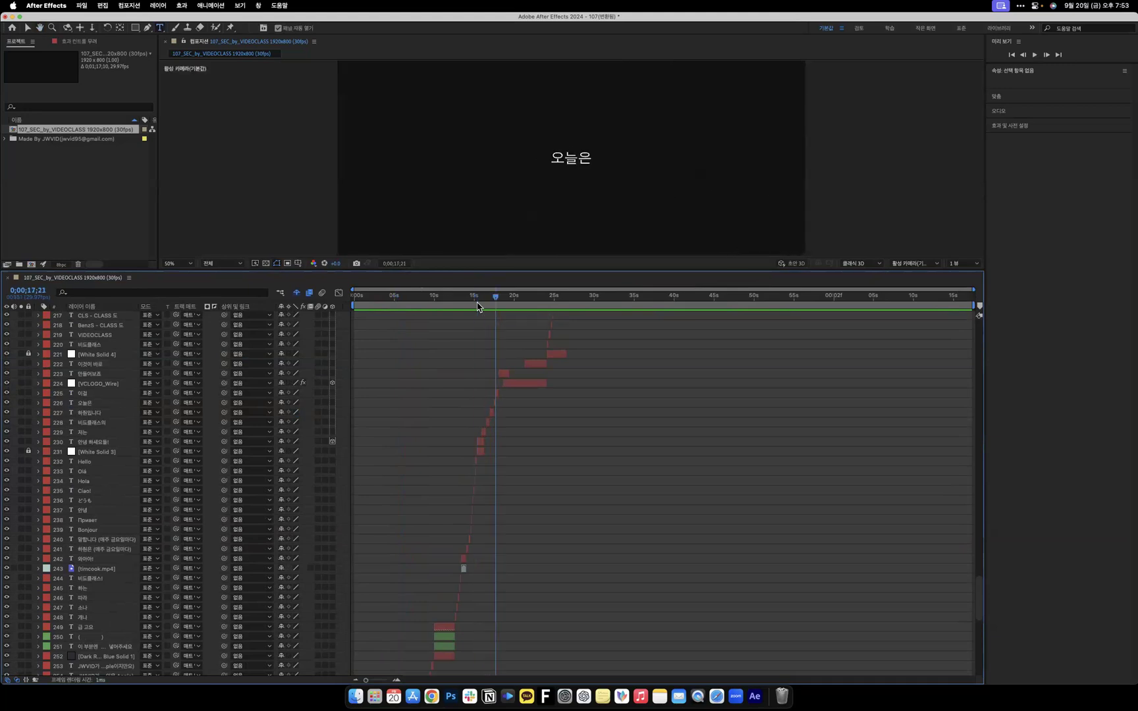
pyautogui.moveTo(485, 307); pyautogui.dragTo(552, 307)
pyautogui.scroll(10, 557, 355)
pyautogui.scroll(-6, 557, 355)
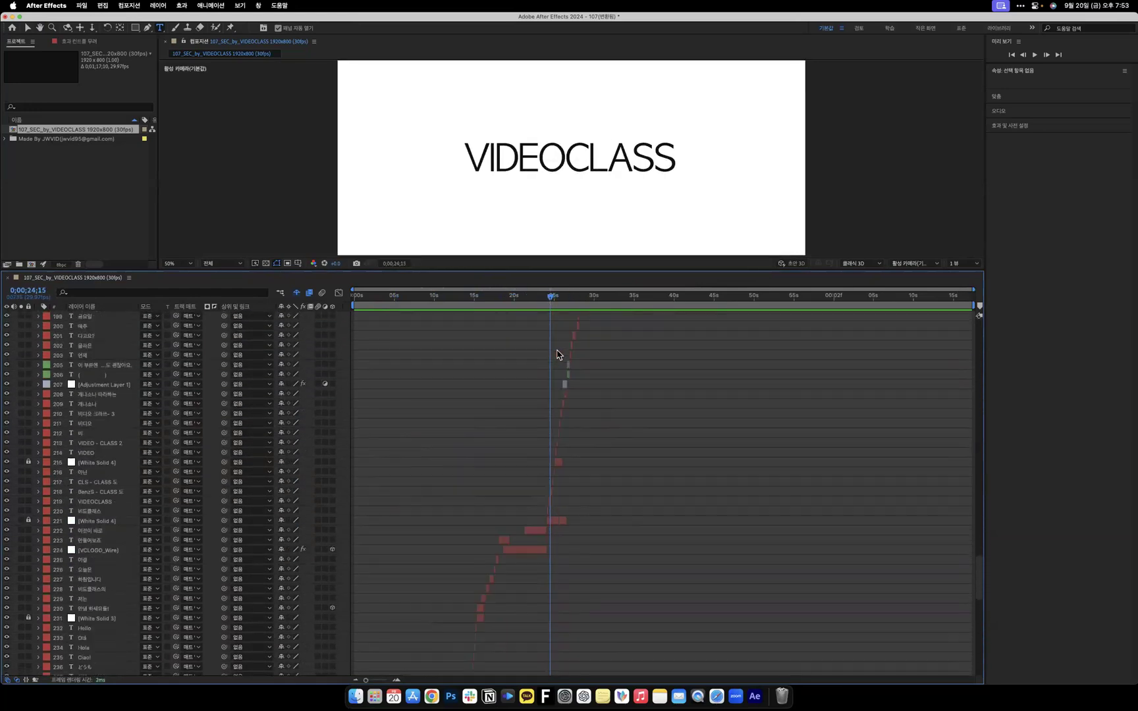
pyautogui.scroll(10, 546, 454)
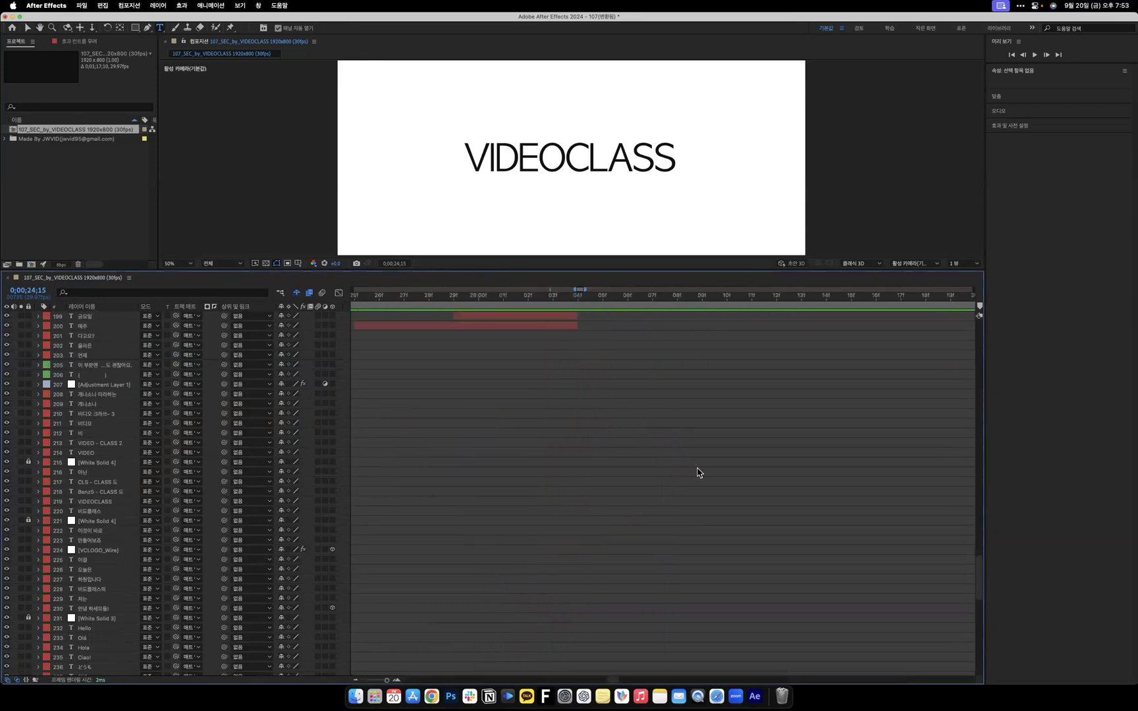
pyautogui.scroll(-8, 699, 473)
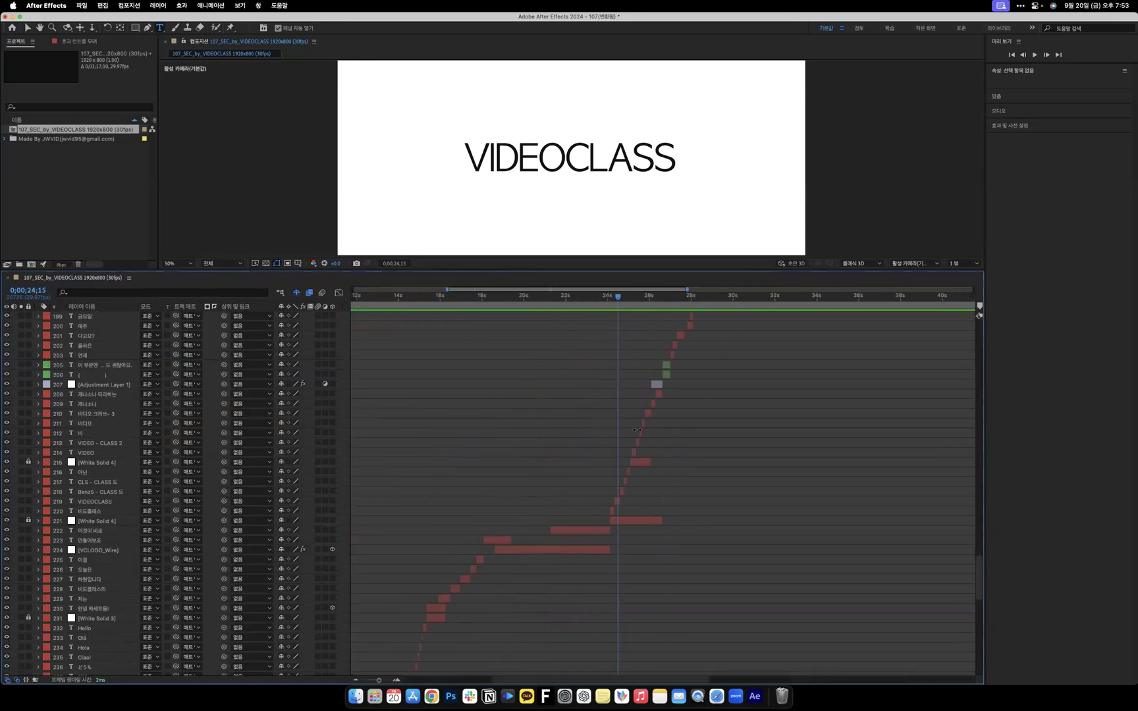
# At 0;00;26;22, try deleting the two green-labelled text layers above Adjustment Layer 1, and undo the deletion.
pyautogui.moveTo(643, 319); pyautogui.dragTo(664, 312)
pyautogui.click(122, 374)
pyautogui.click(122, 367)
pyautogui.keyDown('shift'); pyautogui.click(122, 374); pyautogui.keyUp('shift')
pyautogui.press('Delete')
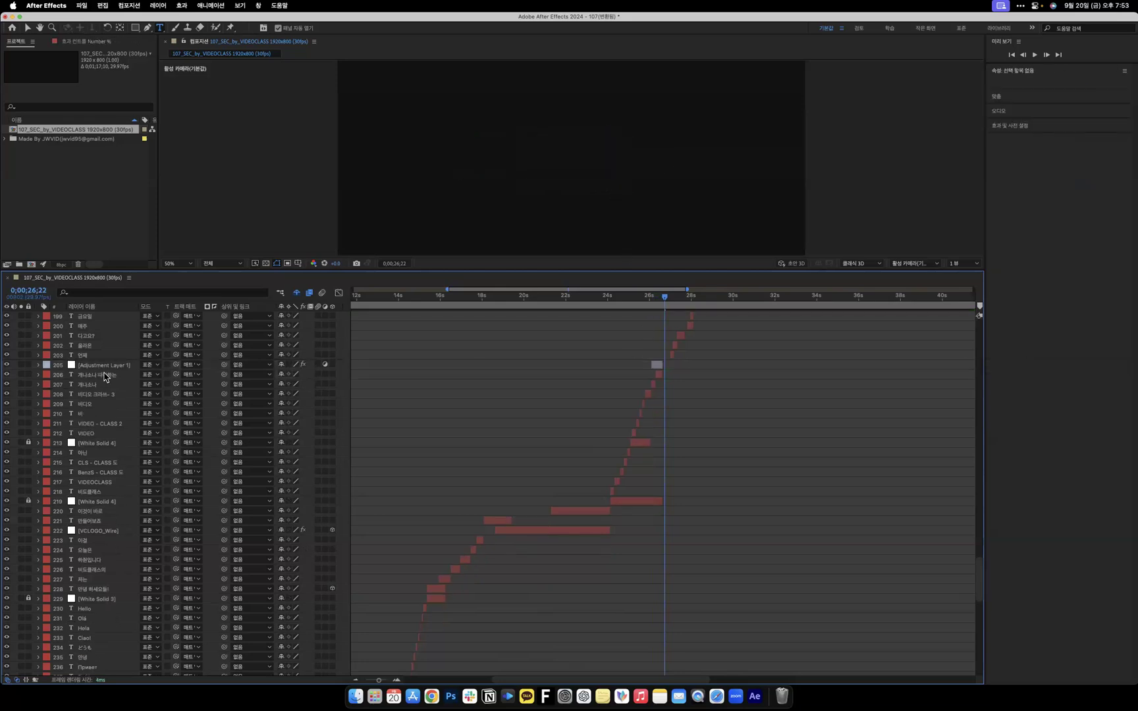
pyautogui.press('super+z')
# Scrub the playhead through 0;00;39;19 to 0;00;55;15 and look over the template's layers along that stretch.
pyautogui.scroll(10, 454, 462)
pyautogui.moveTo(704, 307); pyautogui.dragTo(935, 321)
pyautogui.scroll(10, 935, 323)
pyautogui.hscroll(10, 935, 322)
pyautogui.hscroll(-8, 937, 325)
pyautogui.scroll(-3, 936, 326)
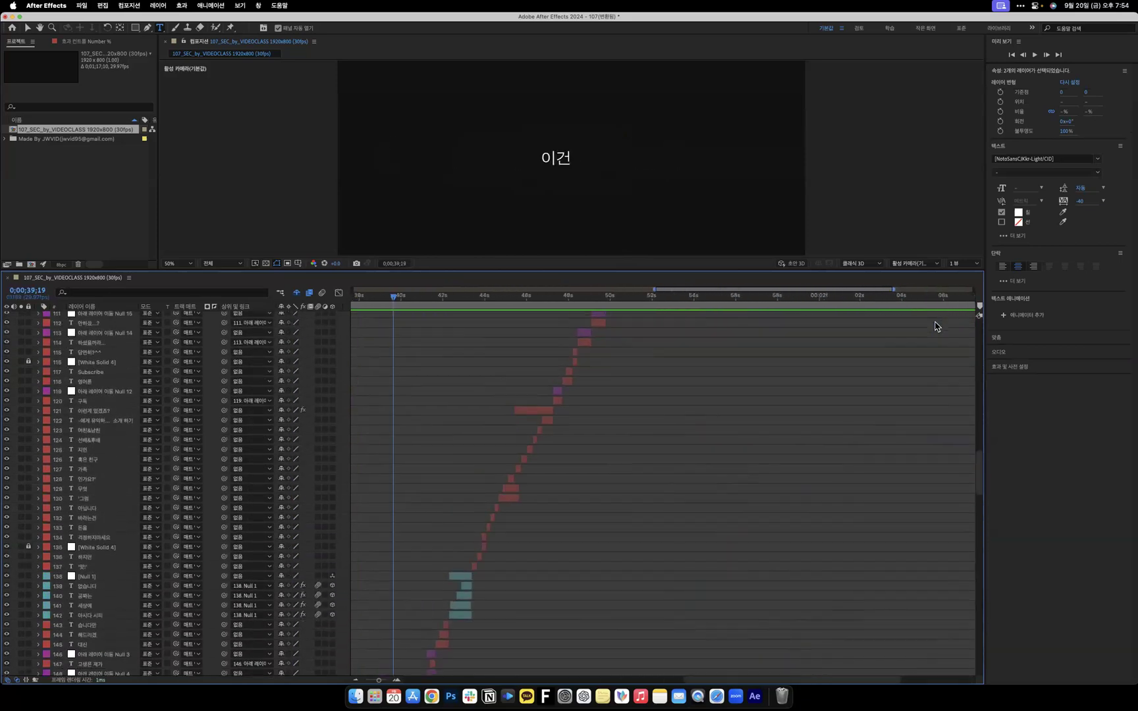
pyautogui.moveTo(474, 298); pyautogui.dragTo(775, 327)
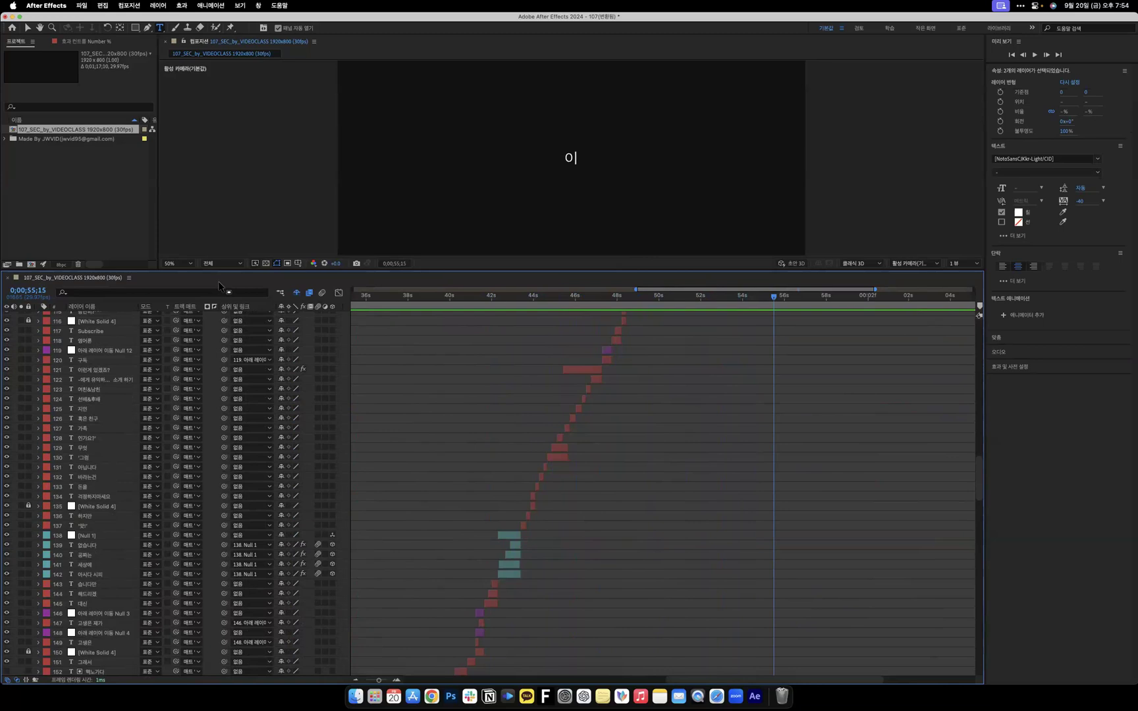
# Add the composition to the render queue and check its H.264 output module settings without changing them.
pyautogui.click(81, 5)
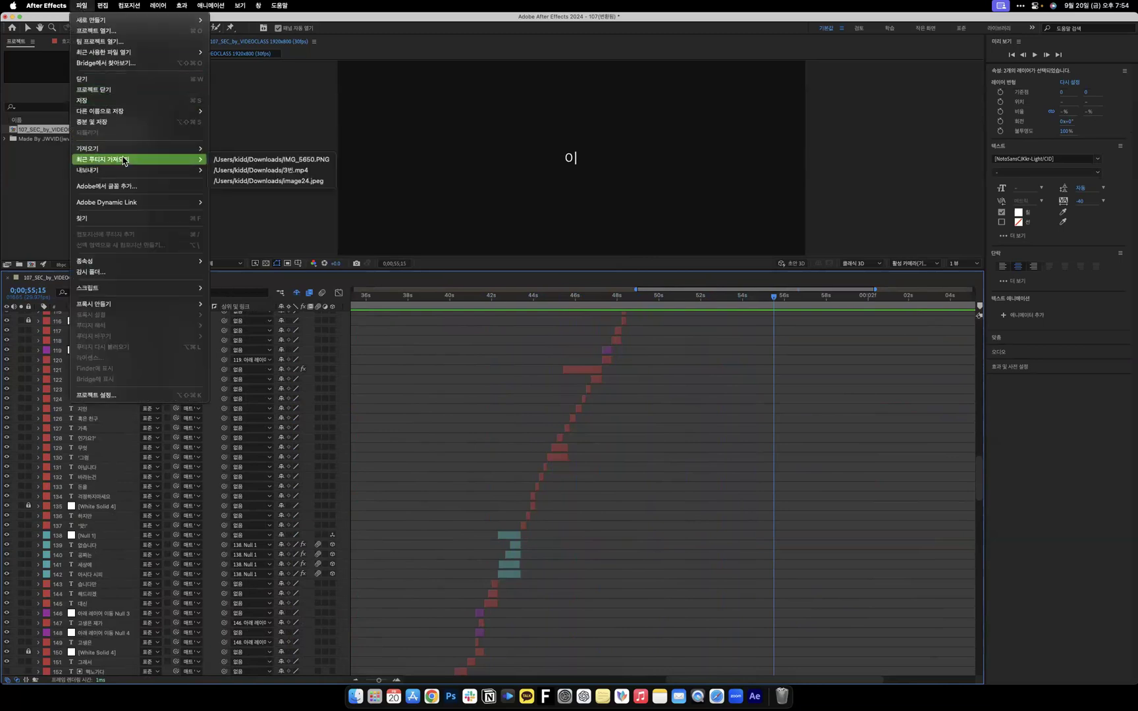
pyautogui.moveTo(133, 152)
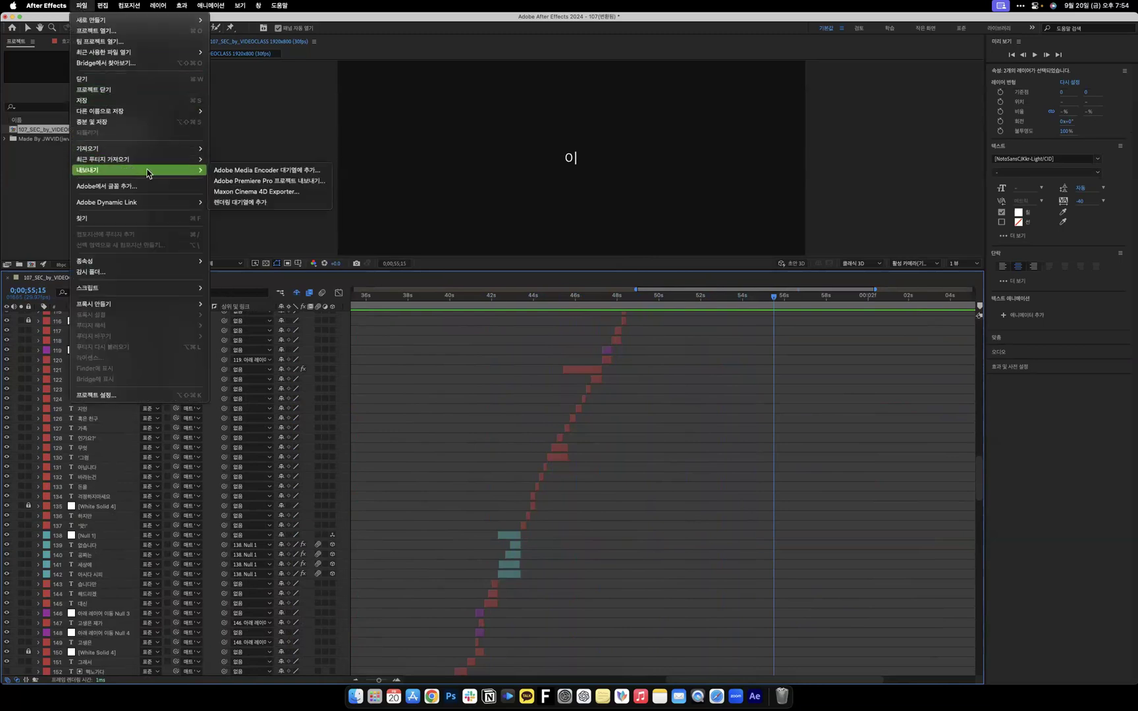
pyautogui.click(238, 202)
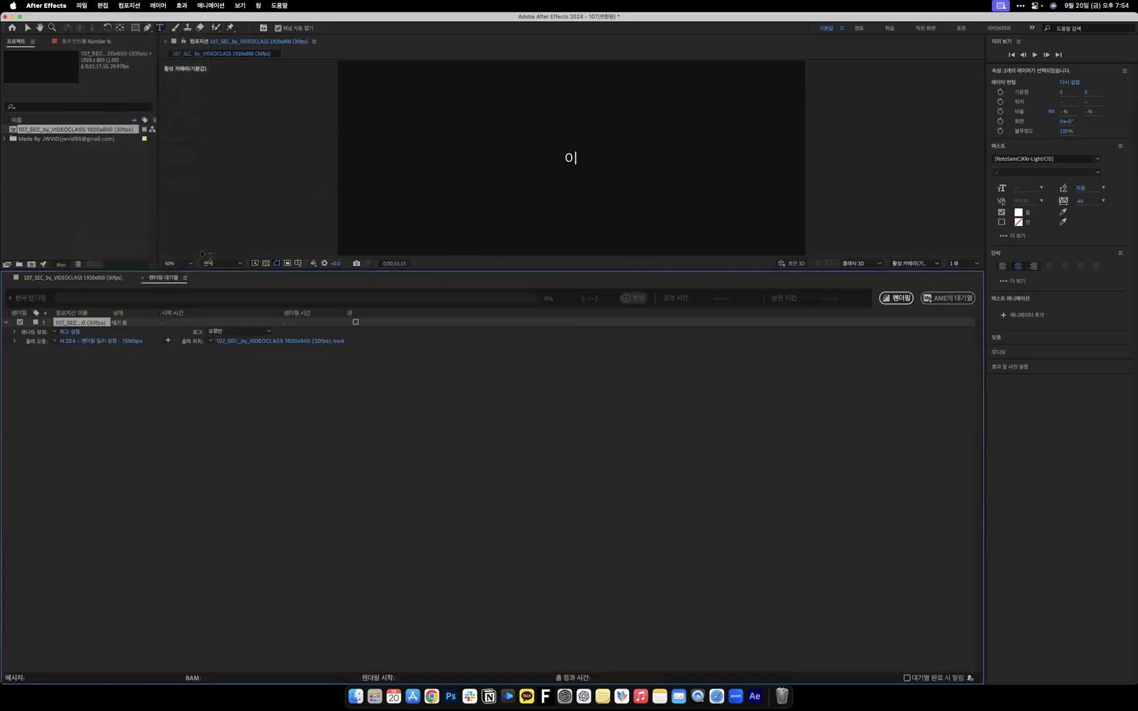
pyautogui.click(116, 341)
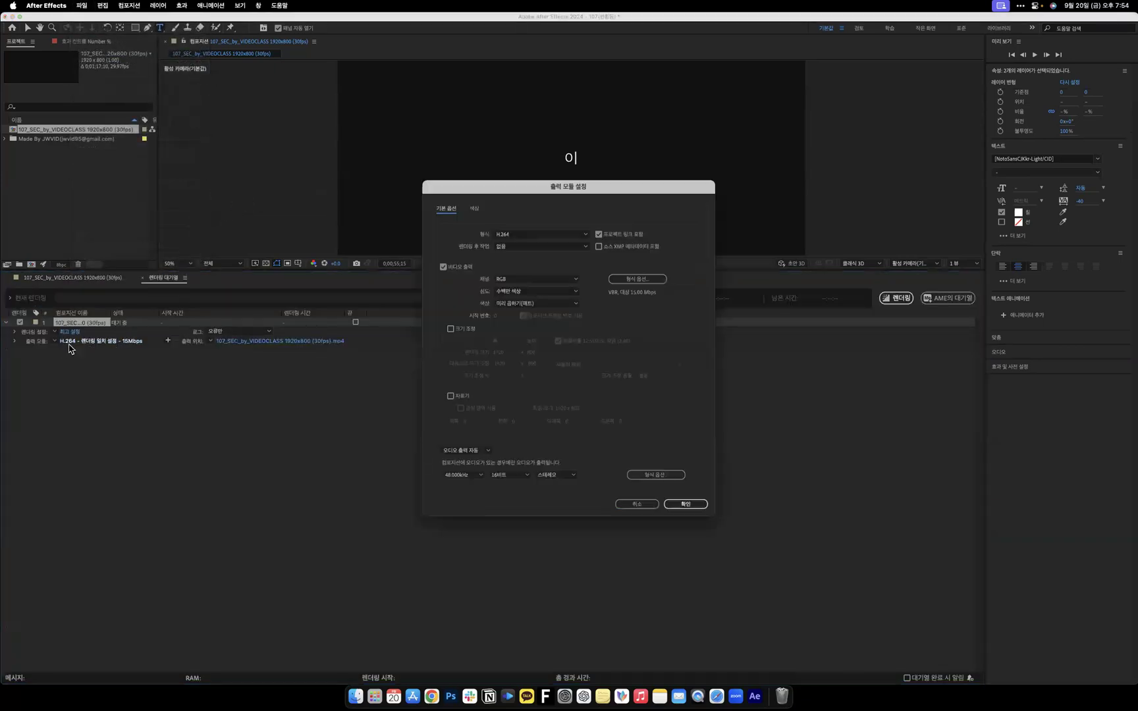
pyautogui.click(633, 504)
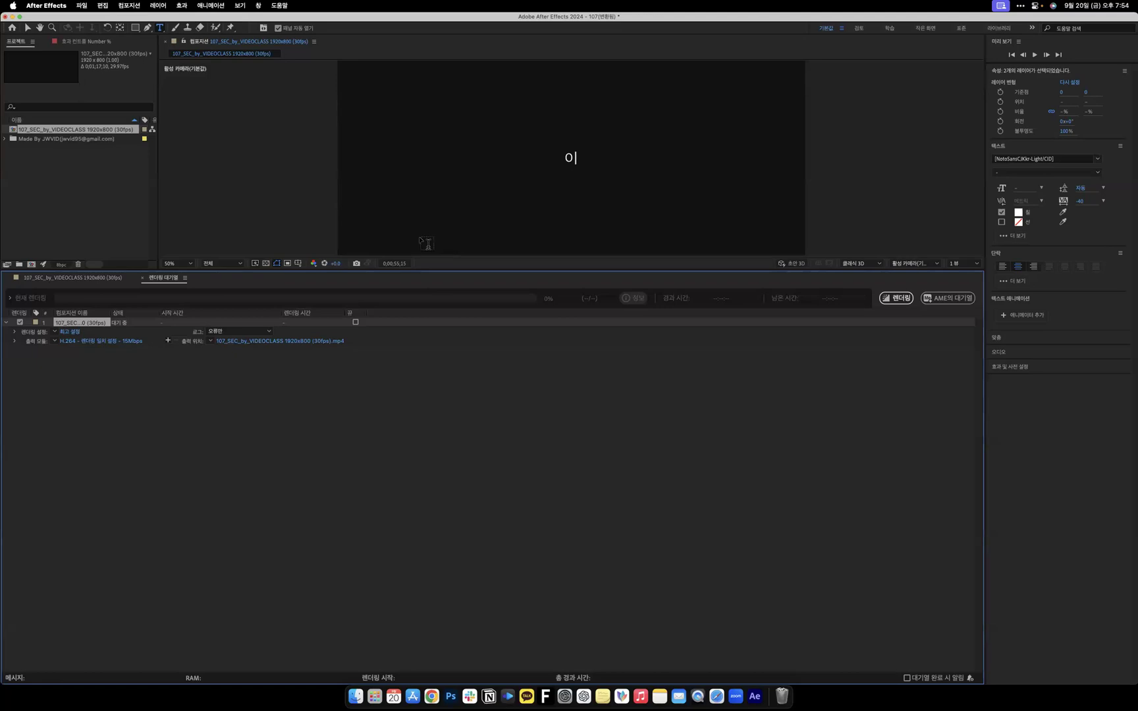
# Close the render queue and look through the composition's layer stack again.
pyautogui.click(143, 279)
pyautogui.scroll(-20, 559, 381)
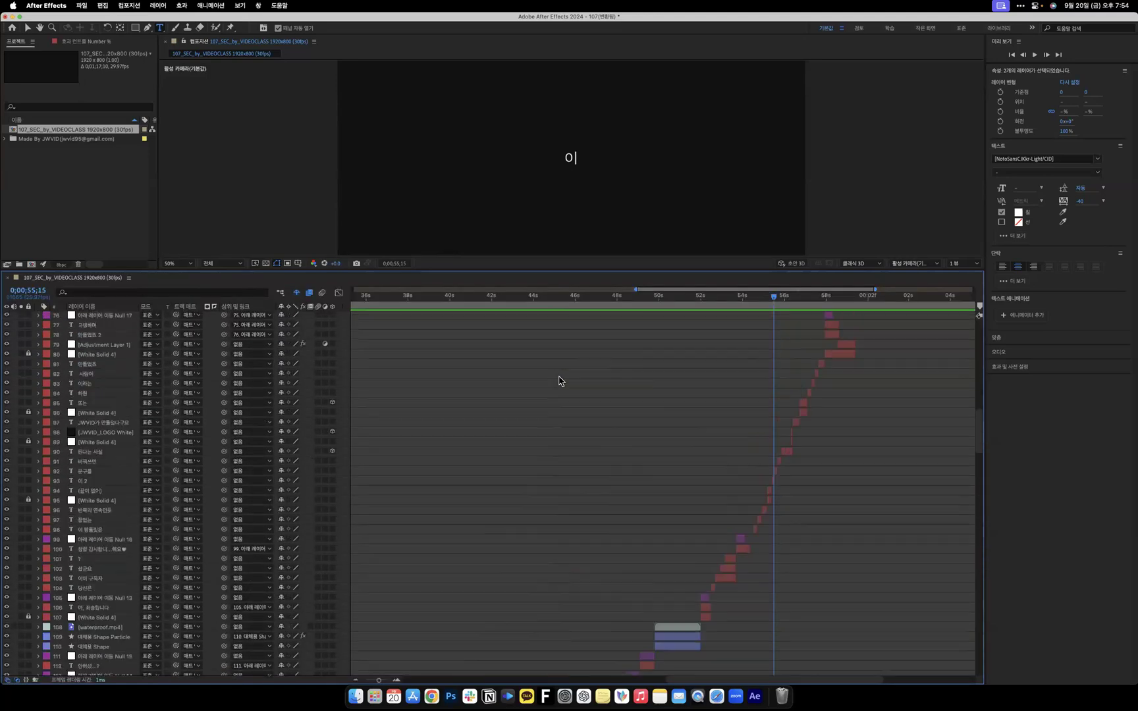
pyautogui.scroll(12, 559, 380)
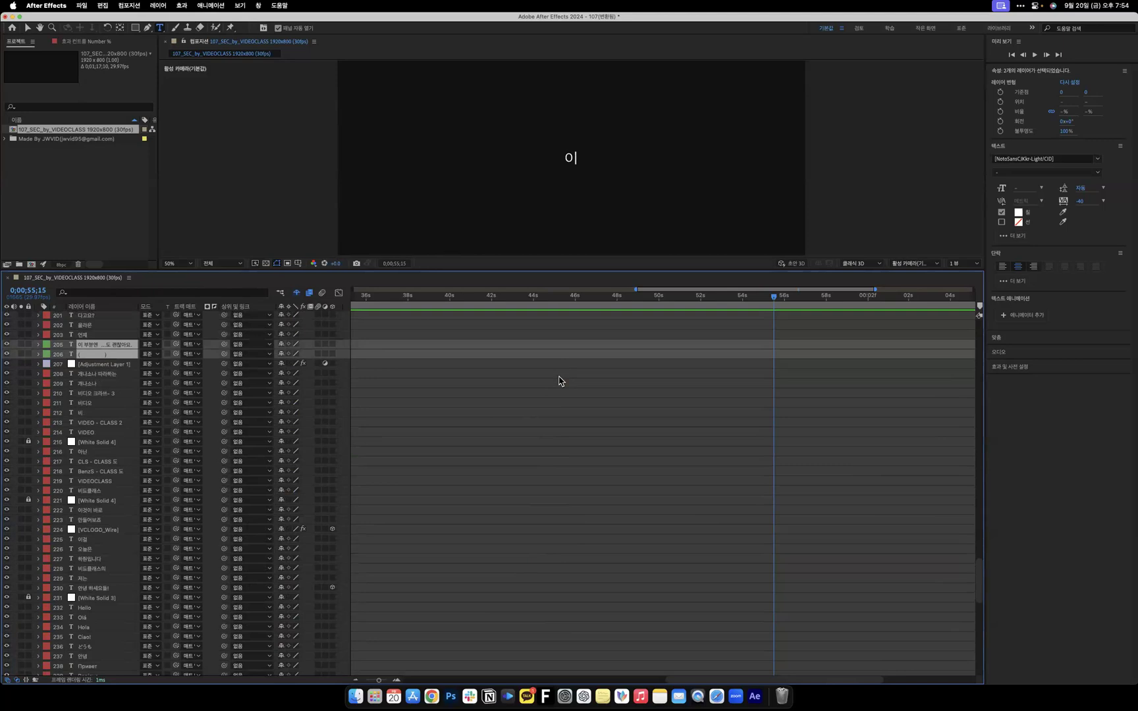
pyautogui.scroll(20, 559, 380)
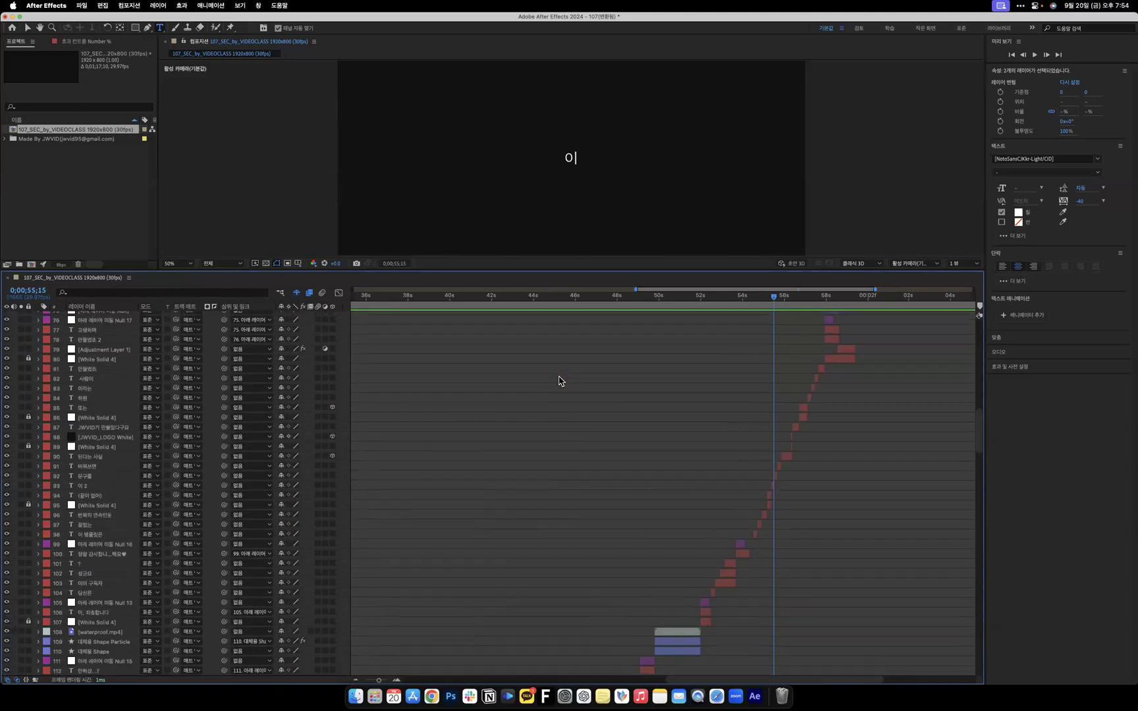
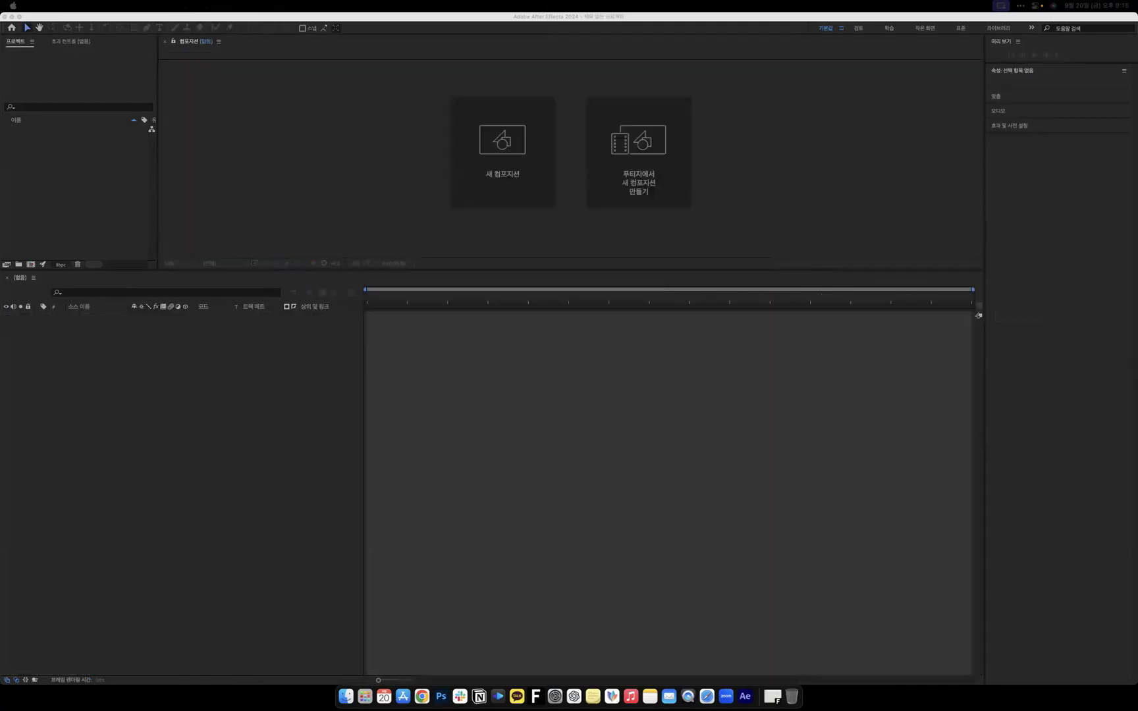
pyautogui.click(303, 18)
pyautogui.click(313, 187)
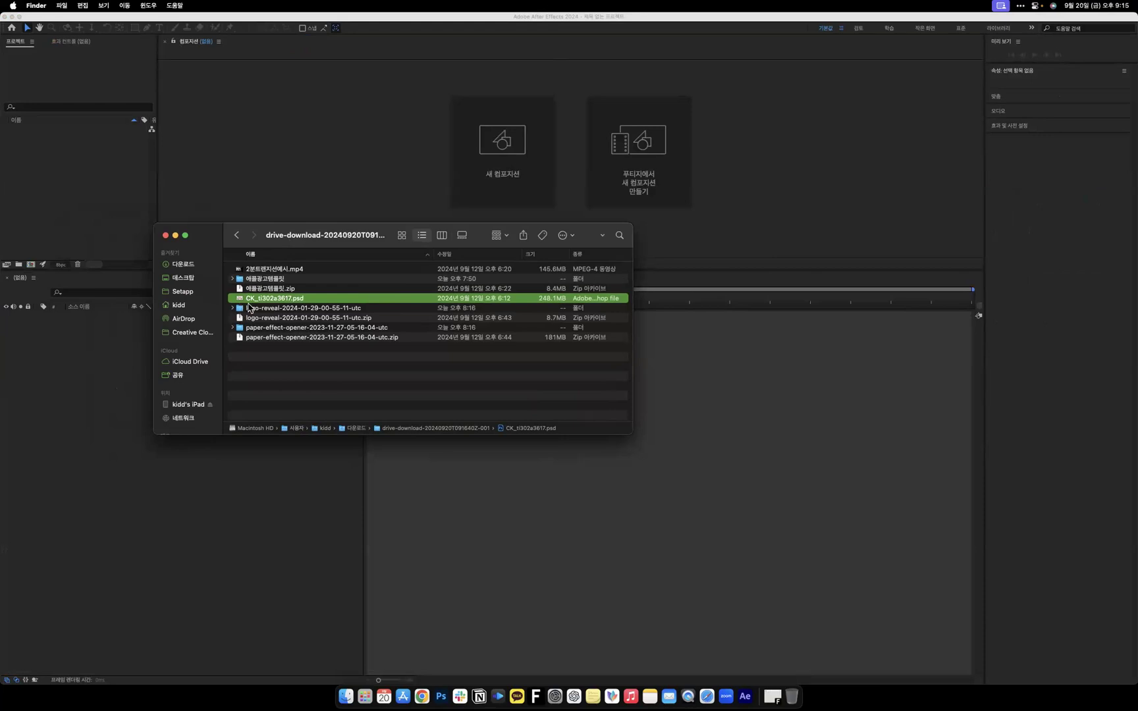
pyautogui.doubleClick(258, 303)
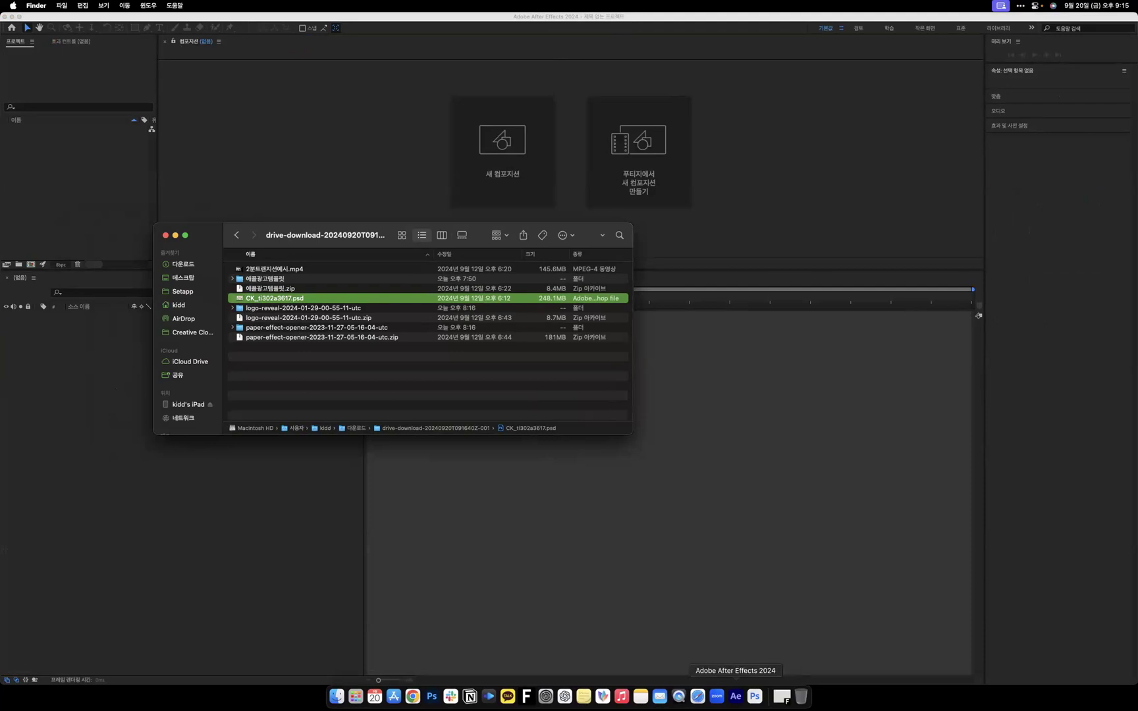
pyautogui.rightClick(755, 696)
pyautogui.click(775, 667)
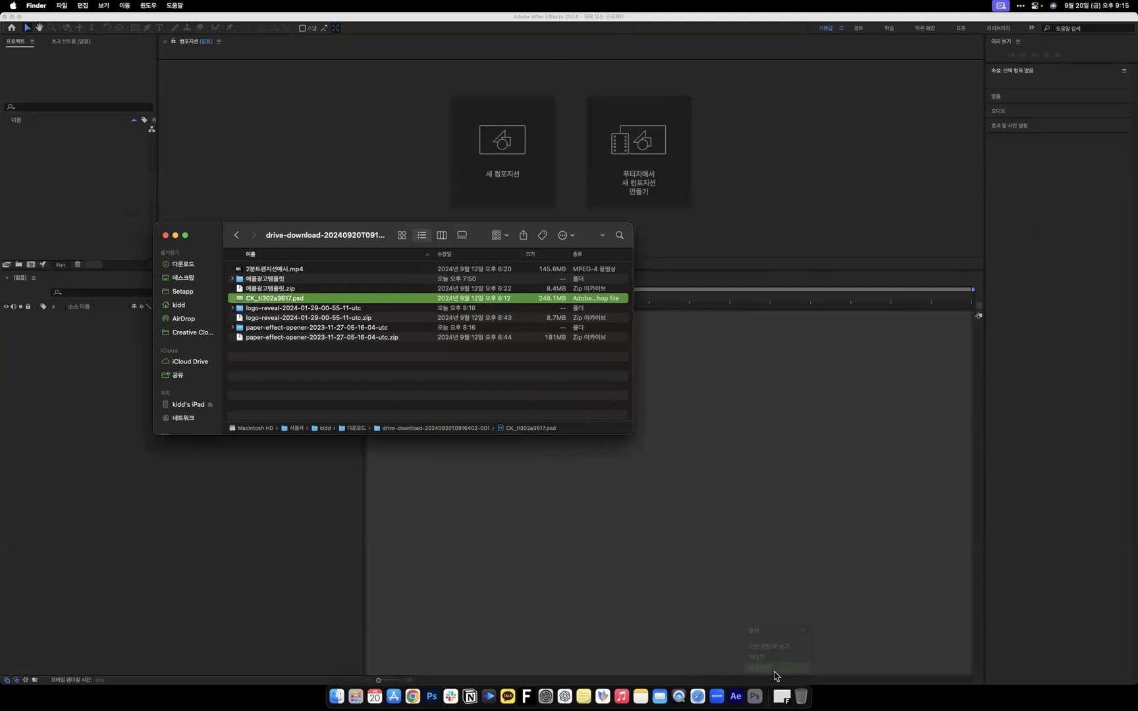
pyautogui.click(276, 211)
pyautogui.click(129, 5)
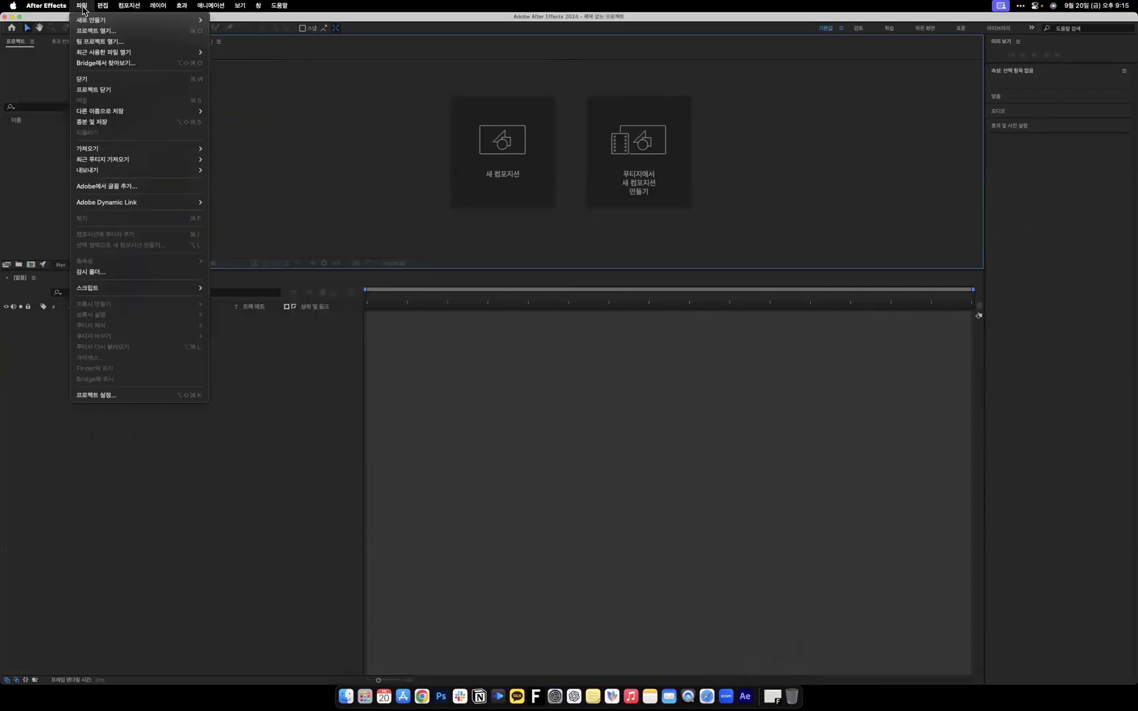
pyautogui.moveTo(92, 26)
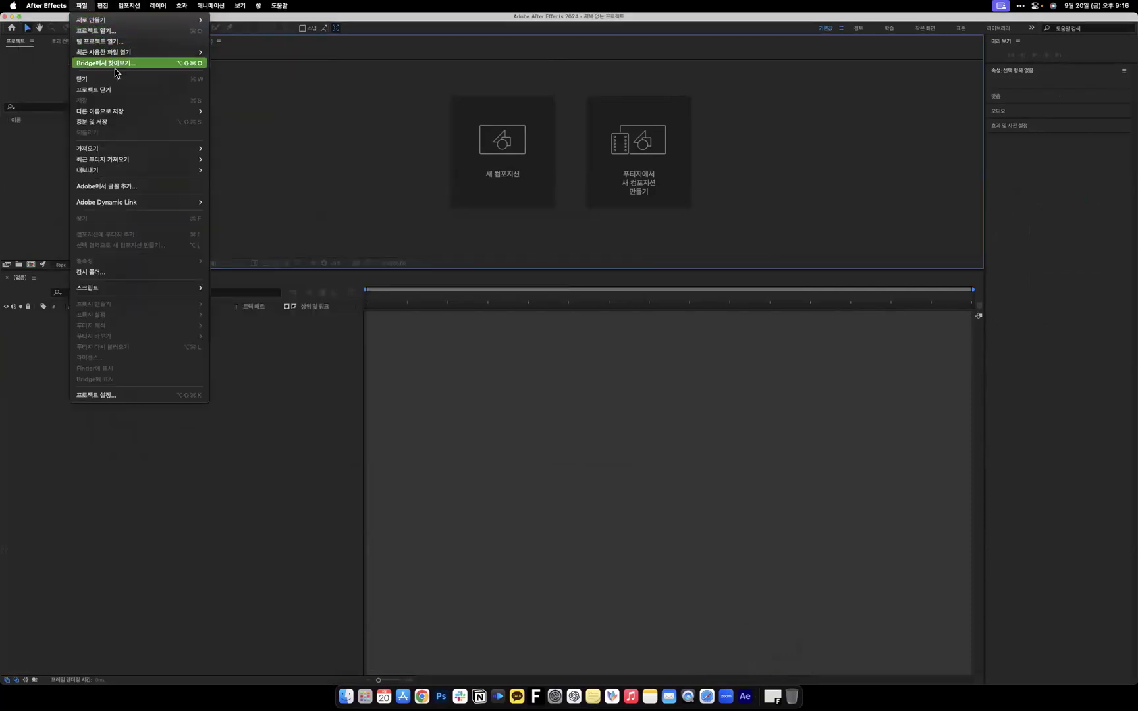
pyautogui.moveTo(159, 53)
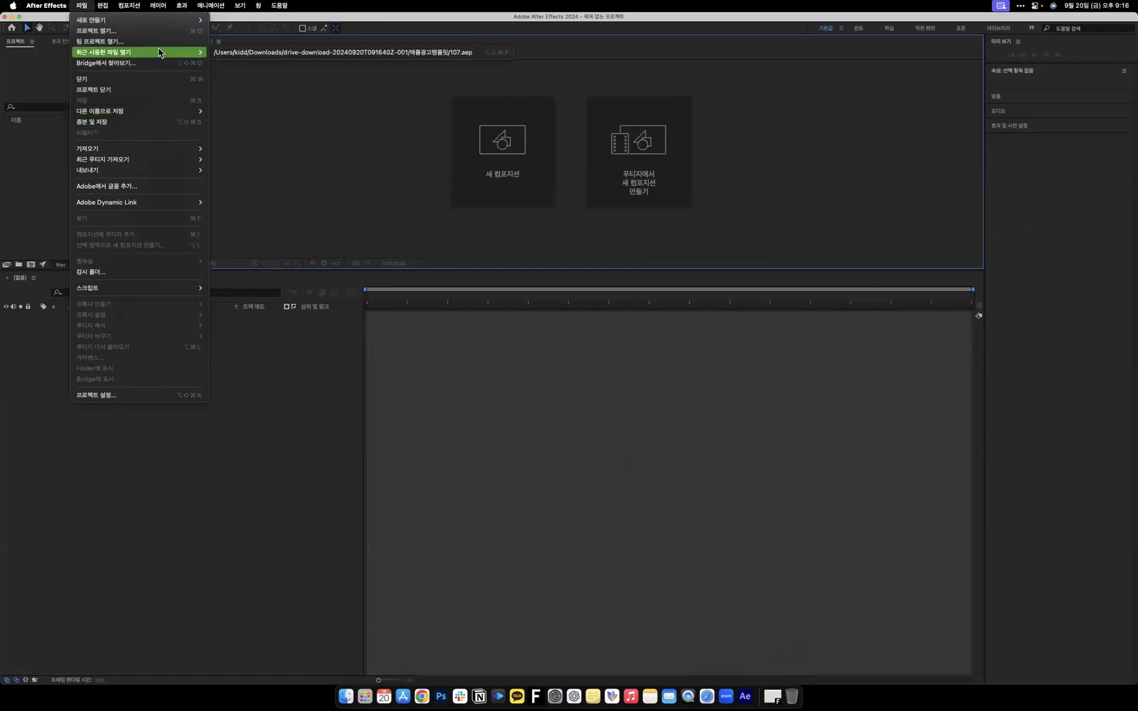
pyautogui.click(163, 36)
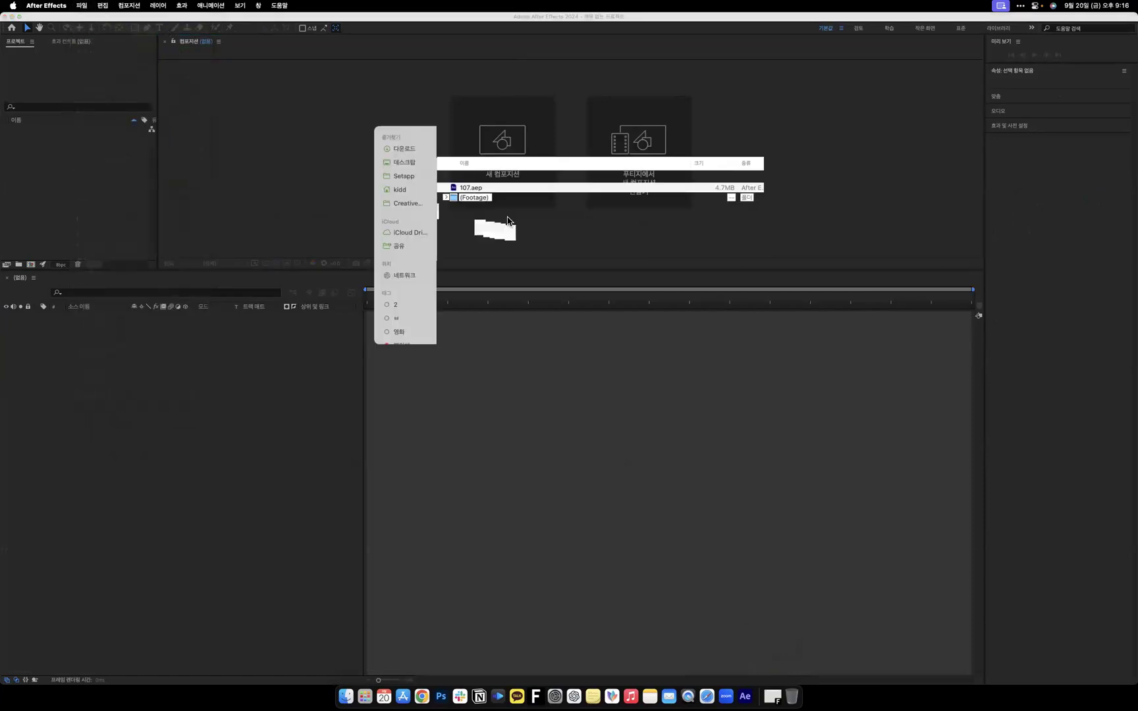
pyautogui.click(594, 142)
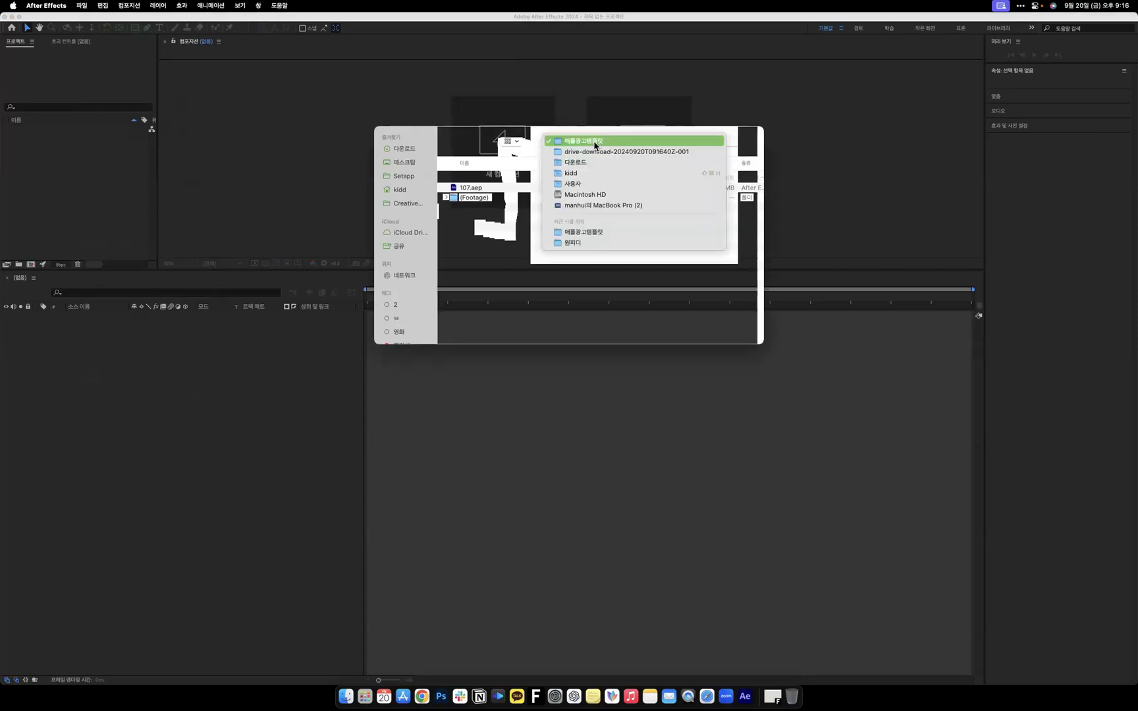
pyautogui.click(594, 152)
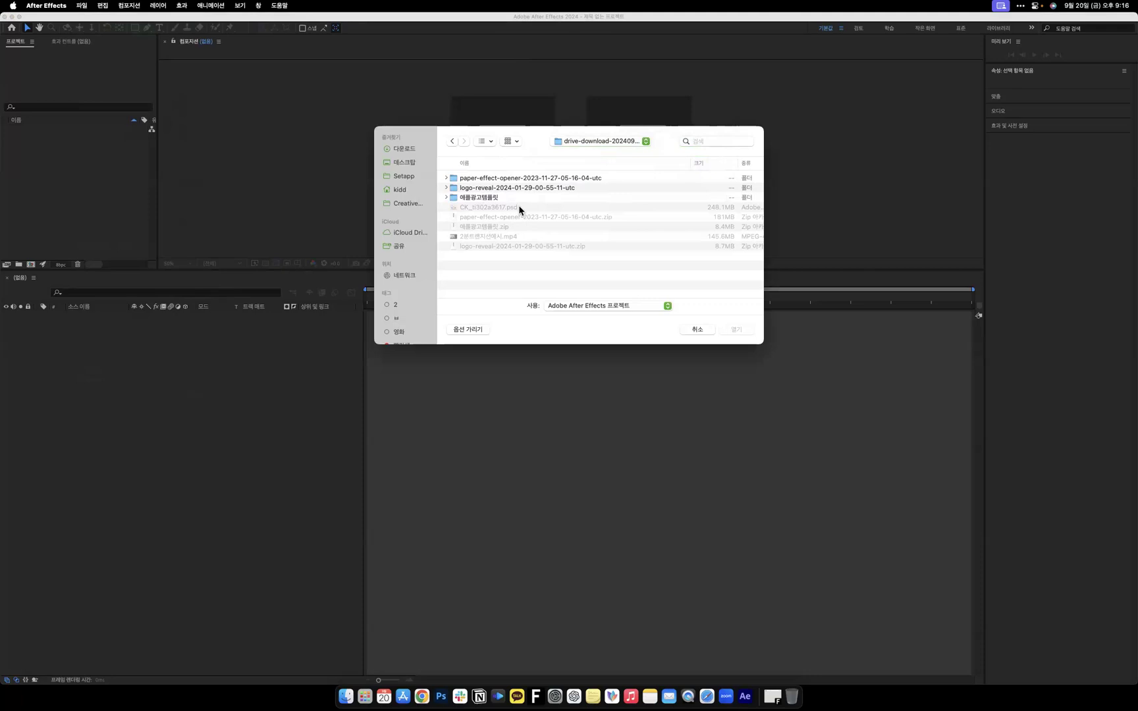
pyautogui.click(696, 329)
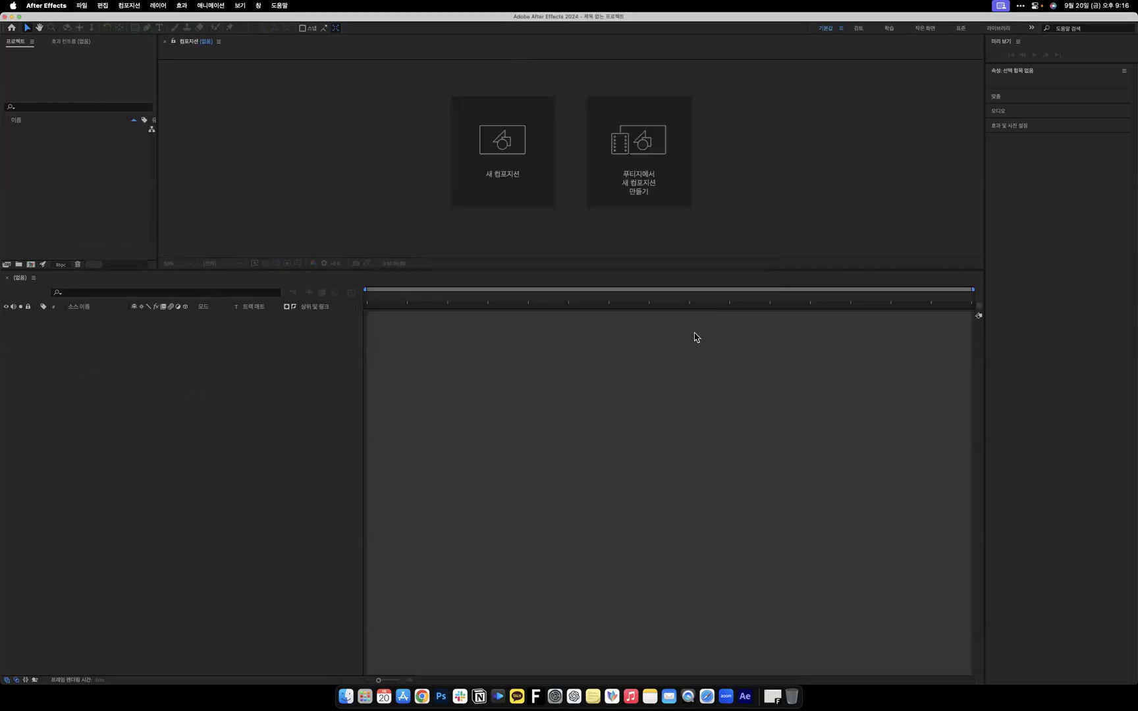
# Start importing CK_ti302a3617.psd and review the import kind choices, leaving it on Footage.
pyautogui.doubleClick(55, 187)
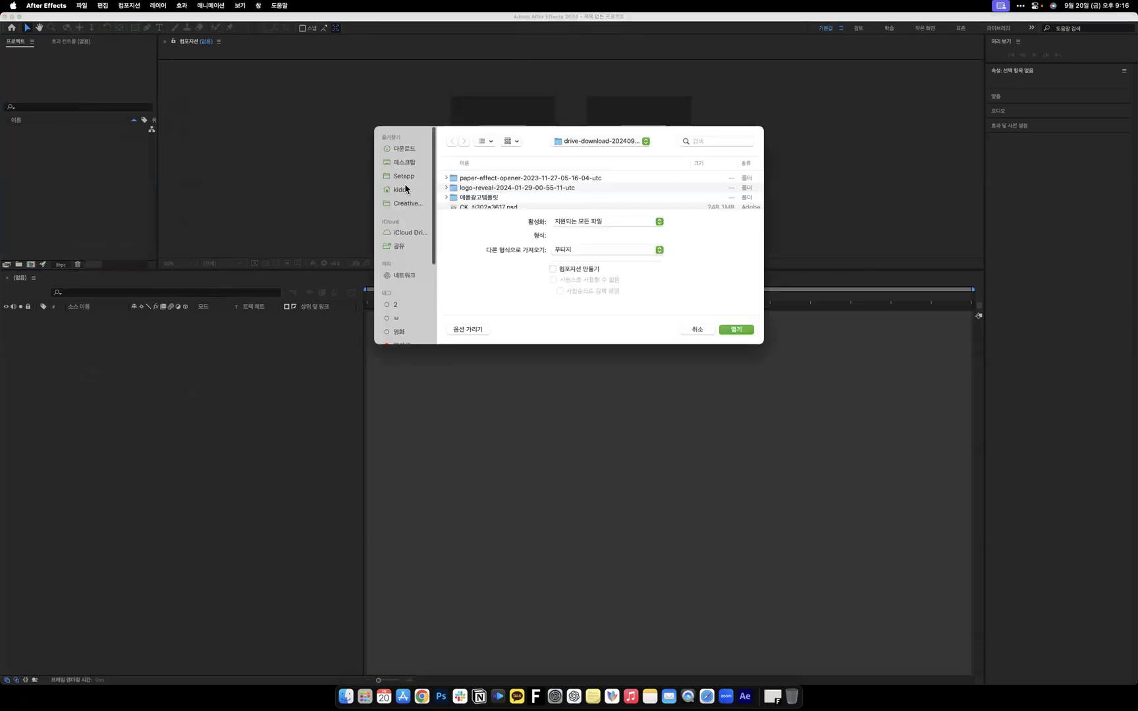
pyautogui.doubleClick(481, 208)
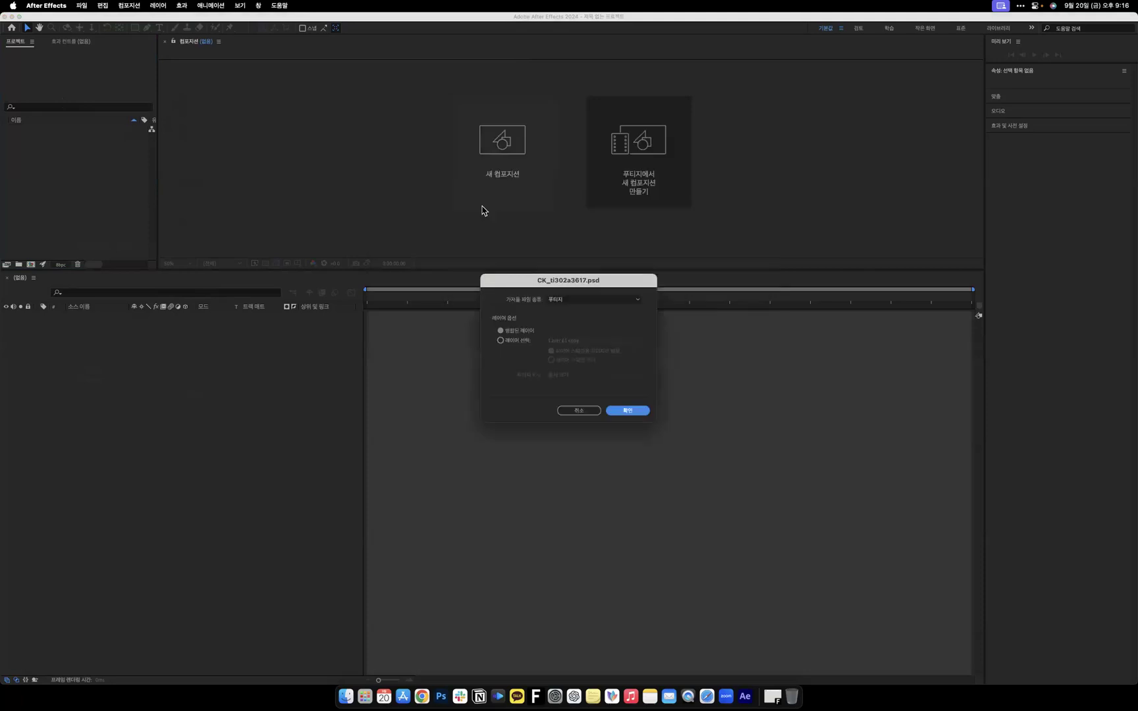
pyautogui.moveTo(555, 283); pyautogui.dragTo(382, 131)
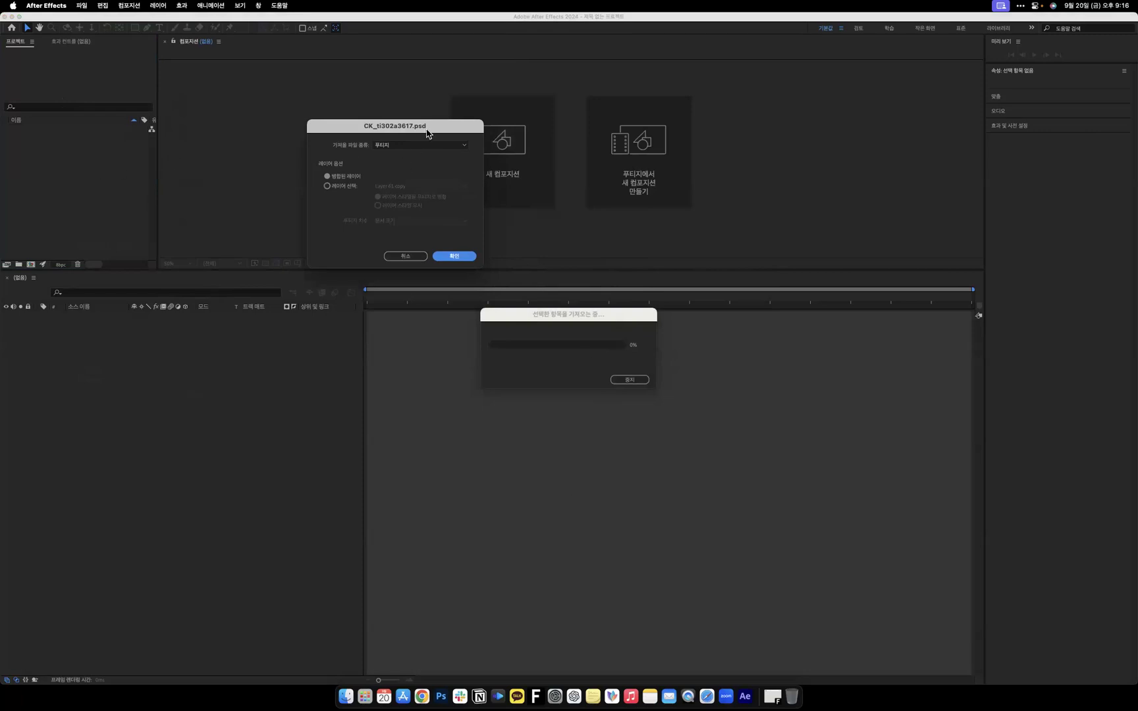
pyautogui.click(389, 145)
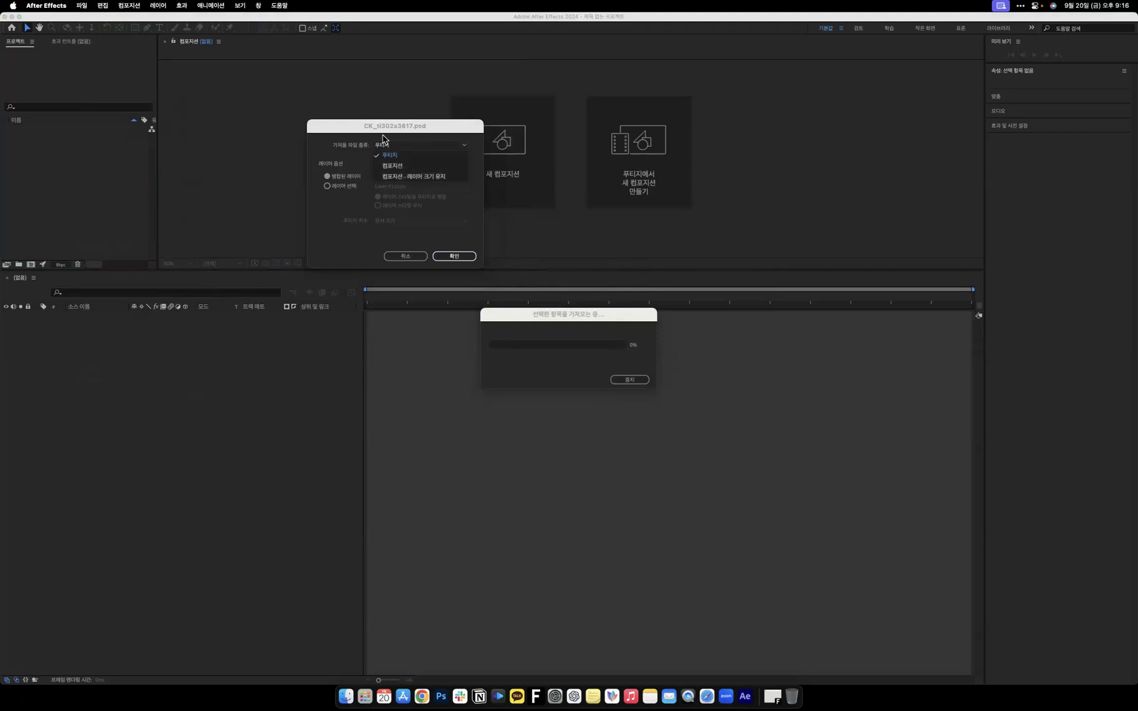
pyautogui.click(422, 156)
# Open CK_ti302a3617.psd from Finder in Adobe Photoshop 2024, skipping the missing font download.
pyautogui.click(346, 696)
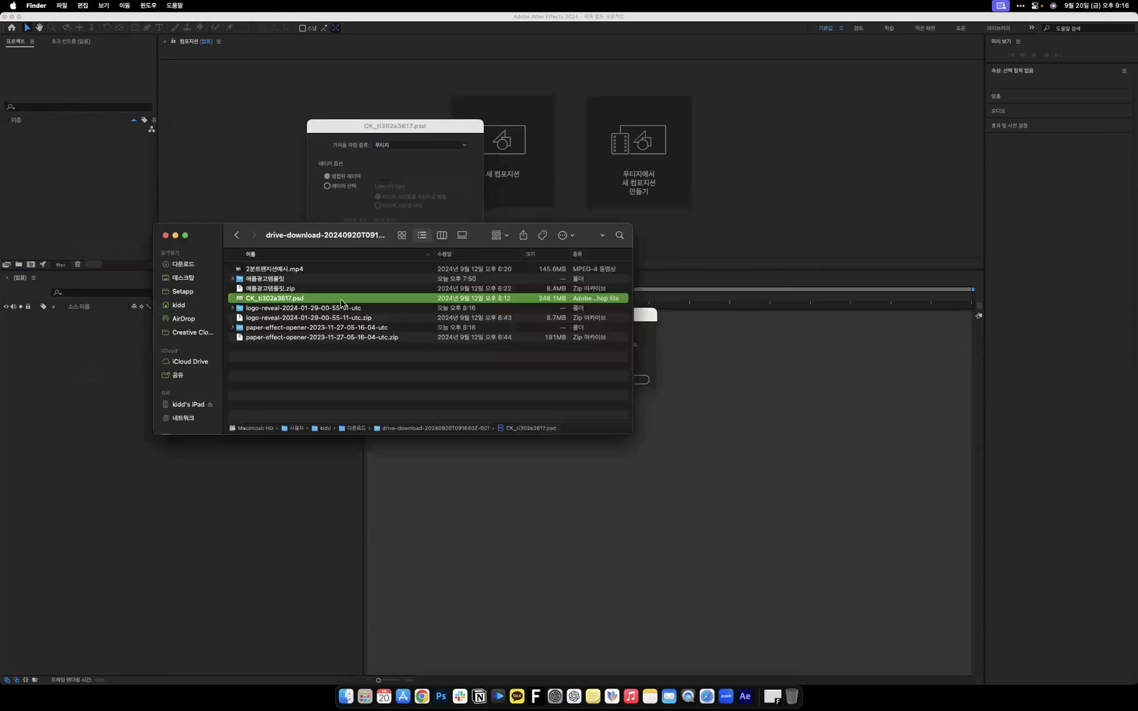
pyautogui.rightClick(342, 301)
pyautogui.moveTo(365, 317)
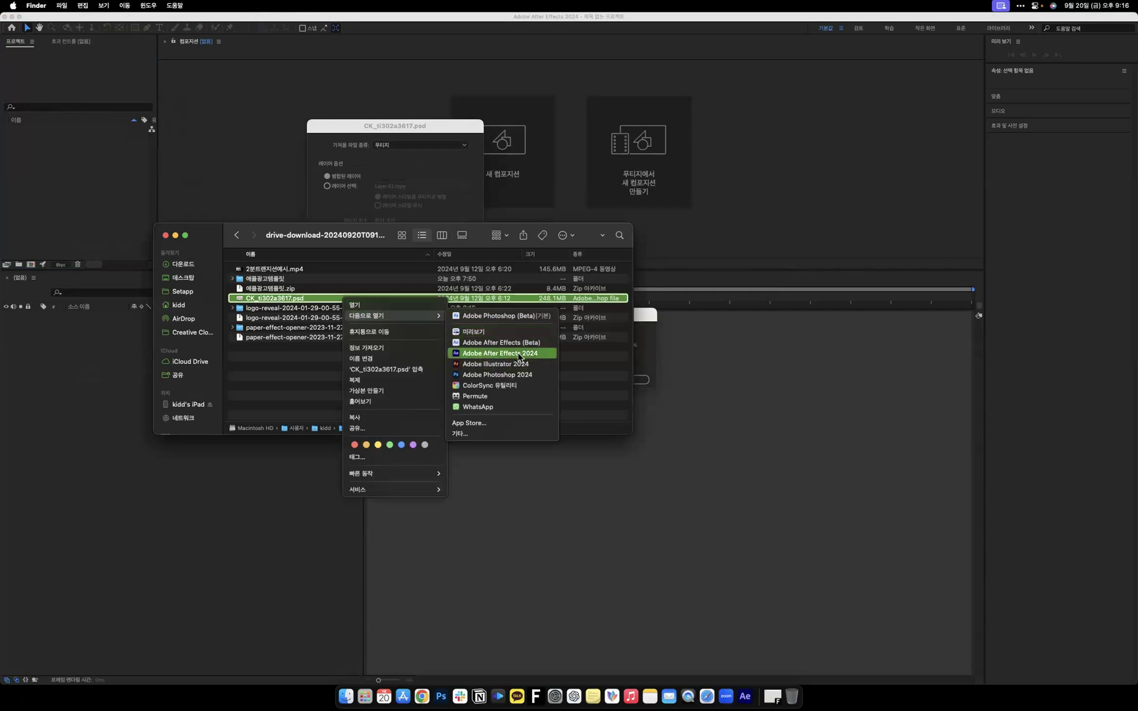
pyautogui.click(520, 376)
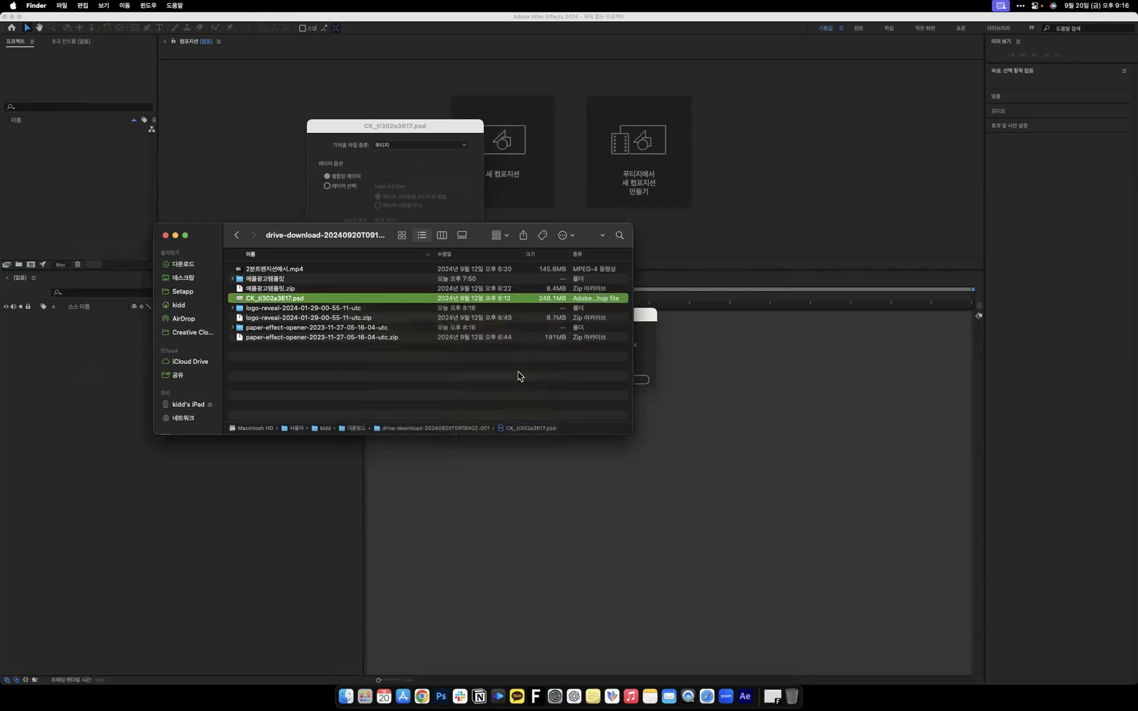
pyautogui.click(175, 236)
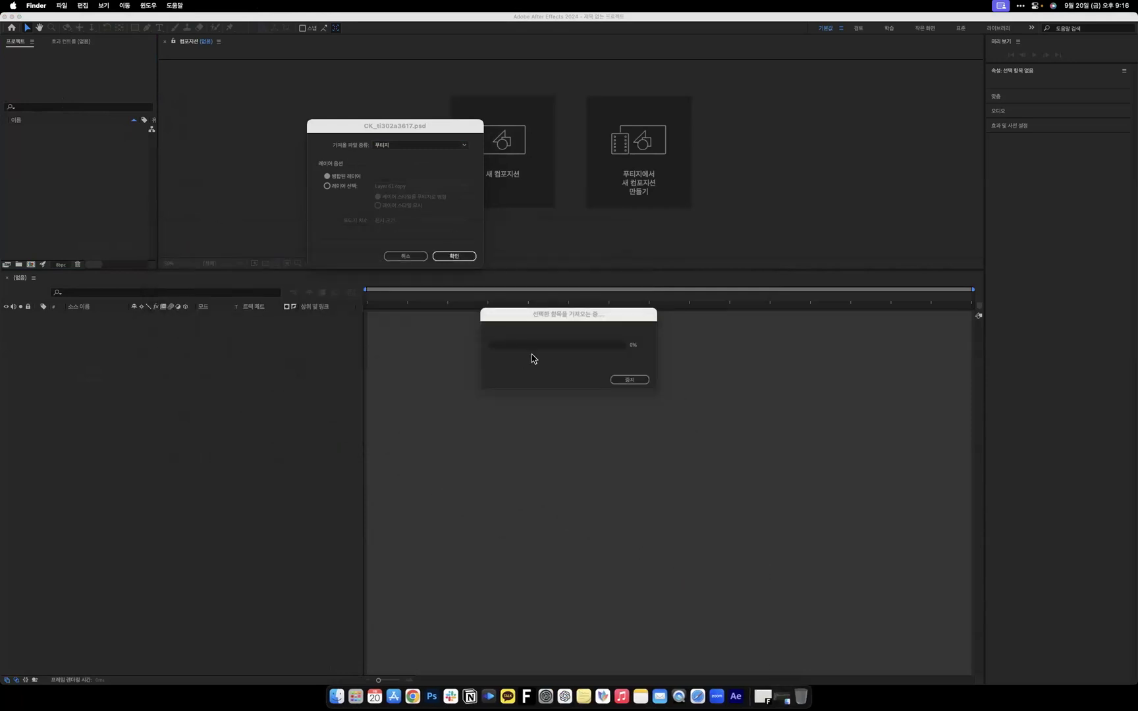
pyautogui.moveTo(570, 317); pyautogui.dragTo(573, 185)
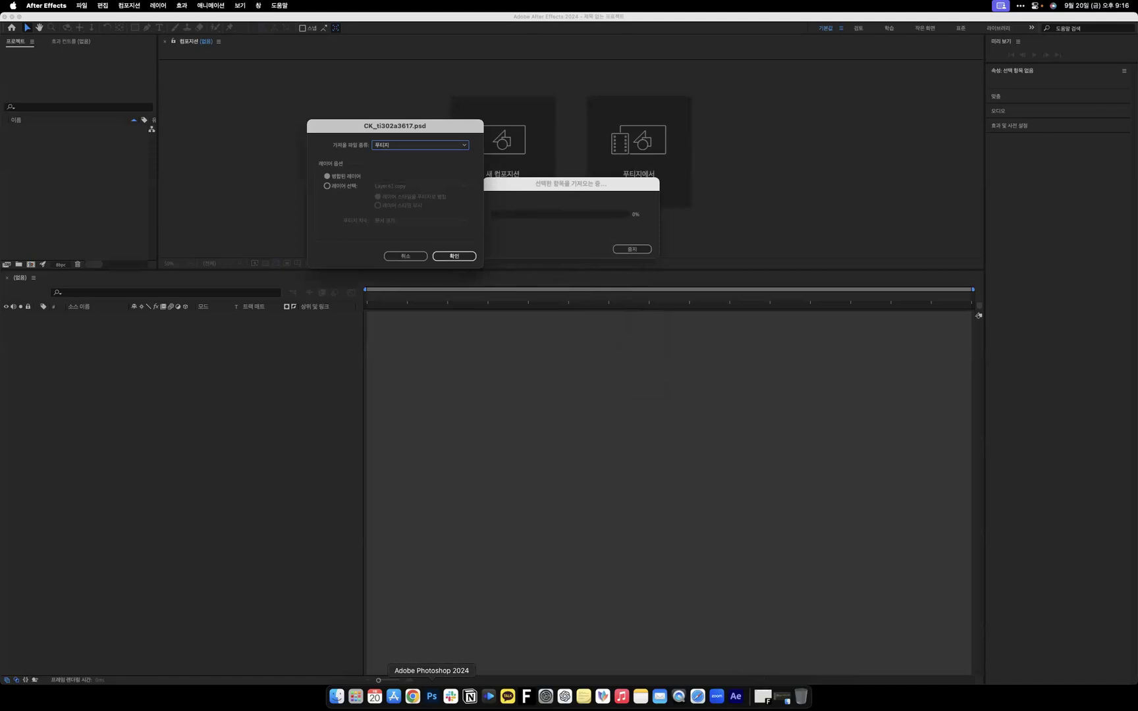
pyautogui.click(582, 188)
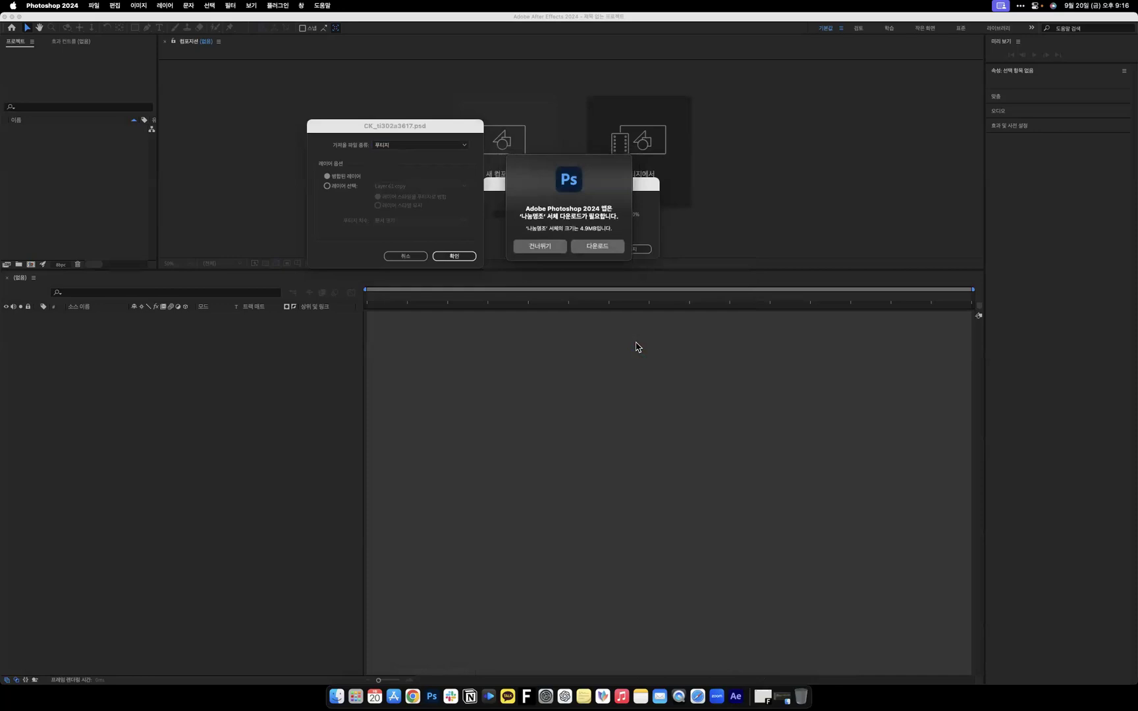
pyautogui.click(544, 245)
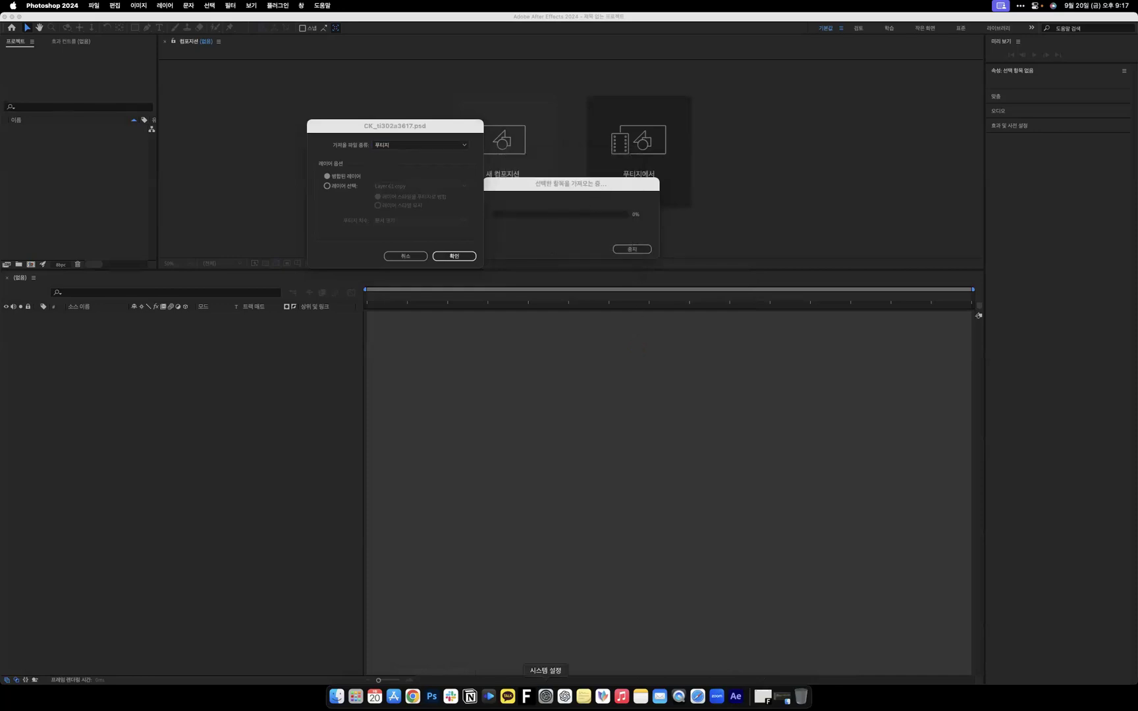
pyautogui.click(431, 696)
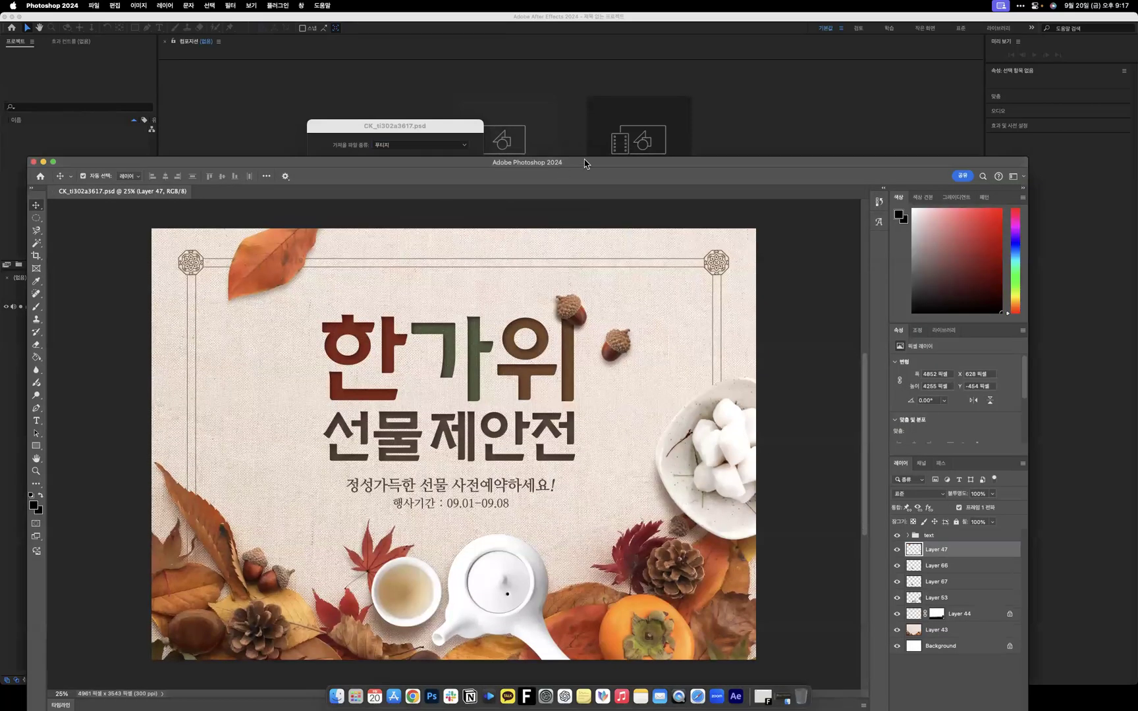
# Dismiss the generative AI introduction, look over the PSD's artwork and layers, and close Photoshop without changing Layer 47's style.
pyautogui.moveTo(584, 164); pyautogui.dragTo(604, 73)
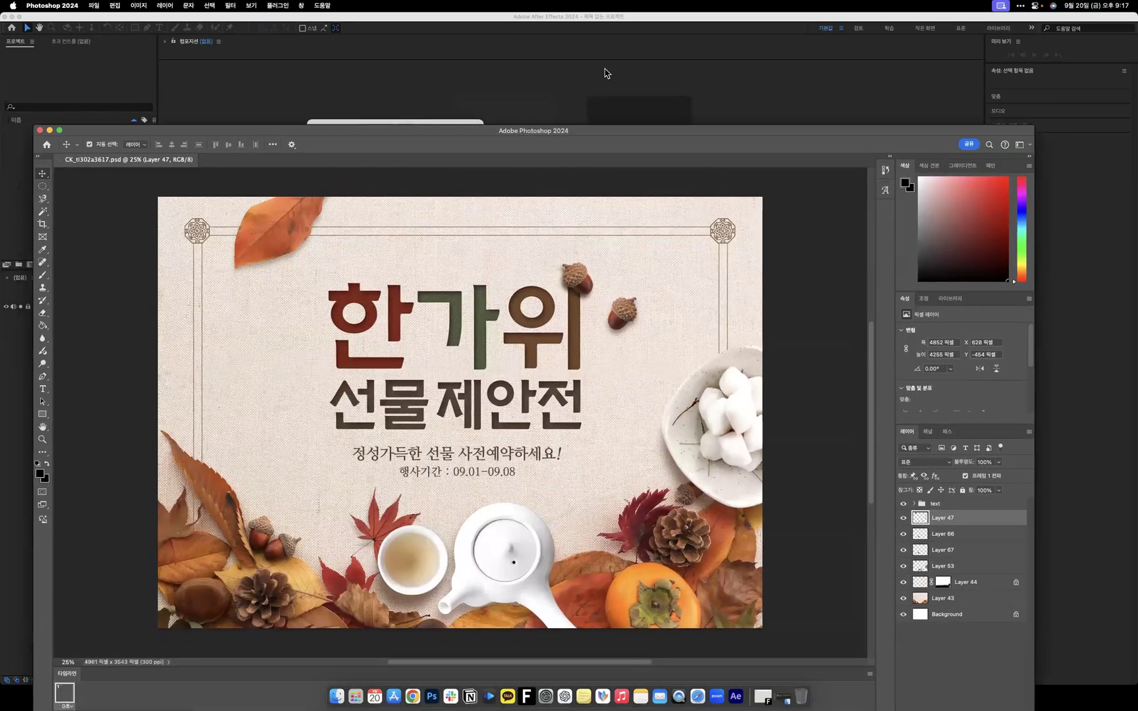
pyautogui.scroll(3, 541, 307)
pyautogui.press('super+minus')
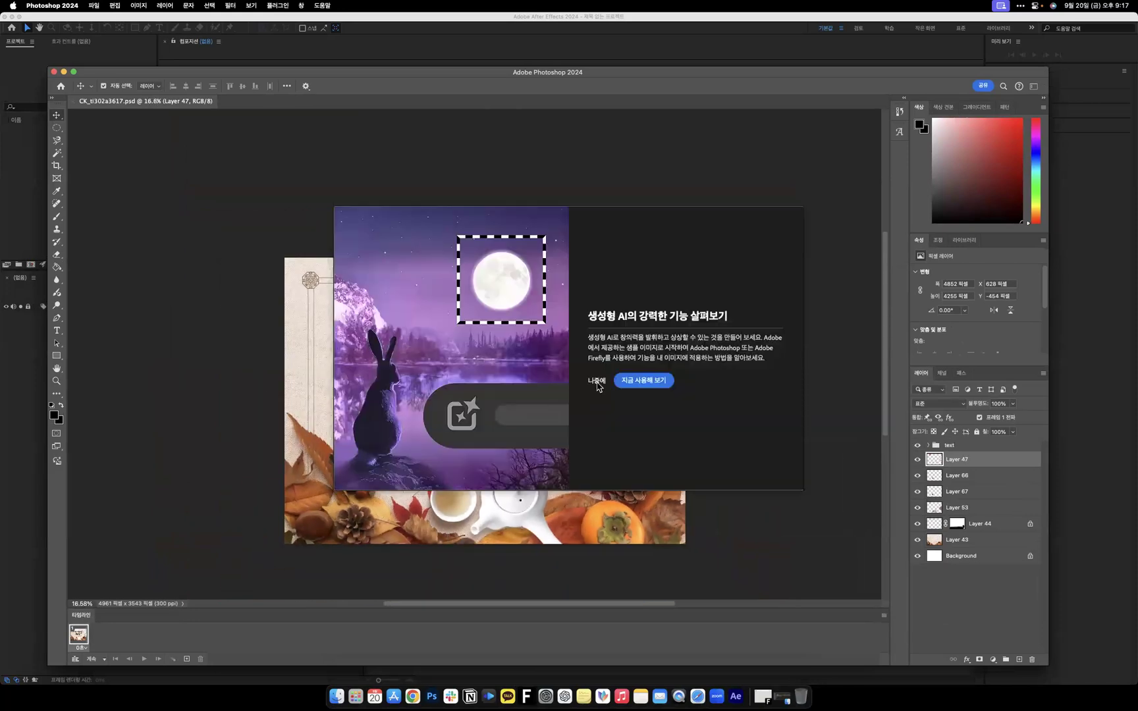
pyautogui.click(597, 381)
pyautogui.click(554, 361)
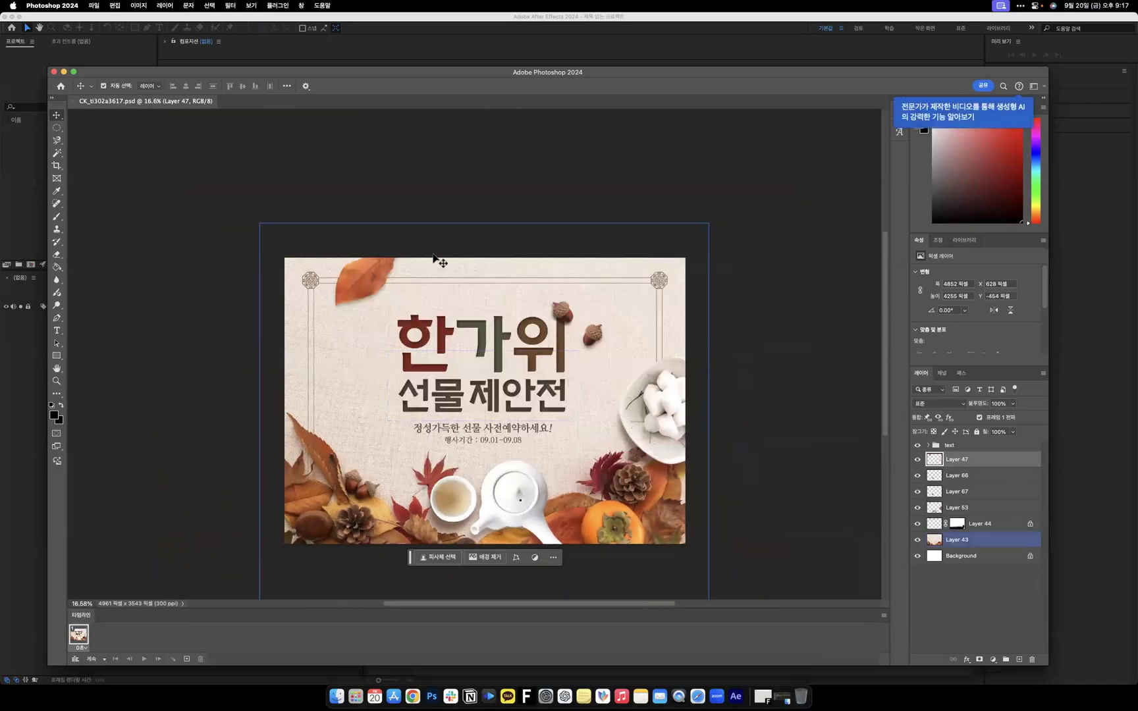
pyautogui.click(1005, 490)
pyautogui.doubleClick(1004, 459)
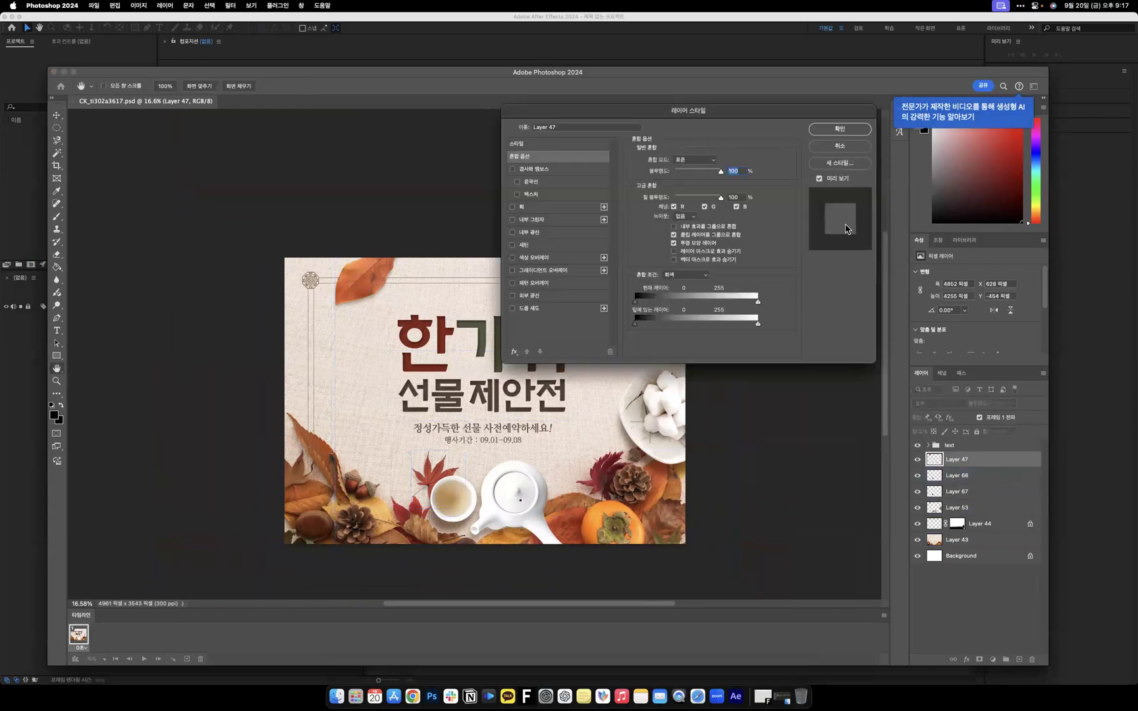
pyautogui.click(856, 148)
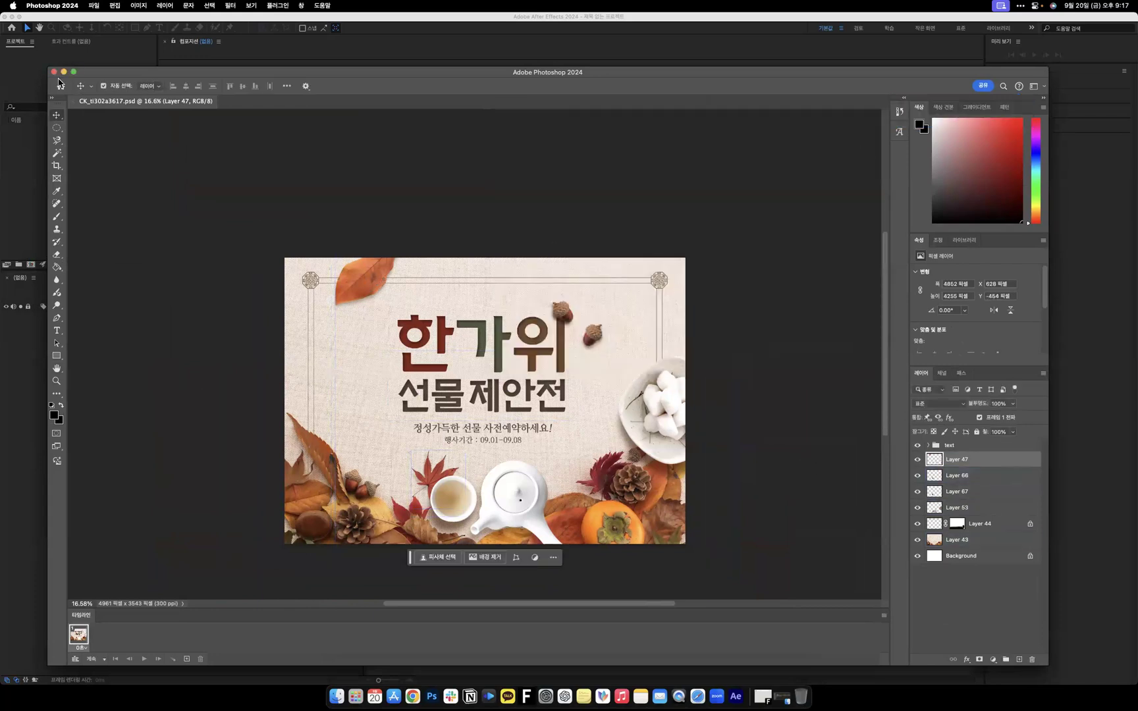
pyautogui.click(54, 71)
# Back in After Effects, import the PSD as Composition - Retain Layer Sizes with editable layer styles.
pyautogui.click(373, 140)
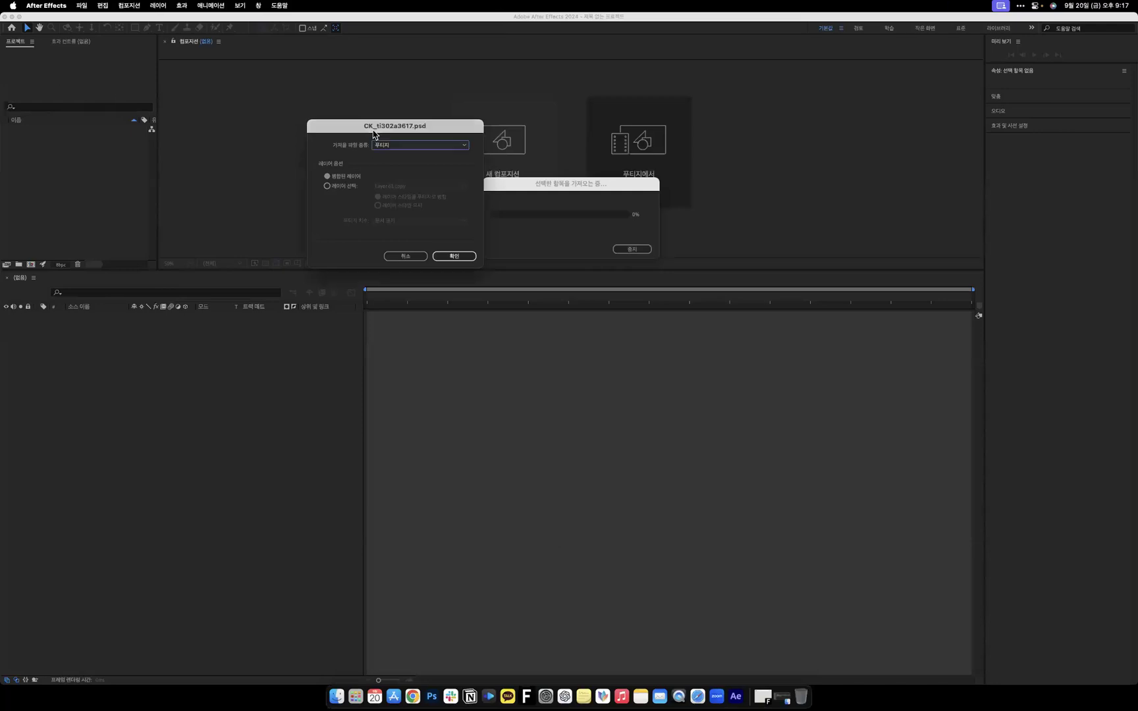
pyautogui.click(396, 146)
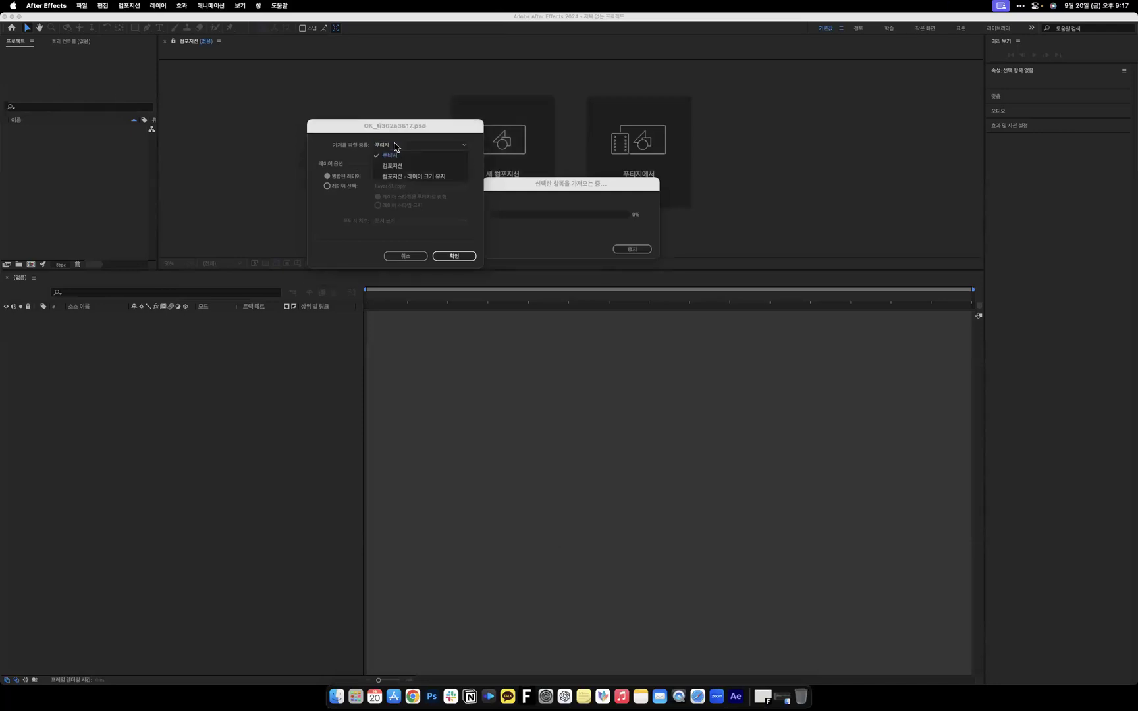
pyautogui.click(417, 178)
pyautogui.click(364, 178)
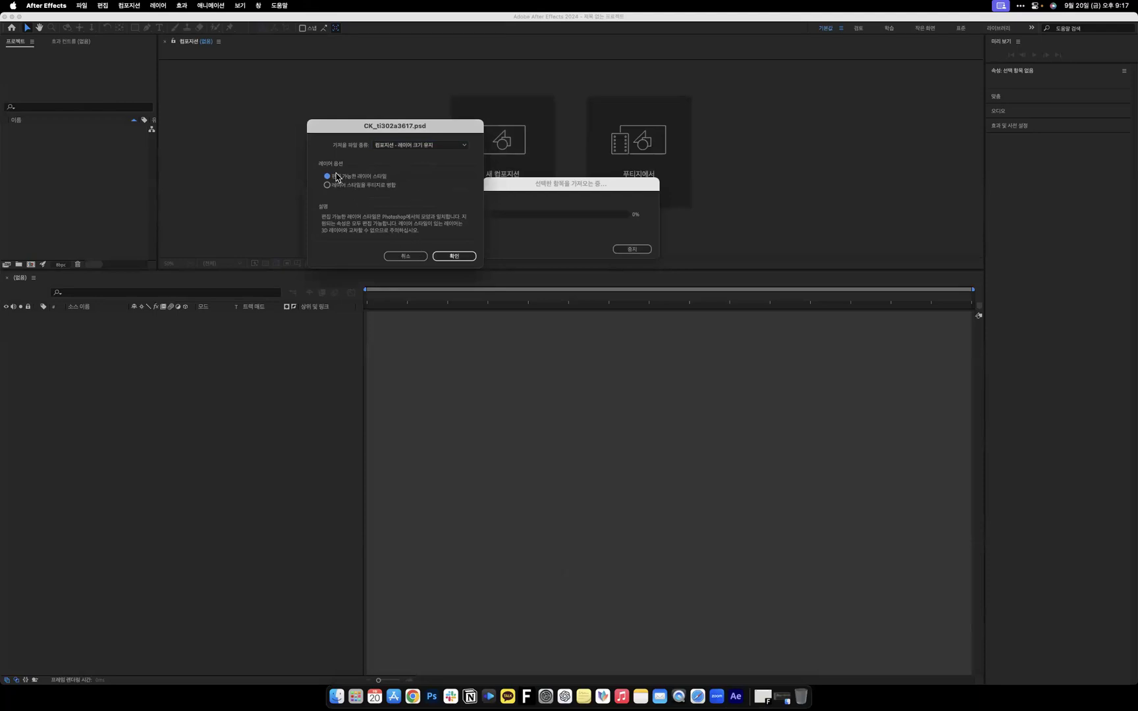
pyautogui.click(464, 255)
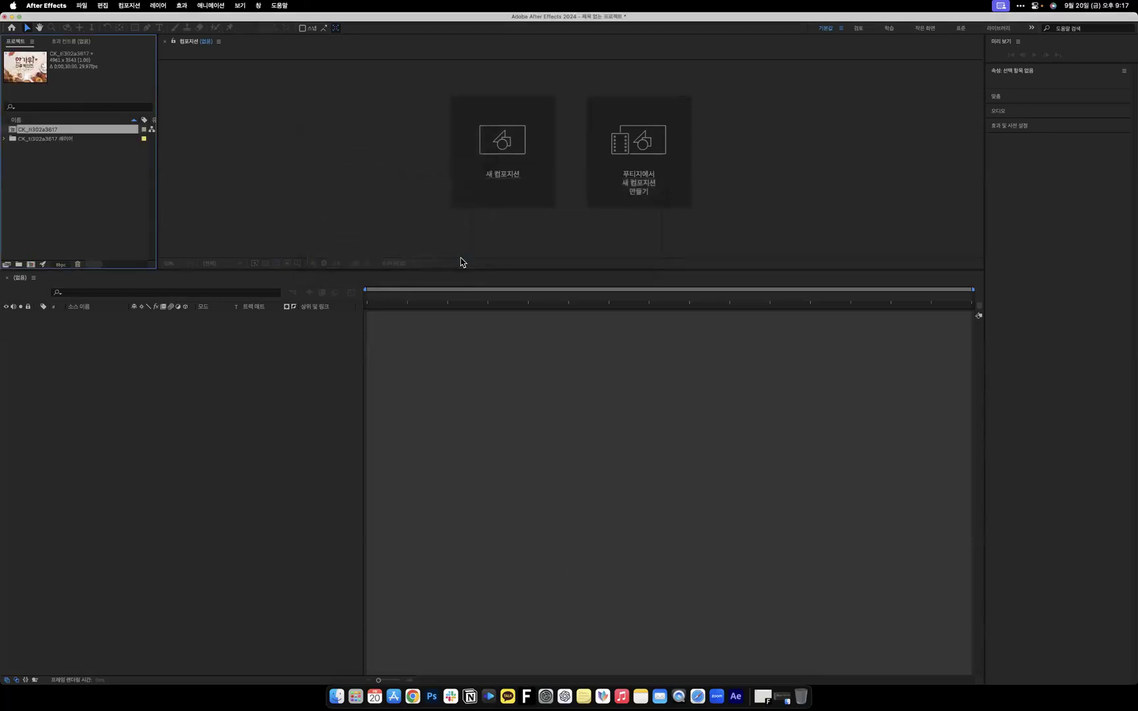
# Open the imported CK_ti302a3617 composition from the project items.
pyautogui.click(51, 140)
pyautogui.click(65, 131)
pyautogui.click(61, 139)
pyautogui.click(63, 131)
pyautogui.doubleClick(64, 131)
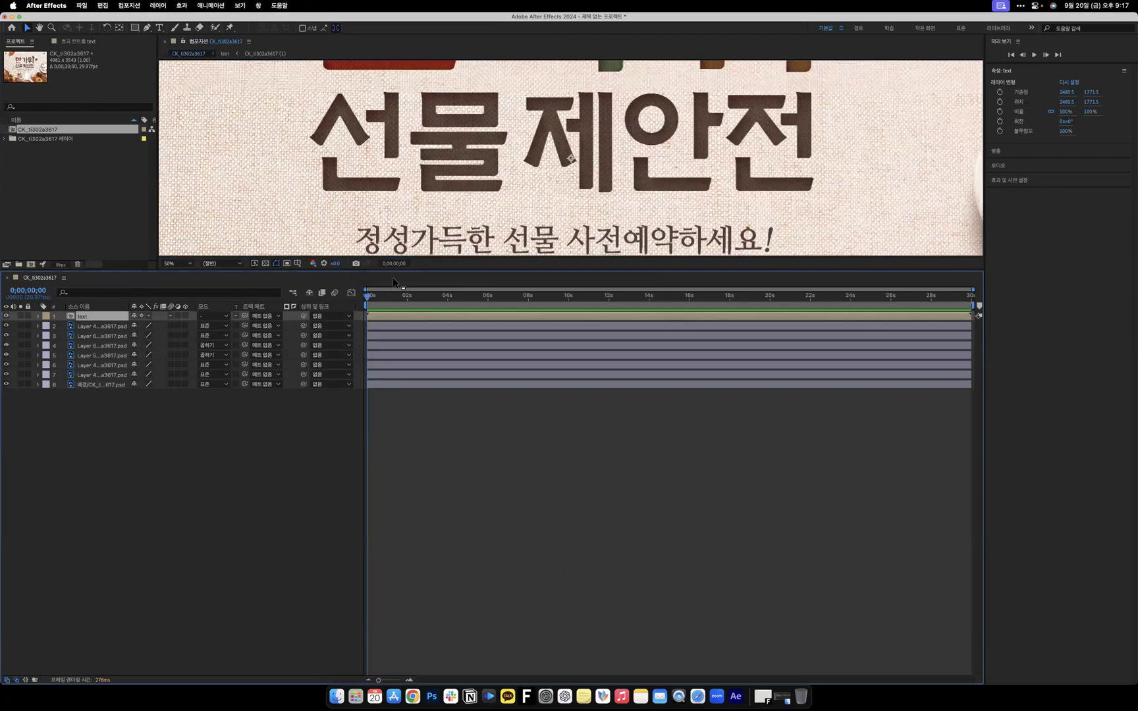
# Enlarge the composition viewer above the timeline and fit the whole artwork inside it.
pyautogui.moveTo(408, 270); pyautogui.dragTo(409, 546)
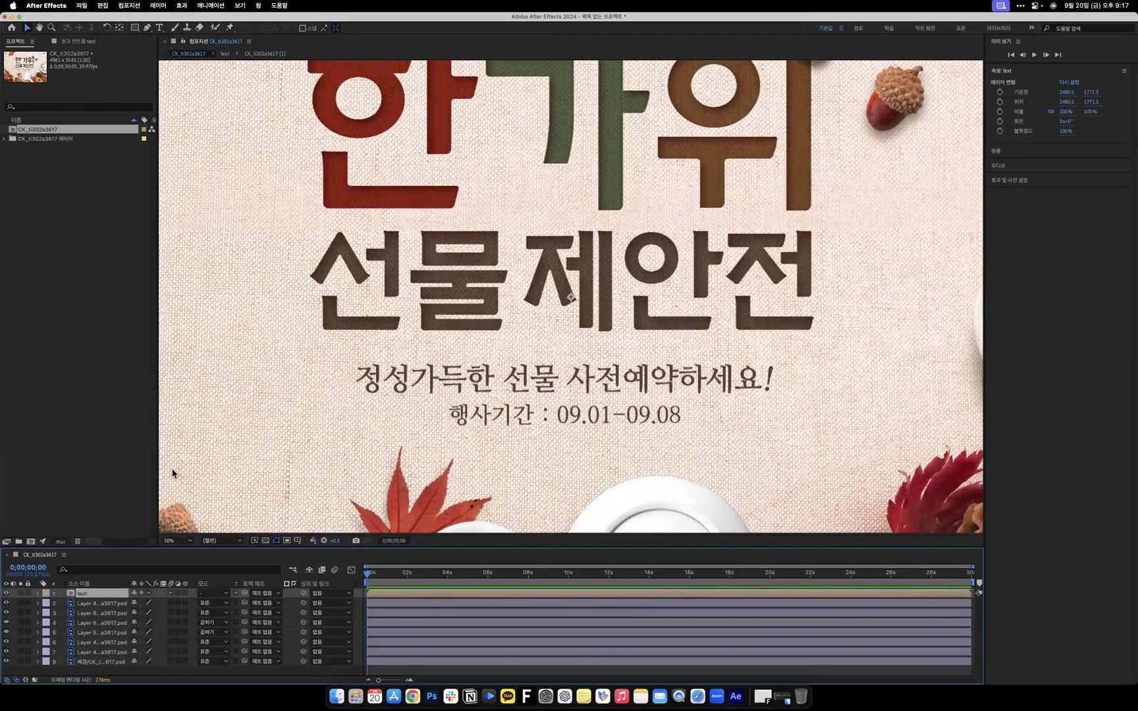
pyautogui.click(174, 472)
pyautogui.click(175, 479)
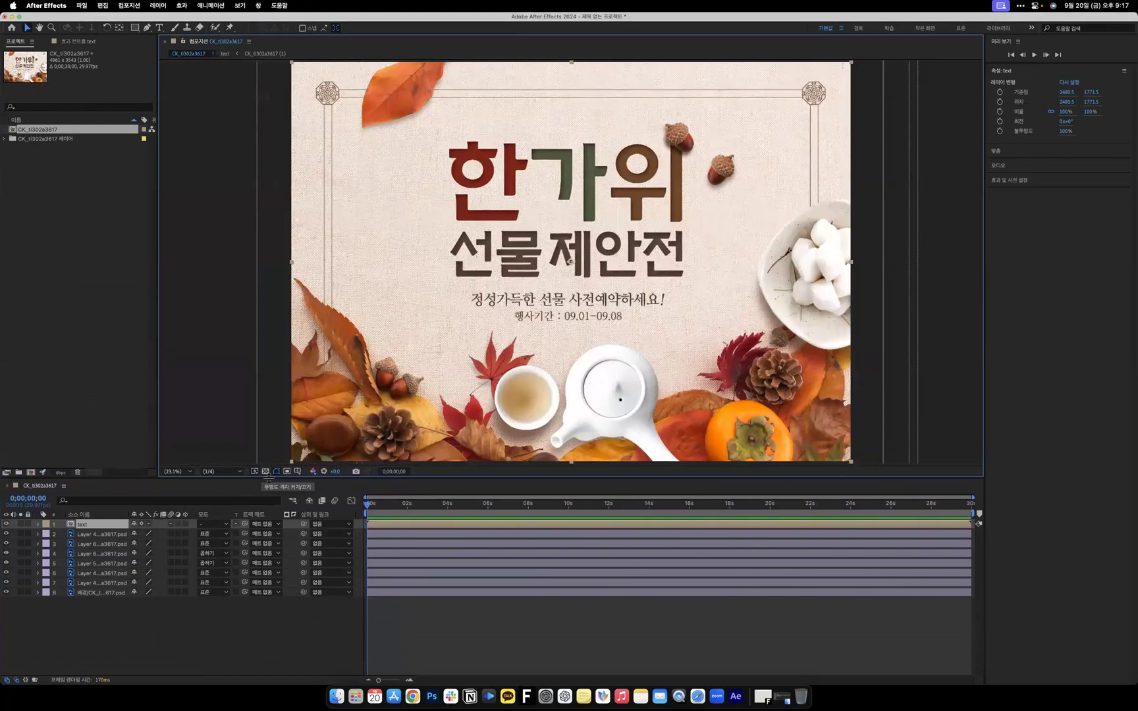
pyautogui.moveTo(269, 480); pyautogui.dragTo(267, 499)
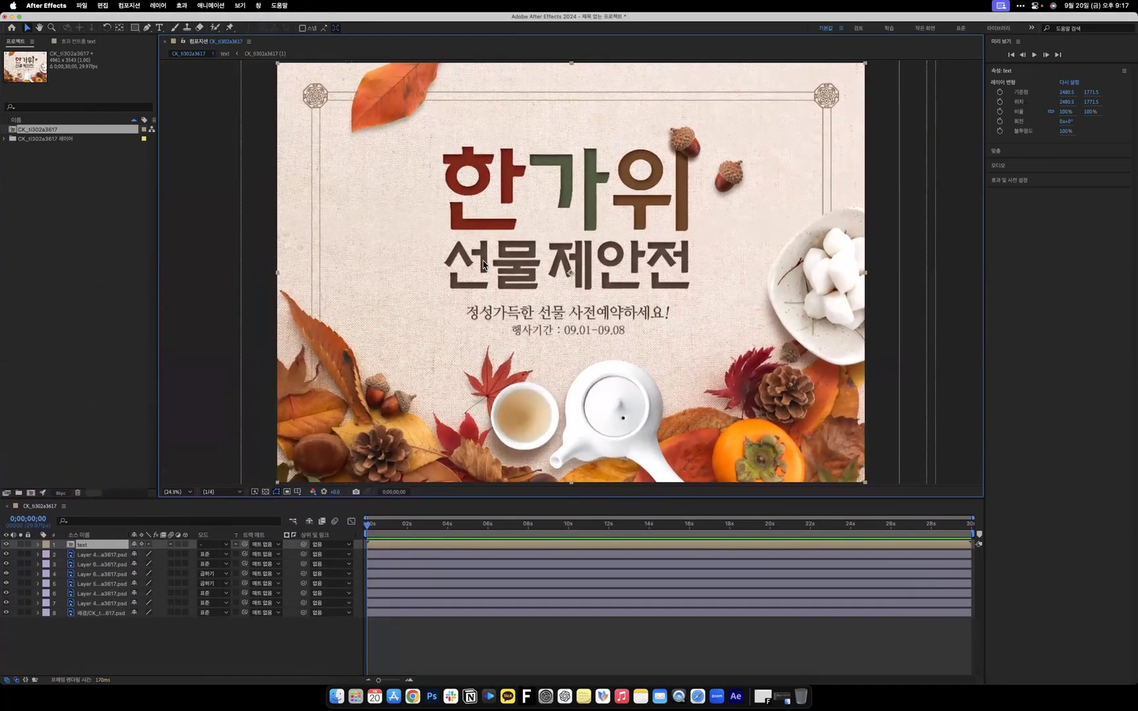
pyautogui.moveTo(418, 526); pyautogui.dragTo(367, 504)
# Step the selection through the imported layers from Layer 47 down to Layer 43 and return to Layer 47.
pyautogui.click(78, 556)
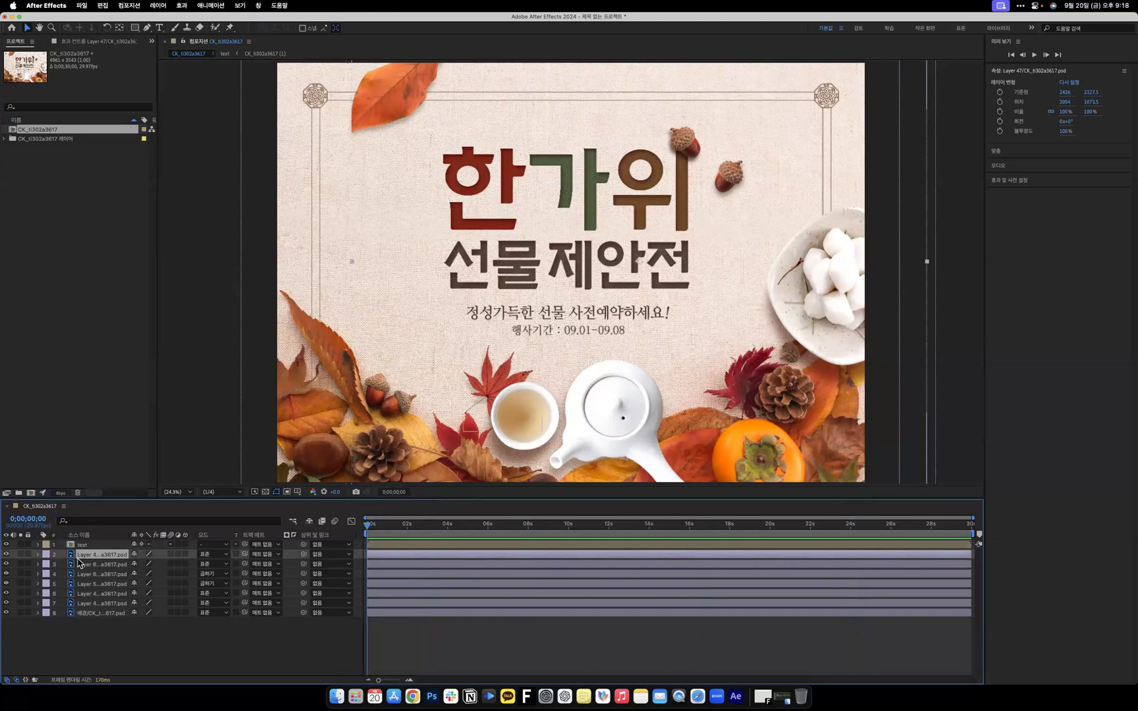
pyautogui.press('super+Down')
pyautogui.press('super+Down')
pyautogui.press('super+Down')
pyautogui.press('super+Down')
pyautogui.press('super+Down')
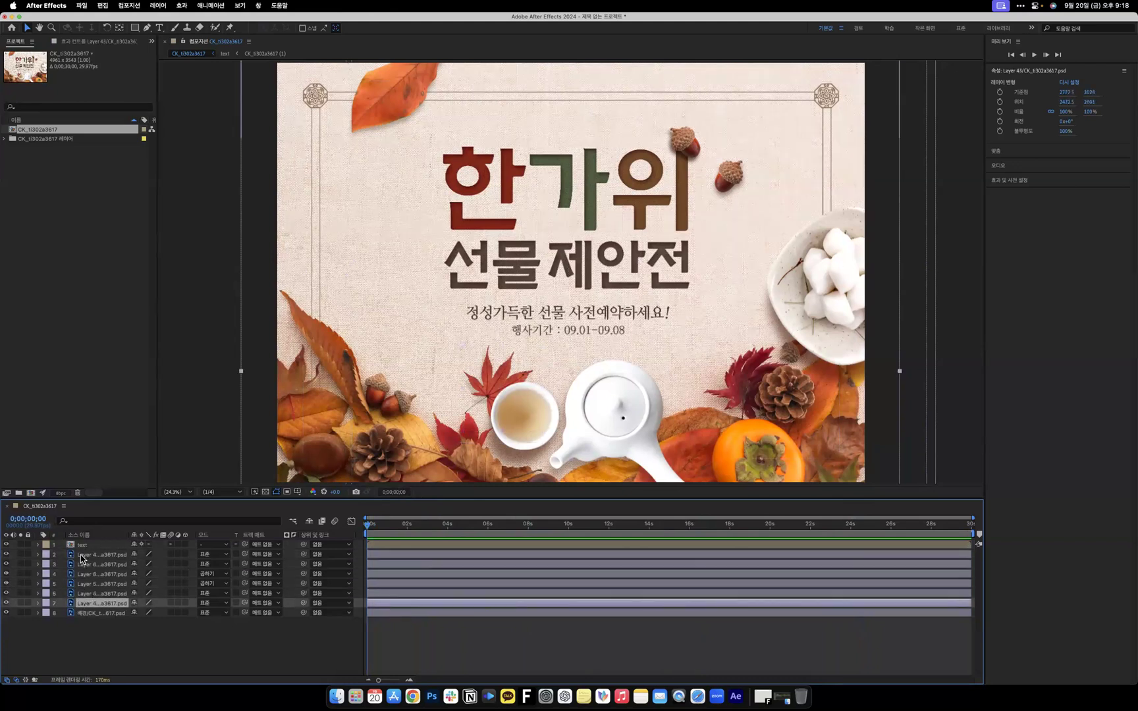
pyautogui.click(81, 557)
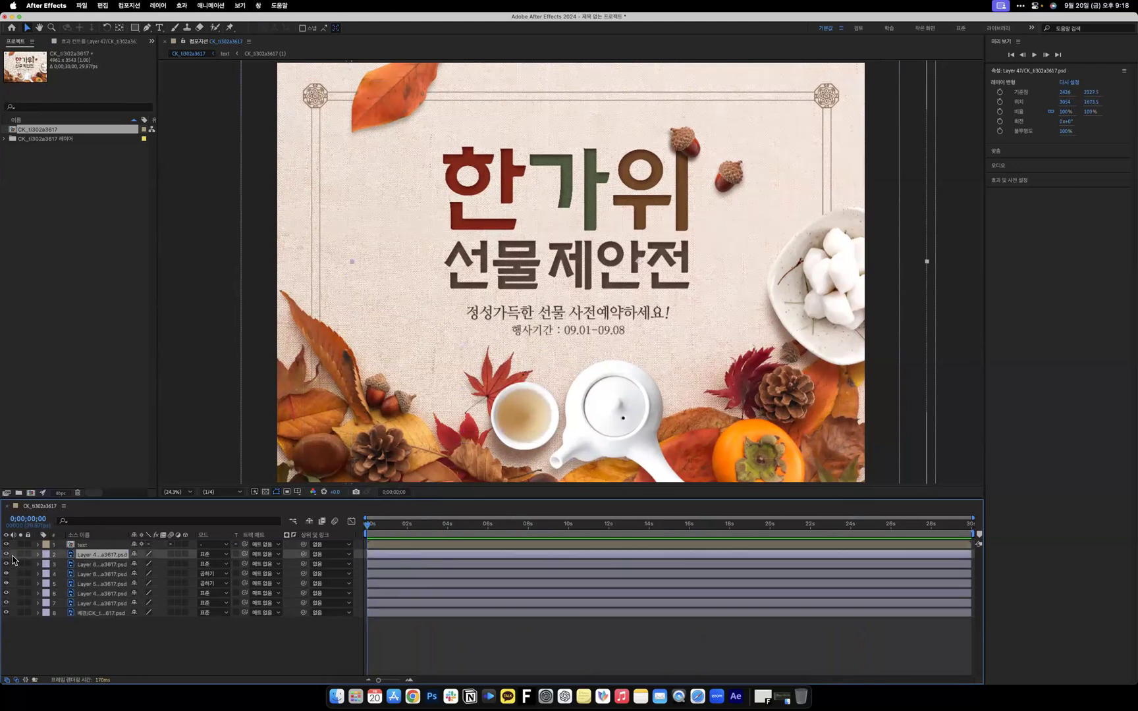
# Toggle the text layer's visibility off and on to check what it contains, leaving it visible.
pyautogui.click(111, 547)
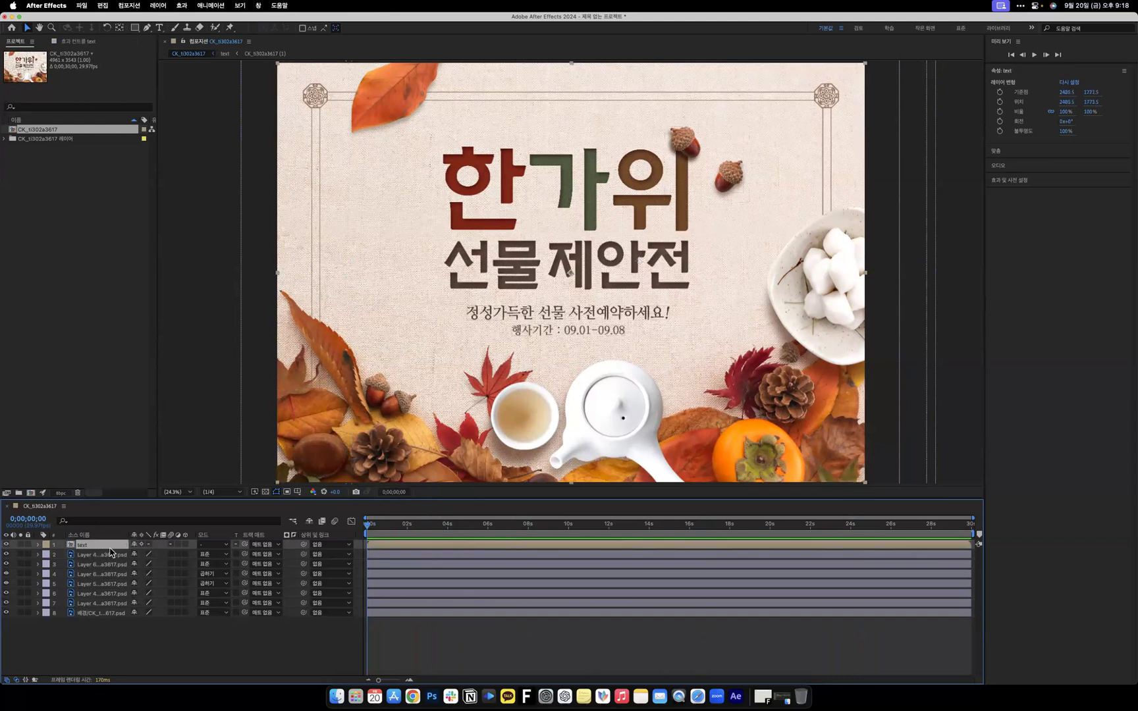
pyautogui.click(6, 545)
pyautogui.click(6, 545)
pyautogui.click(6, 545)
pyautogui.click(6, 545)
pyautogui.click(6, 545)
pyautogui.click(6, 545)
pyautogui.click(6, 545)
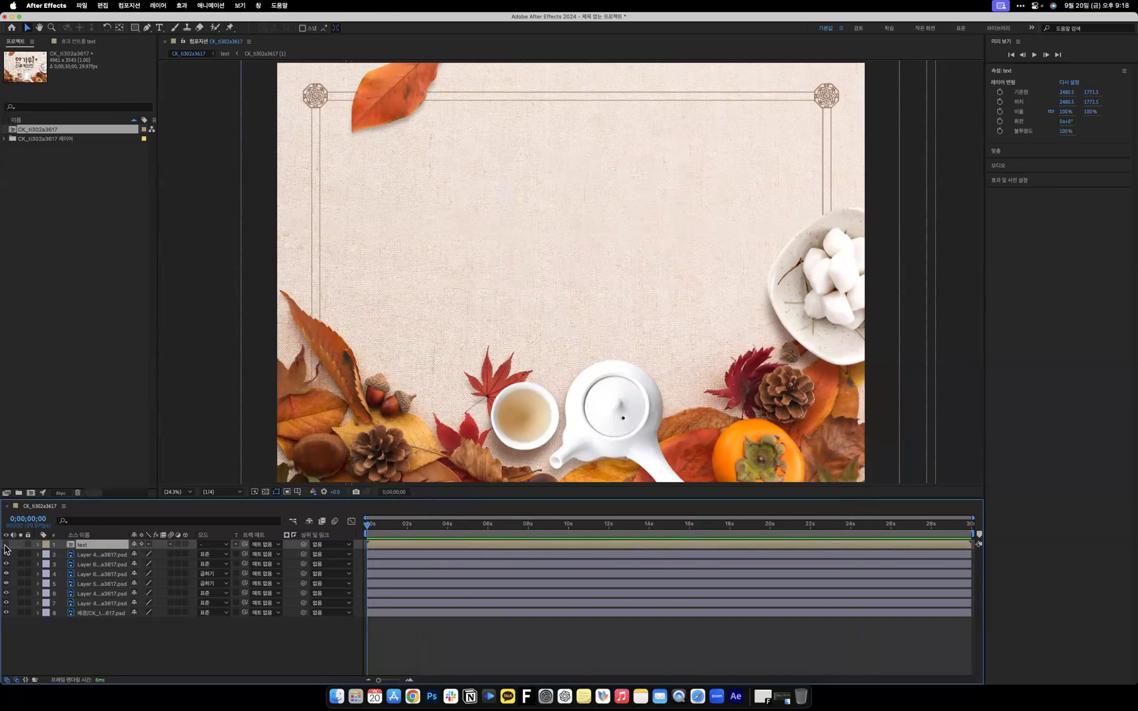
pyautogui.click(6, 546)
# Toggle Layer 47's visibility to check which objects it contains, leaving it visible.
pyautogui.click(5, 555)
pyautogui.click(6, 555)
pyautogui.click(6, 555)
pyautogui.click(6, 556)
pyautogui.click(6, 555)
pyautogui.click(6, 555)
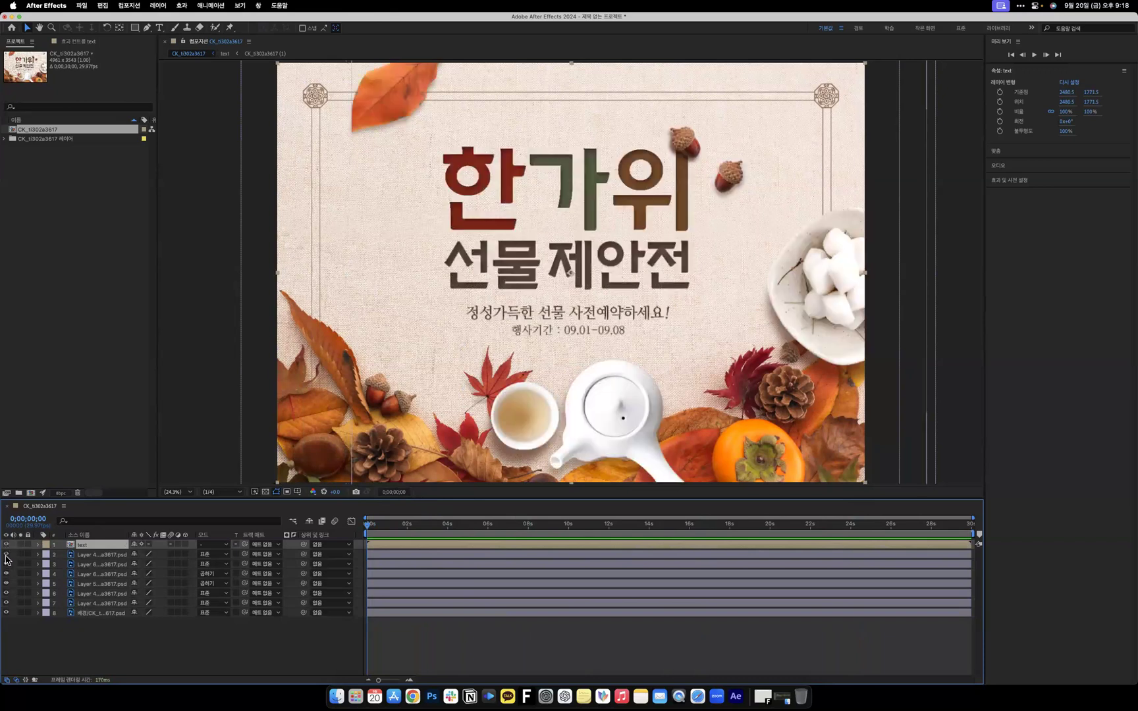
pyautogui.click(82, 556)
pyautogui.click(6, 555)
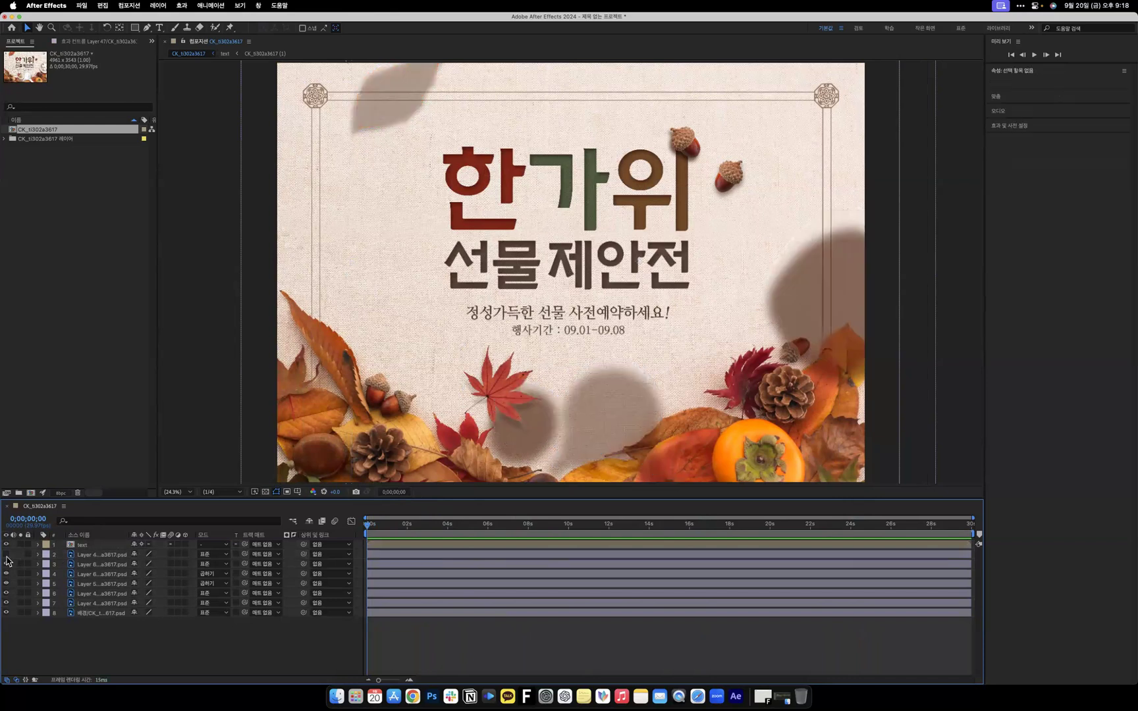
pyautogui.click(6, 554)
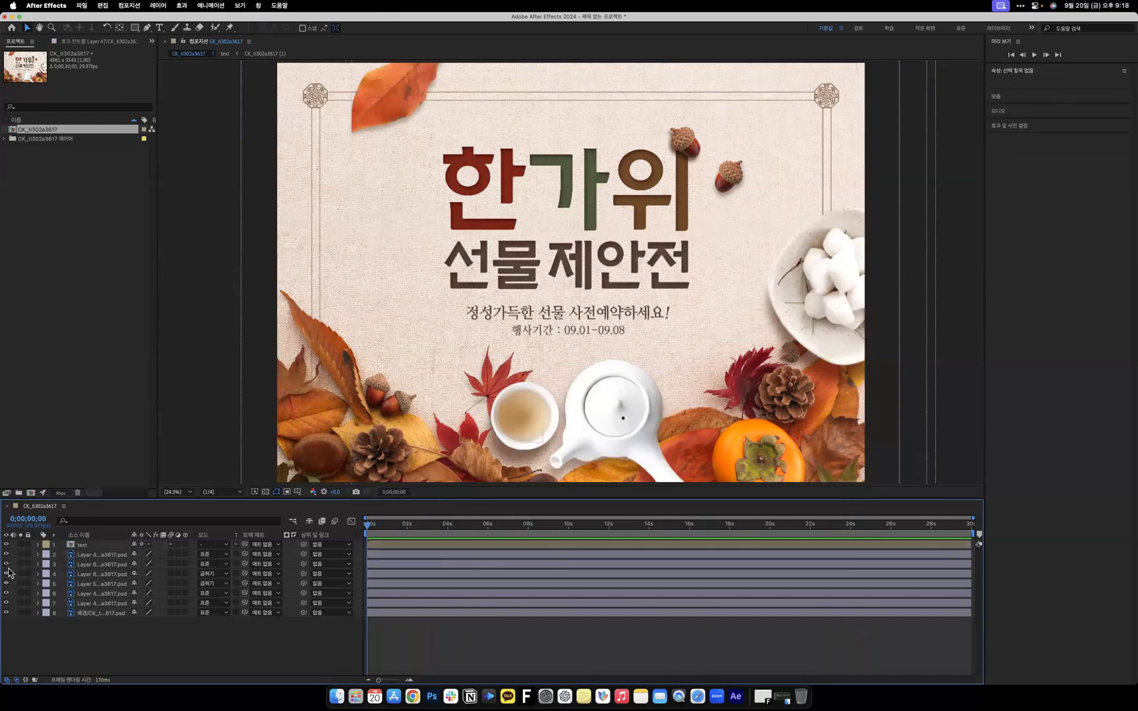
# Check Layer 66 by hiding and showing it, and select Layer 43.
pyautogui.click(77, 564)
pyautogui.click(7, 564)
pyautogui.click(6, 565)
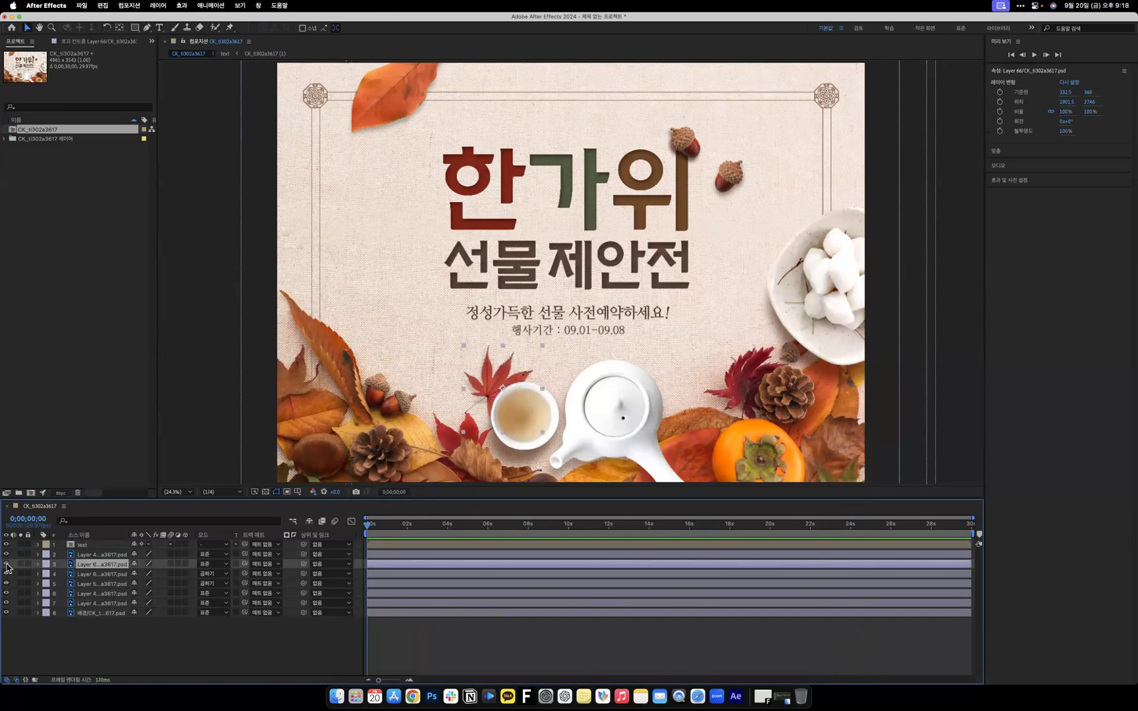
pyautogui.click(112, 603)
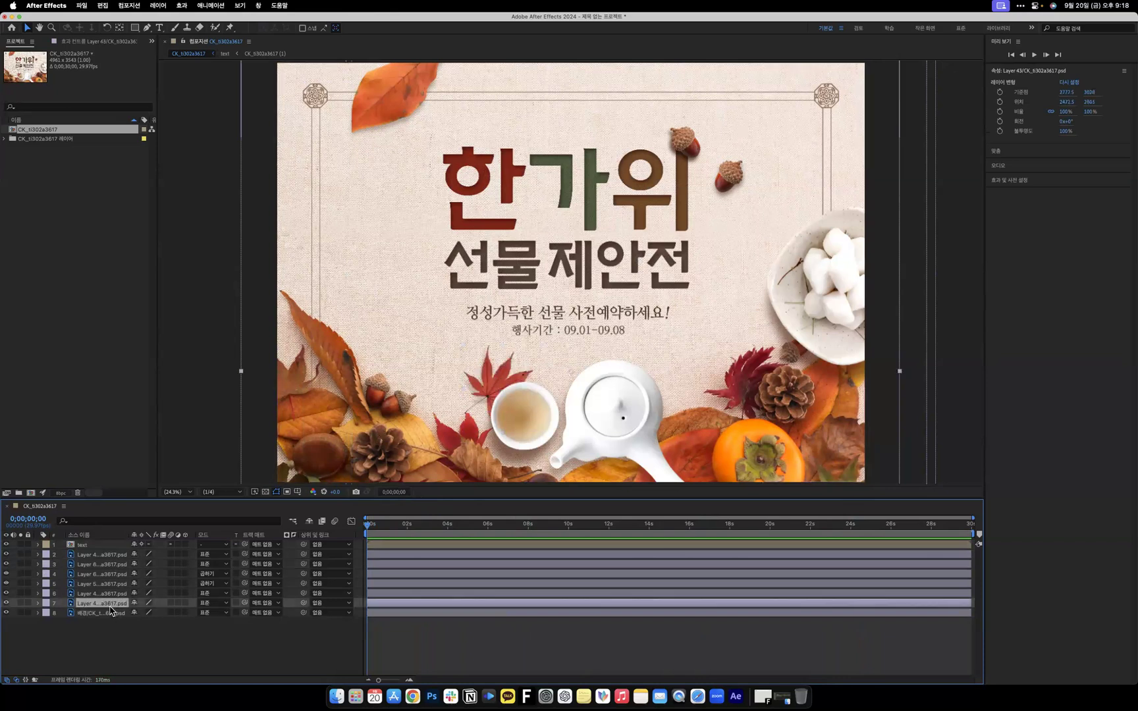
# Check the background layer by hiding and showing it, and open Layer 43 in its own layer view.
pyautogui.click(108, 613)
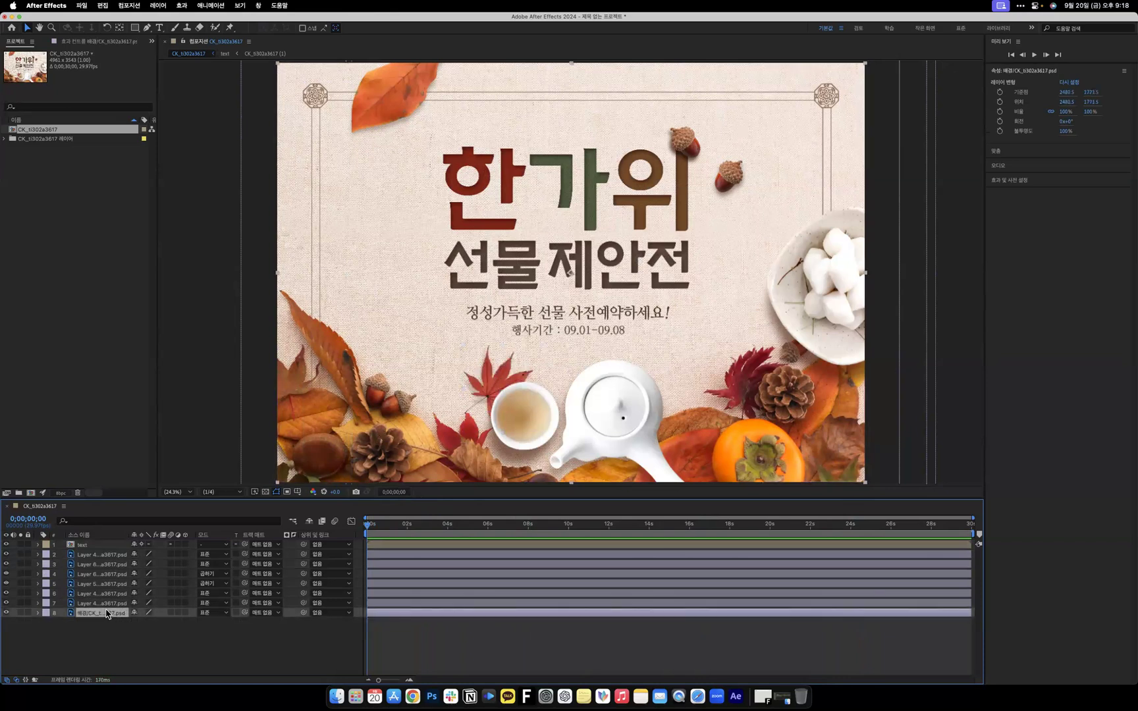
pyautogui.click(7, 612)
pyautogui.click(7, 612)
pyautogui.click(7, 602)
pyautogui.doubleClick(107, 603)
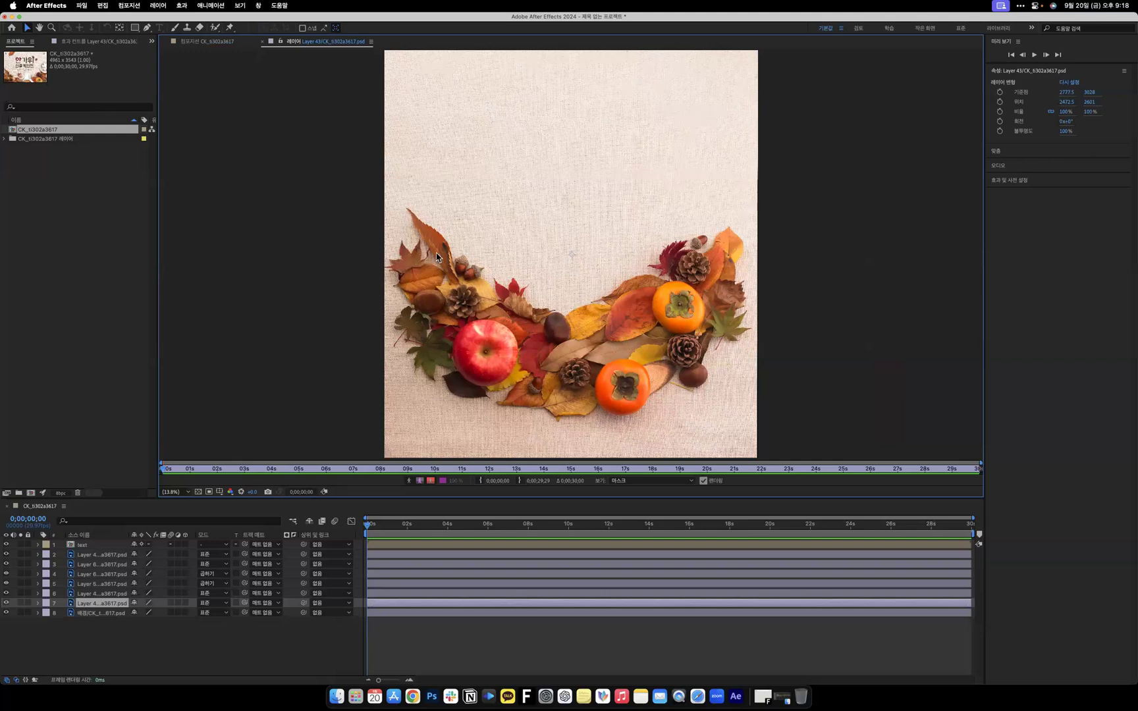
# Select Layer 47 and close the Layer 43 view to return to the composition.
pyautogui.click(96, 584)
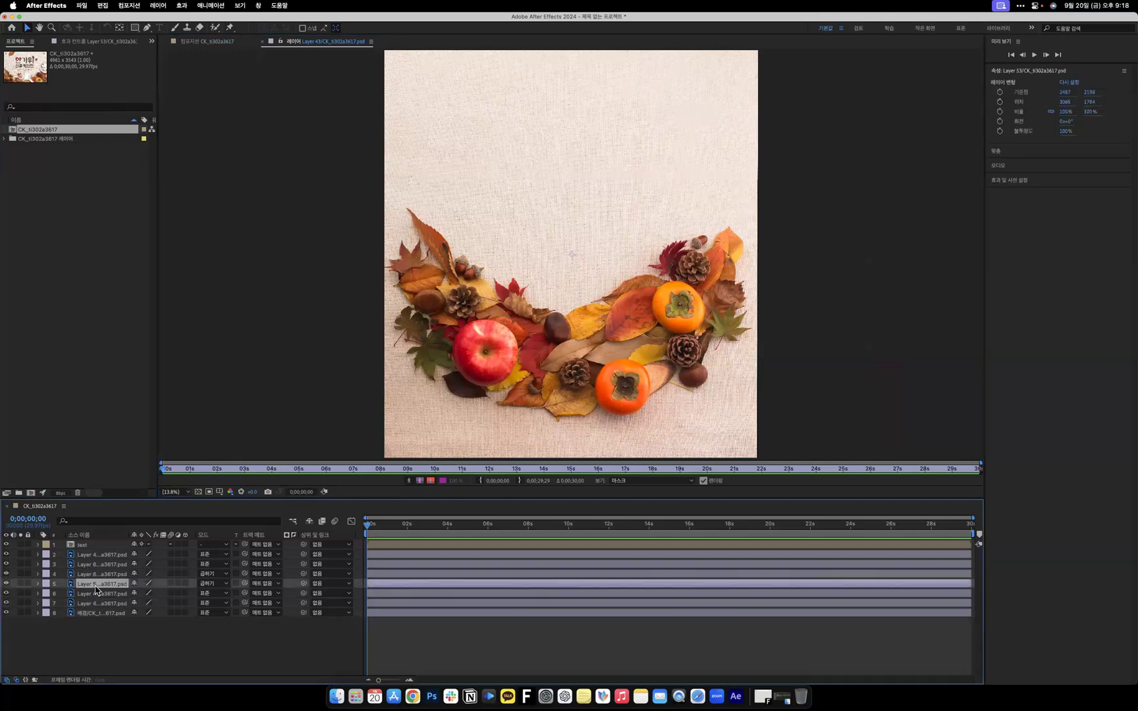
pyautogui.click(98, 555)
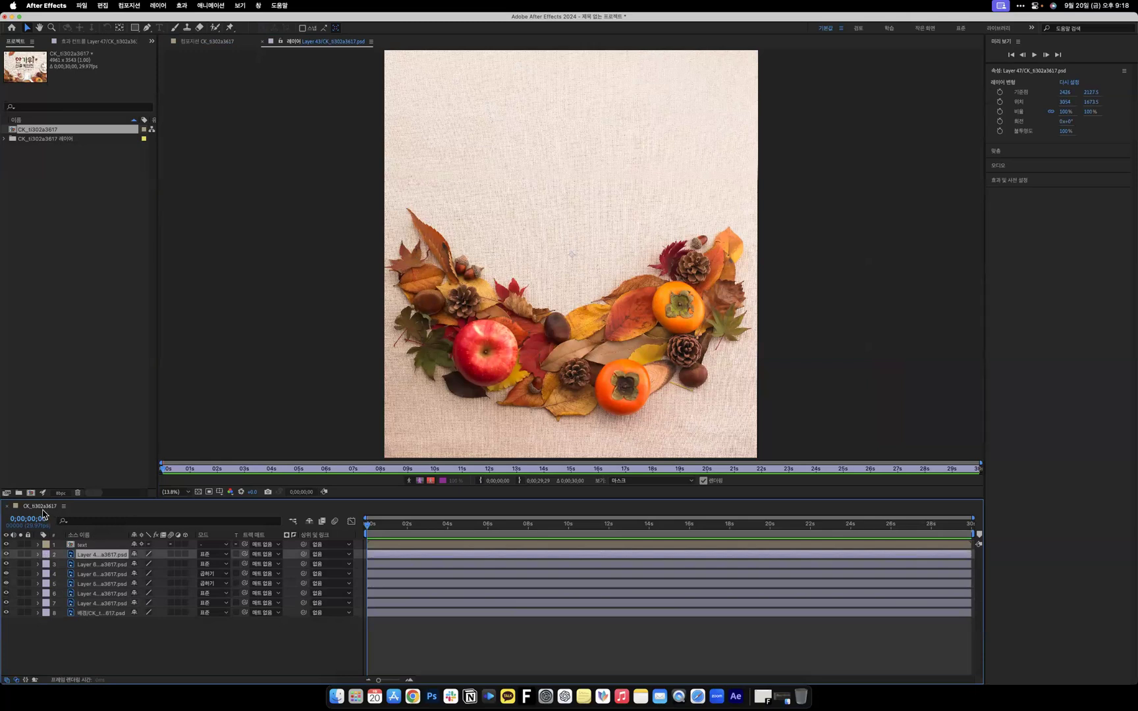
pyautogui.moveTo(415, 525); pyautogui.dragTo(359, 518)
pyautogui.click(262, 42)
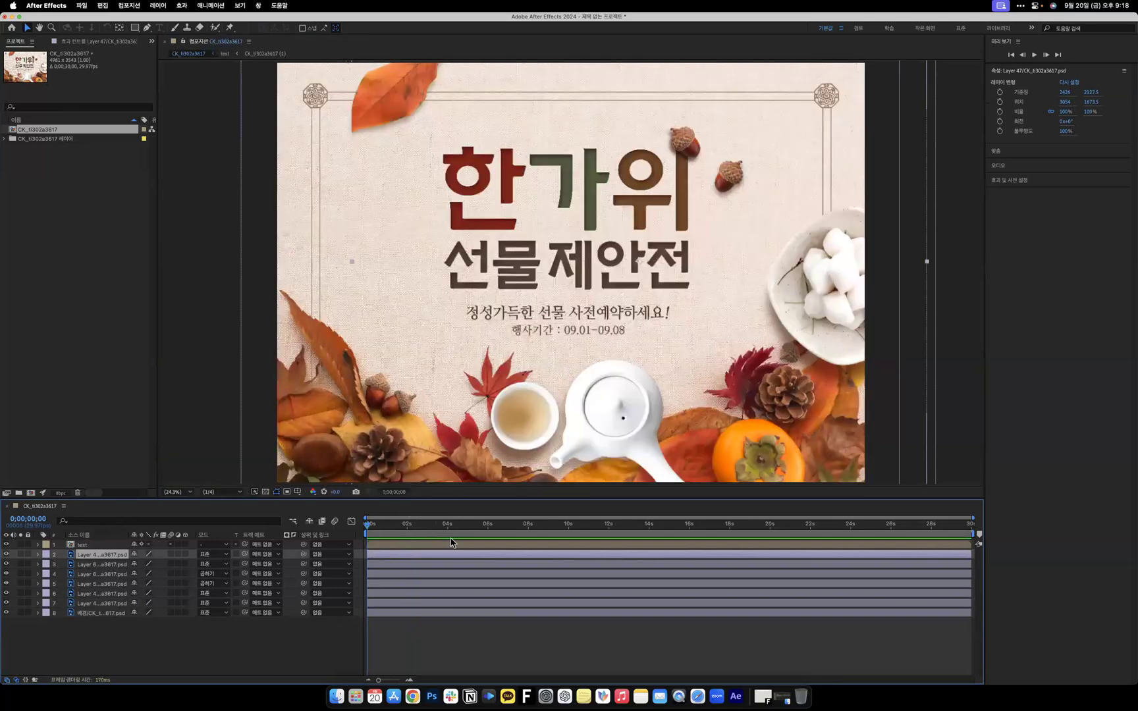
# Select Layer 66 and preview the composition, stopping at 0;00;02;10.
pyautogui.click(101, 564)
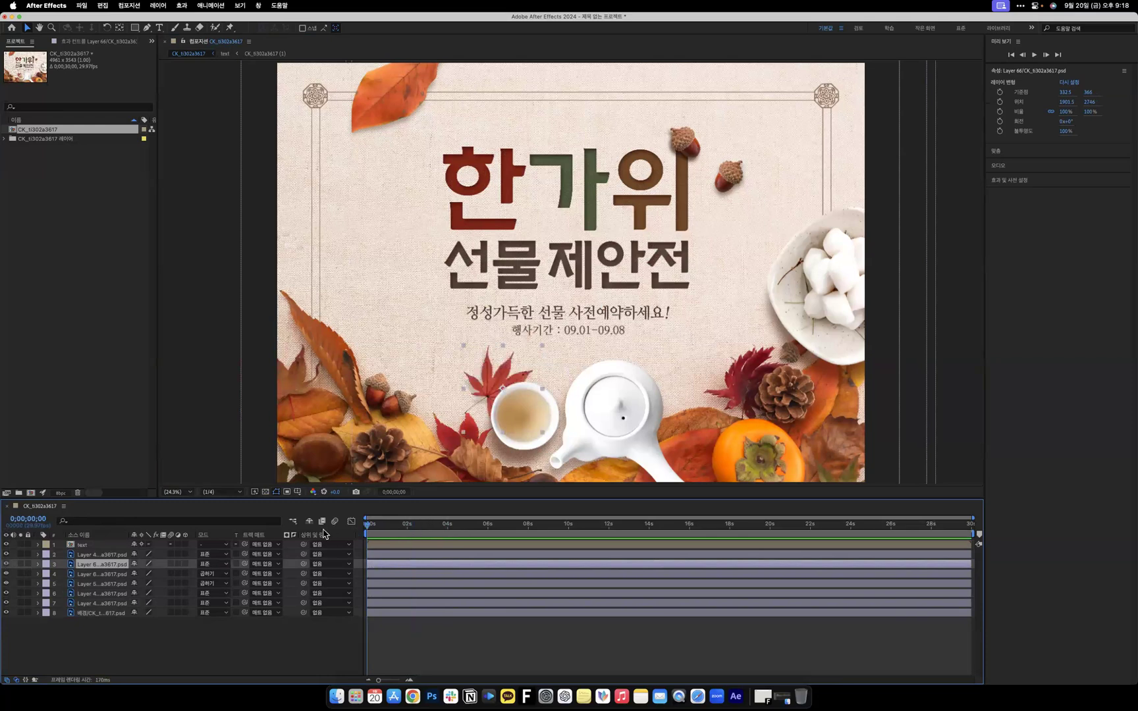
pyautogui.press('space')
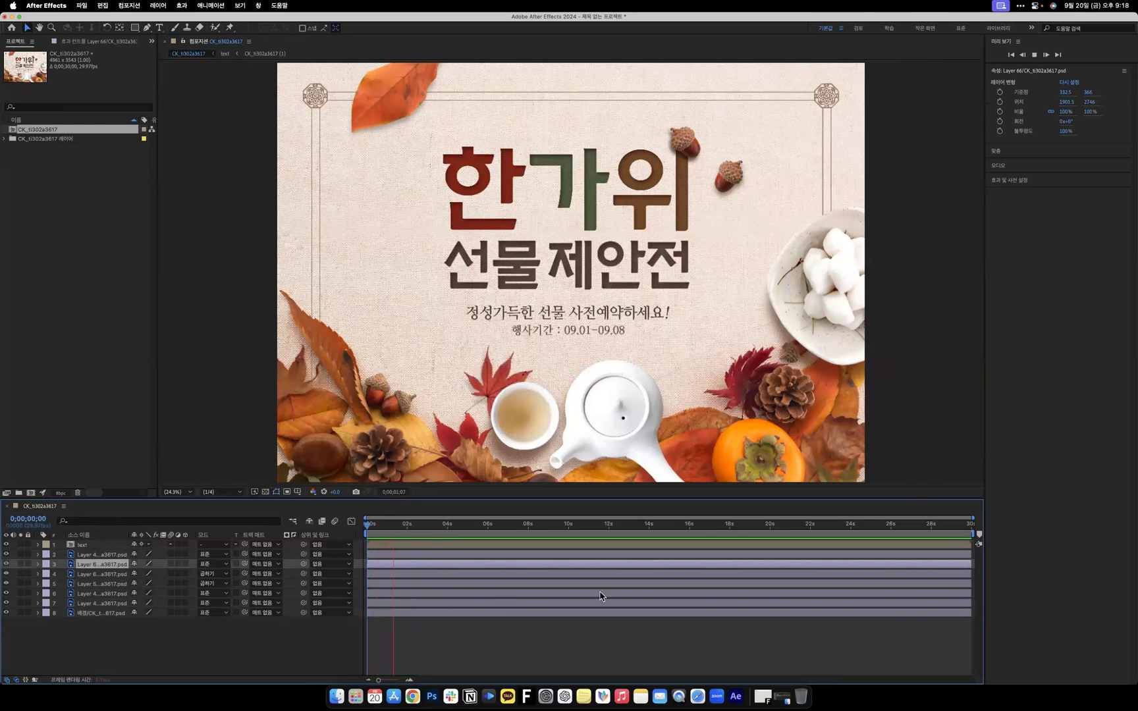
pyautogui.press('space')
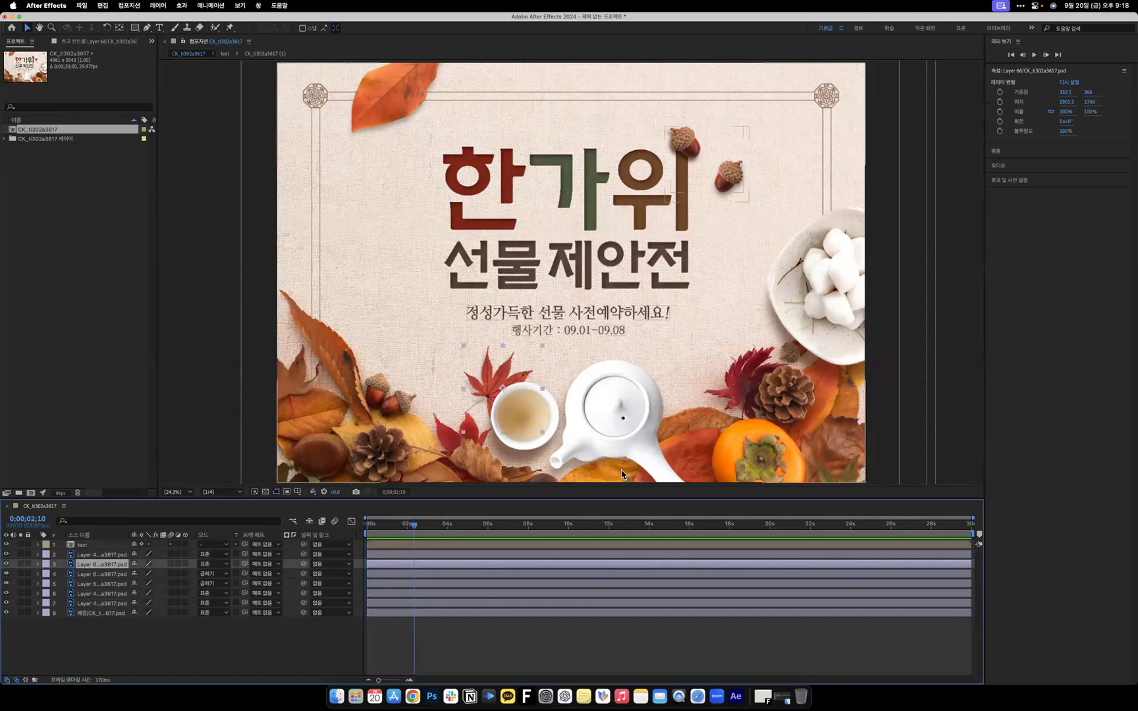
# Expand Layer 47's transform properties and return the playhead to the start to examine them.
pyautogui.click(85, 555)
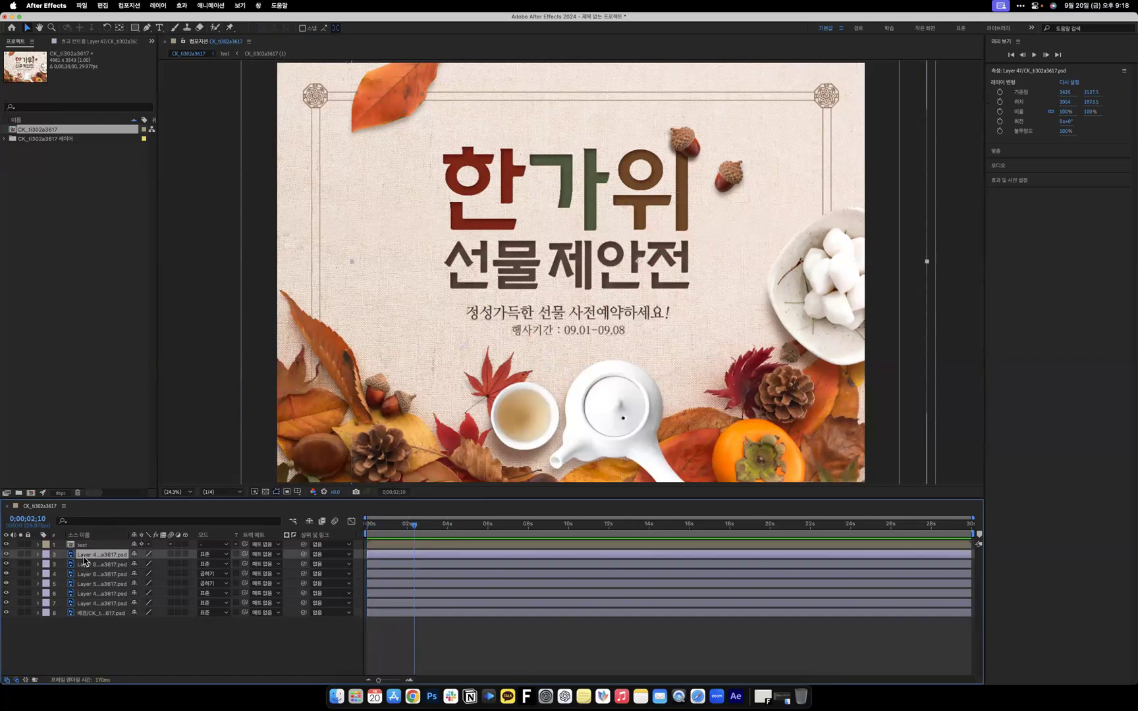
pyautogui.click(37, 555)
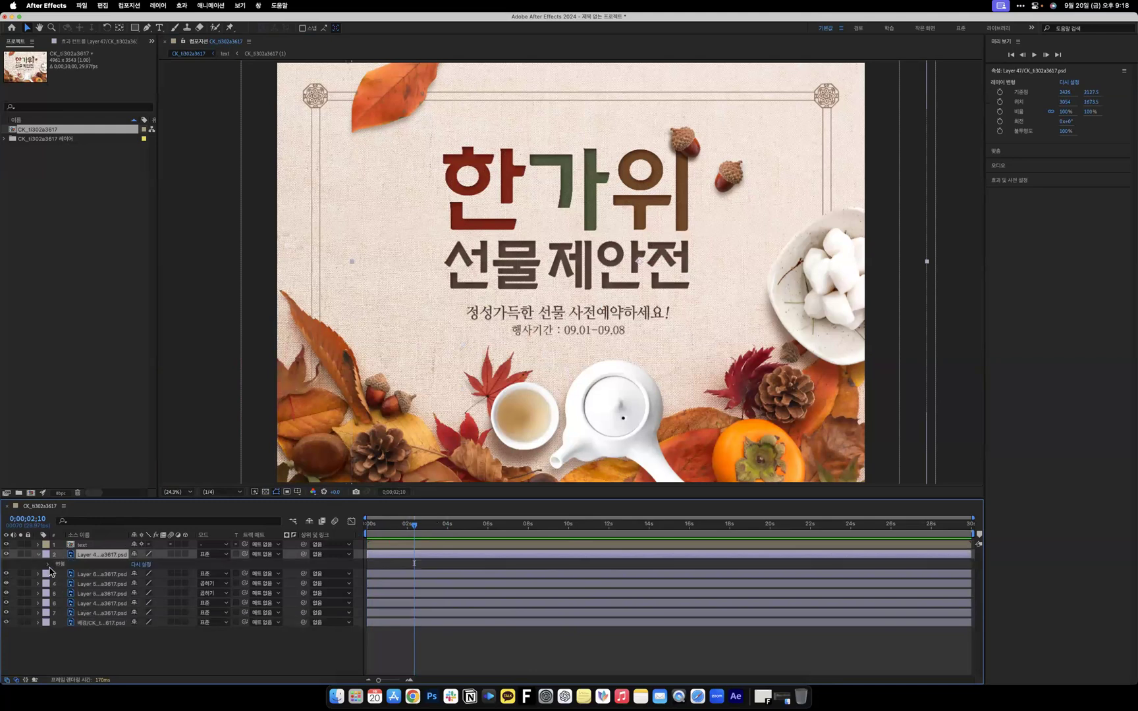
pyautogui.click(48, 565)
pyautogui.moveTo(414, 531); pyautogui.dragTo(358, 529)
pyautogui.moveTo(137, 573); pyautogui.dragTo(6, 582)
pyautogui.moveTo(114, 585); pyautogui.dragTo(150, 591)
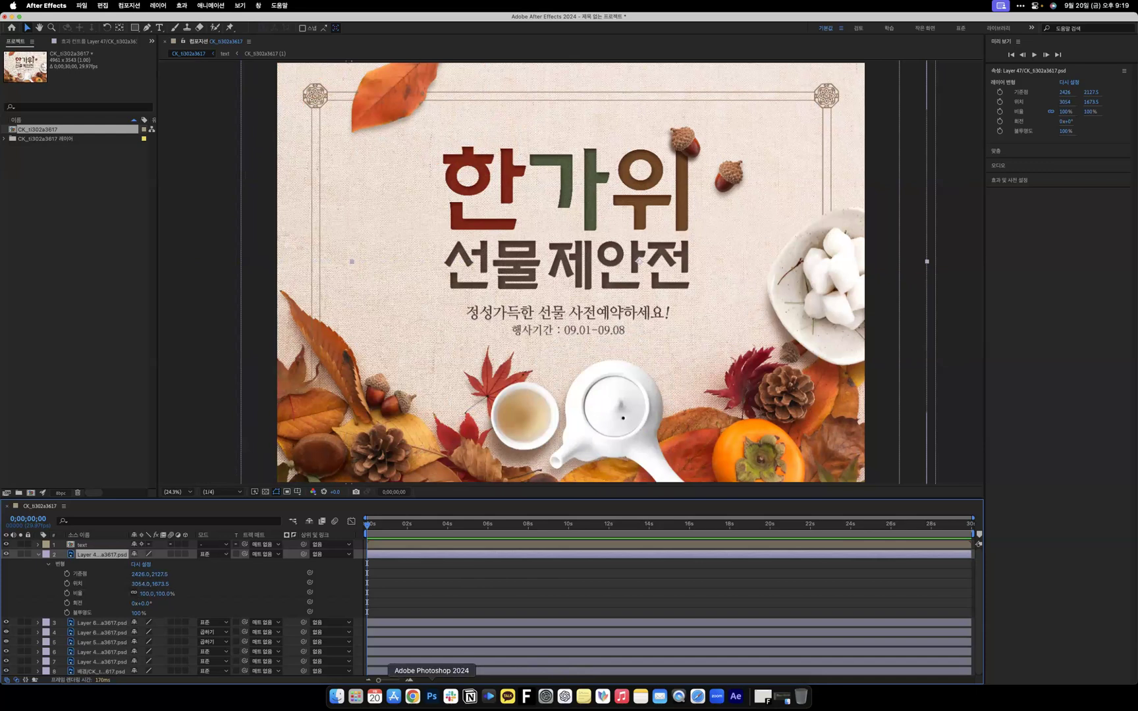
# Switch to Chrome and open YouTube, ready to enter a search.
pyautogui.click(412, 696)
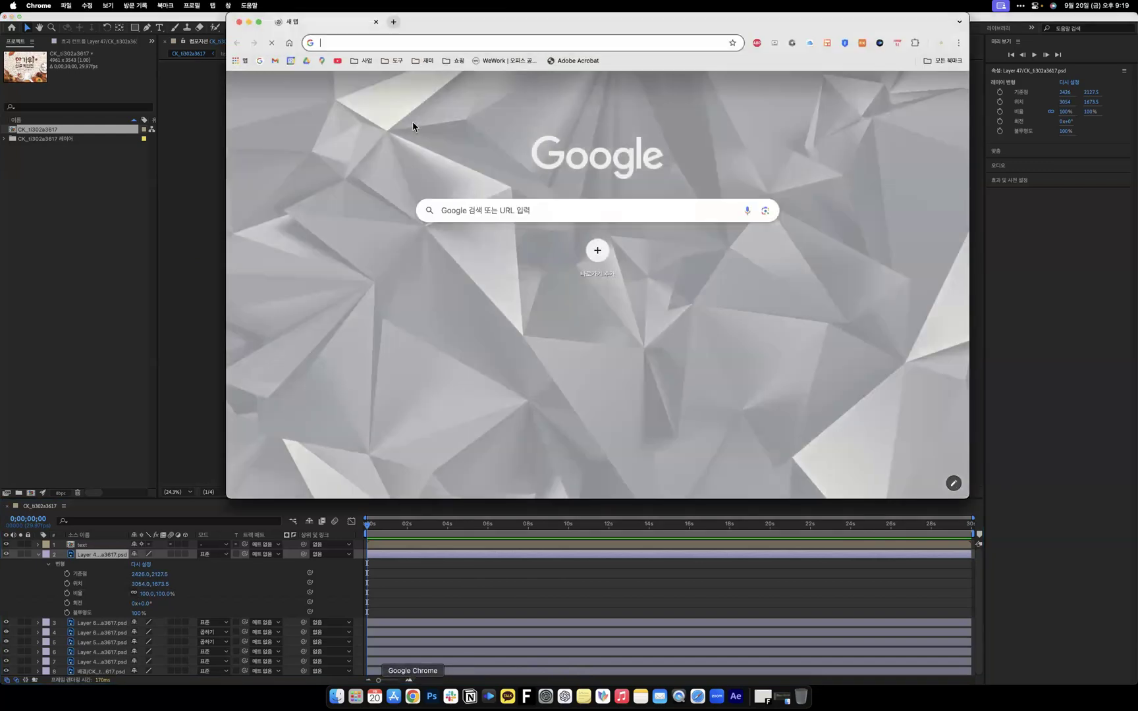
pyautogui.click(336, 63)
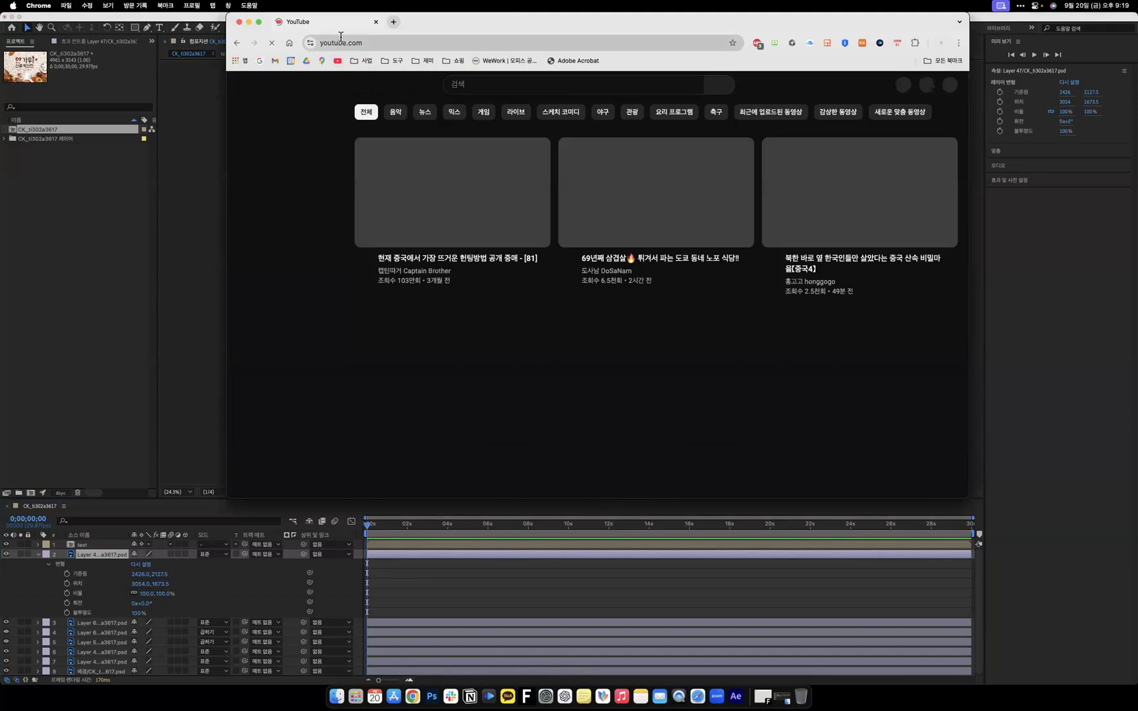
pyautogui.click(520, 84)
pyautogui.write('뭐')
pyautogui.write('션그래픽')
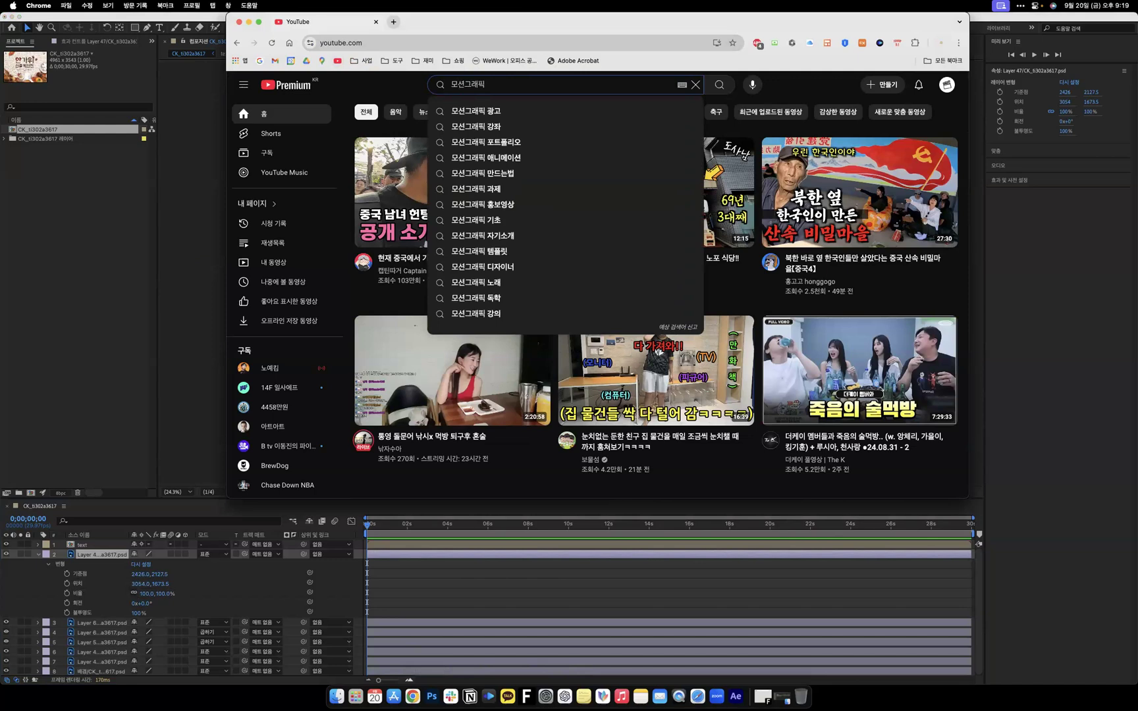
pyautogui.press('BackSpace')
pyautogui.press('BackSpace')
pyautogui.press('BackSpace')
pyautogui.press('BackSpace')
pyautogui.press('BackSpace')
pyautogui.press('BackSpace')
pyautogui.write('뫼')
pyautogui.press('BackSpace')
# Search YouTube for "공공기관 정보전달".
pyautogui.write('공공기관')
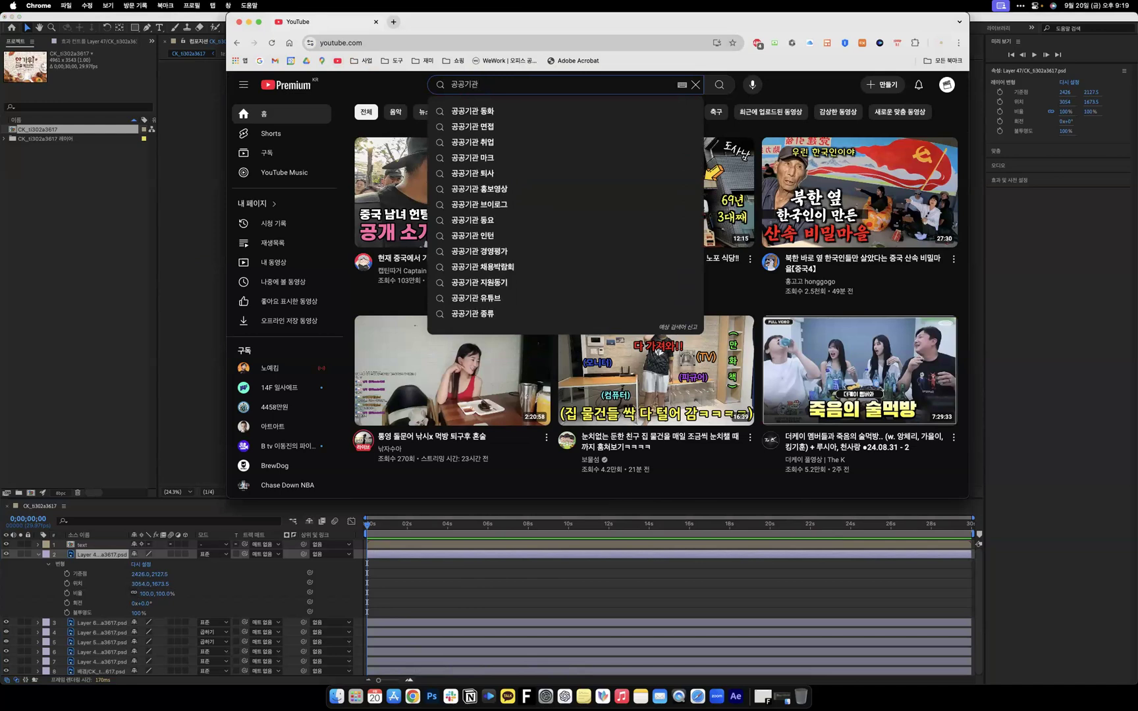
pyautogui.write(' 정보전달')
pyautogui.press('Return')
# Browse the search results and open the video "[CREA TV] 한솔제지 정보전달형 모션그래픽".
pyautogui.scroll(-10, 780, 333)
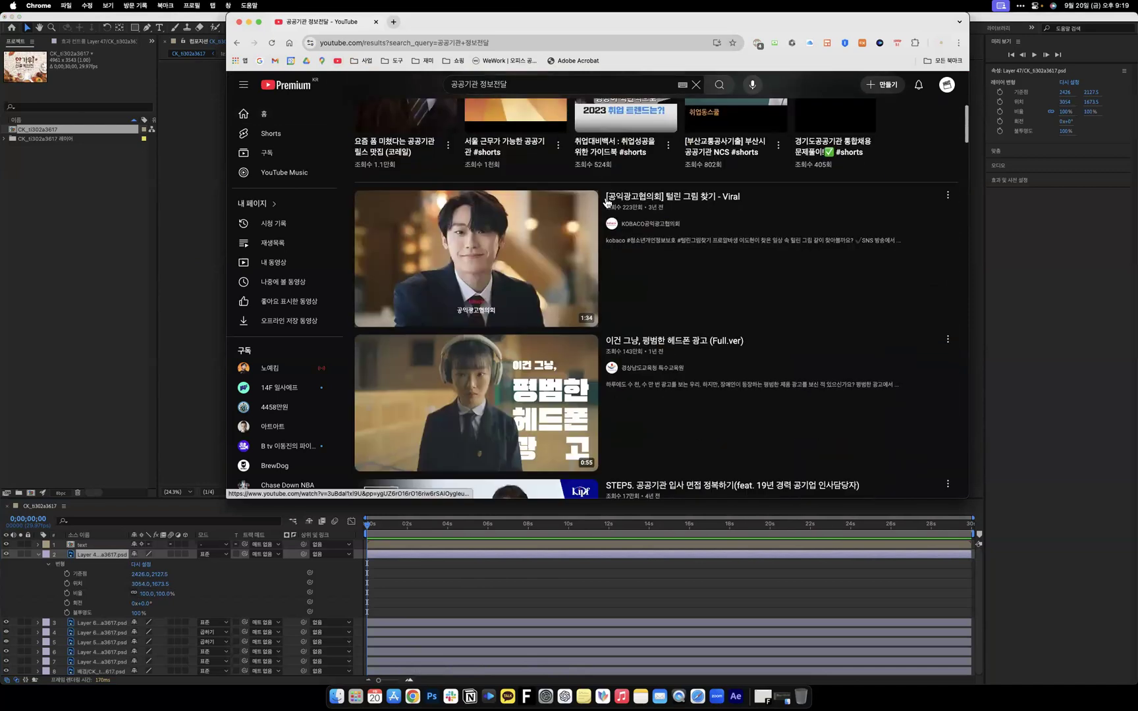
pyautogui.scroll(-10, 607, 201)
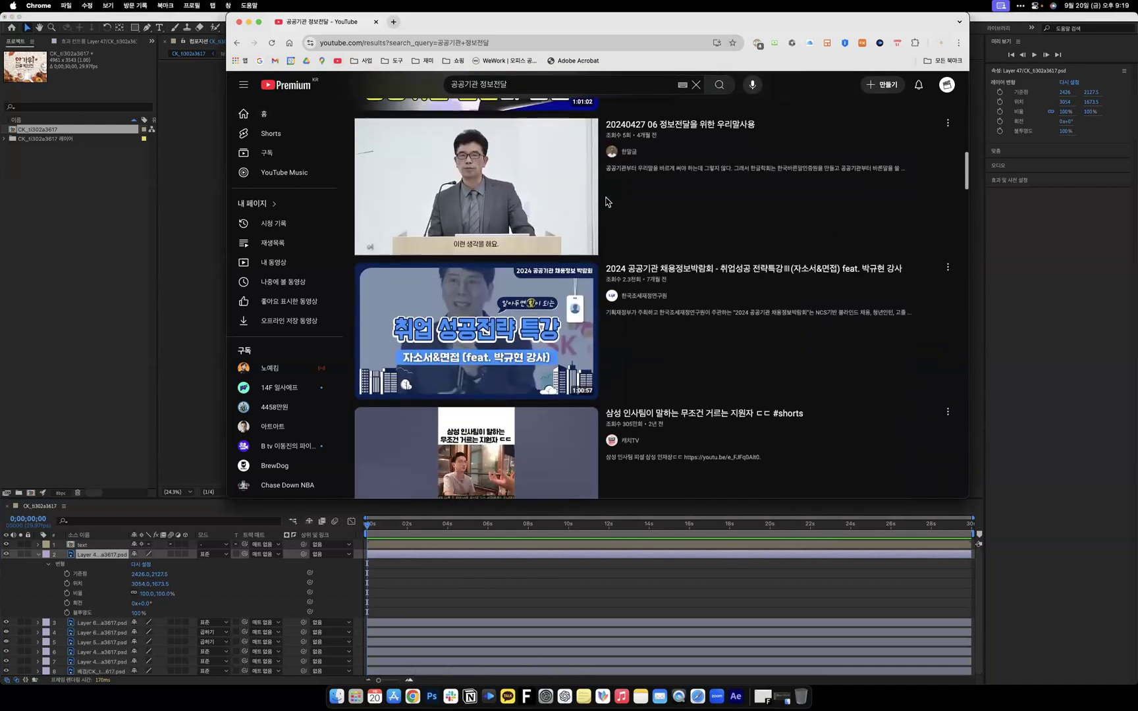
pyautogui.scroll(-5, 607, 200)
pyautogui.scroll(3, 607, 201)
pyautogui.click(608, 201)
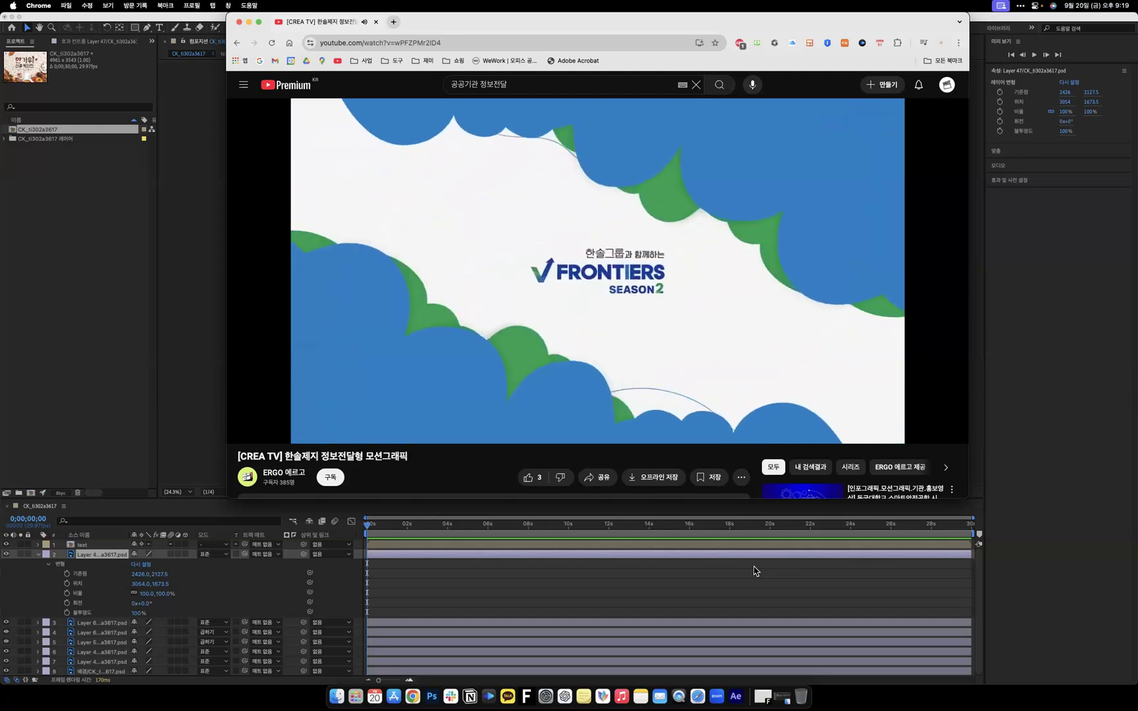
# Switch back to After Effects, glance at the YouTube video once more in Chrome, and return to the composition.
pyautogui.click(198, 425)
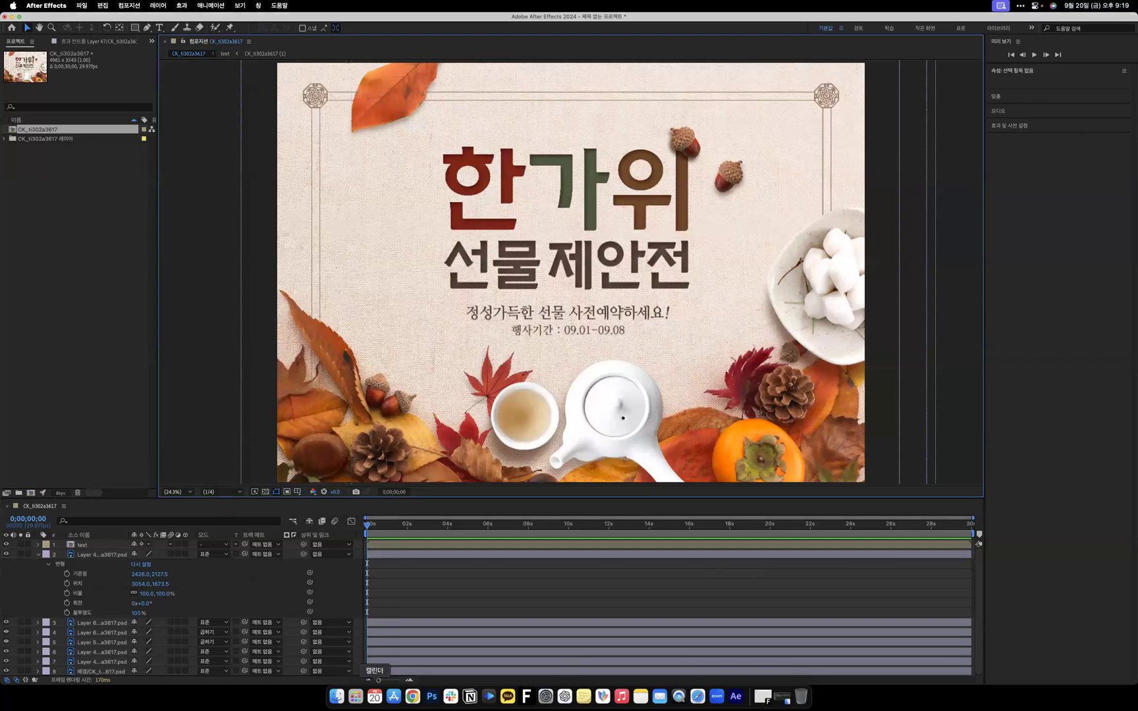
pyautogui.click(412, 696)
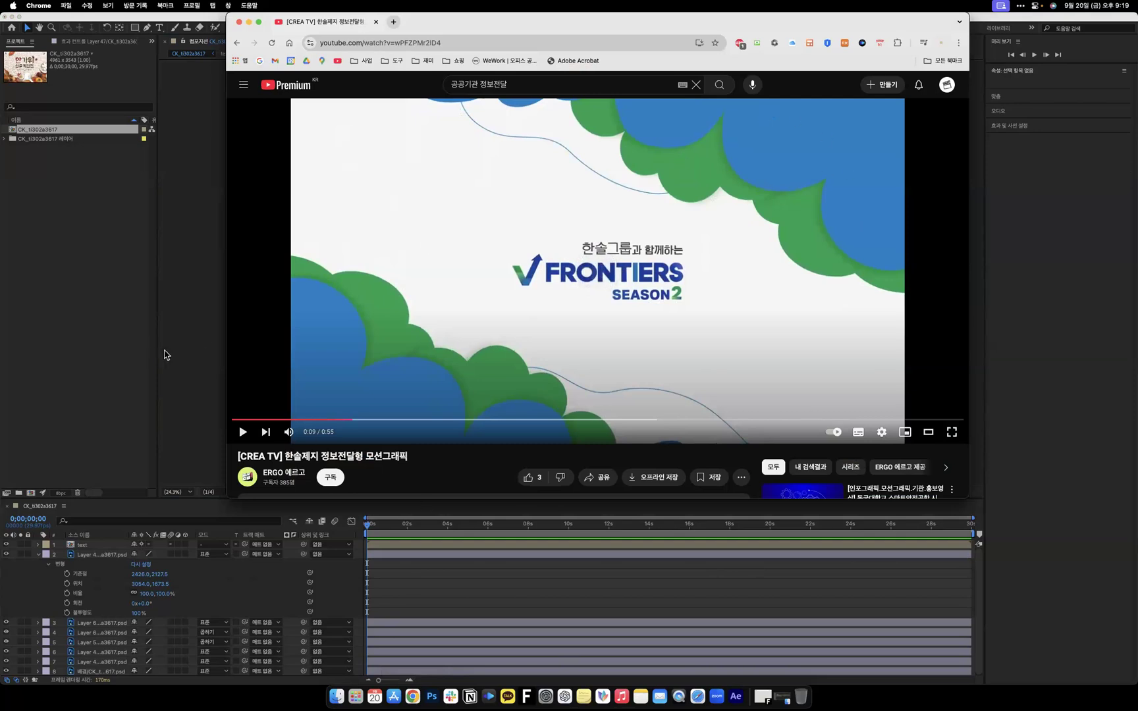
pyautogui.click(184, 359)
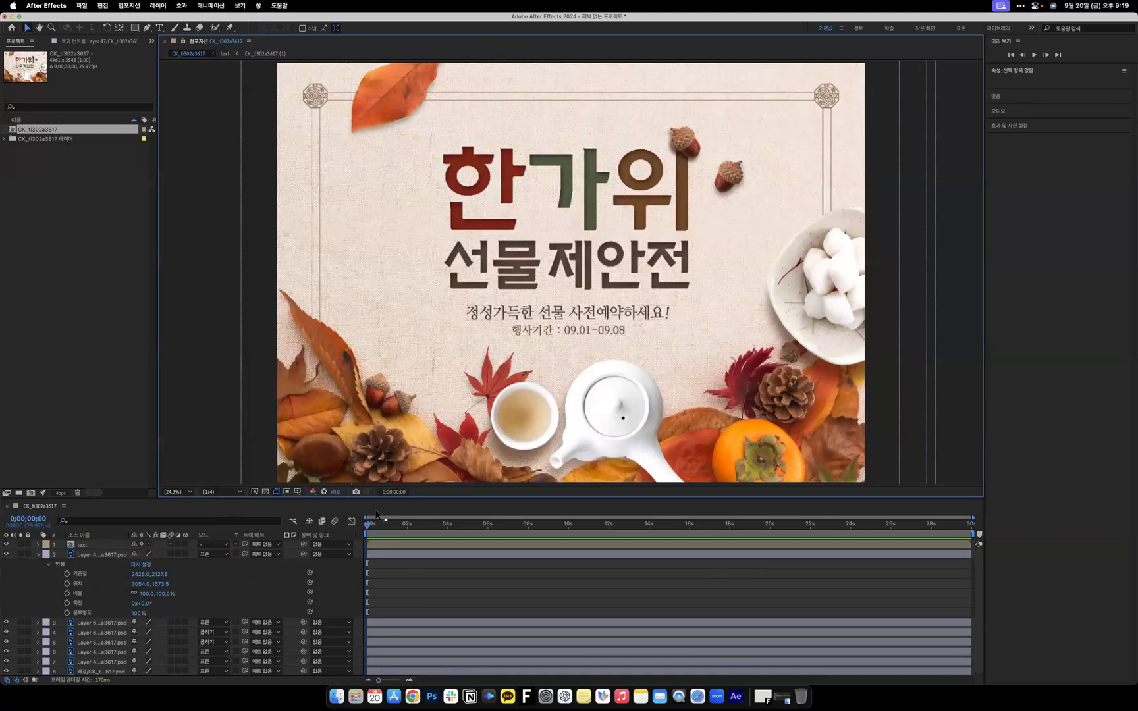
# Try shifting Layer 47's X position to 3241 at 0;00;01;10, undo it, and return the playhead to the start.
pyautogui.click(389, 535)
pyautogui.press('space')
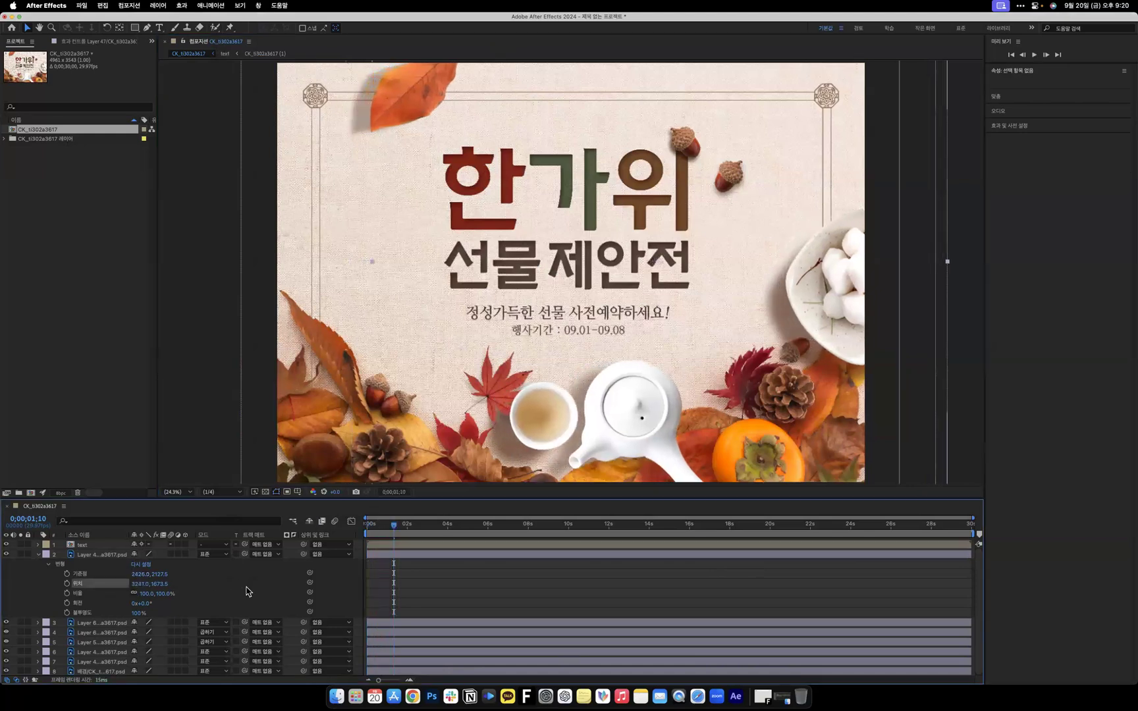
pyautogui.press('space')
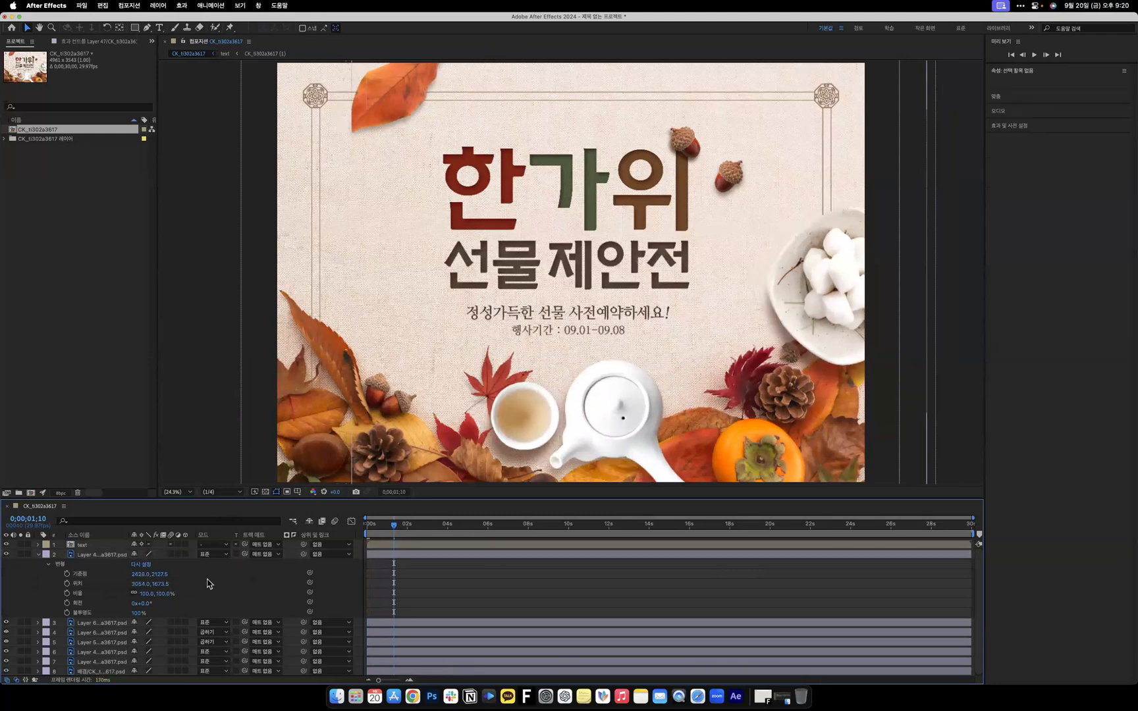
pyautogui.press('Home')
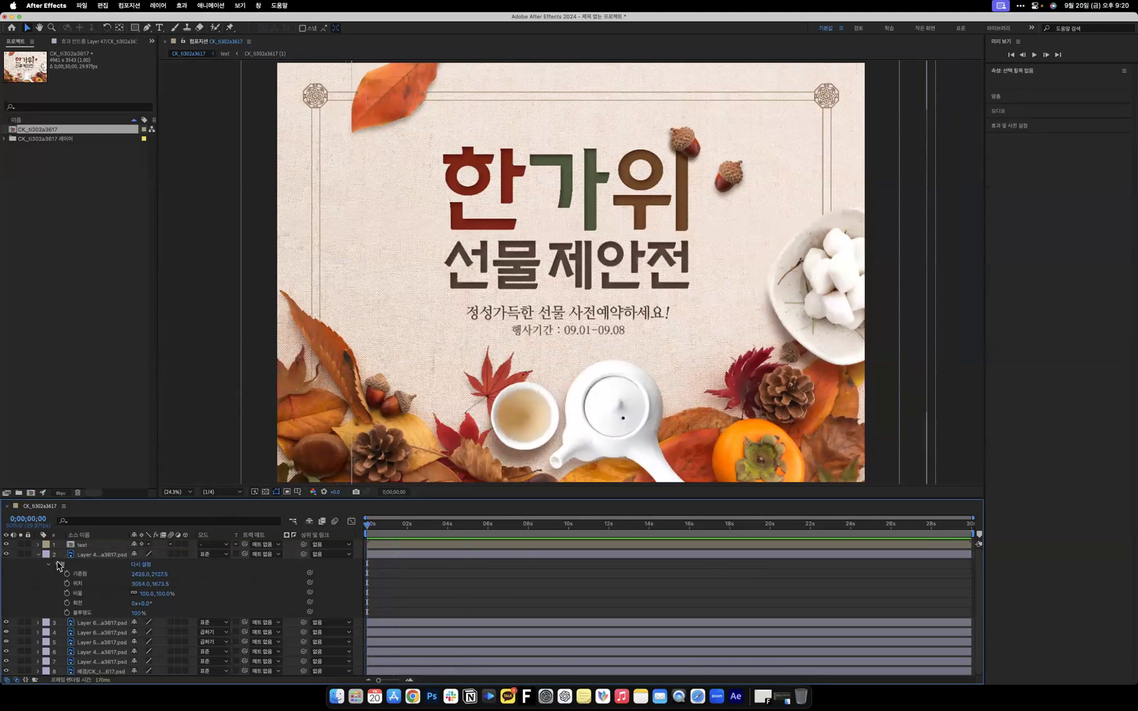
# Collapse Layer 47's properties and select the text layer.
pyautogui.click(41, 557)
pyautogui.click(409, 360)
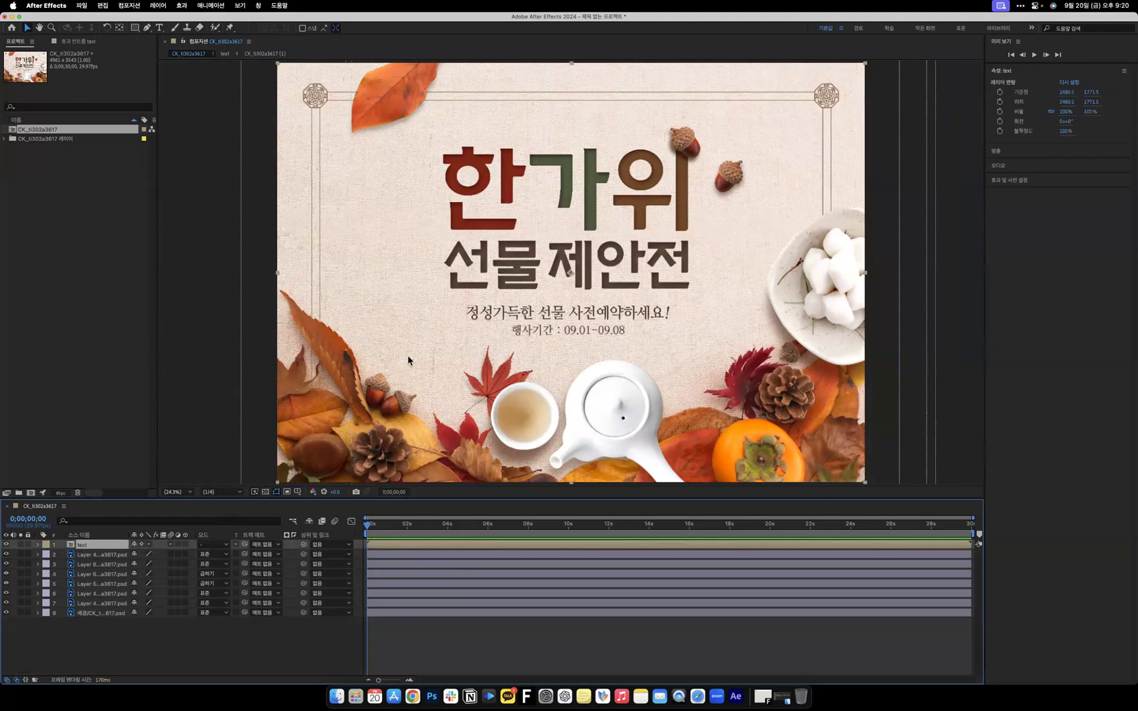
pyautogui.click(570, 211)
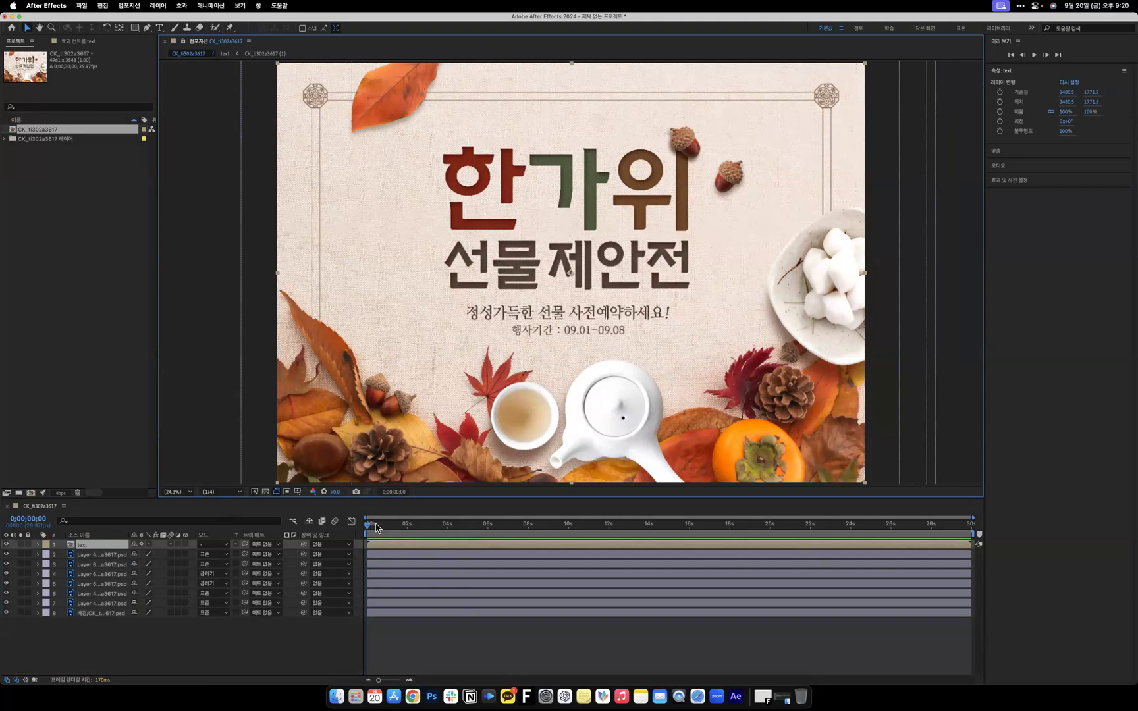
# Try starting the text layer about 5 seconds in, preview it, and restore the layer to begin at 0 seconds.
pyautogui.moveTo(367, 544); pyautogui.dragTo(472, 544)
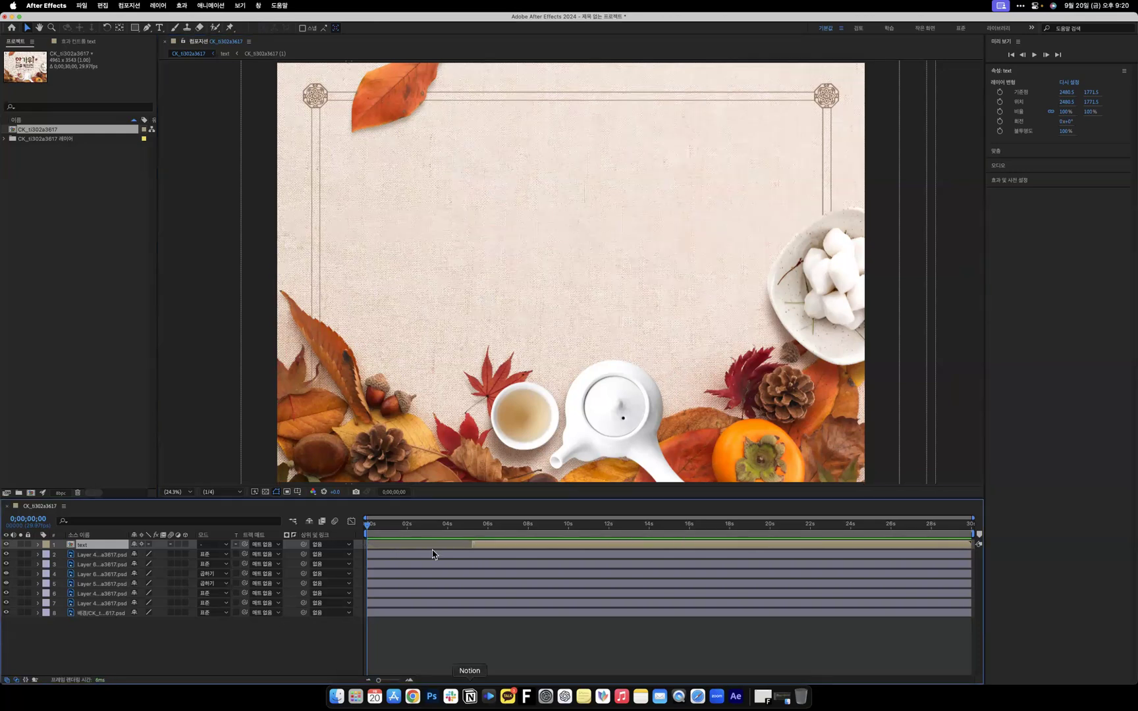
pyautogui.press('space')
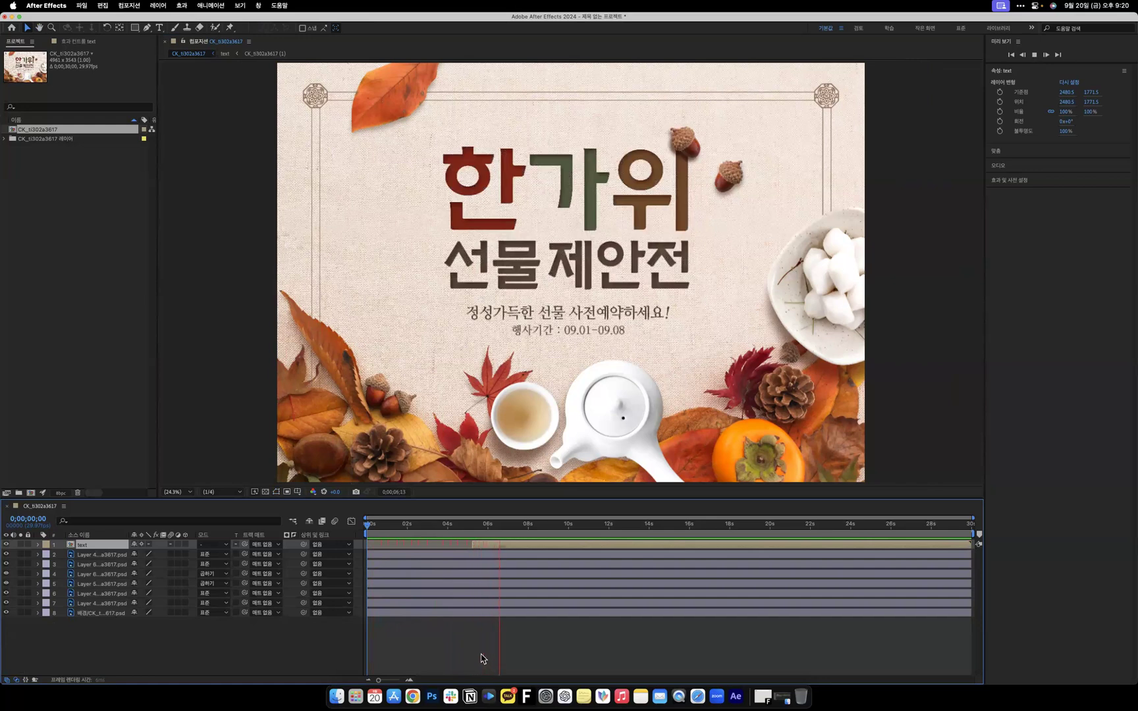
pyautogui.moveTo(500, 527); pyautogui.dragTo(369, 545)
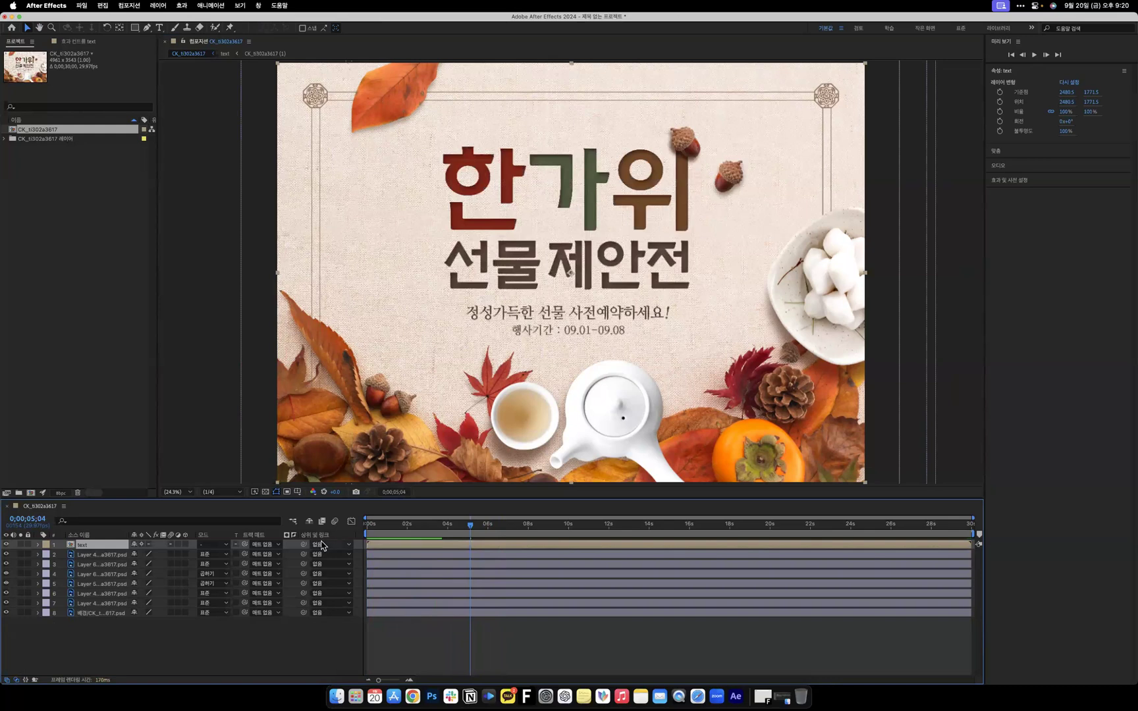
pyautogui.click(501, 525)
pyautogui.click(366, 525)
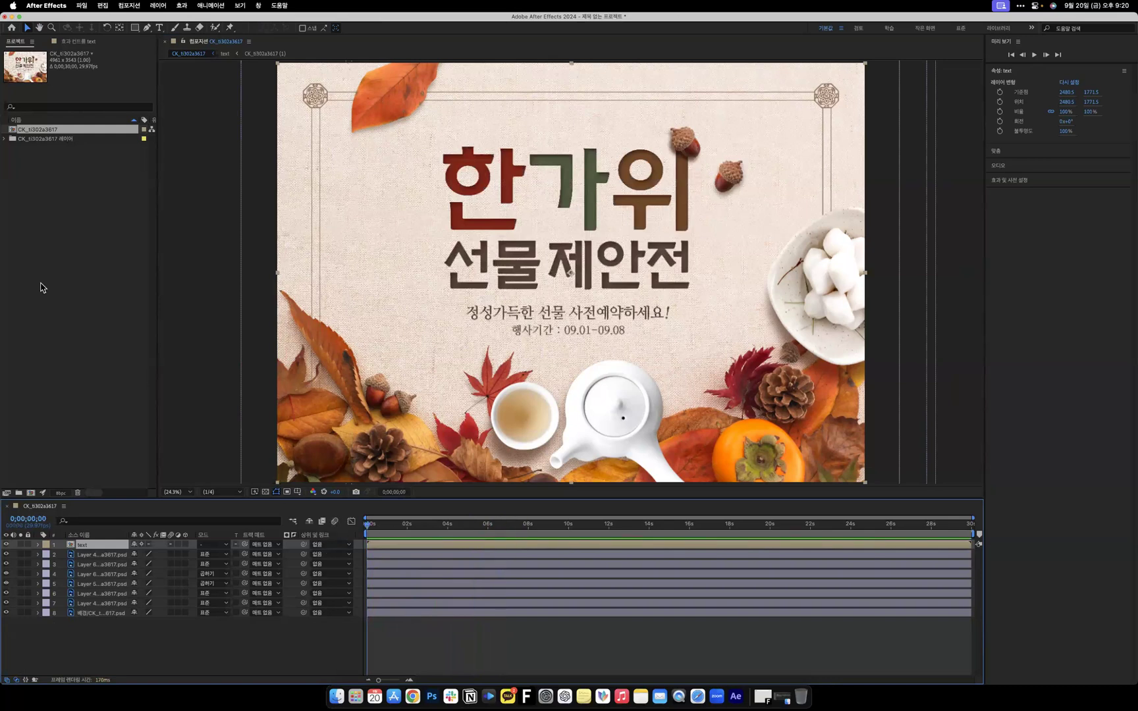
pyautogui.click(337, 694)
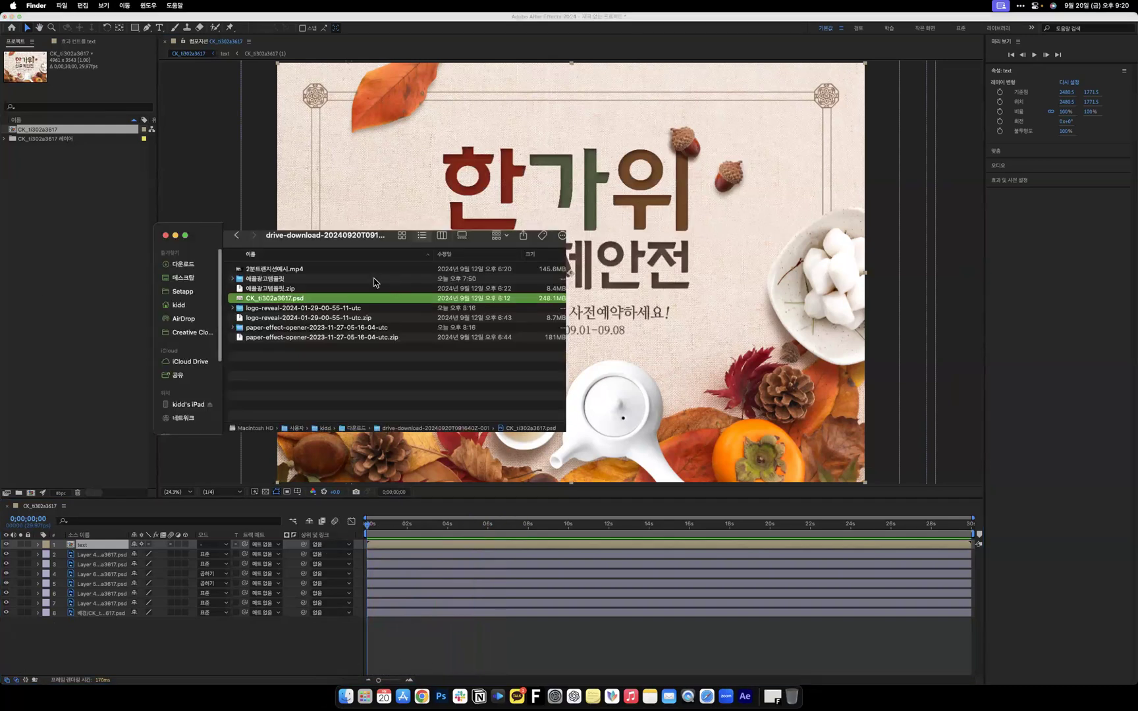
pyautogui.click(414, 536)
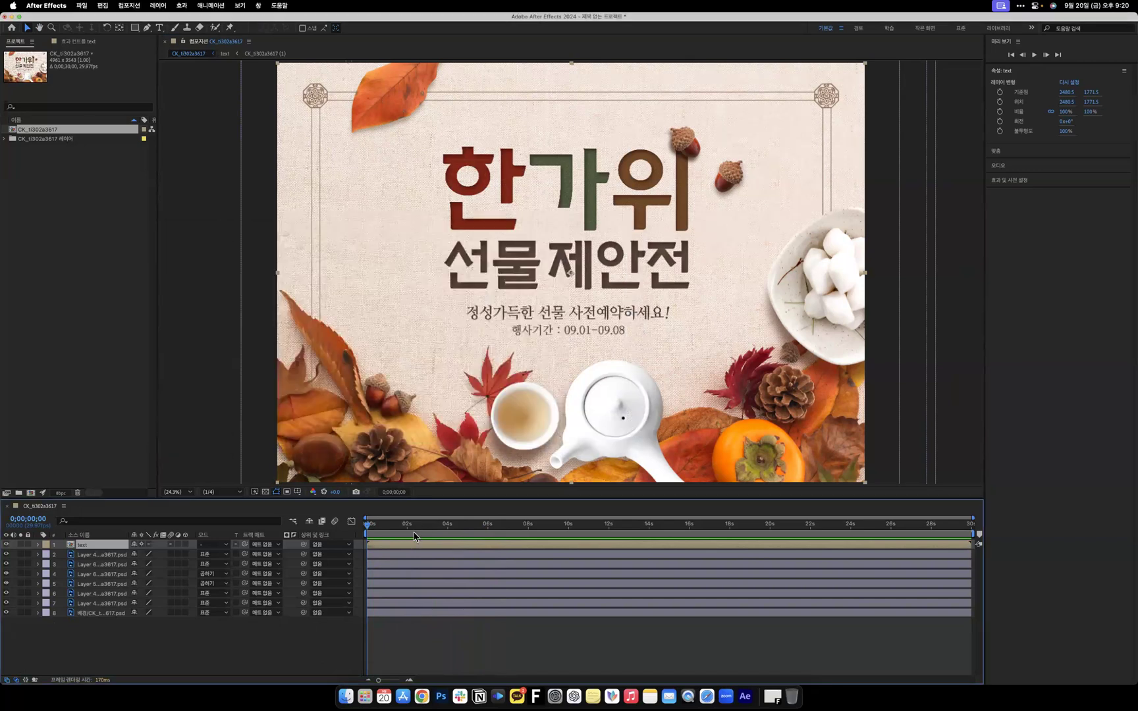
# Expand Layer 43's transform properties, examine Position, Scale and Rotation, then collapse them and return the playhead to the start.
pyautogui.moveTo(404, 531); pyautogui.dragTo(368, 531)
pyautogui.click(37, 603)
pyautogui.click(46, 613)
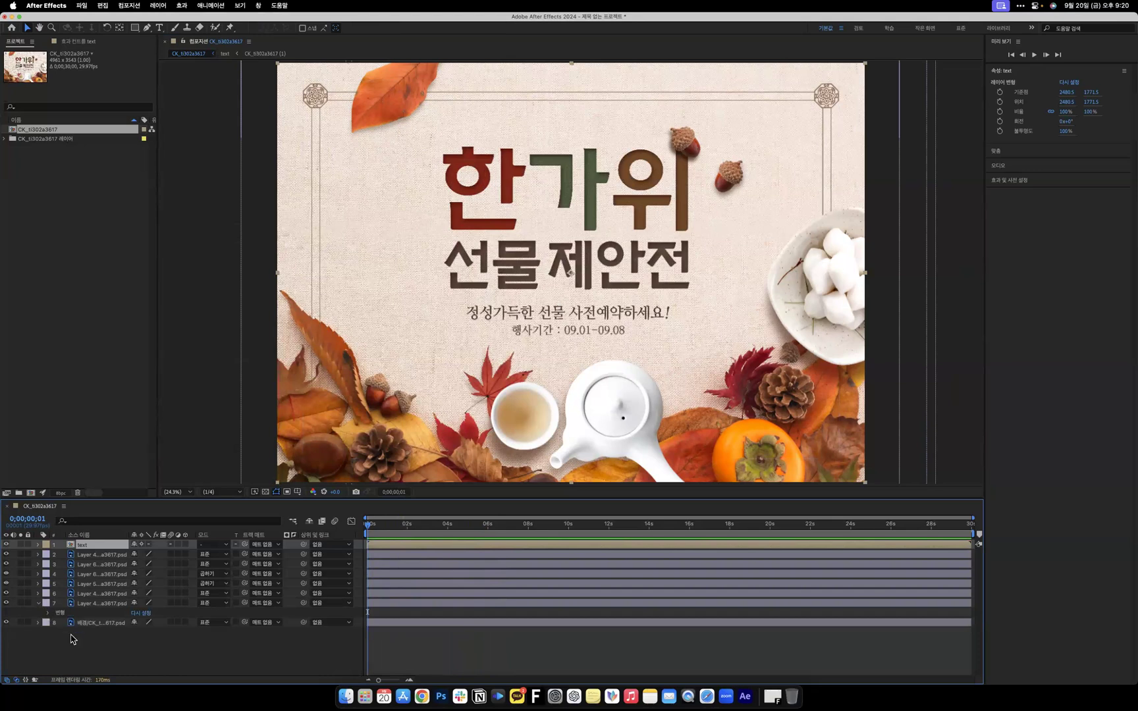
pyautogui.click(78, 632)
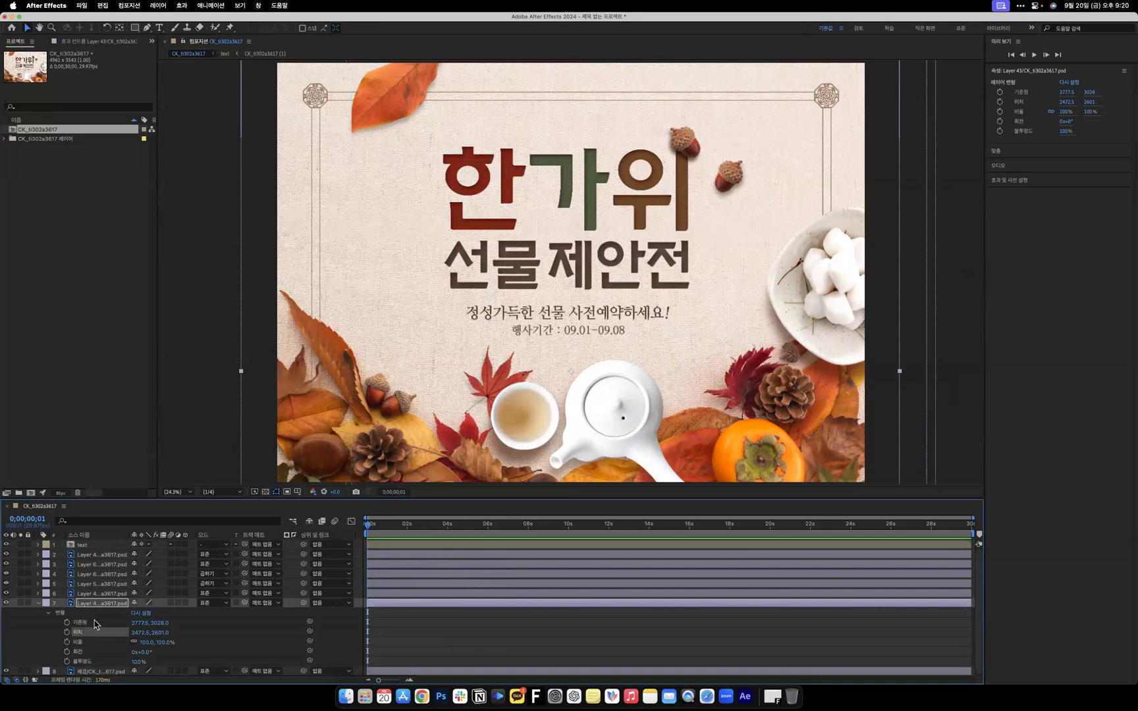
pyautogui.click(95, 642)
pyautogui.click(92, 651)
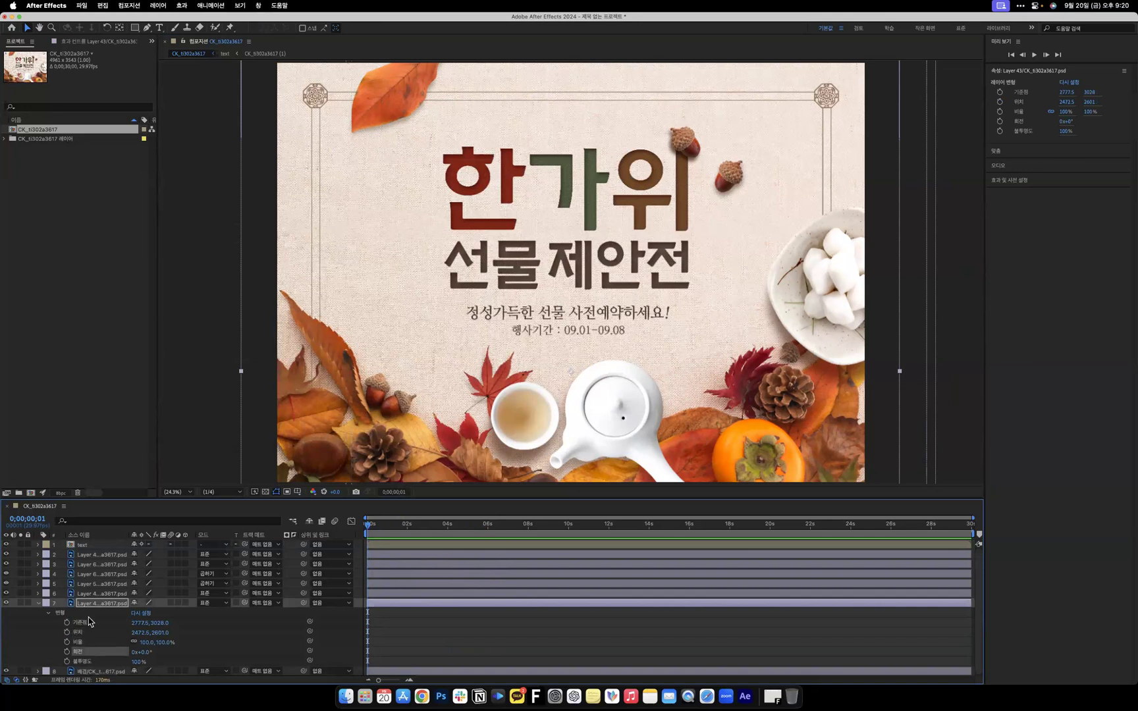
pyautogui.click(39, 603)
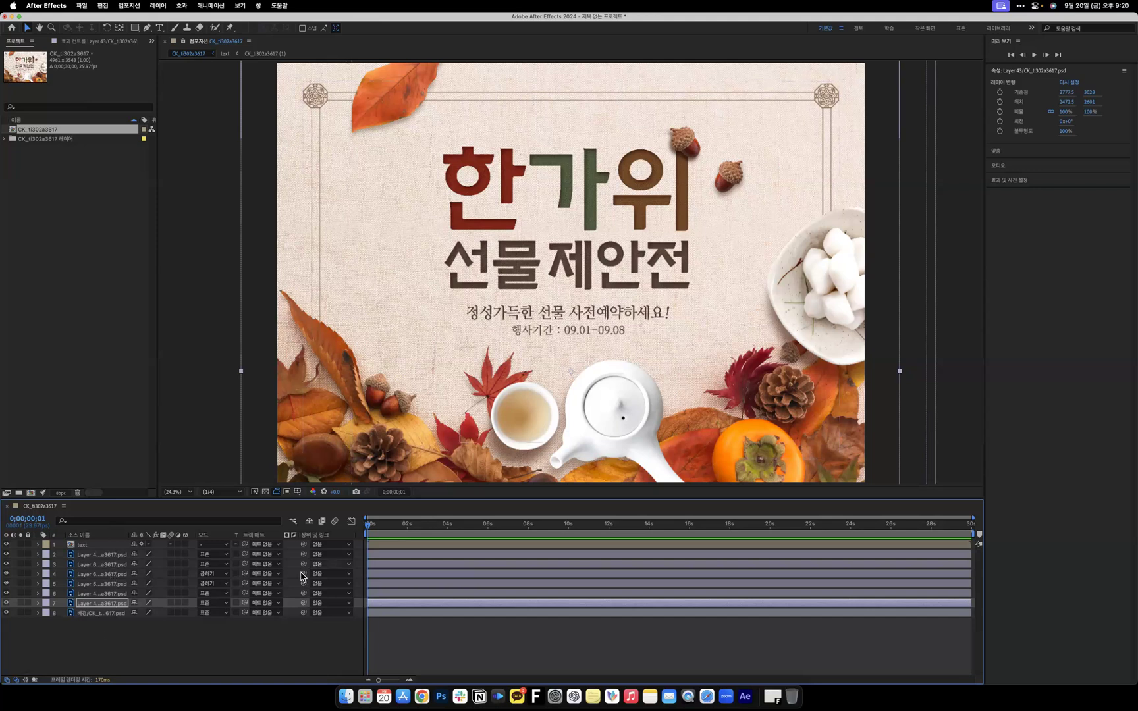
pyautogui.click(366, 525)
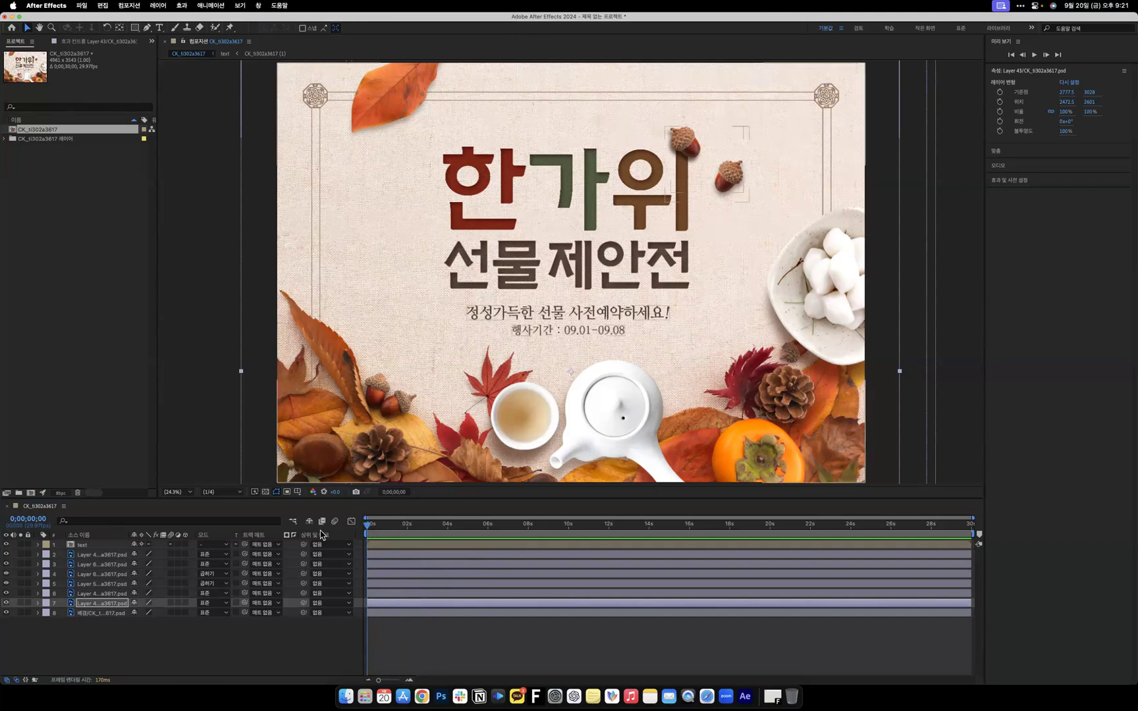
pyautogui.click(517, 695)
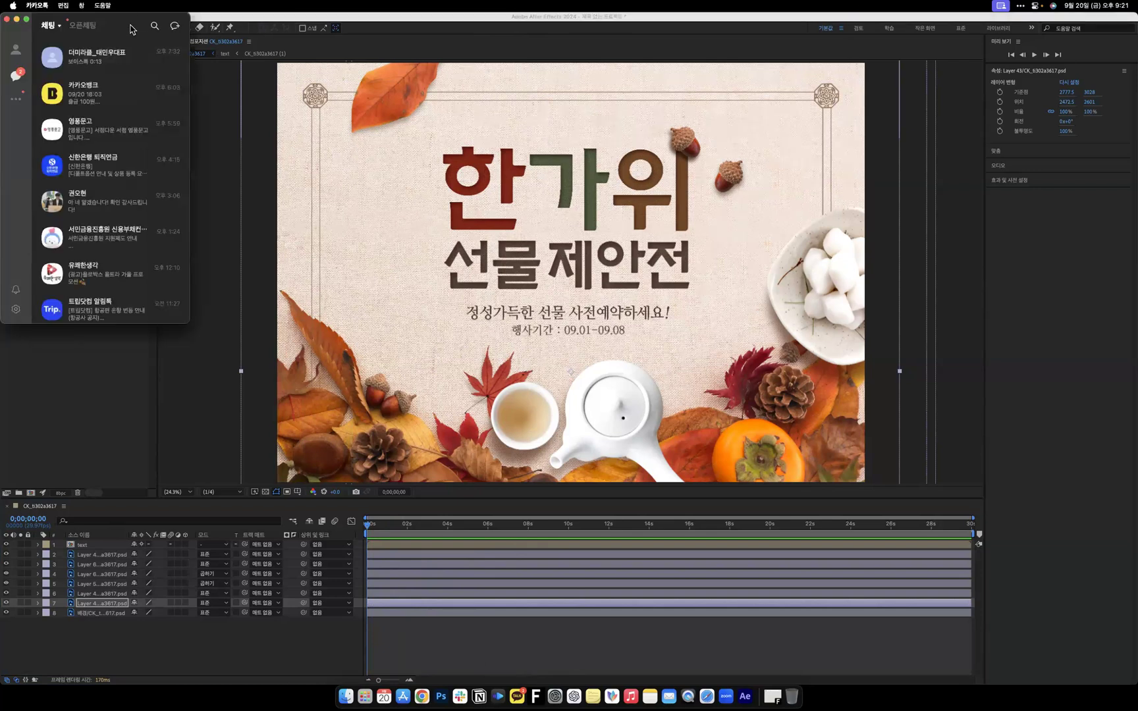
pyautogui.press('super+w')
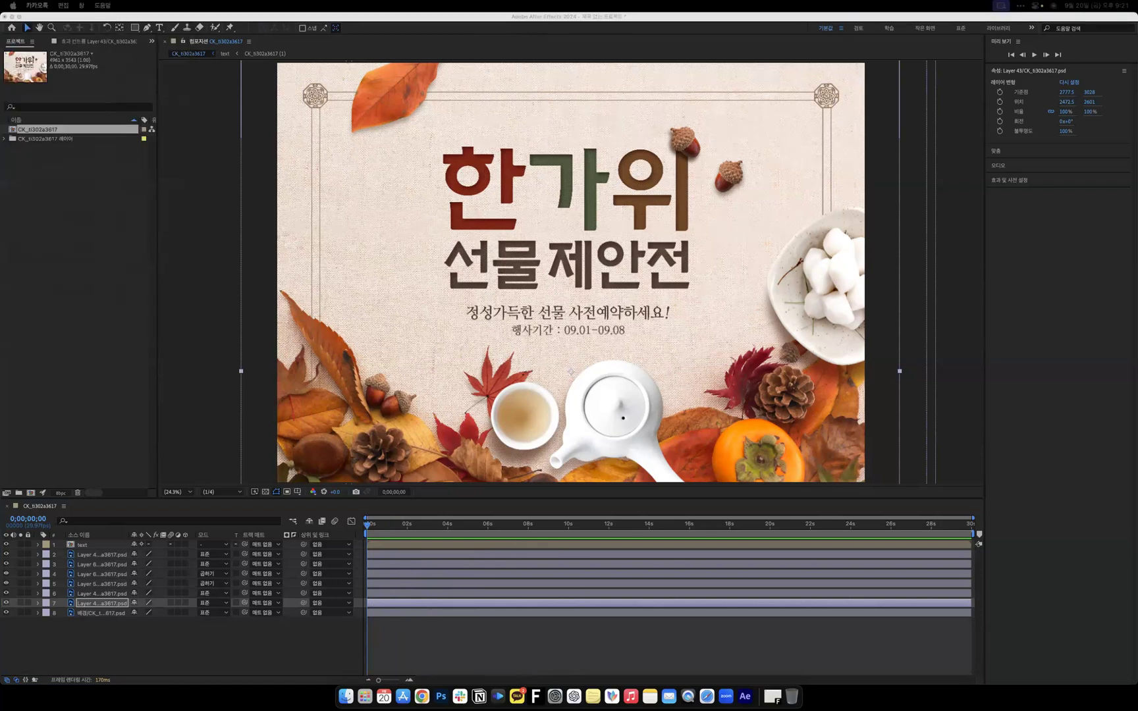